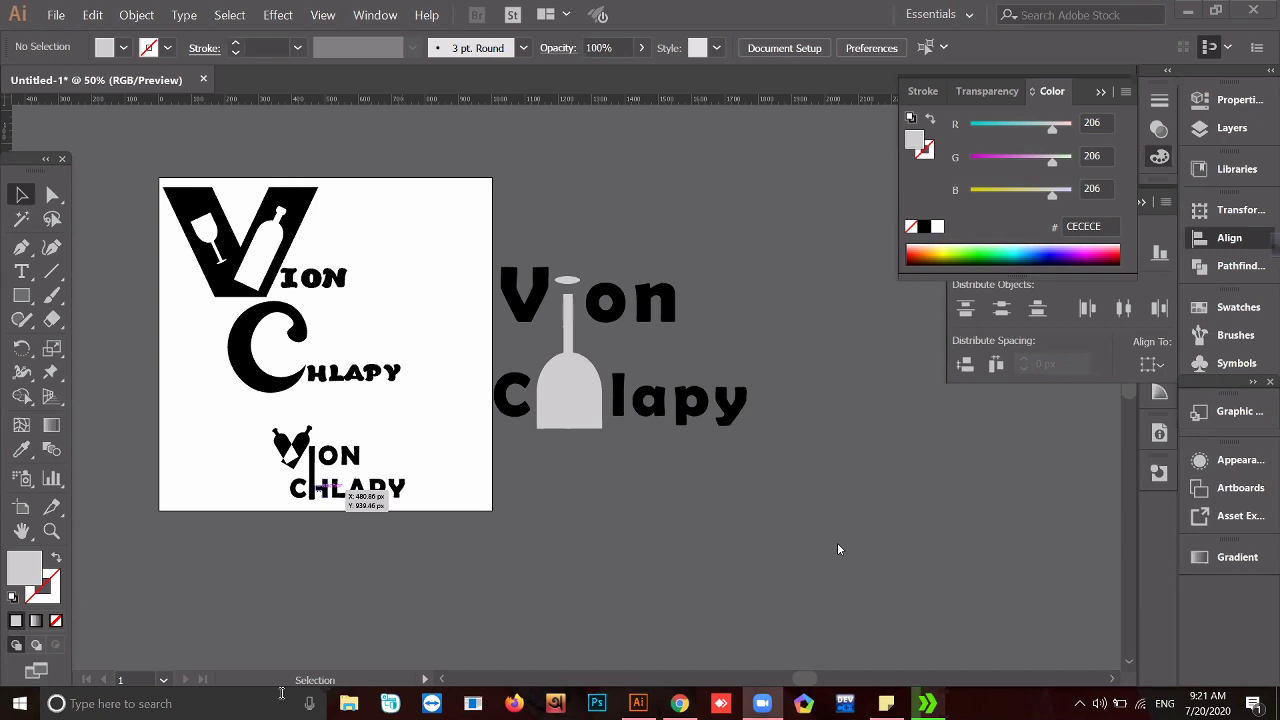
- Switch to Chrome and open the submitted entries of the "Design a logo - WINE BUSINESS" contest on Freelancer
{"action": "left_click_drag", "start_coordinate": [318, 487], "coordinate": [318, 488]}
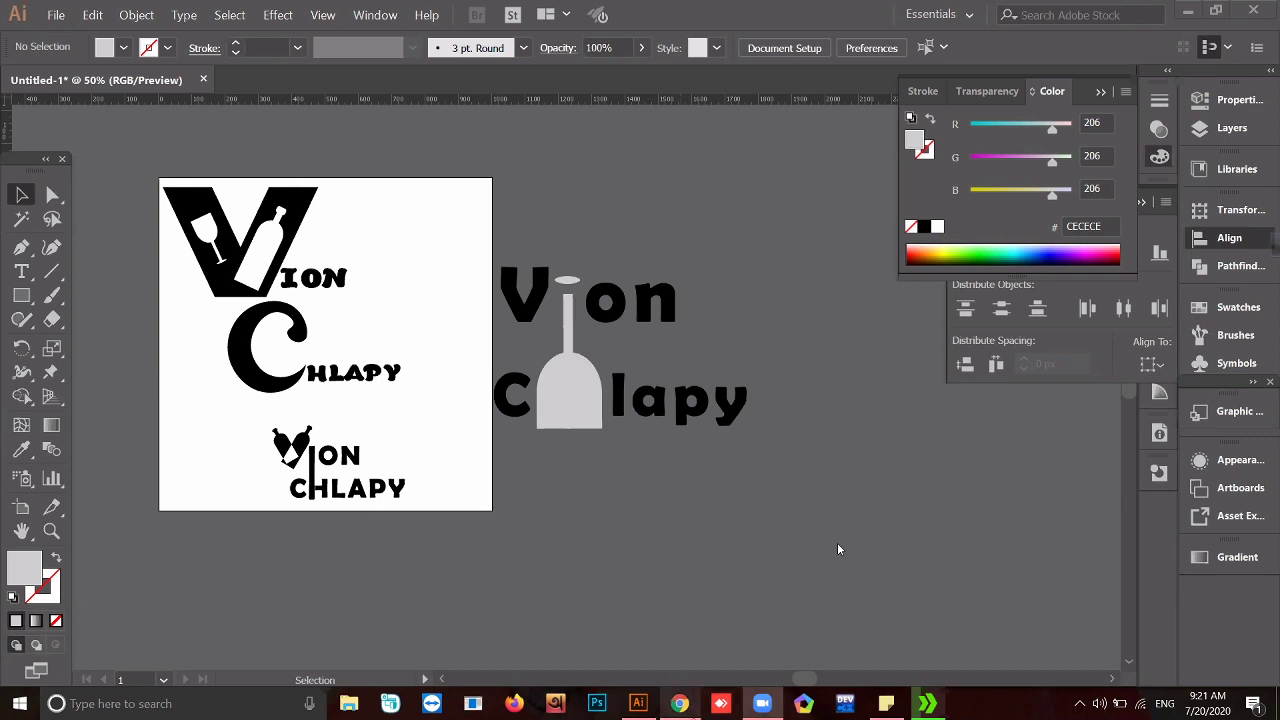
{"action": "key", "text": "alt+Tab"}
{"action": "left_click", "coordinate": [235, 15]}
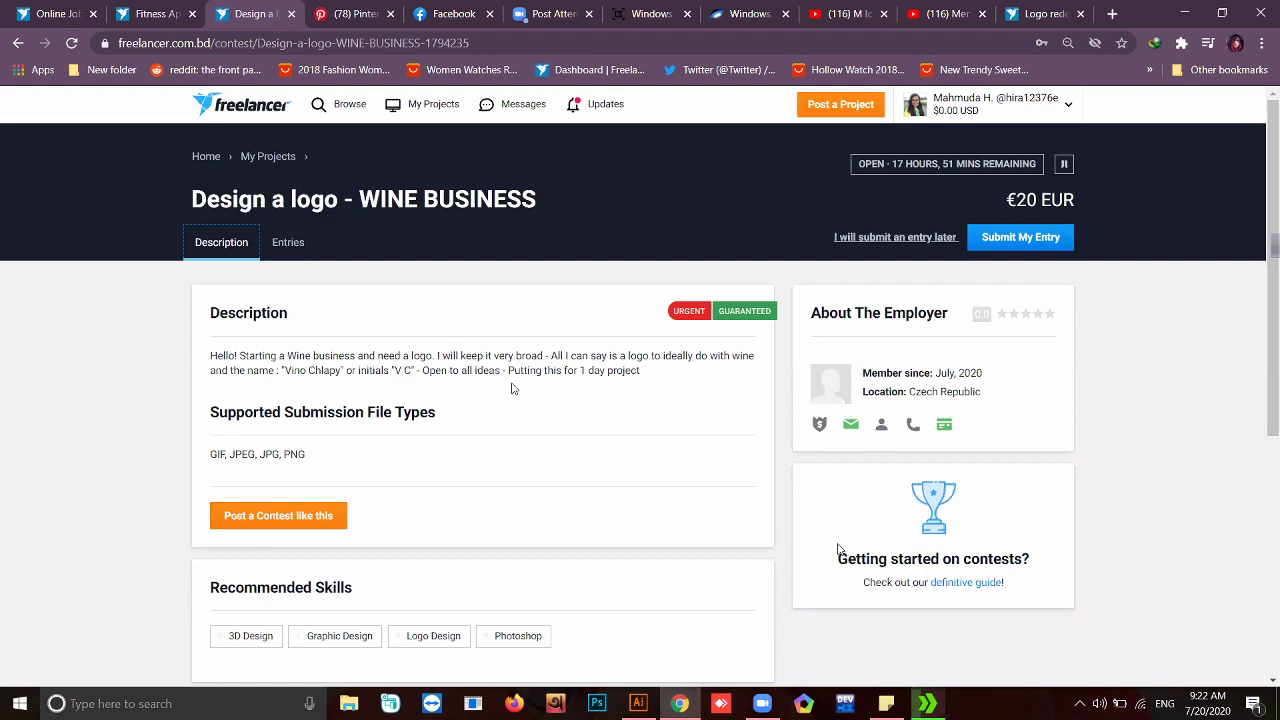
{"action": "mouse_move", "coordinate": [640, 705]}
{"action": "left_click", "coordinate": [298, 246]}
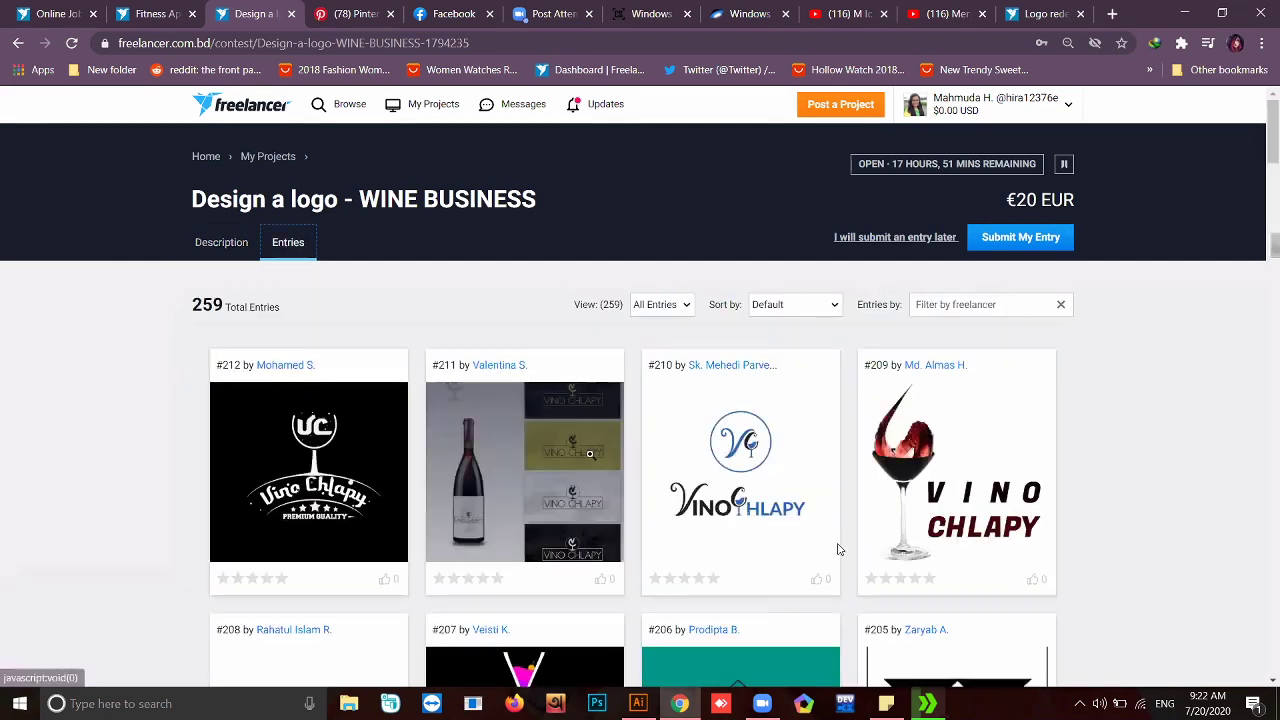
- Examine the competing Vino Chlapy logos in contest entries #212 to #197
{"action": "scroll", "coordinate": [263, 569], "scroll_direction": "down", "scroll_amount": 1}
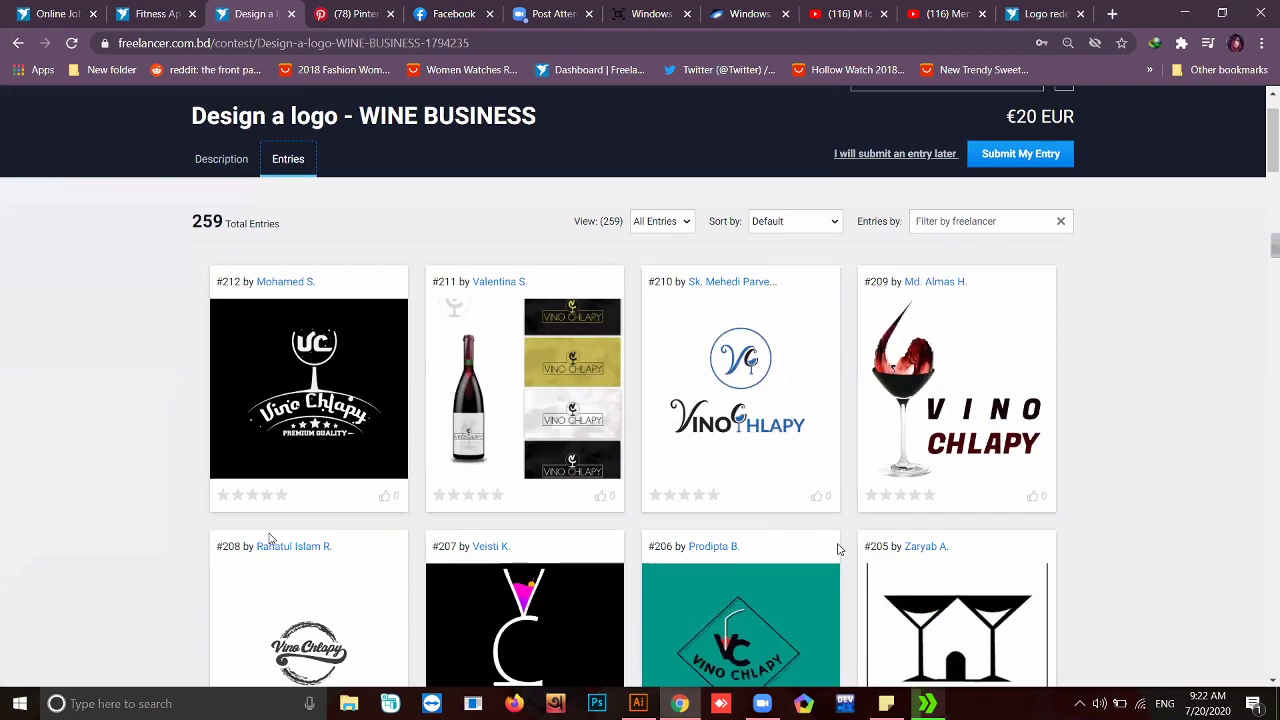
{"action": "scroll", "coordinate": [268, 533], "scroll_direction": "down", "scroll_amount": 1}
{"action": "scroll", "coordinate": [268, 532], "scroll_direction": "down", "scroll_amount": 2}
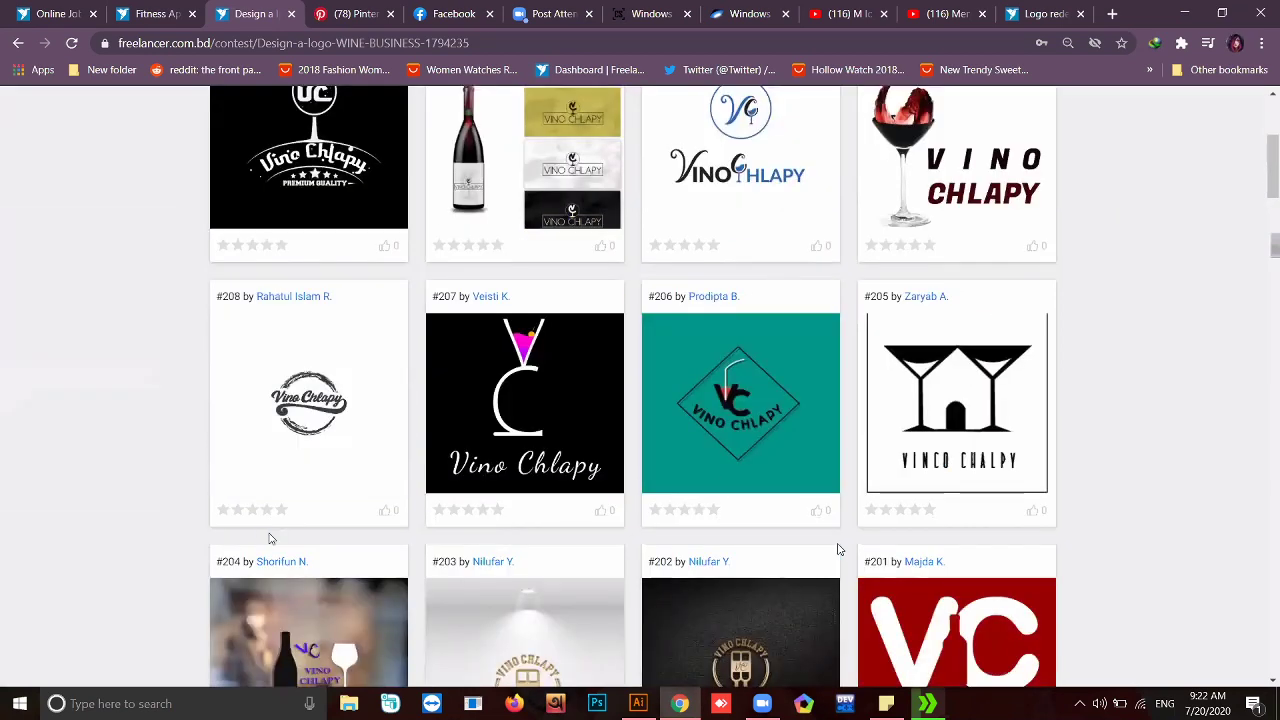
{"action": "scroll", "coordinate": [269, 538], "scroll_direction": "down", "scroll_amount": 1}
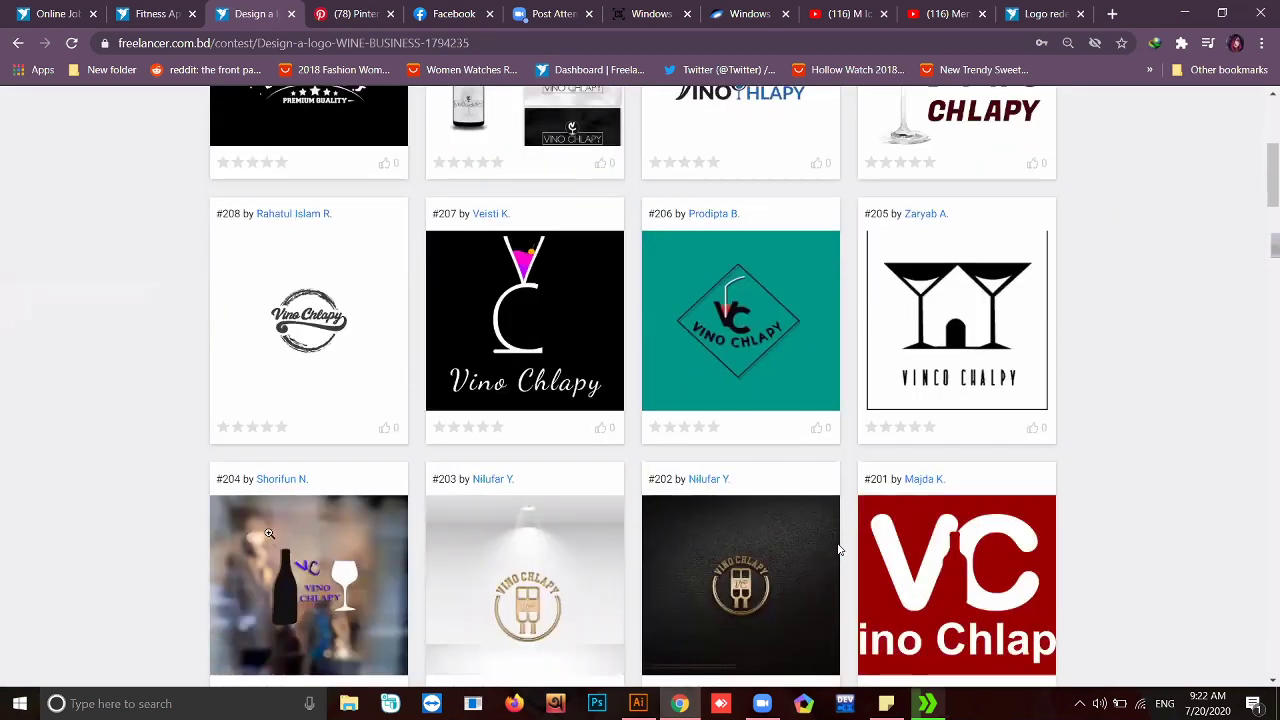
{"action": "scroll", "coordinate": [268, 533], "scroll_direction": "down", "scroll_amount": 1}
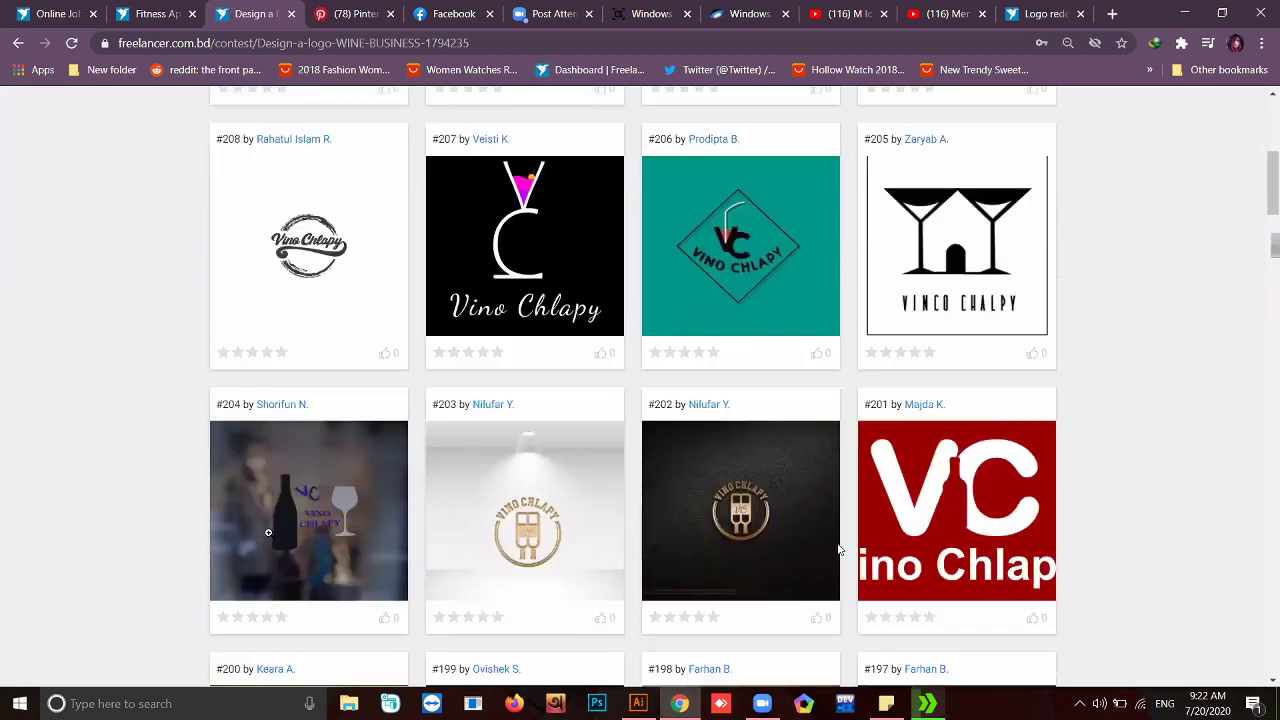
{"action": "scroll", "coordinate": [268, 538], "scroll_direction": "down", "scroll_amount": 1}
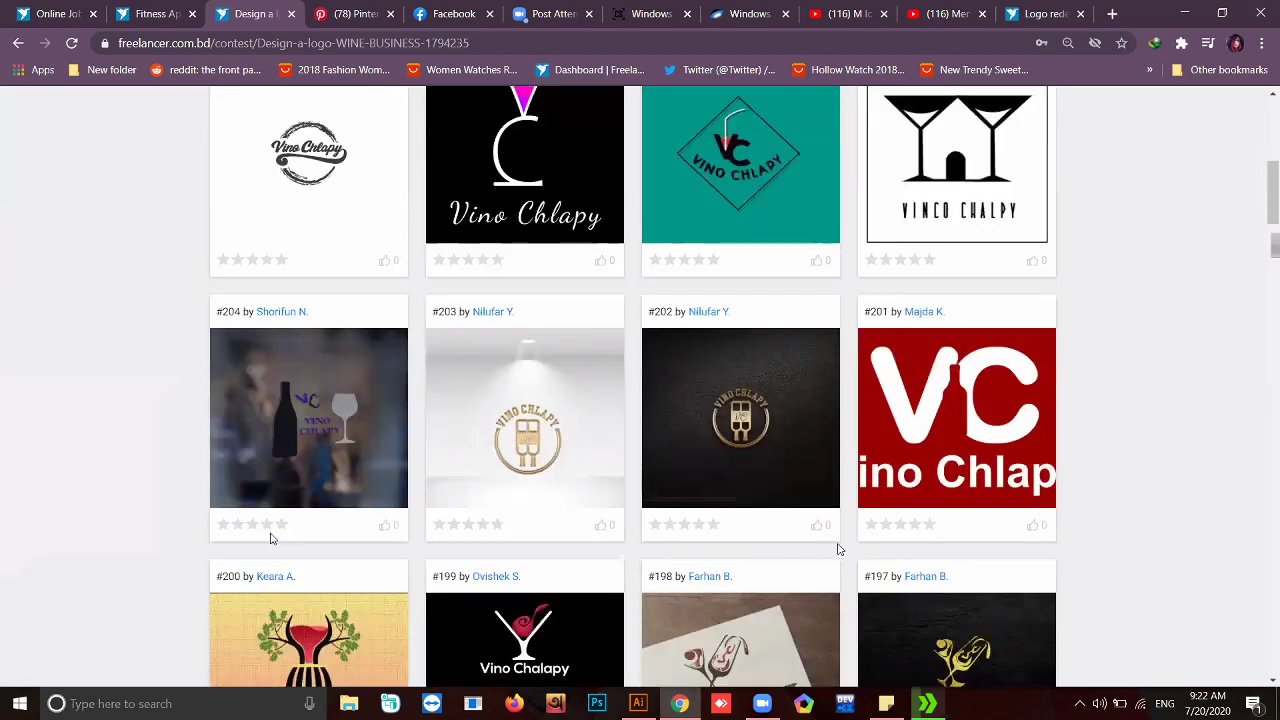
{"action": "scroll", "coordinate": [271, 536], "scroll_direction": "down", "scroll_amount": 7}
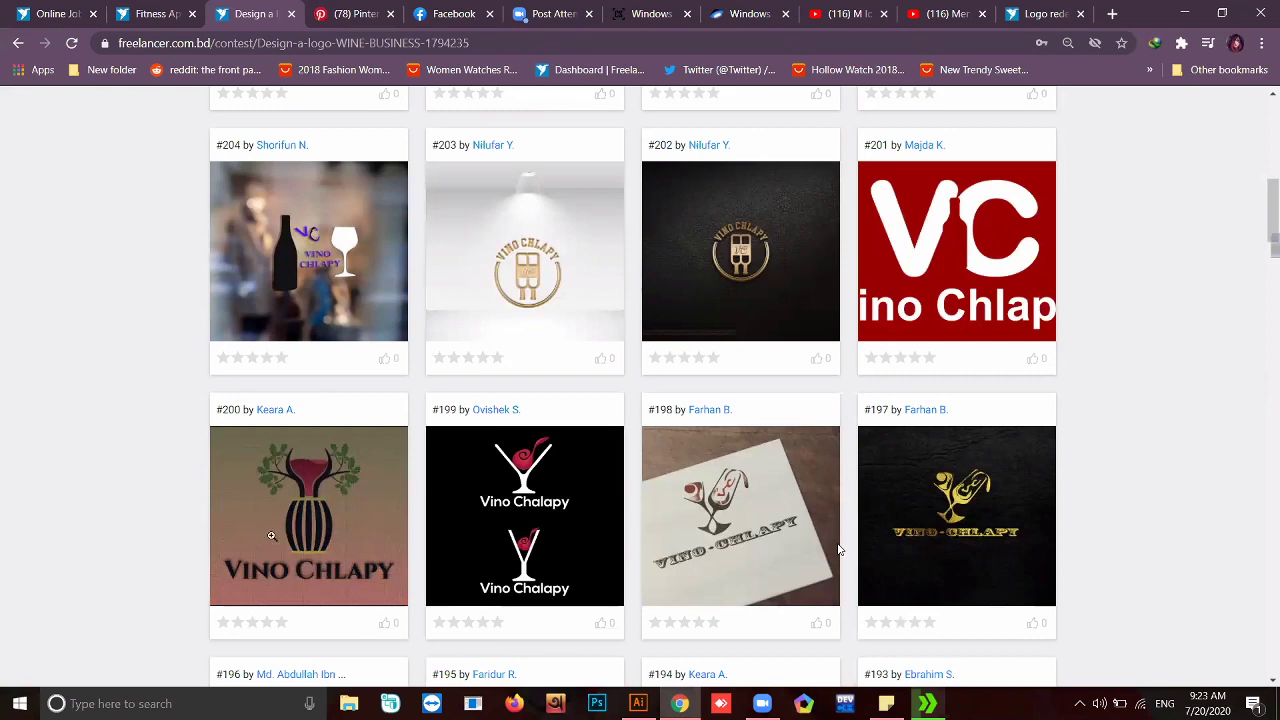
{"action": "scroll", "coordinate": [271, 541], "scroll_direction": "up", "scroll_amount": 6}
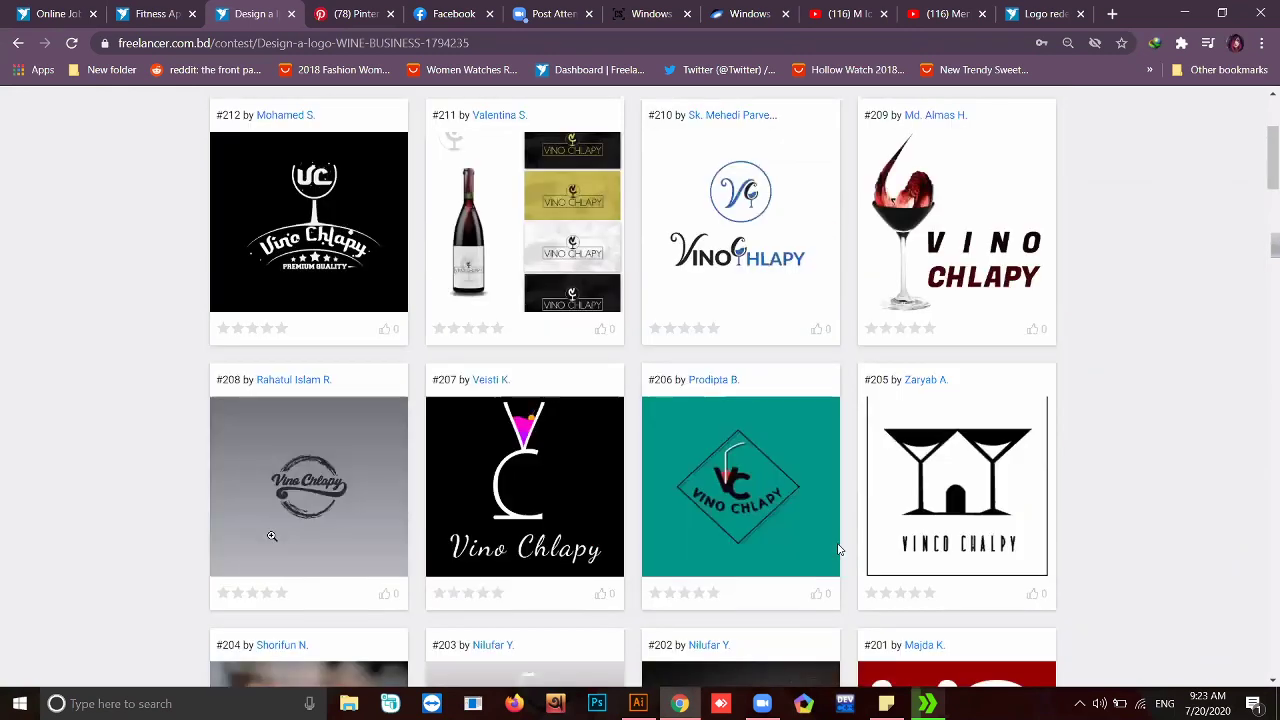
{"action": "scroll", "coordinate": [271, 541], "scroll_direction": "down", "scroll_amount": 2}
{"action": "scroll", "coordinate": [271, 541], "scroll_direction": "up", "scroll_amount": 4}
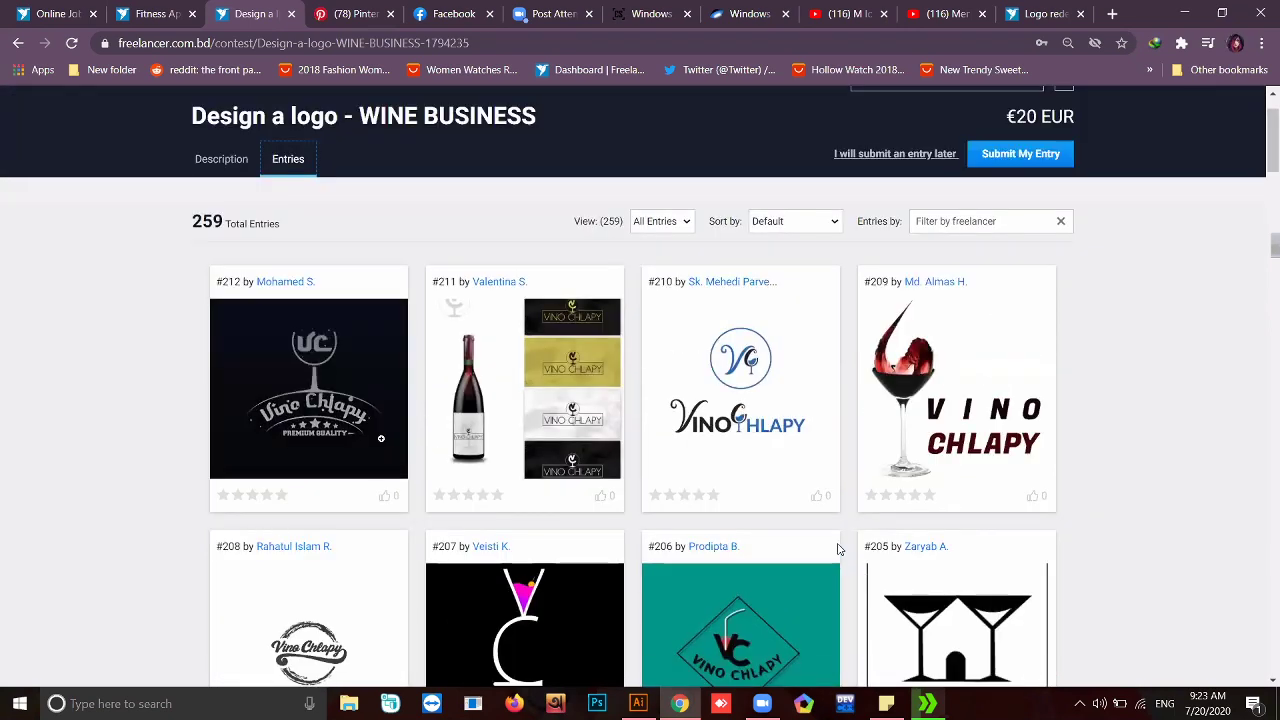
{"action": "scroll", "coordinate": [381, 439], "scroll_direction": "down", "scroll_amount": 2}
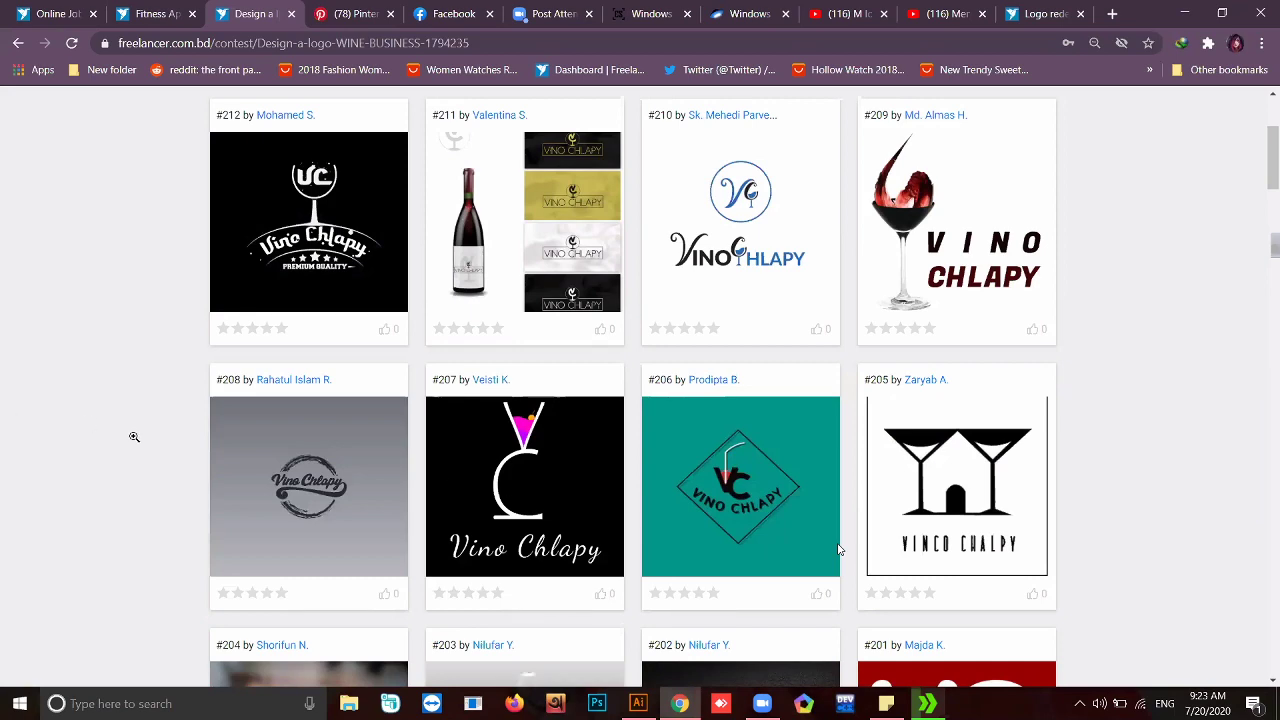
{"action": "scroll", "coordinate": [150, 447], "scroll_direction": "down", "scroll_amount": 4}
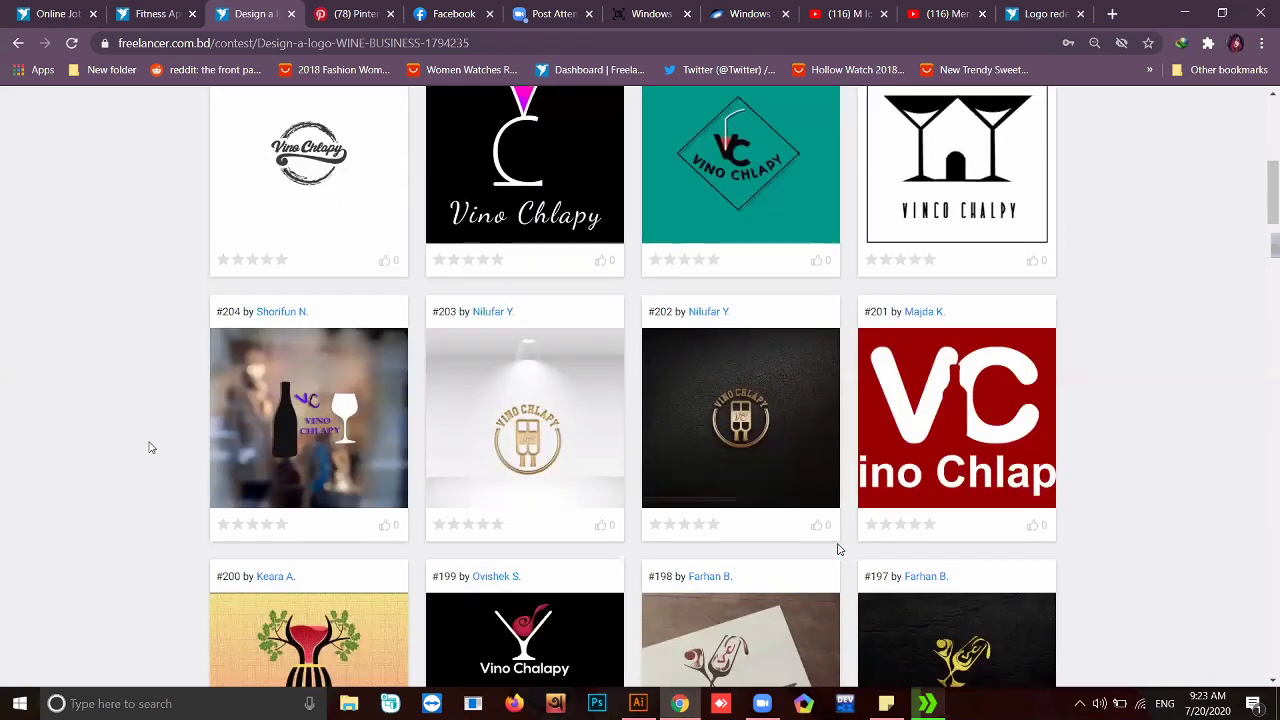
{"action": "scroll", "coordinate": [147, 413], "scroll_direction": "up", "scroll_amount": 1}
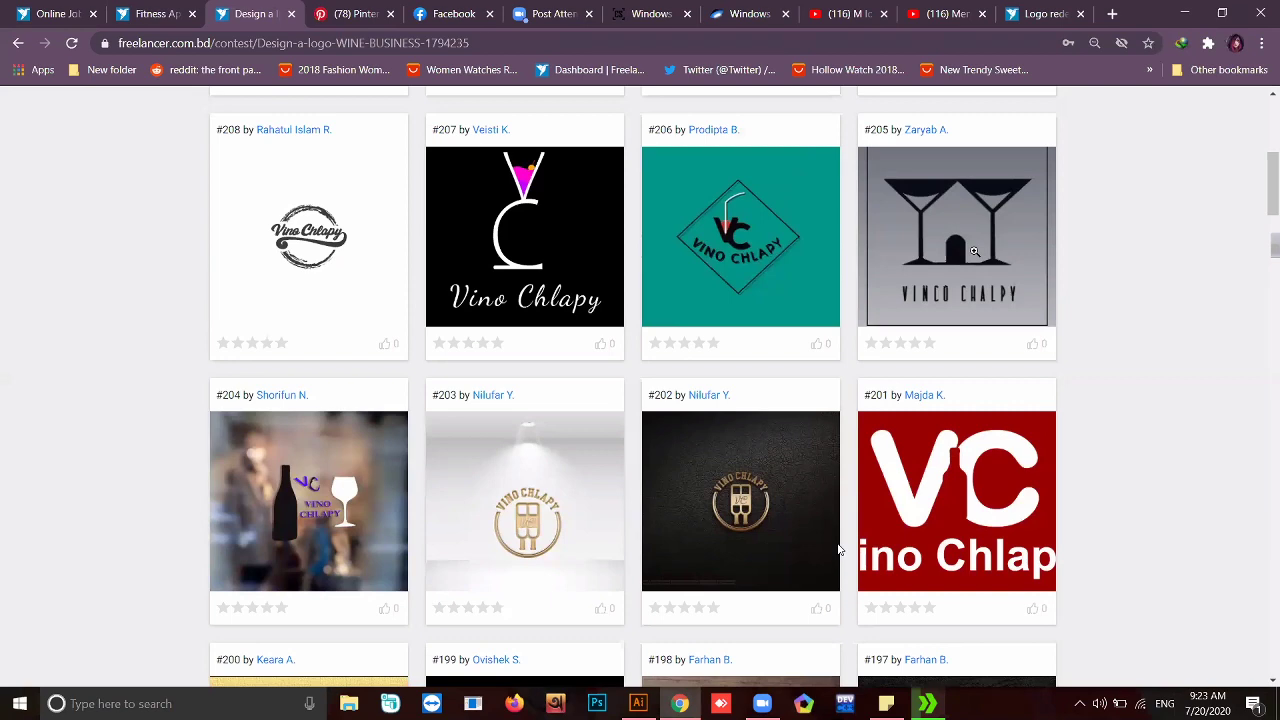
{"action": "scroll", "coordinate": [839, 550], "scroll_direction": "up", "scroll_amount": 4}
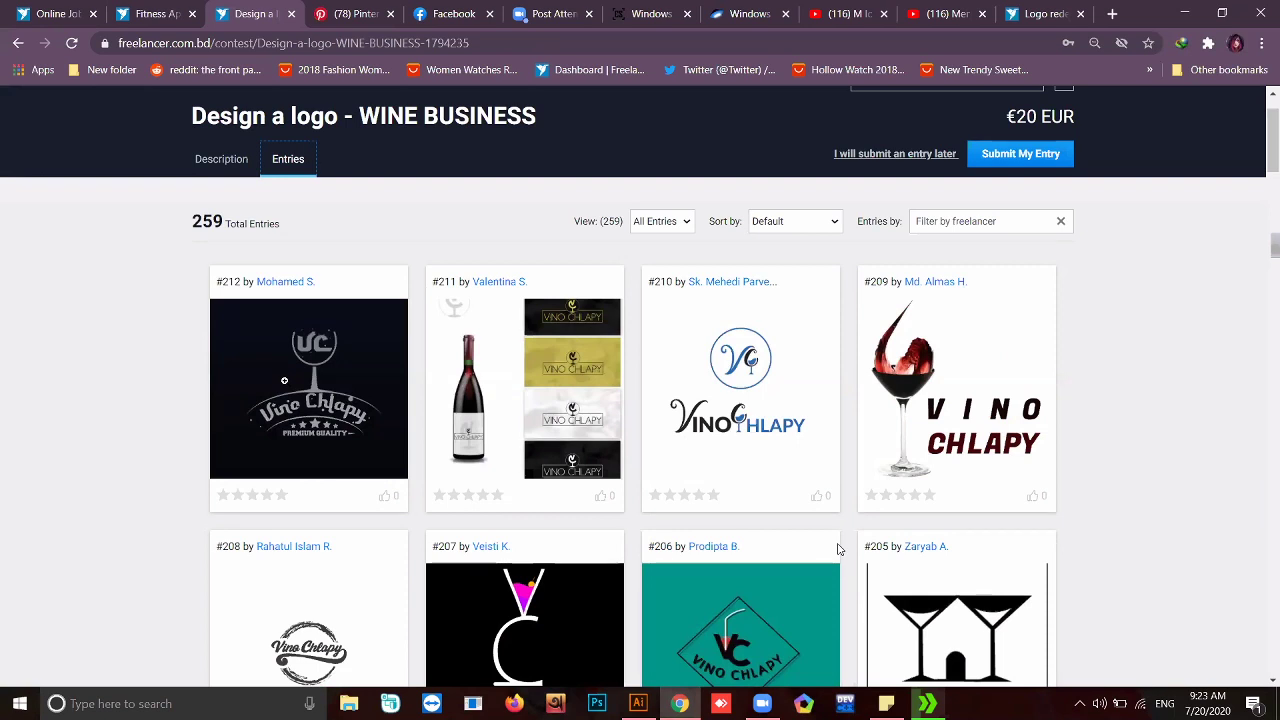
- Study the logo concepts in all contest entries down to #189 and review the upper rows again for comparison
{"action": "scroll", "coordinate": [142, 414], "scroll_direction": "down", "scroll_amount": 1}
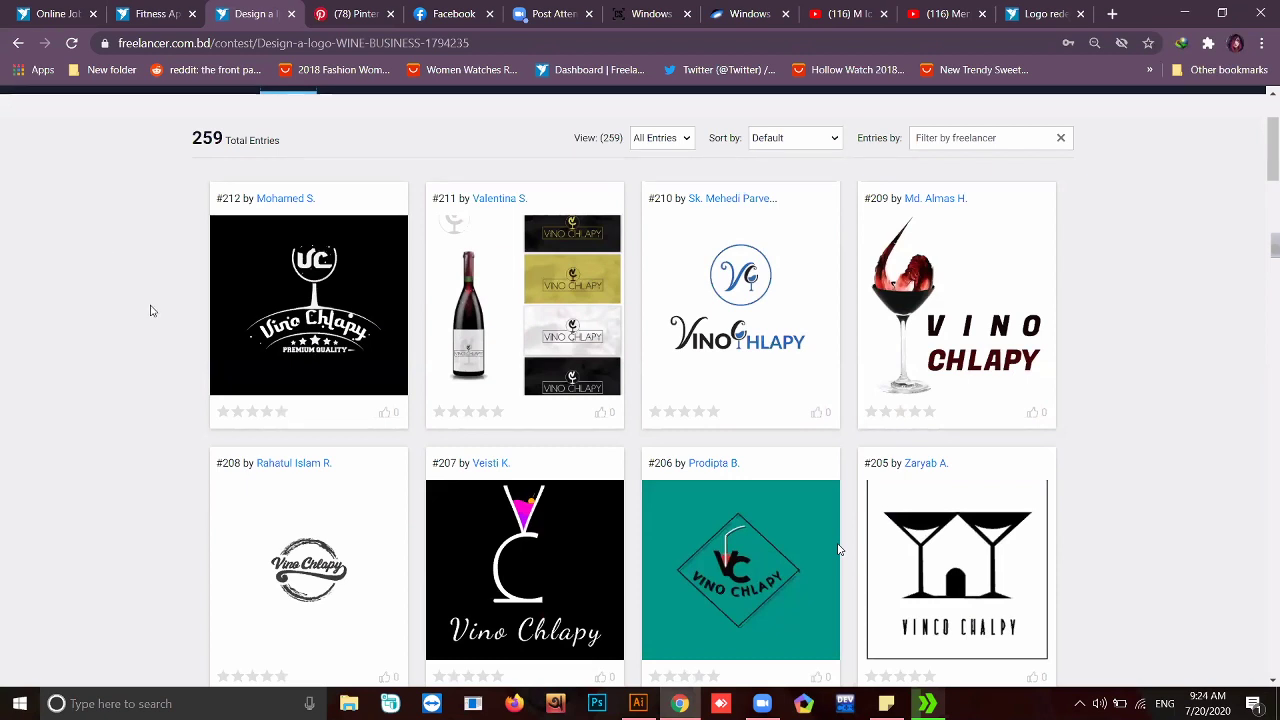
{"action": "scroll", "coordinate": [150, 311], "scroll_direction": "down", "scroll_amount": 2}
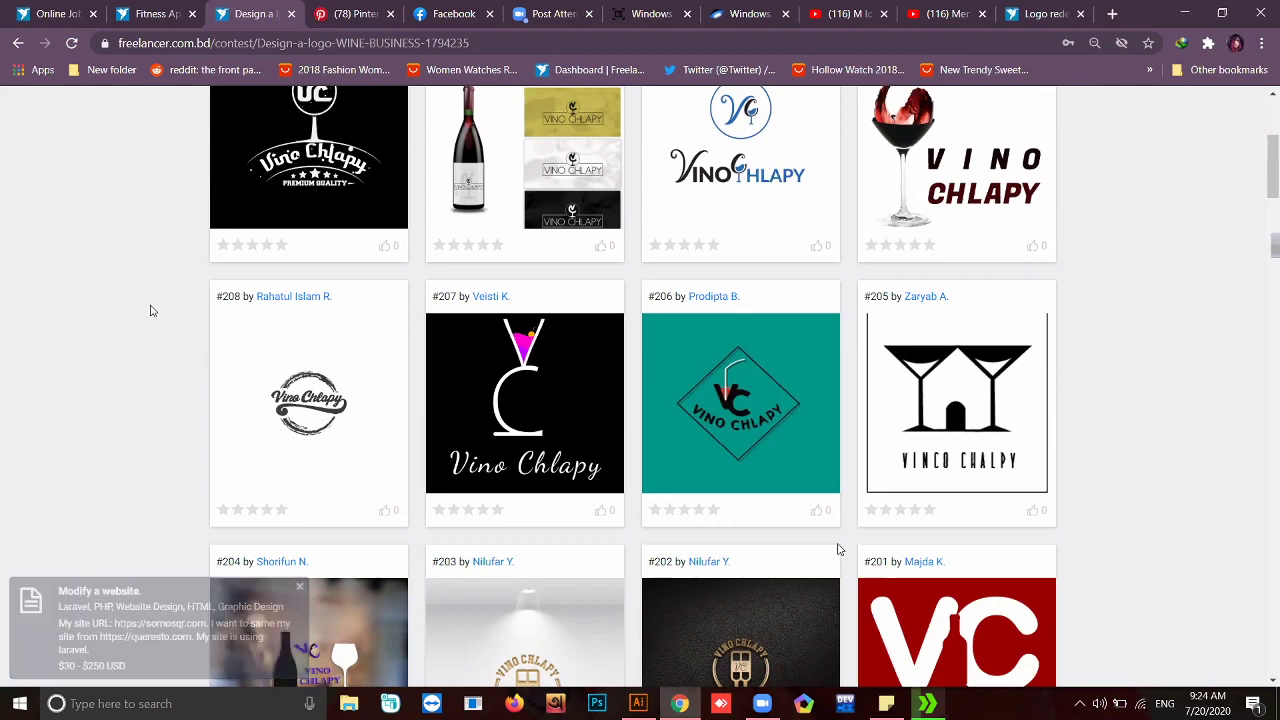
{"action": "scroll", "coordinate": [150, 311], "scroll_direction": "down", "scroll_amount": 2}
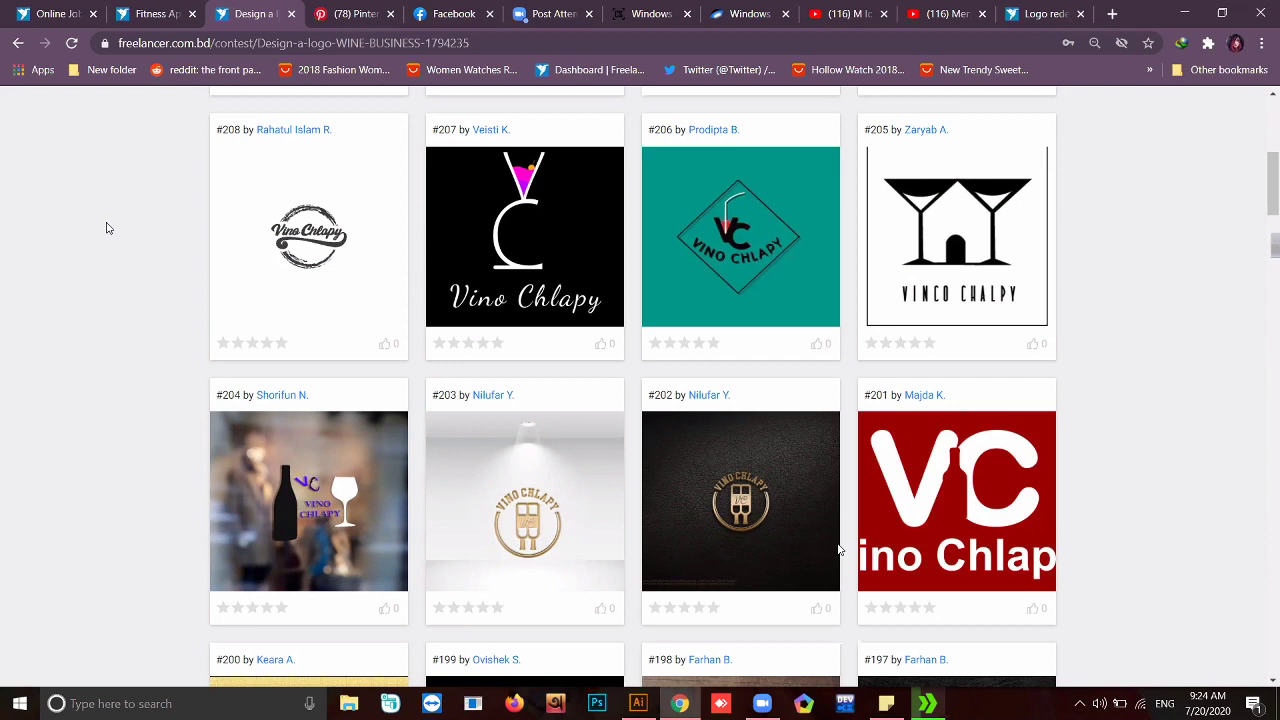
{"action": "scroll", "coordinate": [838, 549], "scroll_direction": "down", "scroll_amount": 1}
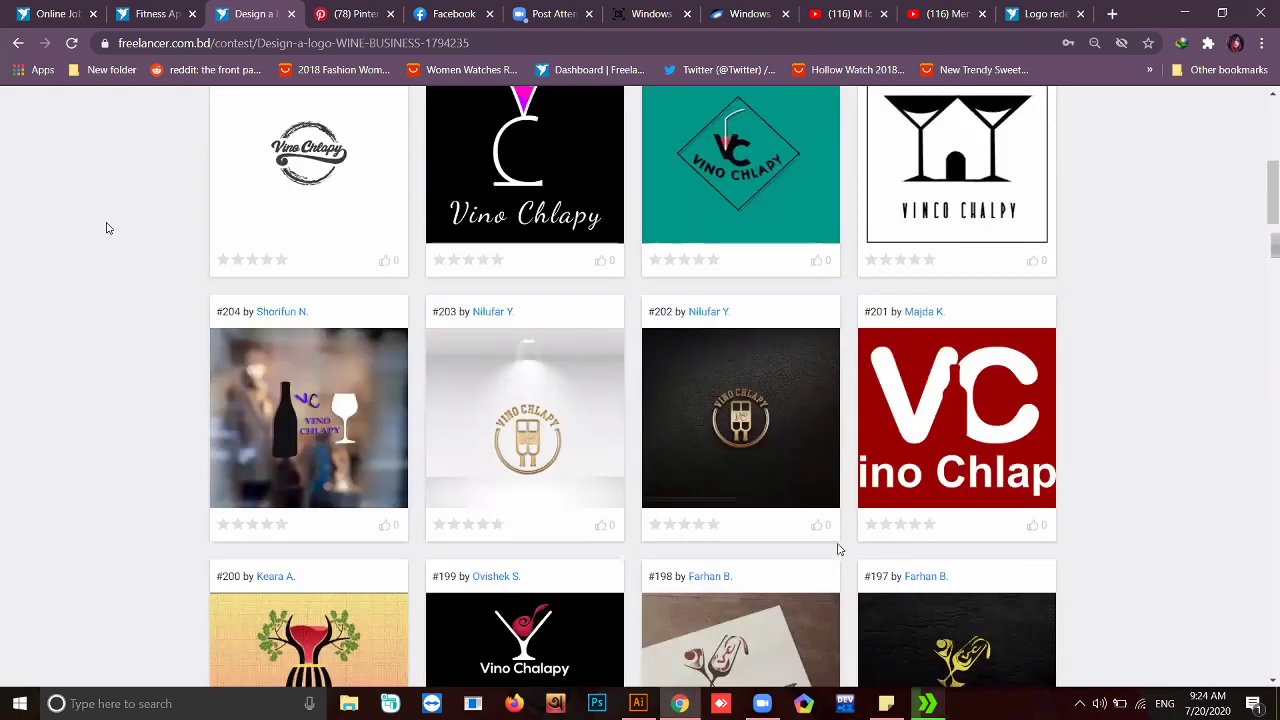
{"action": "scroll", "coordinate": [839, 549], "scroll_direction": "down", "scroll_amount": 1}
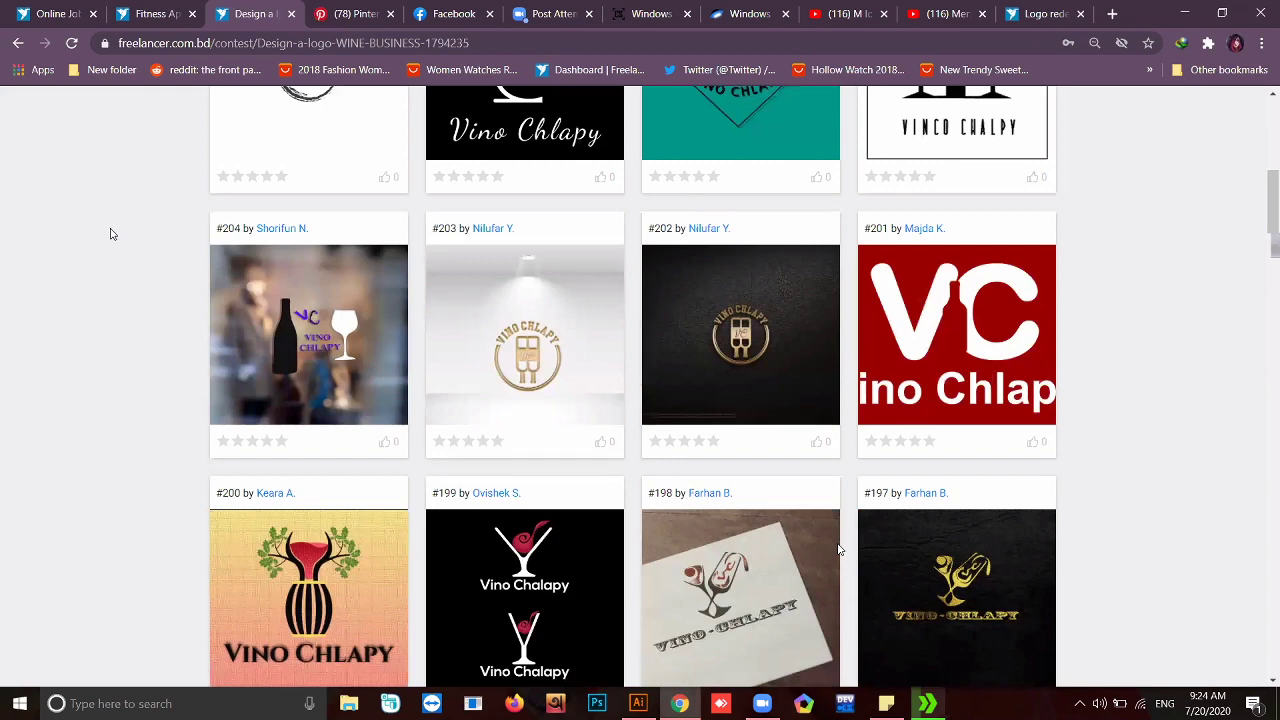
{"action": "scroll", "coordinate": [839, 549], "scroll_direction": "down", "scroll_amount": 1}
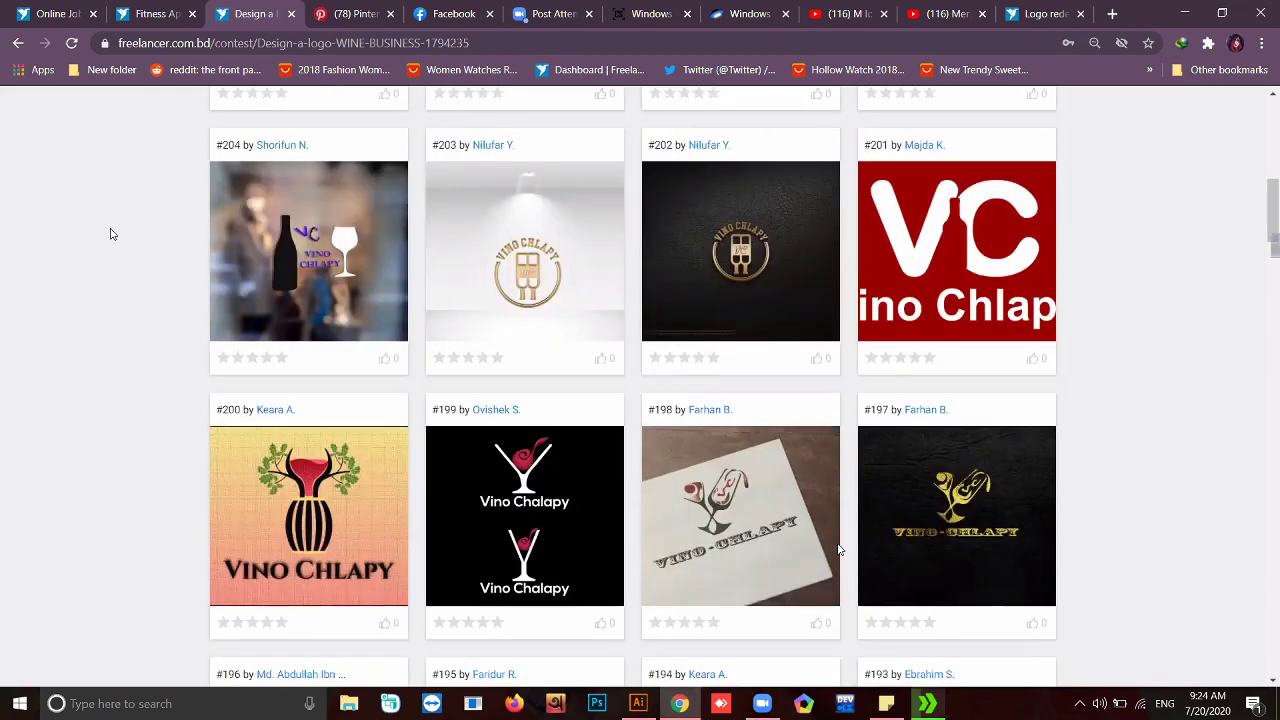
{"action": "scroll", "coordinate": [839, 549], "scroll_direction": "down", "scroll_amount": 1}
{"action": "scroll", "coordinate": [839, 549], "scroll_direction": "down", "scroll_amount": 1}
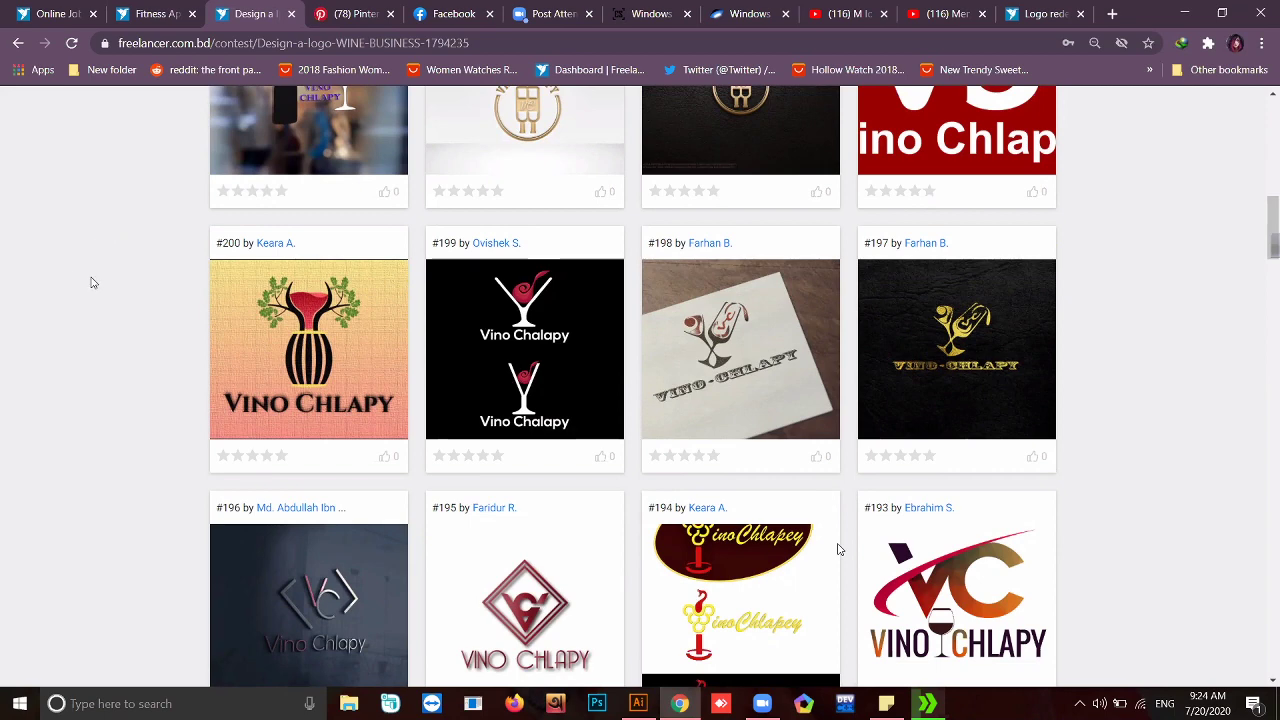
{"action": "scroll", "coordinate": [97, 283], "scroll_direction": "down", "scroll_amount": 1}
{"action": "scroll", "coordinate": [97, 283], "scroll_direction": "down", "scroll_amount": 3}
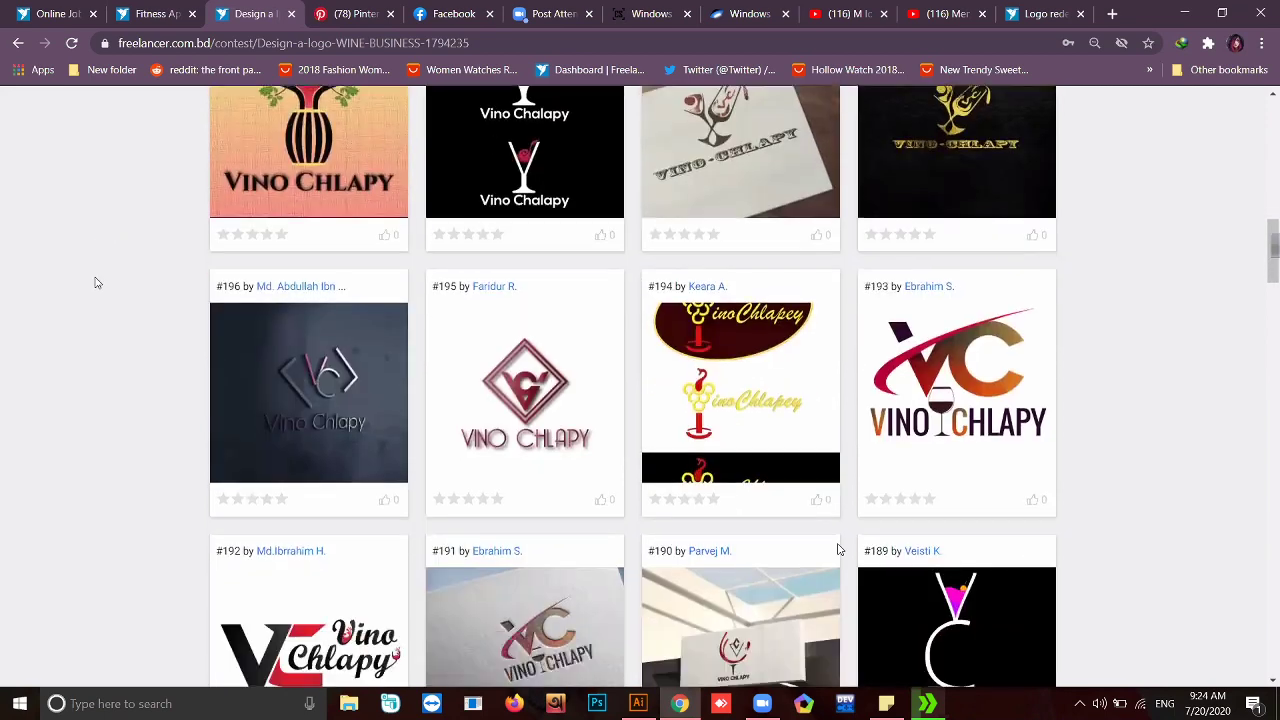
{"action": "scroll", "coordinate": [97, 283], "scroll_direction": "down", "scroll_amount": 1}
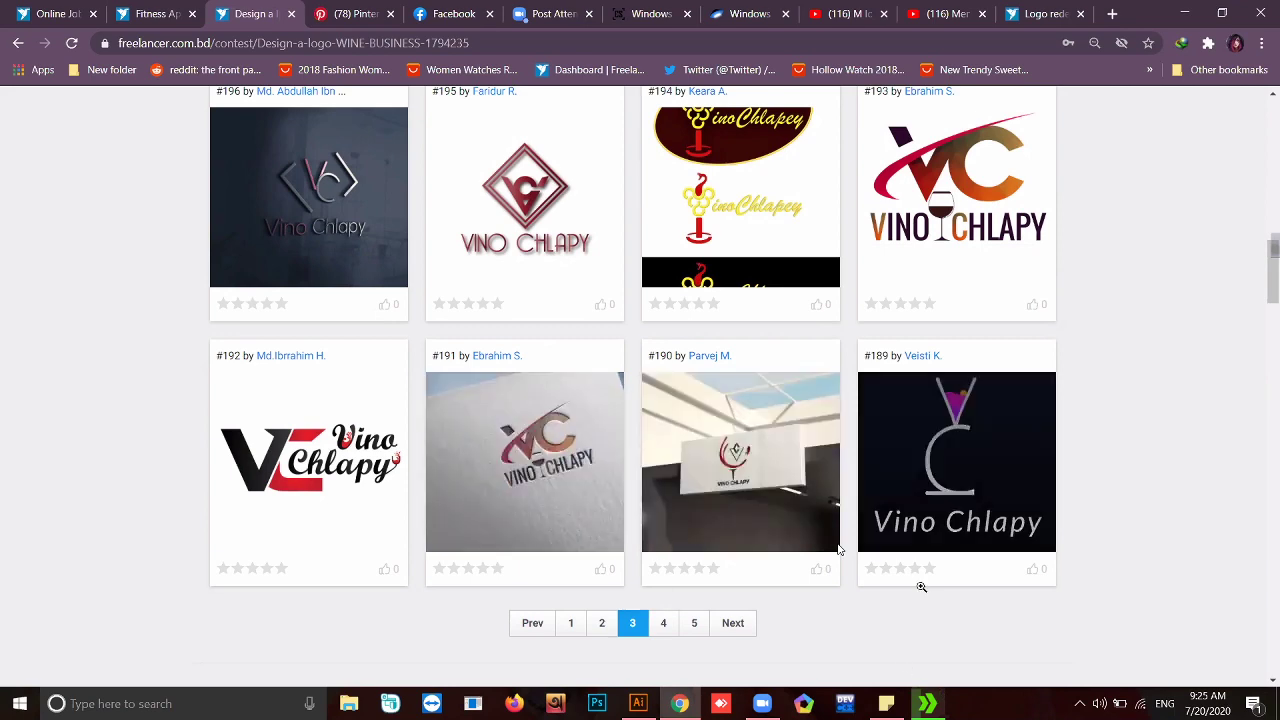
{"action": "scroll", "coordinate": [823, 464], "scroll_direction": "up", "scroll_amount": 9}
{"action": "scroll", "coordinate": [823, 471], "scroll_direction": "up", "scroll_amount": 4}
{"action": "scroll", "coordinate": [823, 471], "scroll_direction": "down", "scroll_amount": 3}
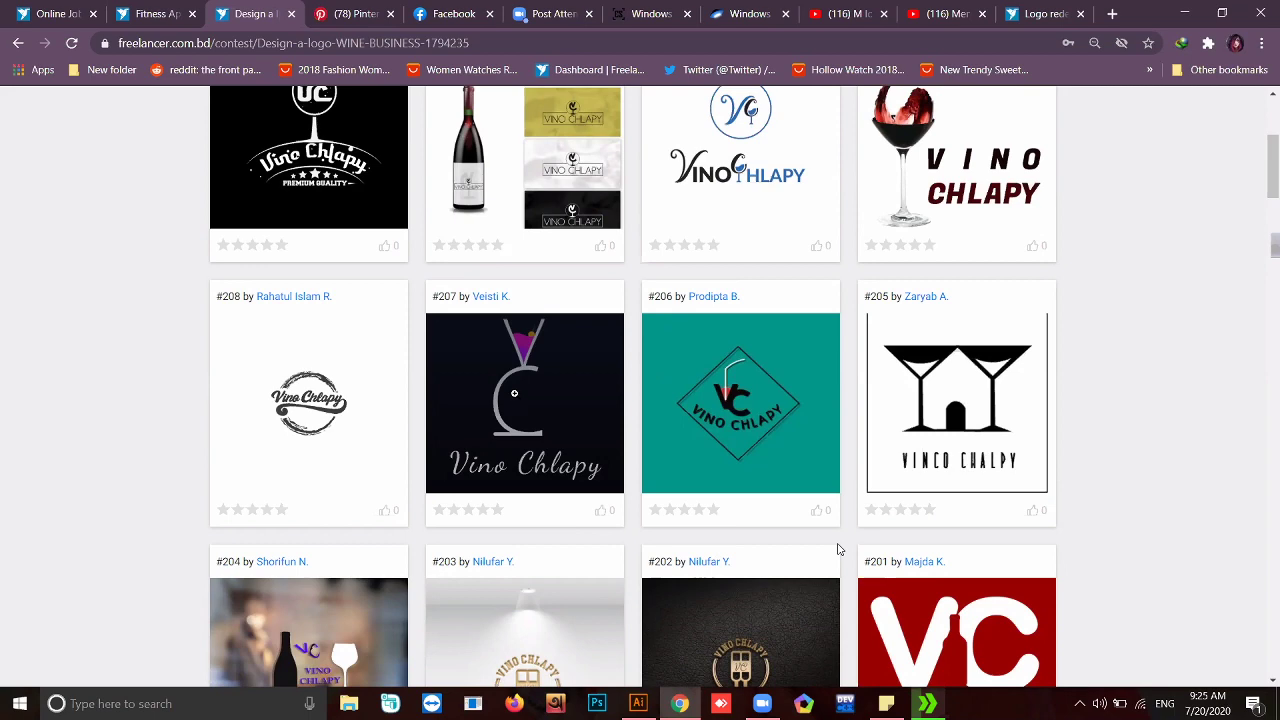
{"action": "scroll", "coordinate": [839, 549], "scroll_direction": "down", "scroll_amount": 1}
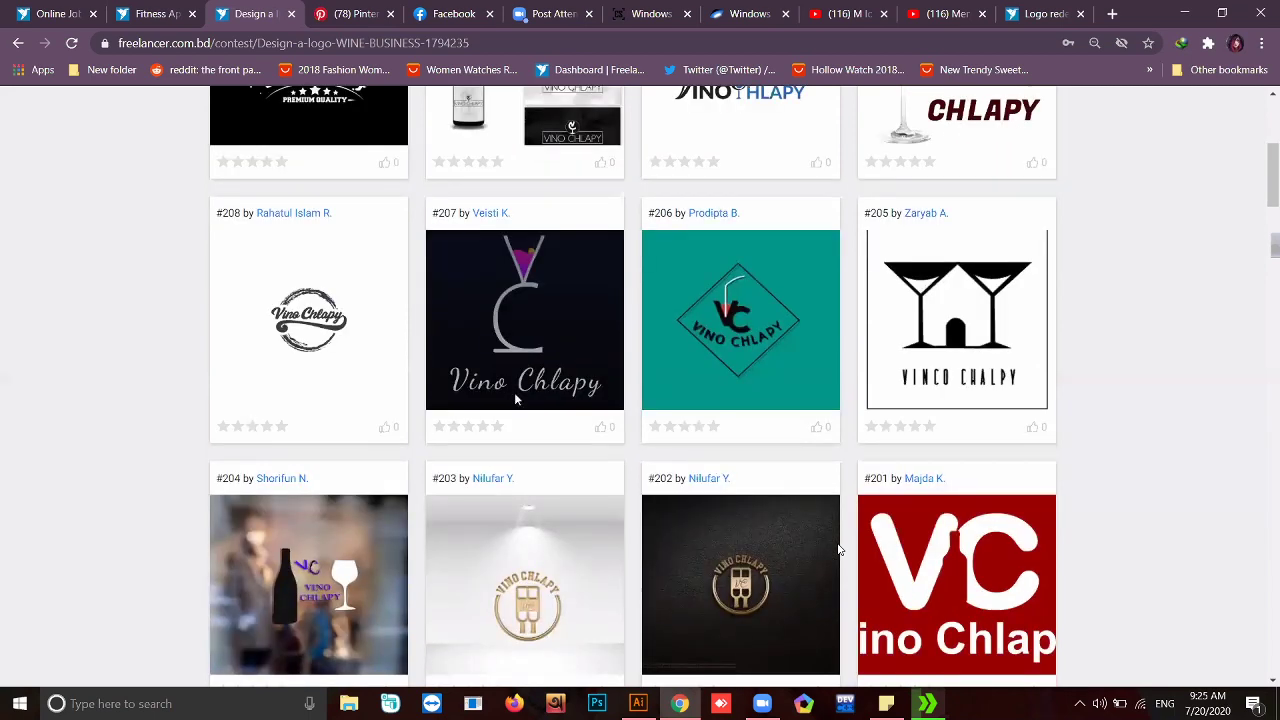
{"action": "scroll", "coordinate": [839, 549], "scroll_direction": "down", "scroll_amount": 4}
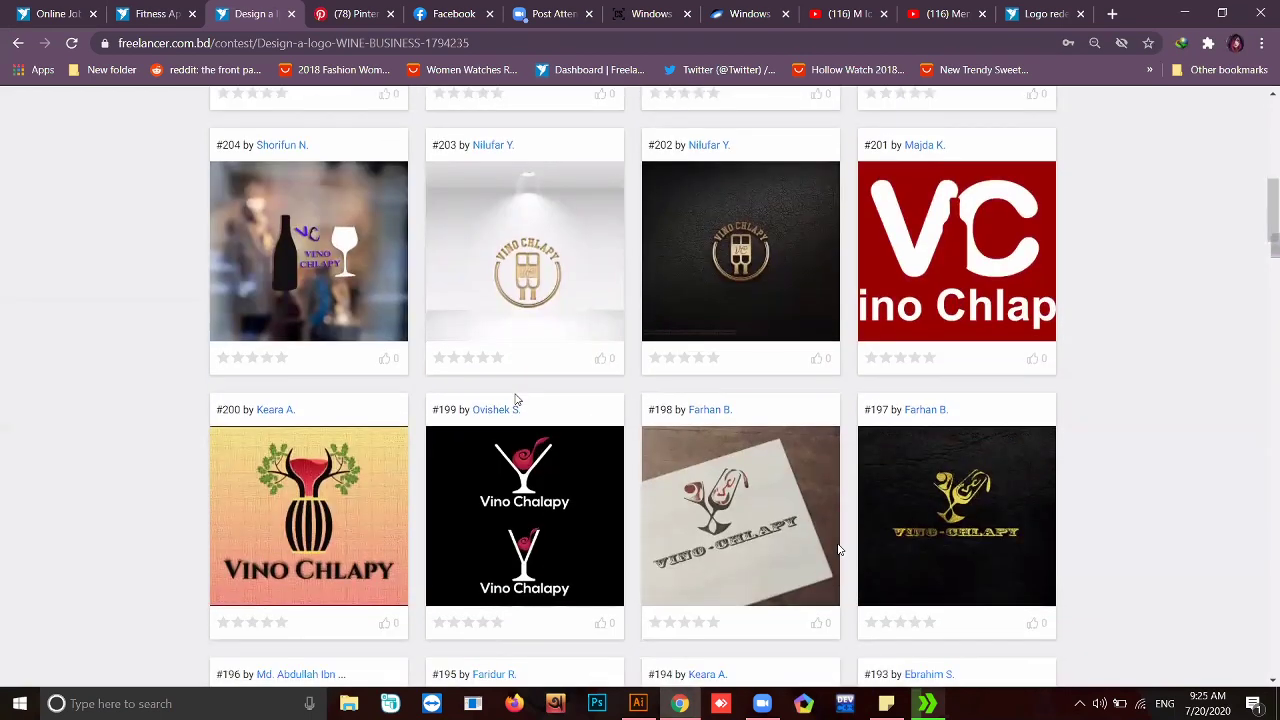
{"action": "scroll", "coordinate": [839, 549], "scroll_direction": "up", "scroll_amount": 9}
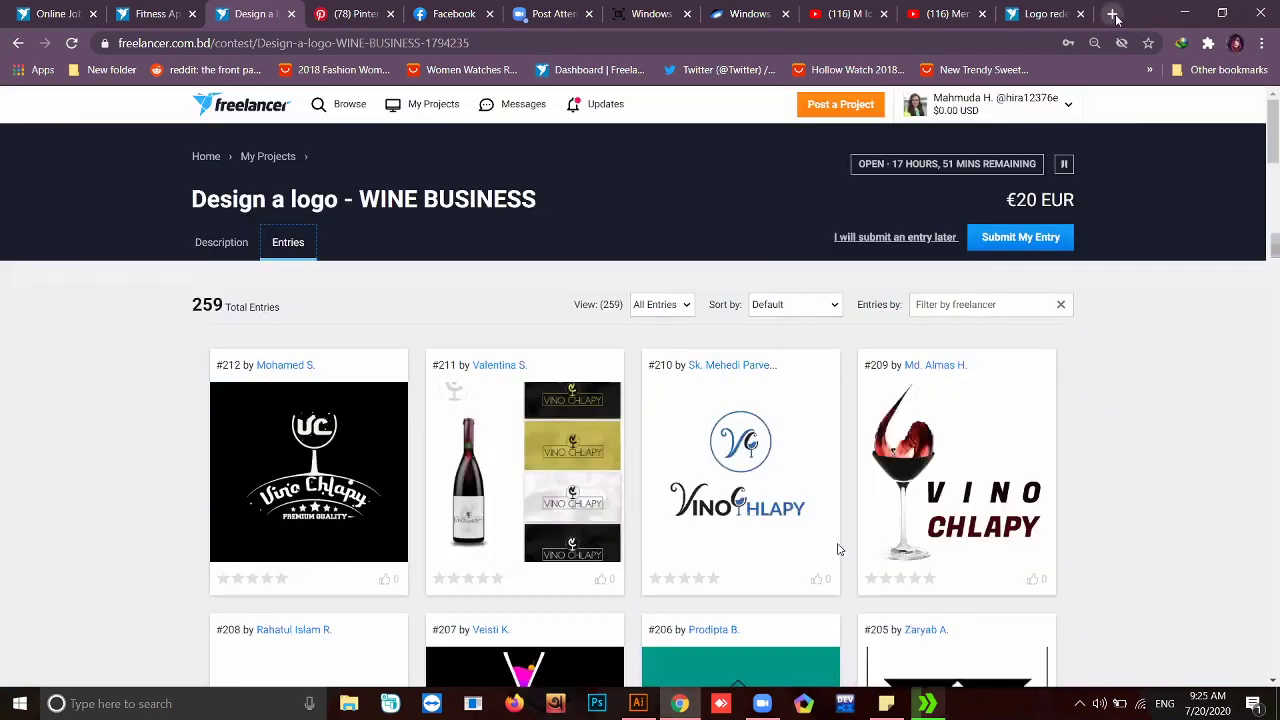
- Search Google in a new tab for "wine company logo" and show the image results
{"action": "left_click", "coordinate": [1112, 14]}
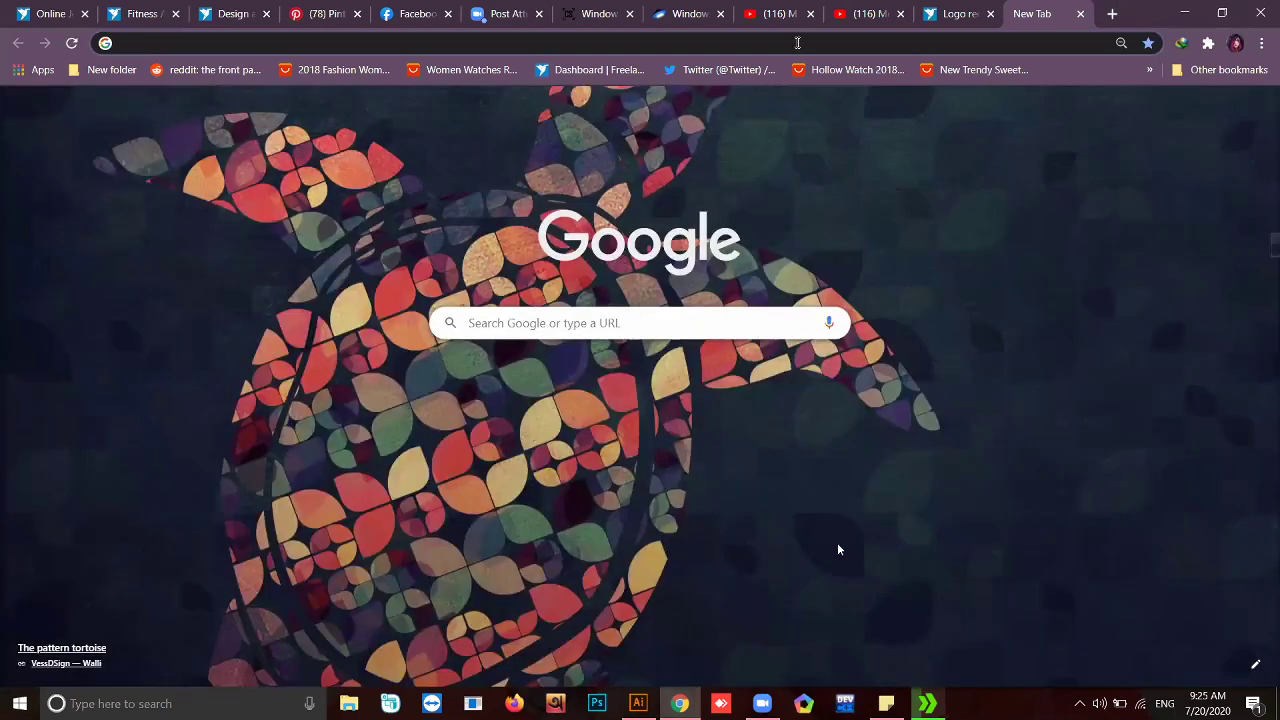
{"action": "left_click", "coordinate": [795, 43]}
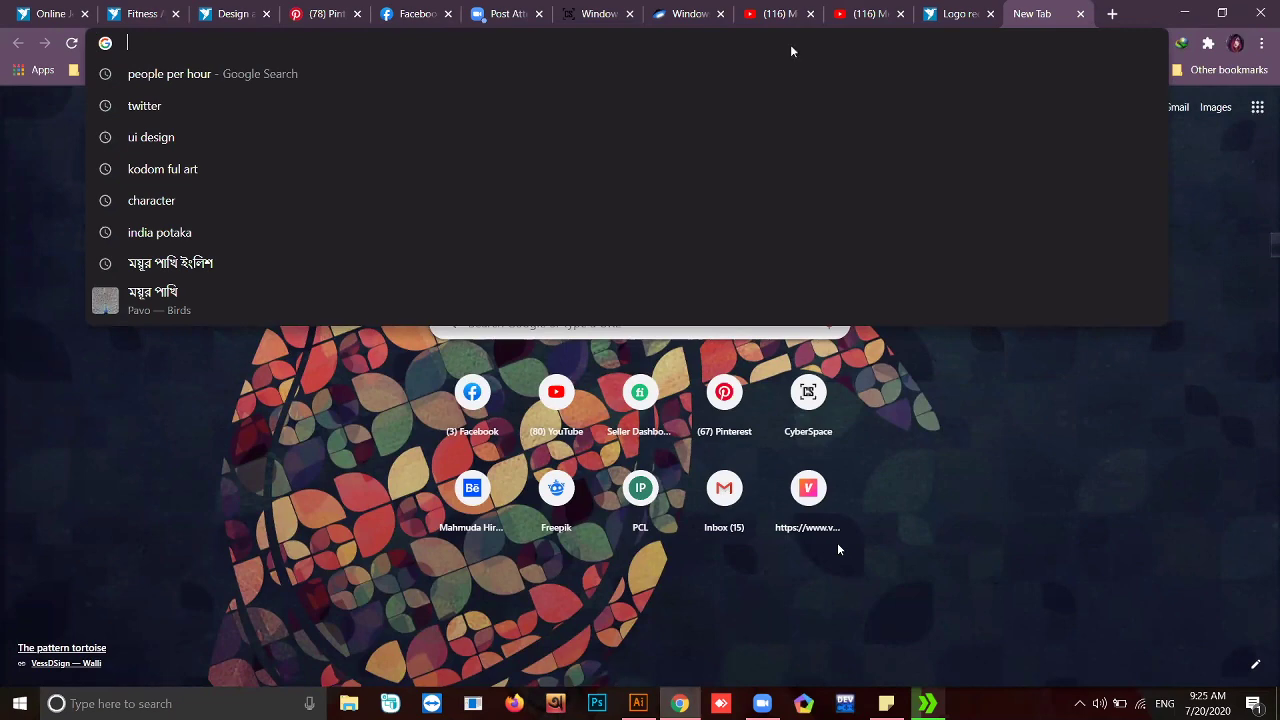
{"action": "type", "text": "win"}
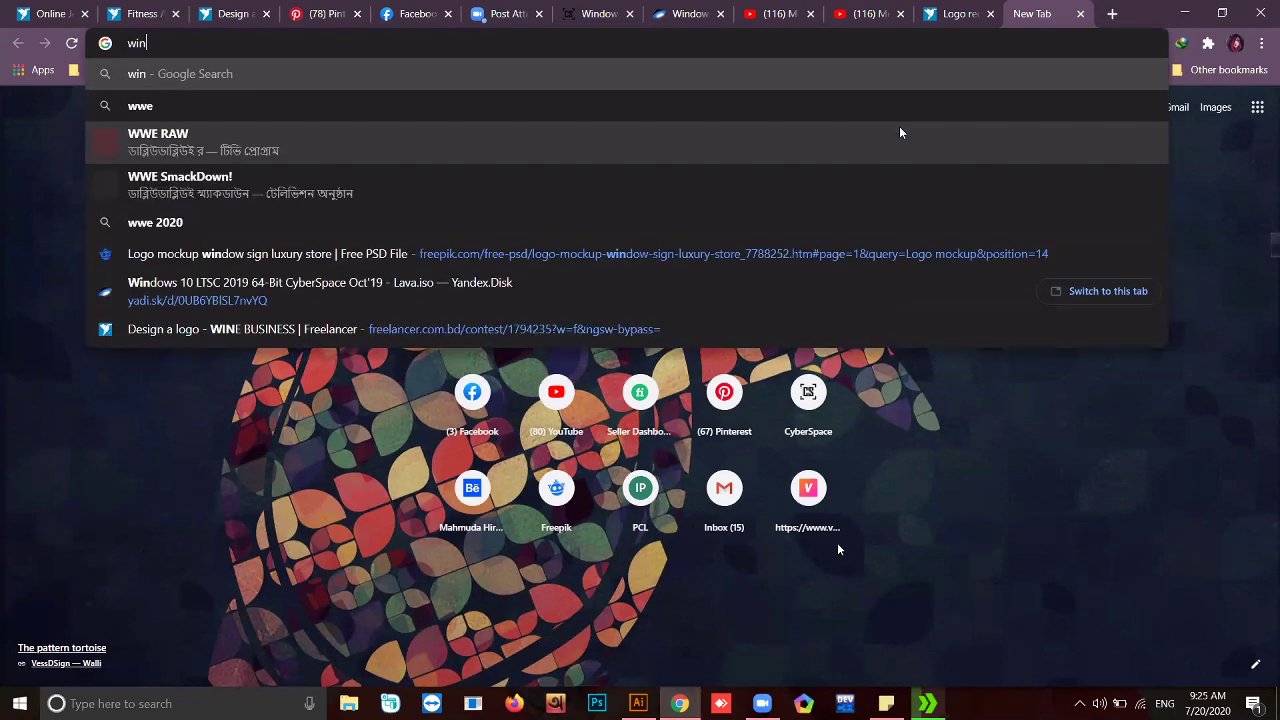
{"action": "type", "text": "e com"}
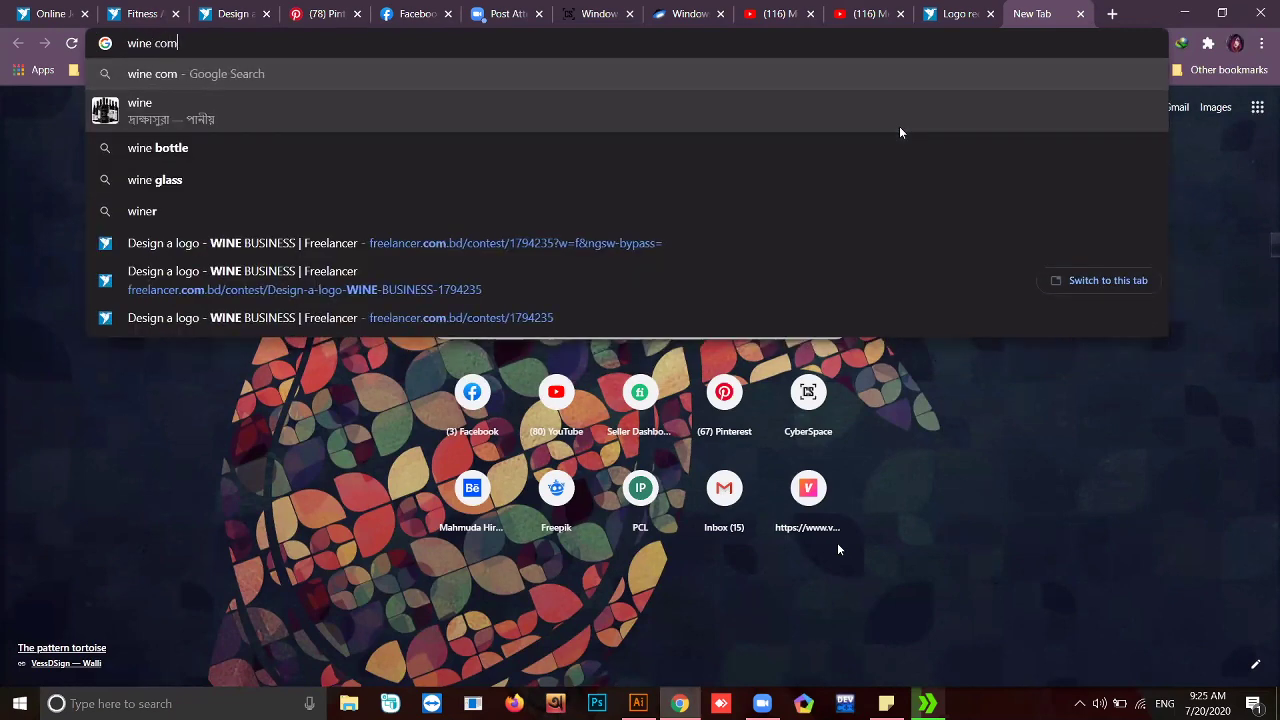
{"action": "type", "text": "pany log"}
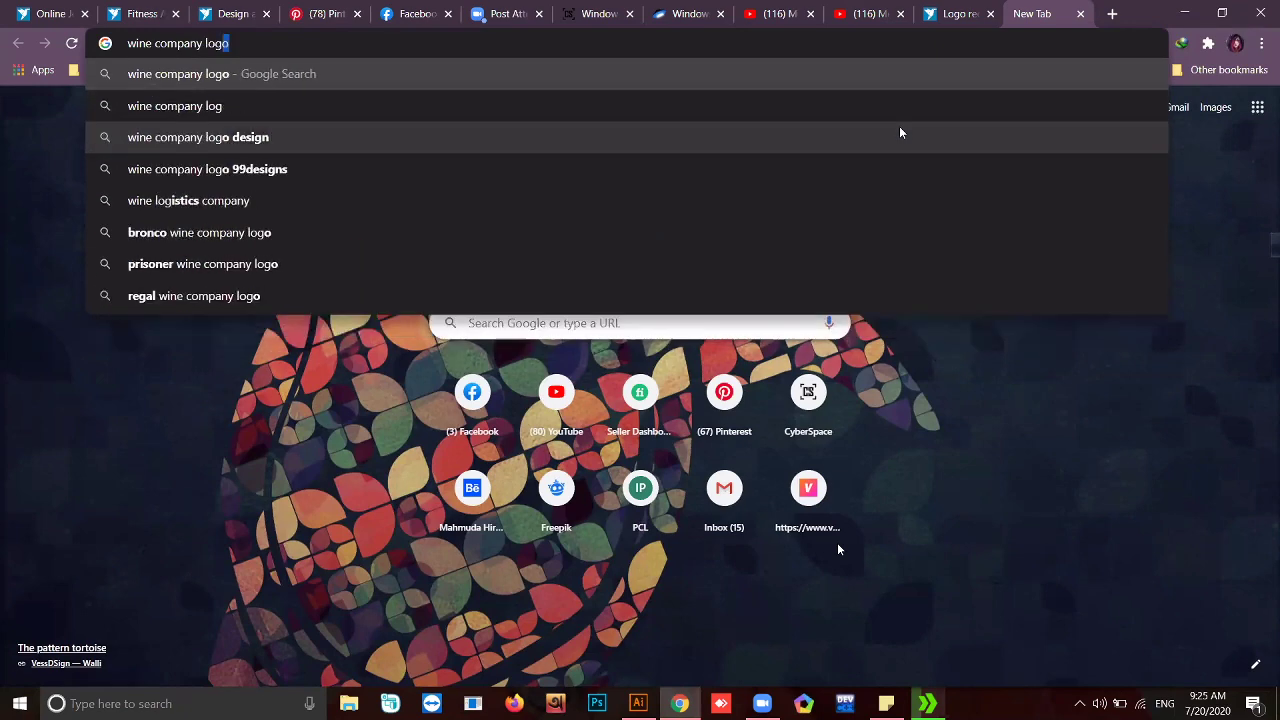
{"action": "key", "text": "Return"}
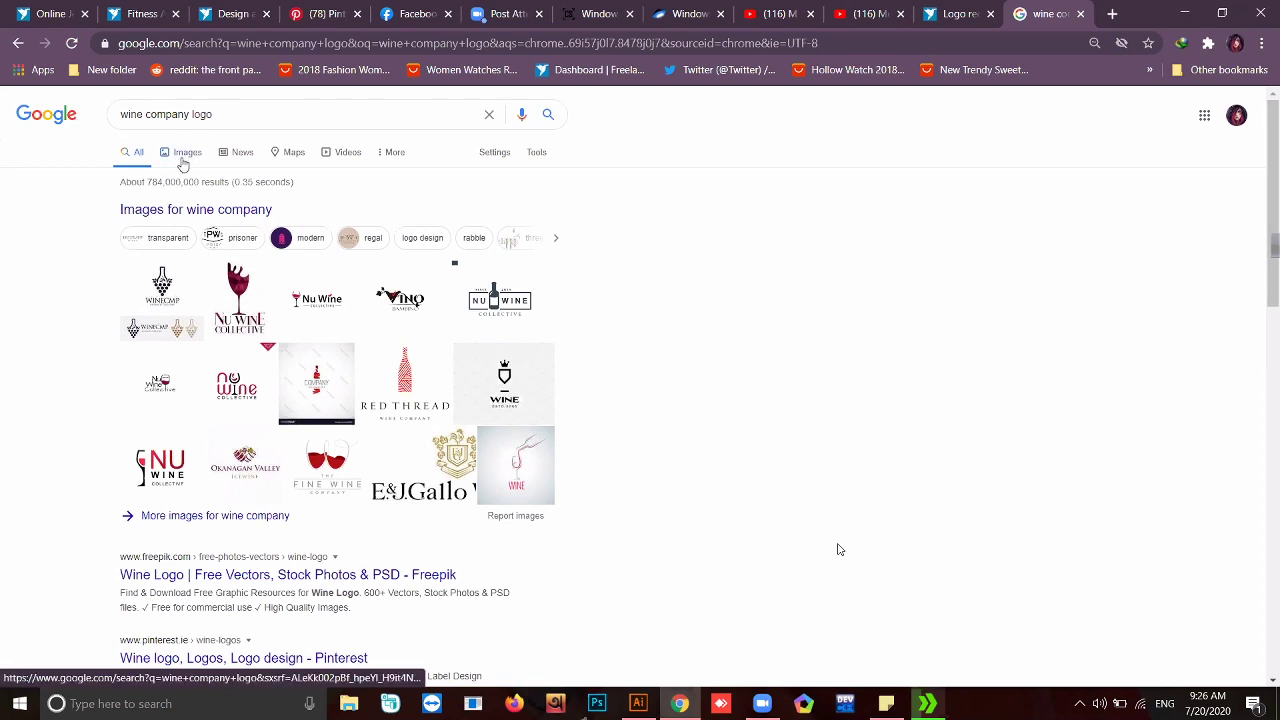
{"action": "left_click", "coordinate": [182, 164]}
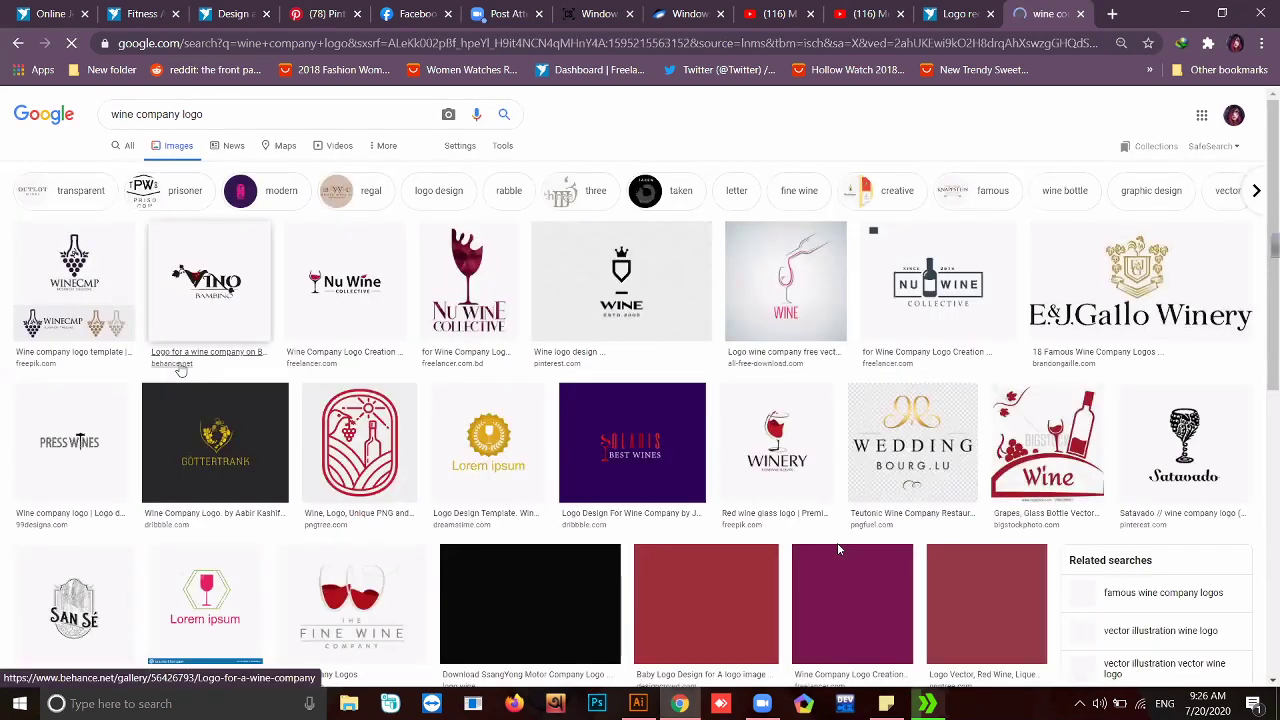
- Look through the wine company logo image results and switch to Illustrator to view the Vion Chlapy drafts
{"action": "scroll", "coordinate": [287, 390], "scroll_direction": "down", "scroll_amount": 1}
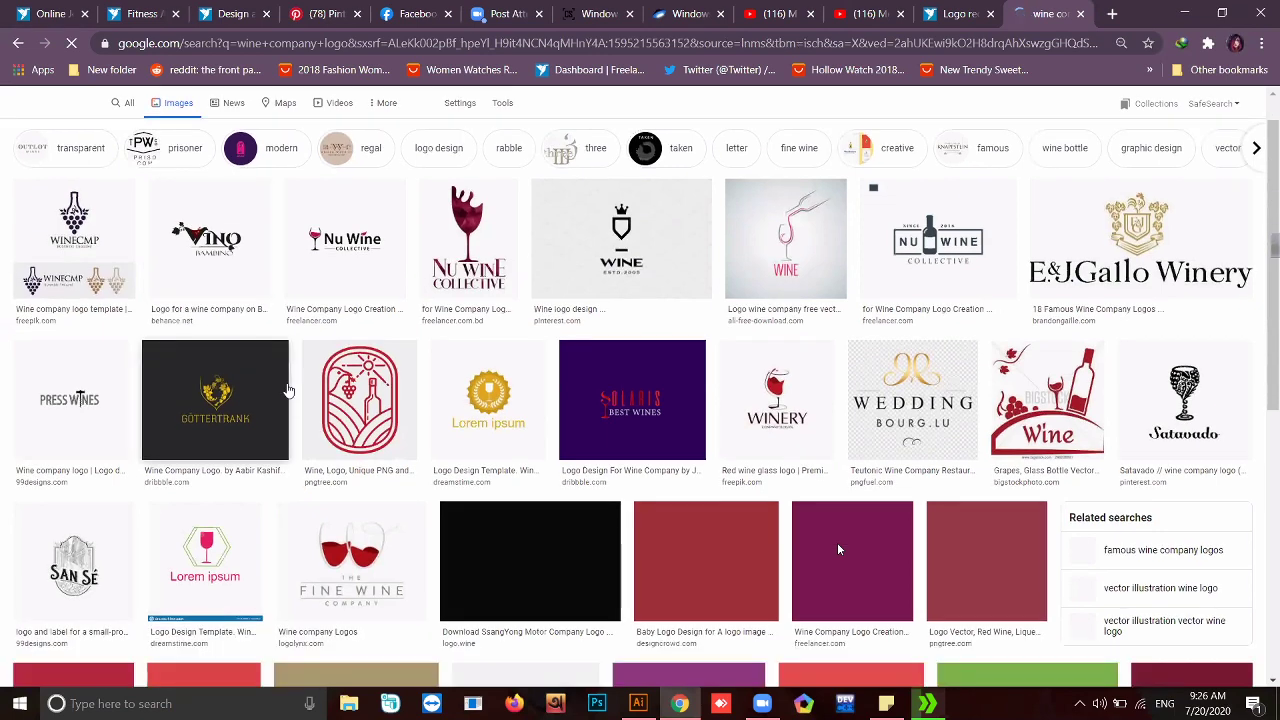
{"action": "scroll", "coordinate": [287, 390], "scroll_direction": "down", "scroll_amount": 1}
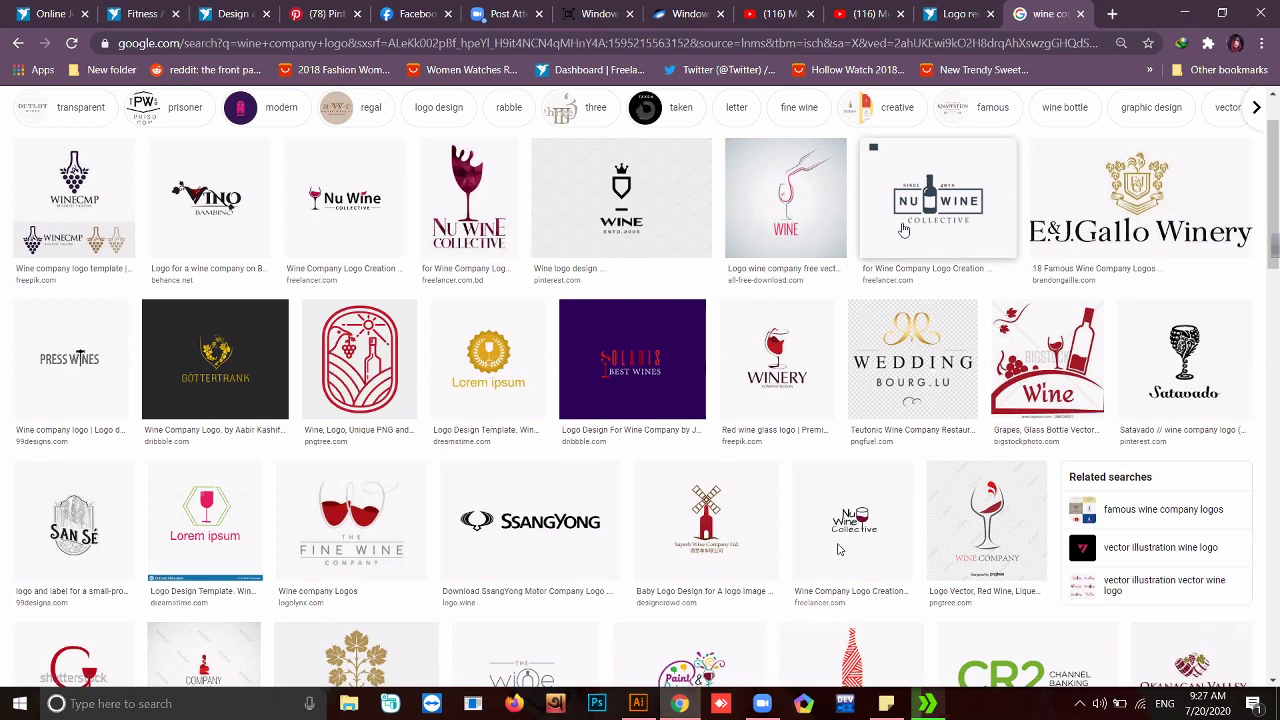
{"action": "left_click", "coordinate": [638, 705]}
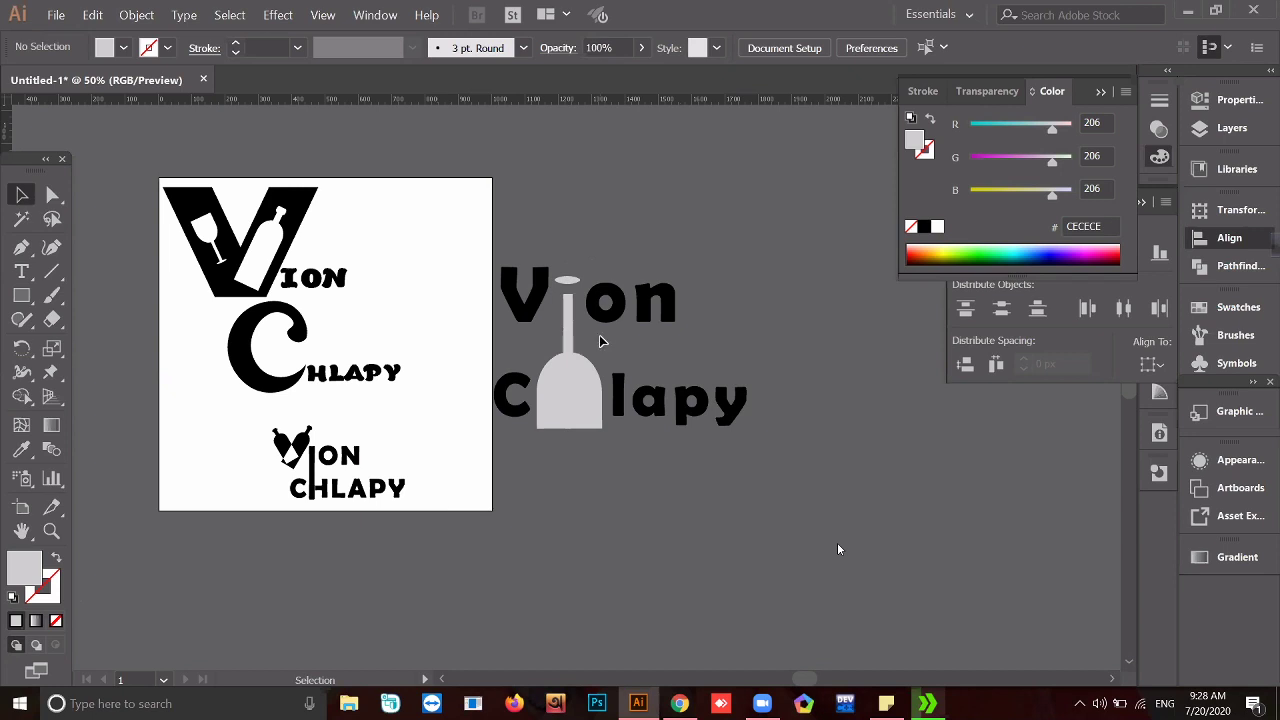
{"action": "left_click", "coordinate": [533, 320]}
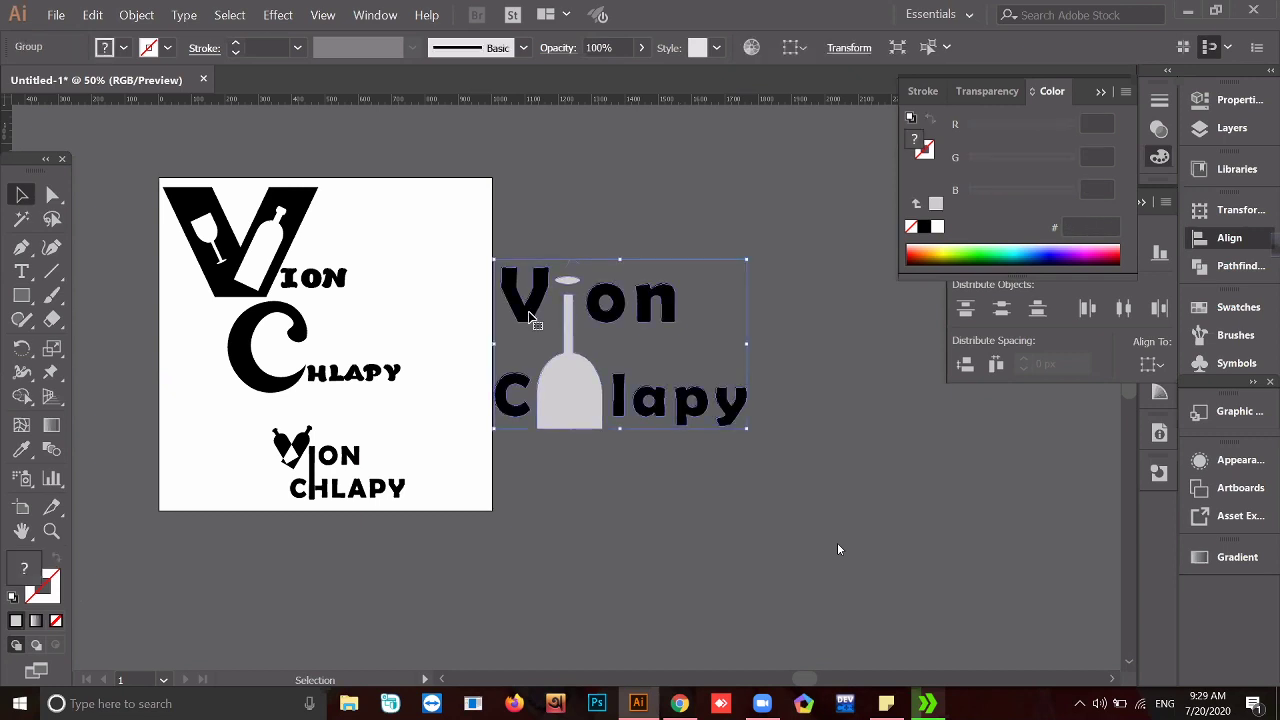
{"action": "key", "text": "Delete"}
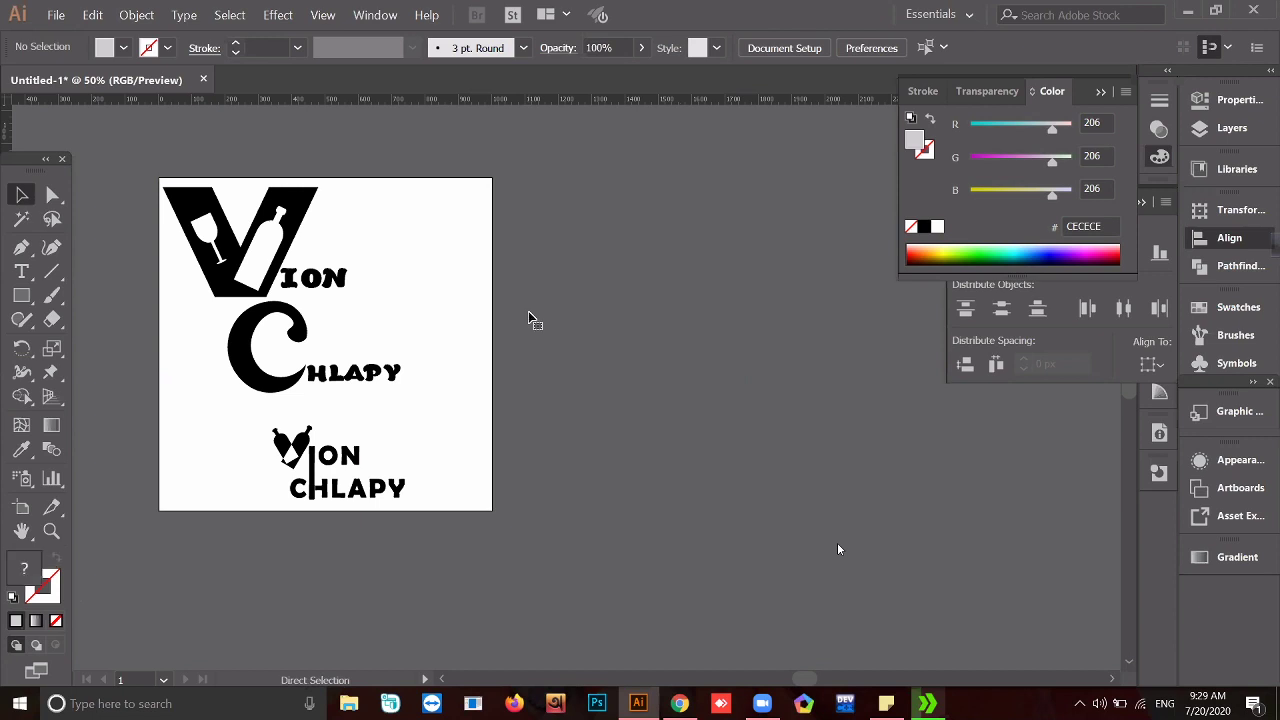
{"action": "key", "text": "ctrl+v"}
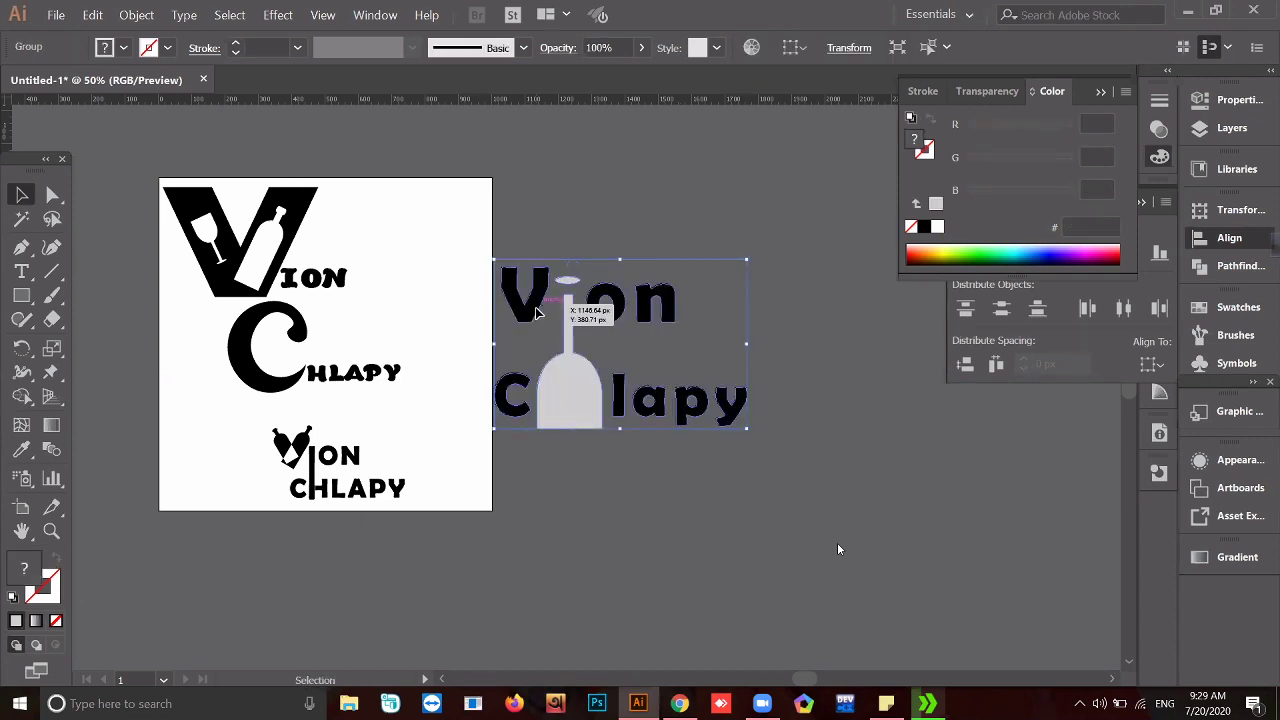
{"action": "left_click", "coordinate": [623, 506]}
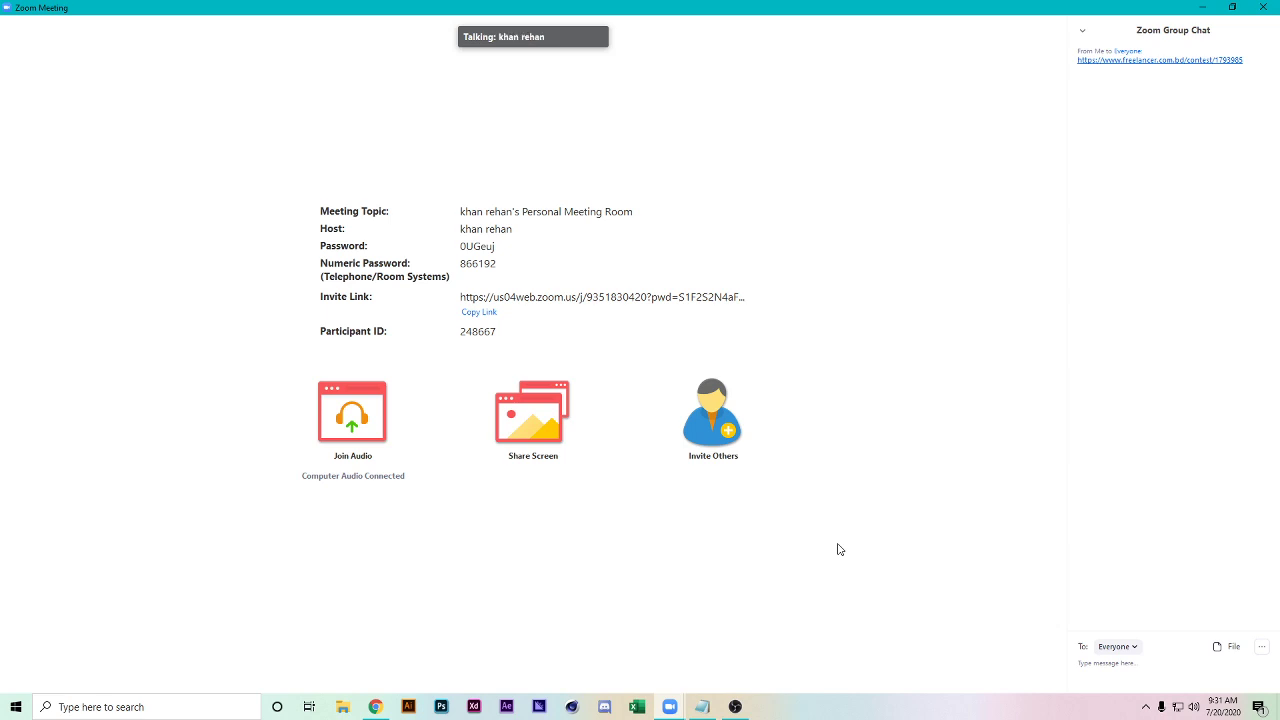
{"action": "key", "text": "alt+u"}
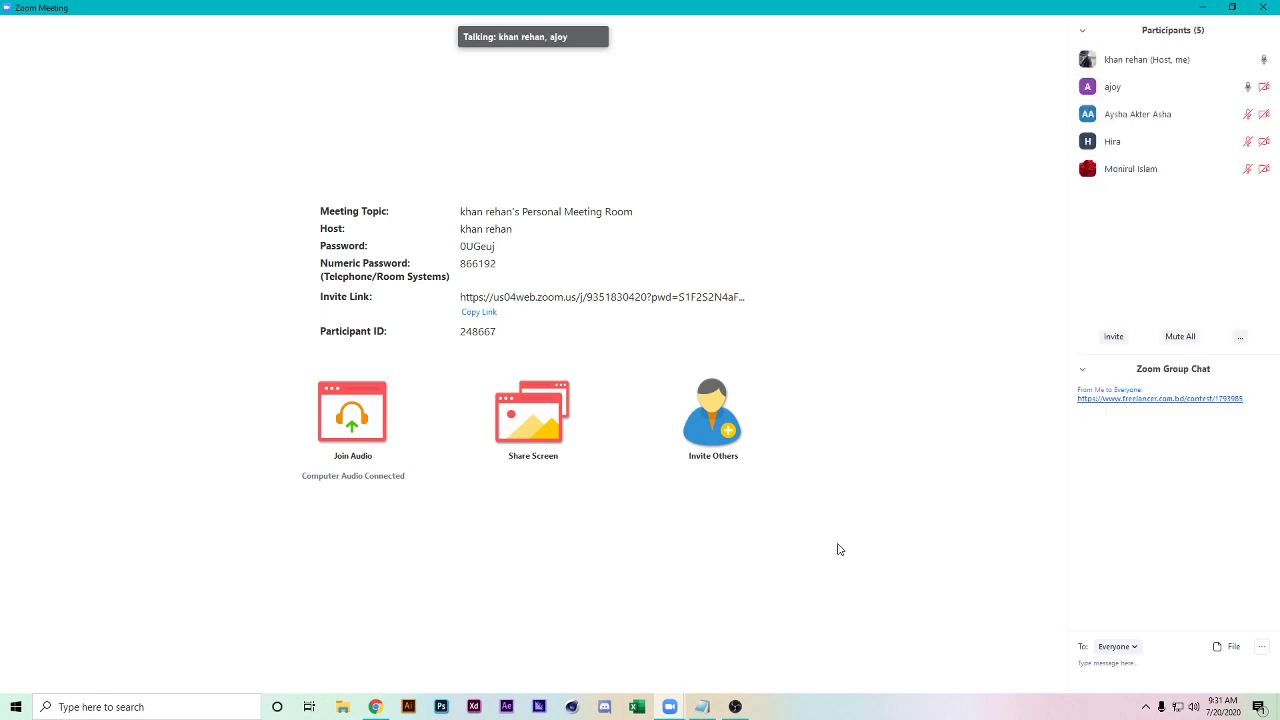
{"action": "key", "text": "alt+u"}
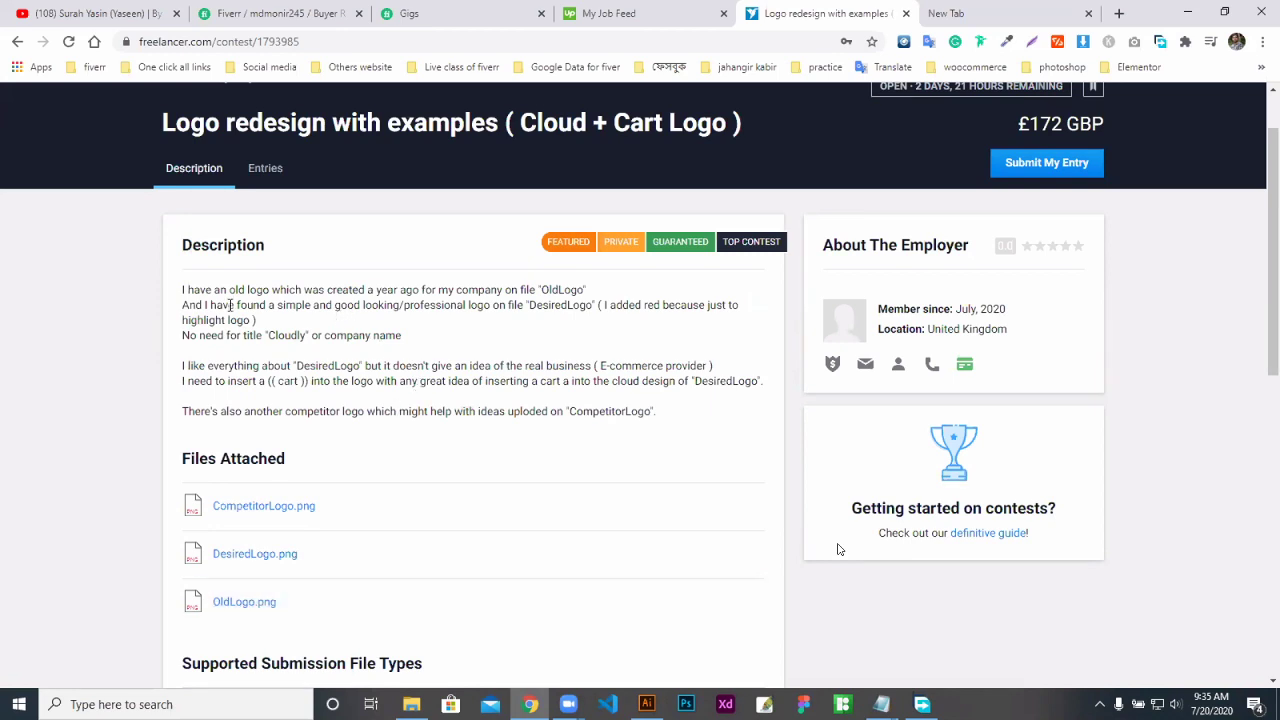
- Read the Cloud + Cart Logo contest description and dismiss the project notifications covering the page
{"action": "left_click_drag", "start_coordinate": [201, 290], "coordinate": [406, 305]}
{"action": "left_click", "coordinate": [406, 305]}
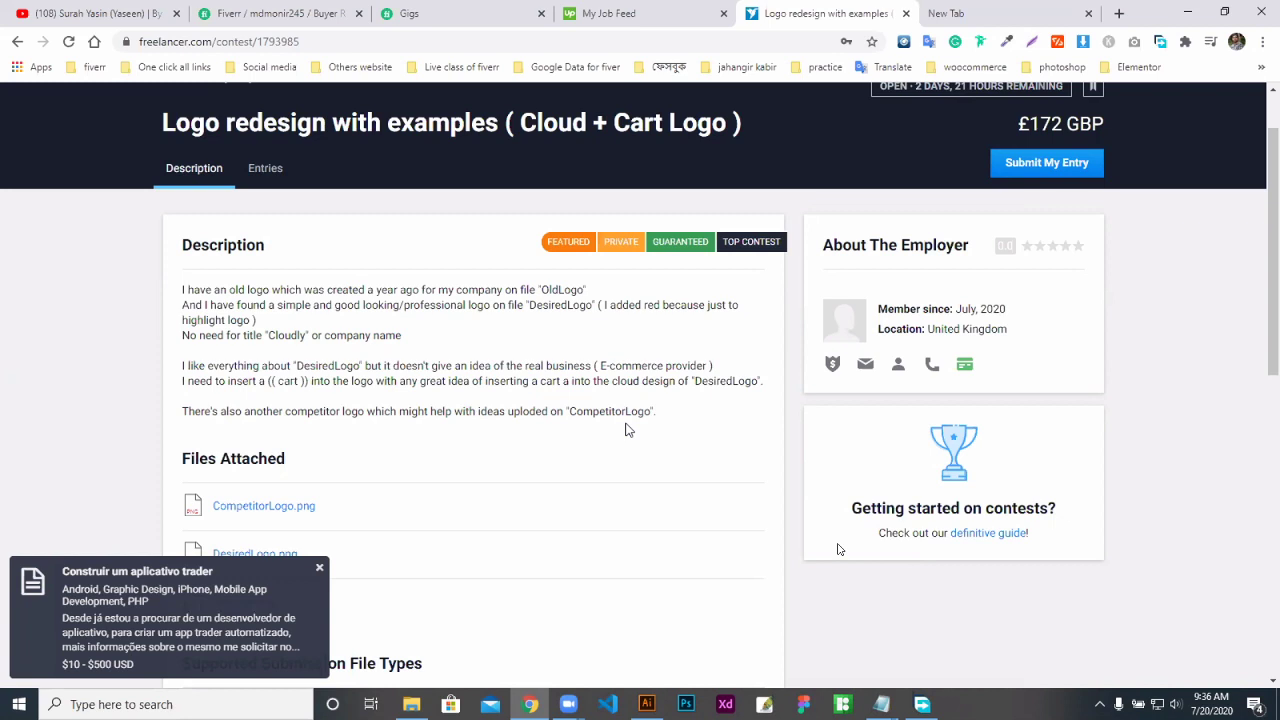
{"action": "left_click", "coordinate": [319, 568]}
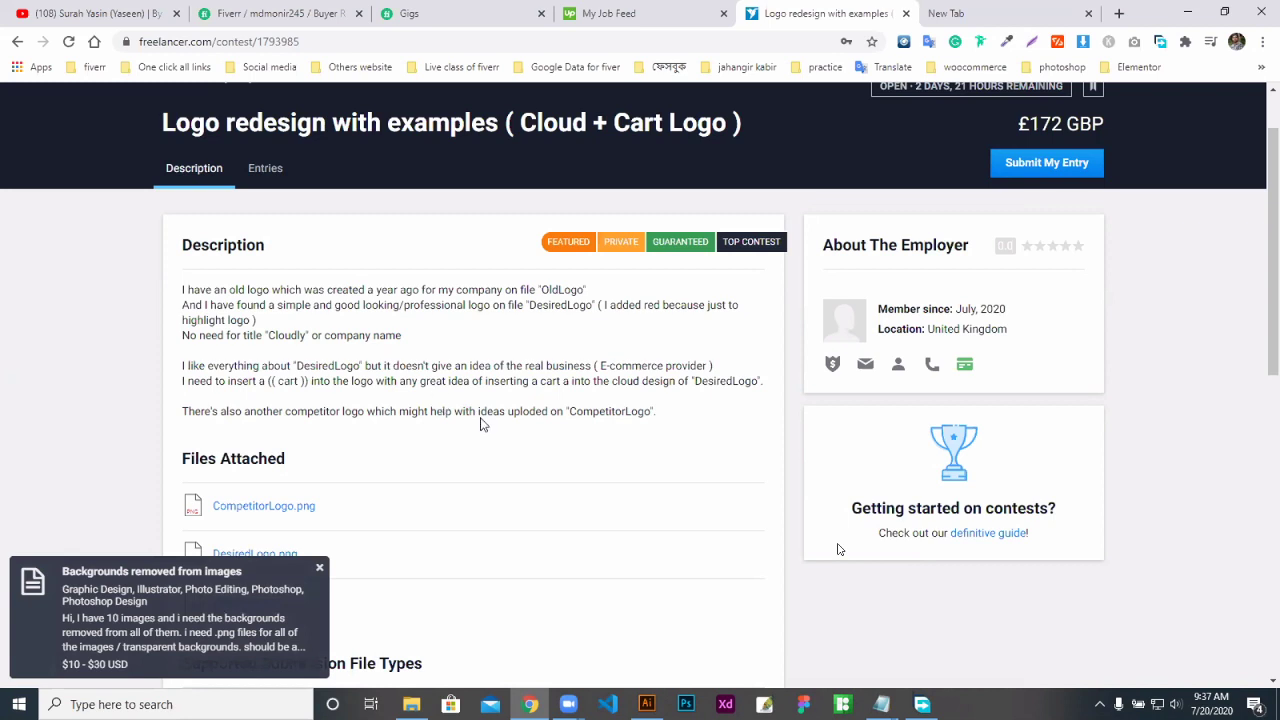
{"action": "left_click", "coordinate": [319, 568]}
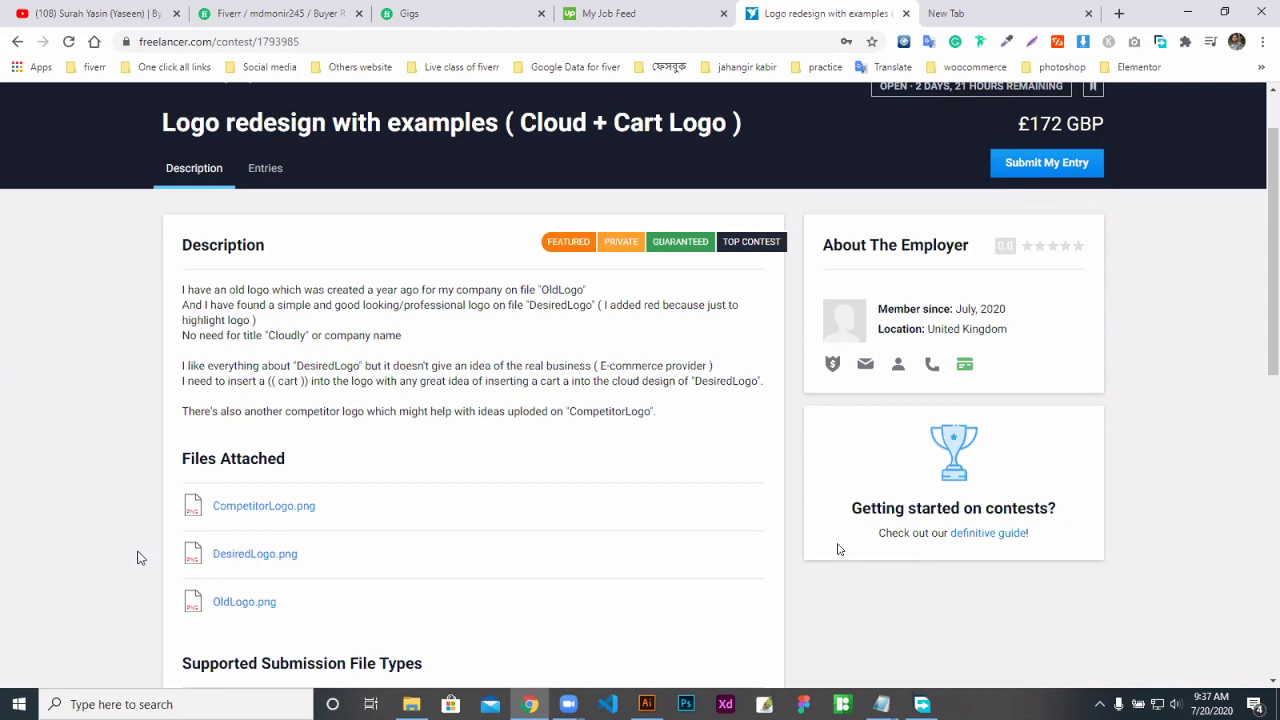
- Switch to File Explorer and open the "Buyer working file" folder inside ledp and freelance.com on the TUTORIAL (G:) drive
{"action": "key", "text": "alt+Tab"}
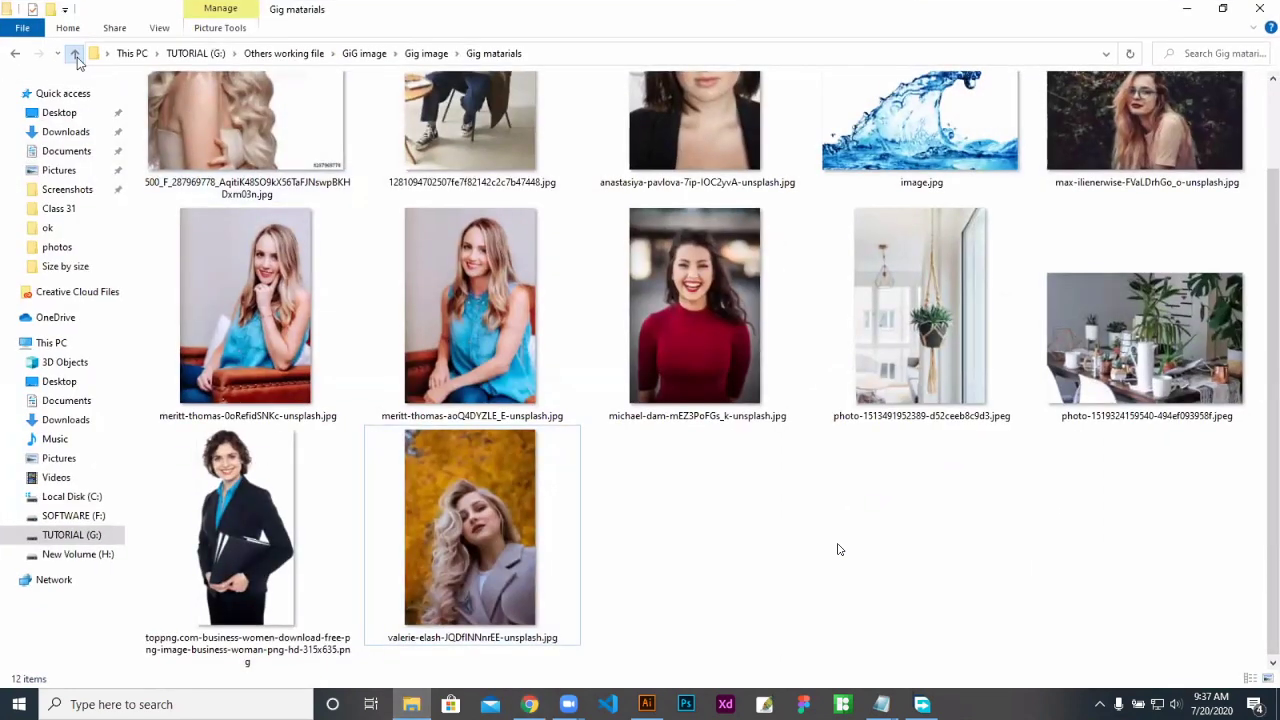
{"action": "left_click", "coordinate": [73, 53]}
{"action": "left_click", "coordinate": [73, 53]}
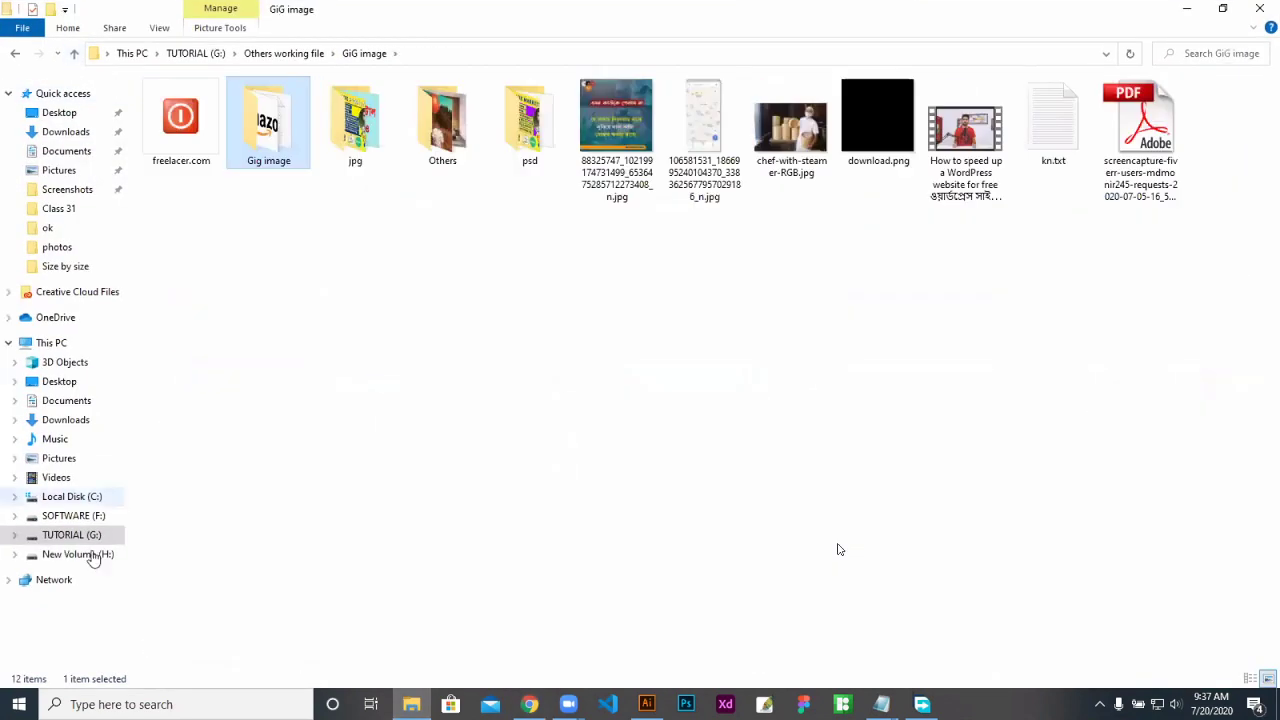
{"action": "left_click", "coordinate": [72, 535]}
{"action": "left_click", "coordinate": [167, 121]}
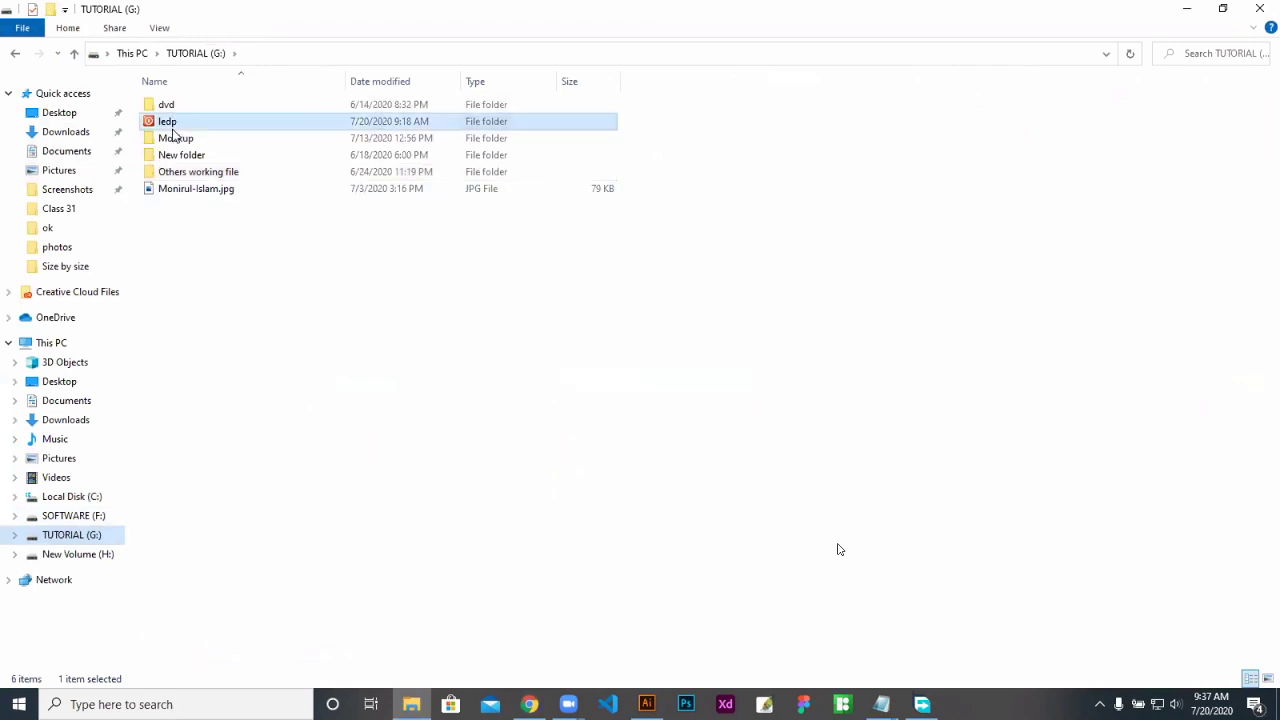
{"action": "double_click", "coordinate": [167, 121]}
{"action": "left_click", "coordinate": [200, 108]}
{"action": "double_click", "coordinate": [200, 110]}
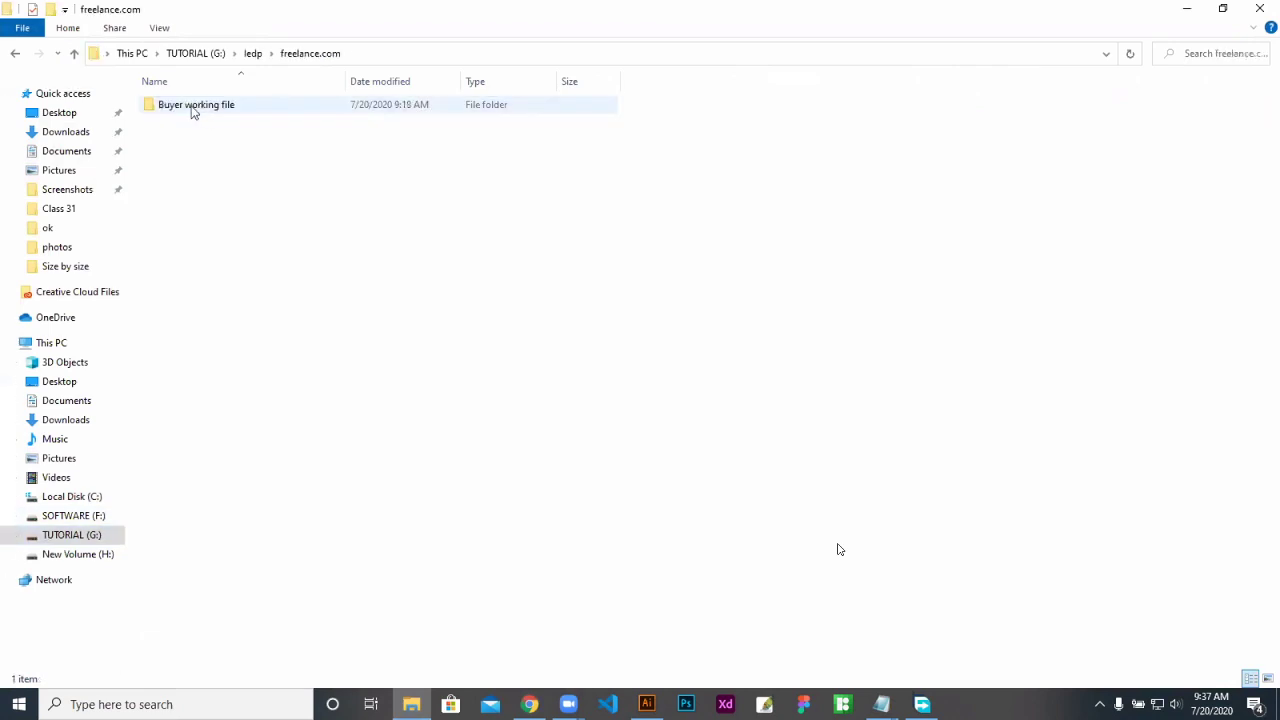
{"action": "double_click", "coordinate": [194, 108]}
- Show the three logo files in the folder as extra large icons and refresh the view
{"action": "right_click", "coordinate": [570, 226]}
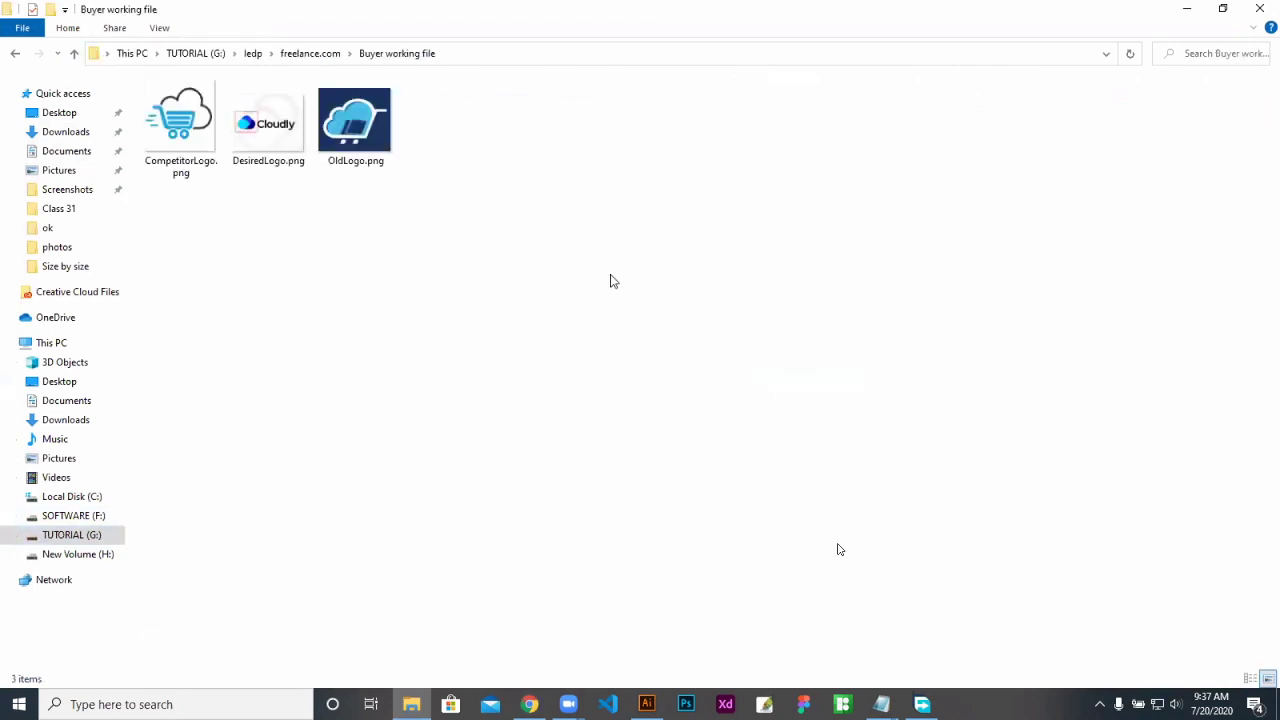
{"action": "left_click", "coordinate": [625, 289]}
{"action": "right_click", "coordinate": [1122, 300]}
{"action": "mouse_move", "coordinate": [1141, 312]}
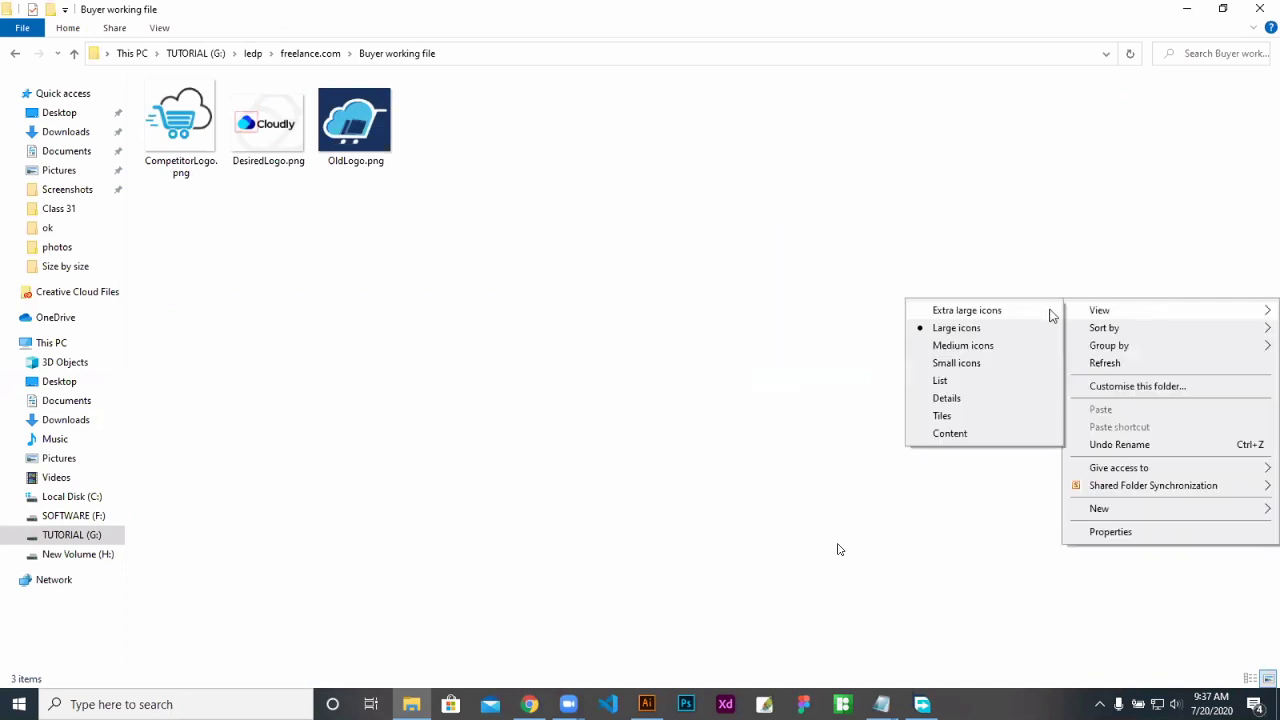
{"action": "left_click", "coordinate": [1020, 313]}
{"action": "right_click", "coordinate": [893, 222]}
{"action": "left_click", "coordinate": [929, 287]}
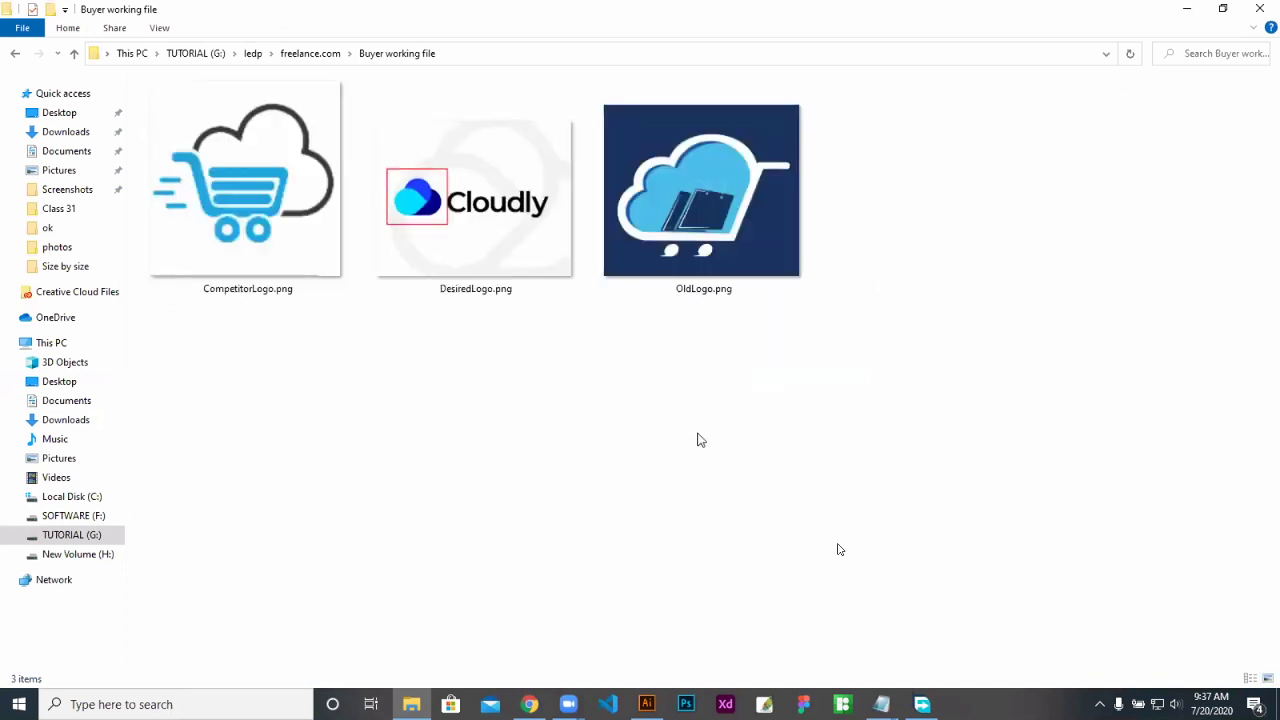
- Open OldLogo.png in Photos and examine it along with DesiredLogo.png and CompetitorLogo.png
{"action": "right_click", "coordinate": [788, 158]}
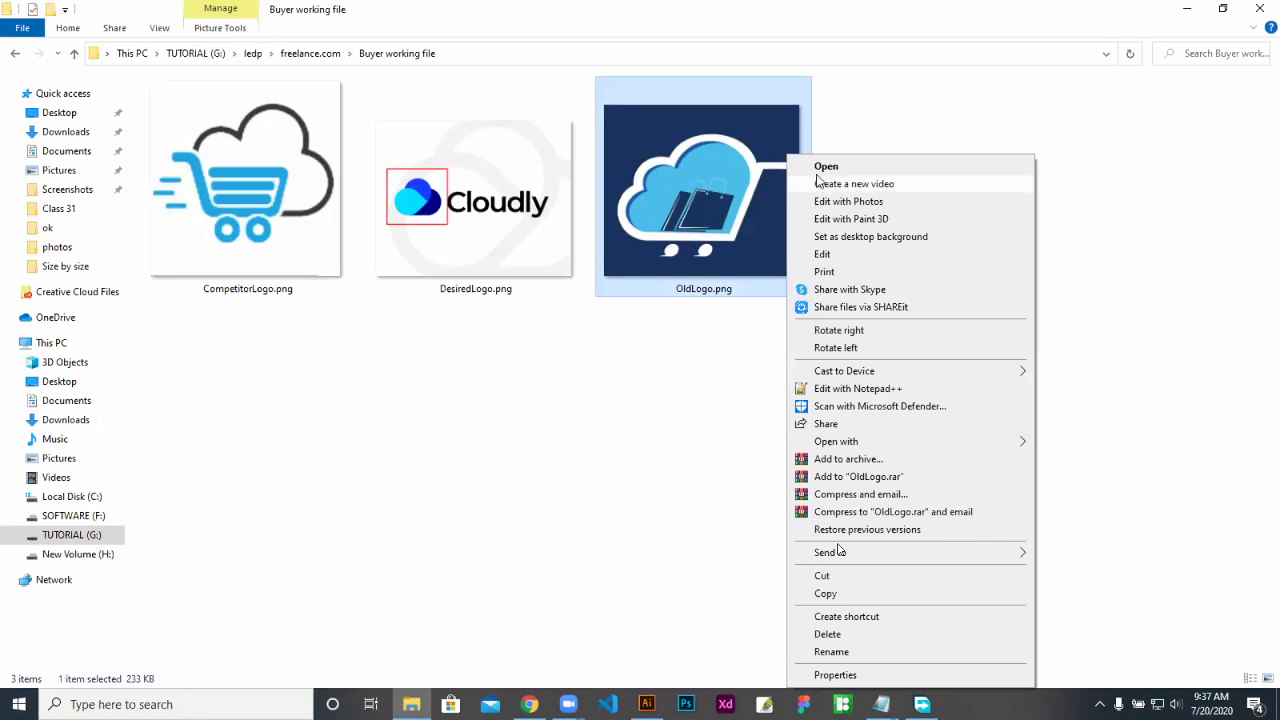
{"action": "left_click", "coordinate": [893, 168]}
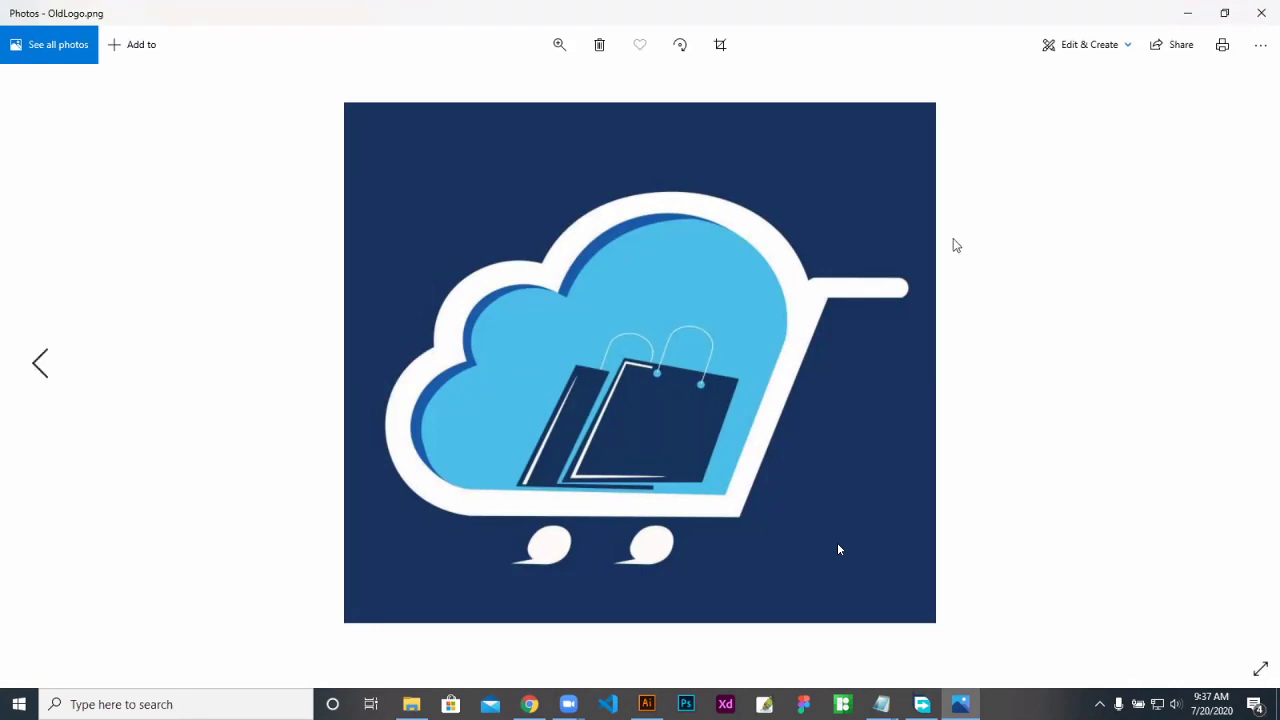
{"action": "left_click", "coordinate": [40, 366]}
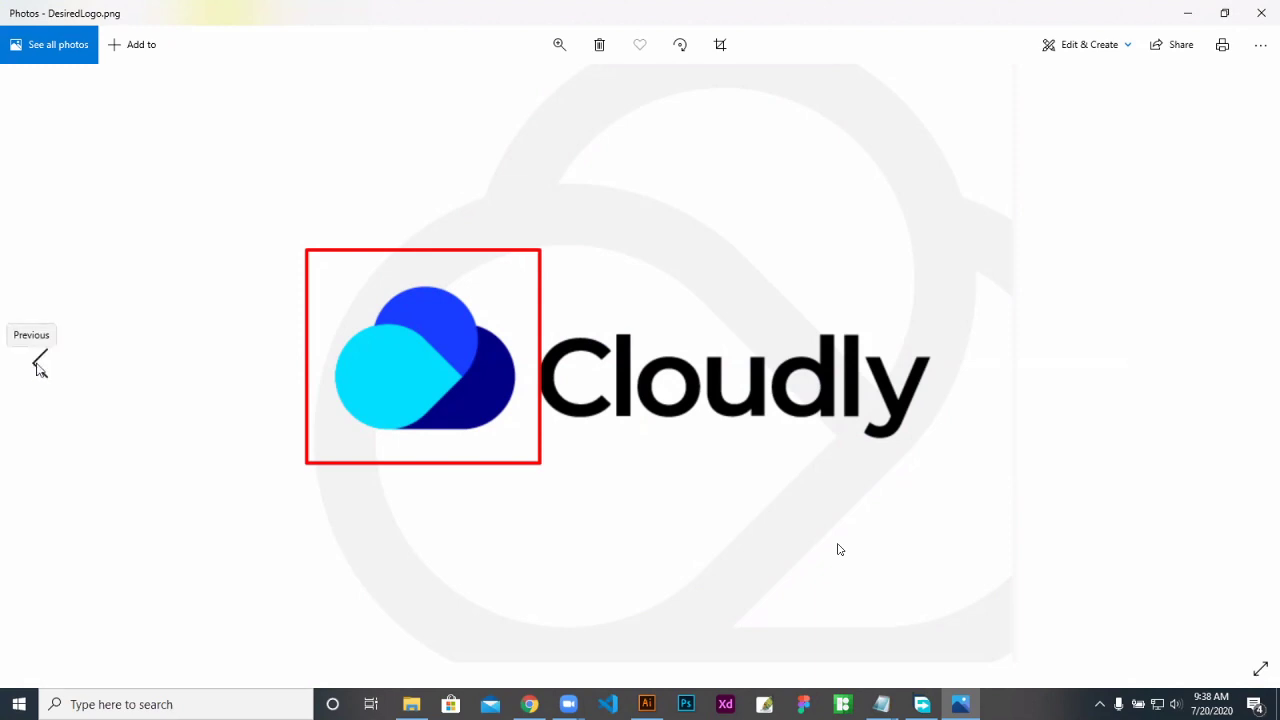
{"action": "left_click", "coordinate": [40, 362]}
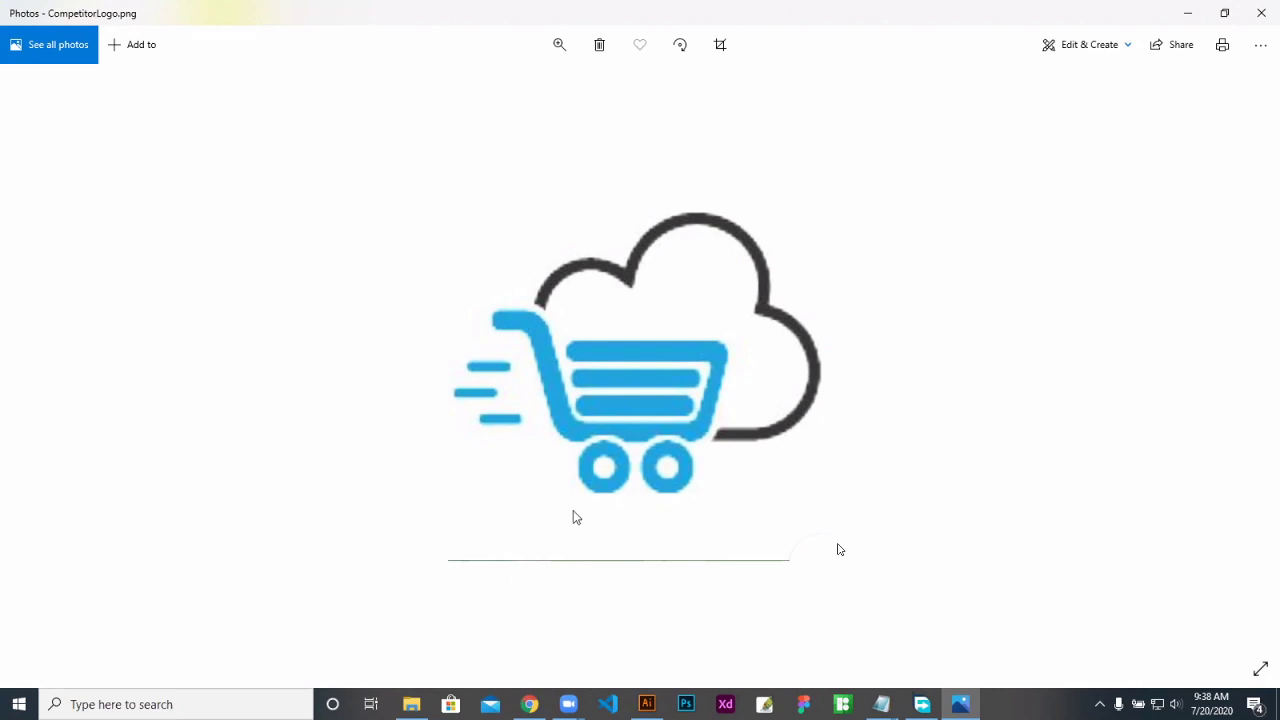
{"action": "right_click", "coordinate": [615, 437]}
{"action": "left_click", "coordinate": [340, 351]}
{"action": "key", "text": "super+c"}
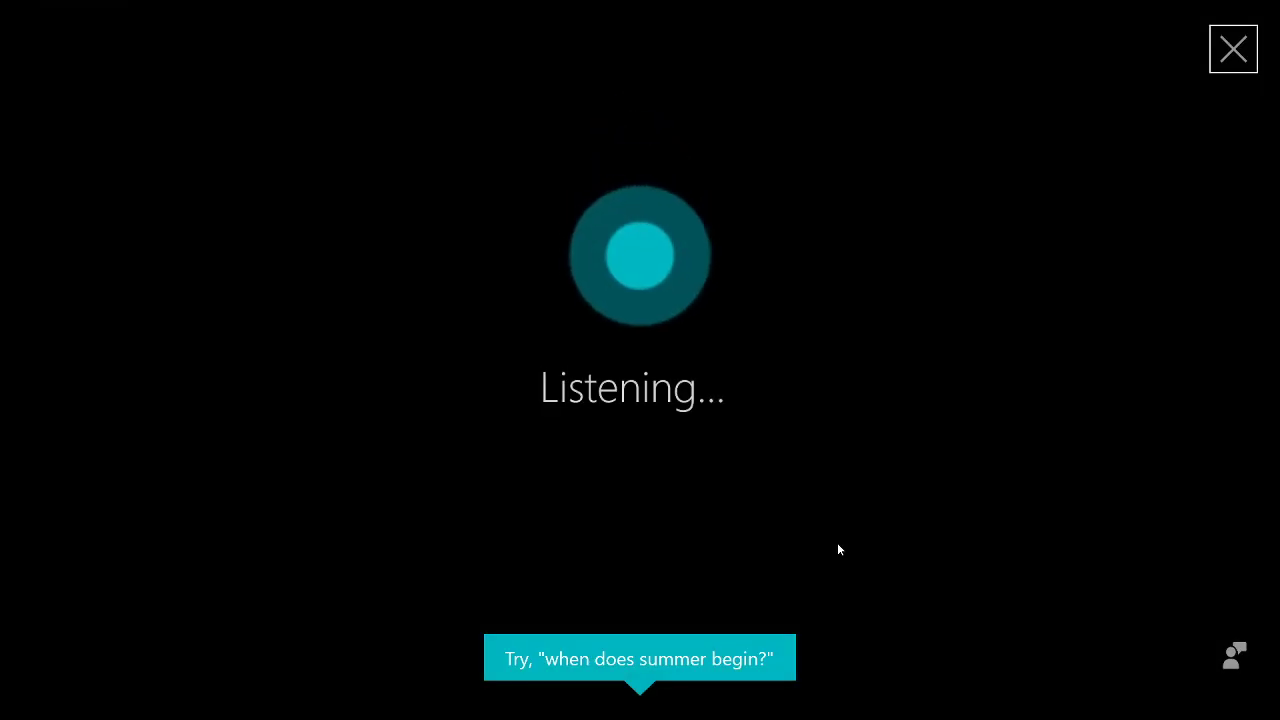
{"action": "left_click", "coordinate": [1247, 43]}
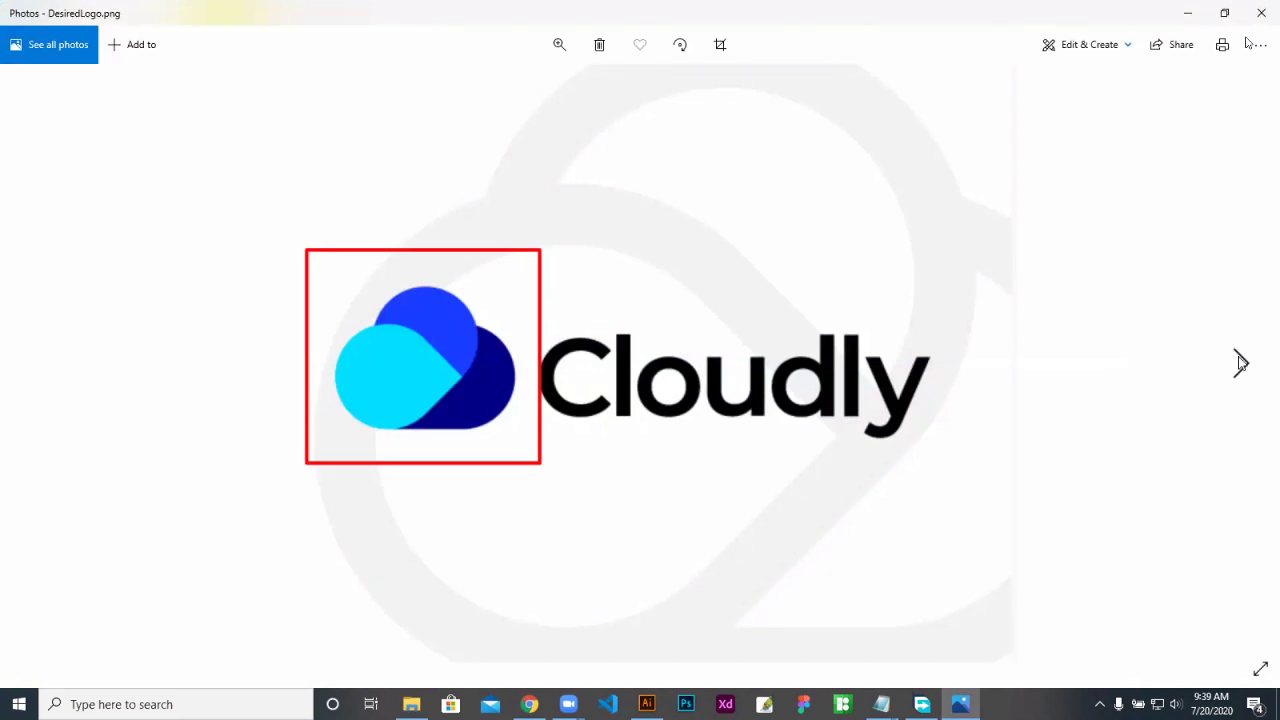
- Compare OldLogo.png with DesiredLogo.png again and switch back to the contest page in Chrome
{"action": "left_click", "coordinate": [1240, 363]}
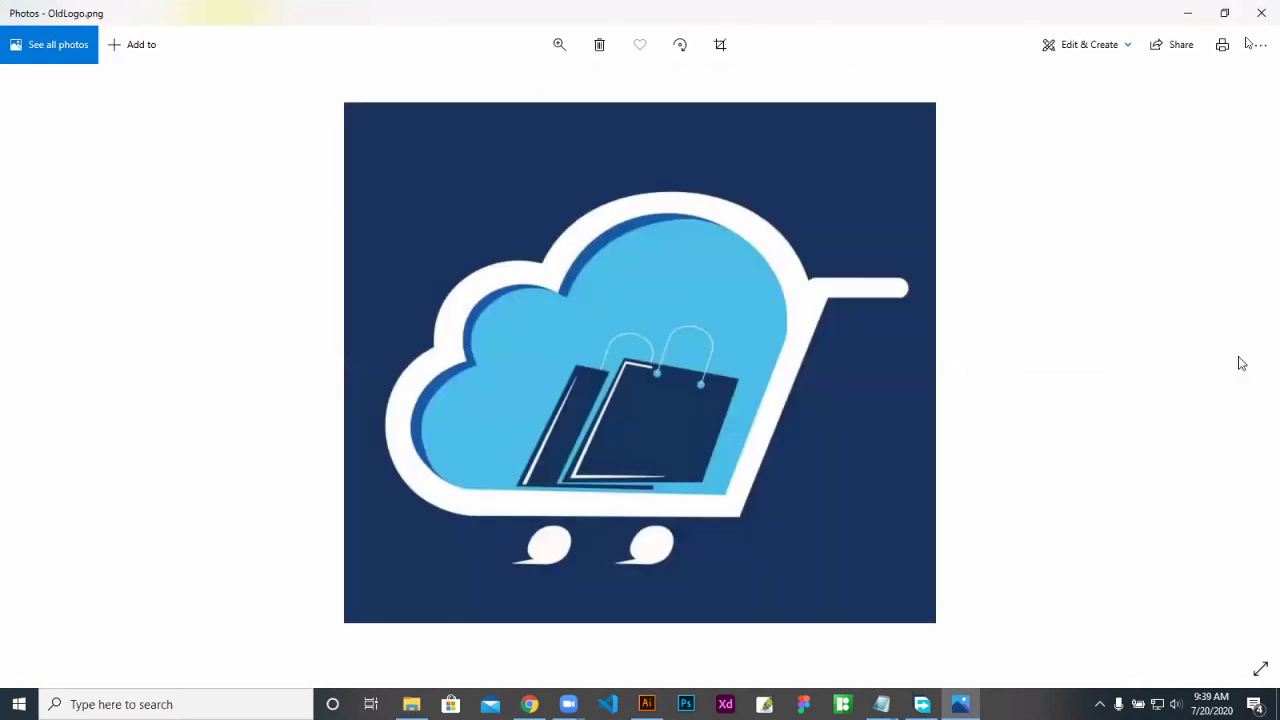
{"action": "left_click", "coordinate": [40, 364]}
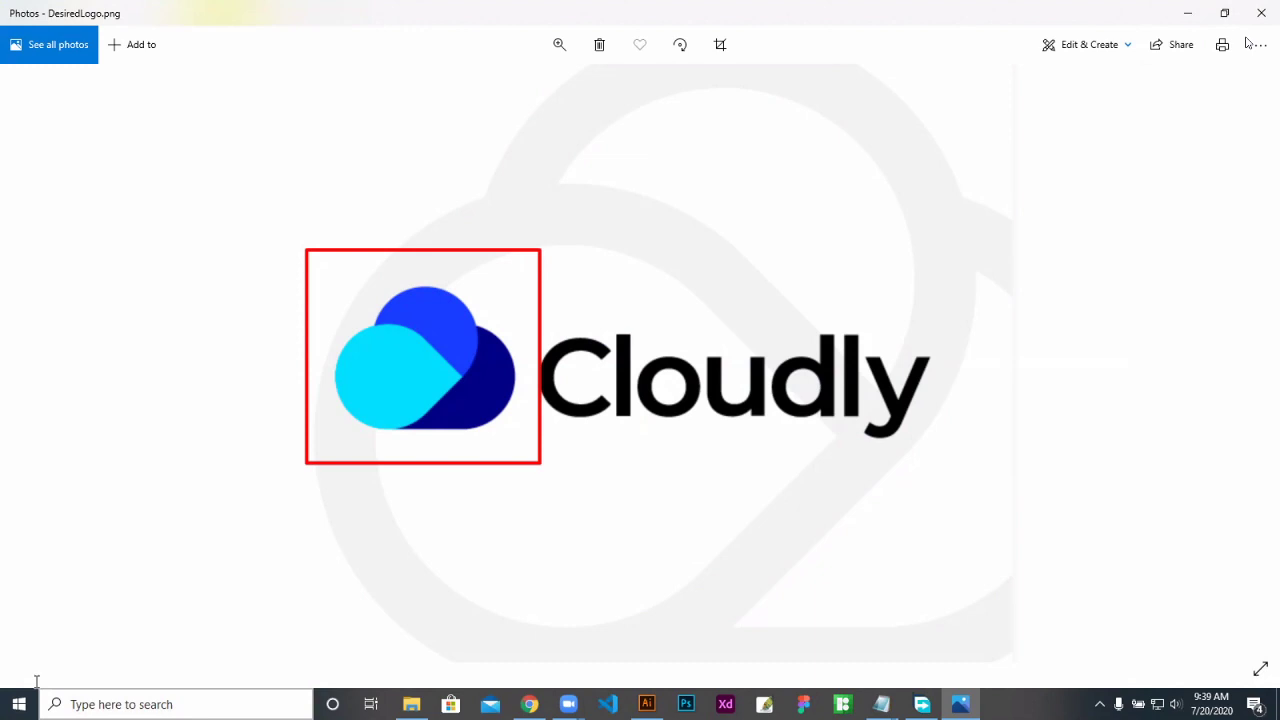
{"action": "key", "text": "alt+Tab"}
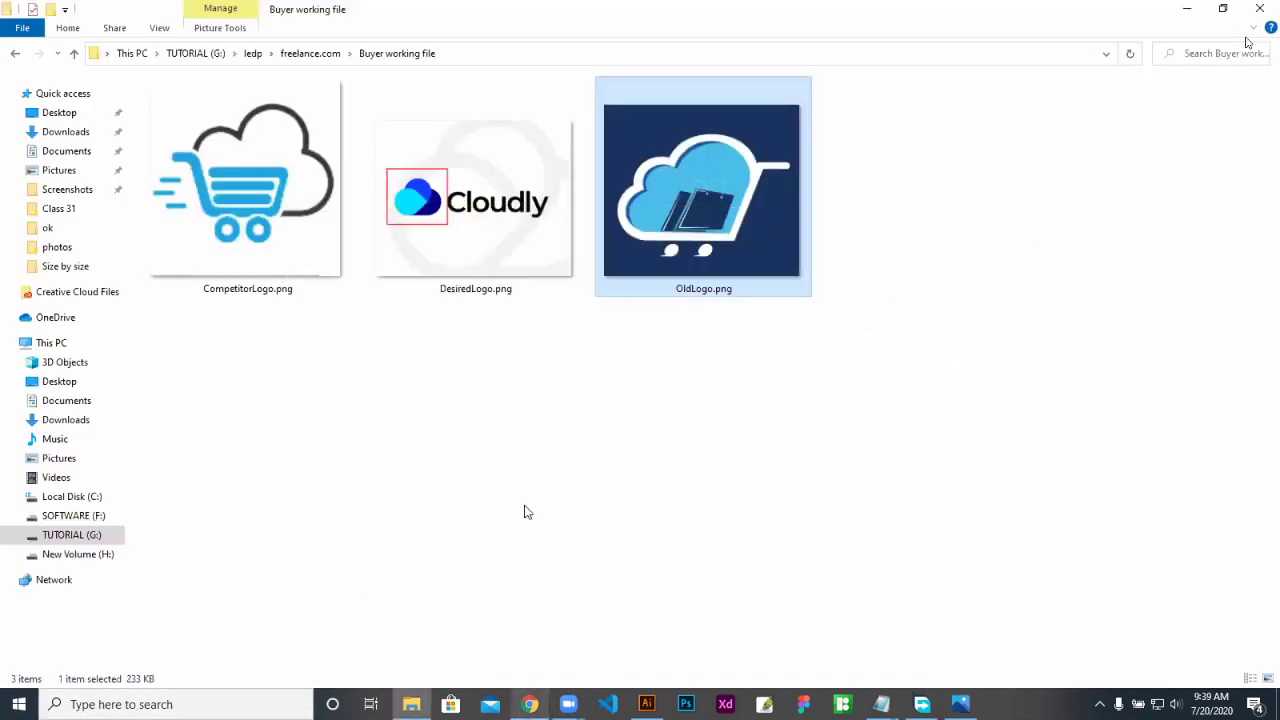
{"action": "key", "text": "alt+Tab"}
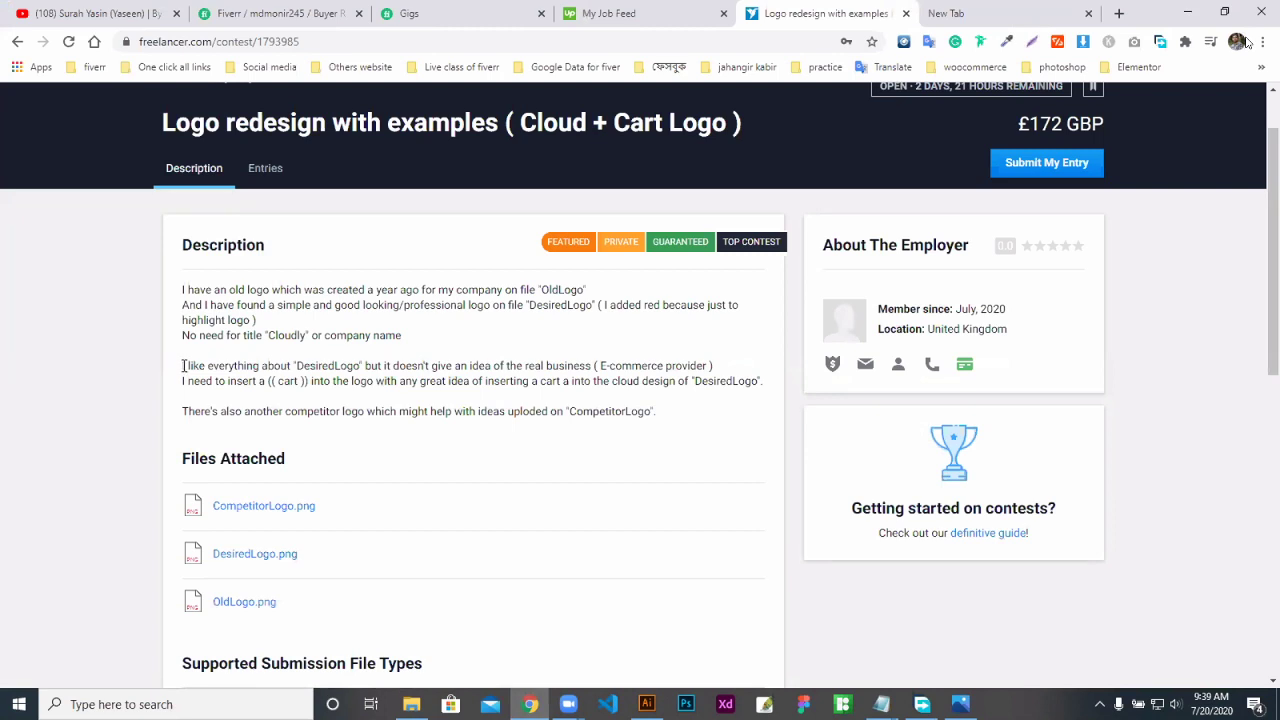
- Highlight and study the brief's lines about adding a cart to DesiredLogo, especially the words "E-commerce provider"
{"action": "left_click_drag", "start_coordinate": [184, 368], "coordinate": [752, 381]}
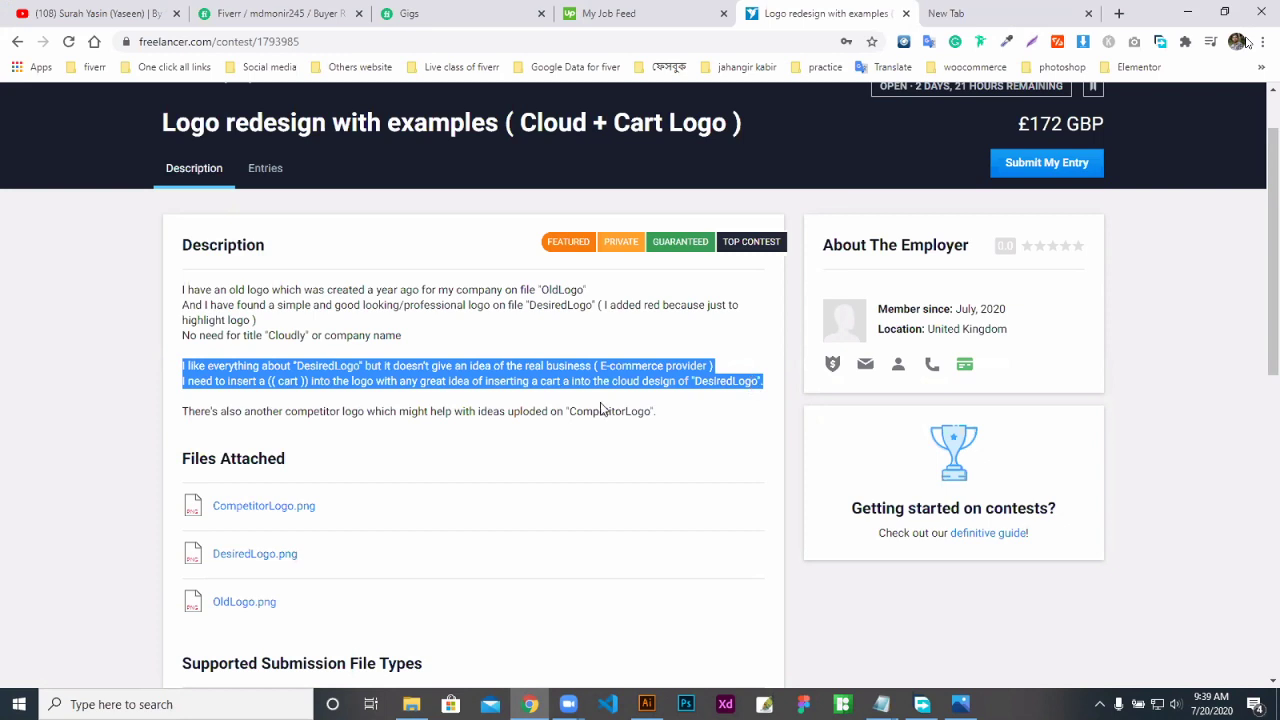
{"action": "left_click", "coordinate": [198, 387]}
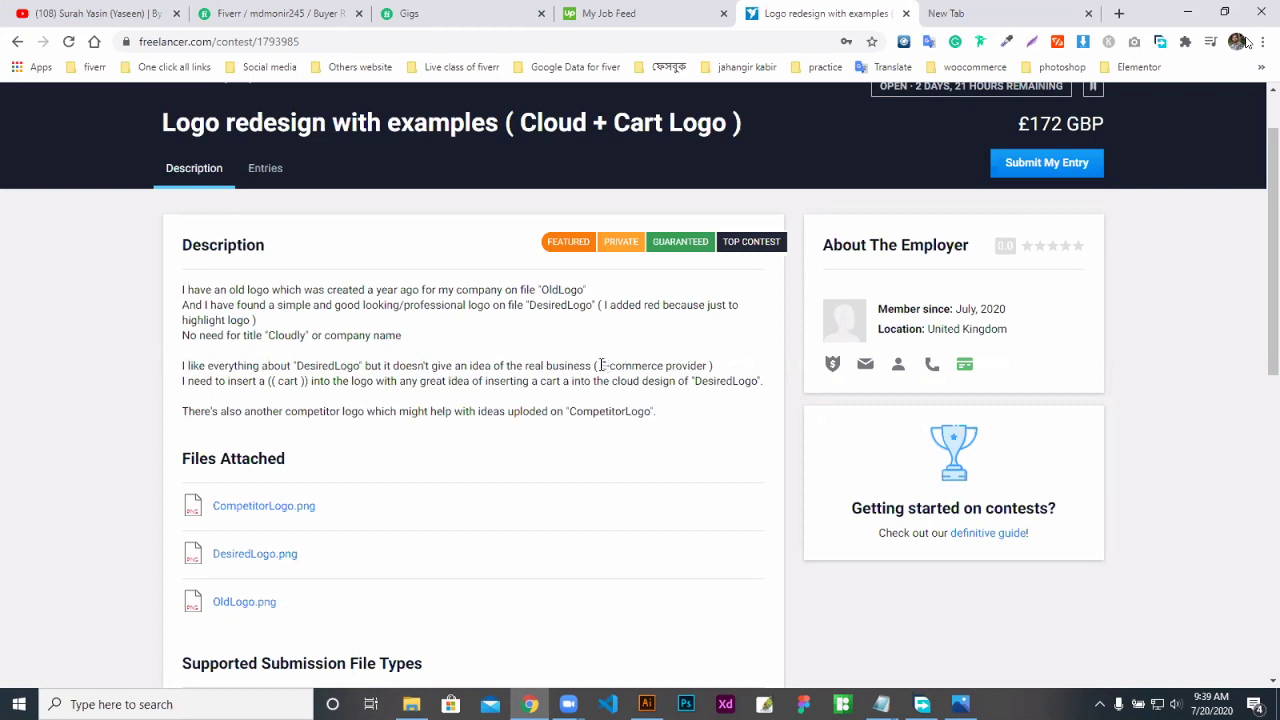
{"action": "left_click_drag", "start_coordinate": [600, 366], "coordinate": [710, 368]}
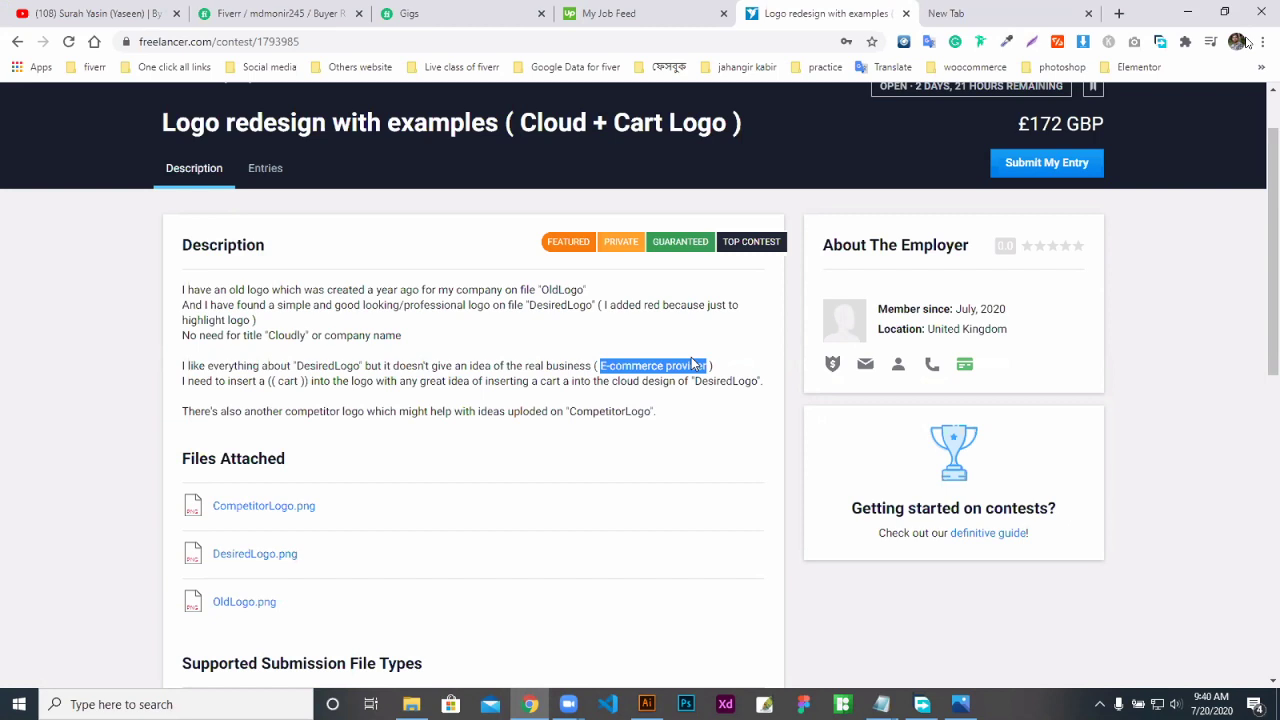
{"action": "left_click", "coordinate": [641, 368]}
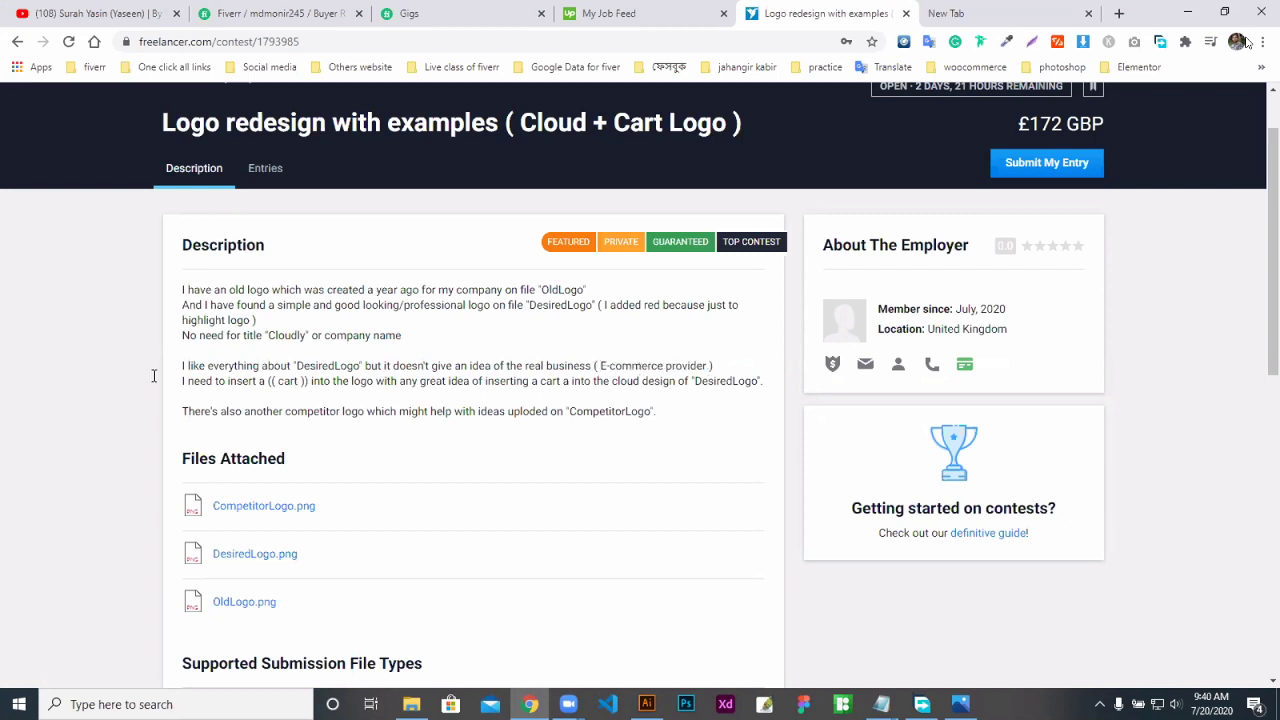
{"action": "left_click_drag", "start_coordinate": [205, 366], "coordinate": [393, 366]}
{"action": "left_click", "coordinate": [617, 364]}
{"action": "left_click_drag", "start_coordinate": [601, 366], "coordinate": [711, 365]}
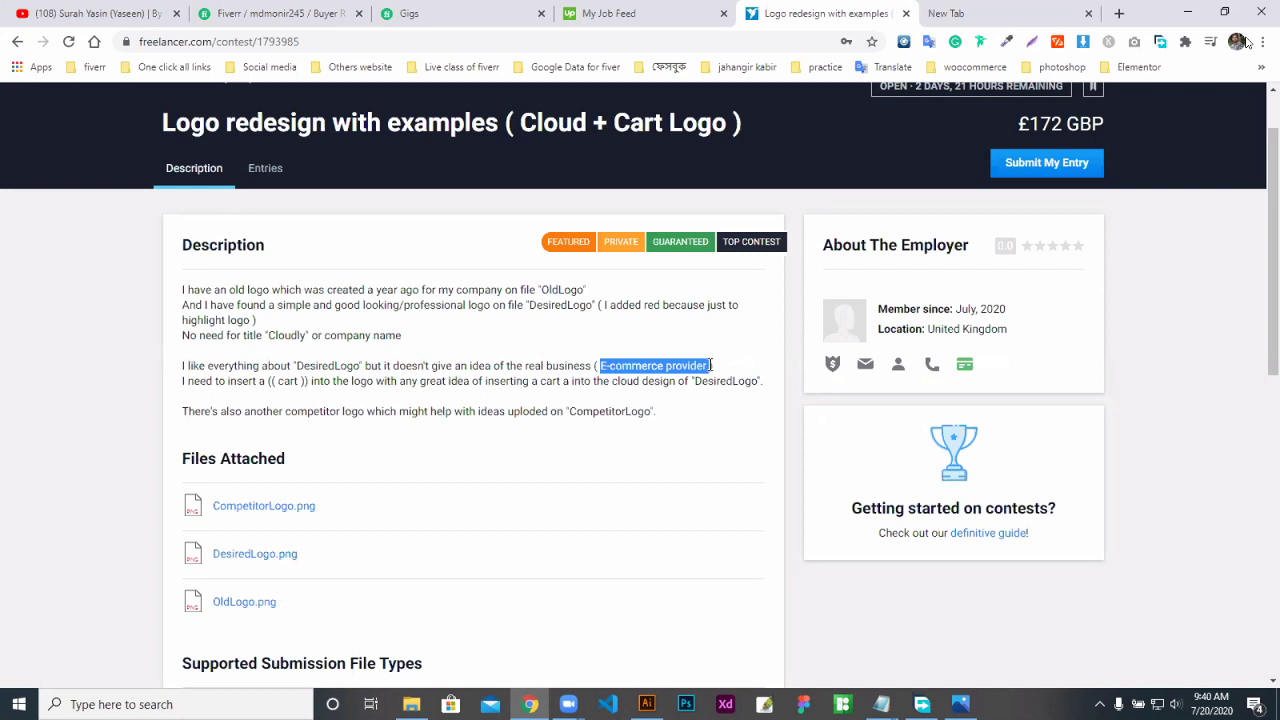
{"action": "left_click_drag", "start_coordinate": [711, 365], "coordinate": [713, 365]}
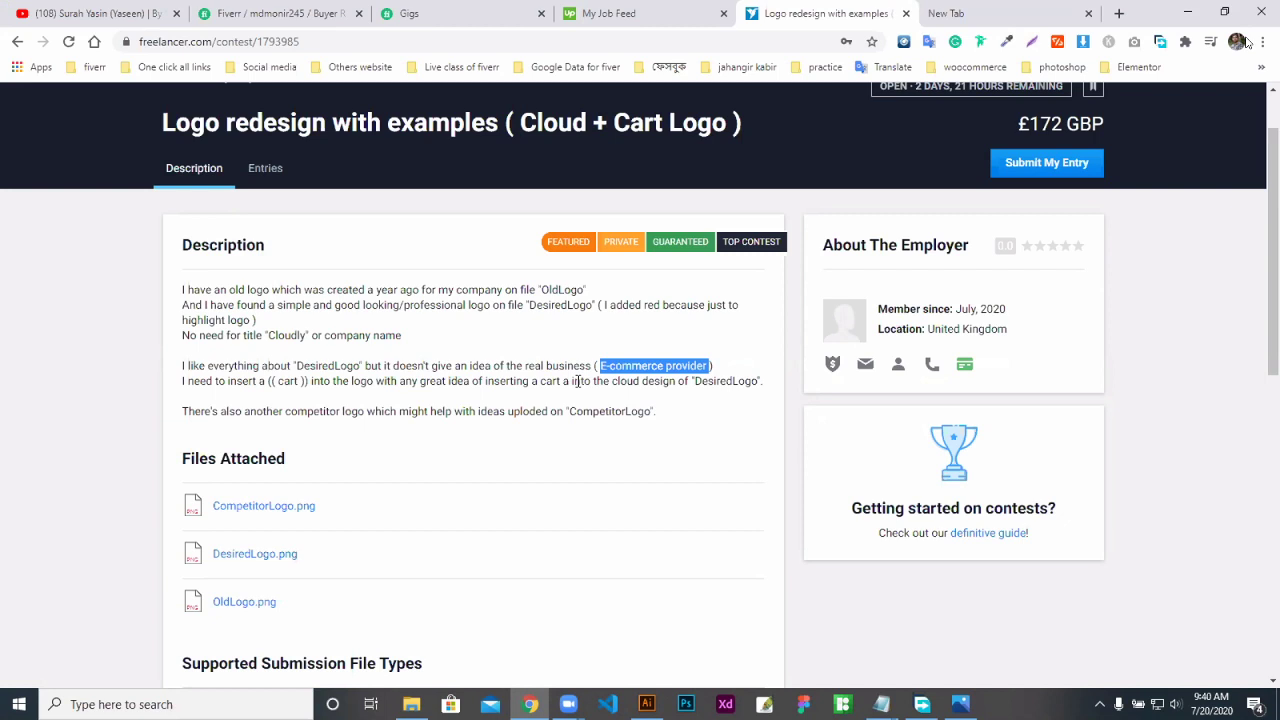
- Highlight and study the word "cart" and the brief's line about the CompetitorLogo file
{"action": "double_click", "coordinate": [288, 381]}
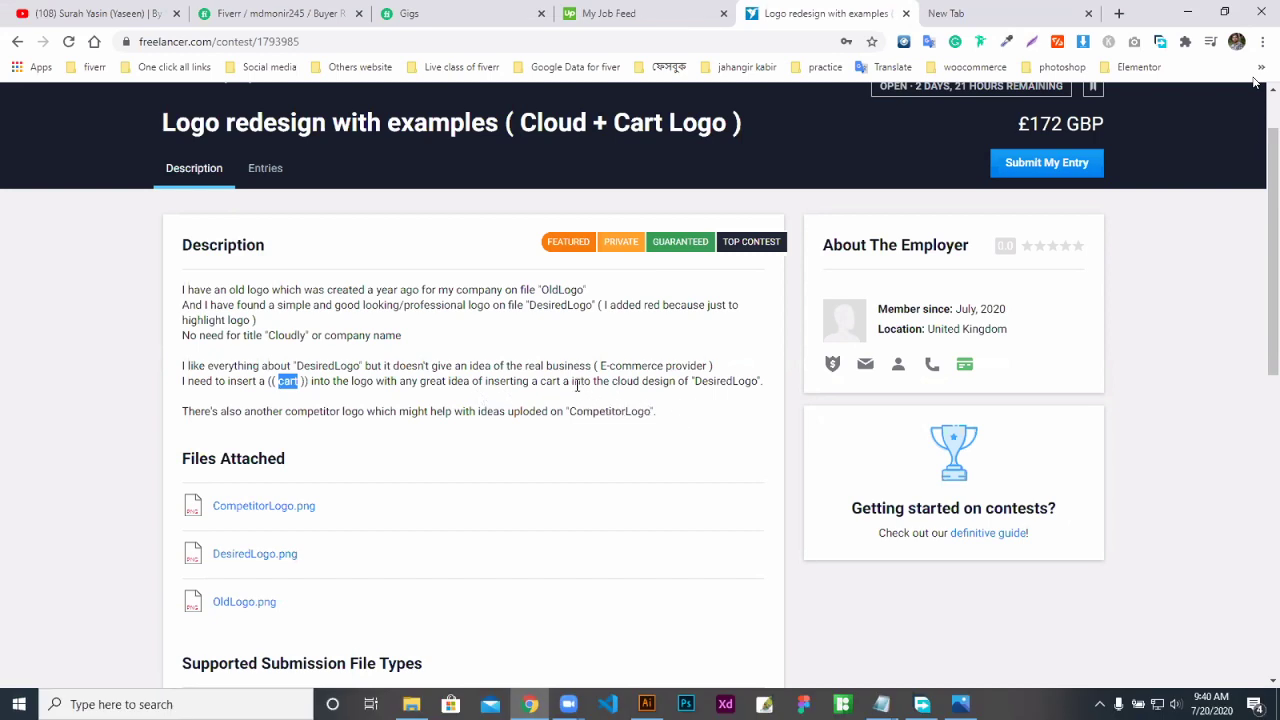
{"action": "left_click_drag", "start_coordinate": [575, 382], "coordinate": [631, 398]}
{"action": "left_click", "coordinate": [630, 385]}
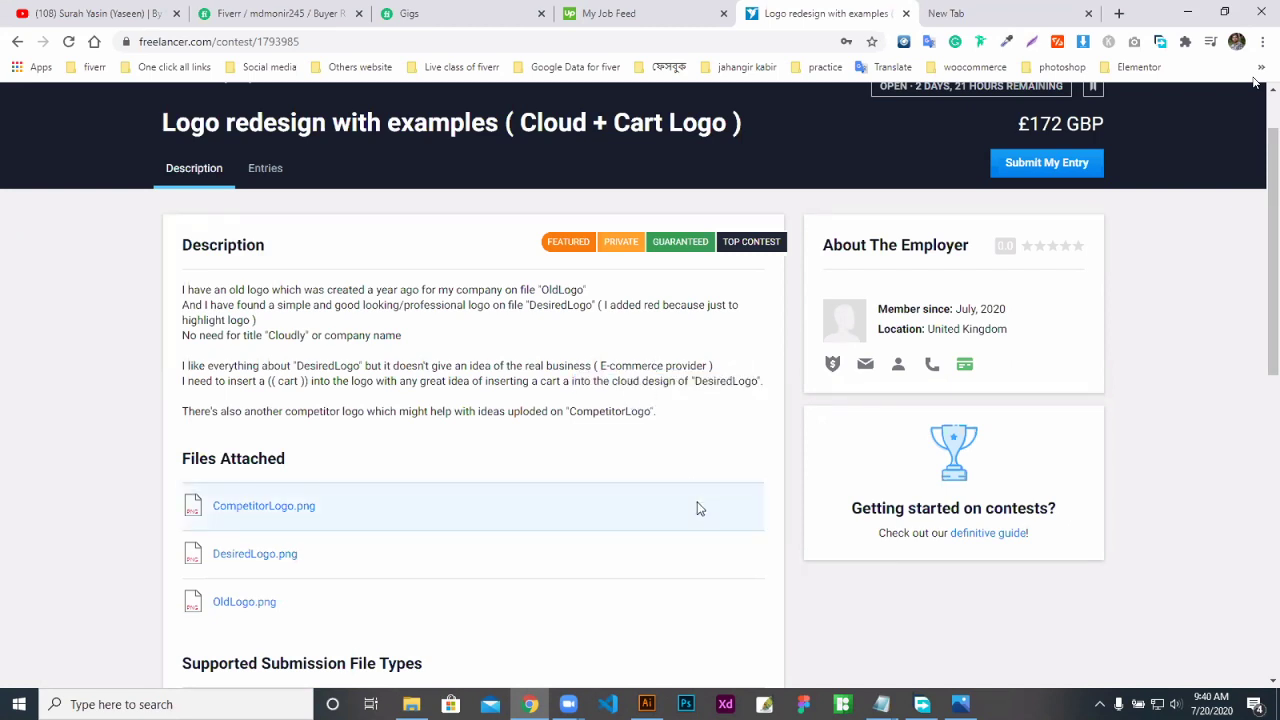
{"action": "triple_click", "coordinate": [613, 411]}
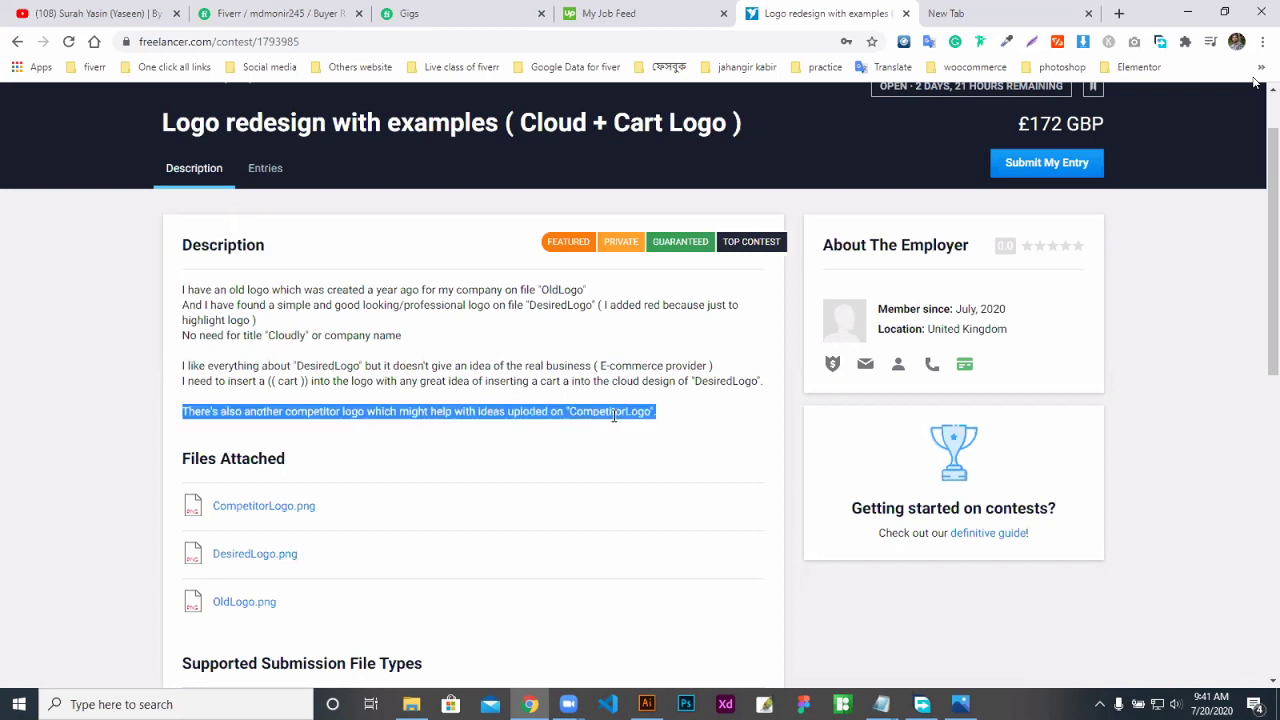
{"action": "left_click", "coordinate": [613, 411]}
{"action": "left_click", "coordinate": [546, 418]}
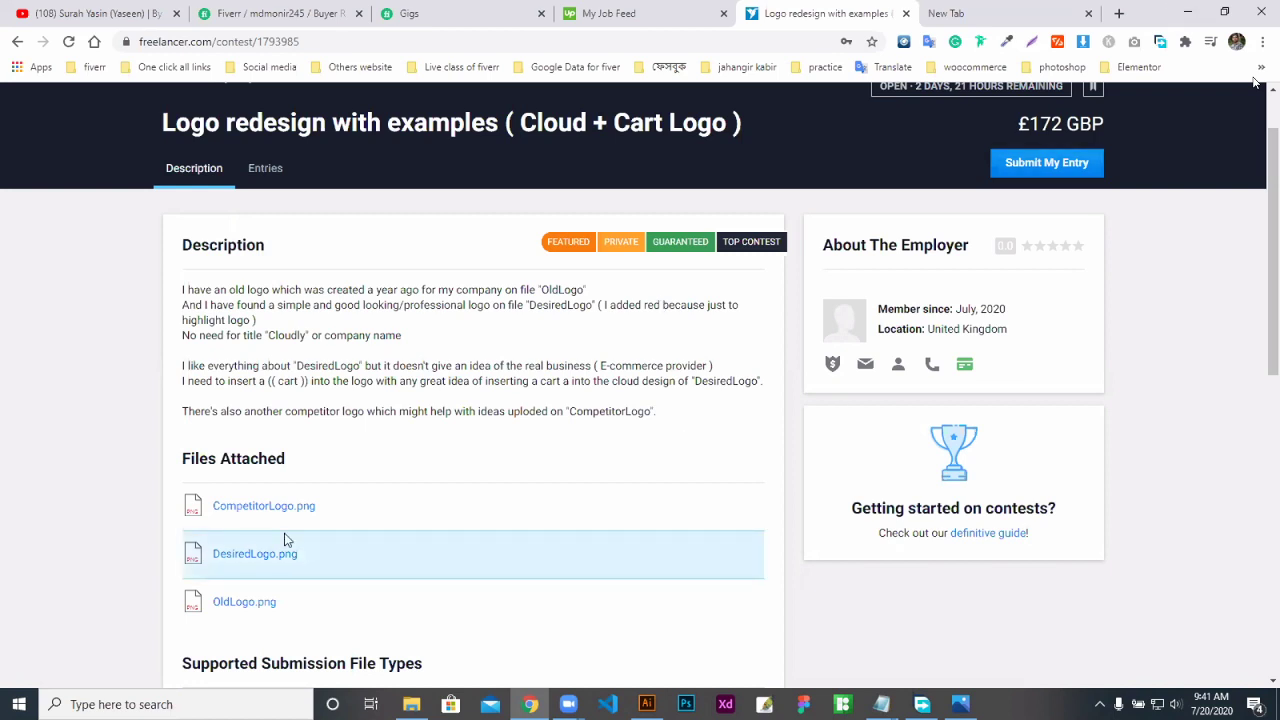
- Open the contest's entries and look through the submitted cloud and cart logos, dismissing the job notifications that cover them
{"action": "scroll", "coordinate": [330, 390], "scroll_direction": "up", "scroll_amount": 2}
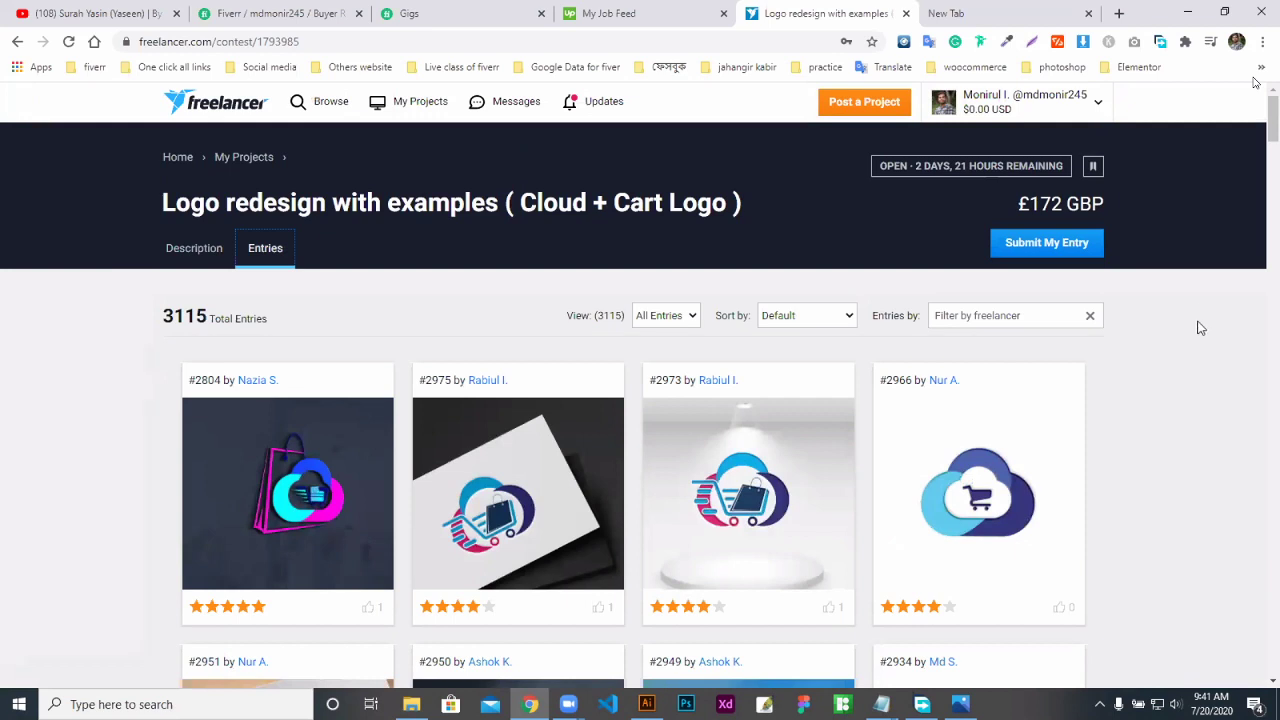
{"action": "scroll", "coordinate": [1200, 326], "scroll_direction": "down", "scroll_amount": 2}
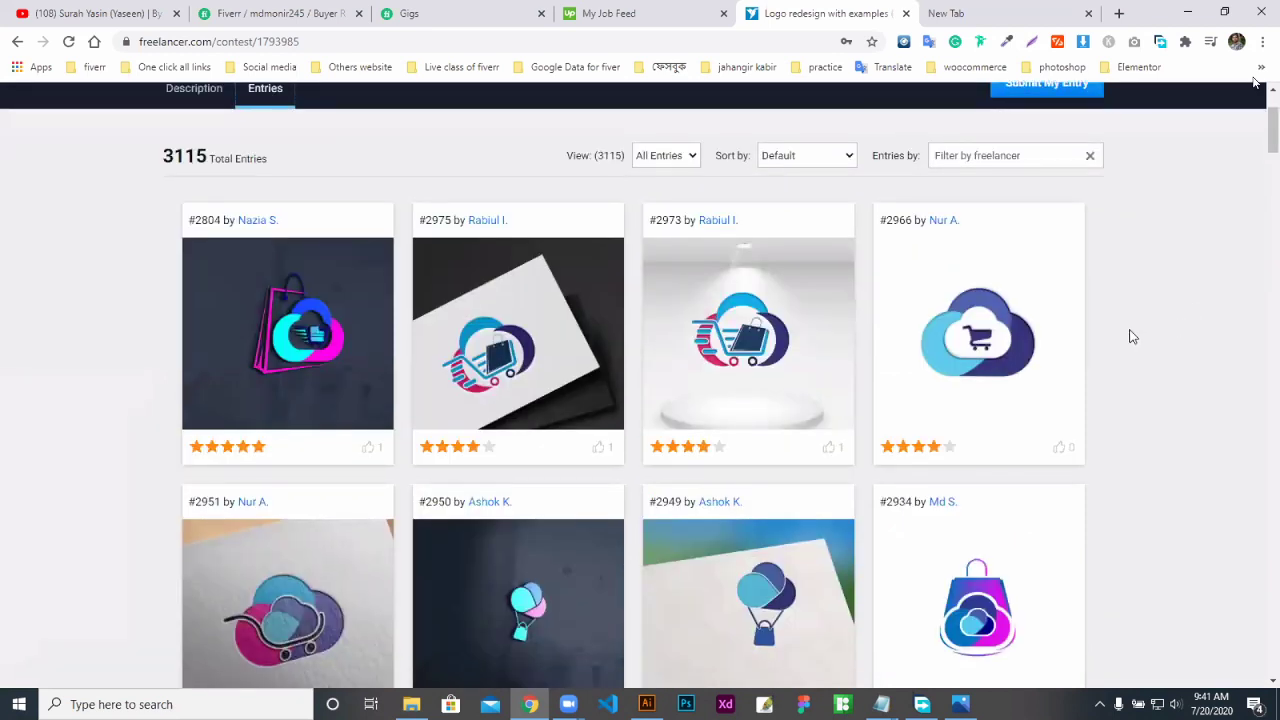
{"action": "scroll", "coordinate": [1133, 335], "scroll_direction": "down", "scroll_amount": 1}
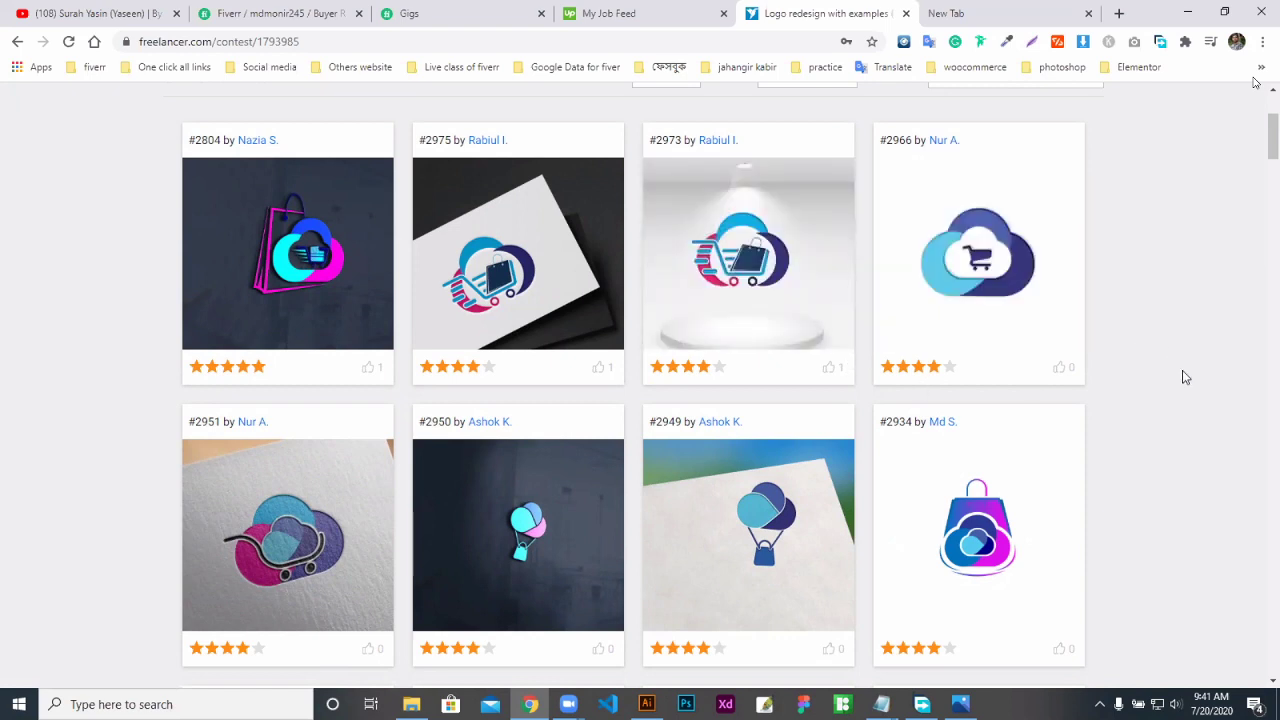
{"action": "scroll", "coordinate": [1198, 379], "scroll_direction": "down", "scroll_amount": 1}
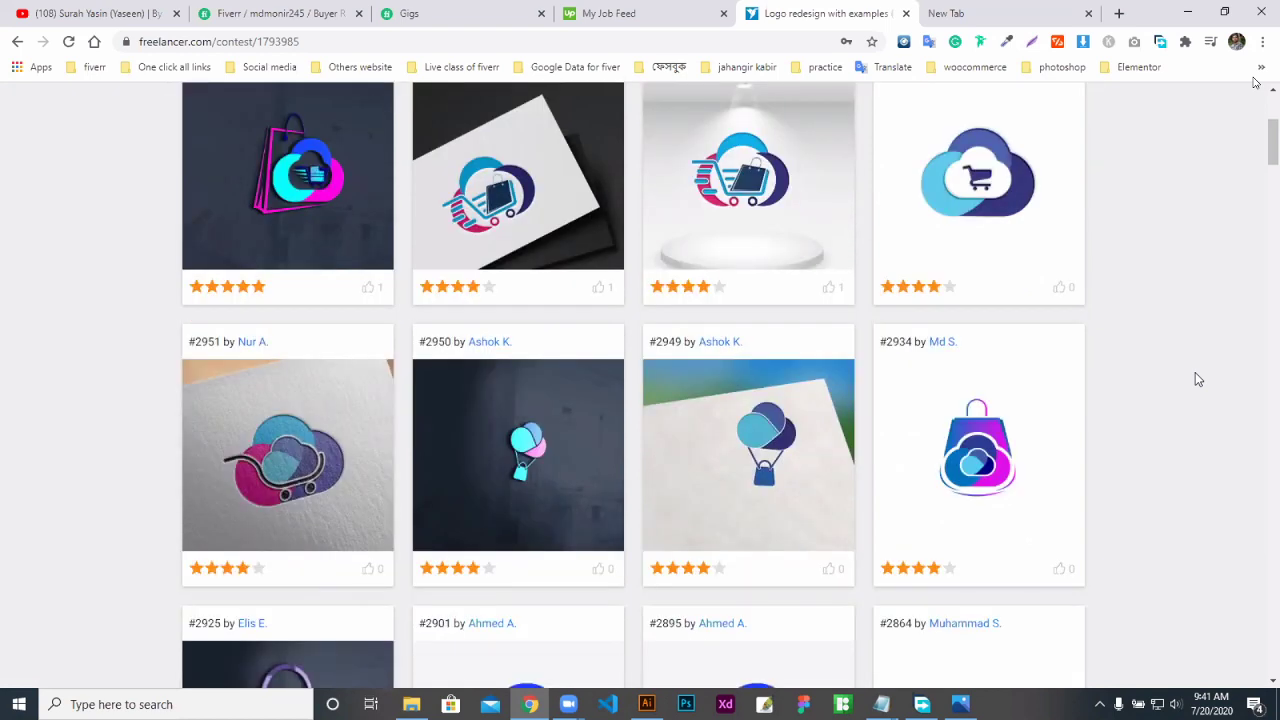
{"action": "scroll", "coordinate": [1198, 379], "scroll_direction": "down", "scroll_amount": 1}
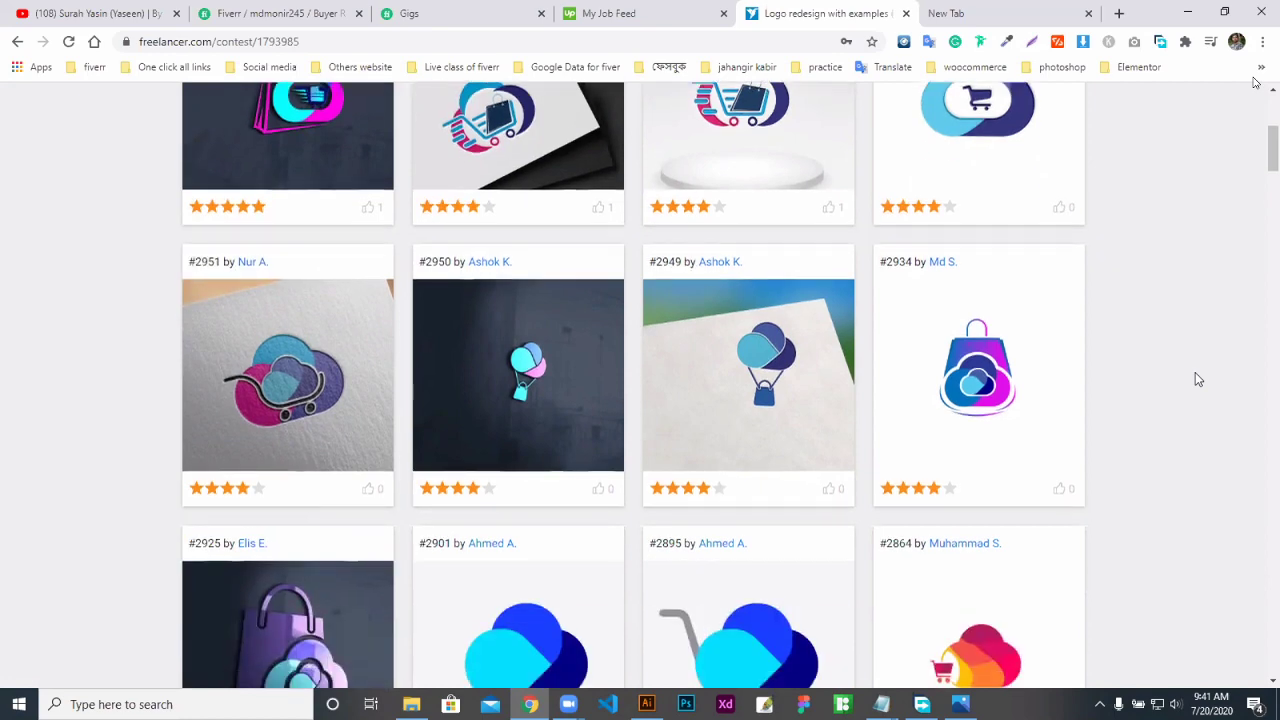
{"action": "scroll", "coordinate": [1198, 379], "scroll_direction": "down", "scroll_amount": 1}
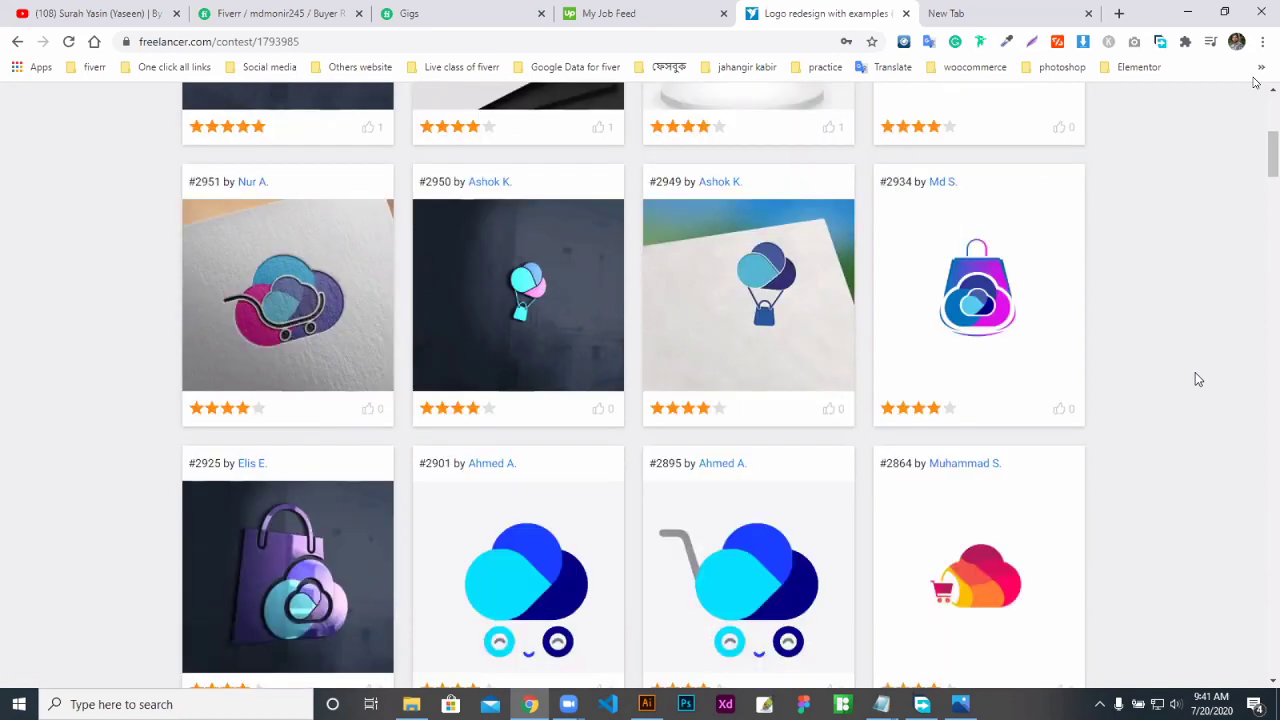
{"action": "scroll", "coordinate": [1198, 379], "scroll_direction": "down", "scroll_amount": 1}
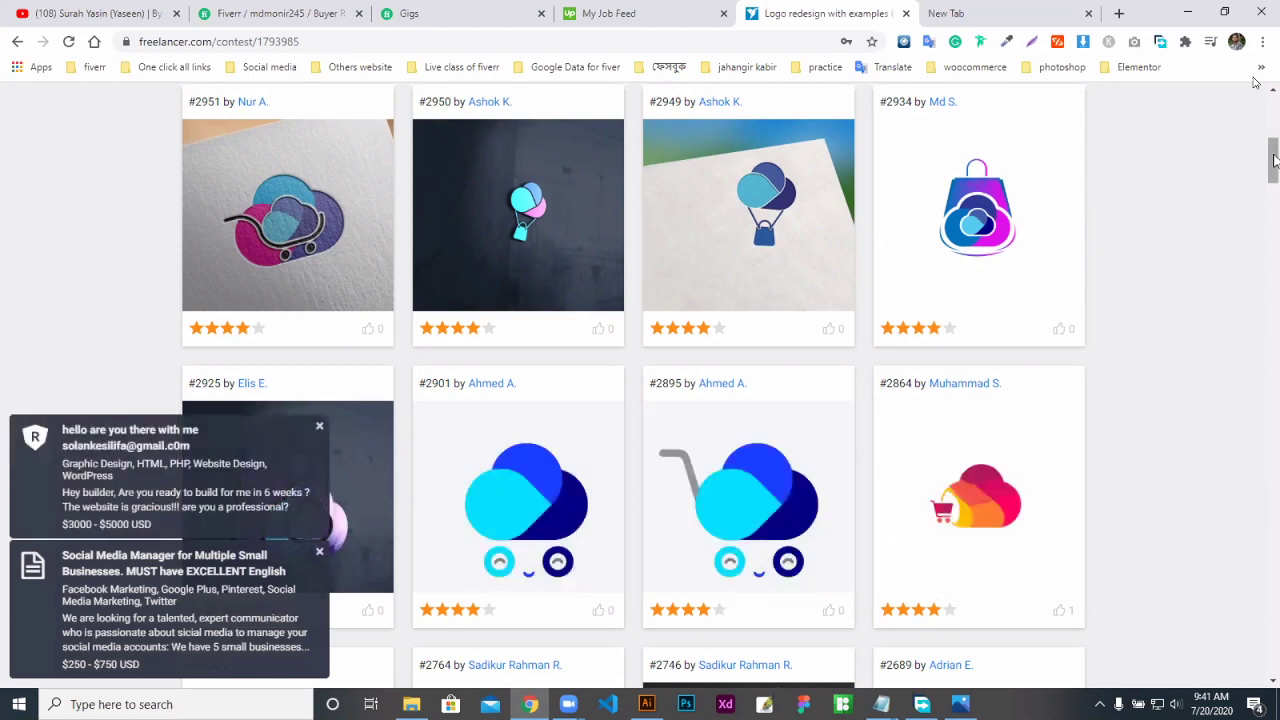
{"action": "left_click_drag", "start_coordinate": [1275, 158], "coordinate": [1275, 175]}
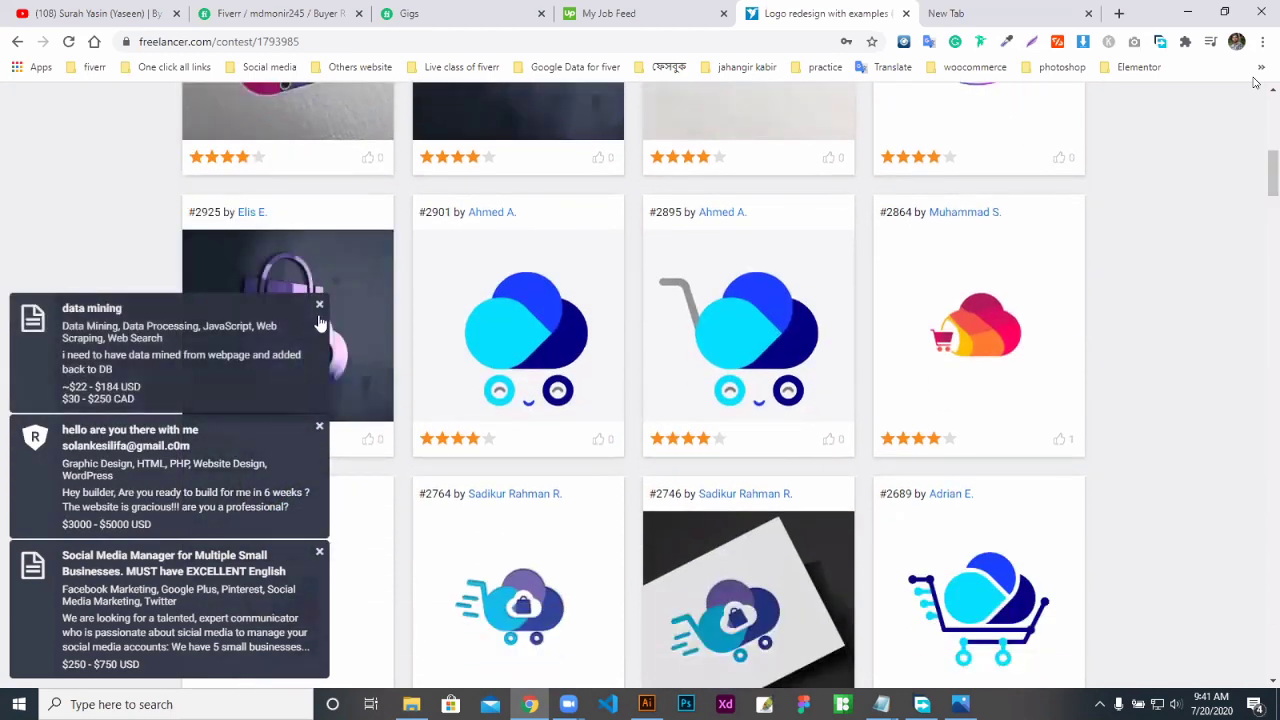
{"action": "left_click", "coordinate": [319, 306]}
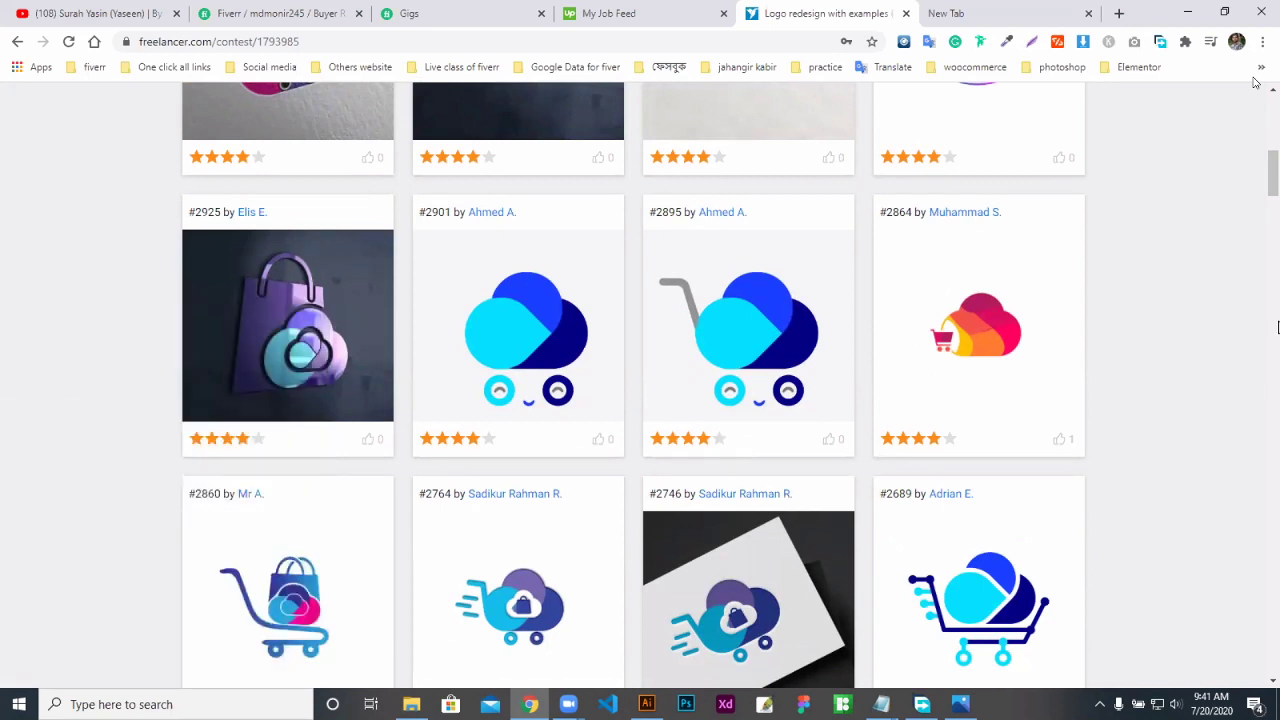
{"action": "left_click_drag", "start_coordinate": [1274, 196], "coordinate": [1274, 241]}
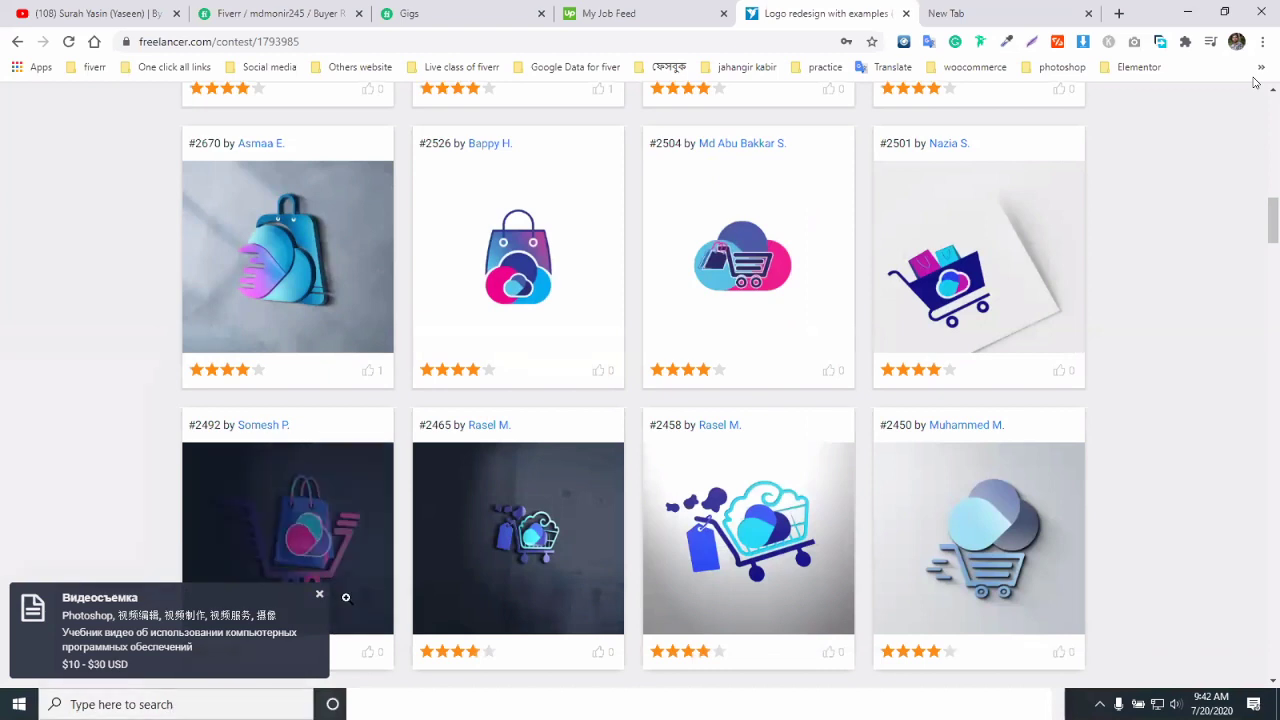
{"action": "left_click", "coordinate": [319, 596]}
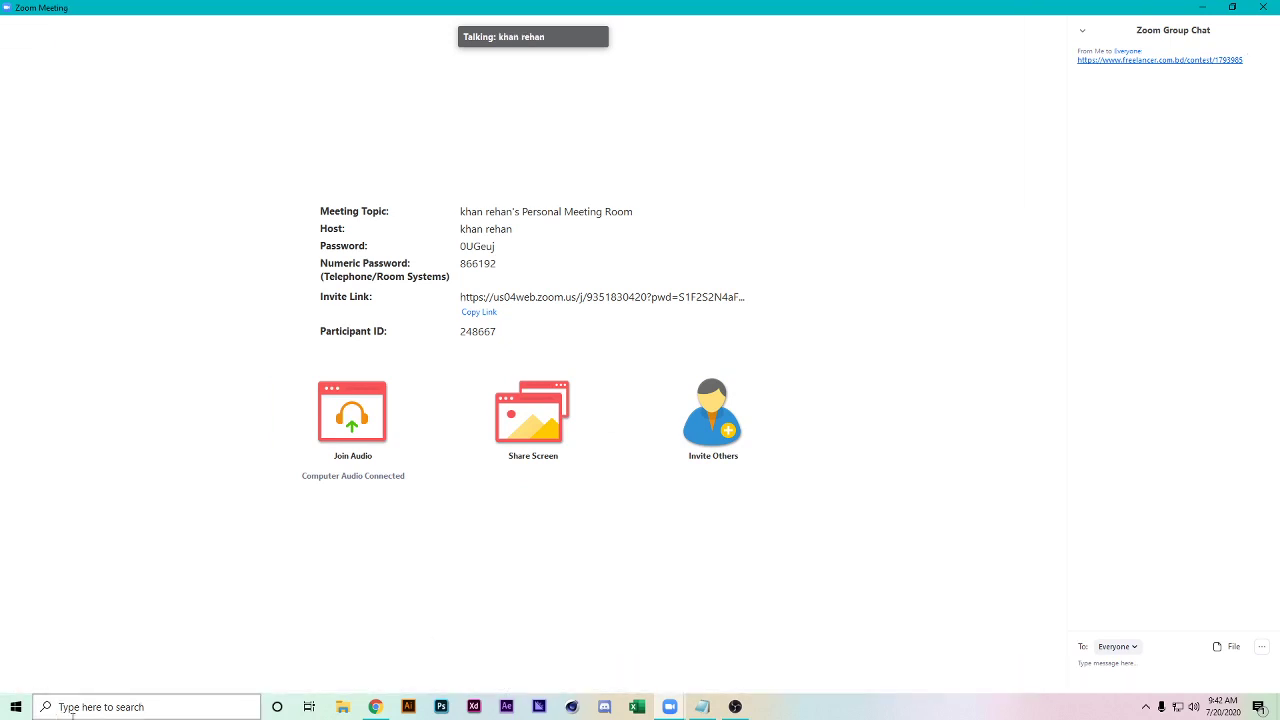
- Check the participant list in the Zoom meeting, hide it again and toggle the group chat
{"action": "left_click", "coordinate": [502, 678]}
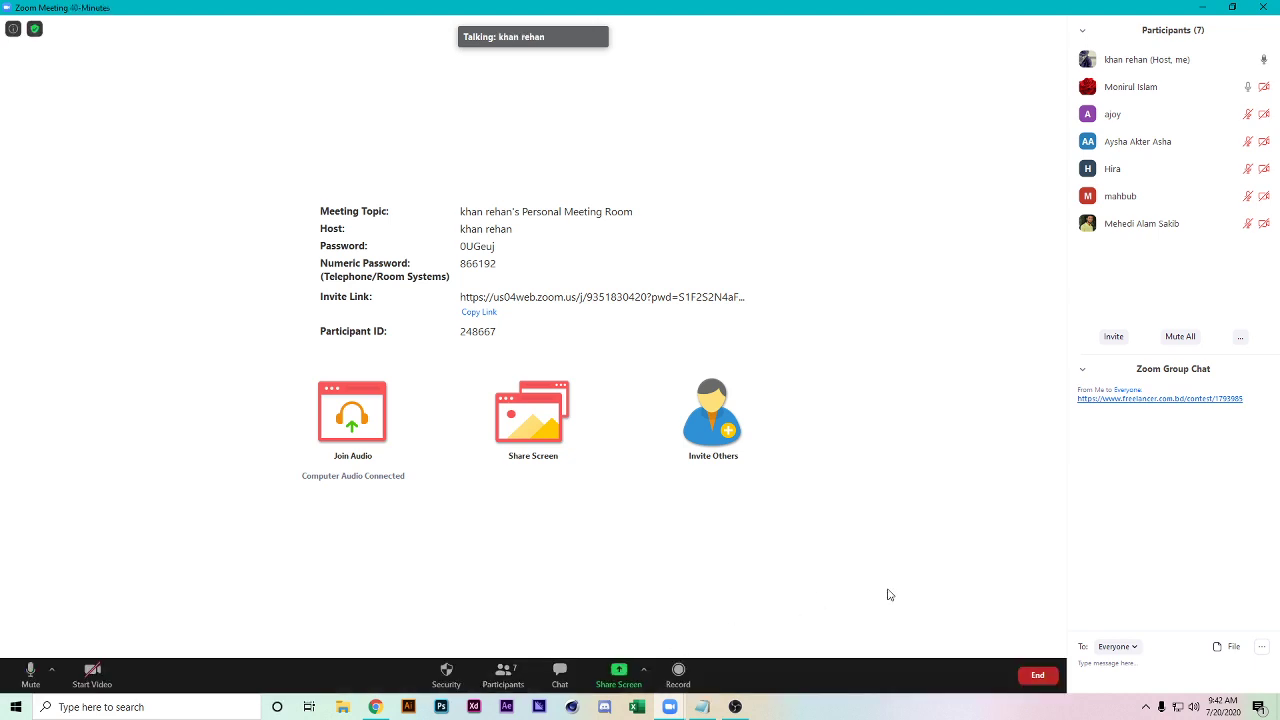
{"action": "key", "text": "alt+u"}
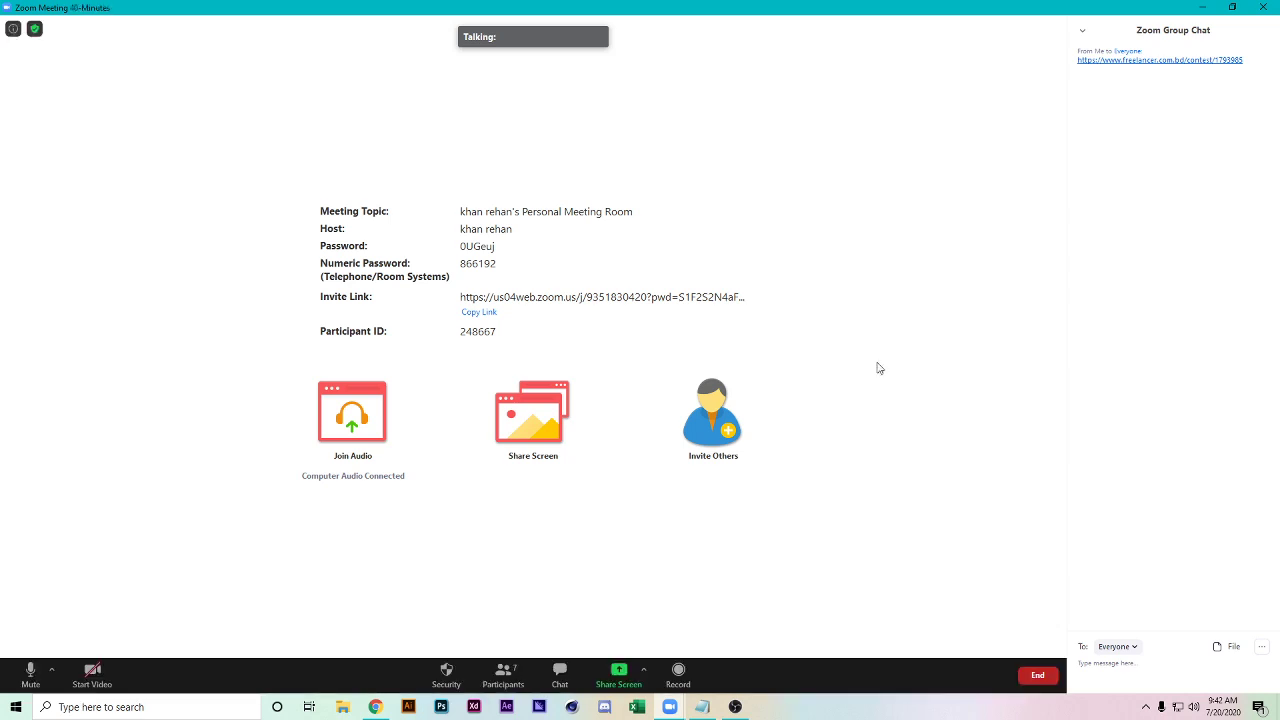
{"action": "left_click", "coordinate": [560, 673]}
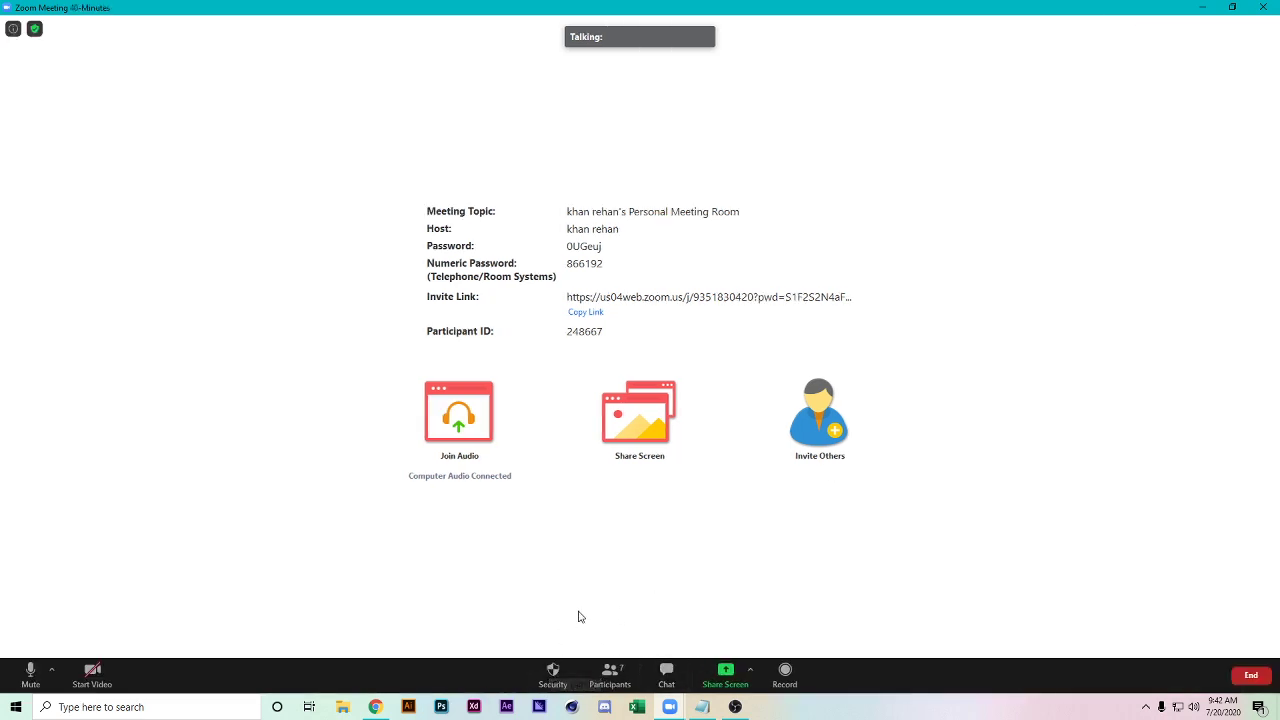
{"action": "left_click", "coordinate": [666, 673]}
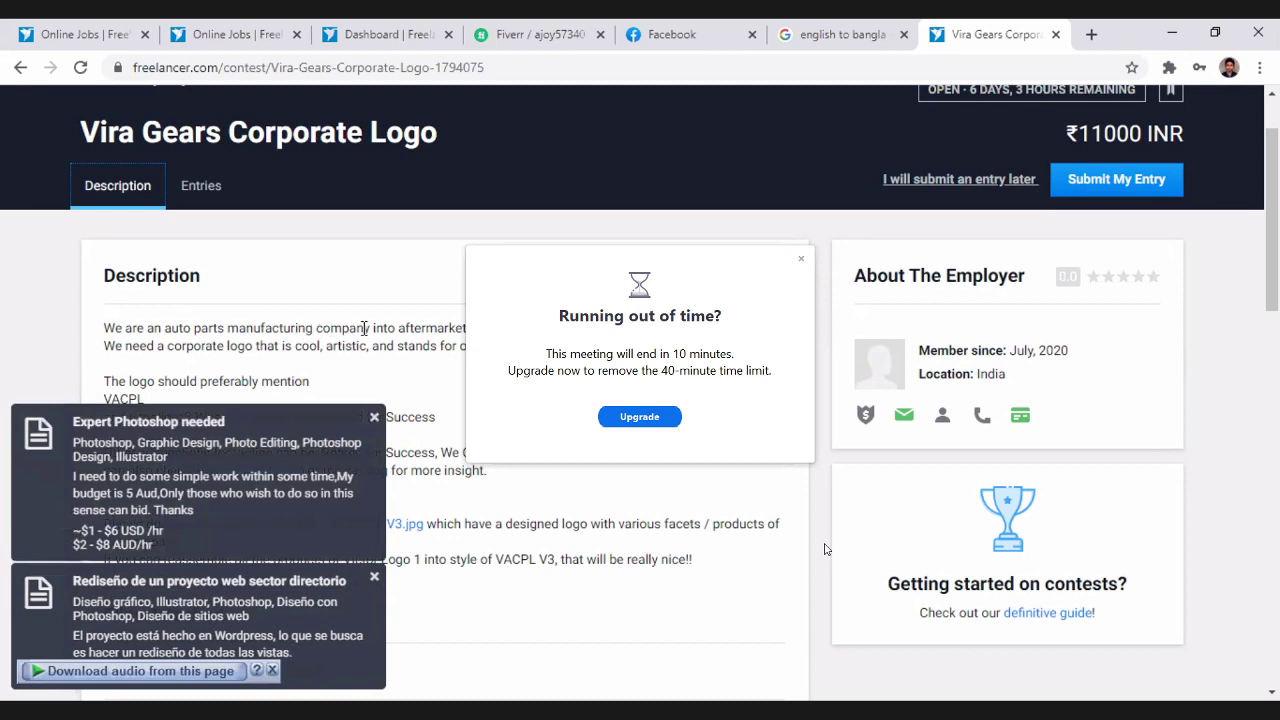
- Dismiss the meeting time-limit notice and the job notifications covering the Vira Gears Corporate Logo brief
{"action": "left_click", "coordinate": [801, 259]}
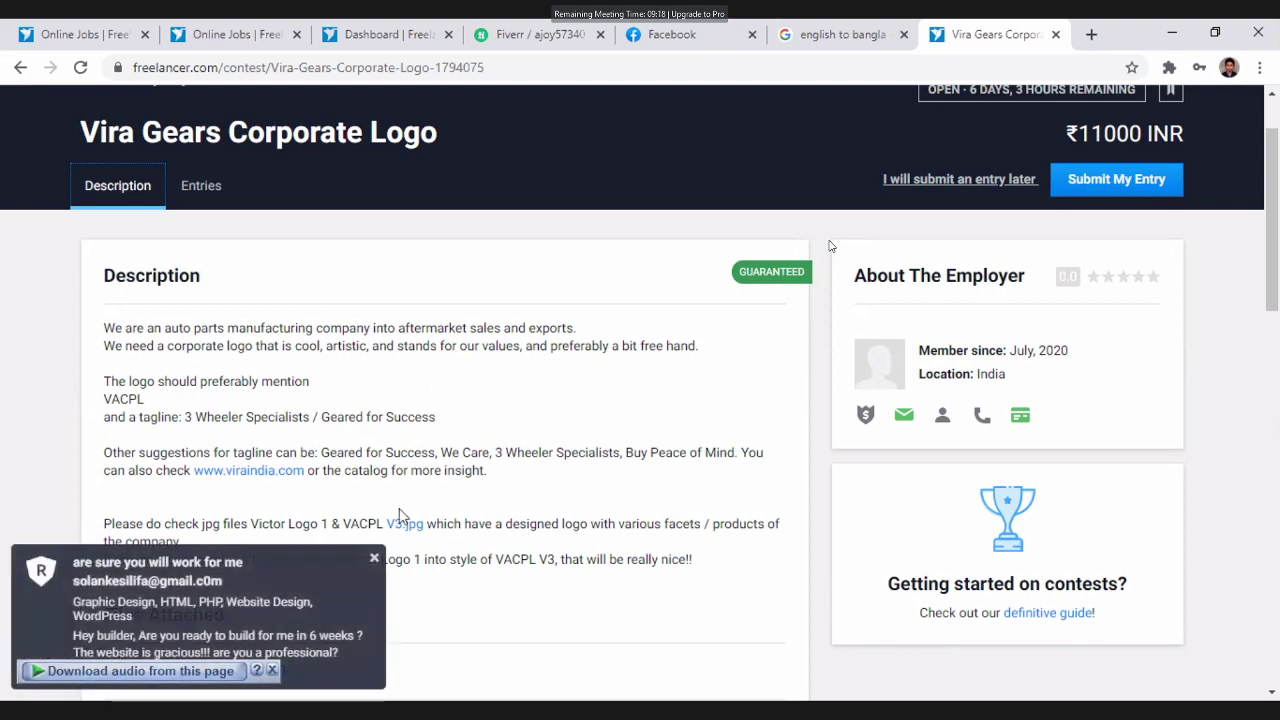
{"action": "left_click", "coordinate": [376, 562]}
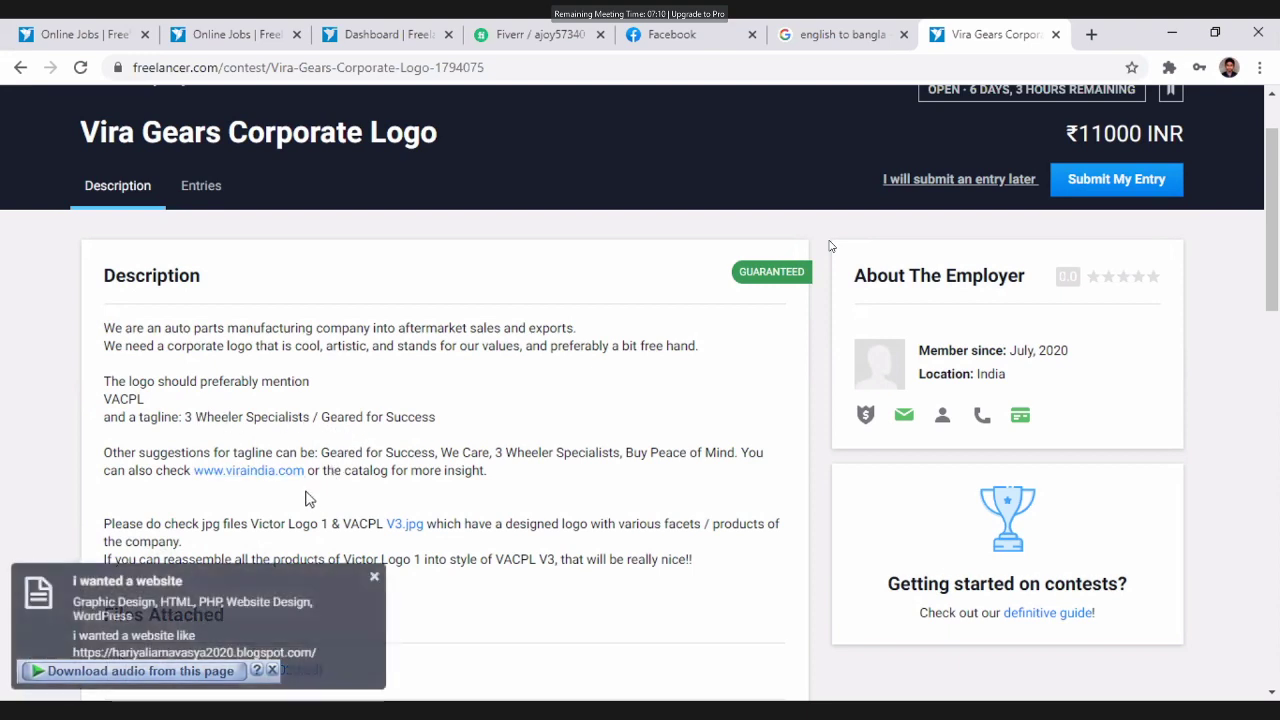
{"action": "left_click", "coordinate": [374, 577]}
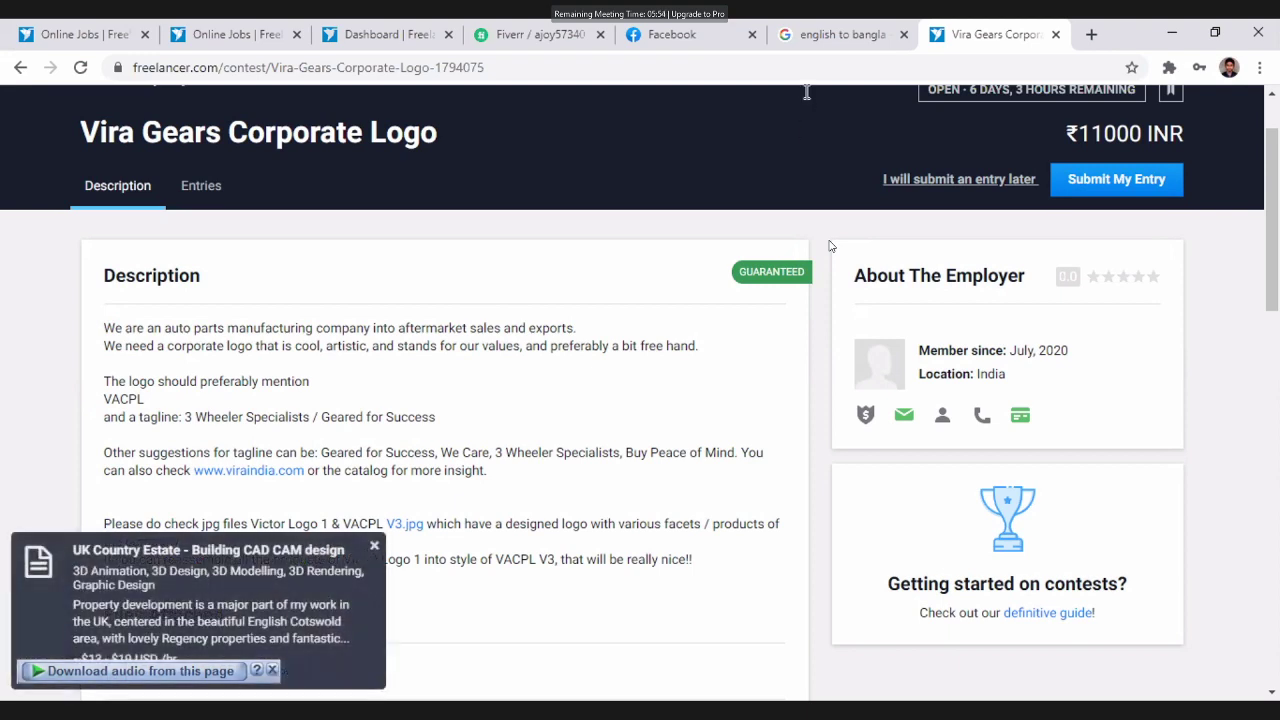
{"action": "left_click", "coordinate": [375, 549]}
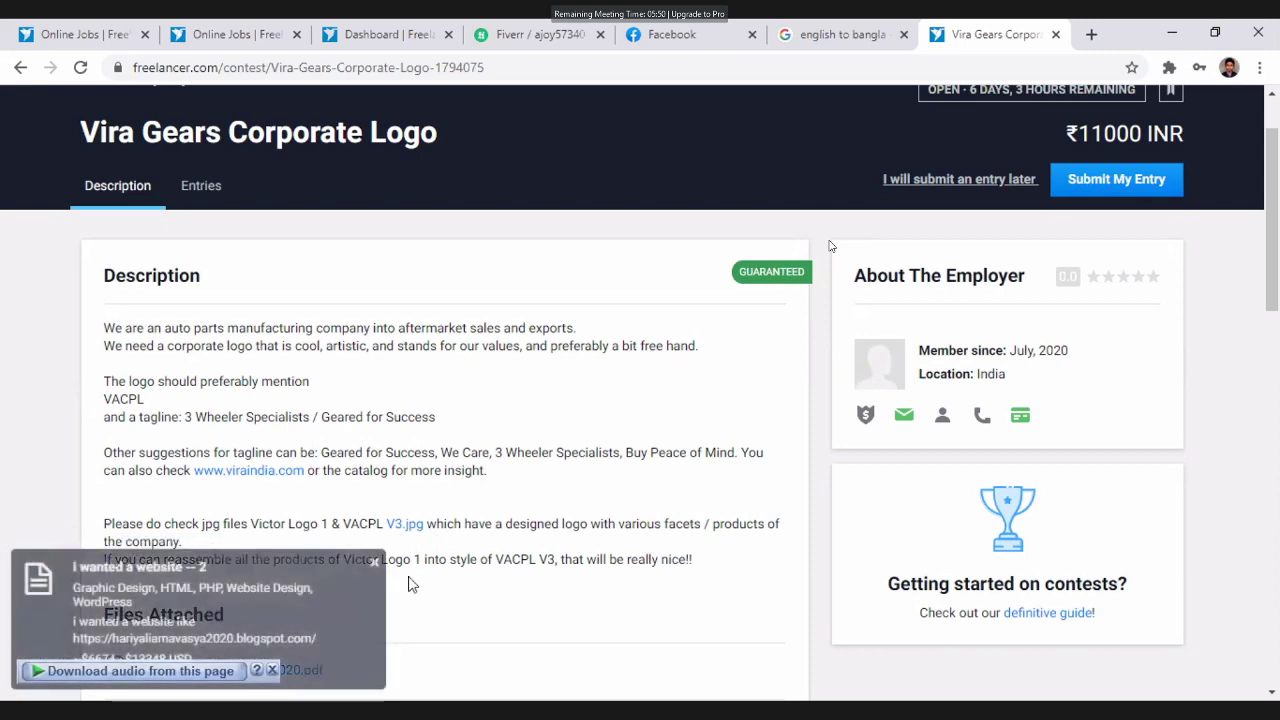
{"action": "left_click", "coordinate": [372, 565]}
- Examine the Vira Gears brief's closing lines and its list of attached catalogue, visiting card and logo files
{"action": "scroll", "coordinate": [376, 575], "scroll_direction": "down", "scroll_amount": 3}
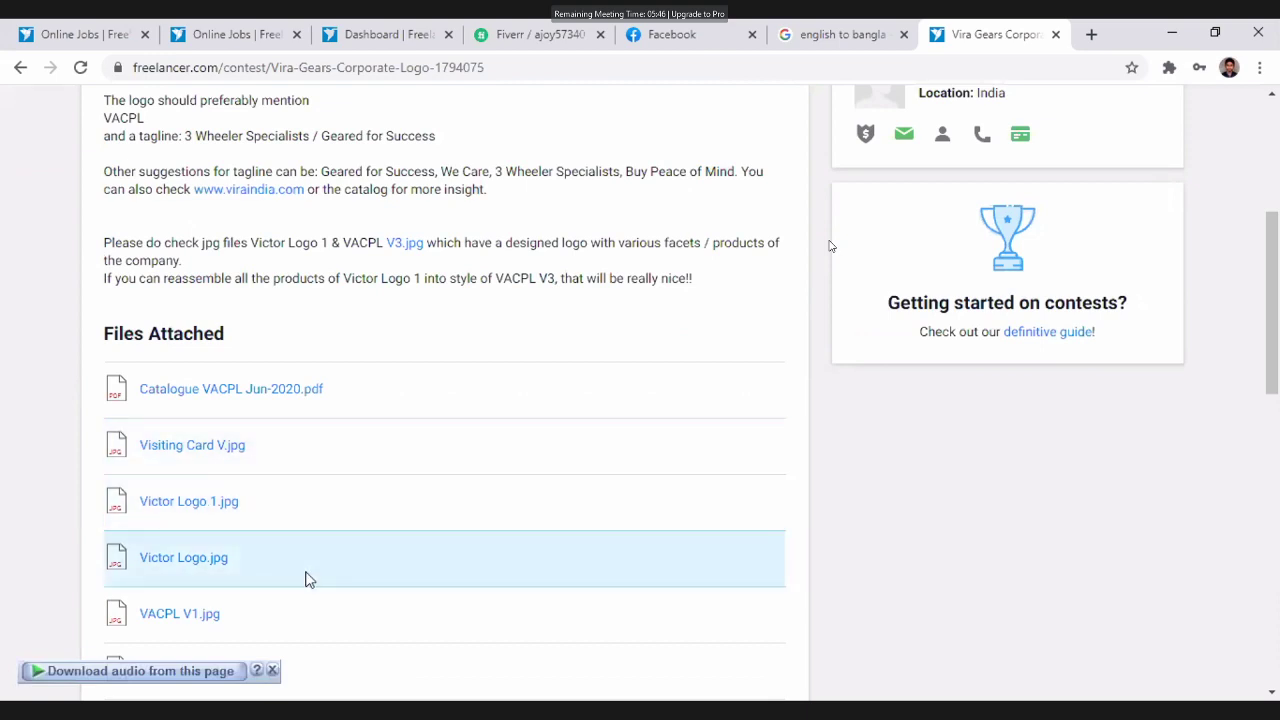
{"action": "scroll", "coordinate": [307, 566], "scroll_direction": "down", "scroll_amount": 1}
{"action": "scroll", "coordinate": [307, 566], "scroll_direction": "up", "scroll_amount": 1}
{"action": "scroll", "coordinate": [309, 563], "scroll_direction": "down", "scroll_amount": 1}
{"action": "scroll", "coordinate": [307, 562], "scroll_direction": "down", "scroll_amount": 2}
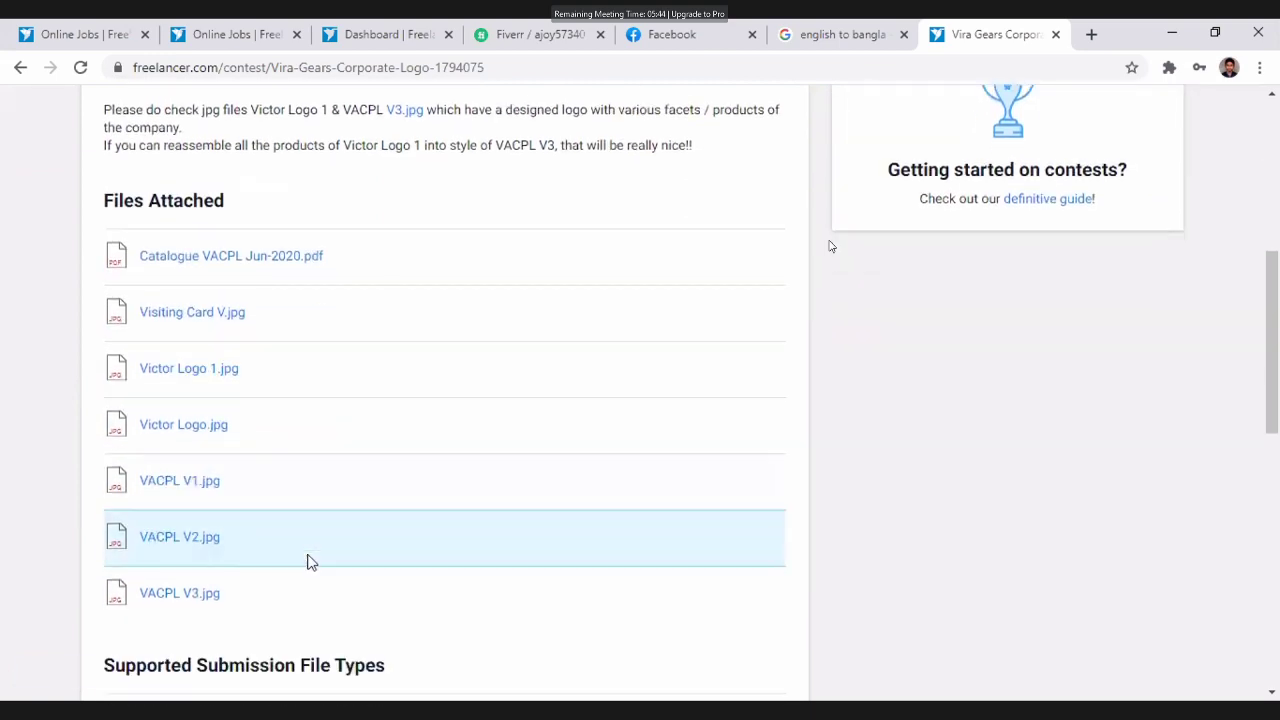
{"action": "scroll", "coordinate": [309, 562], "scroll_direction": "up", "scroll_amount": 1}
{"action": "scroll", "coordinate": [309, 563], "scroll_direction": "up", "scroll_amount": 1}
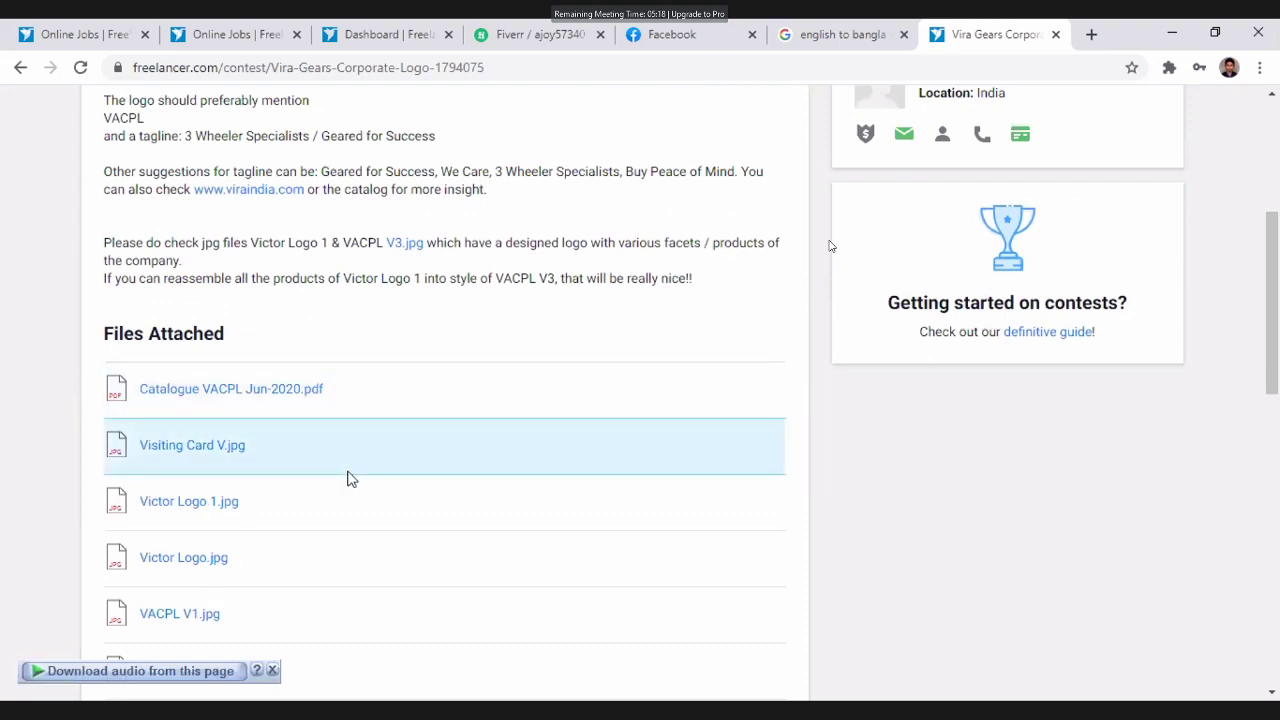
{"action": "scroll", "coordinate": [338, 516], "scroll_direction": "down", "scroll_amount": 2}
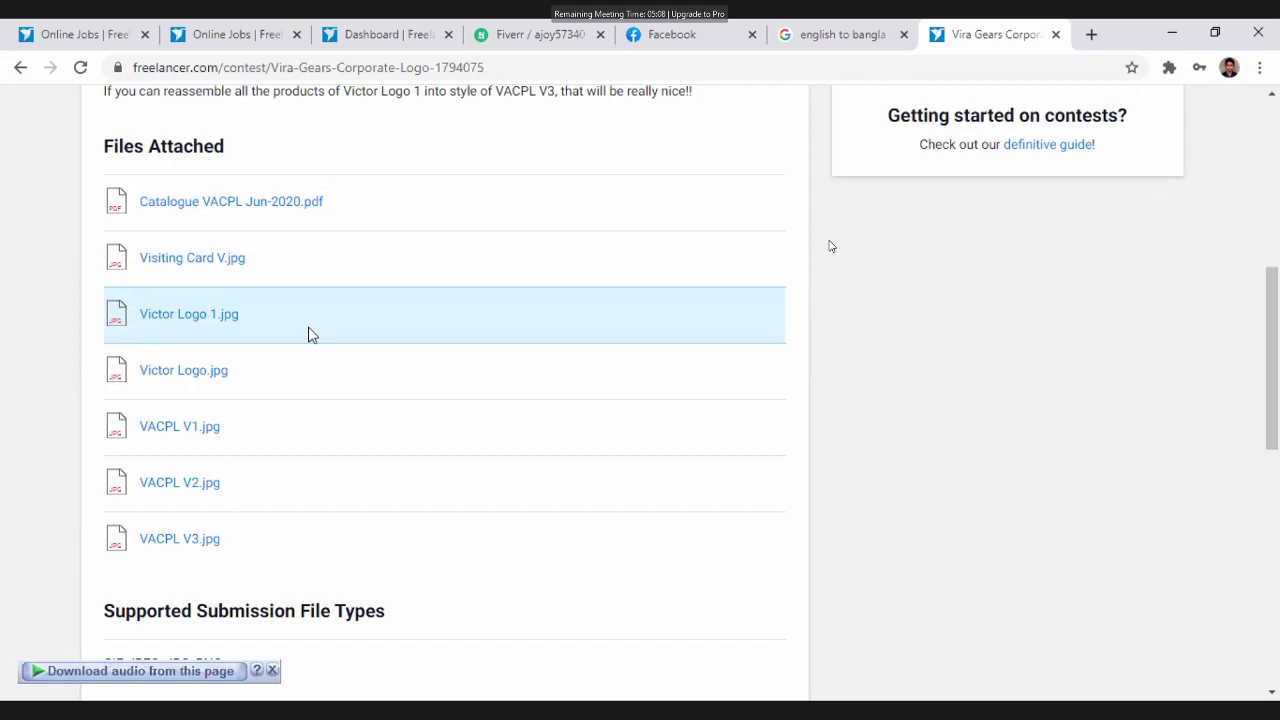
- Open the attached Victor Logo 1.jpg, examine the whole image and close the preview
{"action": "left_click", "coordinate": [220, 318]}
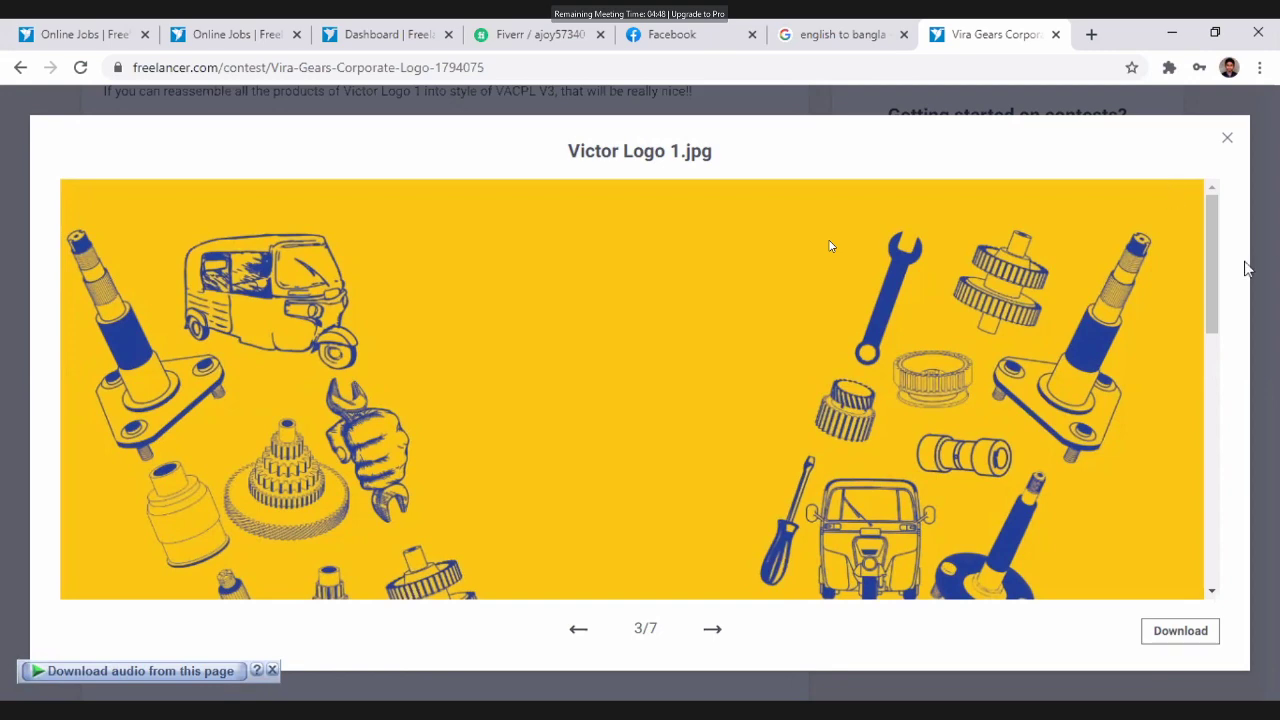
{"action": "scroll", "coordinate": [1179, 336], "scroll_direction": "down", "scroll_amount": 2}
{"action": "scroll", "coordinate": [1179, 338], "scroll_direction": "down", "scroll_amount": 6}
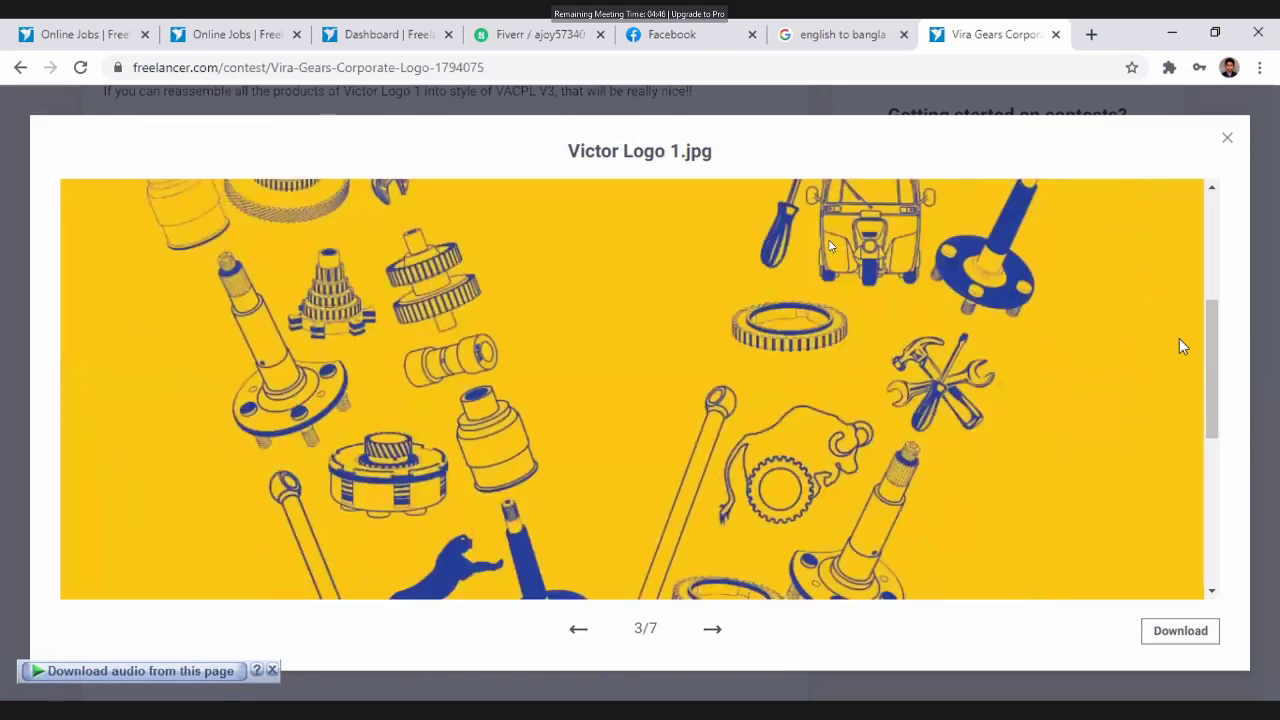
{"action": "scroll", "coordinate": [1179, 338], "scroll_direction": "down", "scroll_amount": 3}
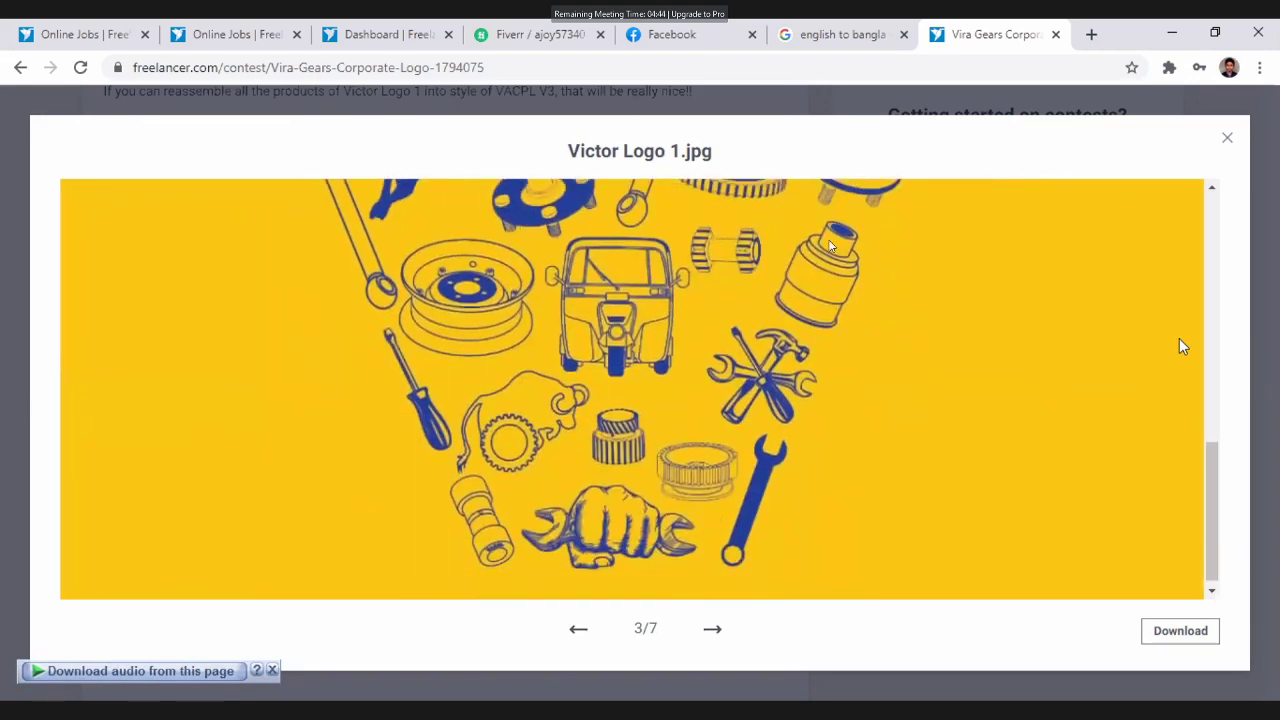
{"action": "scroll", "coordinate": [1085, 372], "scroll_direction": "up", "scroll_amount": 4}
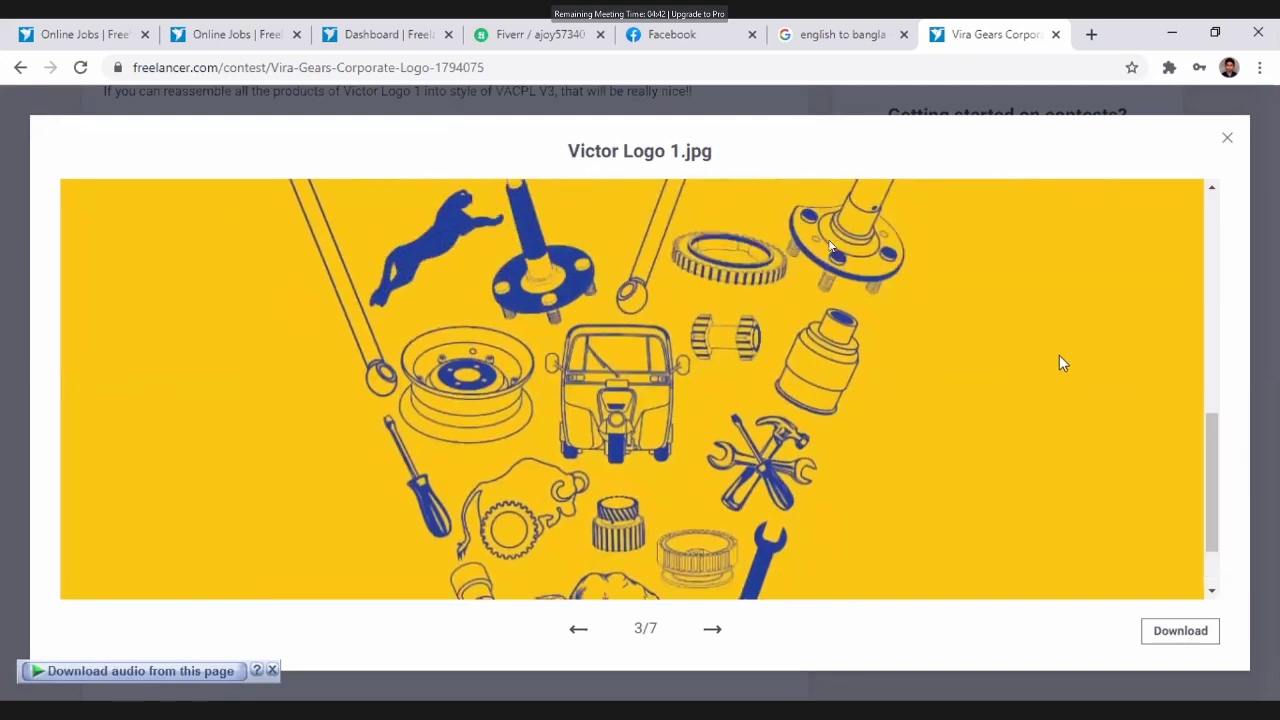
{"action": "scroll", "coordinate": [1060, 362], "scroll_direction": "up", "scroll_amount": 5}
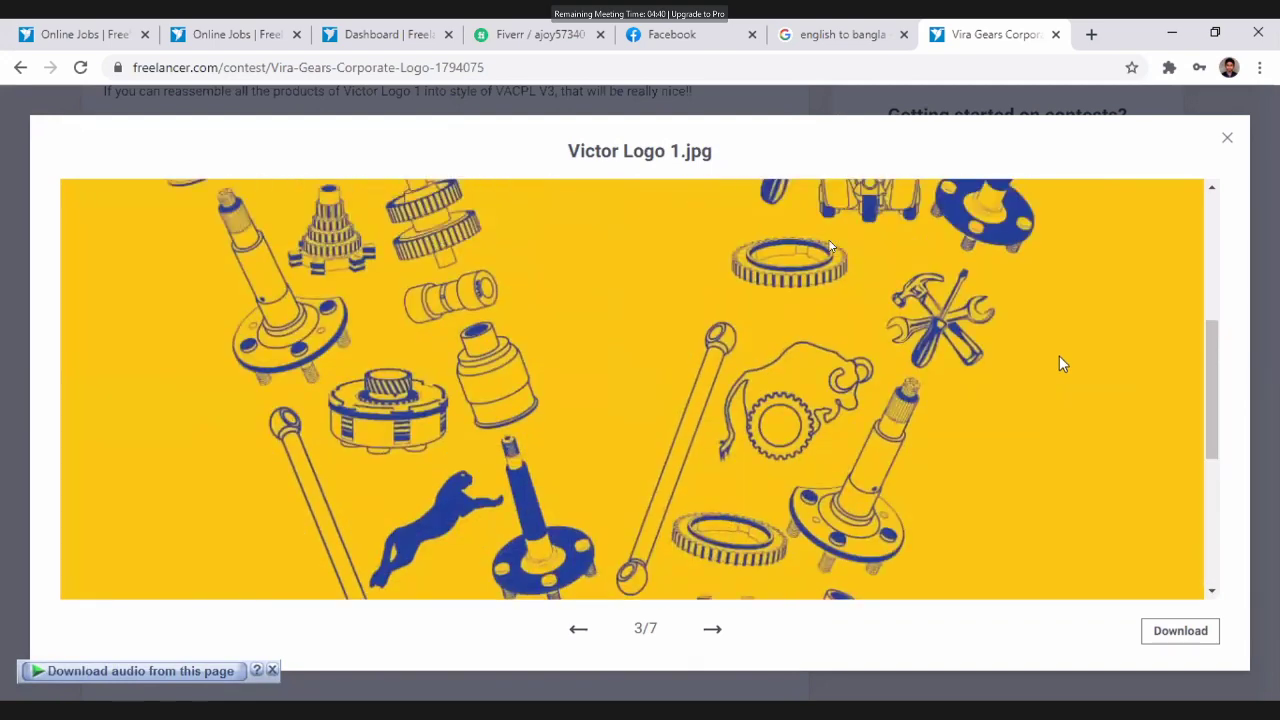
{"action": "left_click", "coordinate": [1213, 140]}
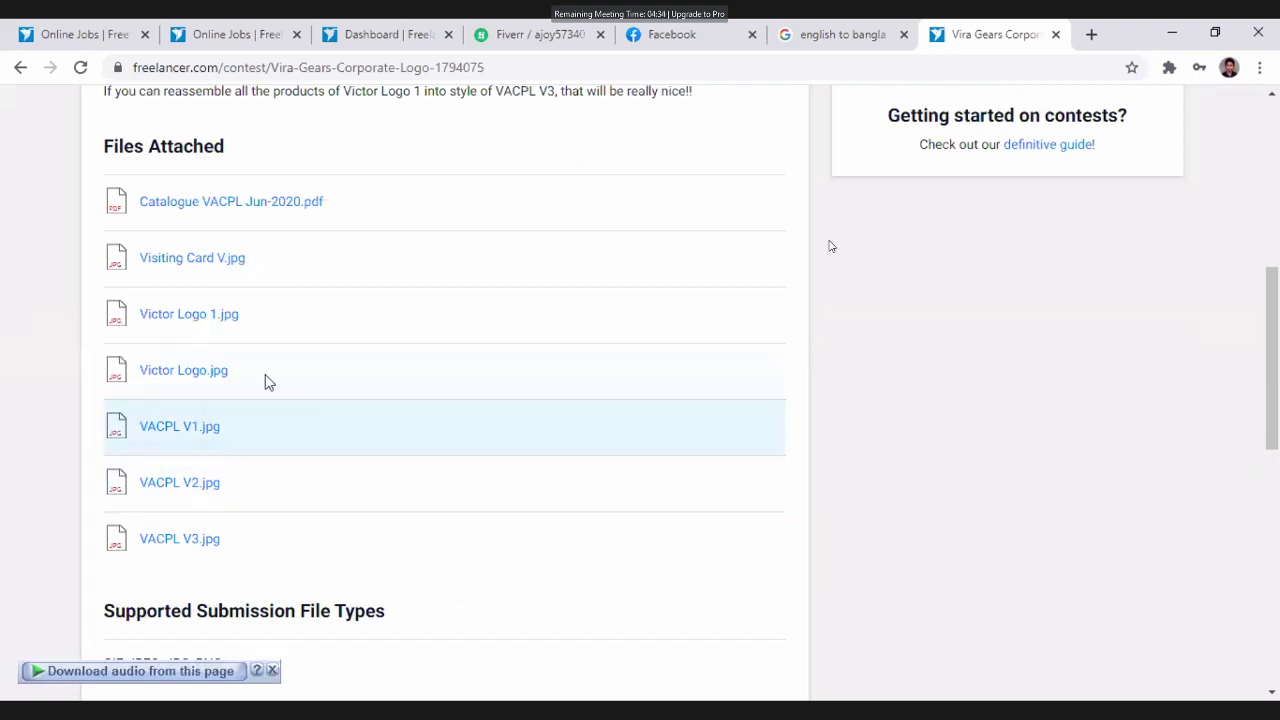
- Open the attached VACPL V3.jpg, examine the hand-drawn sketch and lettering across the whole image, and close the preview
{"action": "left_click", "coordinate": [198, 547]}
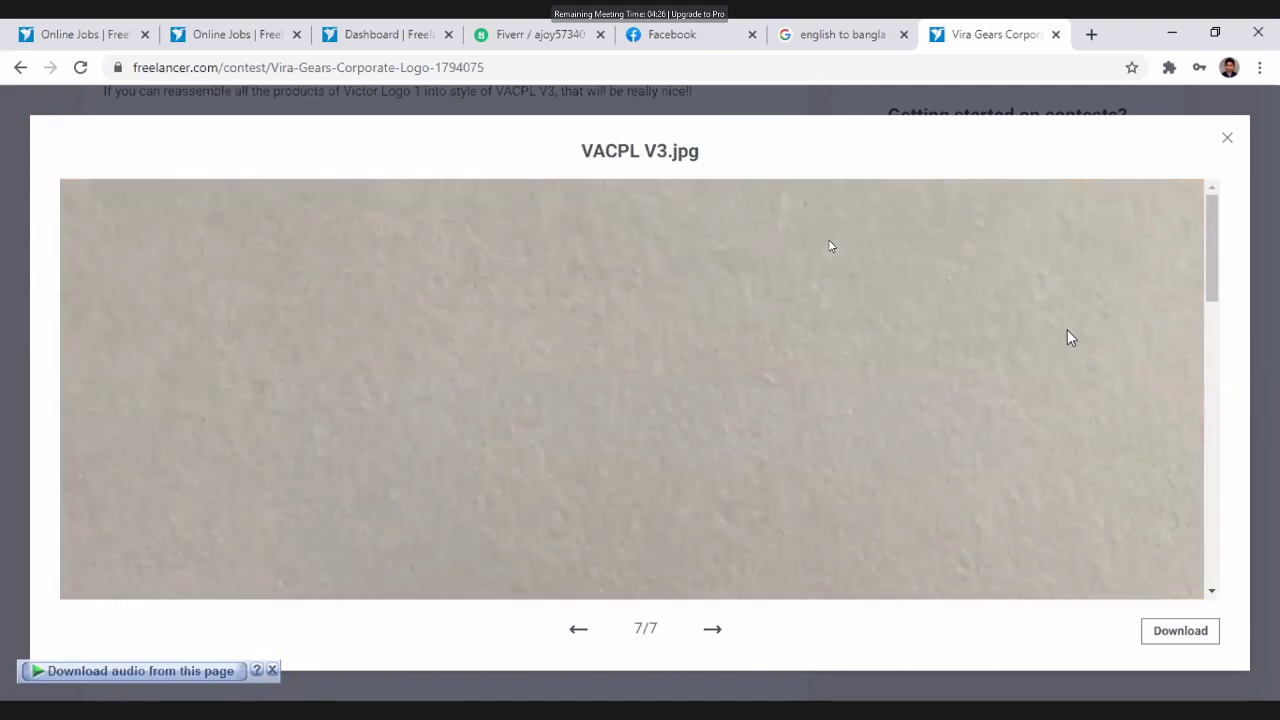
{"action": "scroll", "coordinate": [1066, 338], "scroll_direction": "down", "scroll_amount": 5}
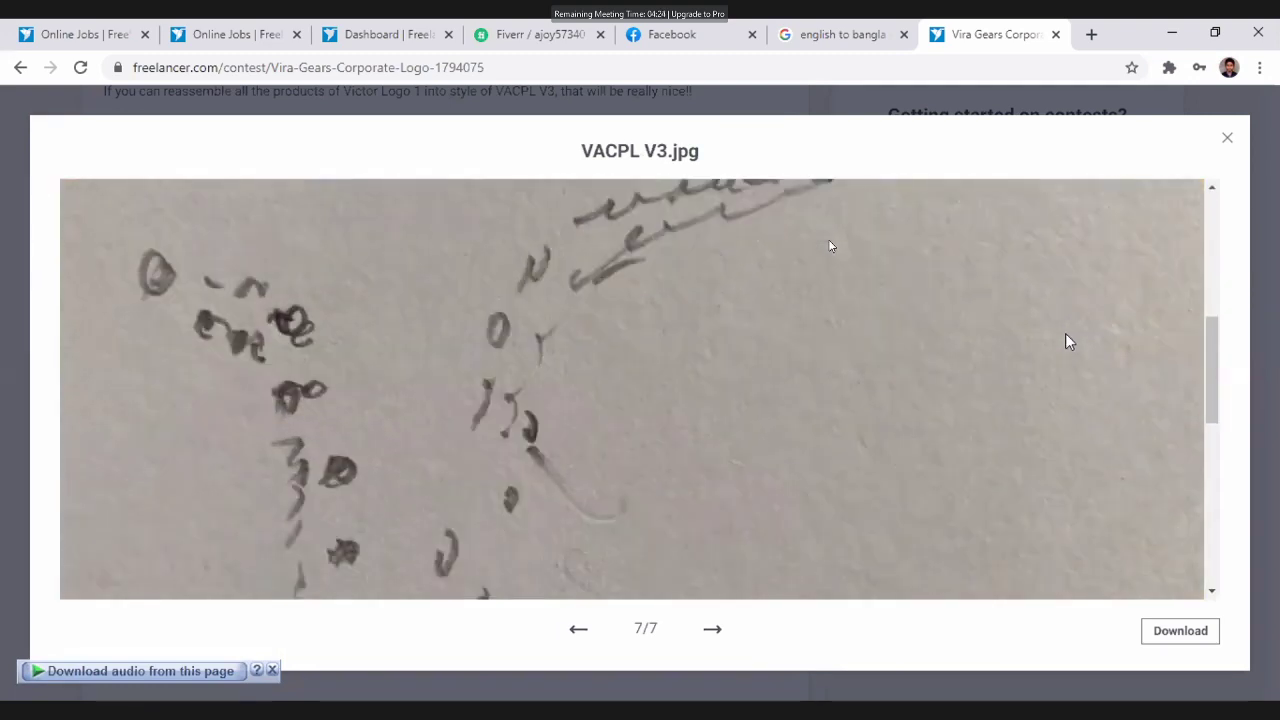
{"action": "scroll", "coordinate": [1068, 341], "scroll_direction": "down", "scroll_amount": 5}
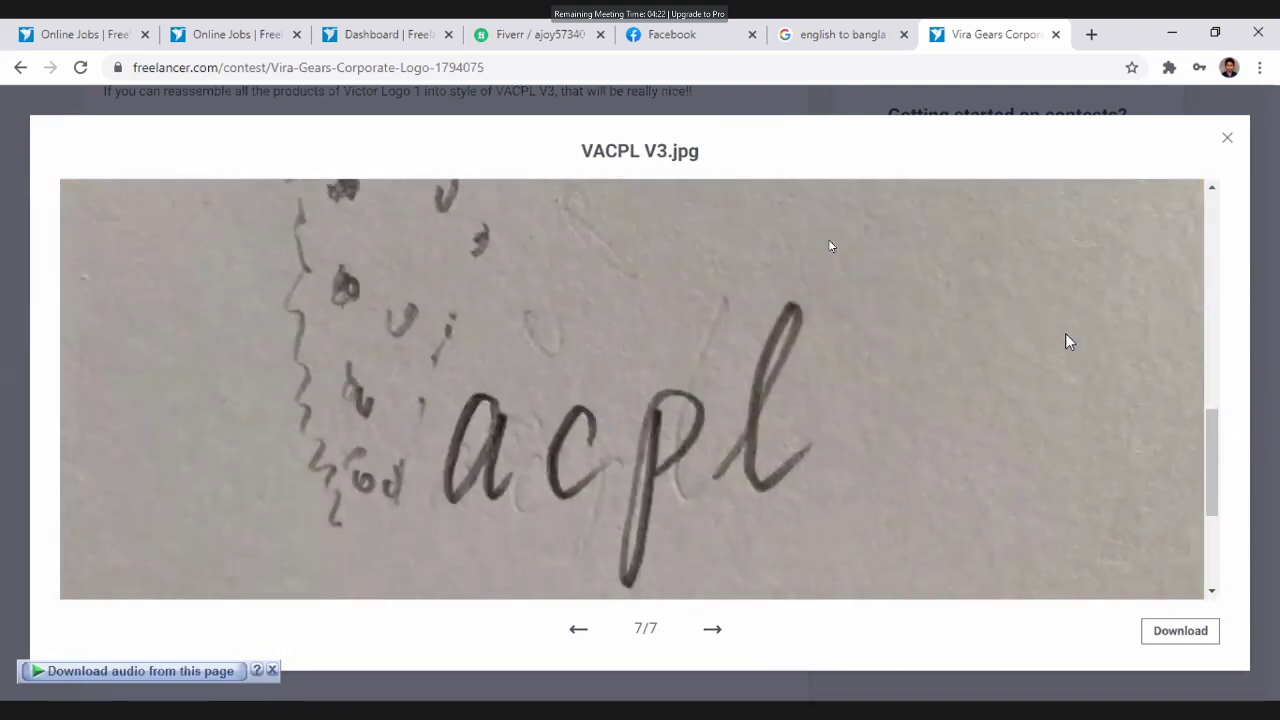
{"action": "scroll", "coordinate": [1066, 338], "scroll_direction": "up", "scroll_amount": 3}
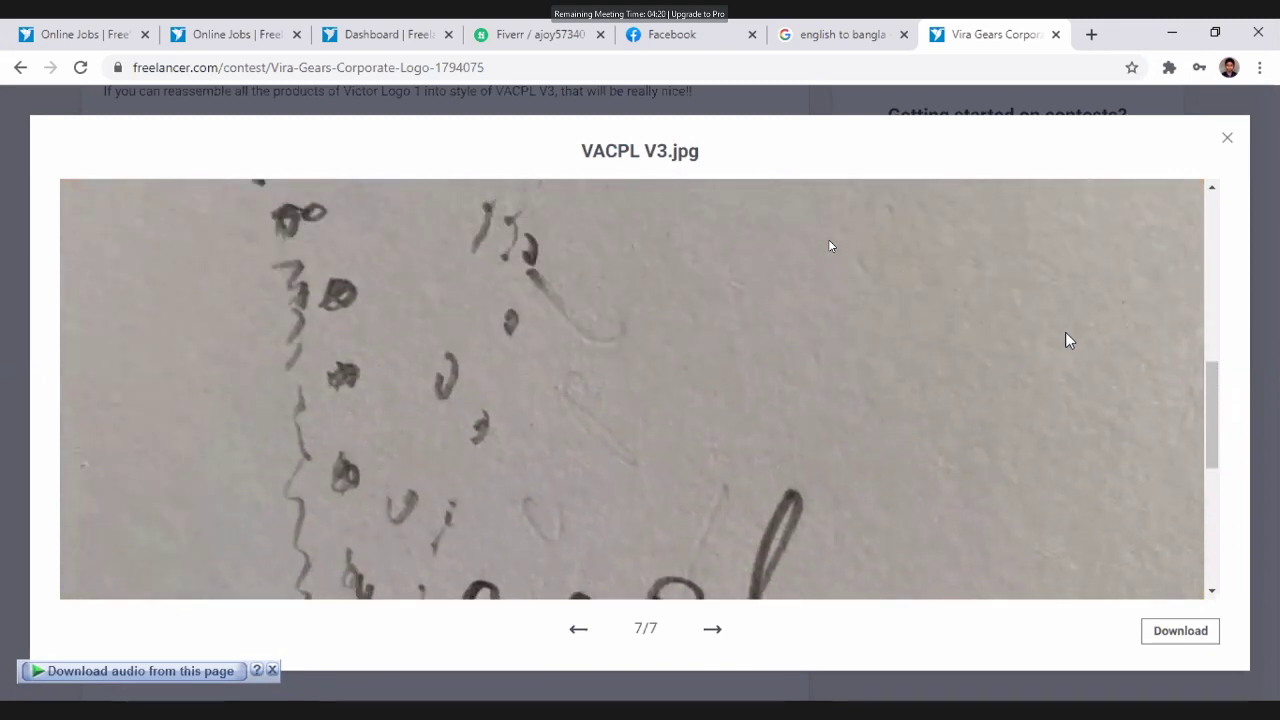
{"action": "scroll", "coordinate": [1066, 338], "scroll_direction": "down", "scroll_amount": 3}
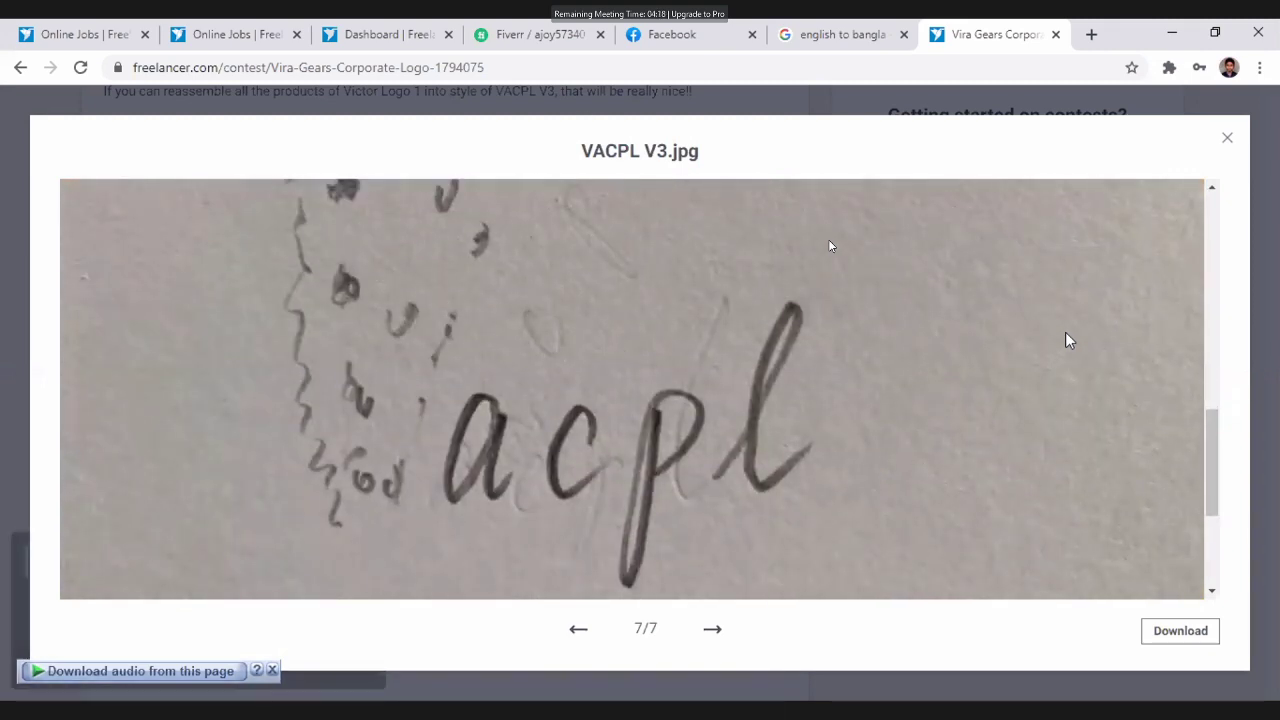
{"action": "scroll", "coordinate": [1067, 340], "scroll_direction": "up", "scroll_amount": 2}
{"action": "scroll", "coordinate": [1068, 339], "scroll_direction": "up", "scroll_amount": 5}
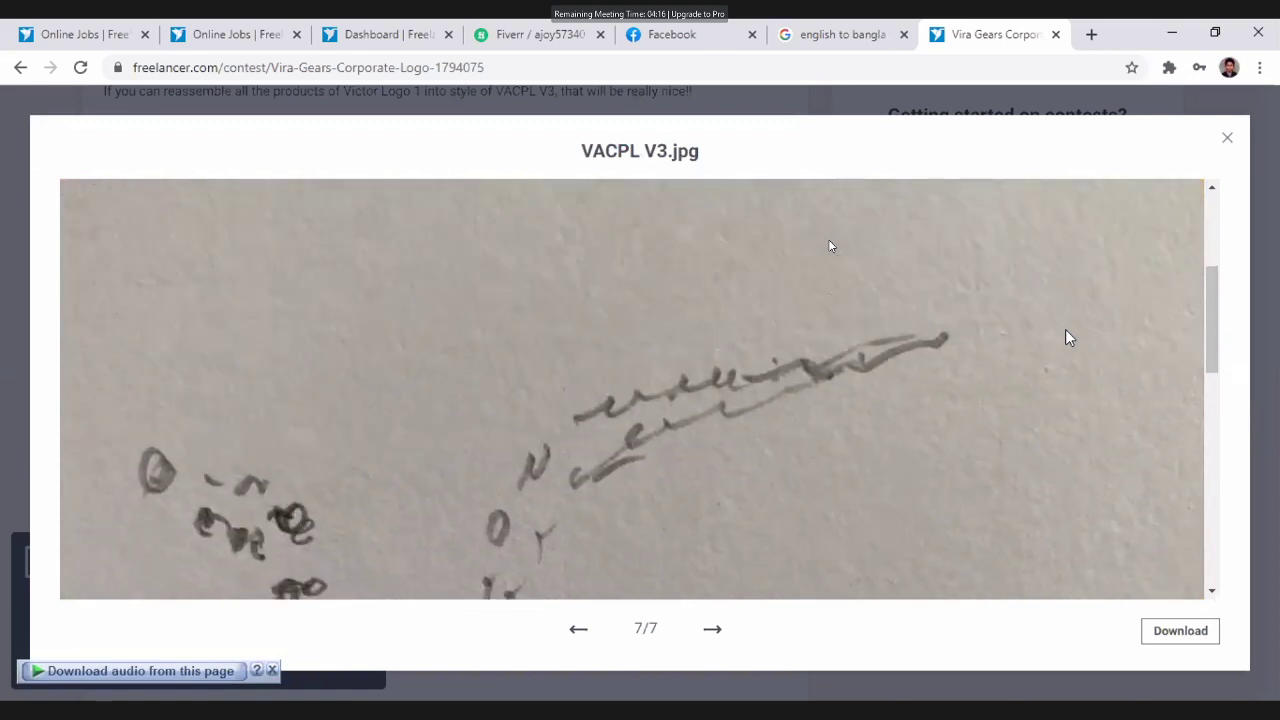
{"action": "scroll", "coordinate": [1066, 338], "scroll_direction": "down", "scroll_amount": 5}
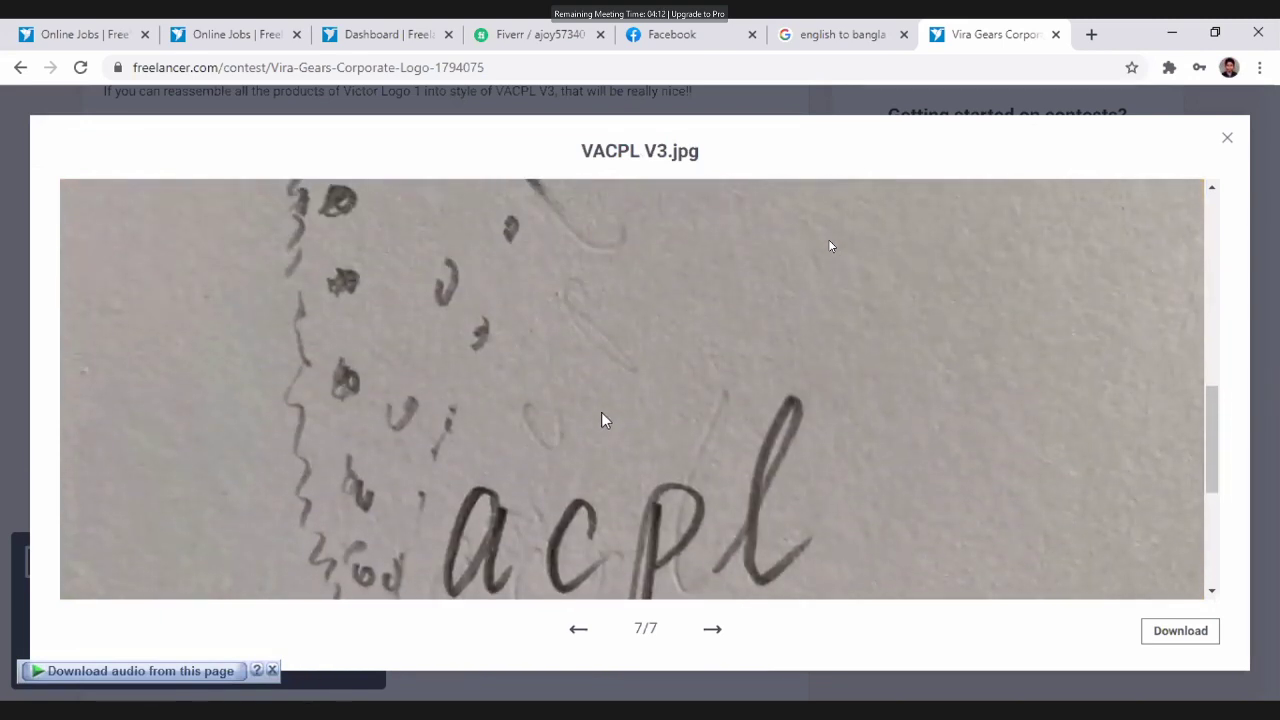
{"action": "scroll", "coordinate": [601, 420], "scroll_direction": "down", "scroll_amount": 4}
{"action": "scroll", "coordinate": [842, 425], "scroll_direction": "down", "scroll_amount": 3}
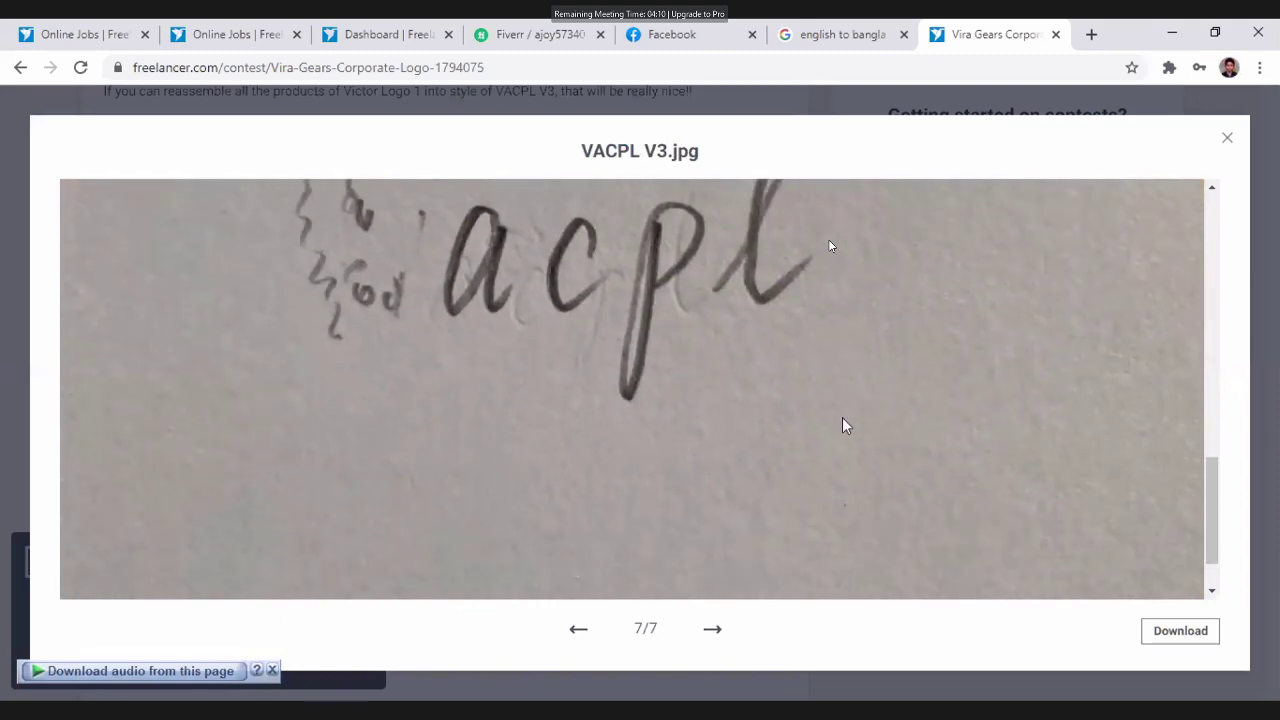
{"action": "left_click", "coordinate": [1228, 136]}
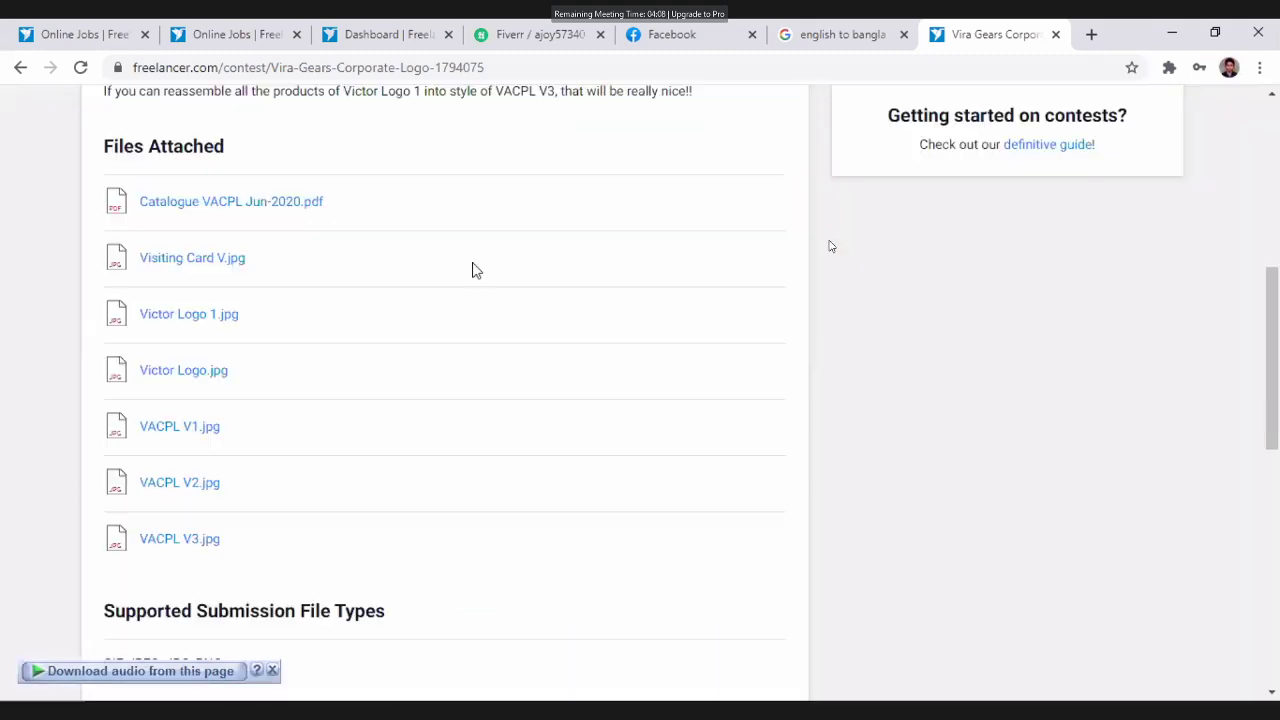
- Review the Vira Gears brief from its title through the description and the start of the attached file list
{"action": "scroll", "coordinate": [471, 271], "scroll_direction": "up", "scroll_amount": 6}
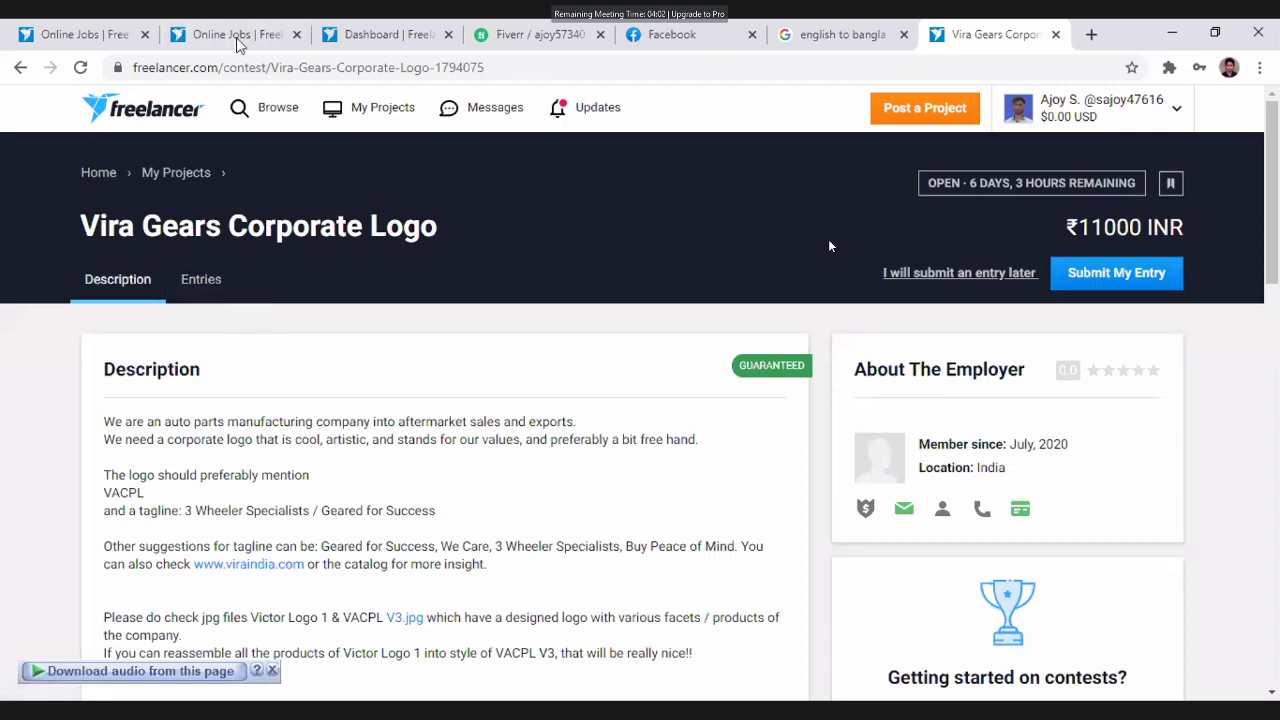
{"action": "scroll", "coordinate": [331, 366], "scroll_direction": "down", "scroll_amount": 3}
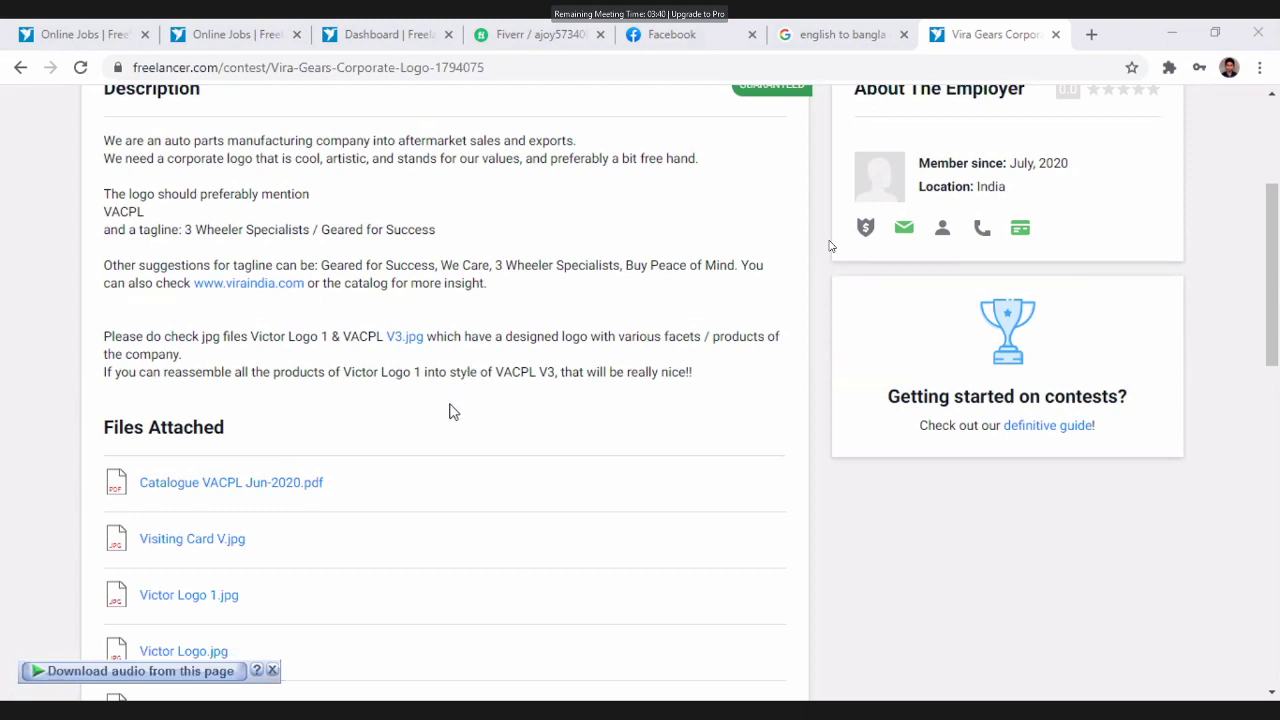
{"action": "scroll", "coordinate": [450, 410], "scroll_direction": "up", "scroll_amount": 3}
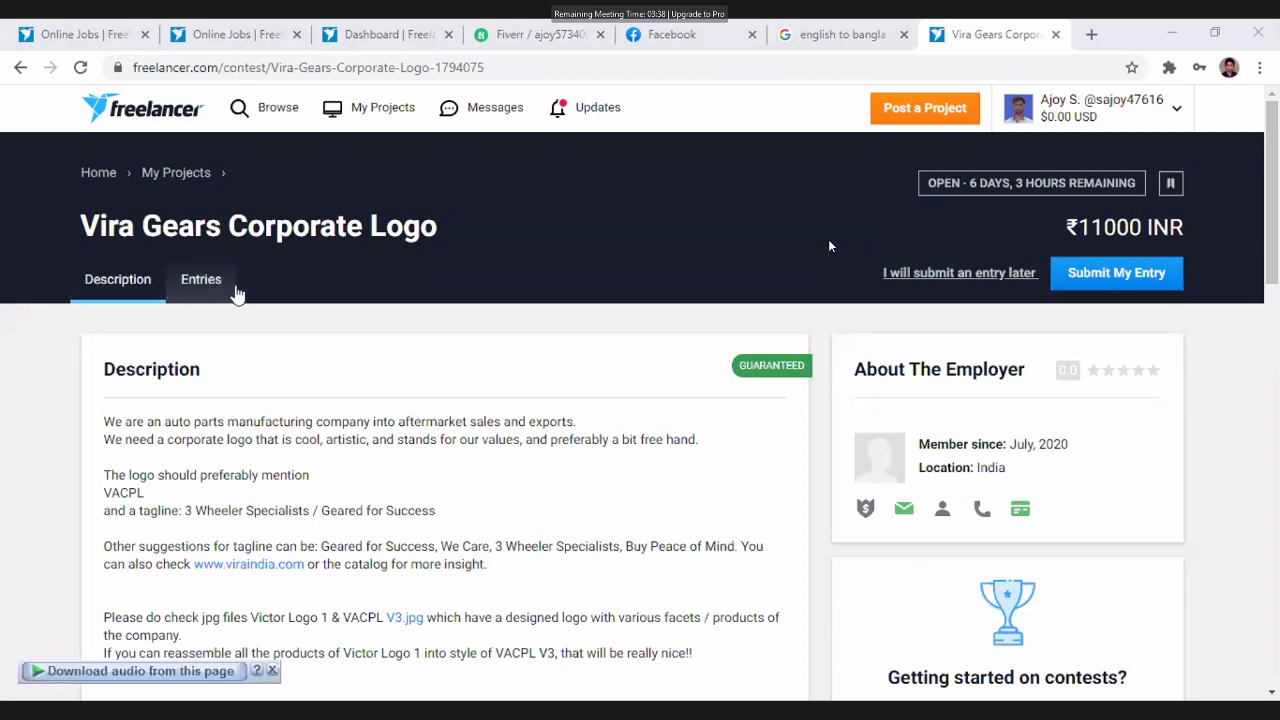
- Show the entries of the Vira Gears contest and examine the highest-rated logo designs on the first page
{"action": "left_click", "coordinate": [221, 293]}
{"action": "scroll", "coordinate": [349, 371], "scroll_direction": "down", "scroll_amount": 2}
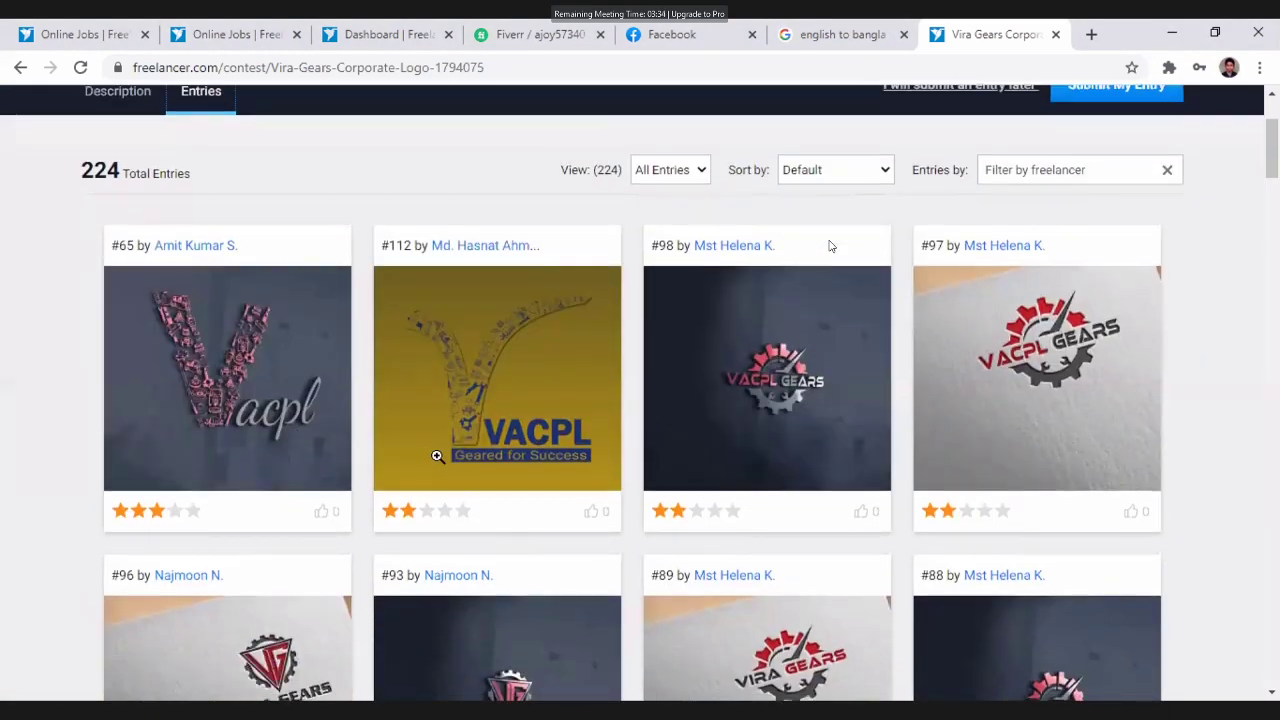
{"action": "scroll", "coordinate": [487, 455], "scroll_direction": "down", "scroll_amount": 1}
{"action": "scroll", "coordinate": [485, 452], "scroll_direction": "up", "scroll_amount": 1}
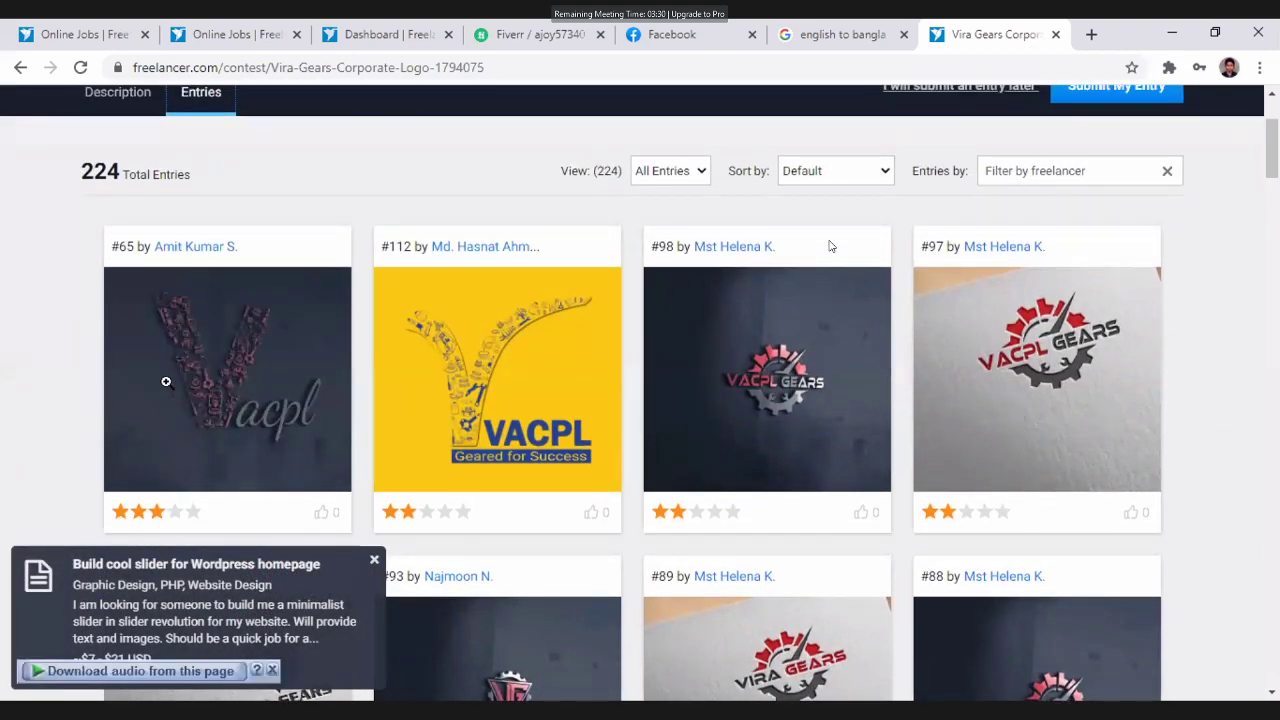
{"action": "scroll", "coordinate": [274, 397], "scroll_direction": "down", "scroll_amount": 1}
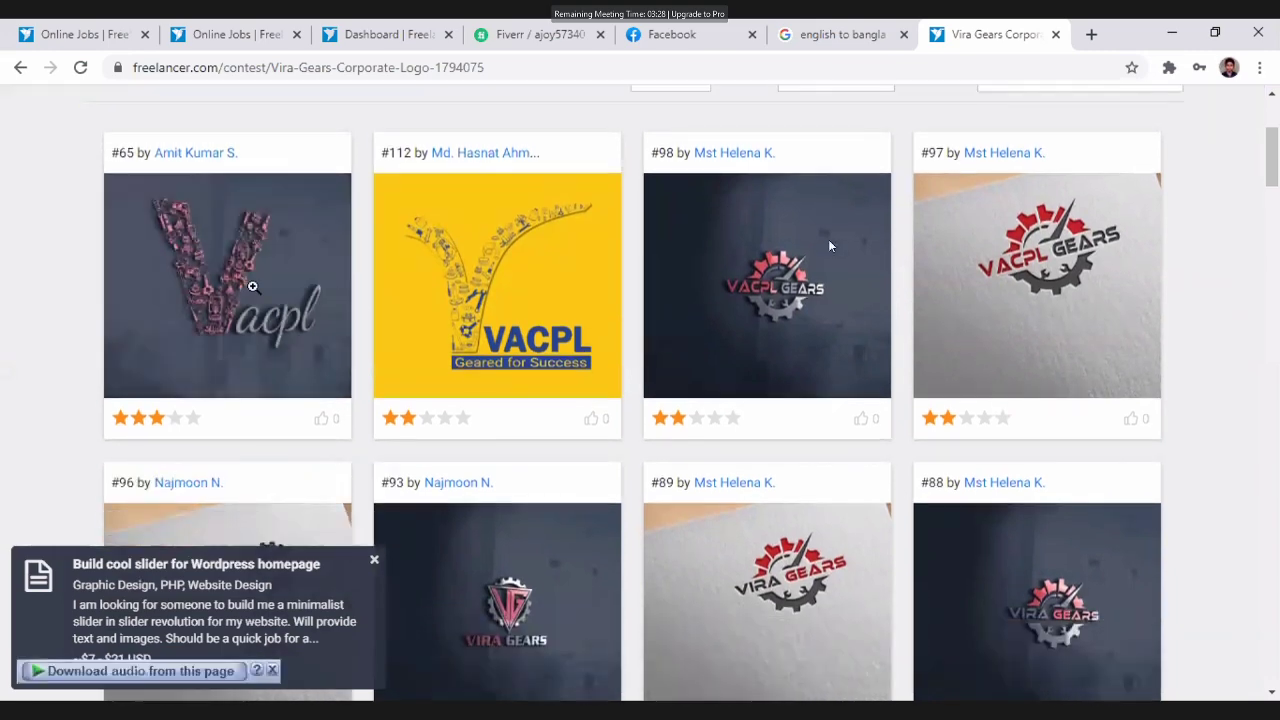
{"action": "scroll", "coordinate": [486, 408], "scroll_direction": "down", "scroll_amount": 2}
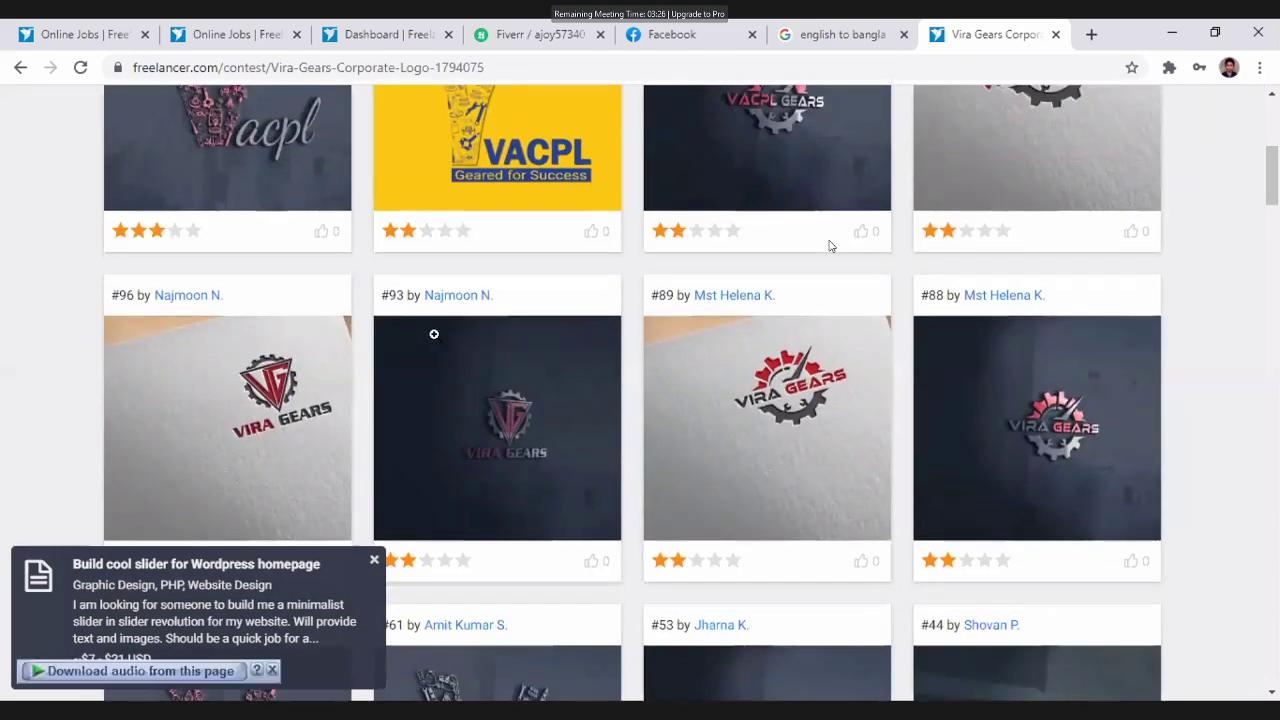
{"action": "scroll", "coordinate": [540, 390], "scroll_direction": "down", "scroll_amount": 4}
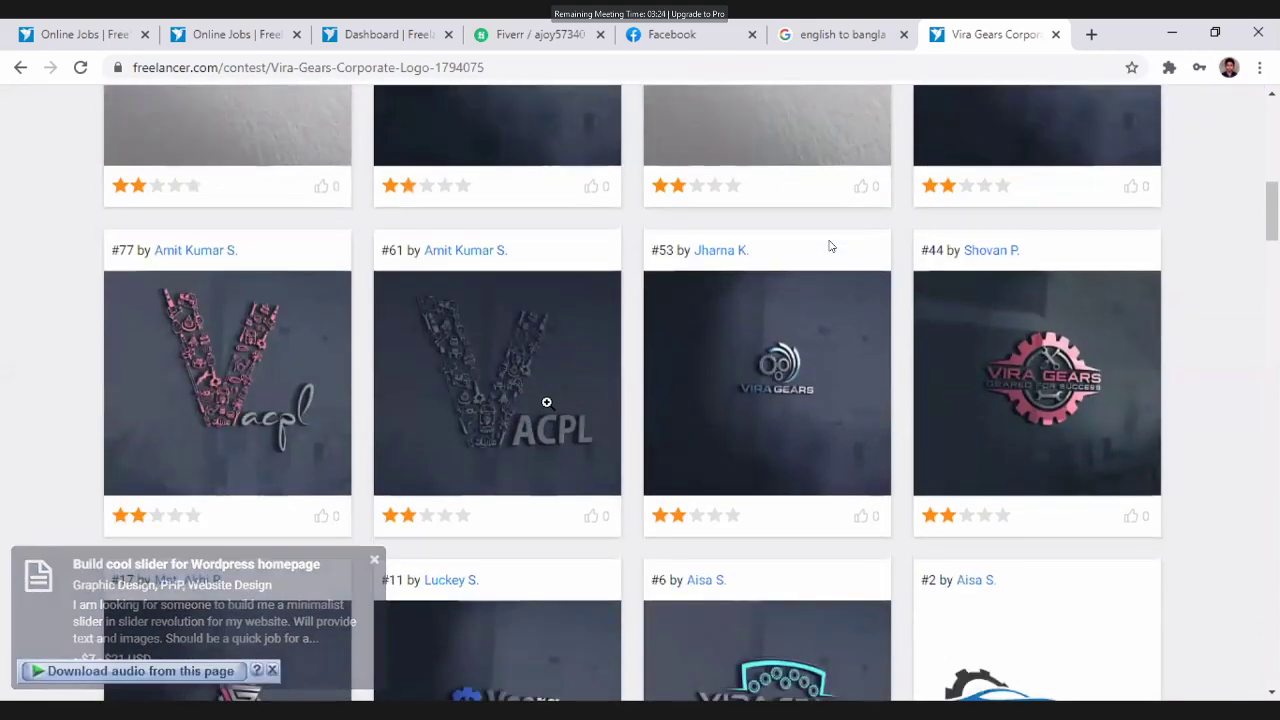
{"action": "scroll", "coordinate": [540, 410], "scroll_direction": "down", "scroll_amount": 2}
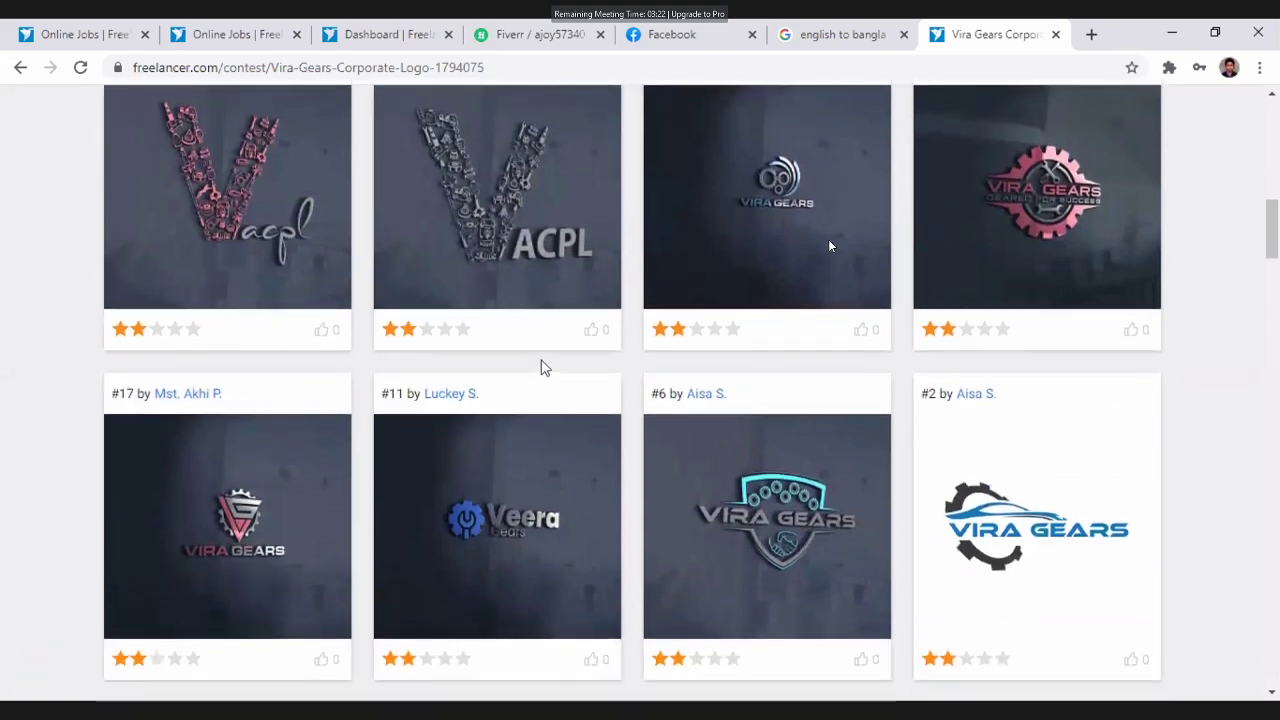
- Examine the remaining logo entries down to the end of the first page and close the stray WordPress project tab
{"action": "scroll", "coordinate": [540, 370], "scroll_direction": "up", "scroll_amount": 1}
{"action": "scroll", "coordinate": [541, 377], "scroll_direction": "down", "scroll_amount": 1}
{"action": "scroll", "coordinate": [541, 377], "scroll_direction": "down", "scroll_amount": 2}
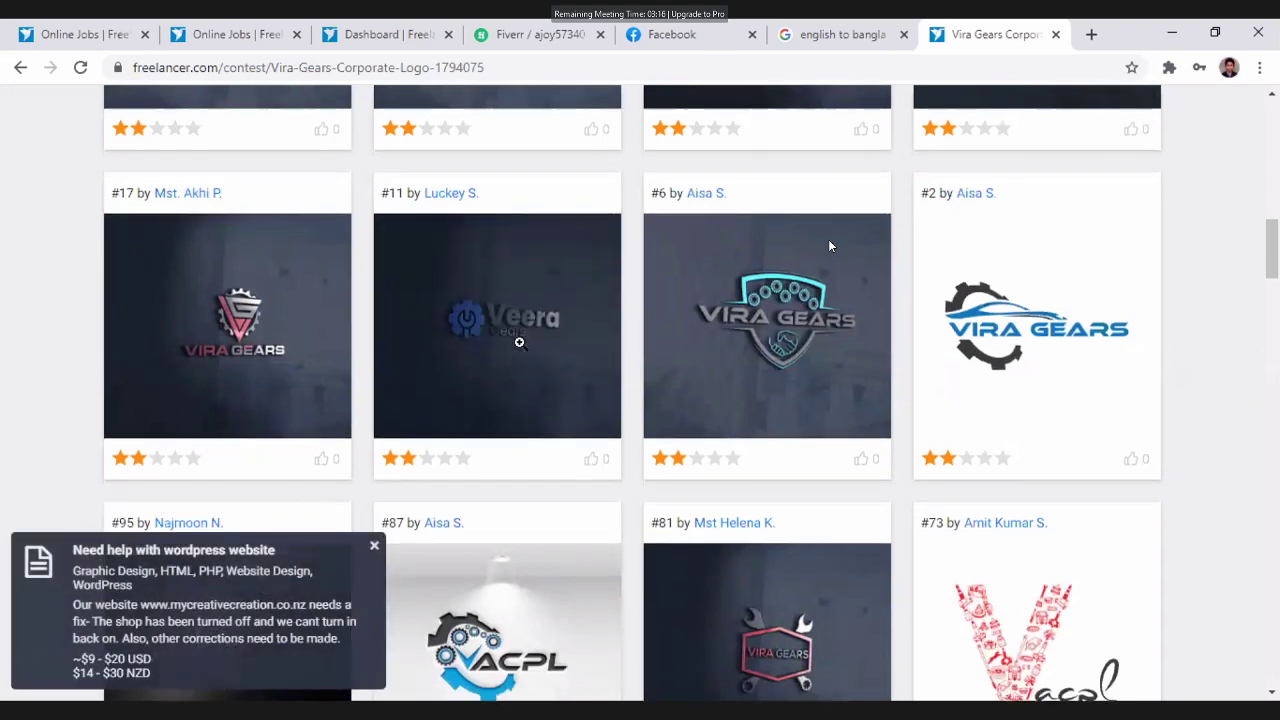
{"action": "scroll", "coordinate": [540, 340], "scroll_direction": "down", "scroll_amount": 1}
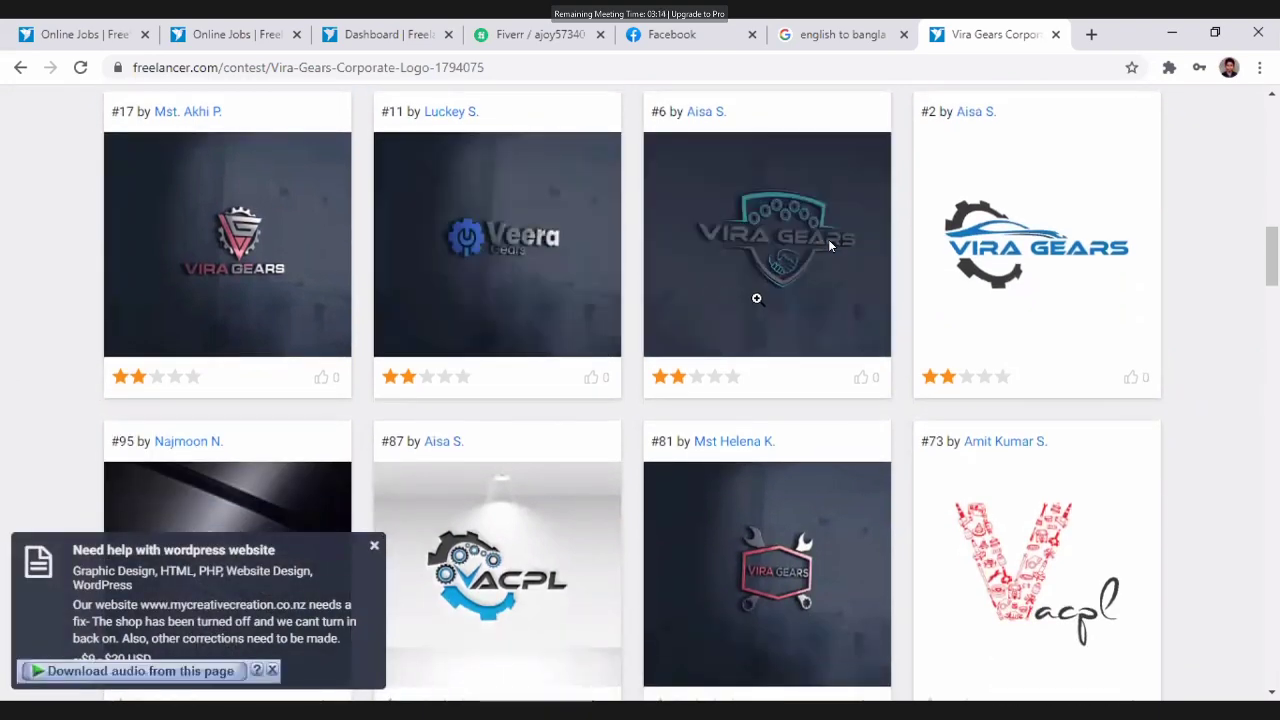
{"action": "scroll", "coordinate": [829, 245], "scroll_direction": "down", "scroll_amount": 3}
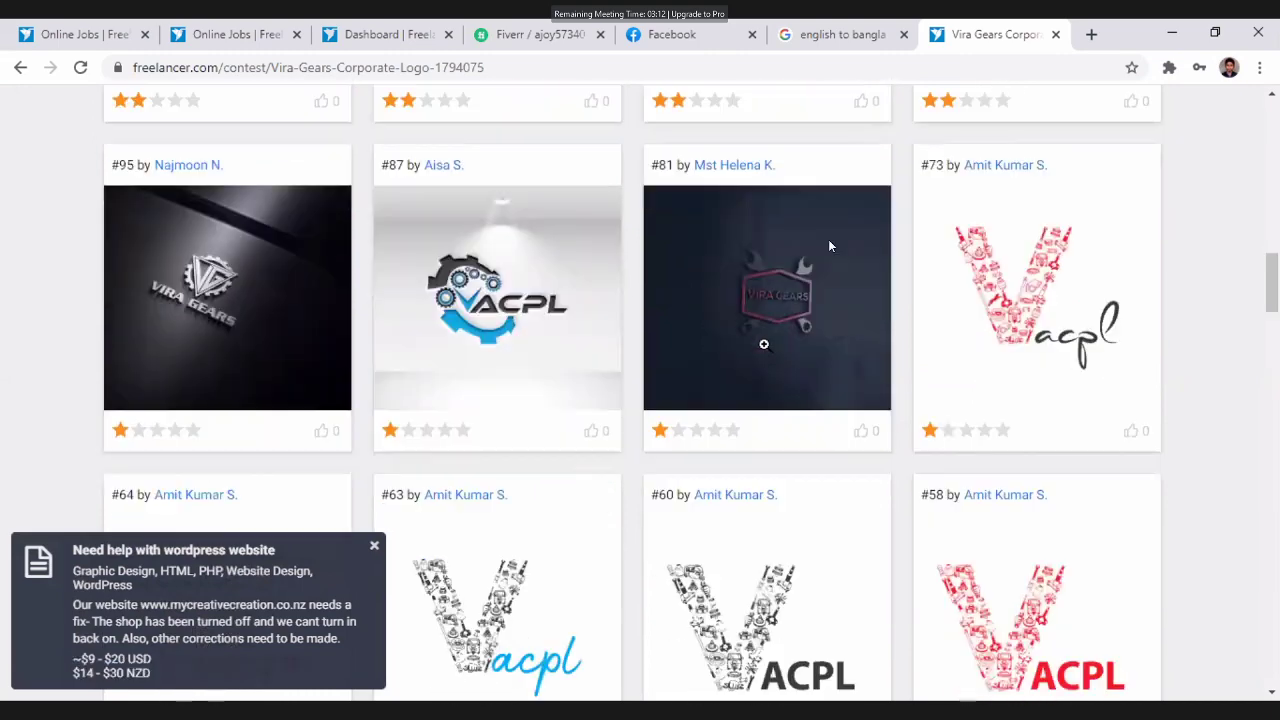
{"action": "scroll", "coordinate": [829, 245], "scroll_direction": "down", "scroll_amount": 2}
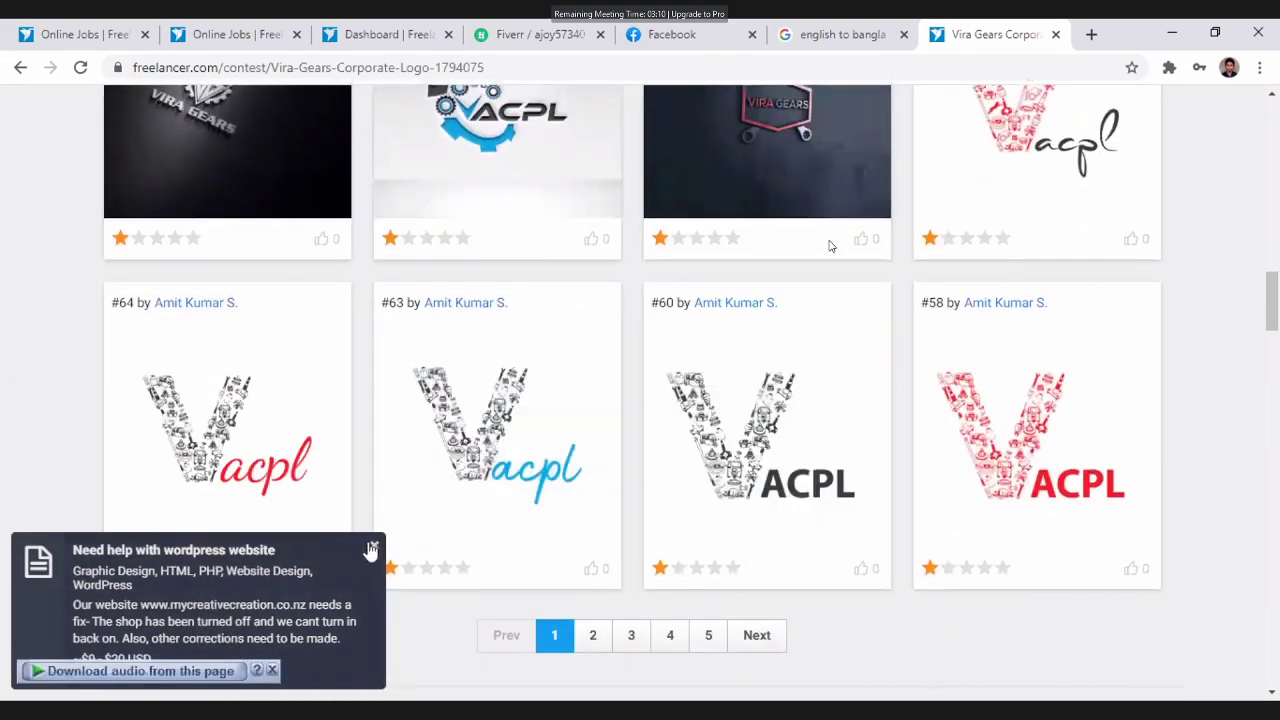
{"action": "left_click", "coordinate": [368, 552]}
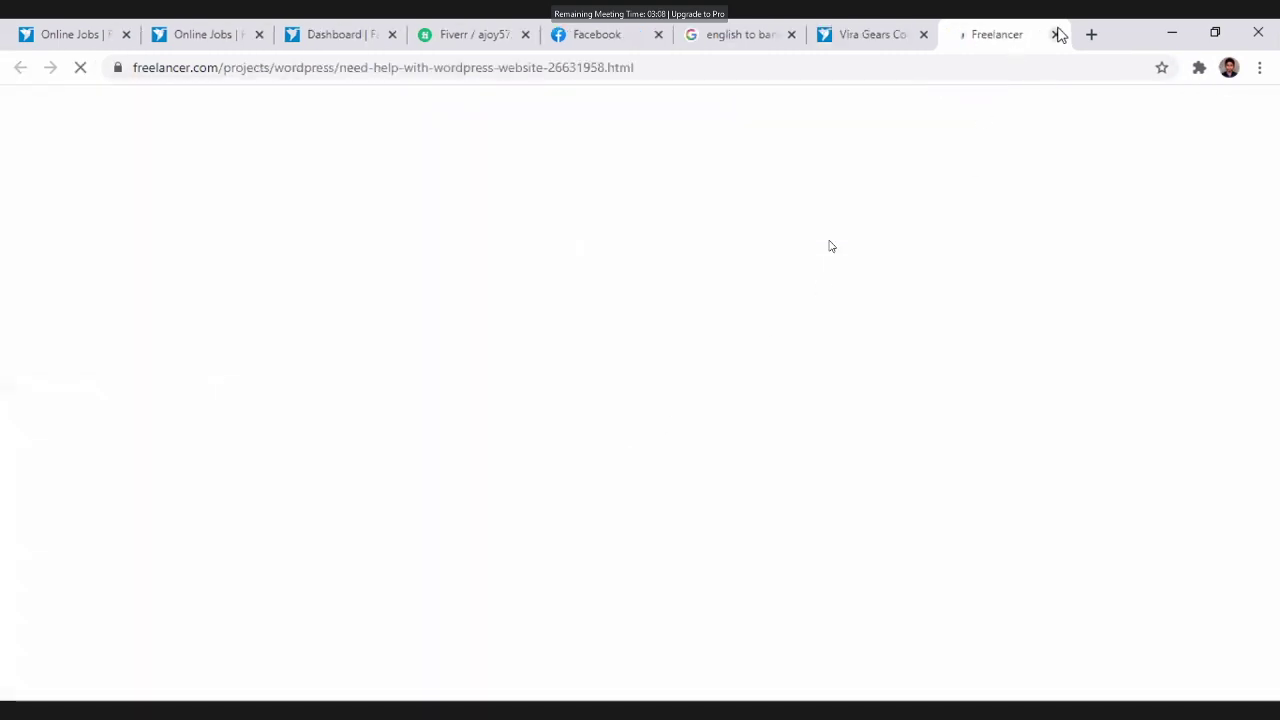
{"action": "left_click", "coordinate": [1056, 34]}
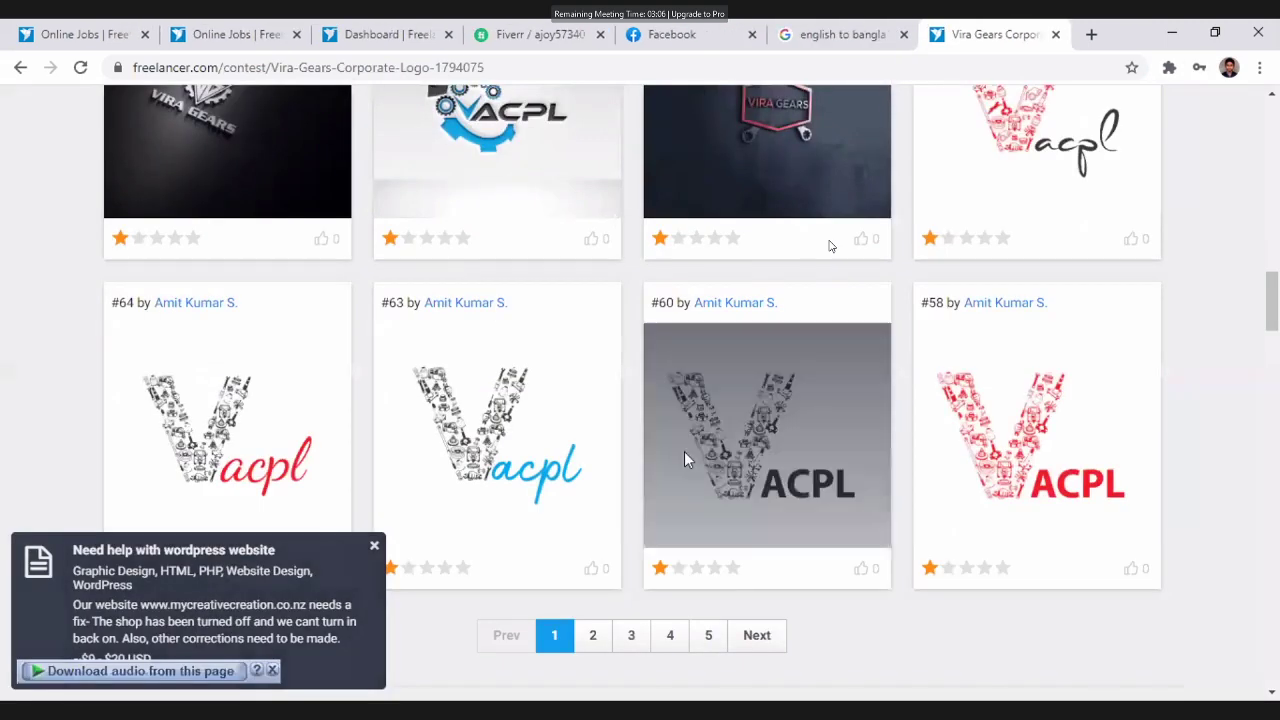
- Go to page 4 of the contest entries and look through the unrated logo designs down to the comments
{"action": "scroll", "coordinate": [684, 459], "scroll_direction": "down", "scroll_amount": 1}
{"action": "left_click", "coordinate": [665, 542]}
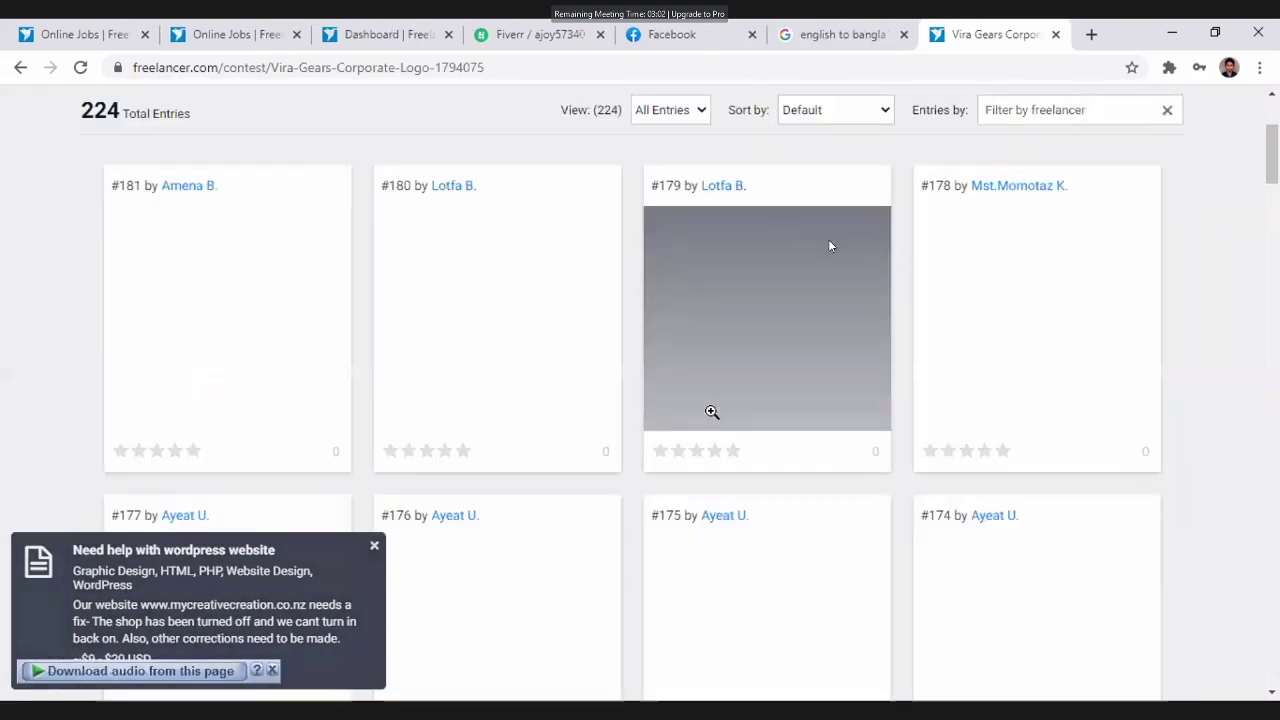
{"action": "scroll", "coordinate": [711, 406], "scroll_direction": "down", "scroll_amount": 1}
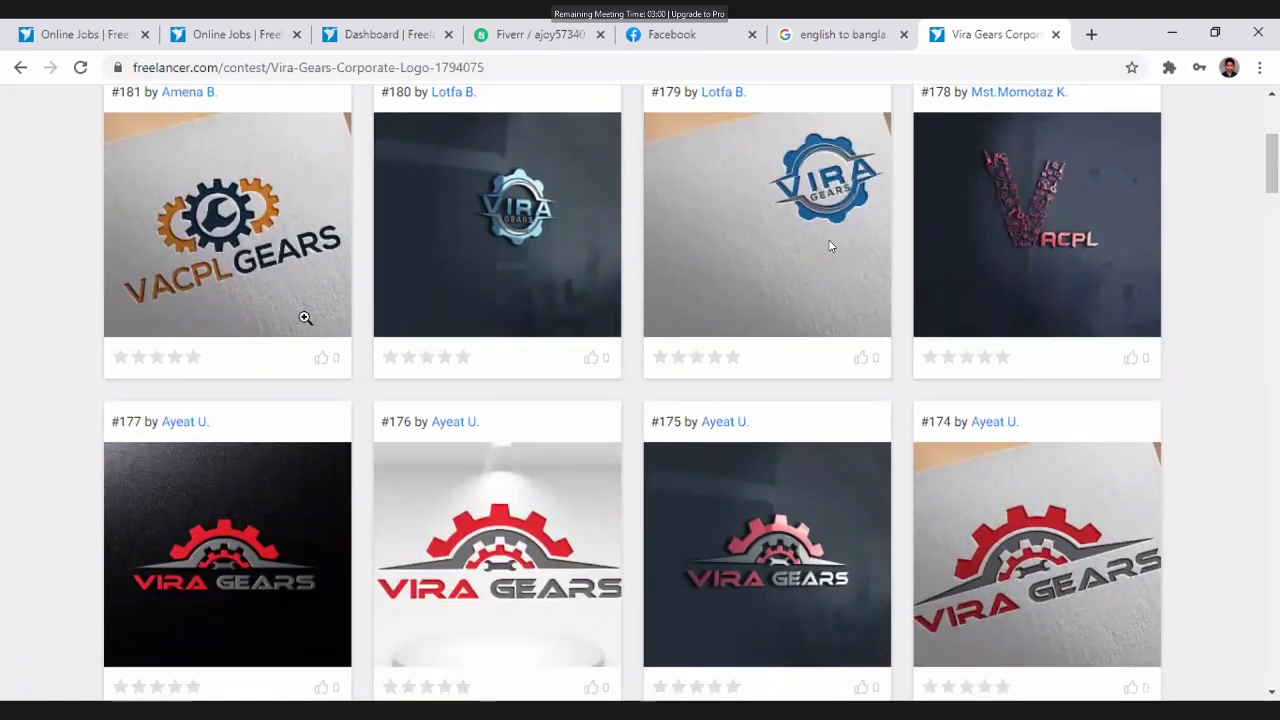
{"action": "scroll", "coordinate": [485, 292], "scroll_direction": "down", "scroll_amount": 1}
{"action": "scroll", "coordinate": [532, 340], "scroll_direction": "down", "scroll_amount": 1}
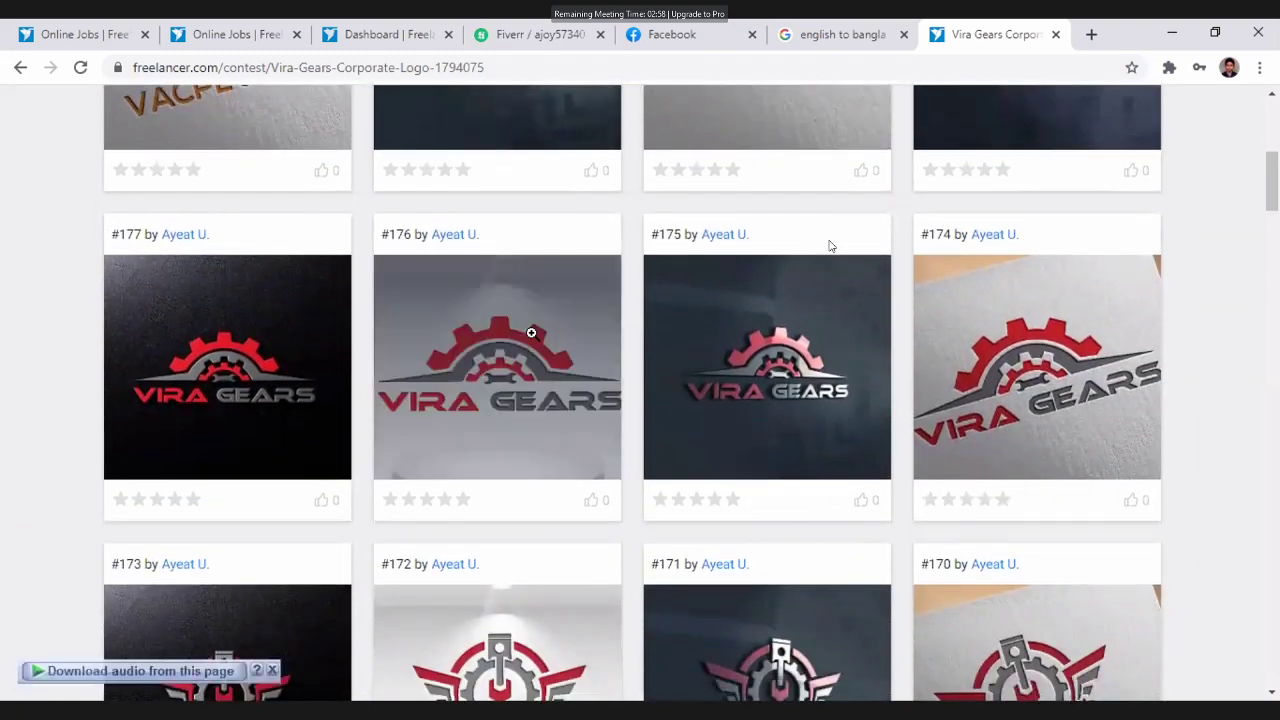
{"action": "scroll", "coordinate": [532, 340], "scroll_direction": "down", "scroll_amount": 2}
{"action": "scroll", "coordinate": [532, 339], "scroll_direction": "down", "scroll_amount": 15}
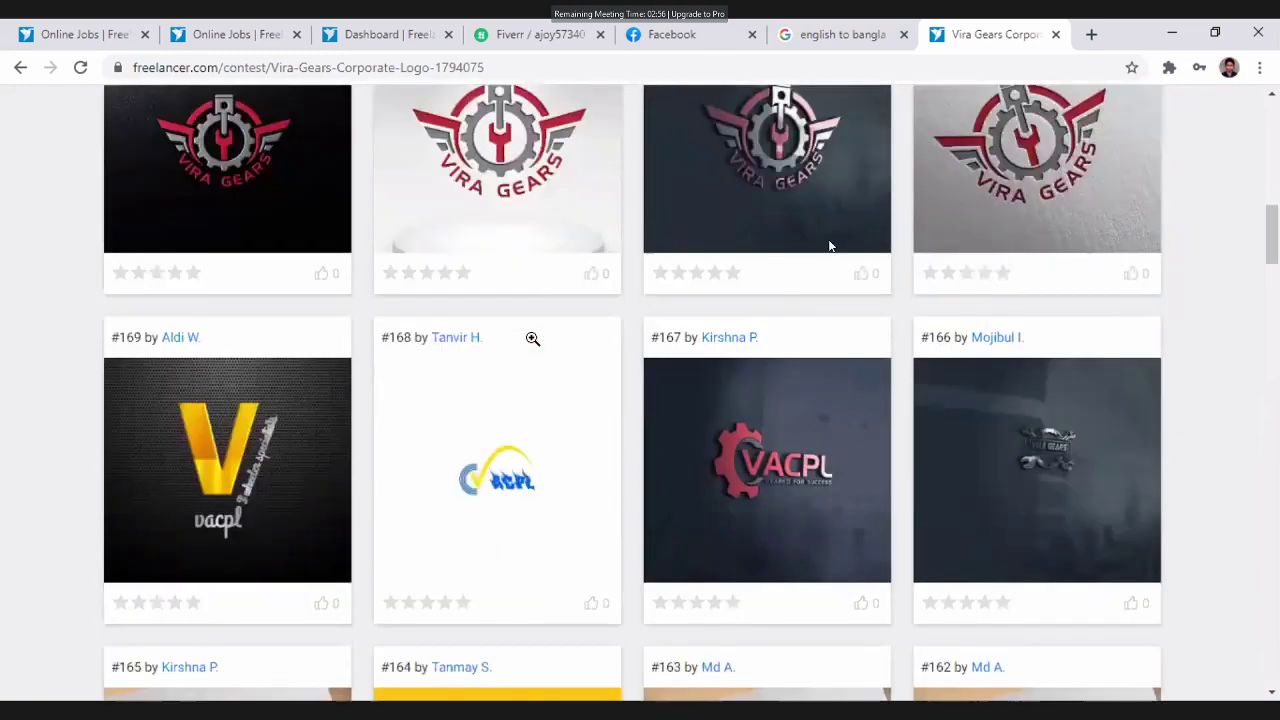
{"action": "scroll", "coordinate": [545, 290], "scroll_direction": "down", "scroll_amount": 2}
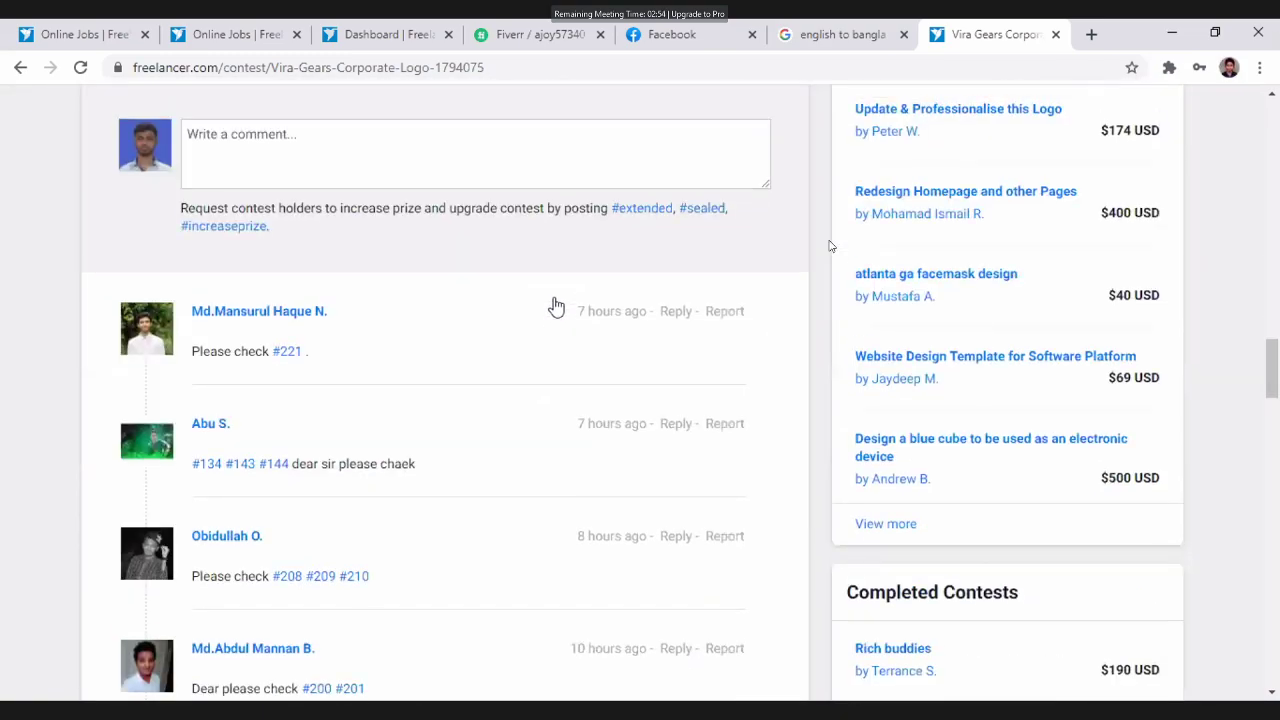
- Go to page 2 of the entries, look through its logo designs and return to the first page's top entries
{"action": "scroll", "coordinate": [553, 300], "scroll_direction": "up", "scroll_amount": 4}
{"action": "left_click", "coordinate": [552, 292]}
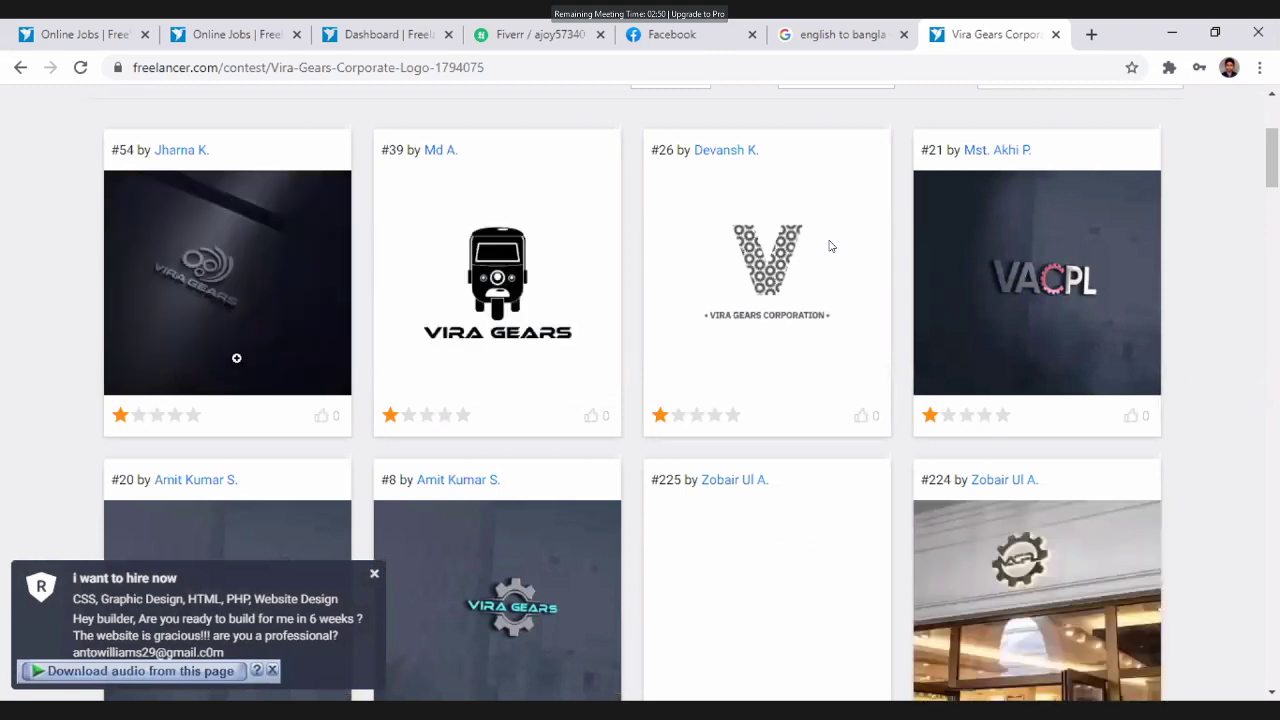
{"action": "scroll", "coordinate": [430, 358], "scroll_direction": "down", "scroll_amount": 2}
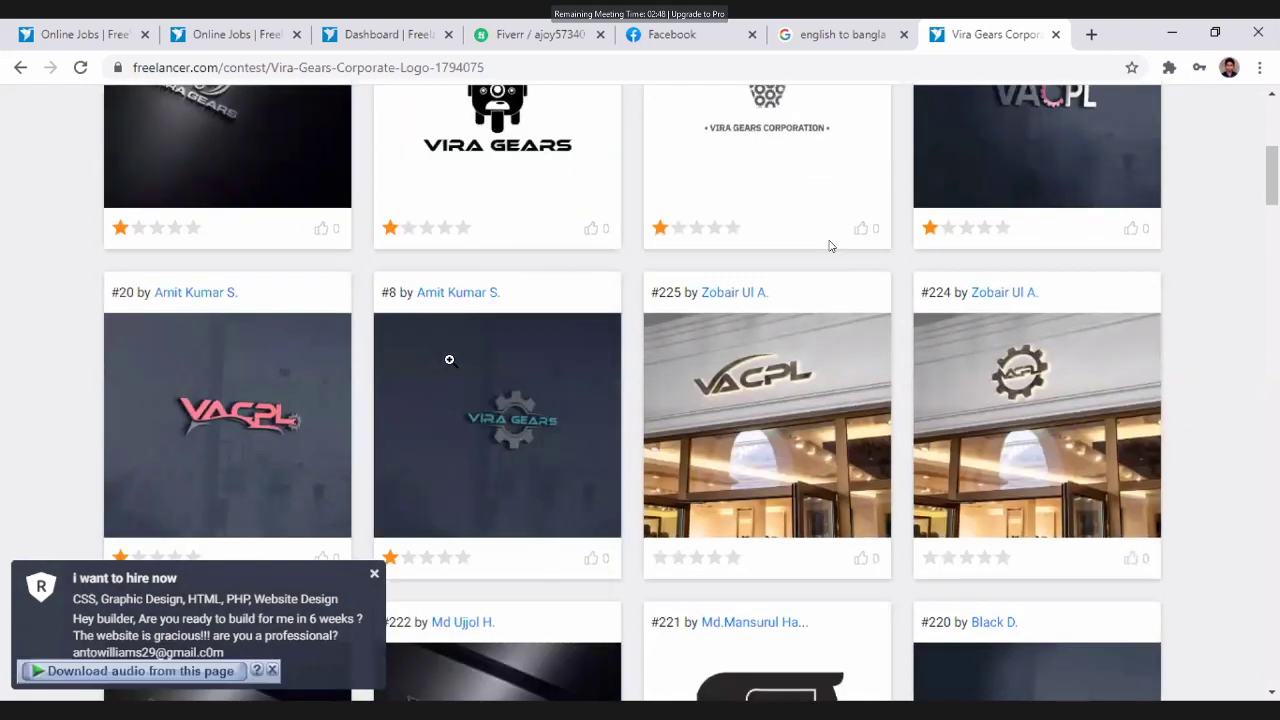
{"action": "scroll", "coordinate": [480, 355], "scroll_direction": "up", "scroll_amount": 1}
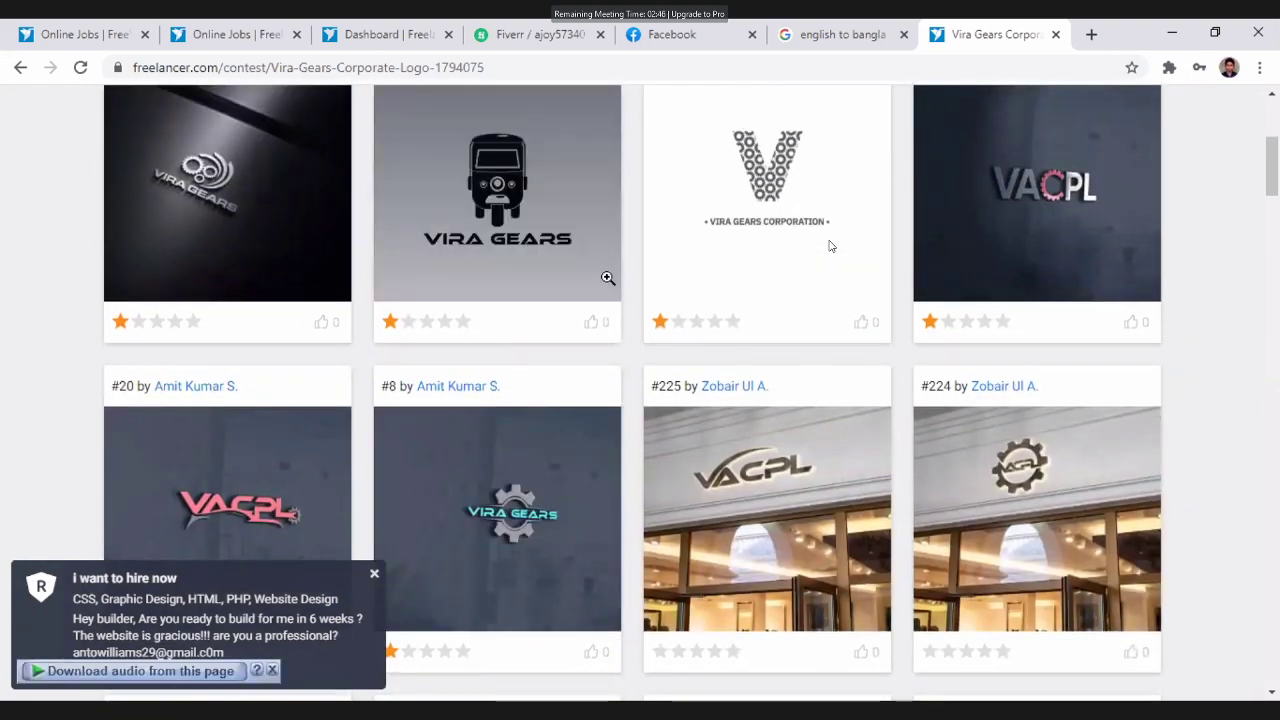
{"action": "scroll", "coordinate": [530, 290], "scroll_direction": "up", "scroll_amount": 2}
{"action": "scroll", "coordinate": [543, 308], "scroll_direction": "down", "scroll_amount": 10}
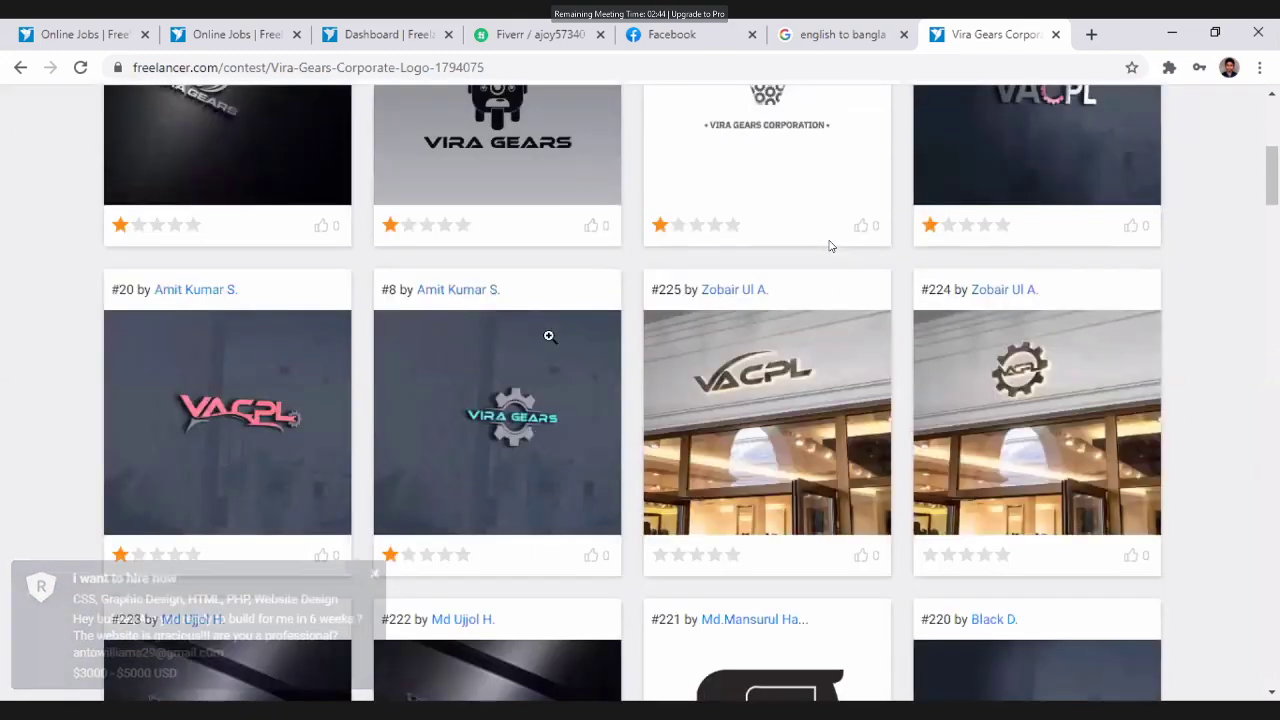
{"action": "scroll", "coordinate": [553, 468], "scroll_direction": "down", "scroll_amount": 10}
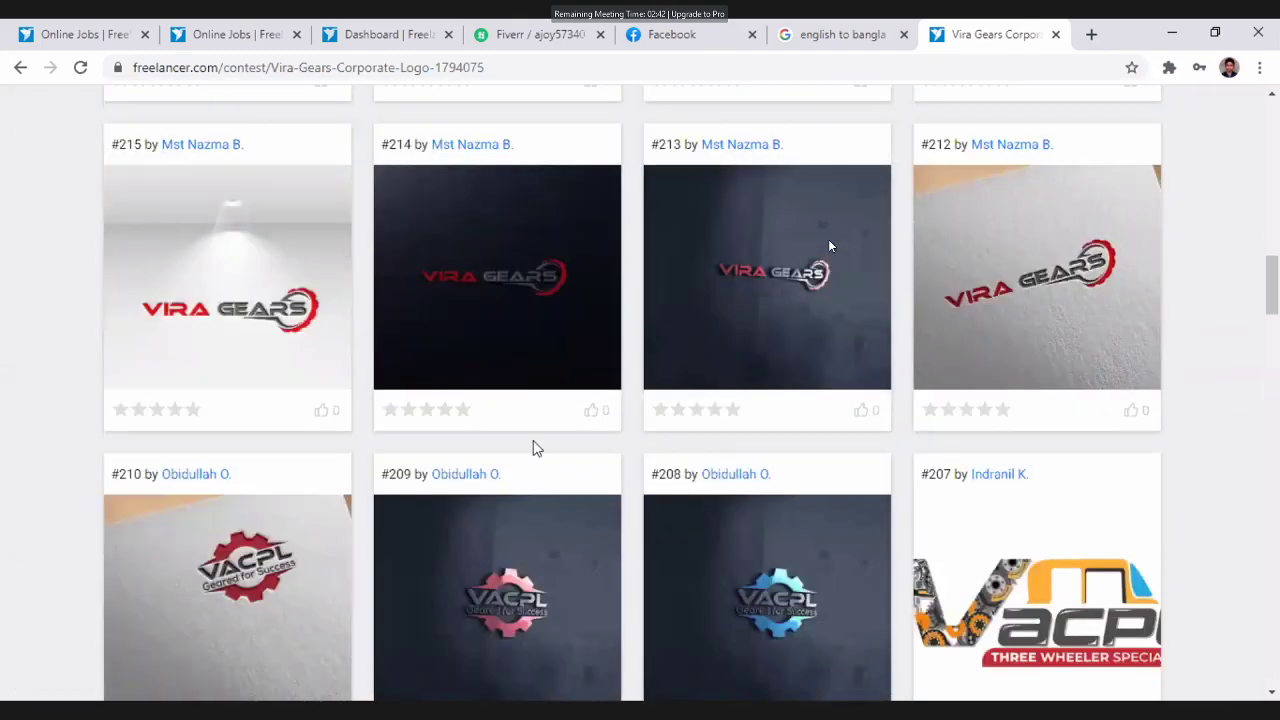
{"action": "scroll", "coordinate": [550, 338], "scroll_direction": "up", "scroll_amount": 20}
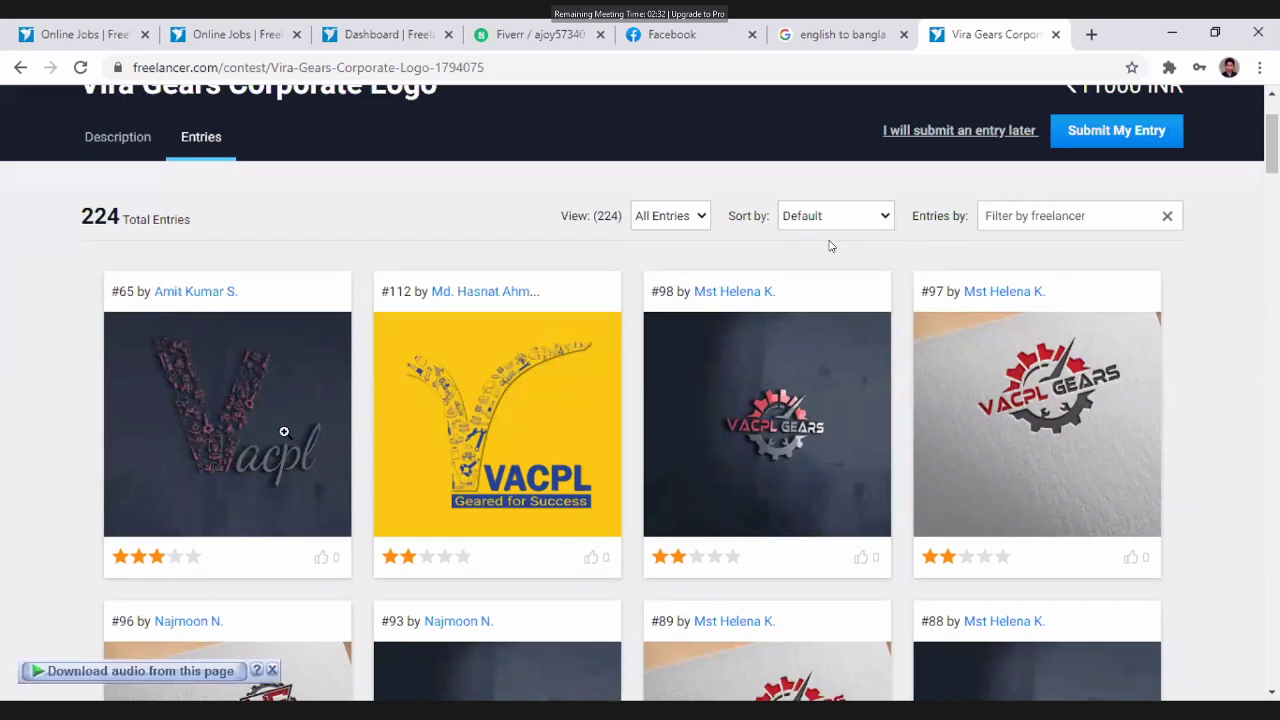
- Look over the top-rated Vira Gears entries again and dismiss the Minecraft server logo project notification
{"action": "scroll", "coordinate": [284, 431], "scroll_direction": "down", "scroll_amount": 2}
{"action": "scroll", "coordinate": [289, 406], "scroll_direction": "up", "scroll_amount": 2}
{"action": "scroll", "coordinate": [294, 448], "scroll_direction": "down", "scroll_amount": 1}
{"action": "scroll", "coordinate": [280, 371], "scroll_direction": "up", "scroll_amount": 2}
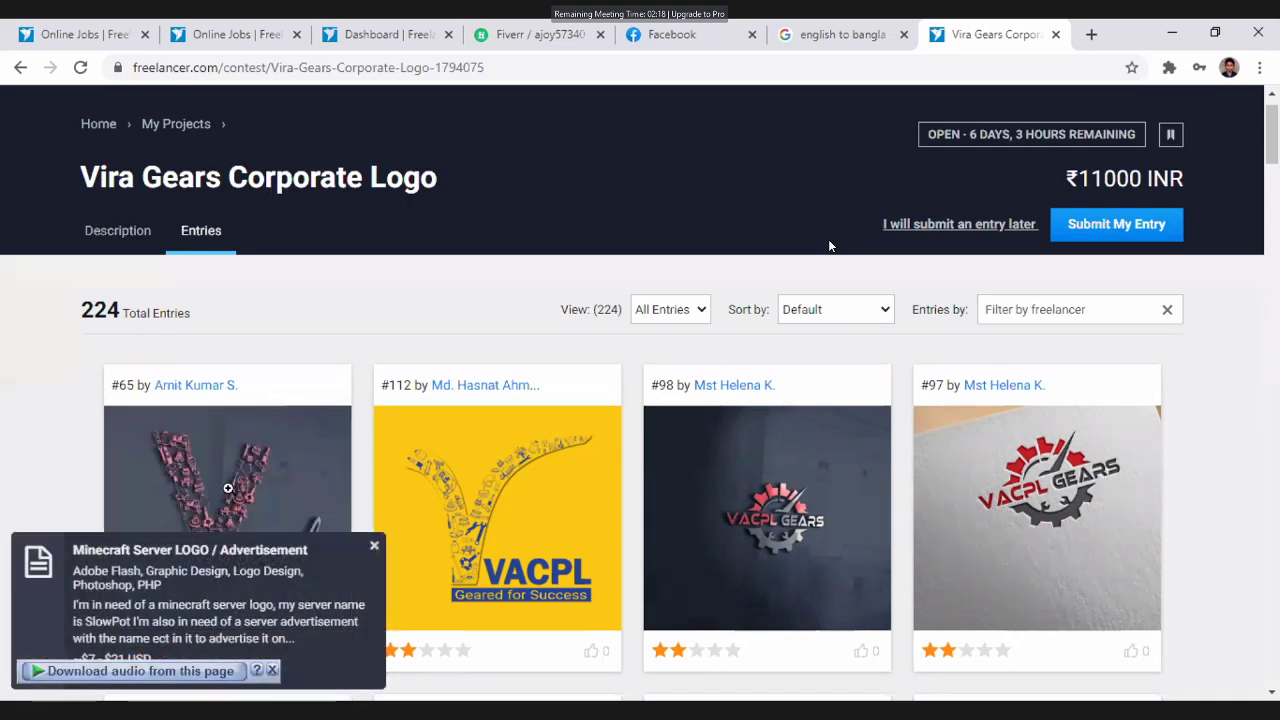
{"action": "left_click", "coordinate": [375, 548]}
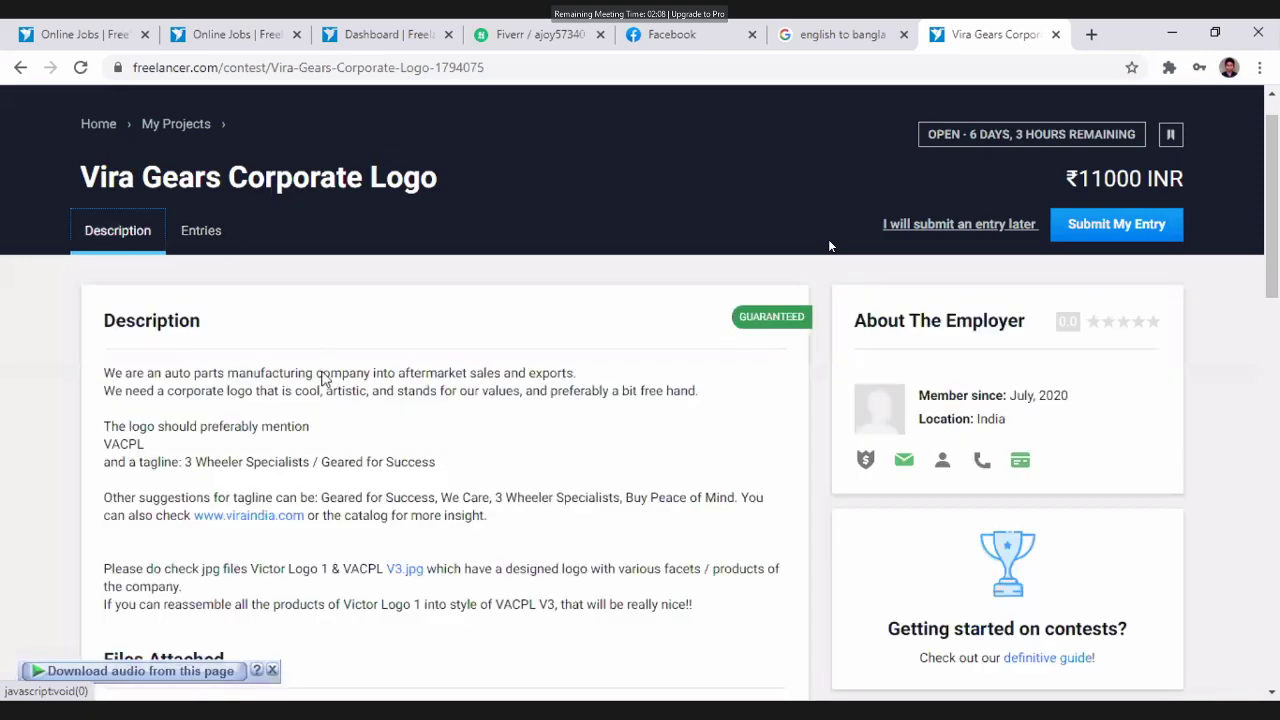
- From the contest description, open the attached Catalogue VACPL Jun-2020.pdf and examine its cover page
{"action": "scroll", "coordinate": [349, 343], "scroll_direction": "down", "scroll_amount": 4}
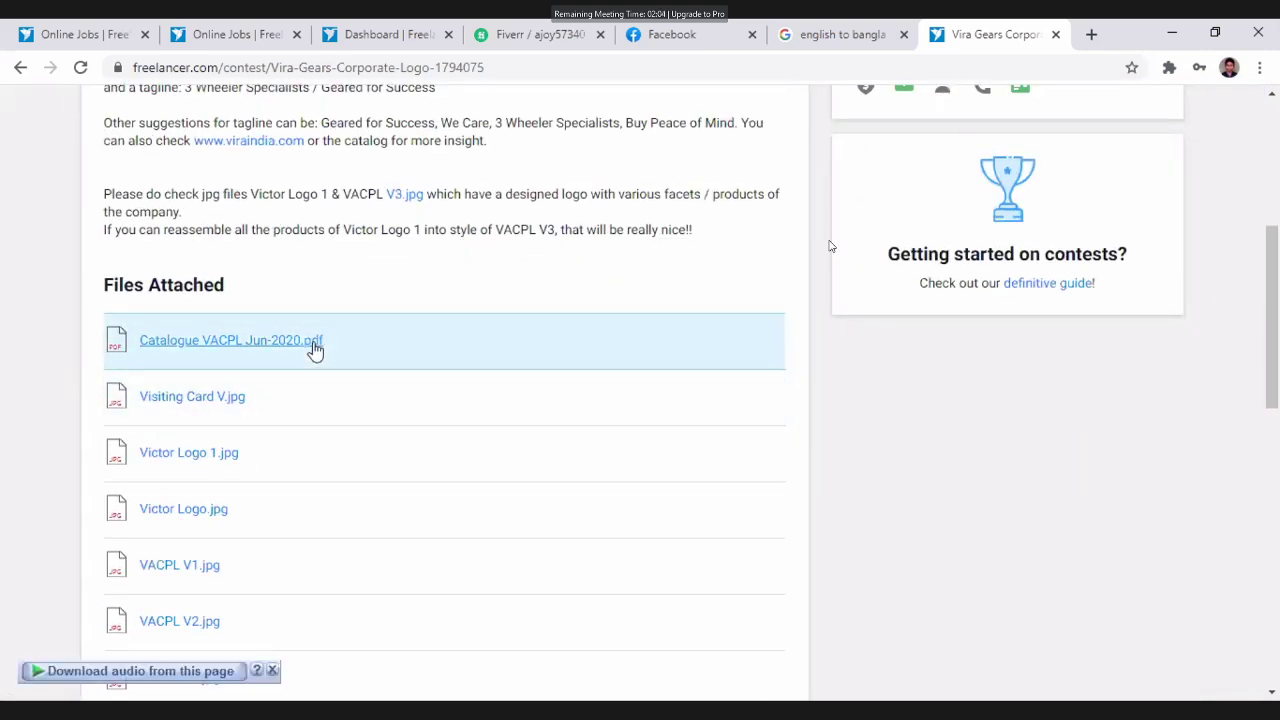
{"action": "left_click", "coordinate": [313, 347]}
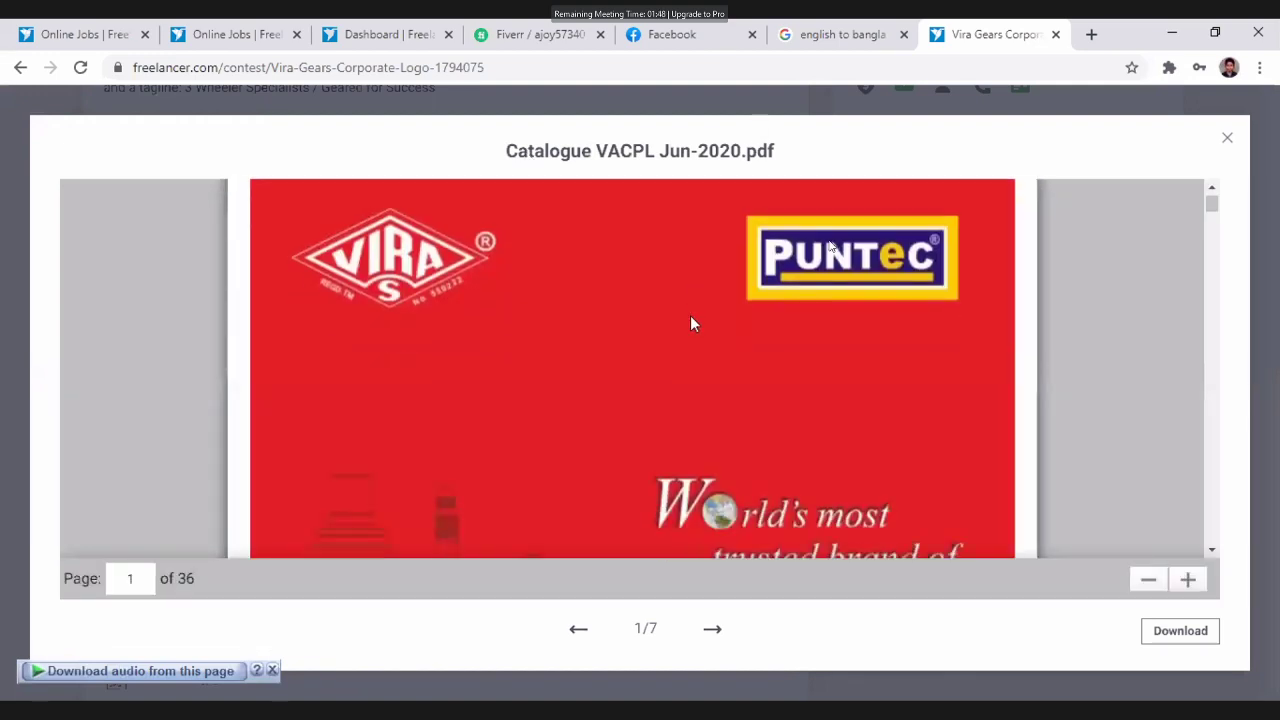
{"action": "scroll", "coordinate": [690, 318], "scroll_direction": "down", "scroll_amount": 2}
{"action": "scroll", "coordinate": [690, 318], "scroll_direction": "up", "scroll_amount": 3}
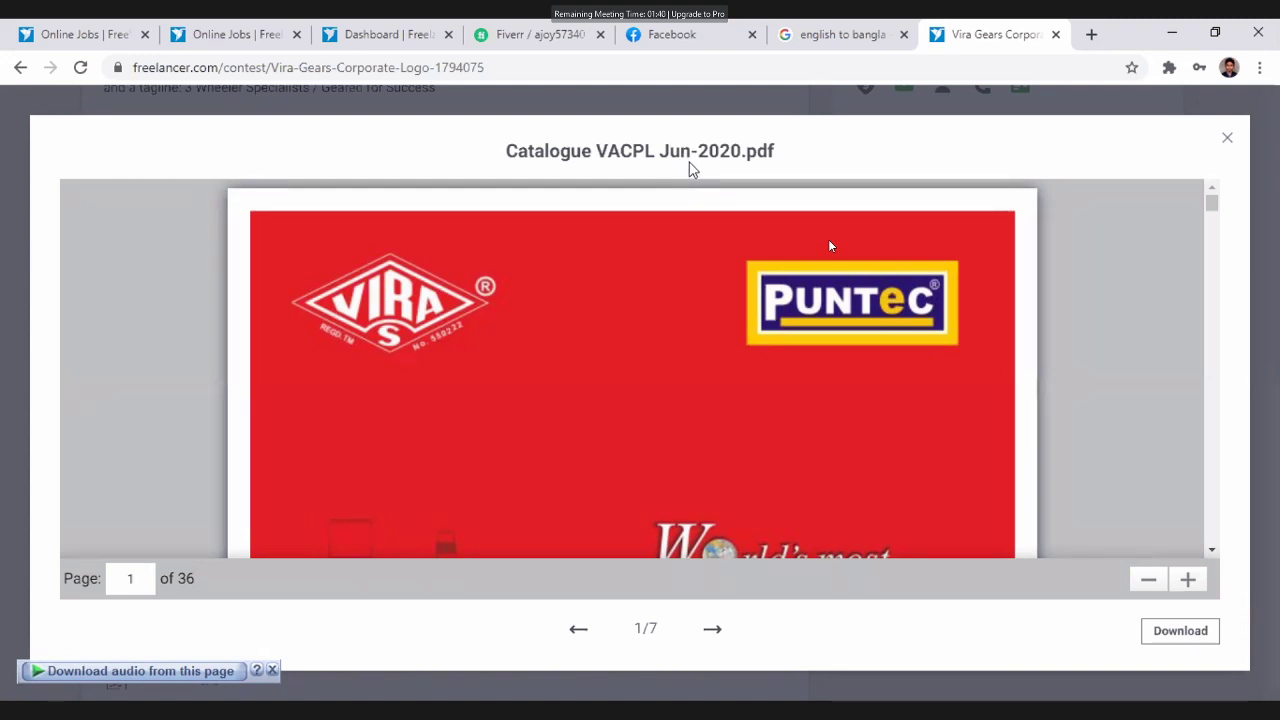
{"action": "scroll", "coordinate": [590, 270], "scroll_direction": "down", "scroll_amount": 5}
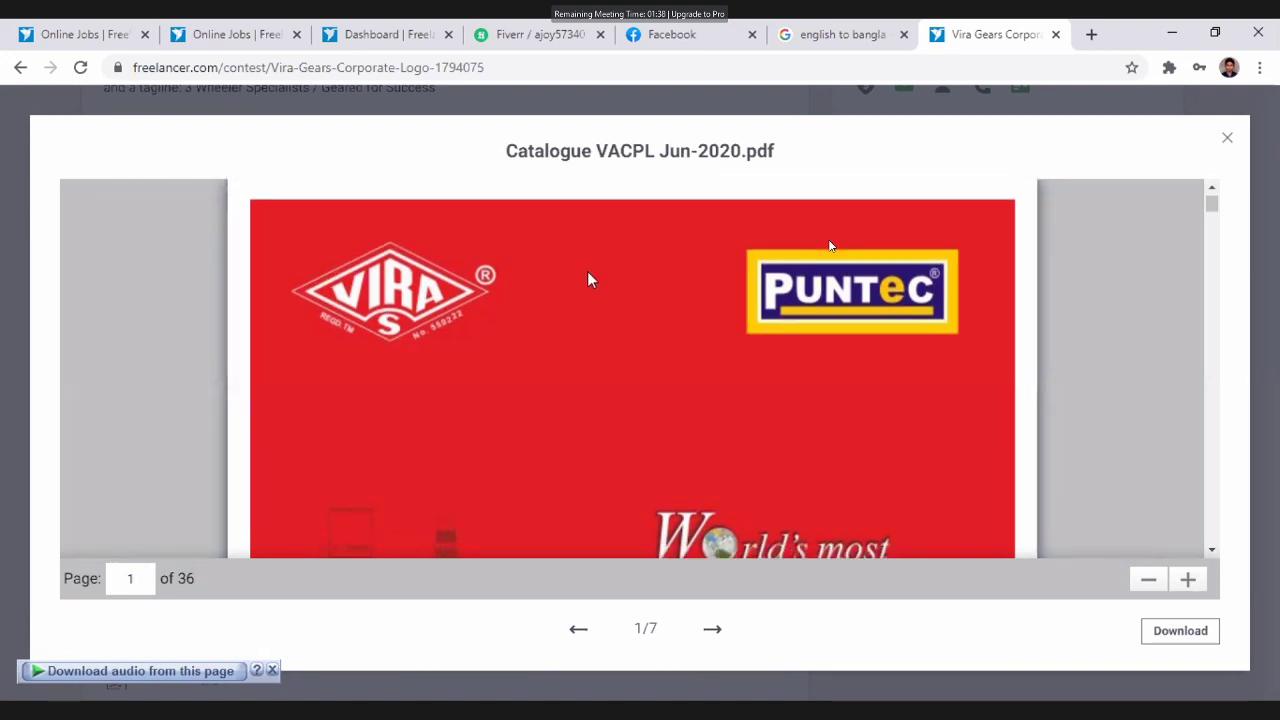
{"action": "scroll", "coordinate": [597, 295], "scroll_direction": "down", "scroll_amount": 1}
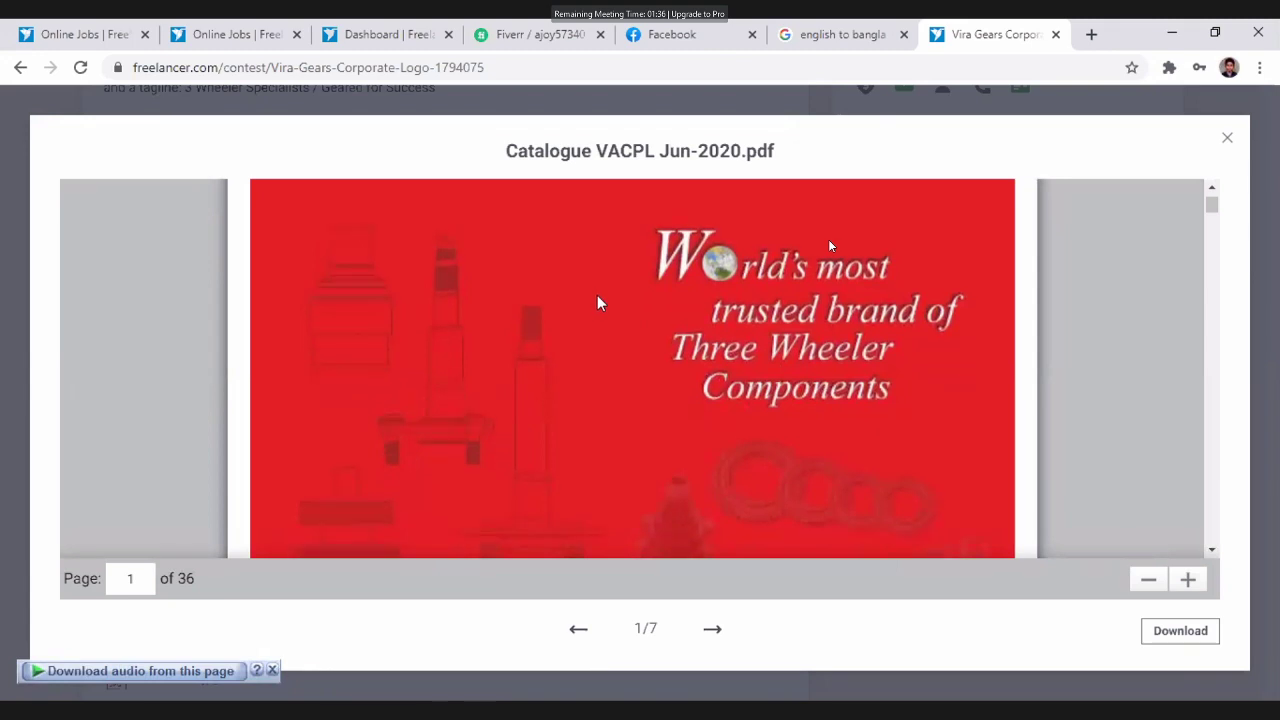
{"action": "scroll", "coordinate": [597, 296], "scroll_direction": "up", "scroll_amount": 1}
{"action": "scroll", "coordinate": [597, 297], "scroll_direction": "down", "scroll_amount": 5}
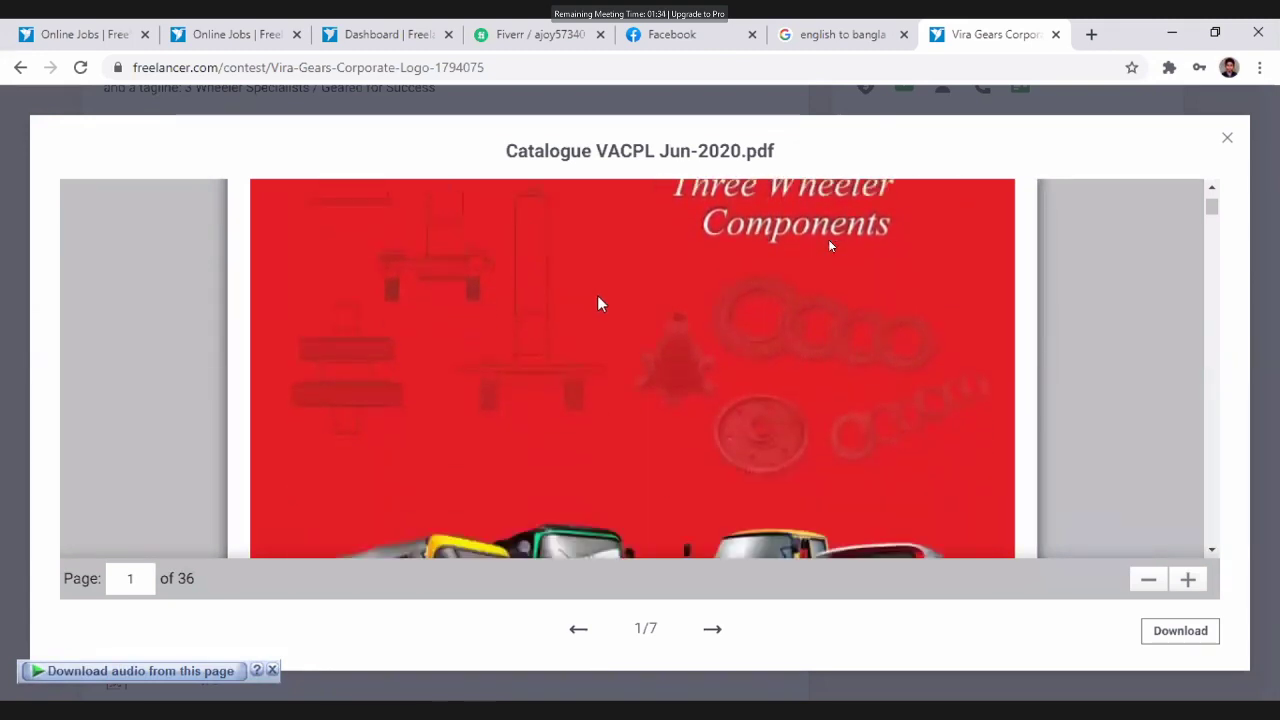
{"action": "scroll", "coordinate": [597, 302], "scroll_direction": "down", "scroll_amount": 3}
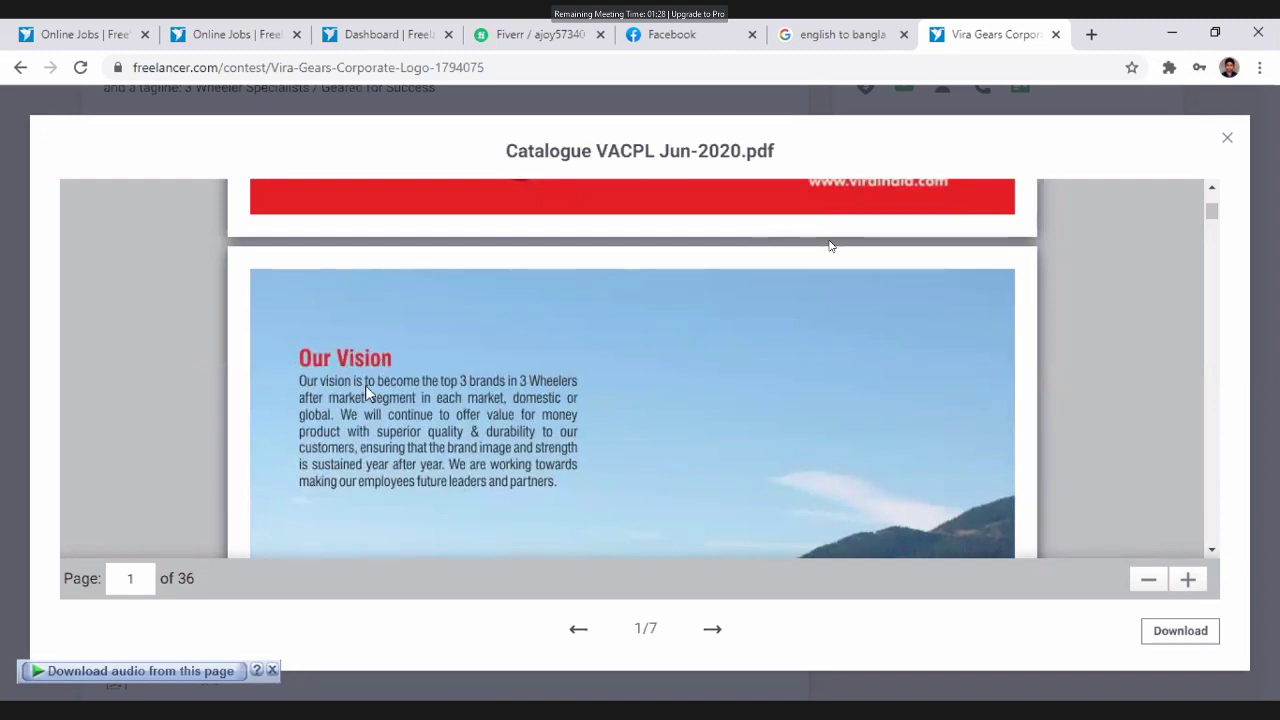
- Read the Our Vision and Our Mission texts on page 2 of the catalogue
{"action": "scroll", "coordinate": [455, 410], "scroll_direction": "down", "scroll_amount": 1}
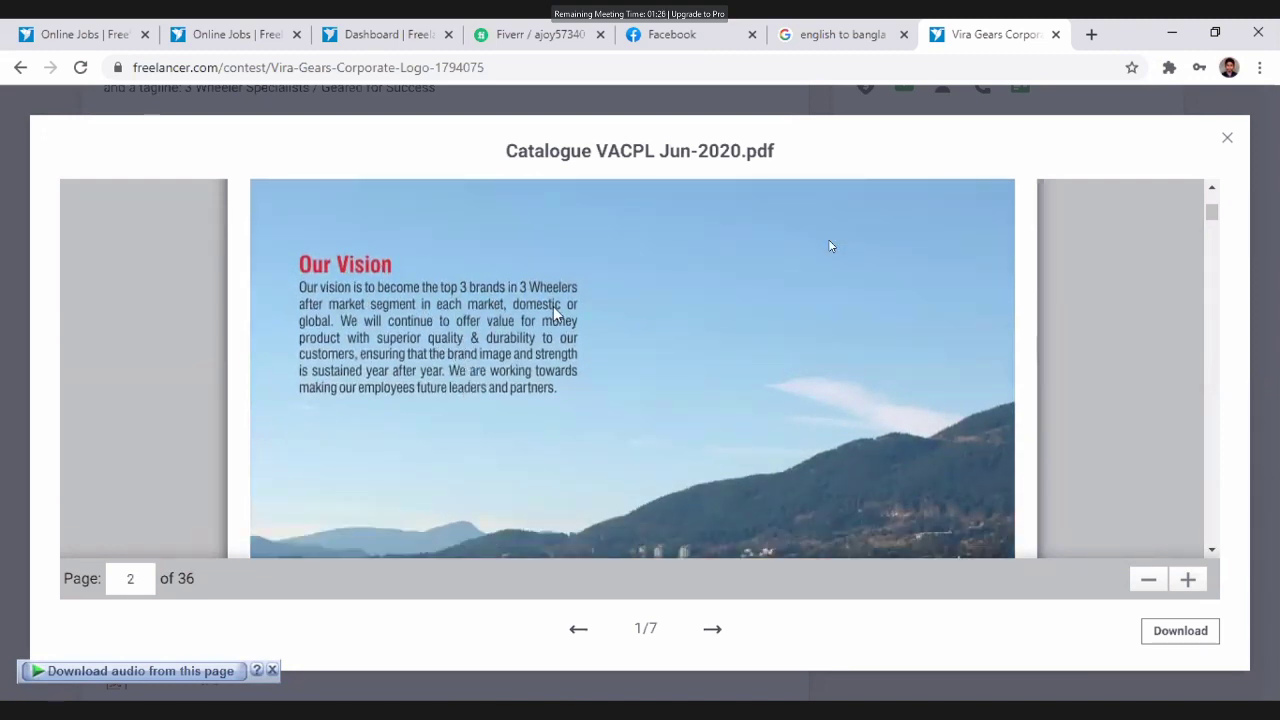
{"action": "scroll", "coordinate": [651, 321], "scroll_direction": "down", "scroll_amount": 1}
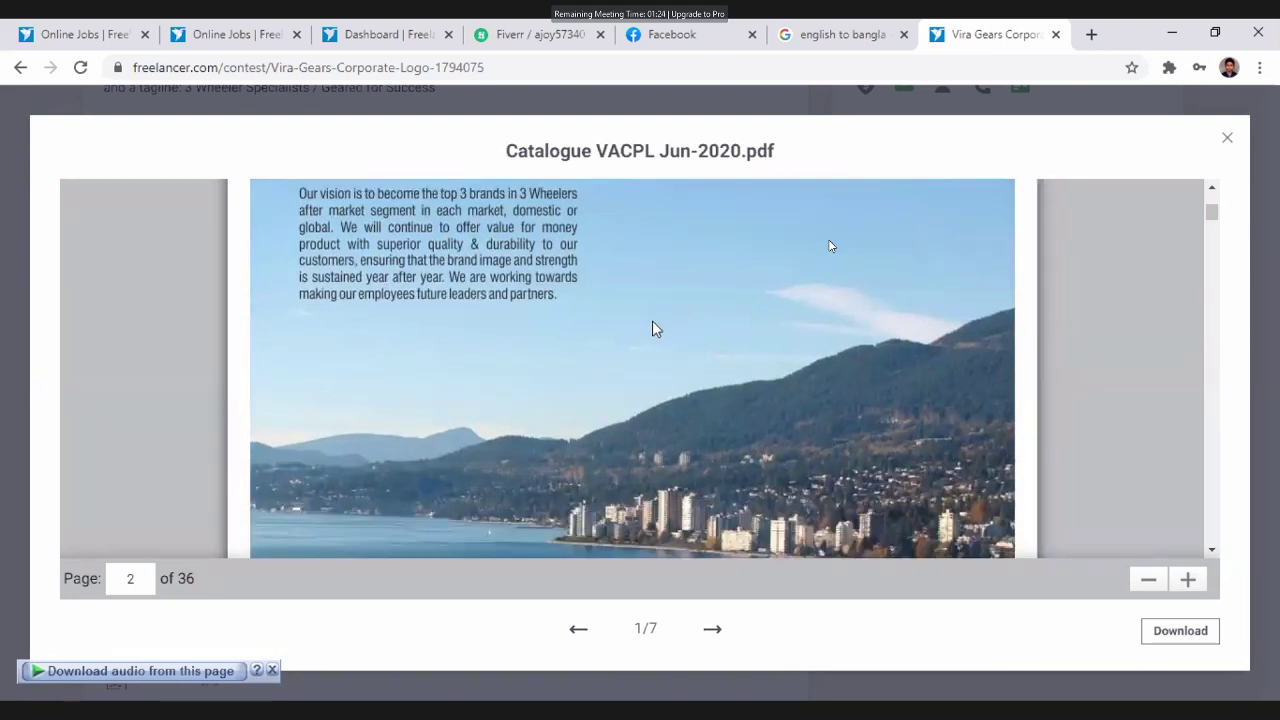
{"action": "scroll", "coordinate": [591, 322], "scroll_direction": "up", "scroll_amount": 1}
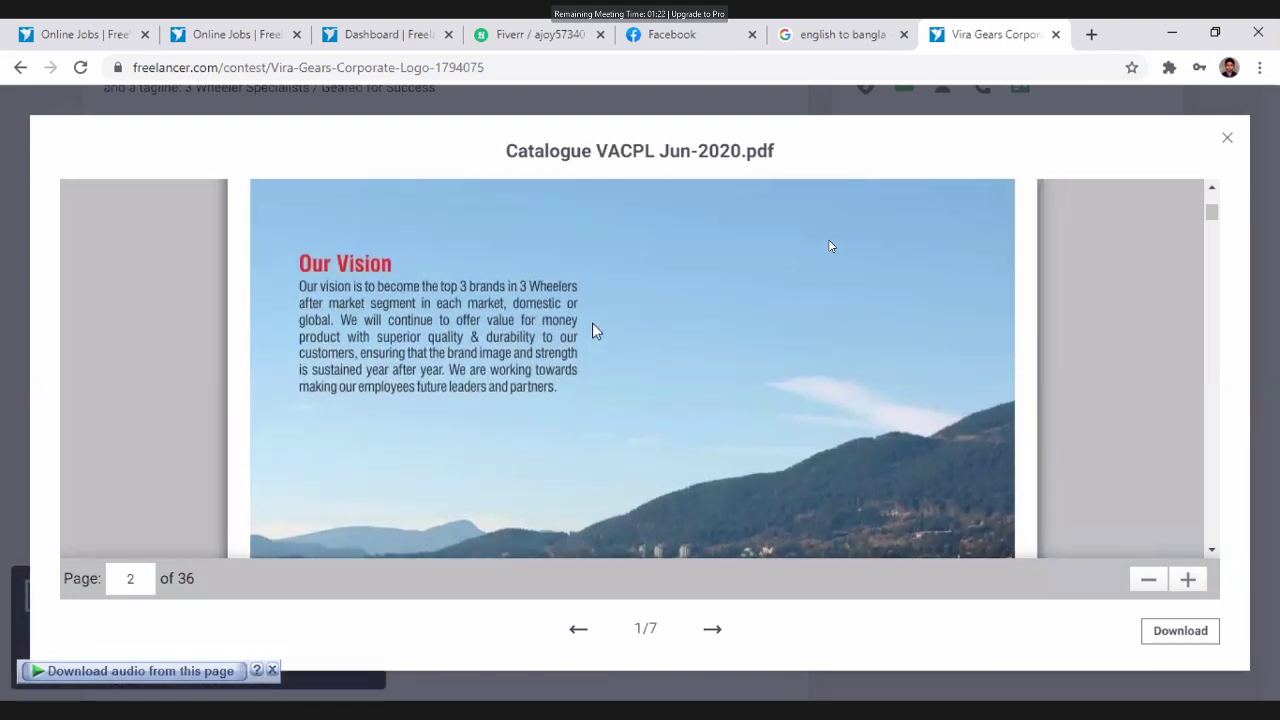
{"action": "scroll", "coordinate": [594, 330], "scroll_direction": "down", "scroll_amount": 4}
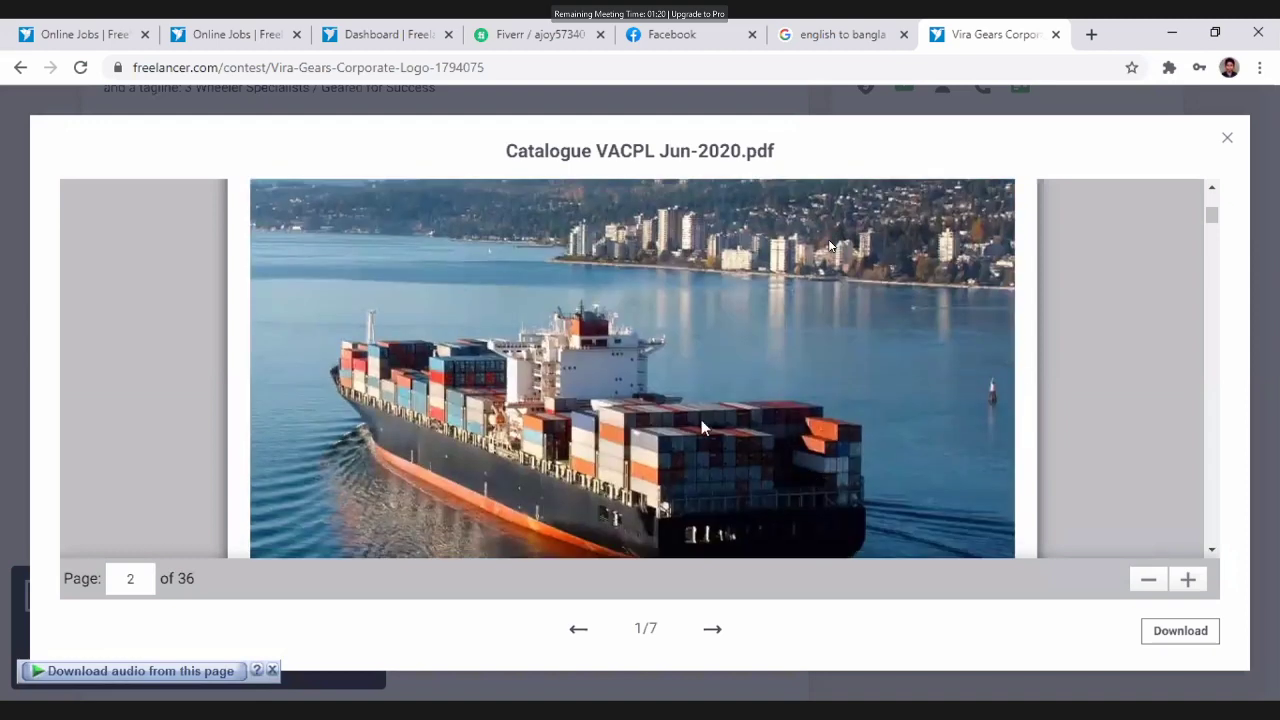
{"action": "scroll", "coordinate": [745, 378], "scroll_direction": "down", "scroll_amount": 2}
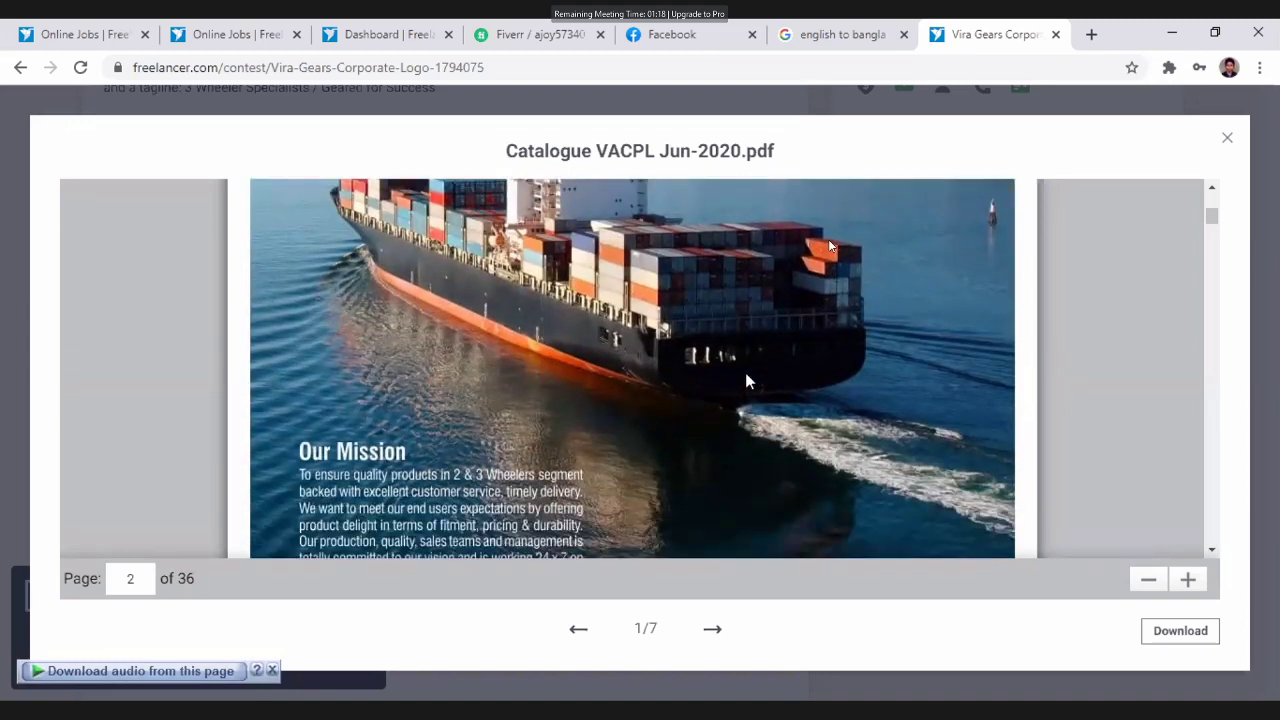
{"action": "scroll", "coordinate": [745, 380], "scroll_direction": "down", "scroll_amount": 4}
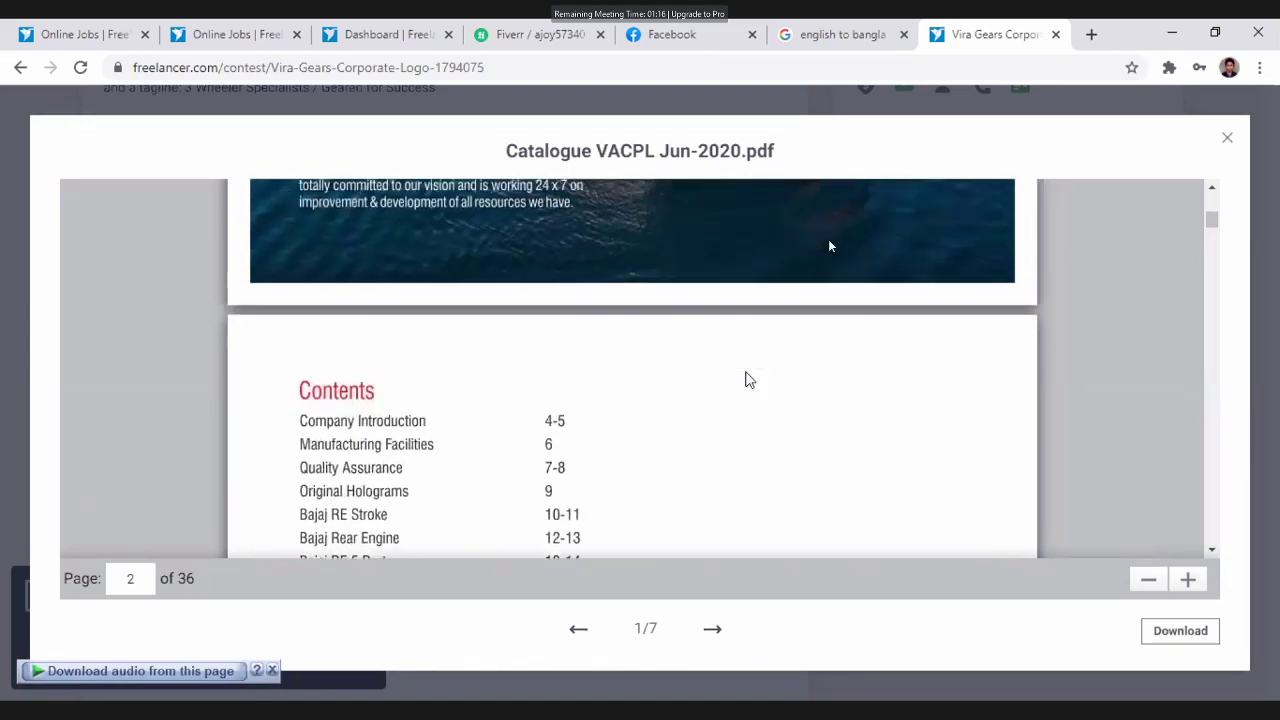
{"action": "scroll", "coordinate": [745, 380], "scroll_direction": "up", "scroll_amount": 3}
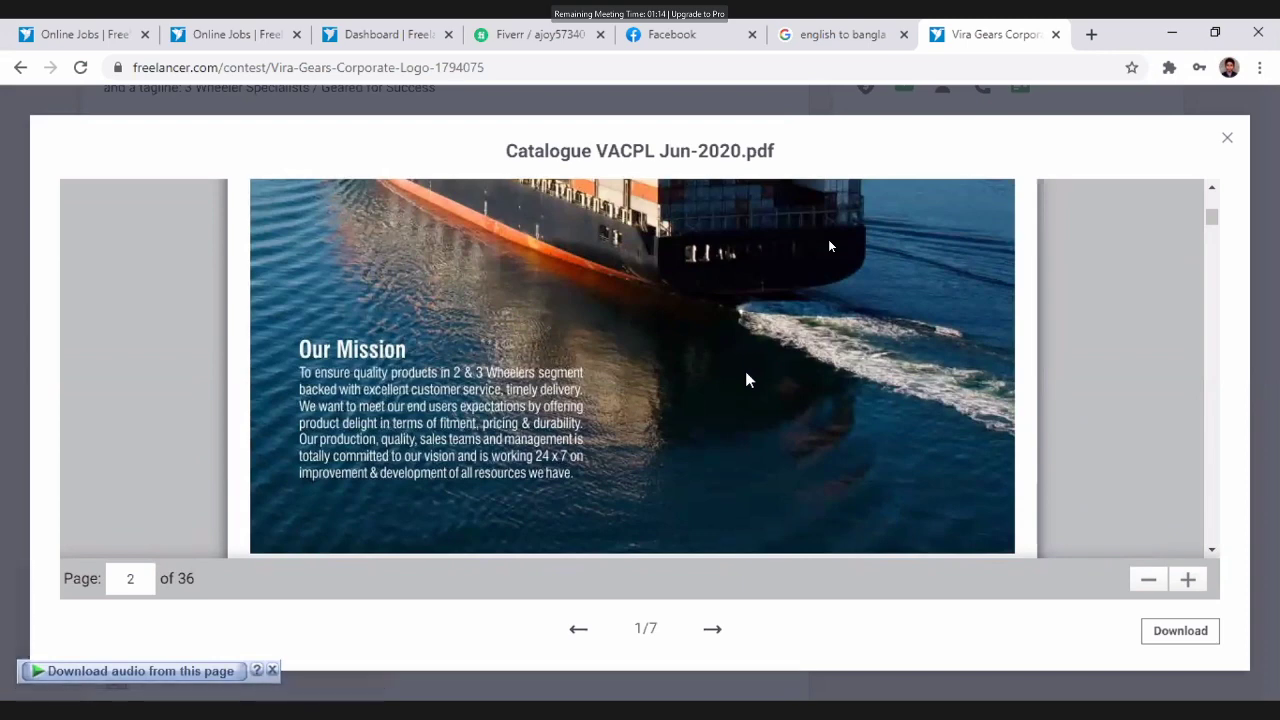
{"action": "scroll", "coordinate": [748, 380], "scroll_direction": "down", "scroll_amount": 1}
{"action": "scroll", "coordinate": [747, 379], "scroll_direction": "down", "scroll_amount": 1}
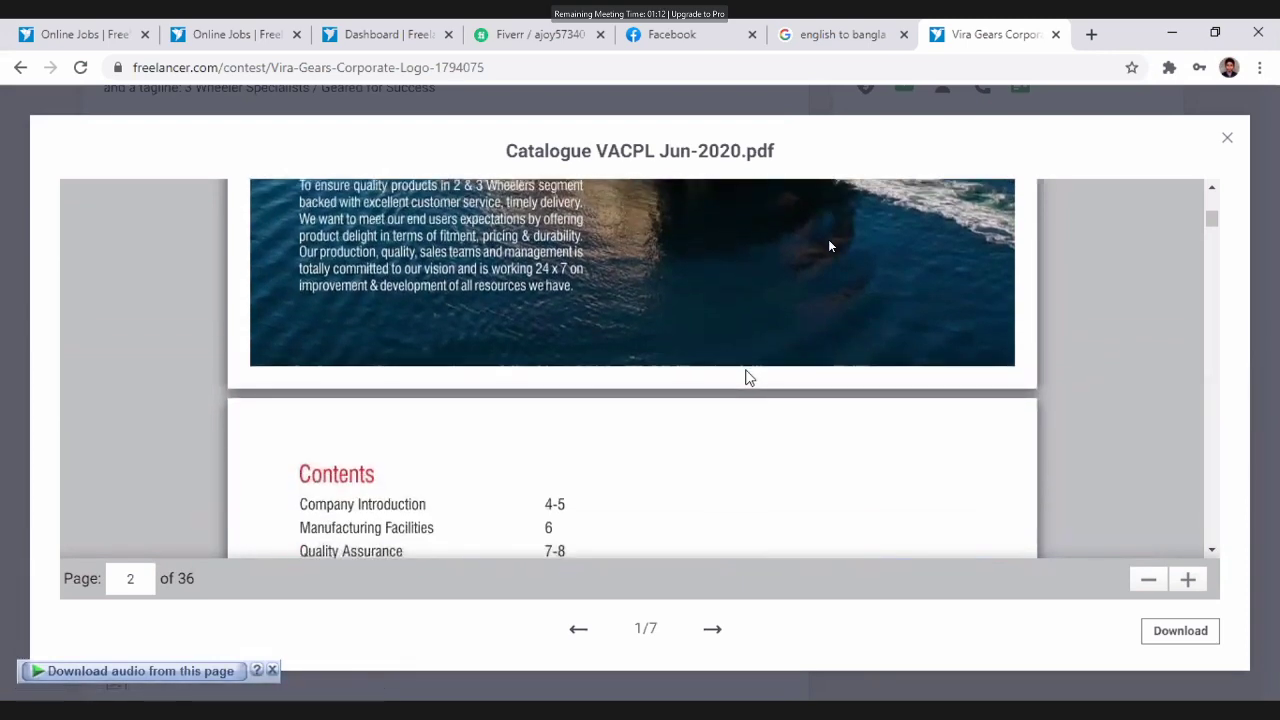
{"action": "scroll", "coordinate": [747, 379], "scroll_direction": "up", "scroll_amount": 1}
{"action": "scroll", "coordinate": [747, 378], "scroll_direction": "up", "scroll_amount": 4}
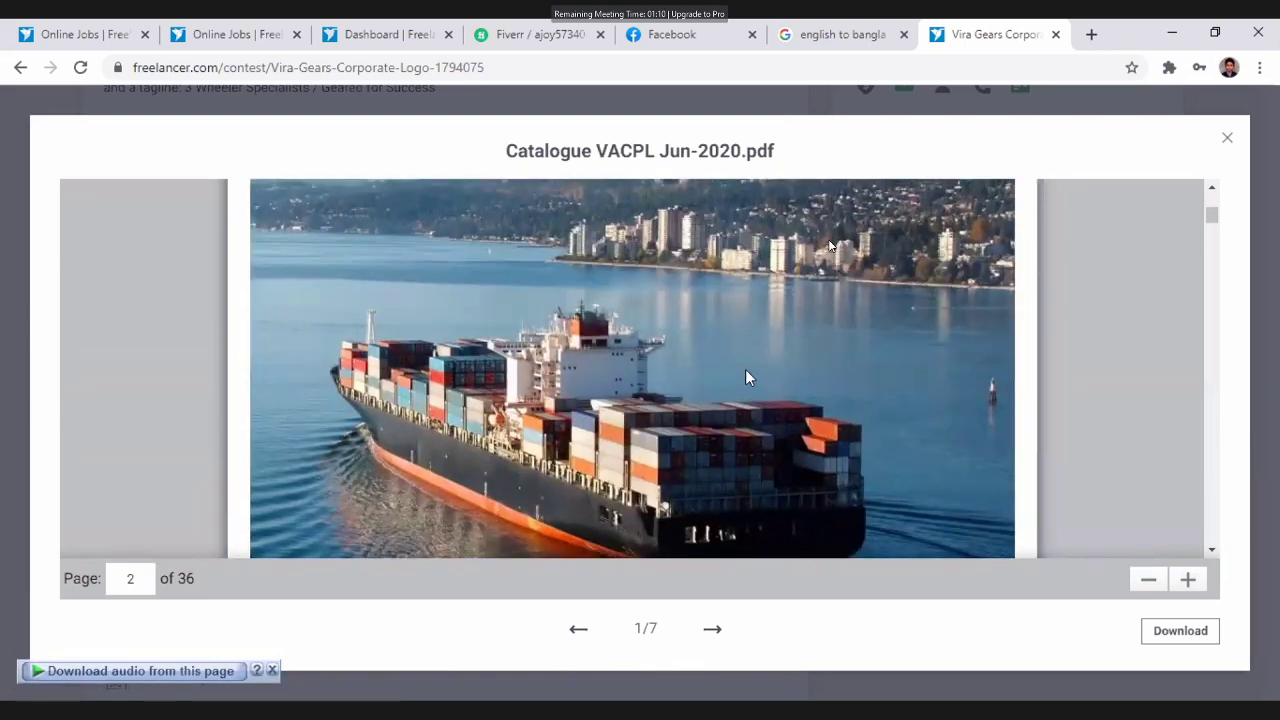
- Examine the contents list and the three wheeler parts banner on page 3 of the catalogue
{"action": "scroll", "coordinate": [747, 378], "scroll_direction": "down", "scroll_amount": 2}
{"action": "scroll", "coordinate": [748, 370], "scroll_direction": "down", "scroll_amount": 11}
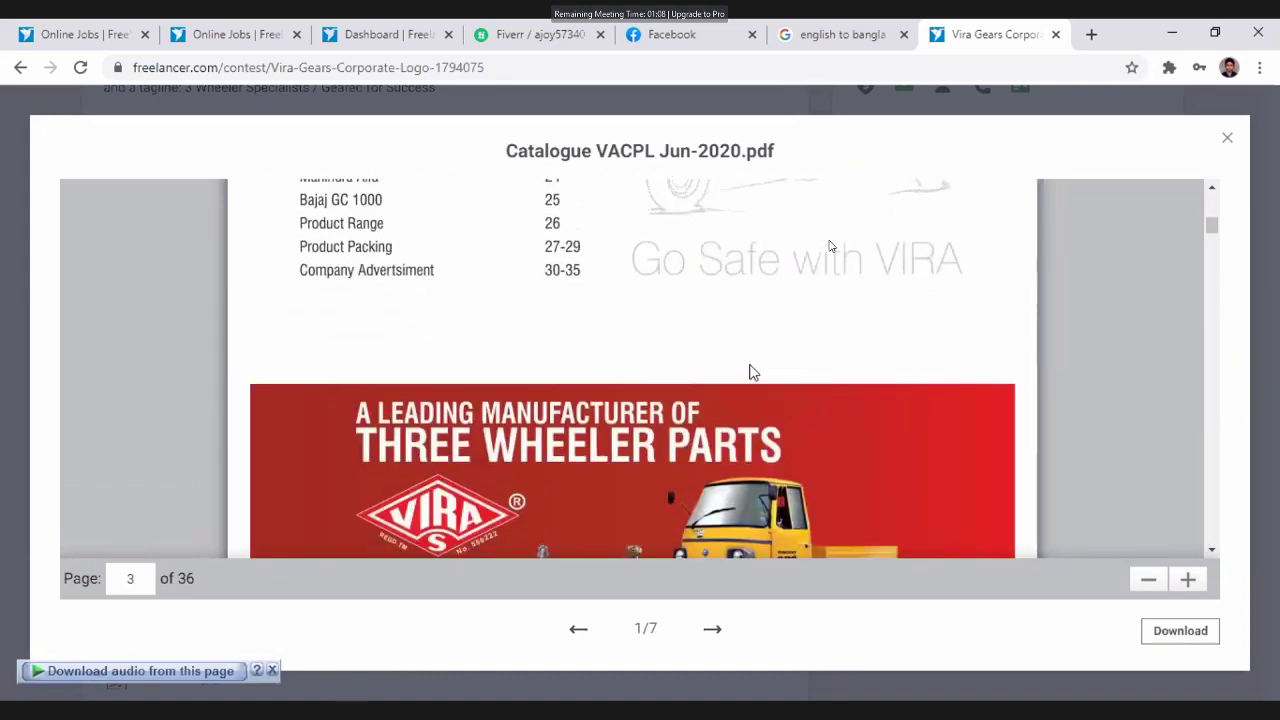
{"action": "scroll", "coordinate": [750, 371], "scroll_direction": "up", "scroll_amount": 5}
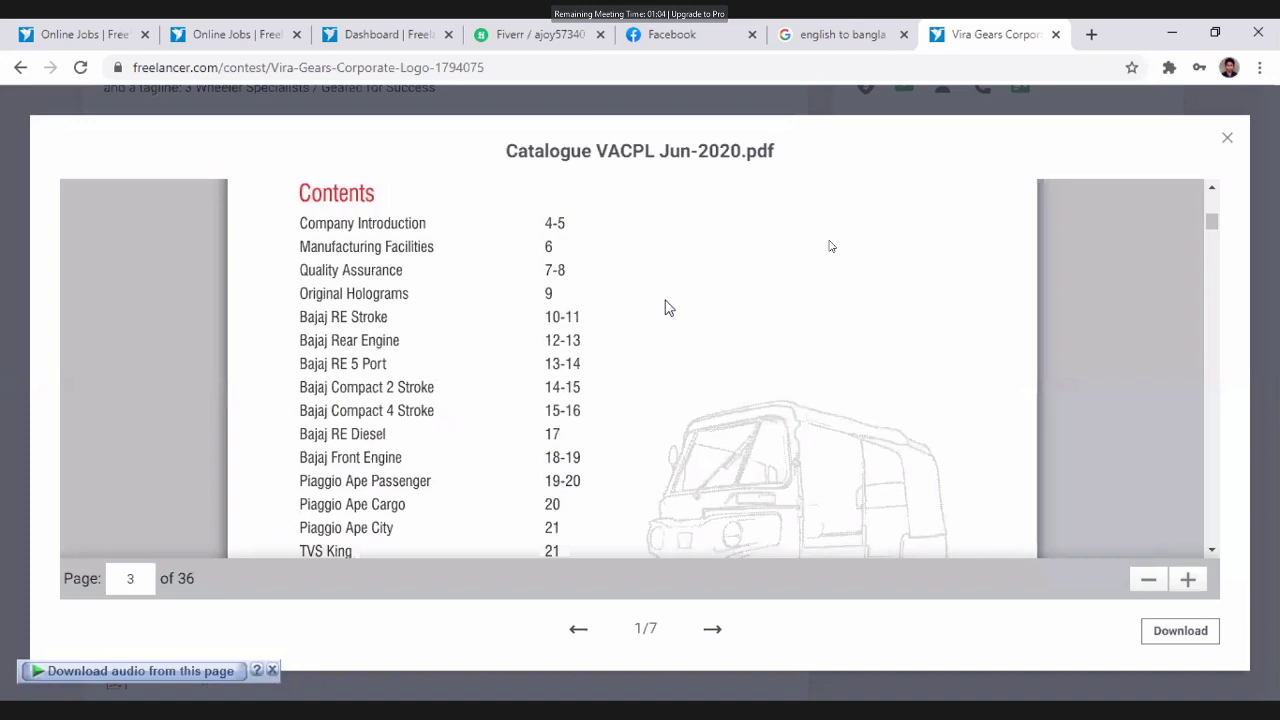
{"action": "scroll", "coordinate": [668, 308], "scroll_direction": "down", "scroll_amount": 6}
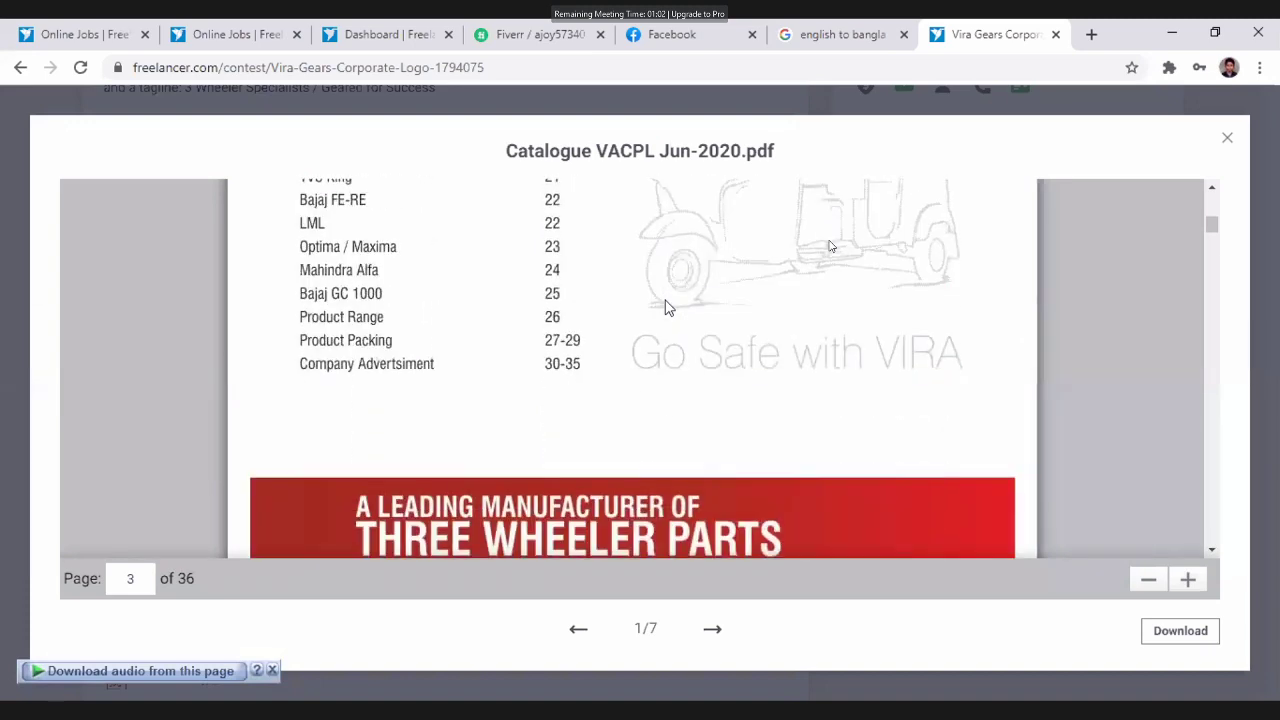
{"action": "scroll", "coordinate": [666, 300], "scroll_direction": "down", "scroll_amount": 7}
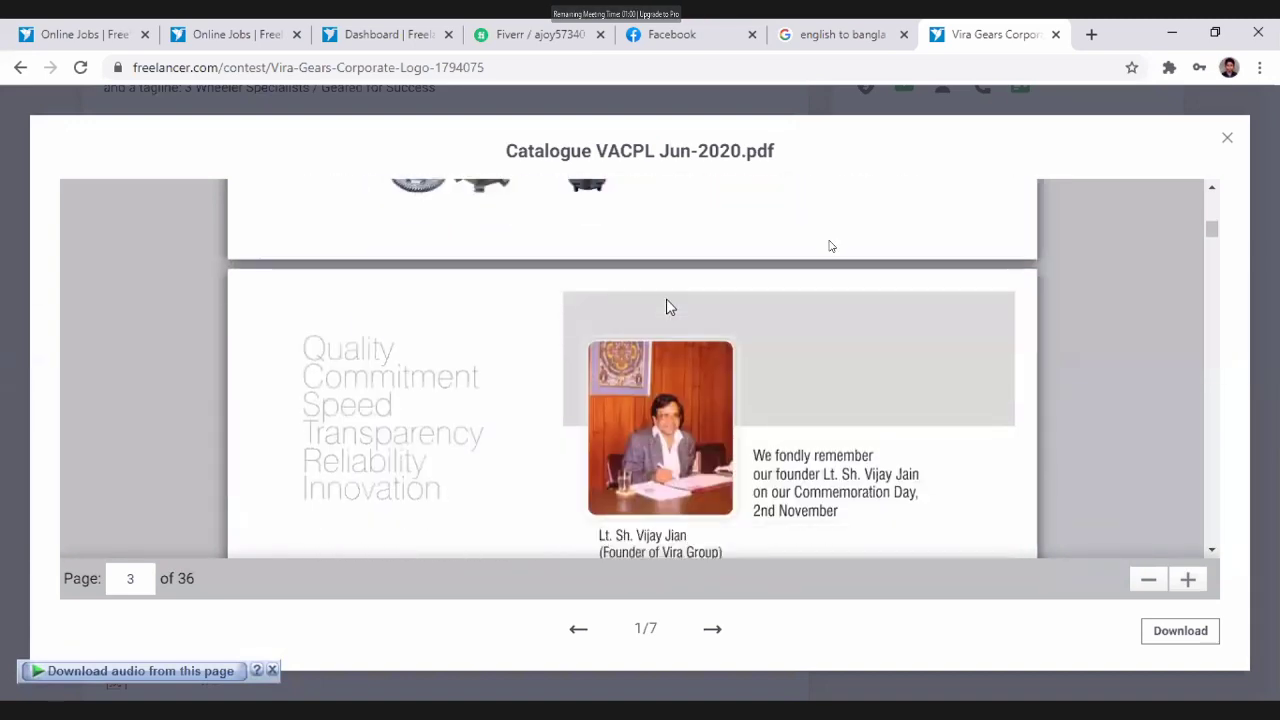
- Read the managing director's message on page 4 of the catalogue
{"action": "scroll", "coordinate": [668, 300], "scroll_direction": "down", "scroll_amount": 4}
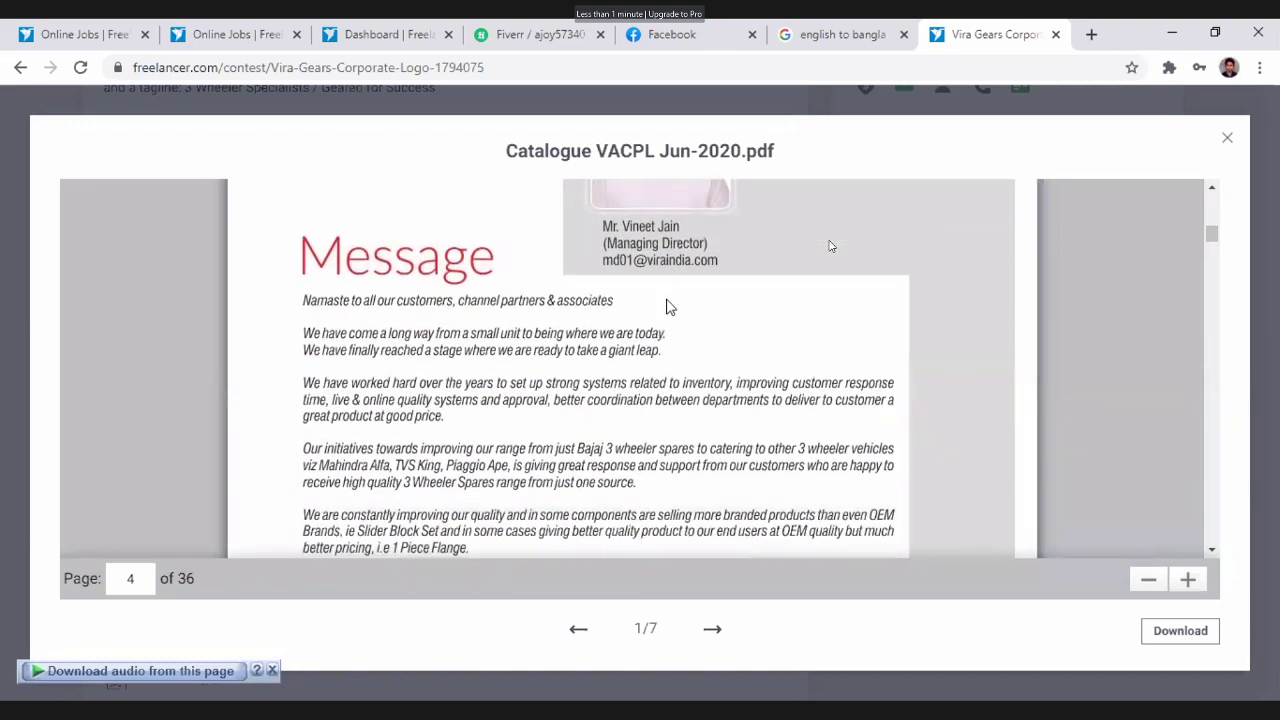
{"action": "scroll", "coordinate": [683, 310], "scroll_direction": "up", "scroll_amount": 5}
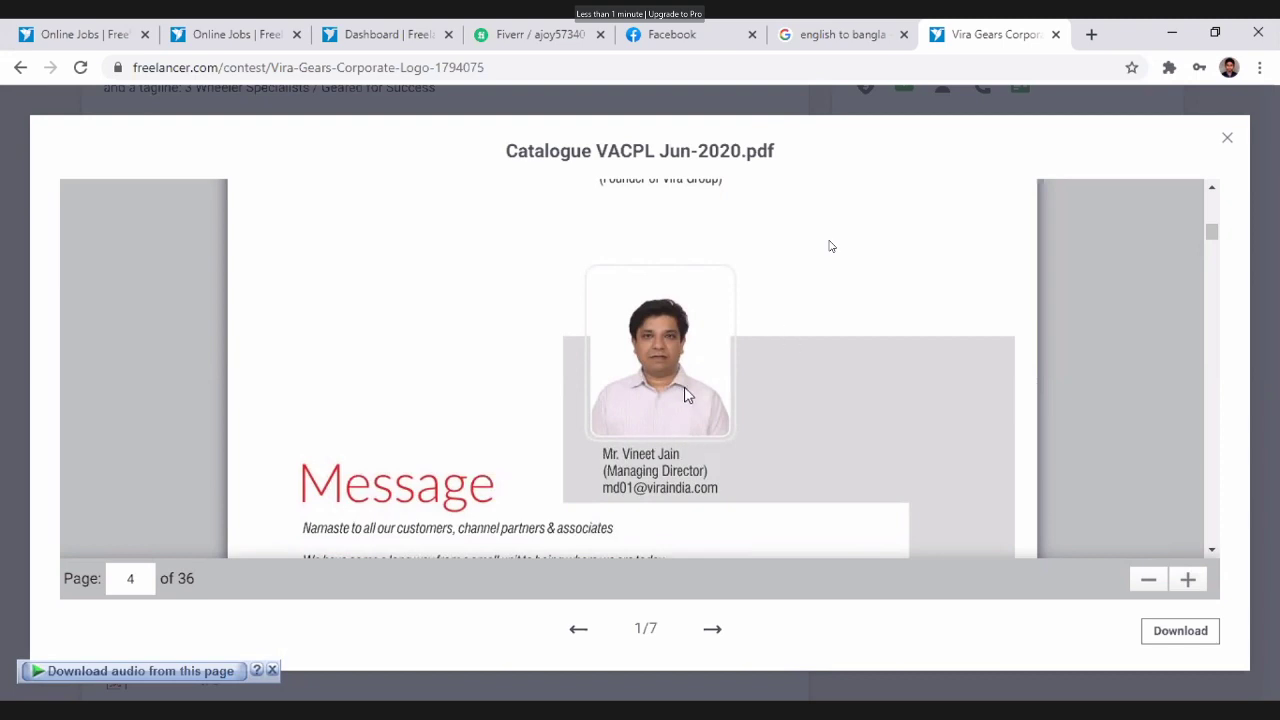
{"action": "scroll", "coordinate": [696, 386], "scroll_direction": "down", "scroll_amount": 1}
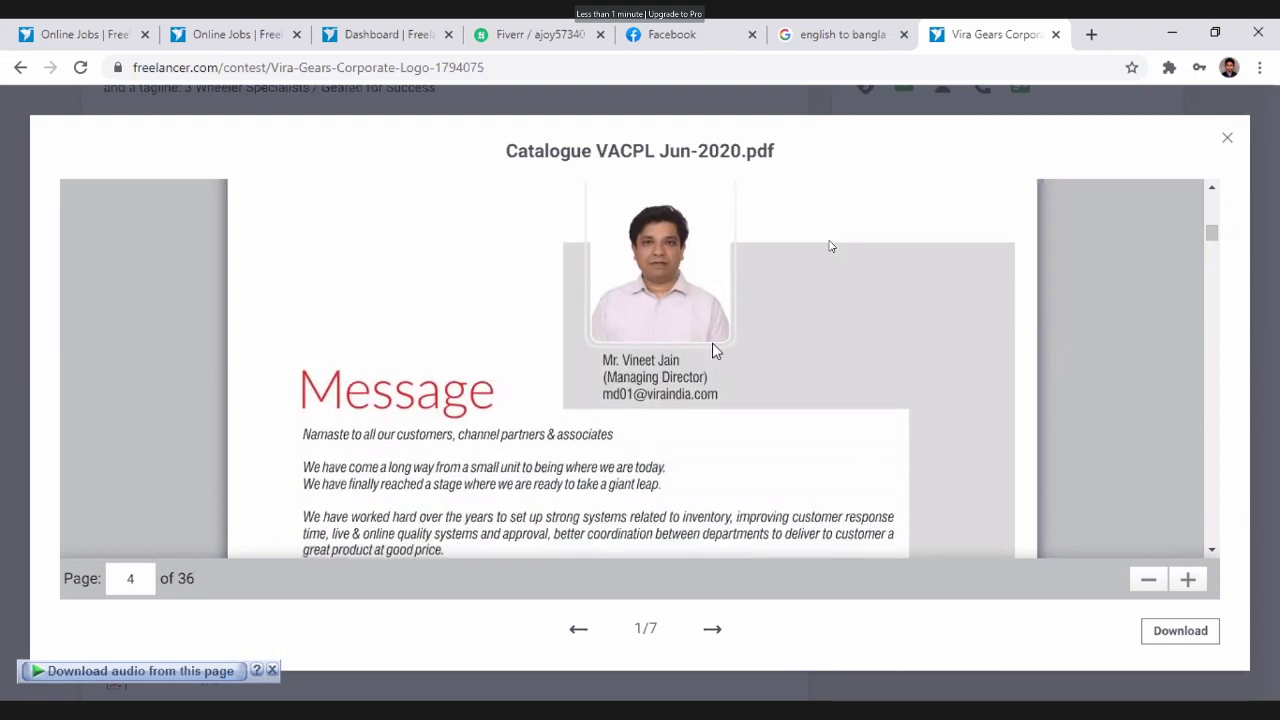
{"action": "scroll", "coordinate": [716, 350], "scroll_direction": "down", "scroll_amount": 1}
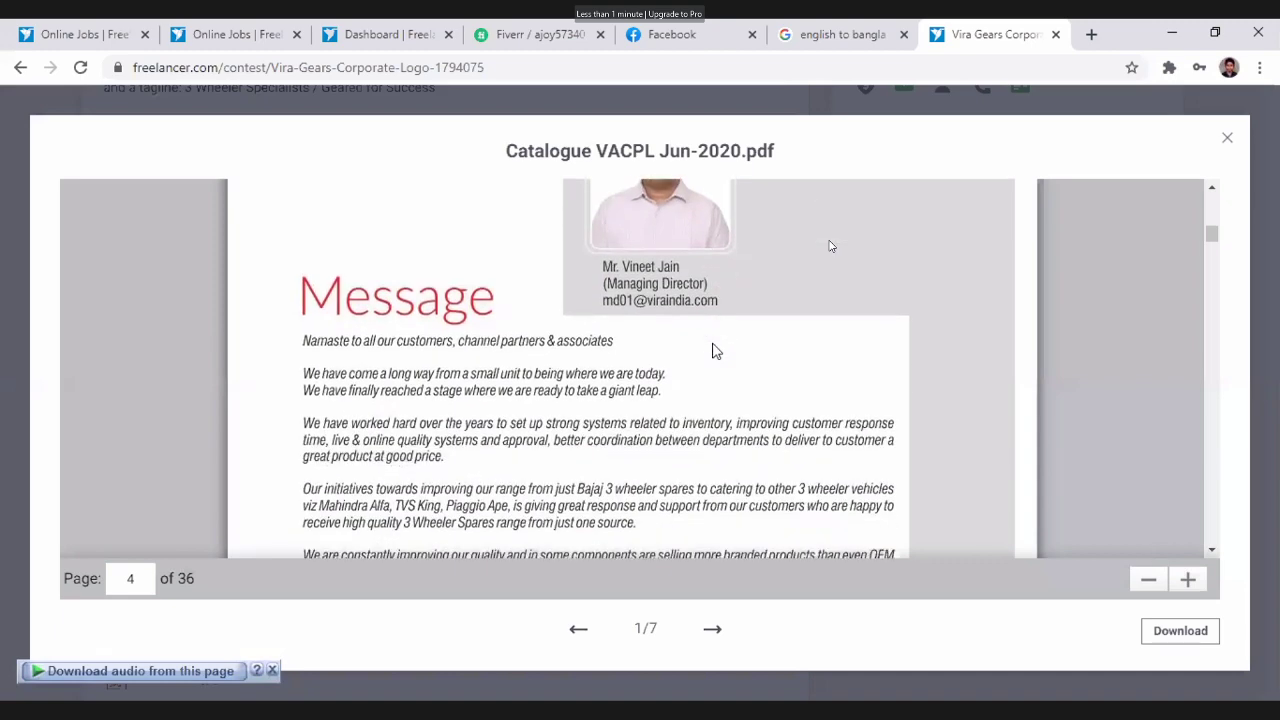
{"action": "scroll", "coordinate": [716, 350], "scroll_direction": "up", "scroll_amount": 2}
{"action": "scroll", "coordinate": [714, 344], "scroll_direction": "down", "scroll_amount": 7}
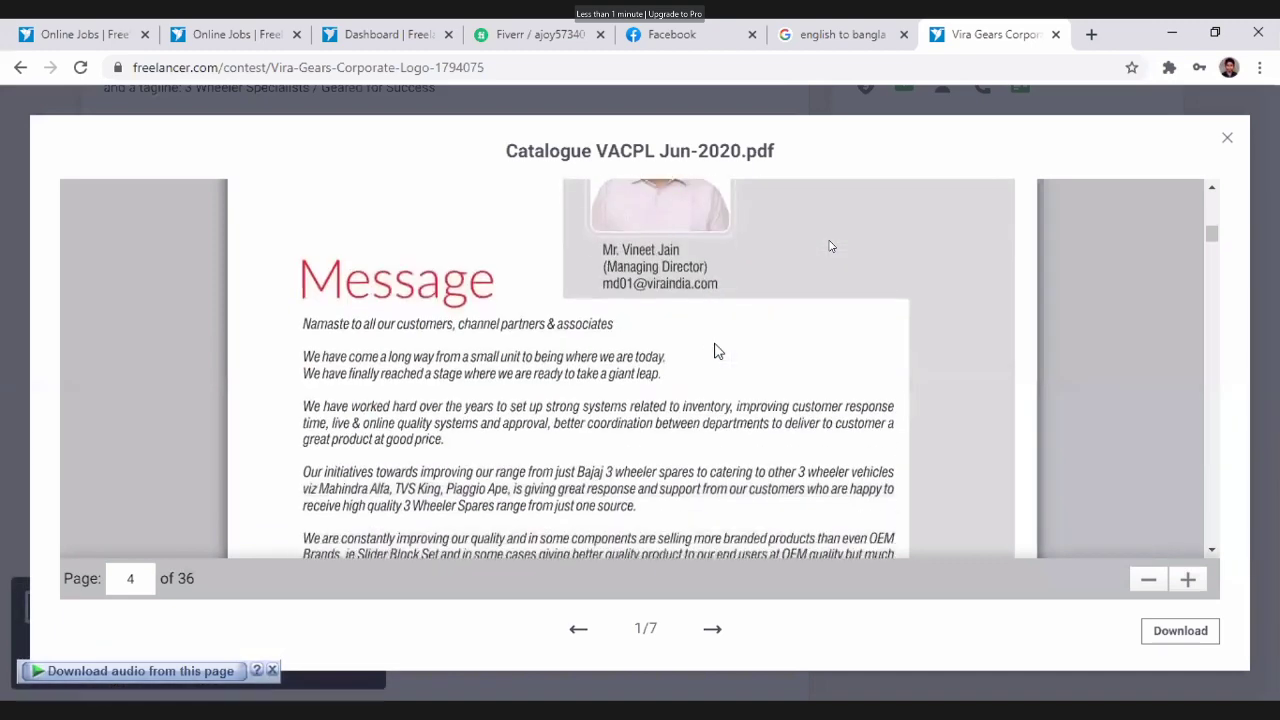
- Read the History & Philosophy section on page 5 of the catalogue through to its end
{"action": "scroll", "coordinate": [716, 349], "scroll_direction": "down", "scroll_amount": 4}
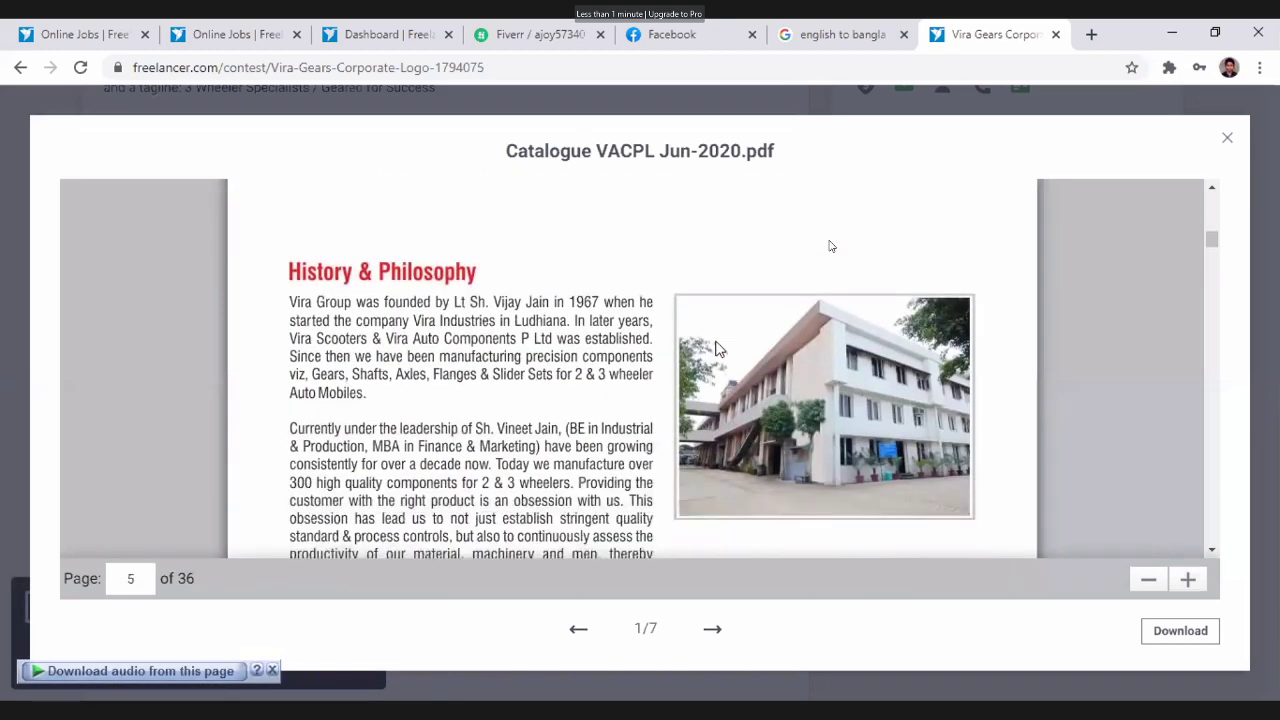
{"action": "scroll", "coordinate": [716, 349], "scroll_direction": "up", "scroll_amount": 2}
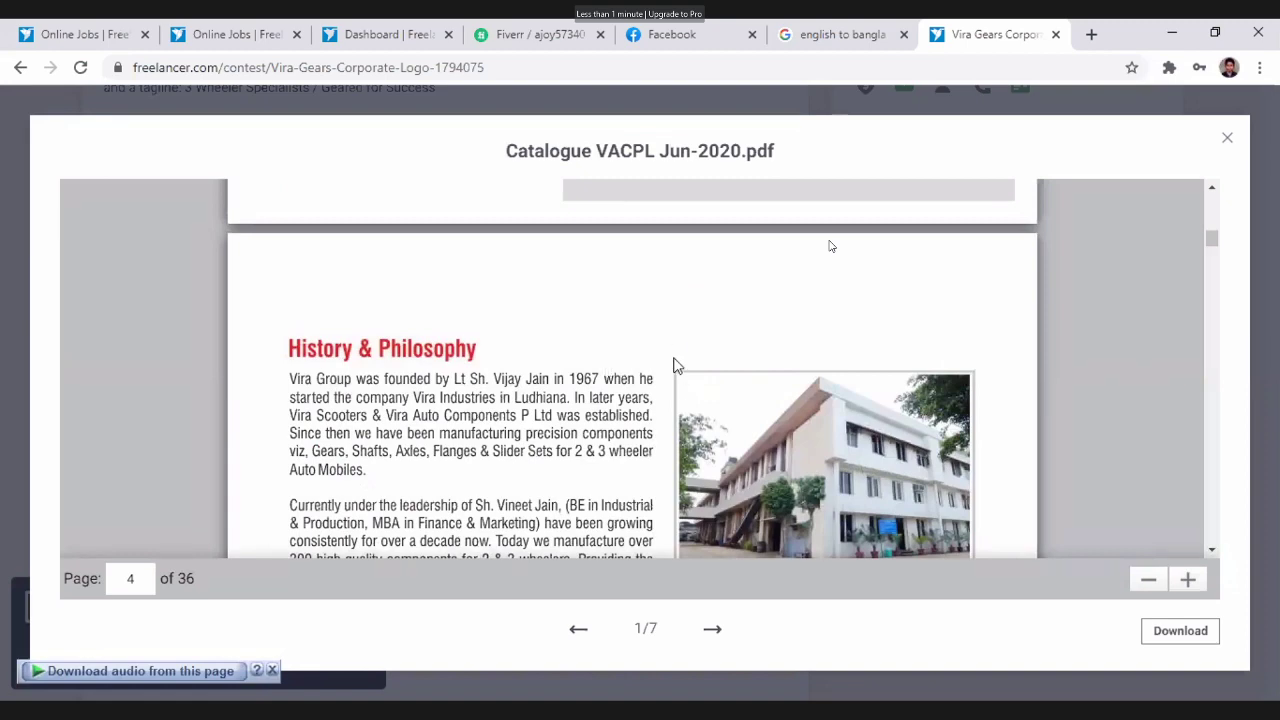
{"action": "scroll", "coordinate": [711, 350], "scroll_direction": "down", "scroll_amount": 2}
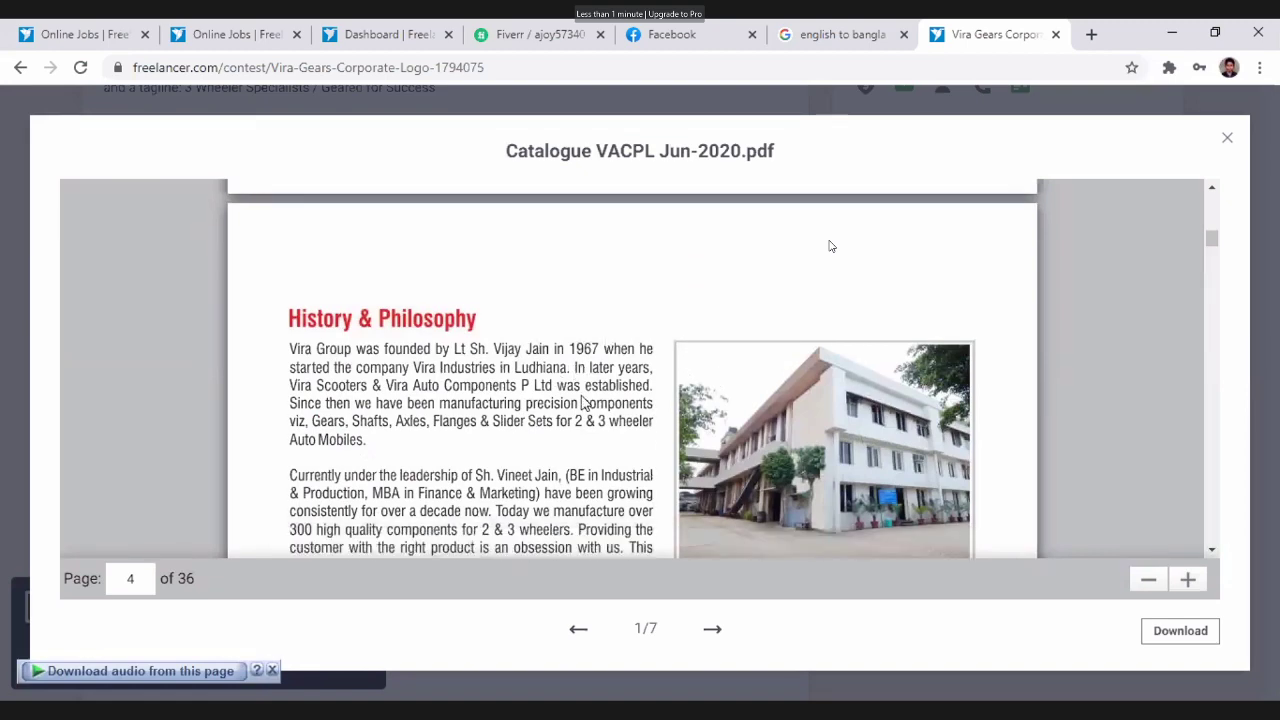
{"action": "scroll", "coordinate": [711, 352], "scroll_direction": "down", "scroll_amount": 6}
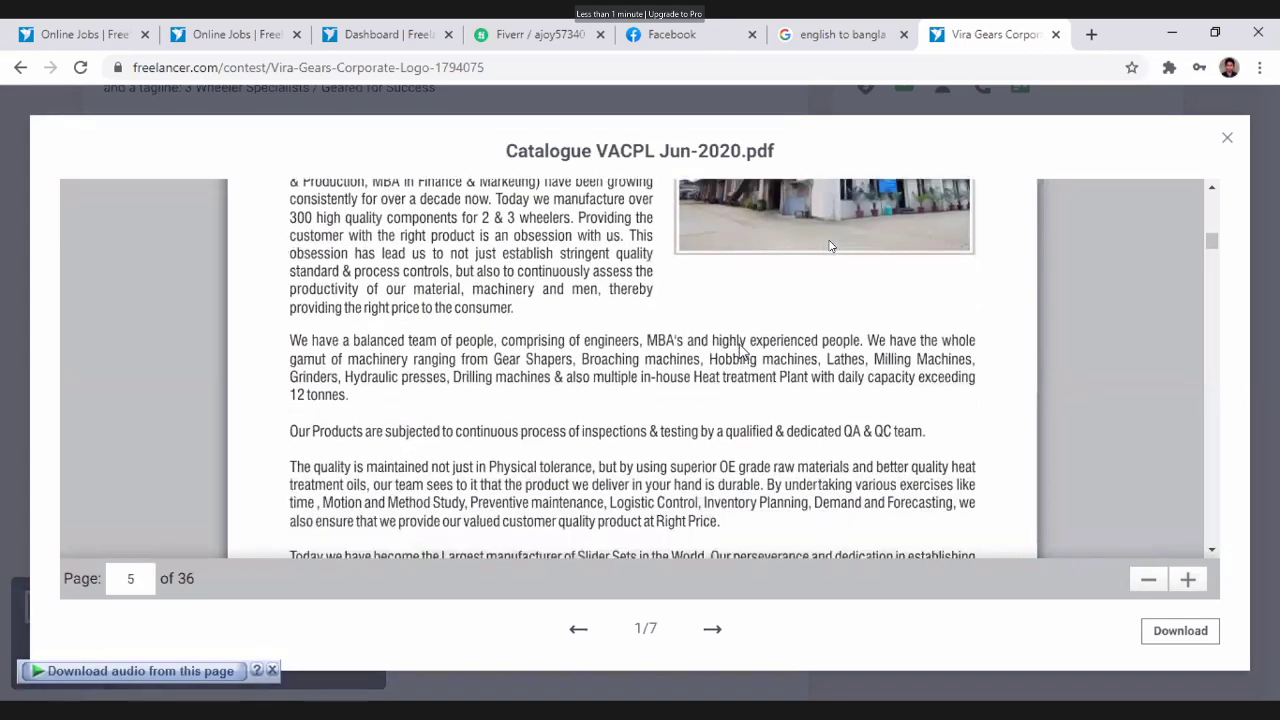
{"action": "scroll", "coordinate": [740, 350], "scroll_direction": "down", "scroll_amount": 6}
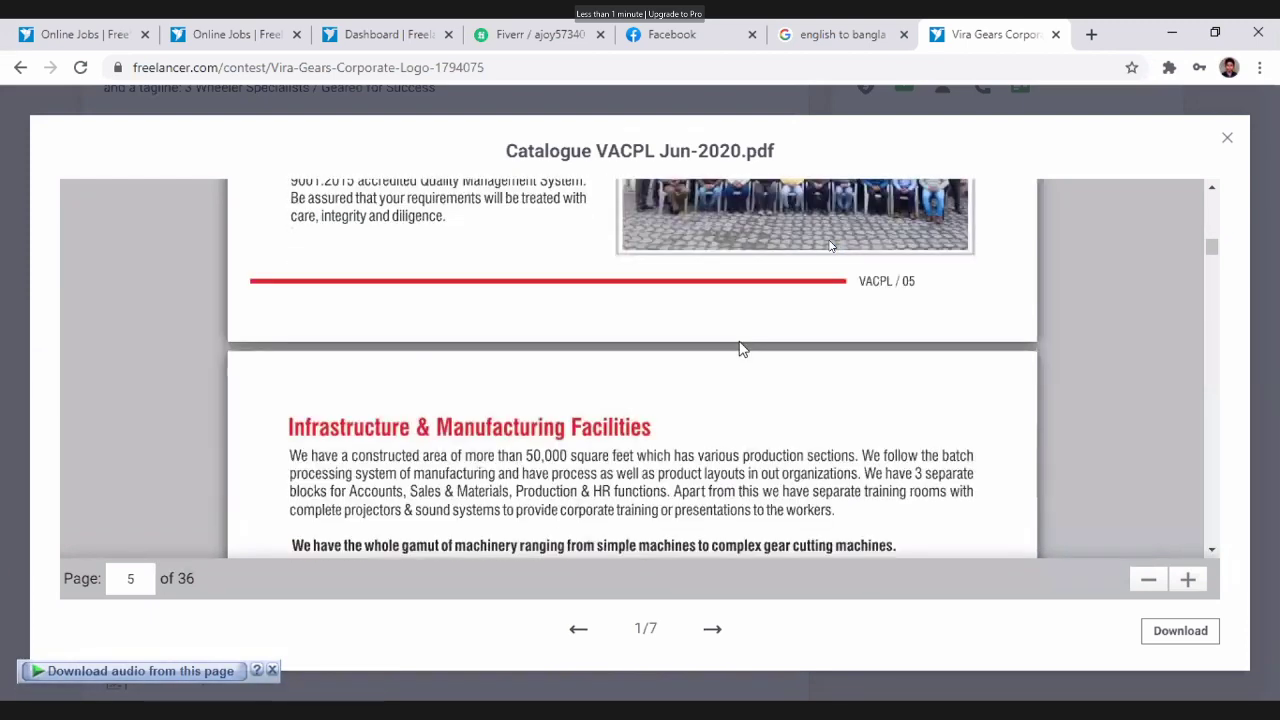
- Examine the manufacturing facilities photos and raw material table on page 6, continuing to the Quality Assurance section
{"action": "scroll", "coordinate": [620, 378], "scroll_direction": "up", "scroll_amount": 1}
{"action": "scroll", "coordinate": [622, 376], "scroll_direction": "down", "scroll_amount": 3}
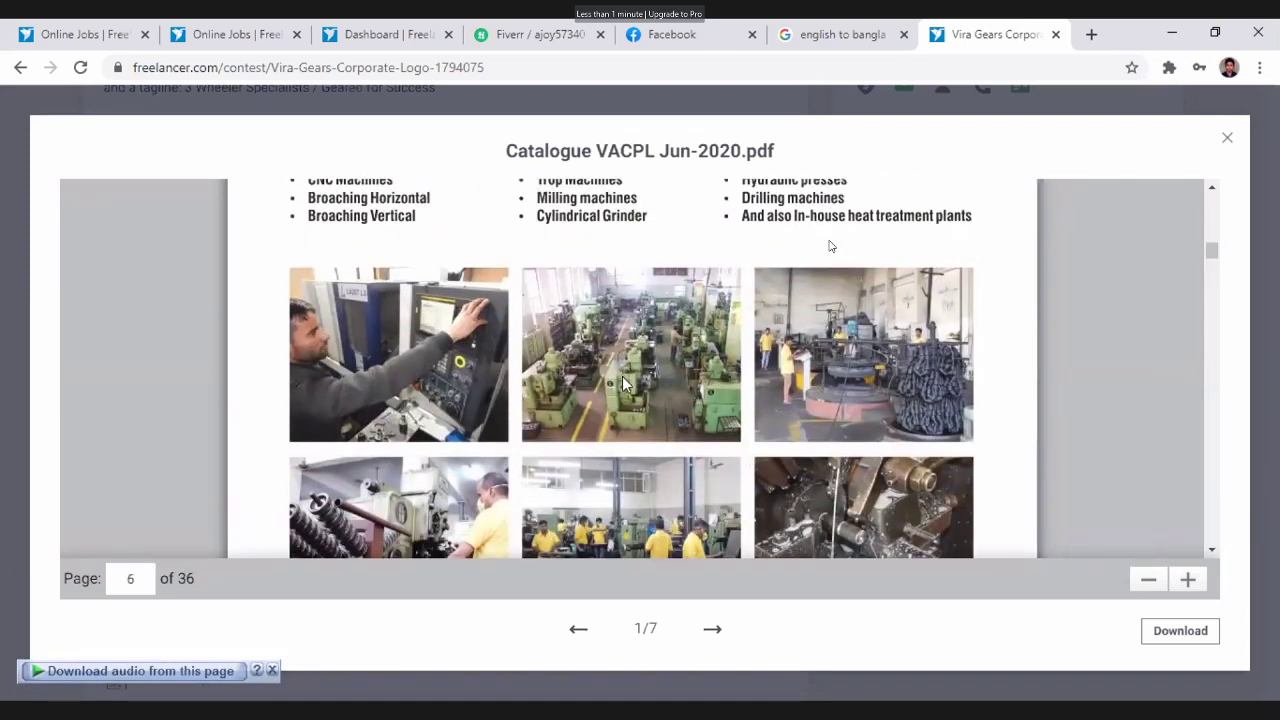
{"action": "scroll", "coordinate": [640, 362], "scroll_direction": "down", "scroll_amount": 2}
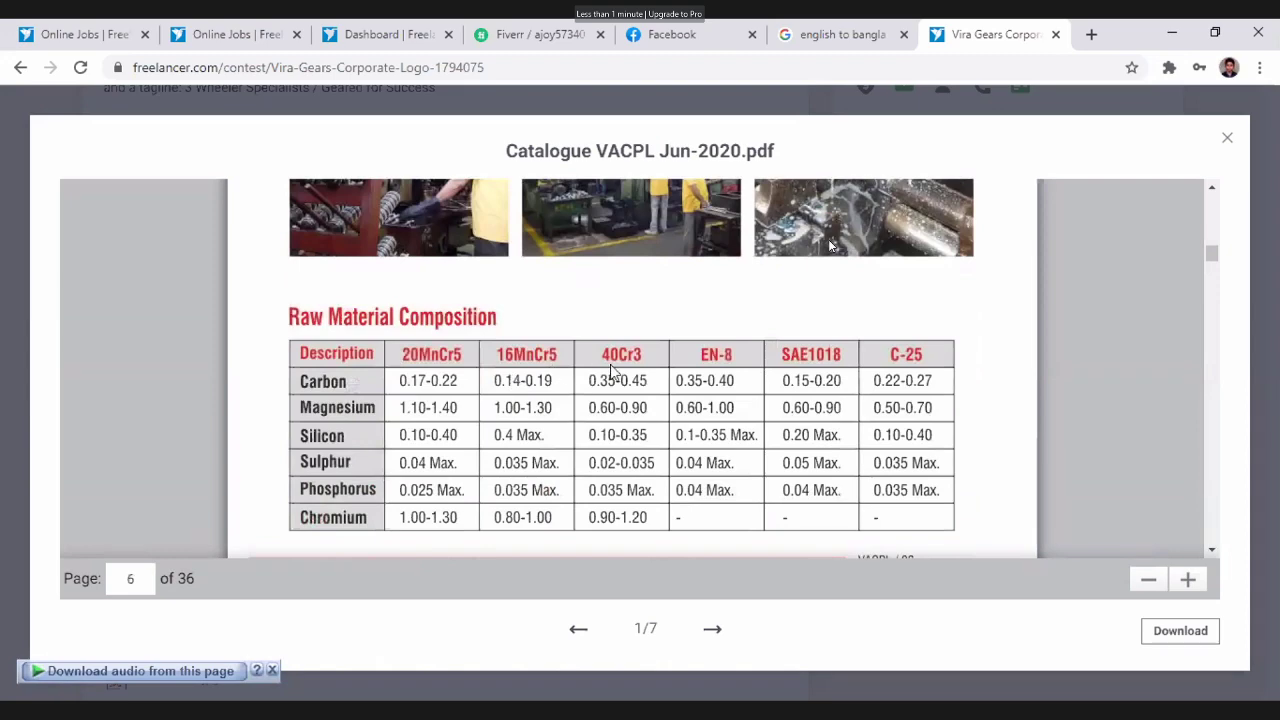
{"action": "scroll", "coordinate": [830, 245], "scroll_direction": "down", "scroll_amount": 5}
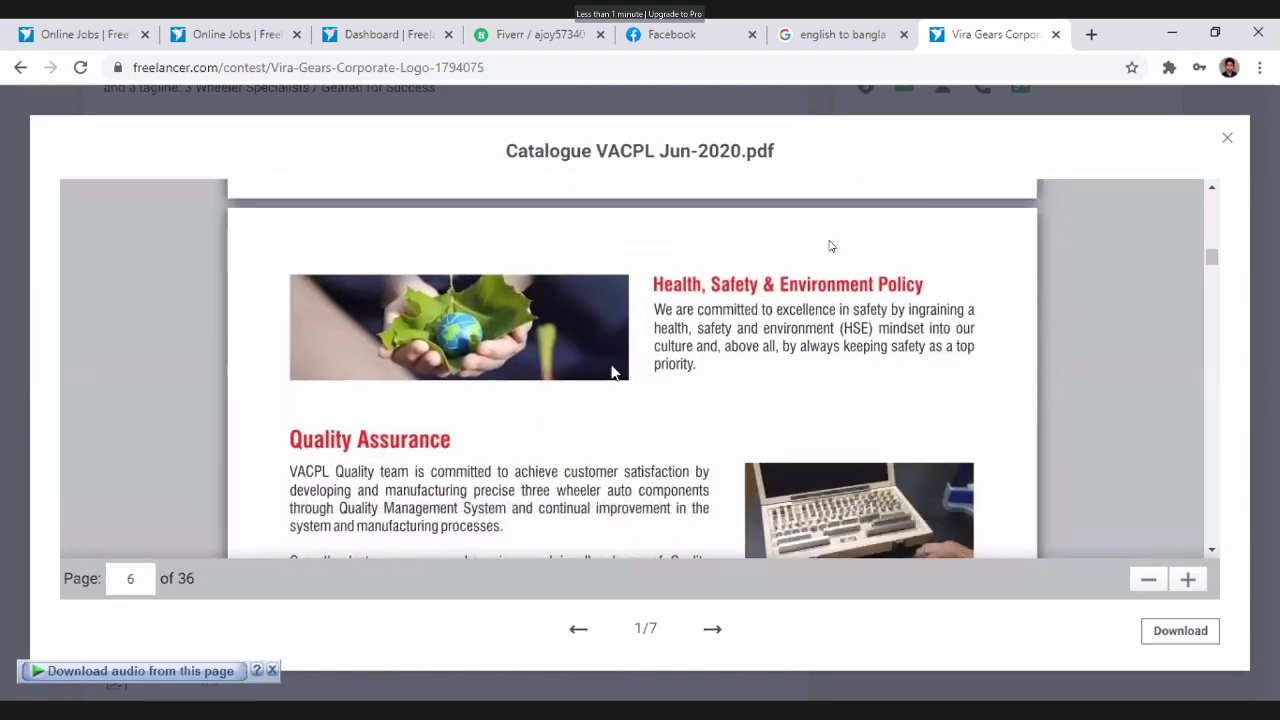
- Read the Quality Assurance, mission and core values text on page 7 and the quality policy and certification on page 8
{"action": "scroll", "coordinate": [830, 245], "scroll_direction": "down", "scroll_amount": 7}
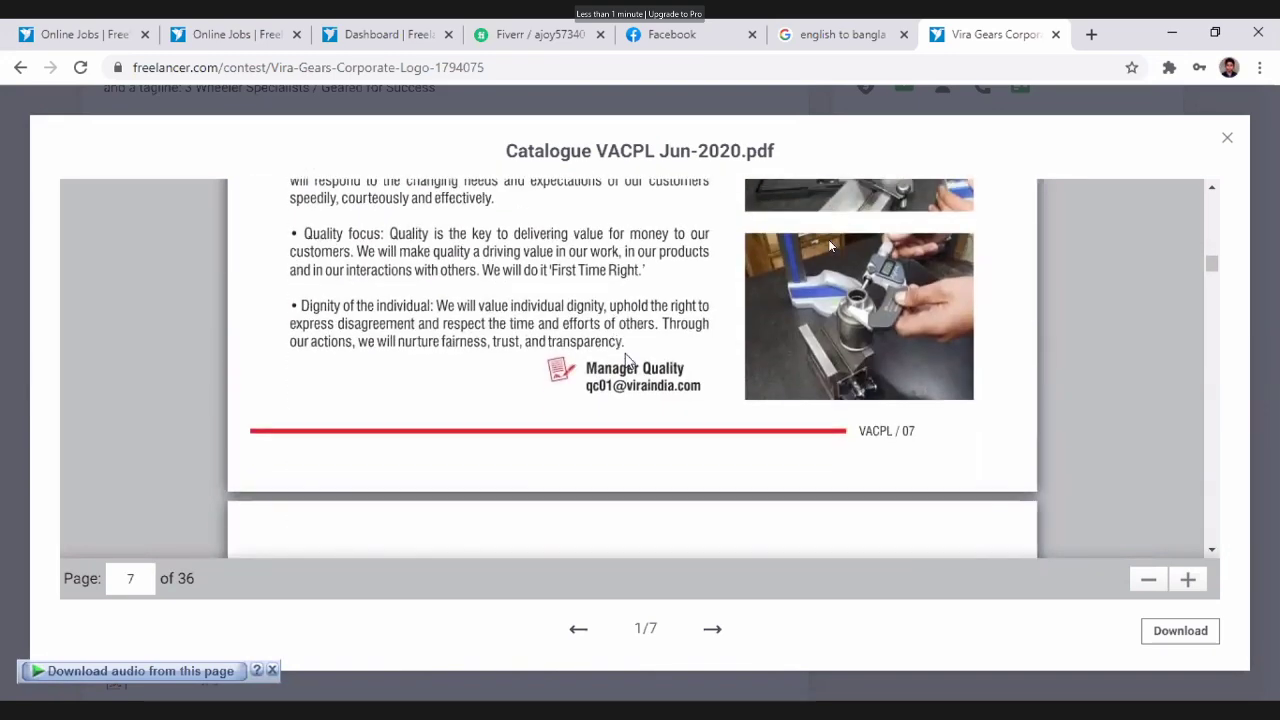
{"action": "scroll", "coordinate": [830, 245], "scroll_direction": "up", "scroll_amount": 10}
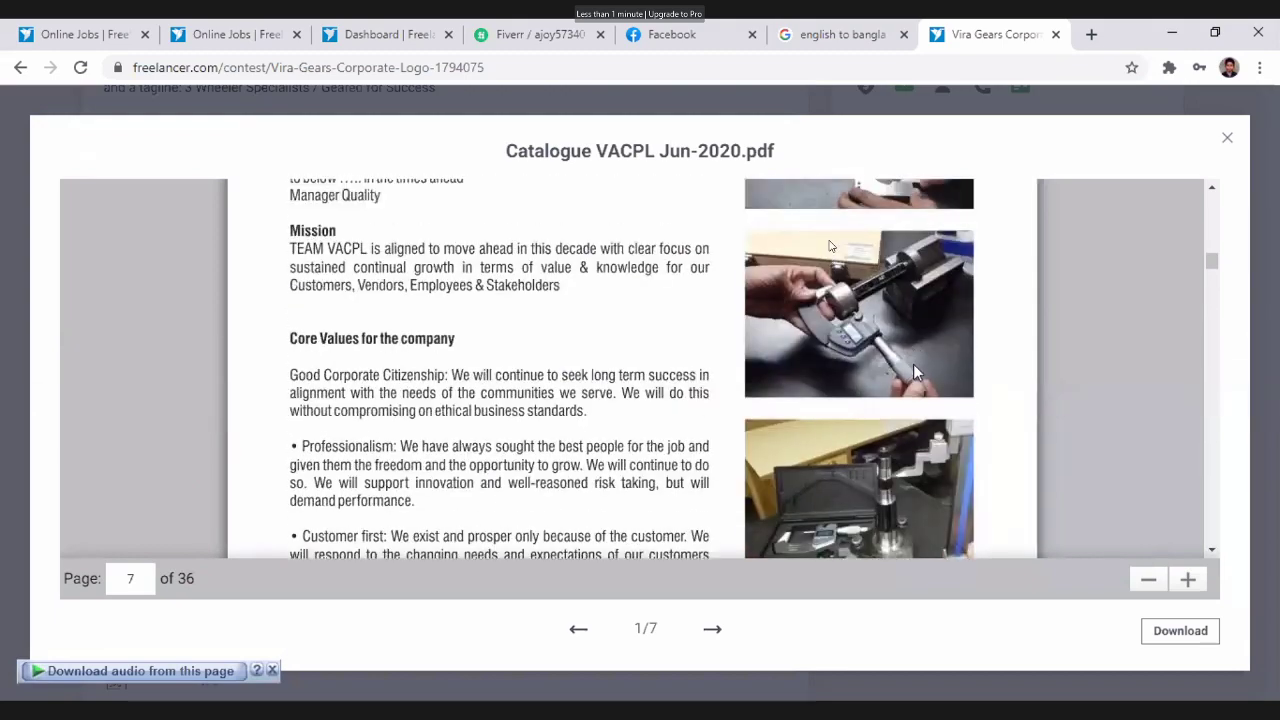
{"action": "scroll", "coordinate": [830, 245], "scroll_direction": "down", "scroll_amount": 5}
{"action": "scroll", "coordinate": [830, 245], "scroll_direction": "down", "scroll_amount": 8}
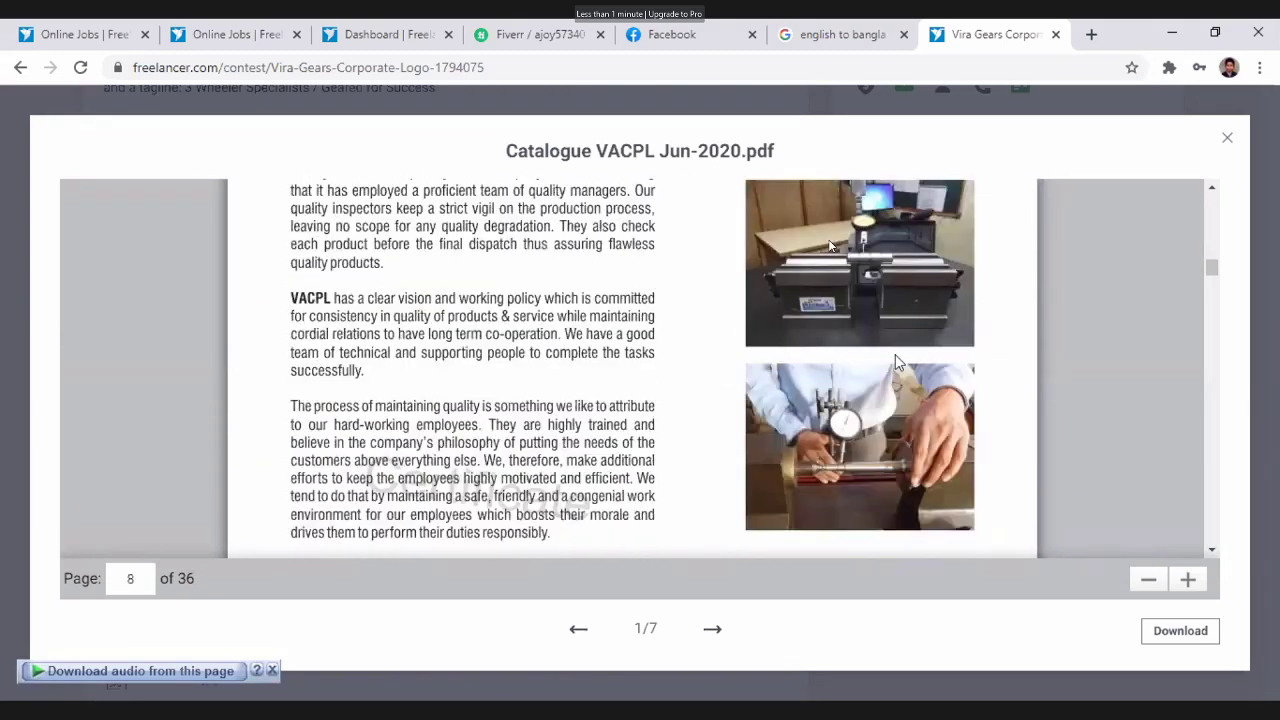
{"action": "scroll", "coordinate": [895, 354], "scroll_direction": "up", "scroll_amount": 2}
{"action": "scroll", "coordinate": [786, 211], "scroll_direction": "down", "scroll_amount": 5}
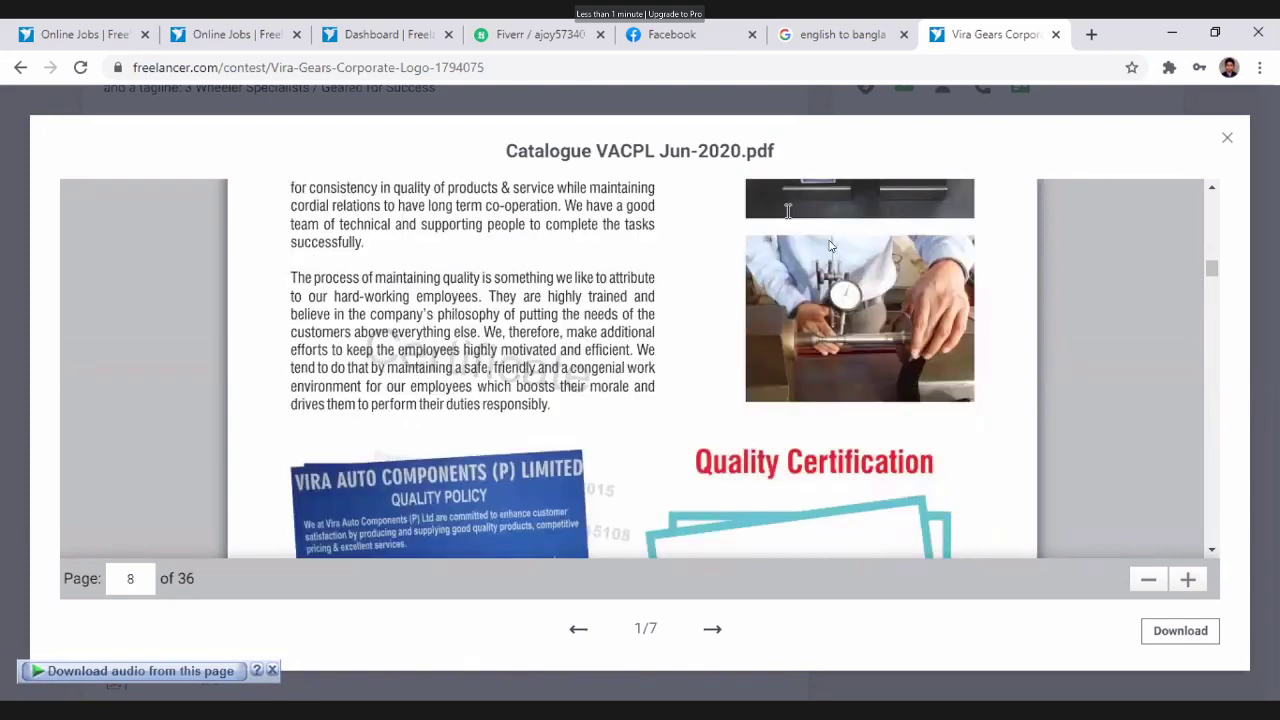
{"action": "scroll", "coordinate": [787, 211], "scroll_direction": "down", "scroll_amount": 10}
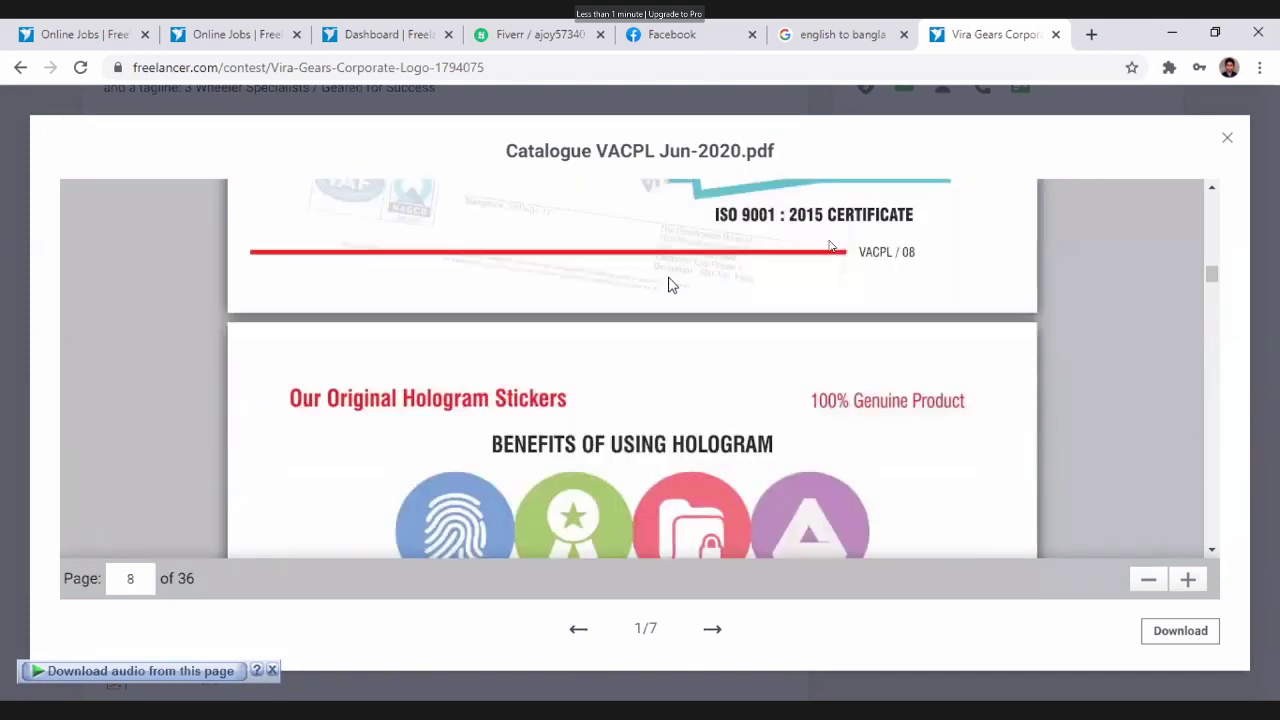
- Examine the hologram stickers section and its blank sticker outlines on page 9 of the catalogue
{"action": "scroll", "coordinate": [830, 245], "scroll_direction": "down", "scroll_amount": 5}
{"action": "scroll", "coordinate": [830, 245], "scroll_direction": "up", "scroll_amount": 1}
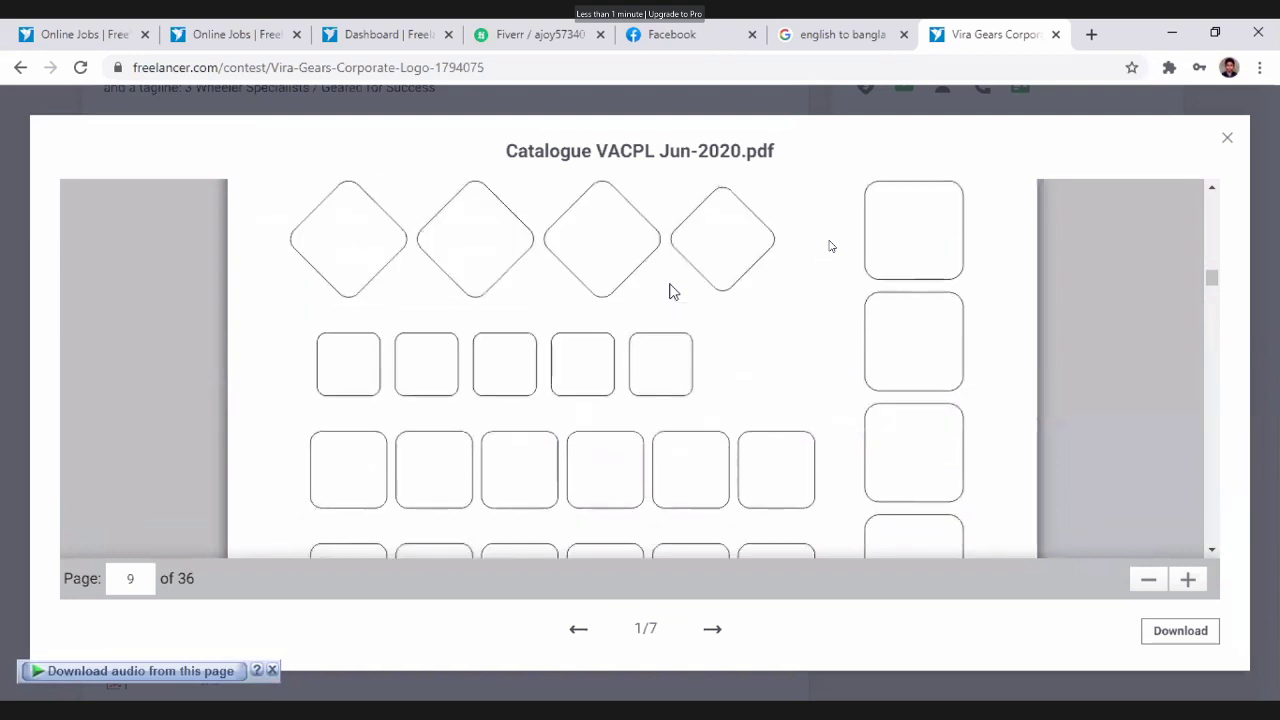
{"action": "scroll", "coordinate": [830, 245], "scroll_direction": "down", "scroll_amount": 4}
{"action": "scroll", "coordinate": [830, 246], "scroll_direction": "down", "scroll_amount": 4}
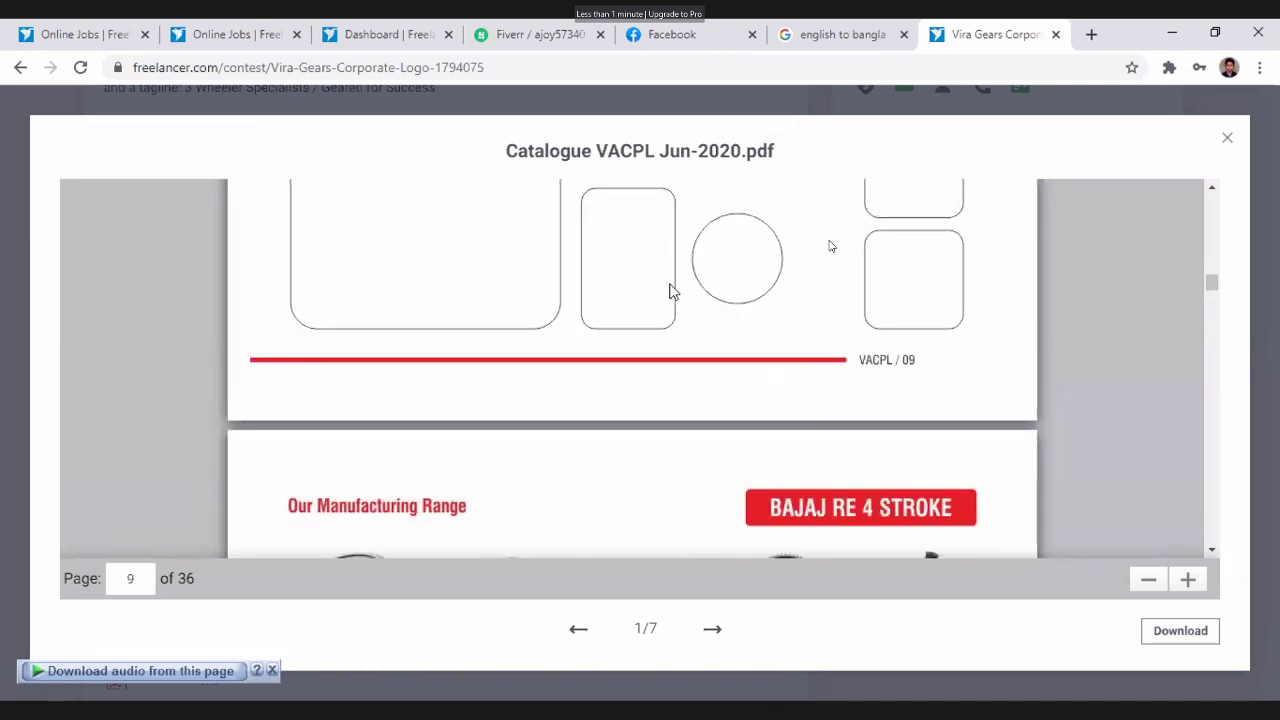
- Examine the manufacturing range parts from the Bajaj RE 4 Stroke section on page 10 through page 12
{"action": "scroll", "coordinate": [830, 246], "scroll_direction": "down", "scroll_amount": 10}
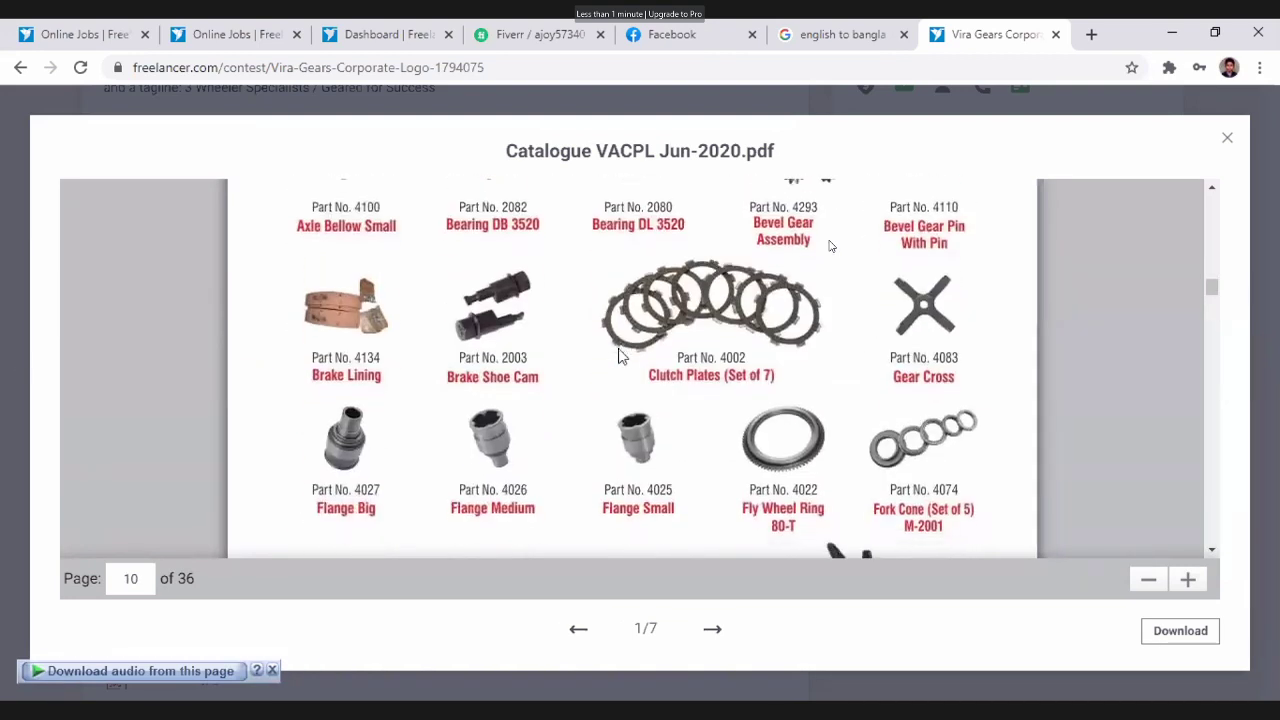
{"action": "scroll", "coordinate": [830, 246], "scroll_direction": "down", "scroll_amount": 7}
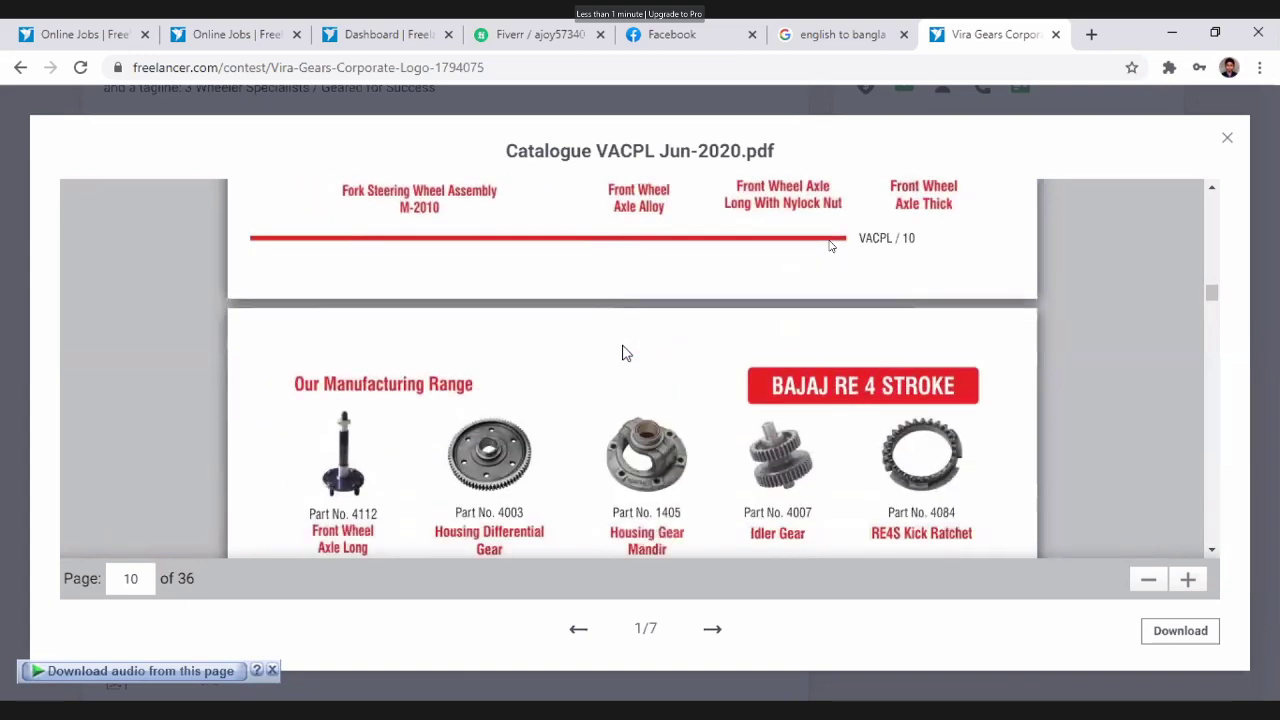
{"action": "scroll", "coordinate": [830, 246], "scroll_direction": "down", "scroll_amount": 7}
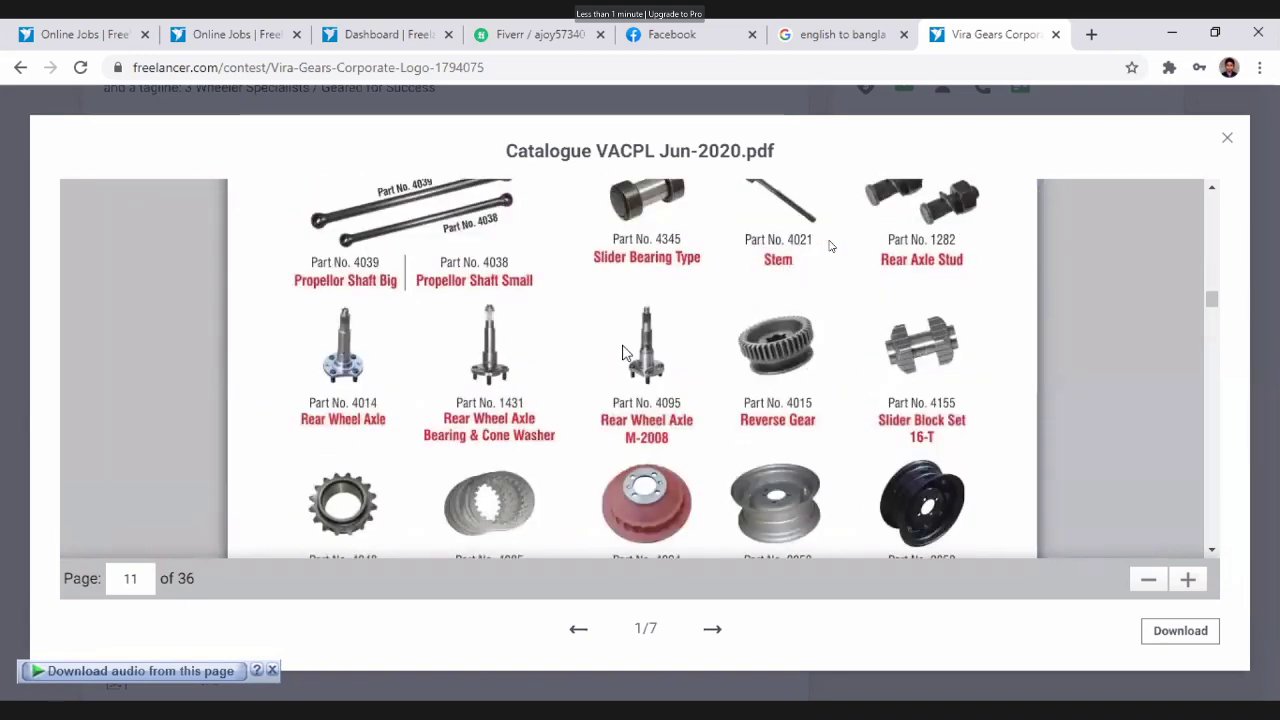
{"action": "scroll", "coordinate": [830, 246], "scroll_direction": "down", "scroll_amount": 7}
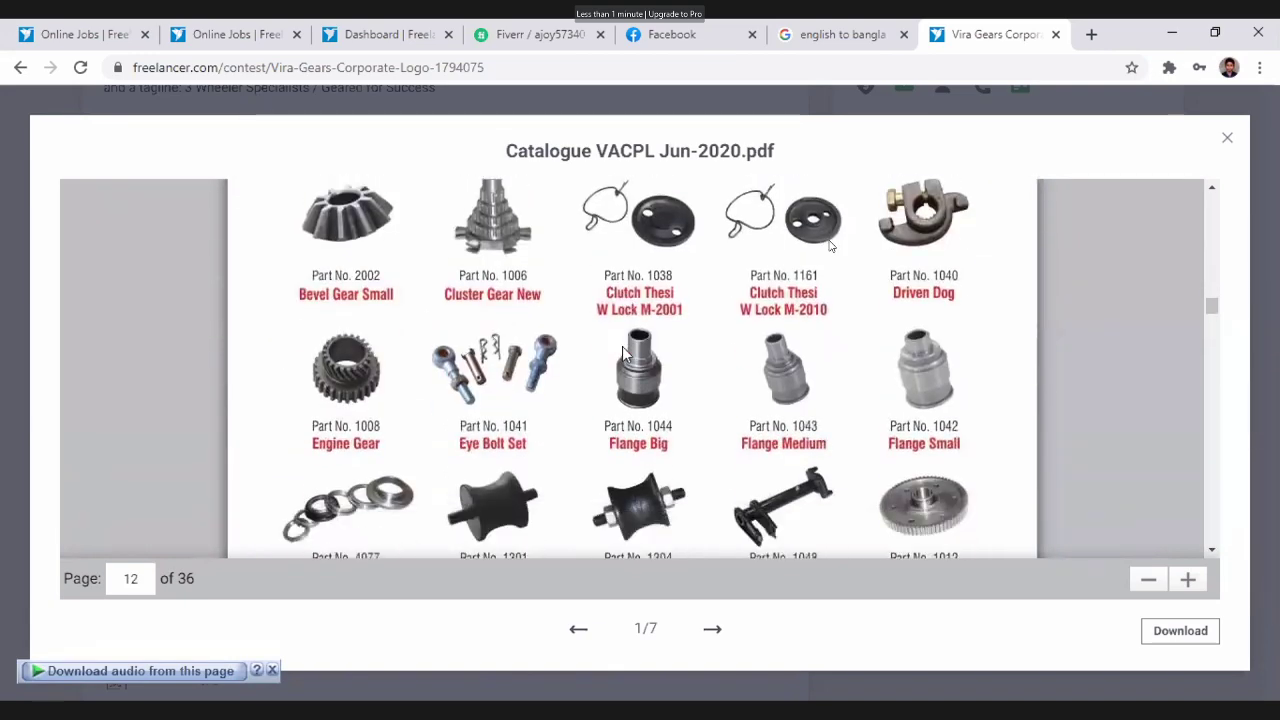
{"action": "scroll", "coordinate": [830, 246], "scroll_direction": "down", "scroll_amount": 10}
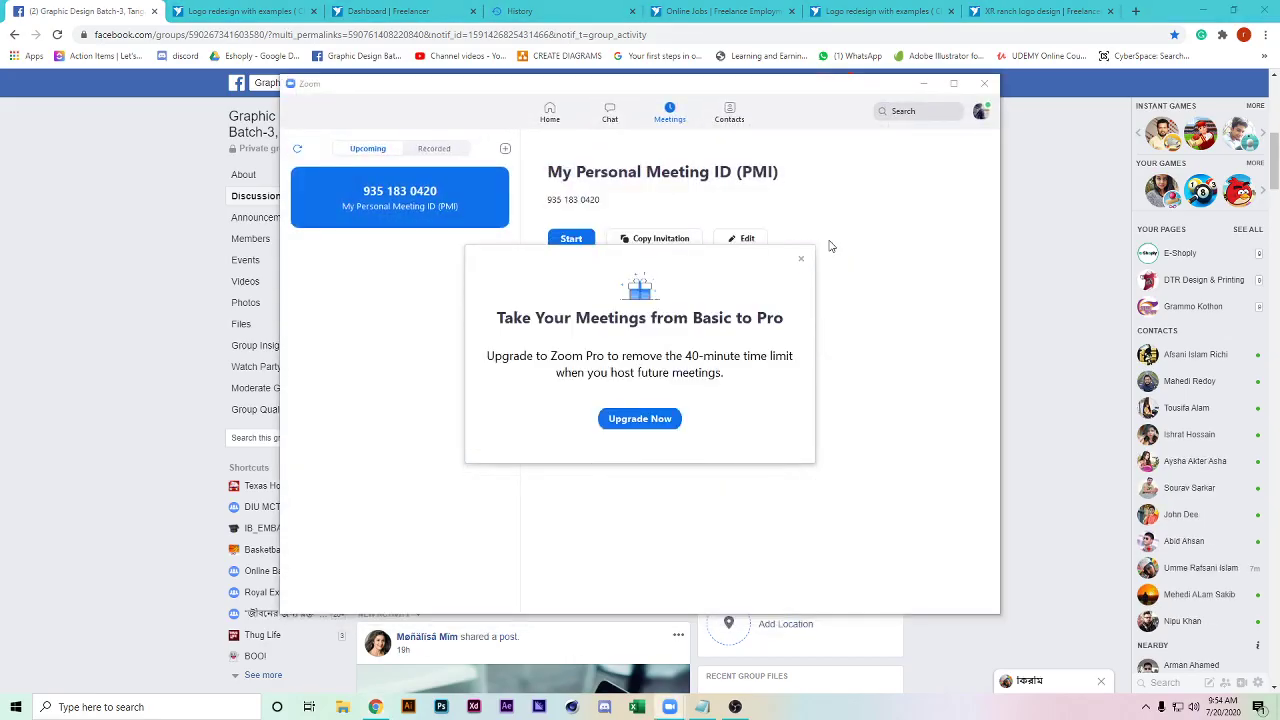
- Start the personal meeting in Zoom in a maximized window and open the additional participant options
{"action": "left_click", "coordinate": [801, 259]}
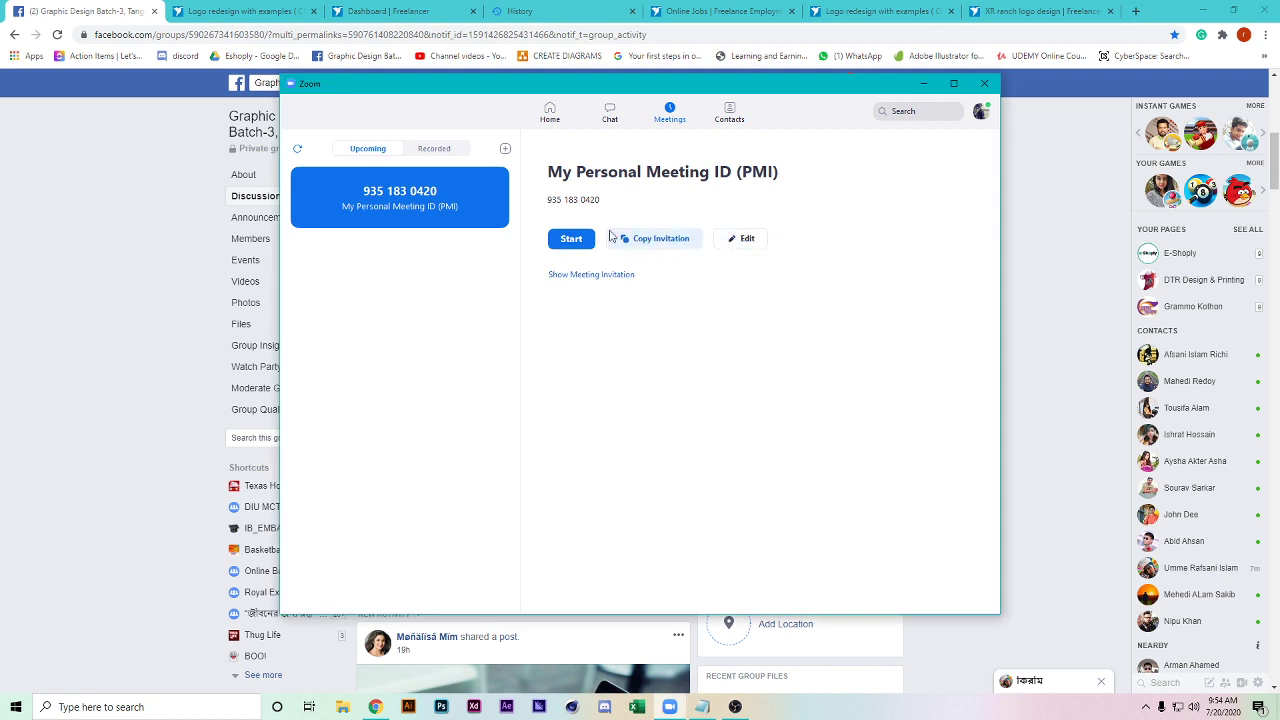
{"action": "left_click", "coordinate": [572, 241]}
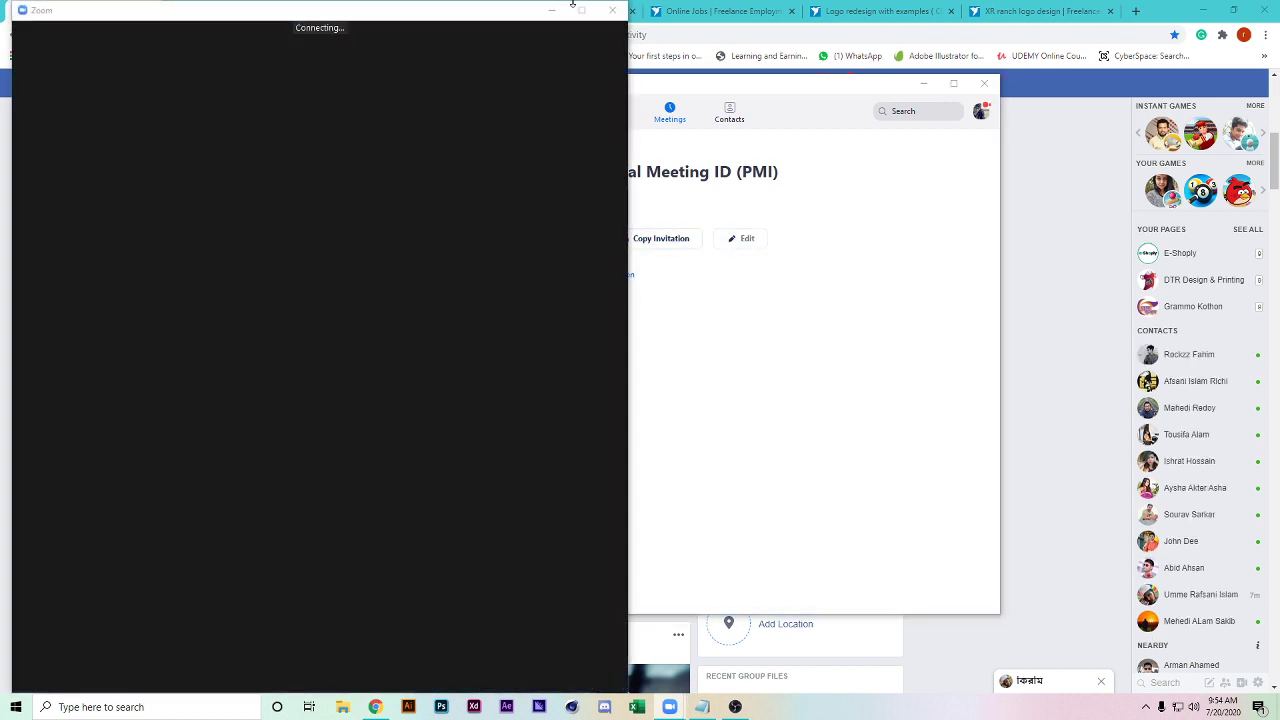
{"action": "left_click", "coordinate": [582, 10]}
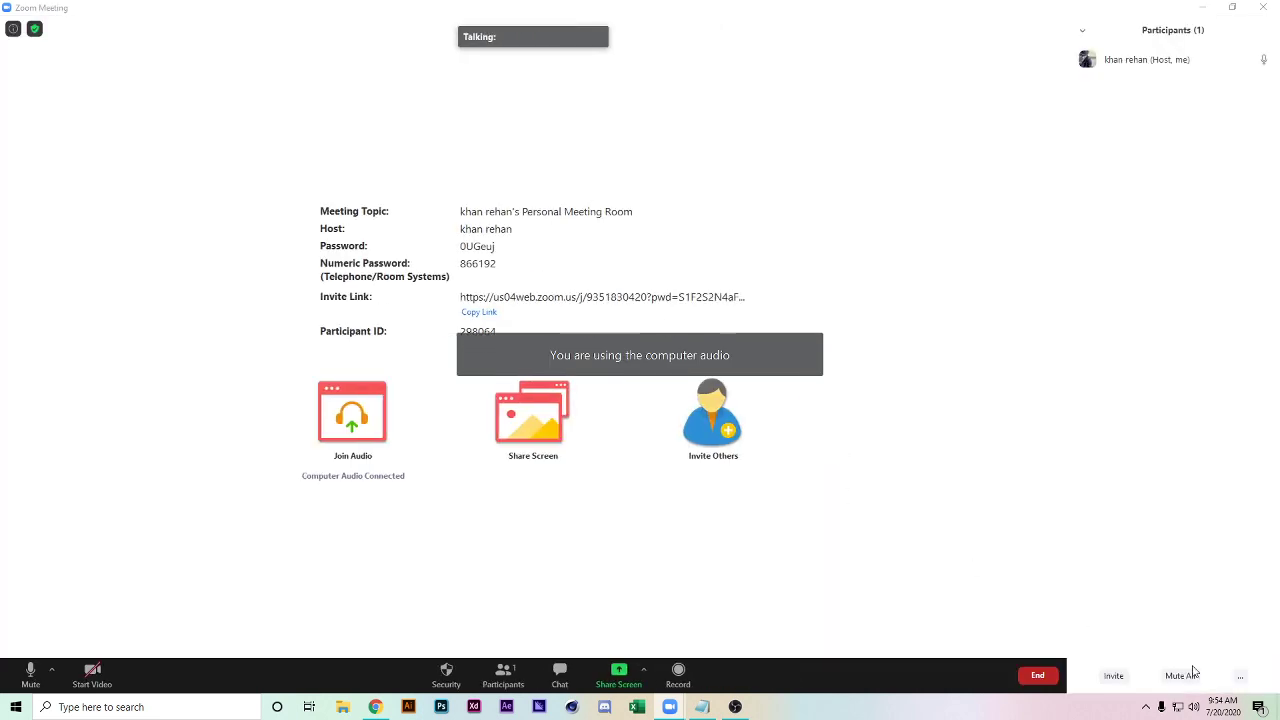
{"action": "left_click", "coordinate": [1240, 677]}
{"action": "left_click", "coordinate": [1135, 661]}
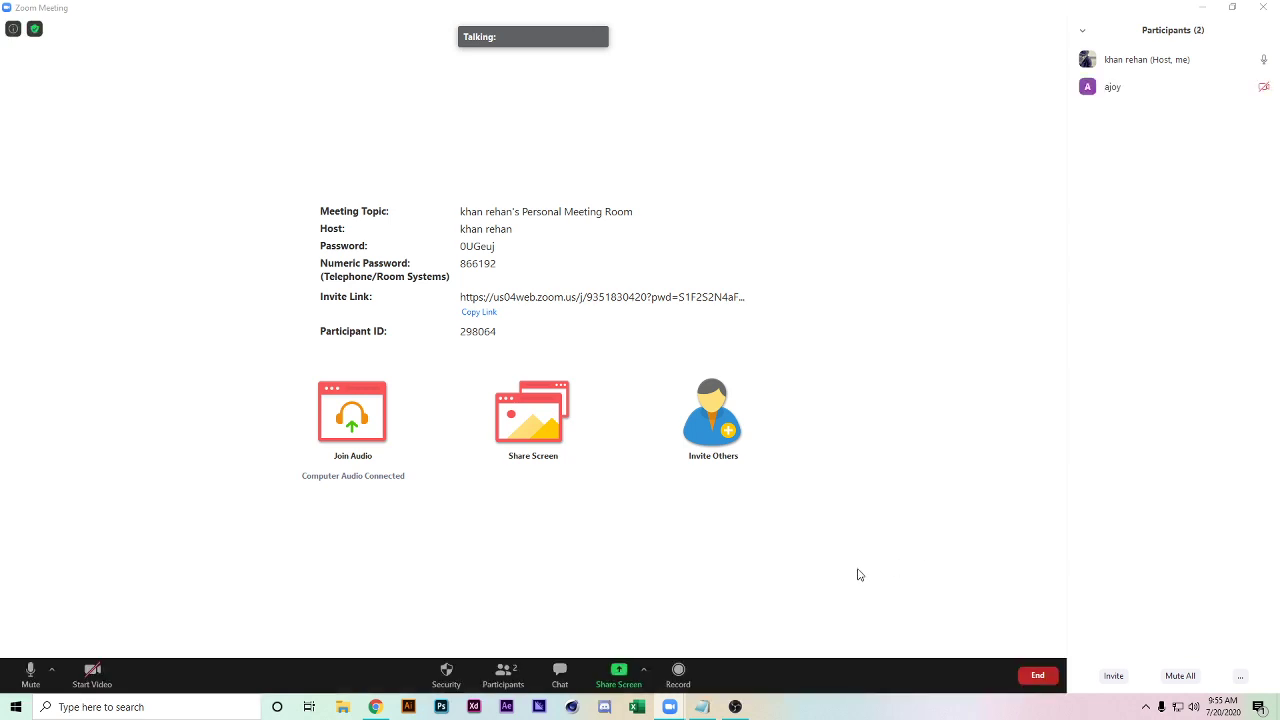
- Redisplay the participants list and allow multiple participants to share their screens simultaneously
{"action": "left_click", "coordinate": [503, 676]}
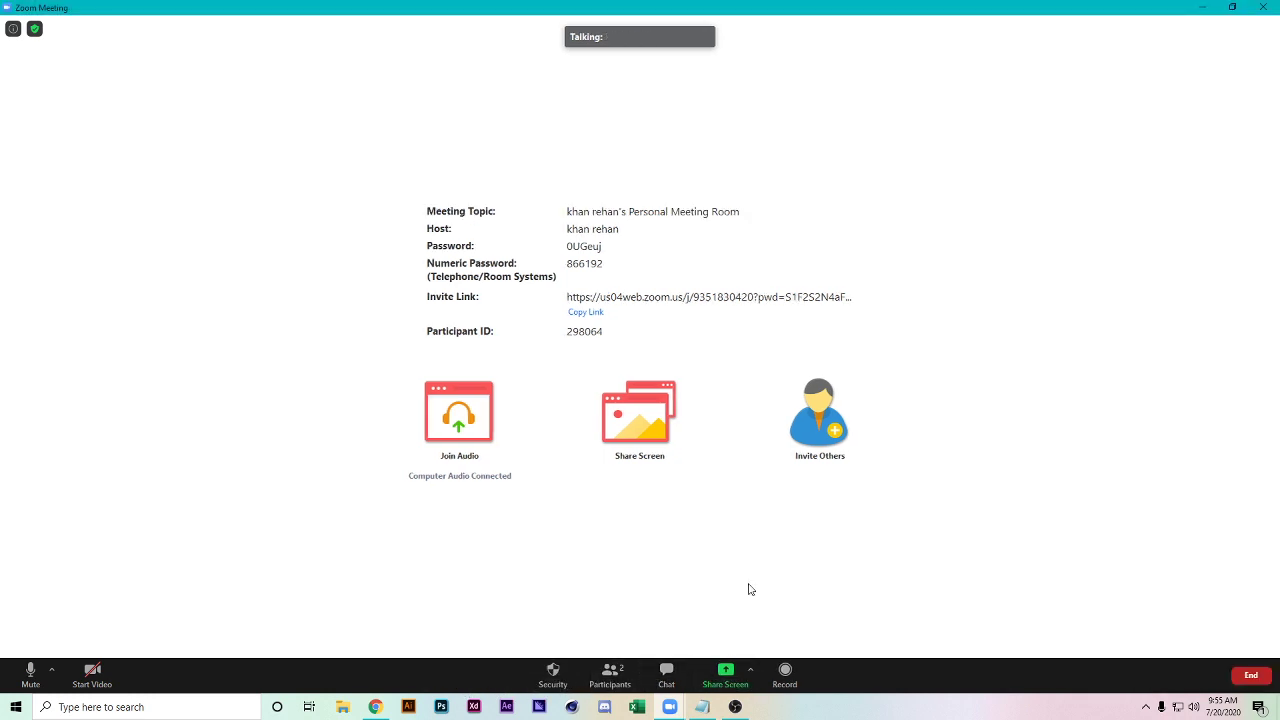
{"action": "key", "text": "alt+u"}
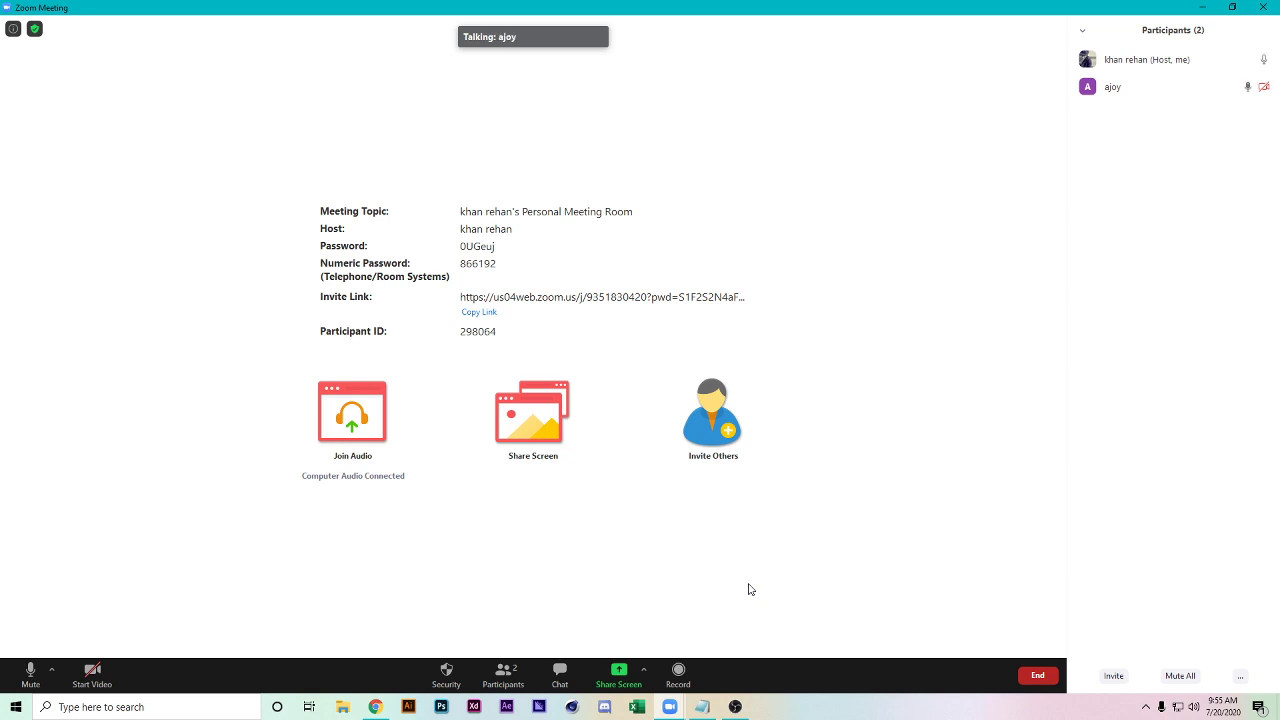
{"action": "left_click", "coordinate": [644, 669]}
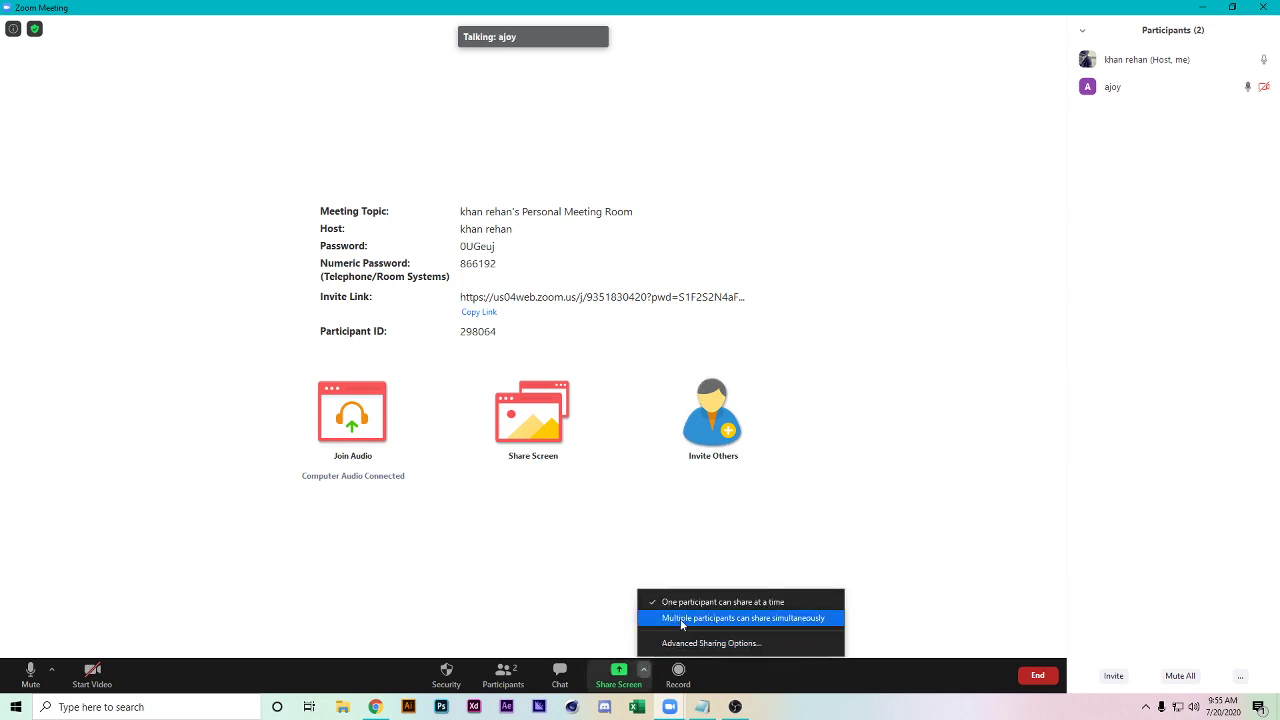
{"action": "left_click", "coordinate": [680, 619]}
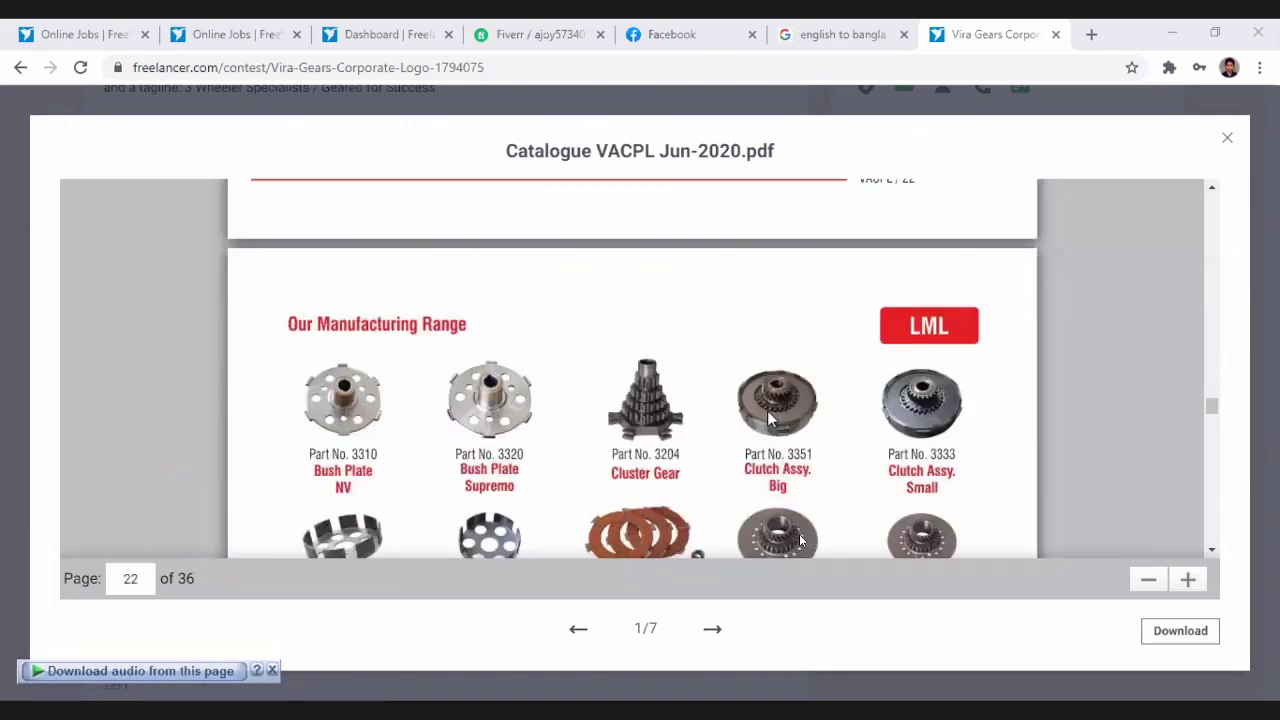
- Look through the catalogue's parts pages from the LML range to the boxed product and workshop photos on page 27
{"action": "scroll", "coordinate": [770, 418], "scroll_direction": "down", "scroll_amount": 15}
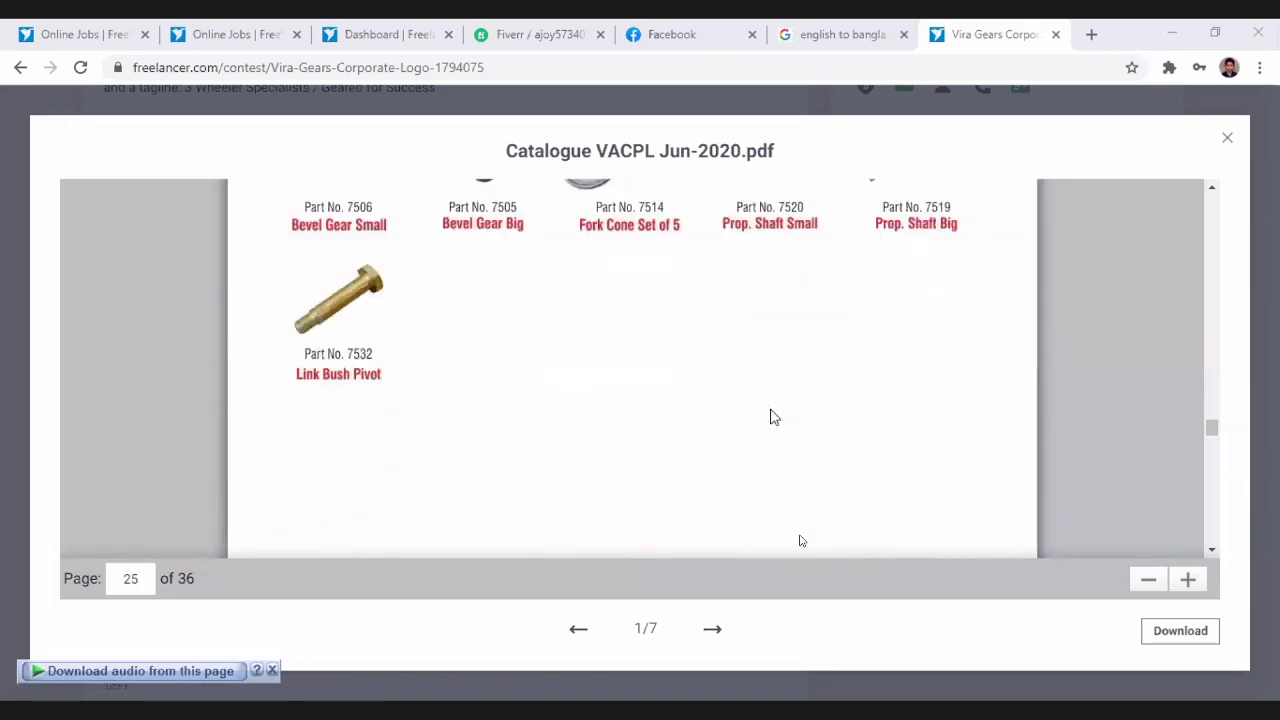
{"action": "scroll", "coordinate": [770, 418], "scroll_direction": "down", "scroll_amount": 10}
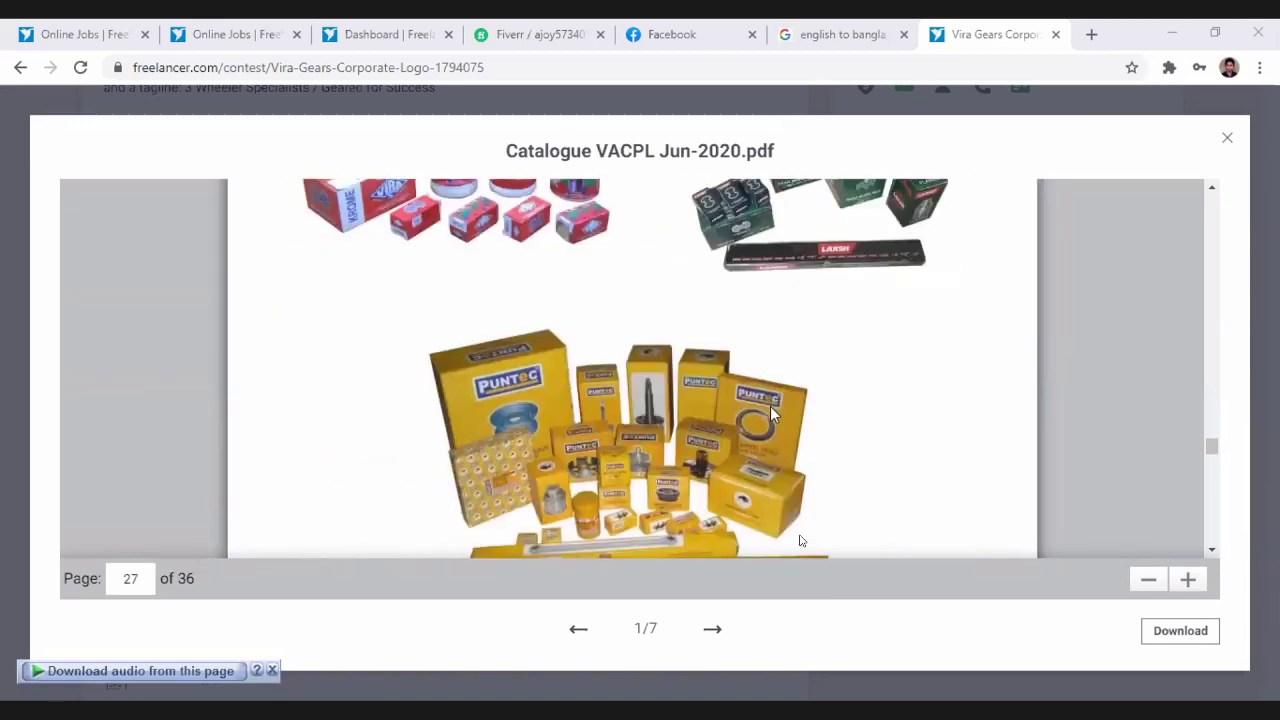
{"action": "scroll", "coordinate": [769, 408], "scroll_direction": "down", "scroll_amount": 5}
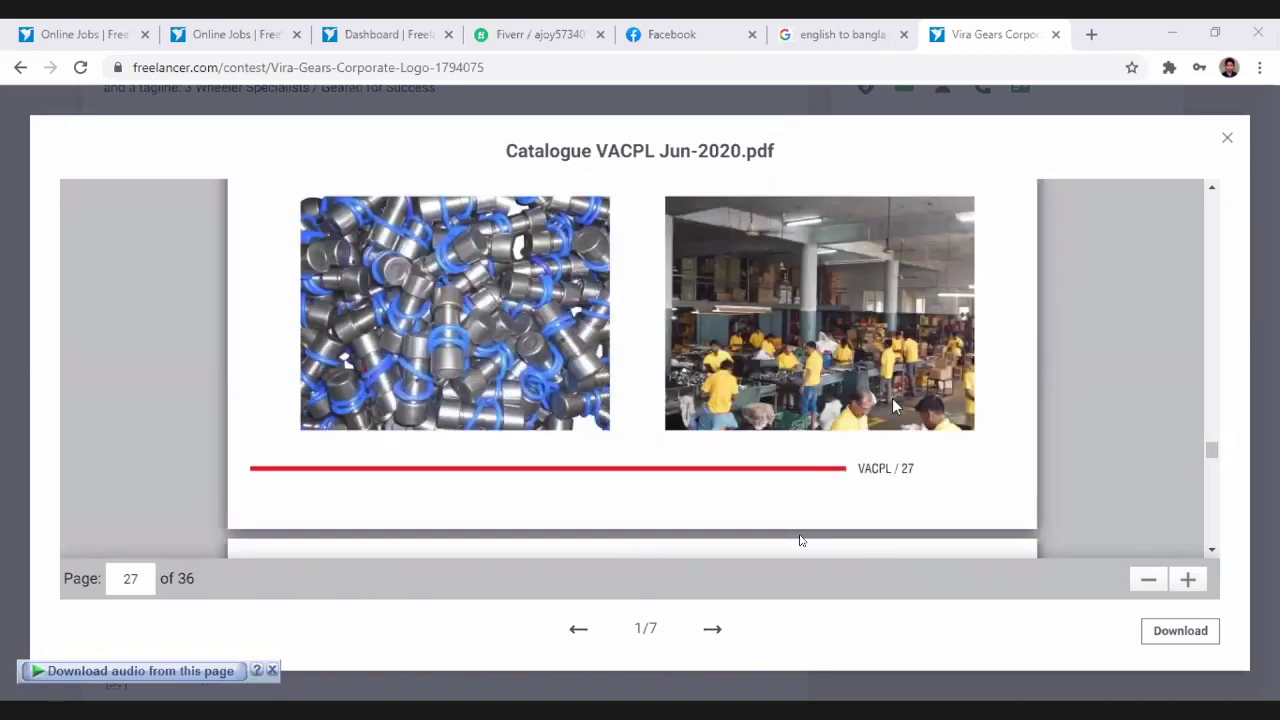
{"action": "scroll", "coordinate": [923, 395], "scroll_direction": "up", "scroll_amount": 3}
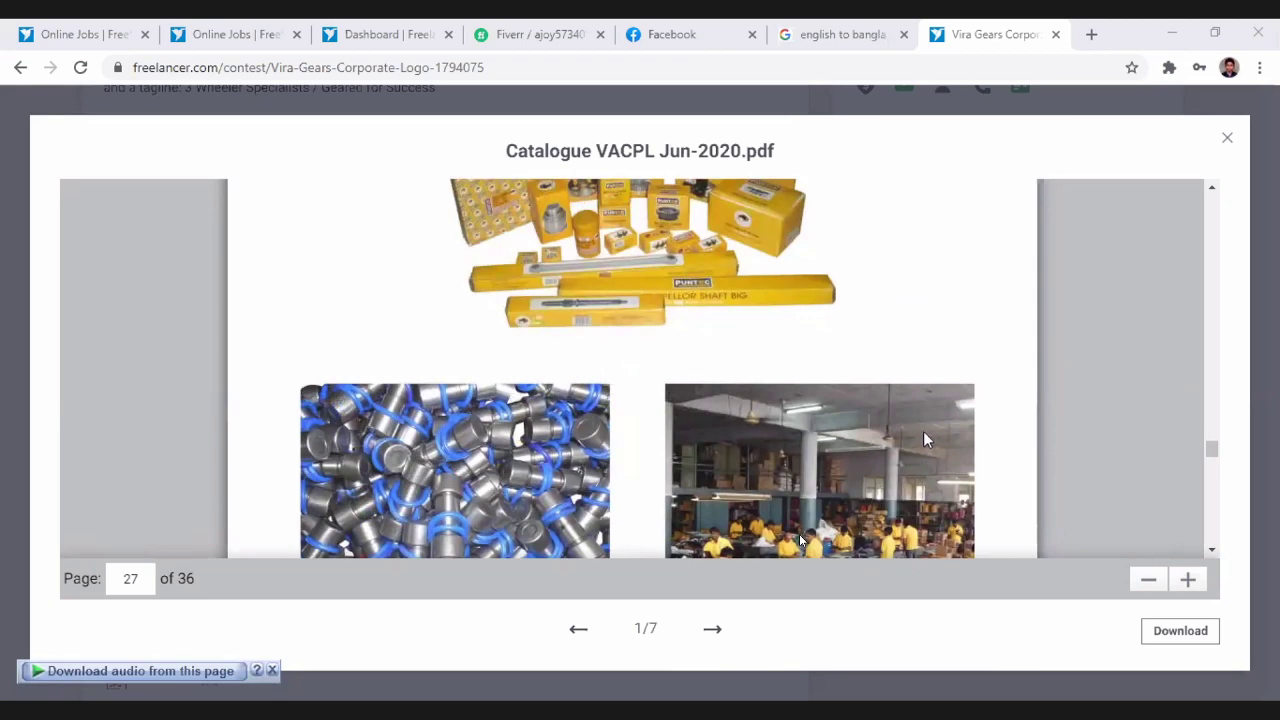
- Examine the Product Packaging photos of Puntec and Krome boxes on pages 28 and 29
{"action": "scroll", "coordinate": [880, 415], "scroll_direction": "down", "scroll_amount": 5}
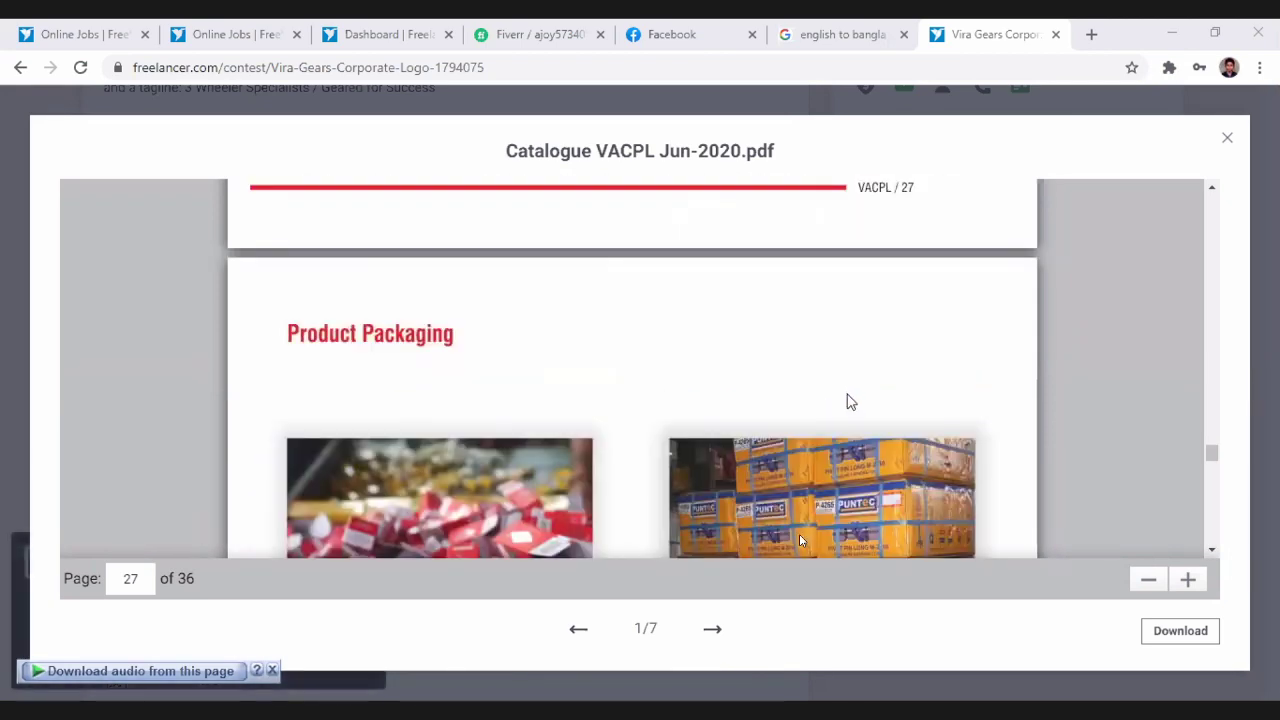
{"action": "scroll", "coordinate": [809, 404], "scroll_direction": "down", "scroll_amount": 5}
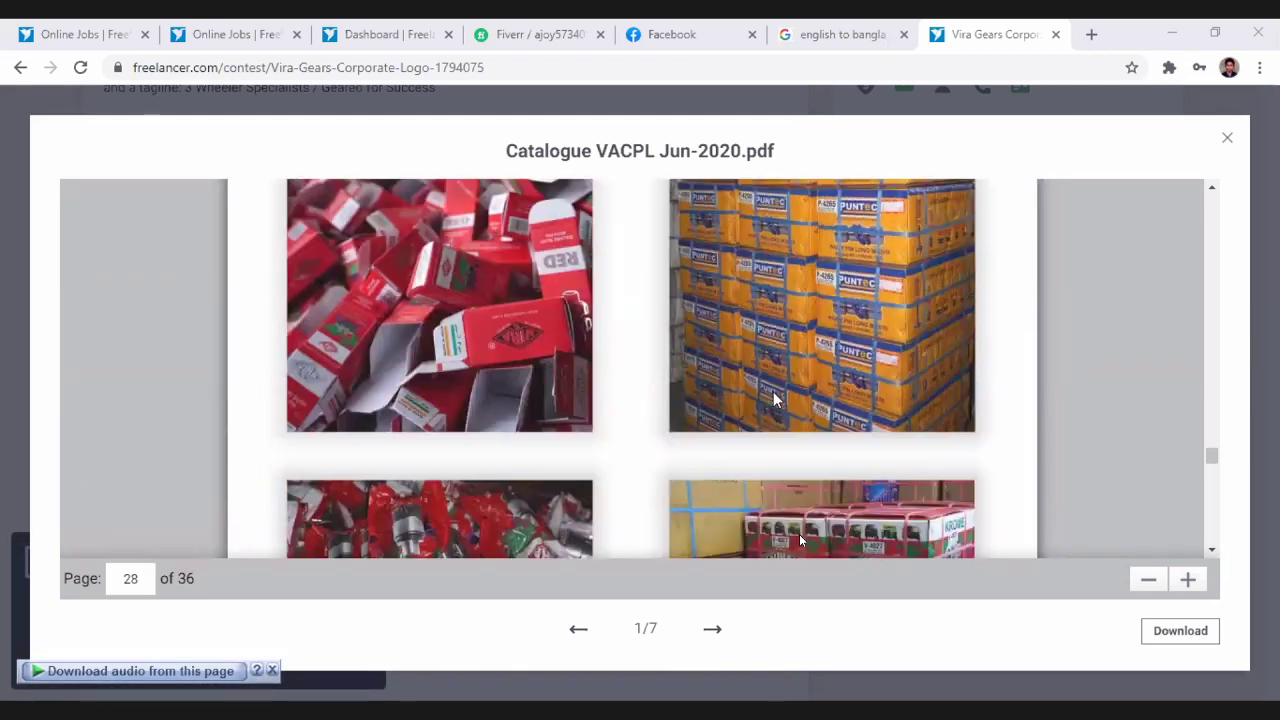
{"action": "scroll", "coordinate": [773, 395], "scroll_direction": "up", "scroll_amount": 1}
{"action": "scroll", "coordinate": [773, 390], "scroll_direction": "down", "scroll_amount": 1}
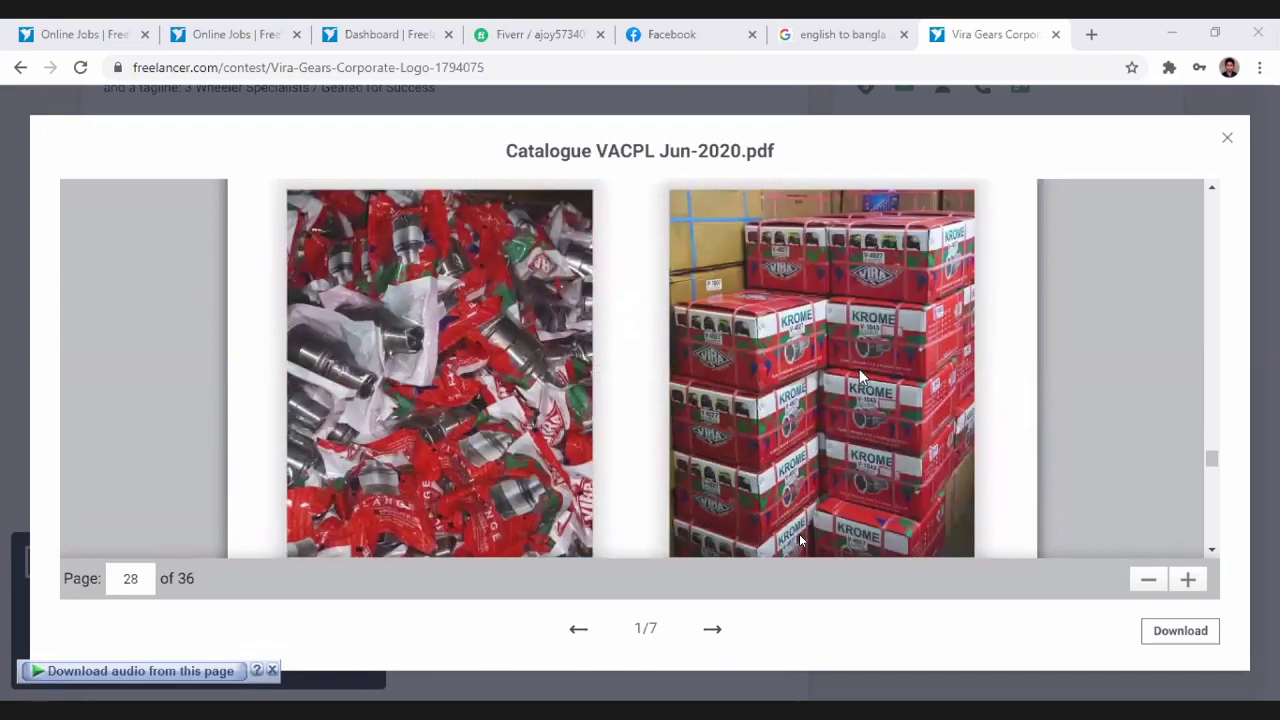
{"action": "scroll", "coordinate": [860, 375], "scroll_direction": "down", "scroll_amount": 6}
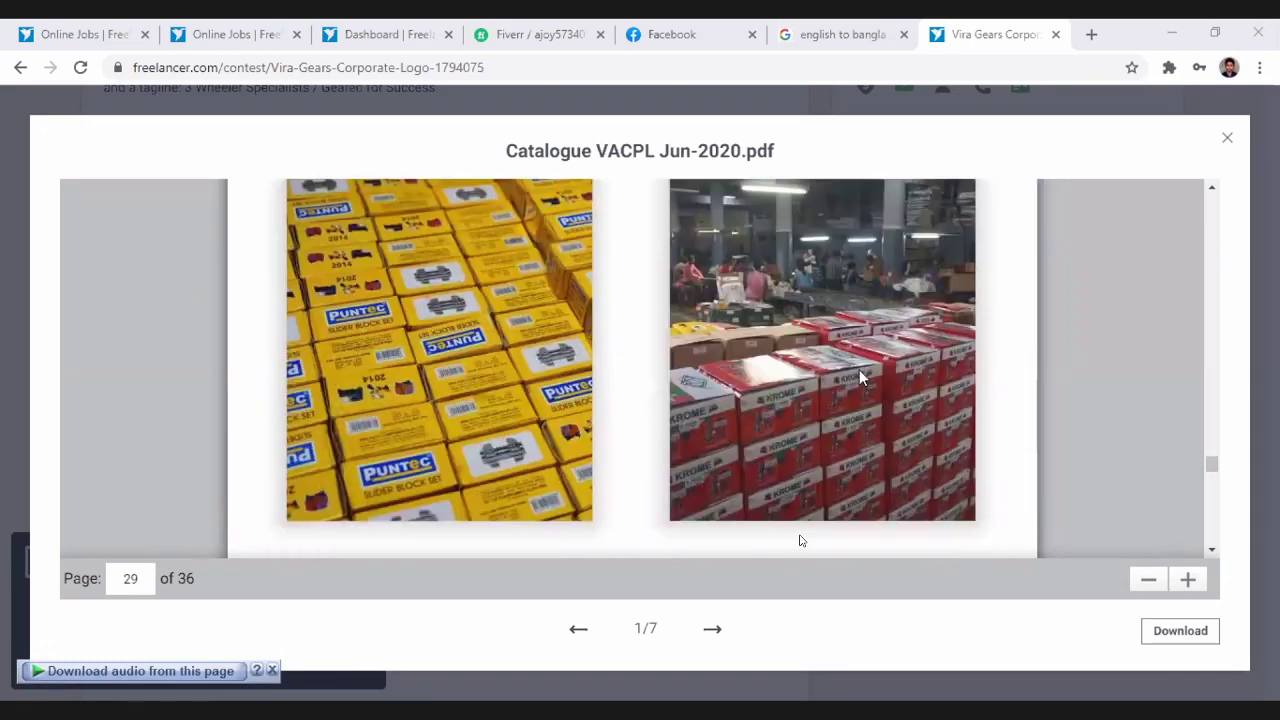
- Examine the Puntec, Vira and Laksh company advertisements on pages 30 to 32 of the catalogue
{"action": "scroll", "coordinate": [859, 379], "scroll_direction": "down", "scroll_amount": 10}
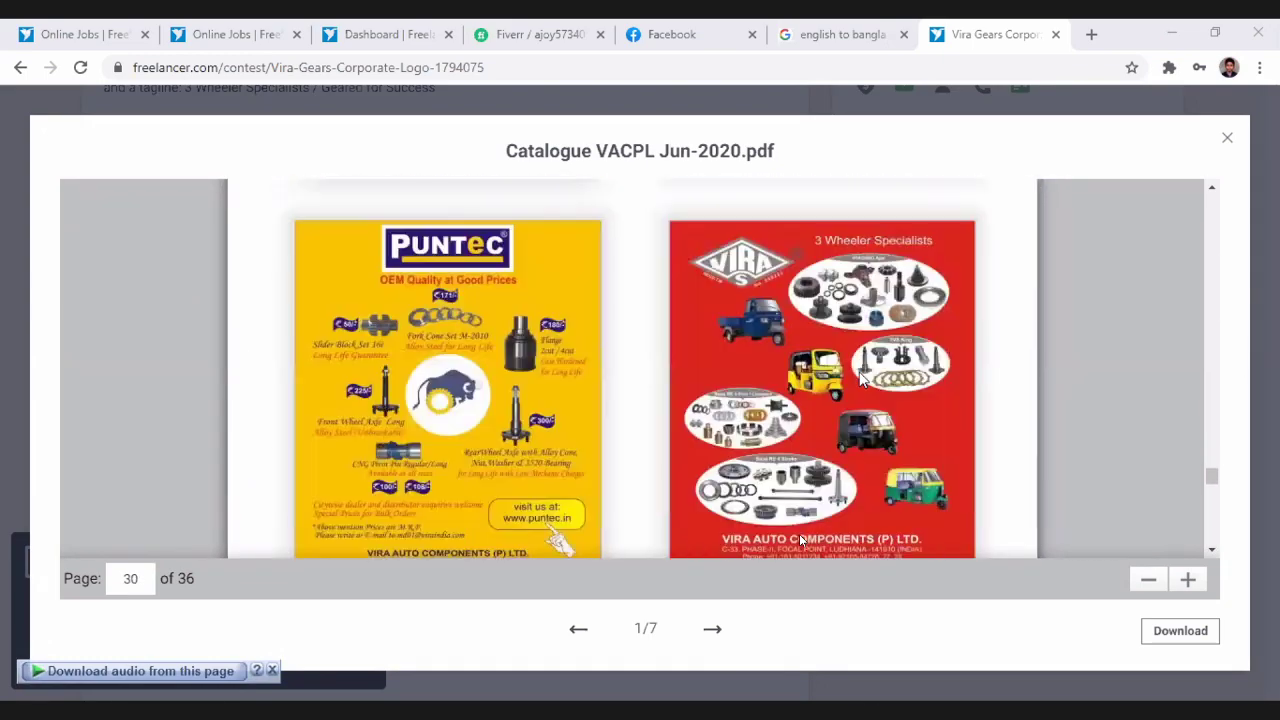
{"action": "scroll", "coordinate": [860, 377], "scroll_direction": "down", "scroll_amount": 8}
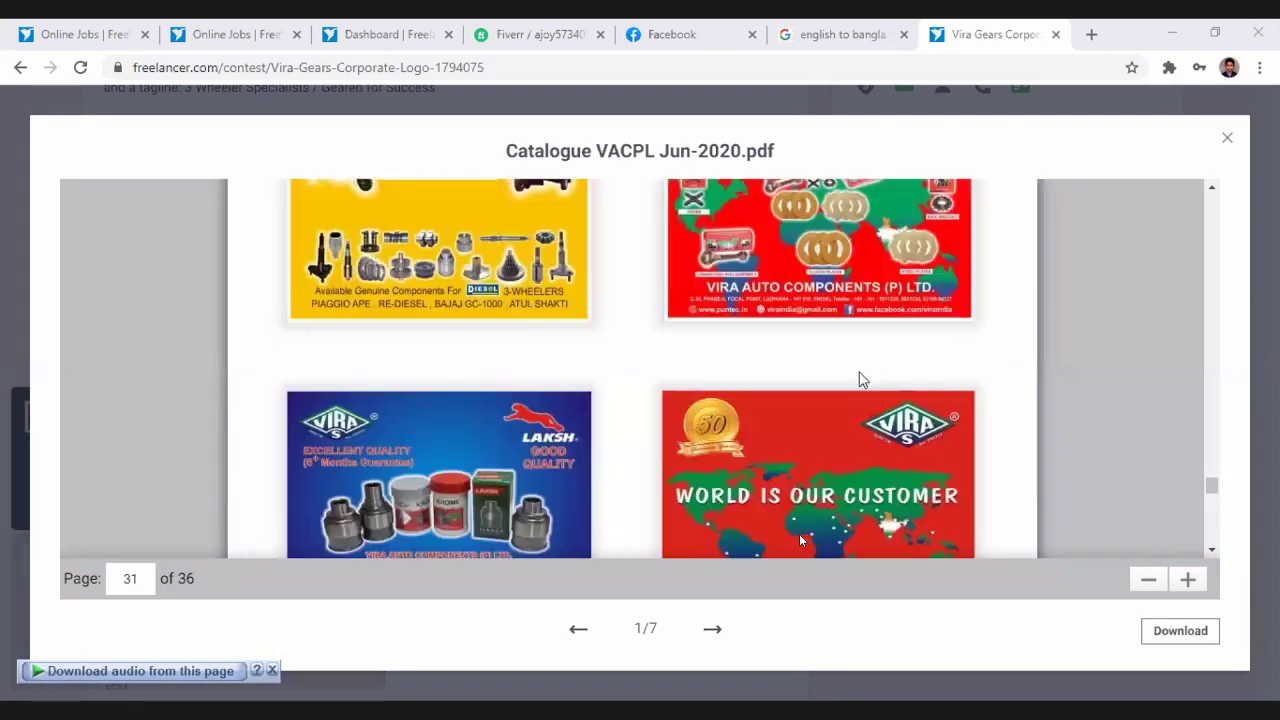
{"action": "scroll", "coordinate": [848, 340], "scroll_direction": "up", "scroll_amount": 1}
{"action": "scroll", "coordinate": [800, 360], "scroll_direction": "down", "scroll_amount": 6}
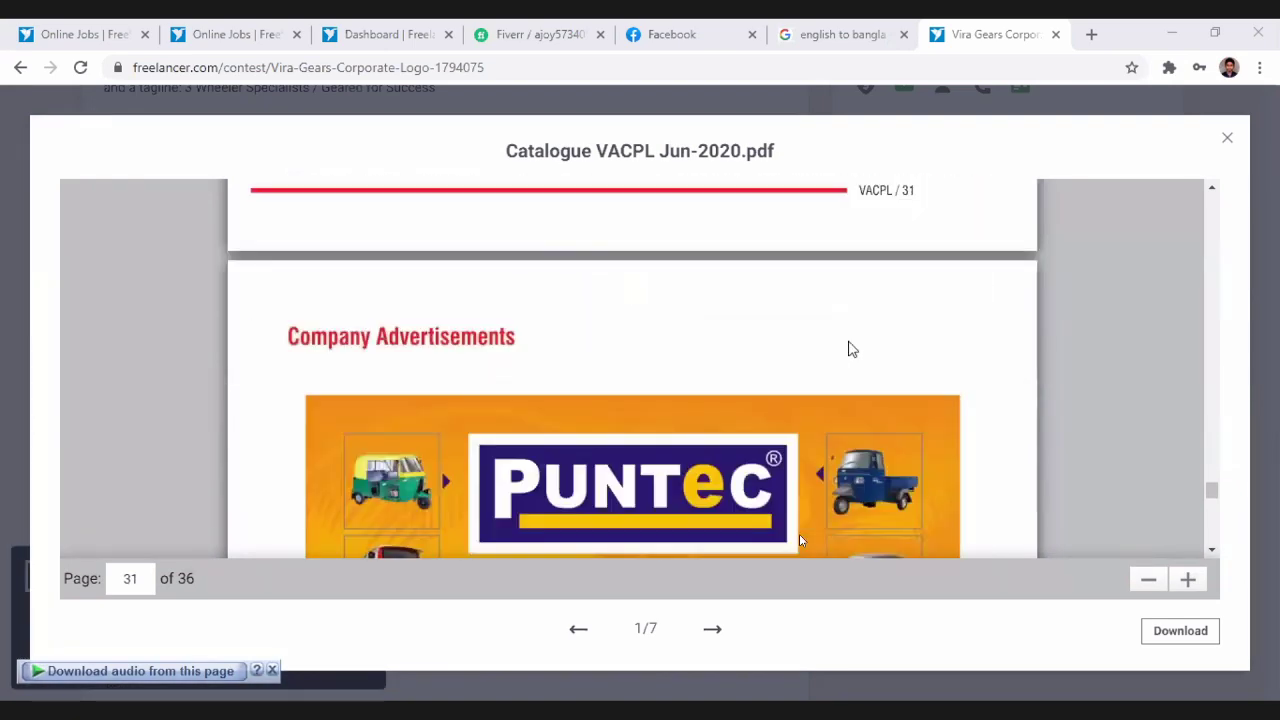
{"action": "scroll", "coordinate": [763, 368], "scroll_direction": "down", "scroll_amount": 10}
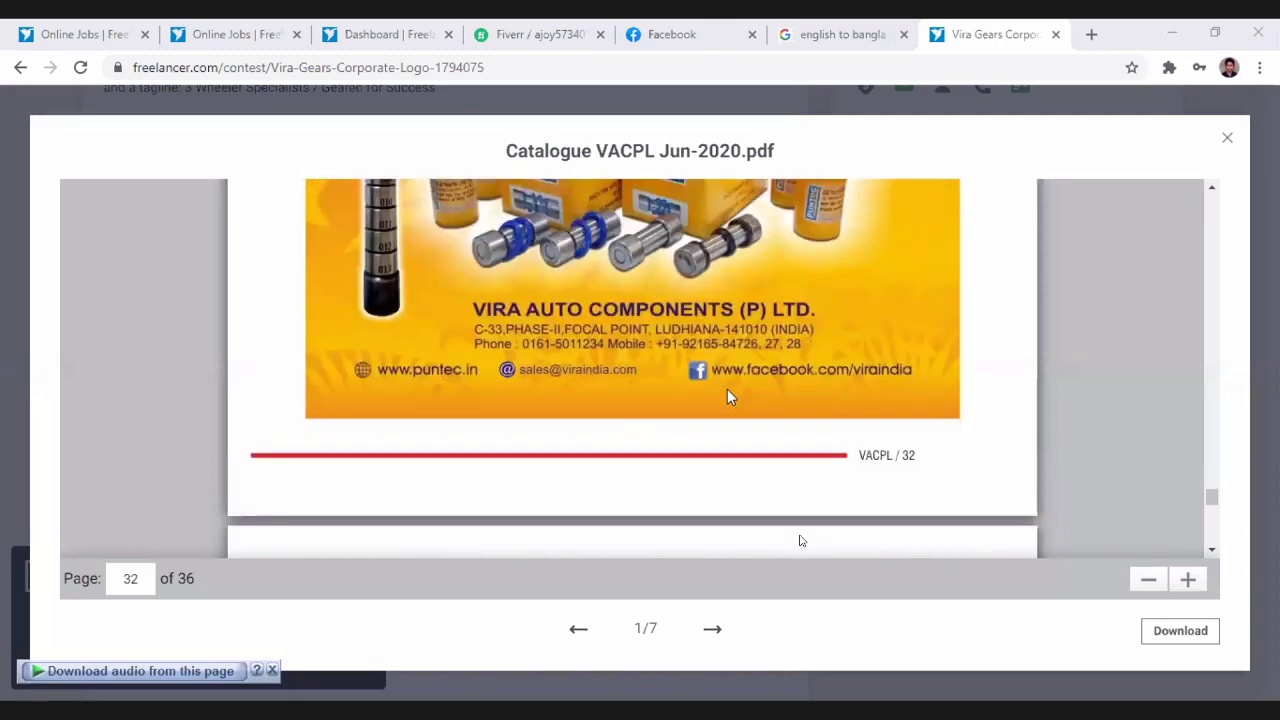
- Examine the flange advertisement on page 33, the boxed parts on page 34 and the shop photos on page 35
{"action": "scroll", "coordinate": [697, 425], "scroll_direction": "down", "scroll_amount": 7}
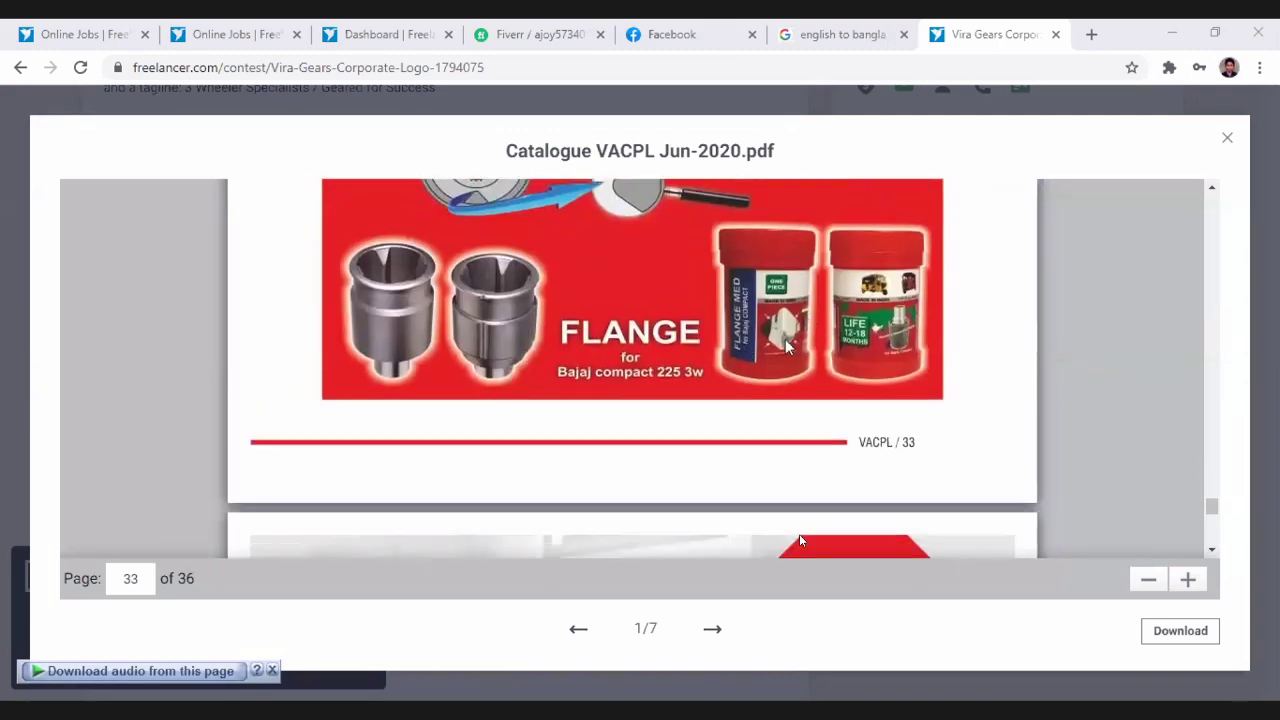
{"action": "scroll", "coordinate": [775, 345], "scroll_direction": "down", "scroll_amount": 10}
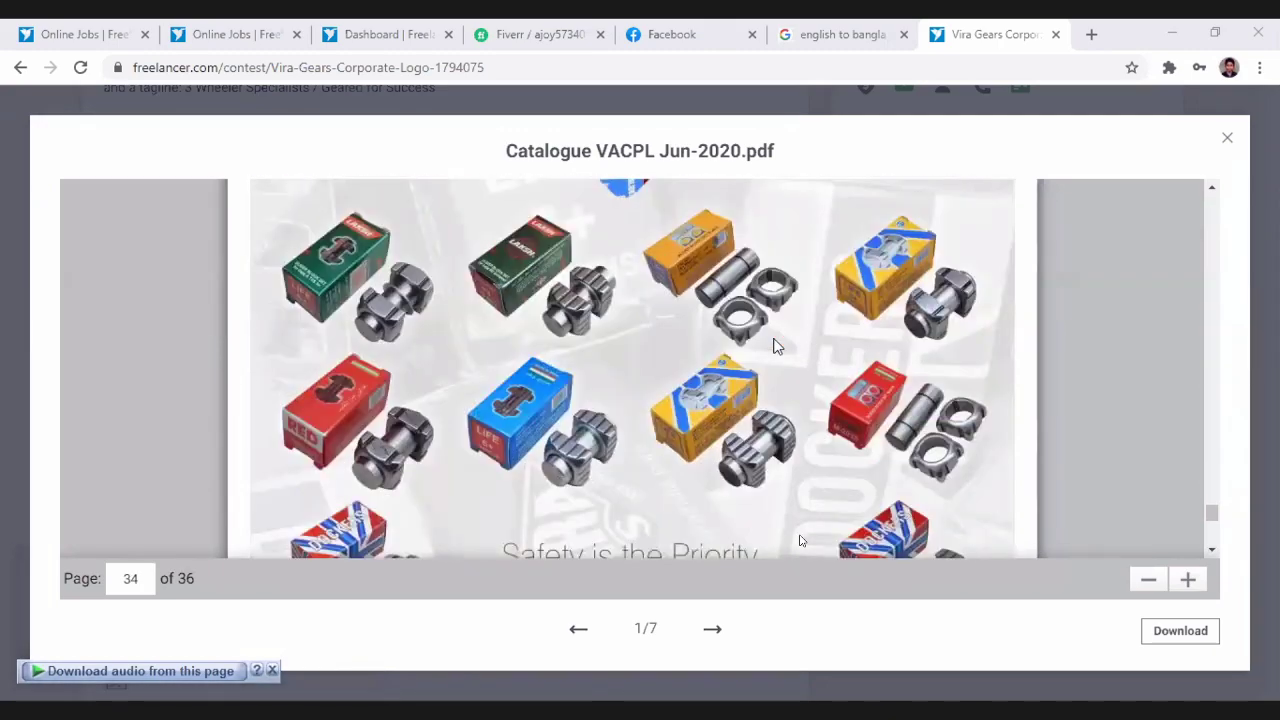
{"action": "scroll", "coordinate": [777, 345], "scroll_direction": "down", "scroll_amount": 3}
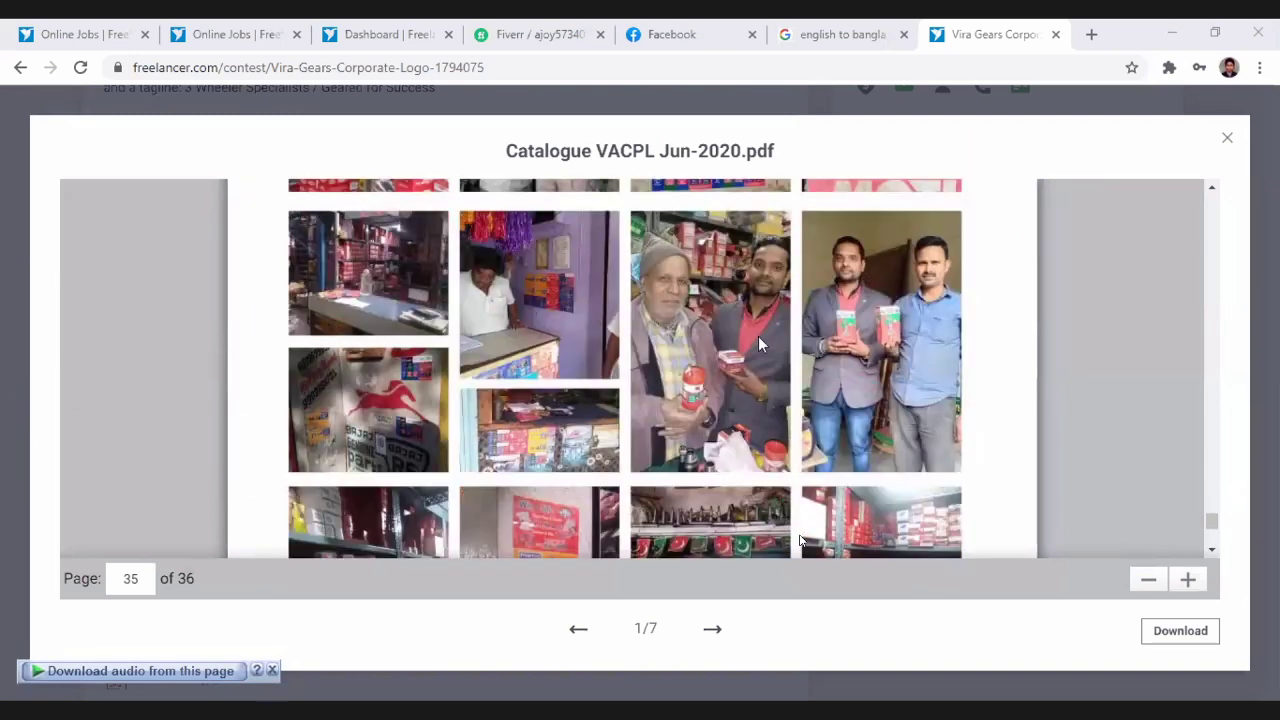
- Examine the remaining shop photos on page 35 and the back cover on page 36, and close the catalogue
{"action": "scroll", "coordinate": [745, 352], "scroll_direction": "down", "scroll_amount": 2}
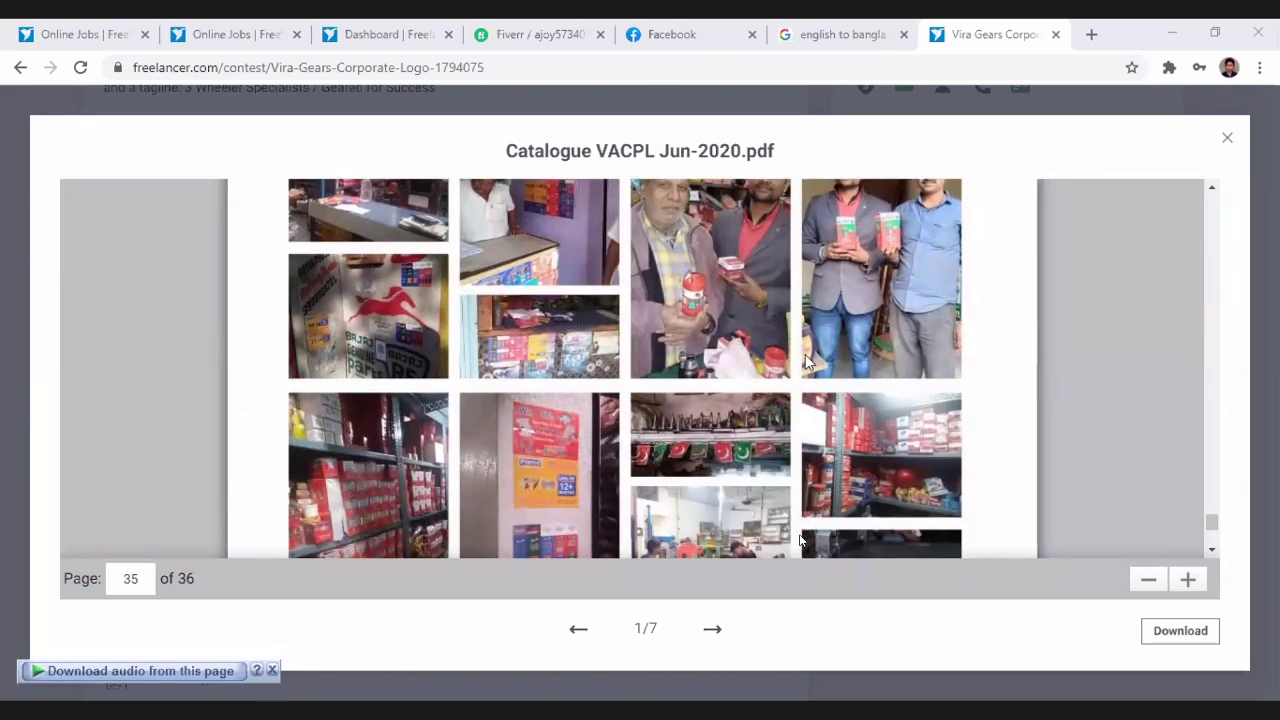
{"action": "scroll", "coordinate": [664, 373], "scroll_direction": "up", "scroll_amount": 2}
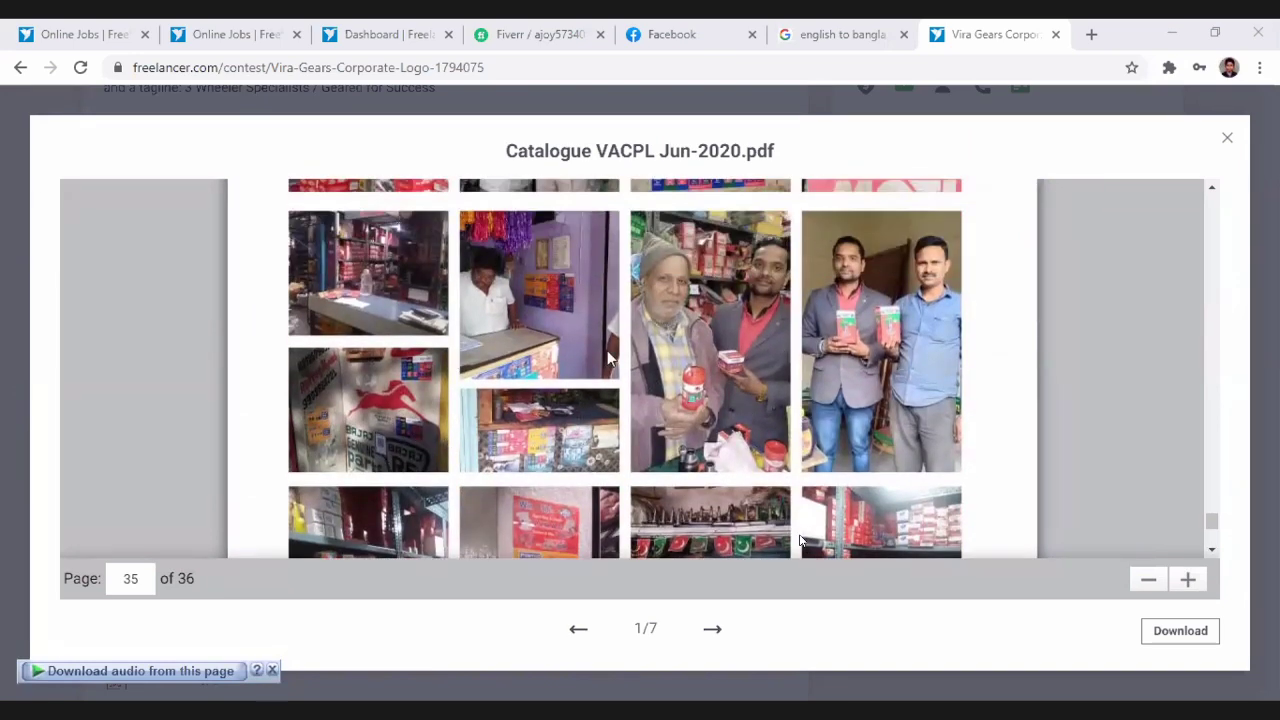
{"action": "scroll", "coordinate": [812, 378], "scroll_direction": "down", "scroll_amount": 1}
{"action": "scroll", "coordinate": [790, 378], "scroll_direction": "down", "scroll_amount": 3}
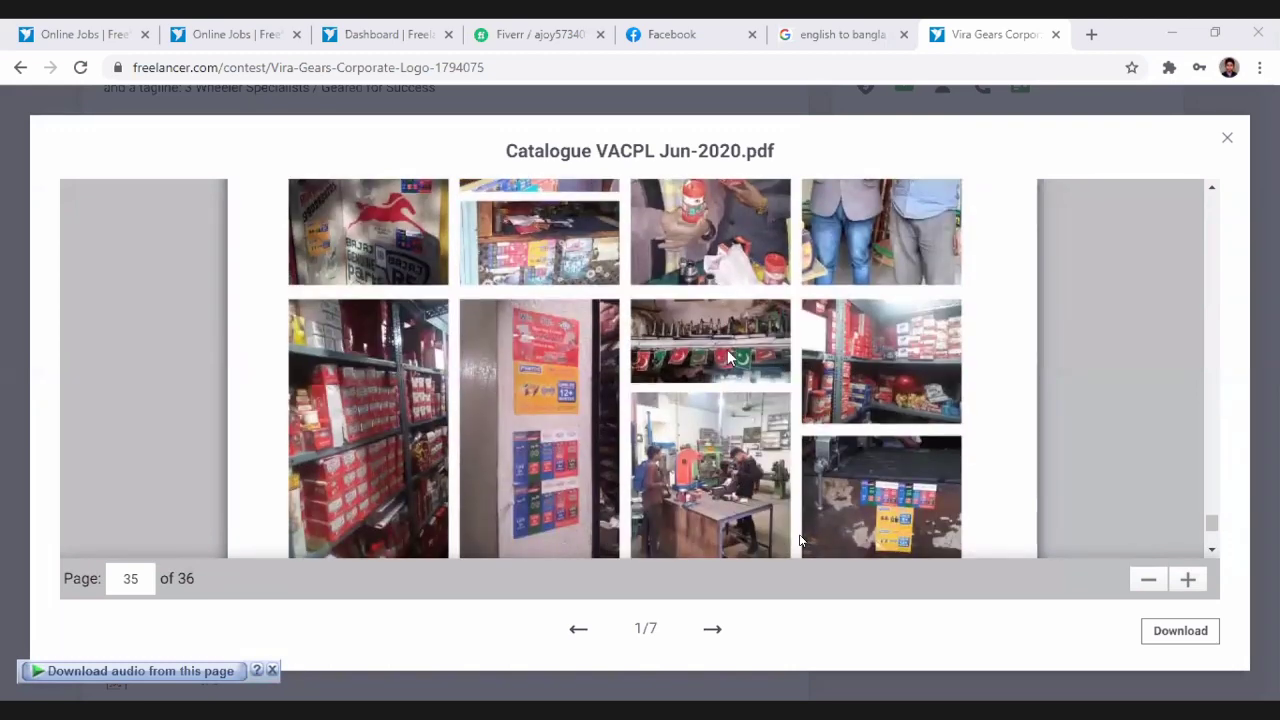
{"action": "scroll", "coordinate": [729, 378], "scroll_direction": "down", "scroll_amount": 3}
{"action": "scroll", "coordinate": [729, 376], "scroll_direction": "down", "scroll_amount": 10}
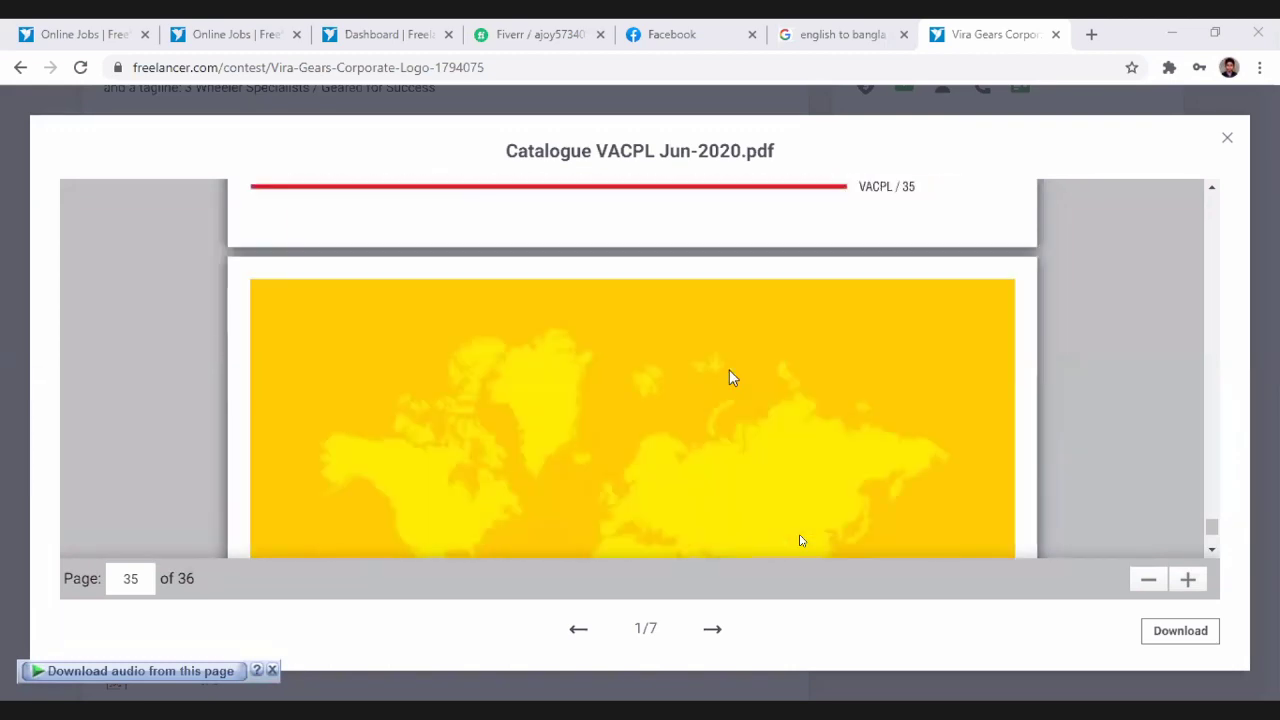
{"action": "scroll", "coordinate": [730, 378], "scroll_direction": "down", "scroll_amount": 8}
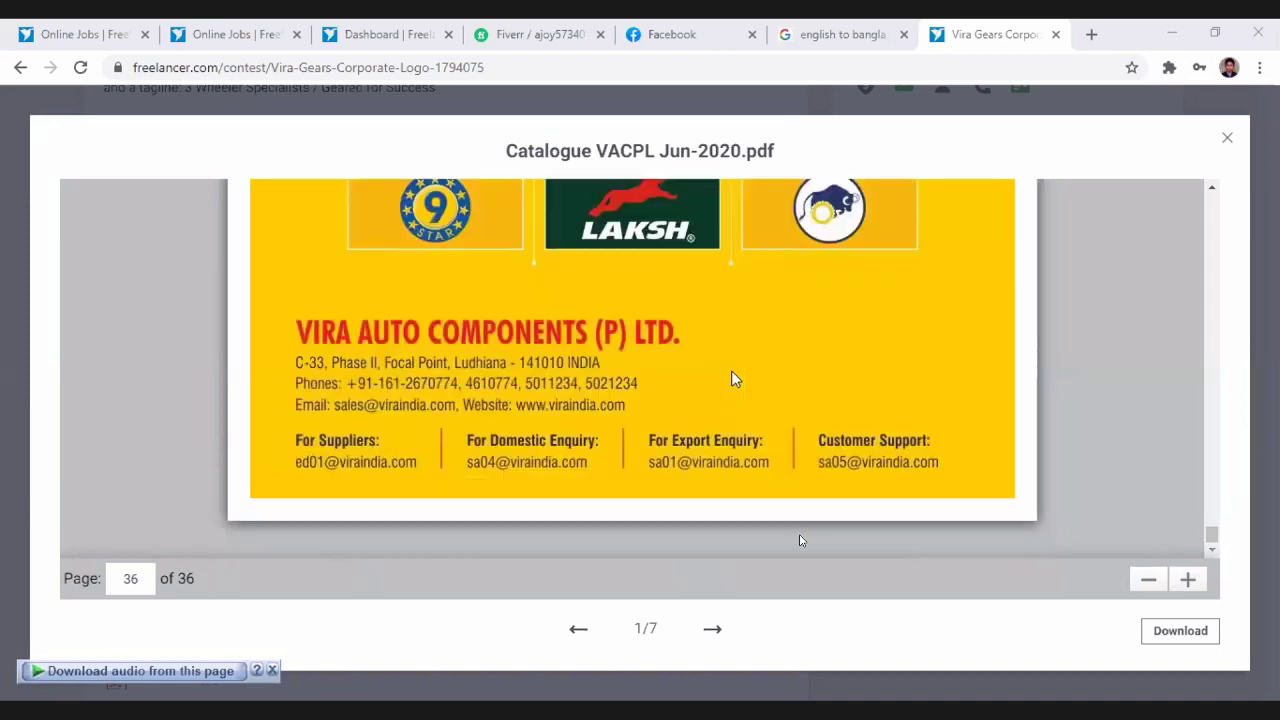
{"action": "scroll", "coordinate": [731, 378], "scroll_direction": "up", "scroll_amount": 5}
{"action": "scroll", "coordinate": [733, 376], "scroll_direction": "down", "scroll_amount": 5}
{"action": "left_click", "coordinate": [1230, 143]}
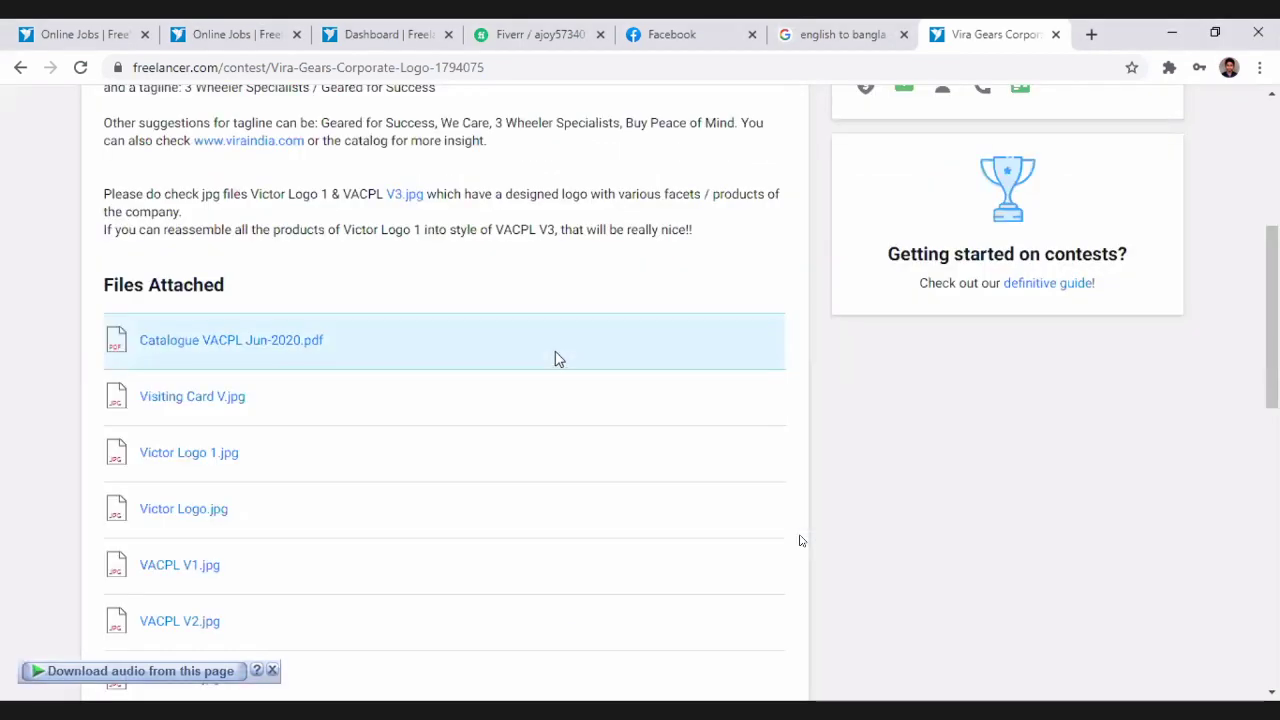
- Review the Vira Gears contest's title area, description, employer details and list of attached files
{"action": "scroll", "coordinate": [408, 305], "scroll_direction": "up", "scroll_amount": 2}
{"action": "scroll", "coordinate": [408, 305], "scroll_direction": "up", "scroll_amount": 2}
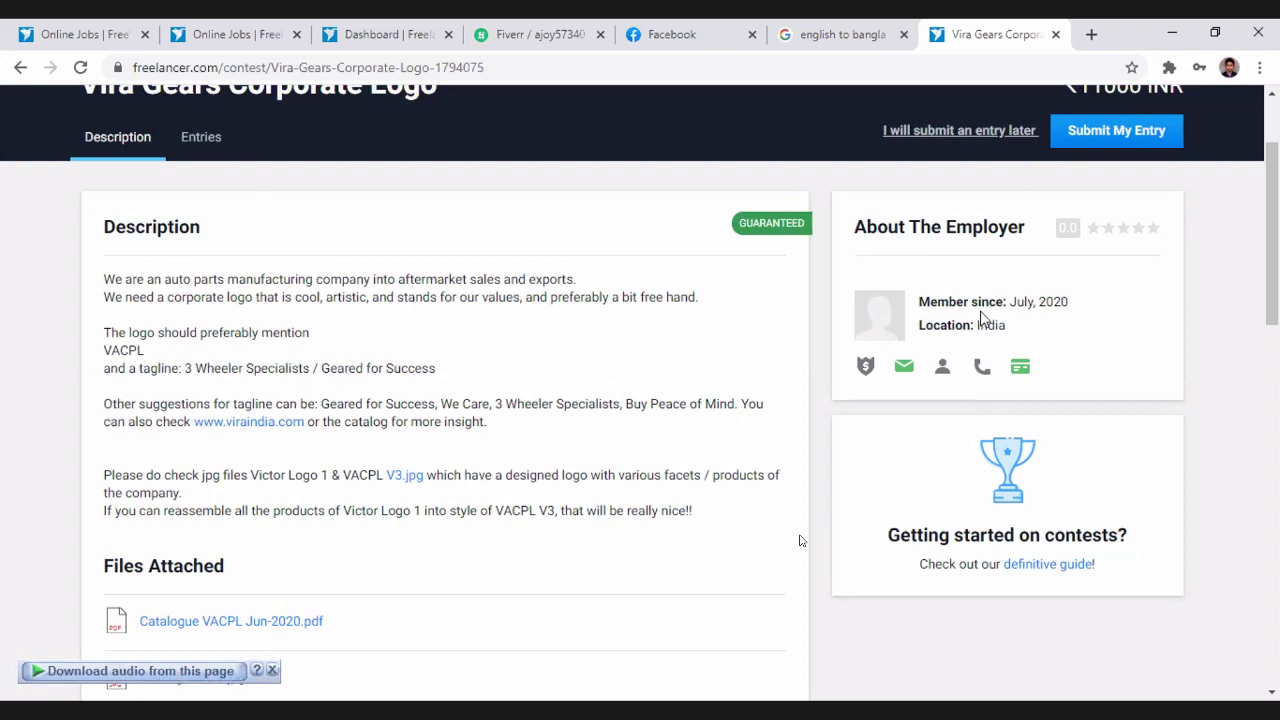
{"action": "scroll", "coordinate": [980, 320], "scroll_direction": "up", "scroll_amount": 2}
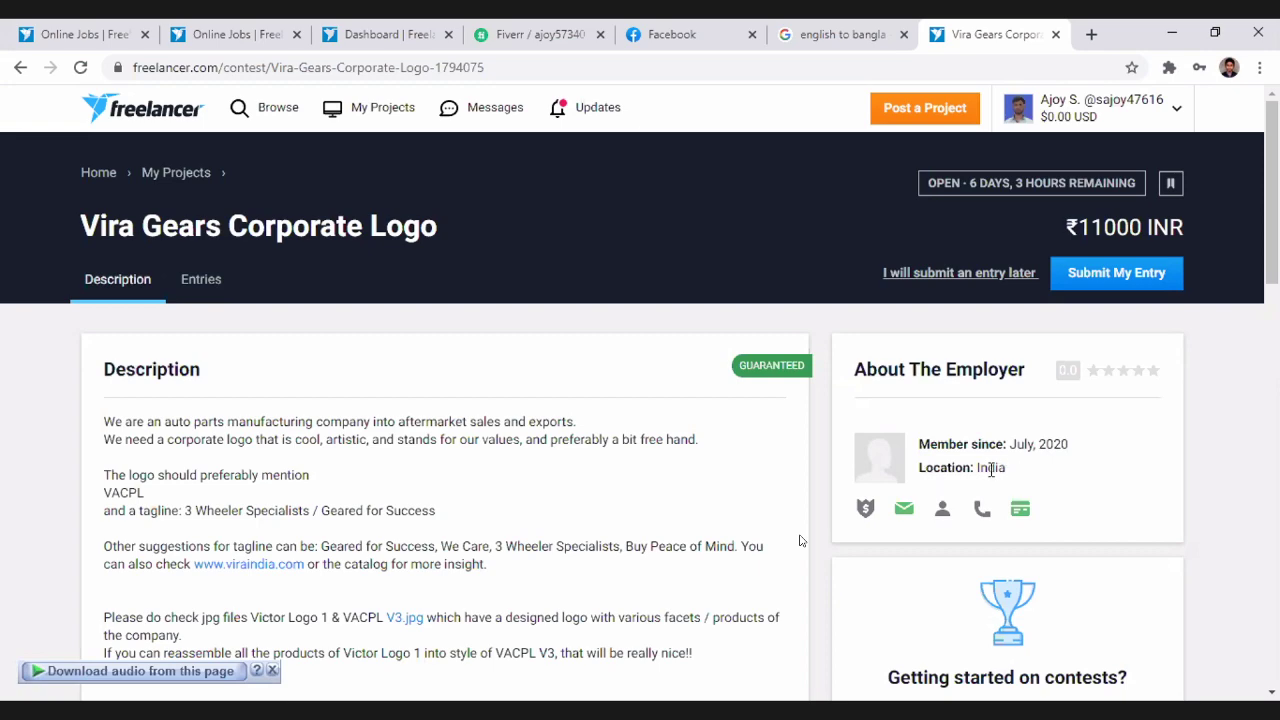
{"action": "scroll", "coordinate": [1038, 478], "scroll_direction": "down", "scroll_amount": 2}
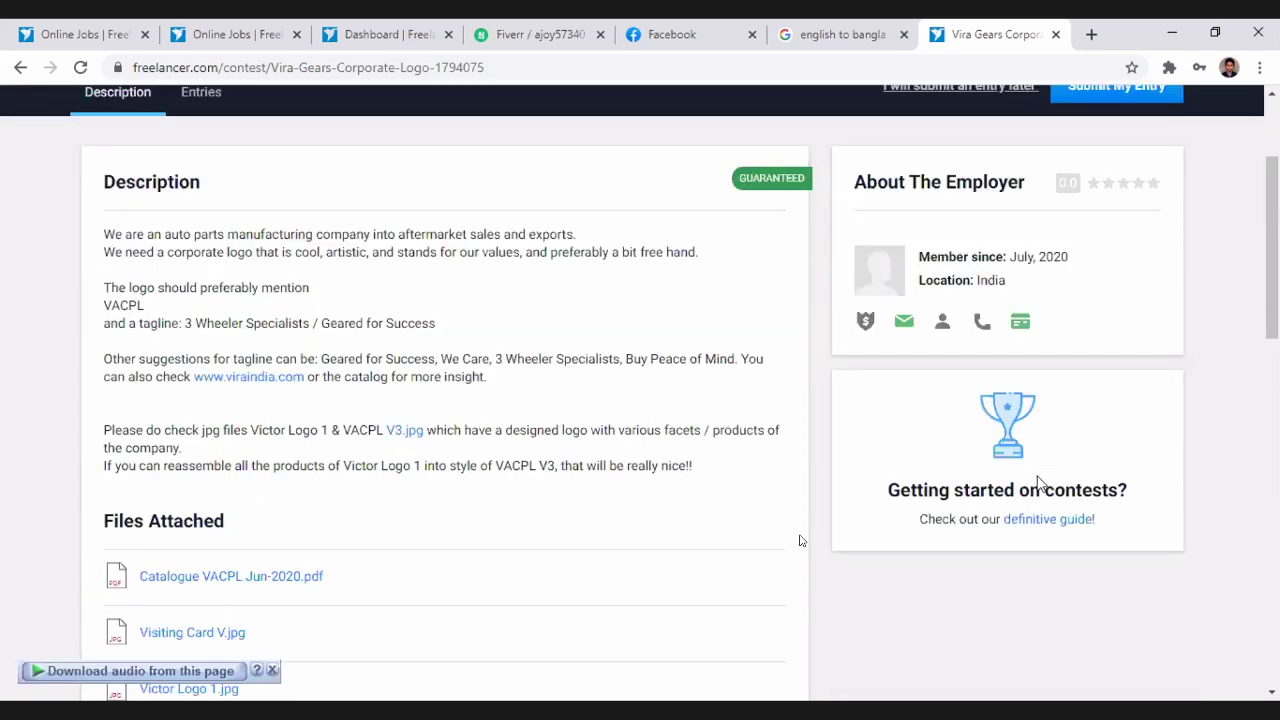
{"action": "scroll", "coordinate": [1038, 484], "scroll_direction": "up", "scroll_amount": 1}
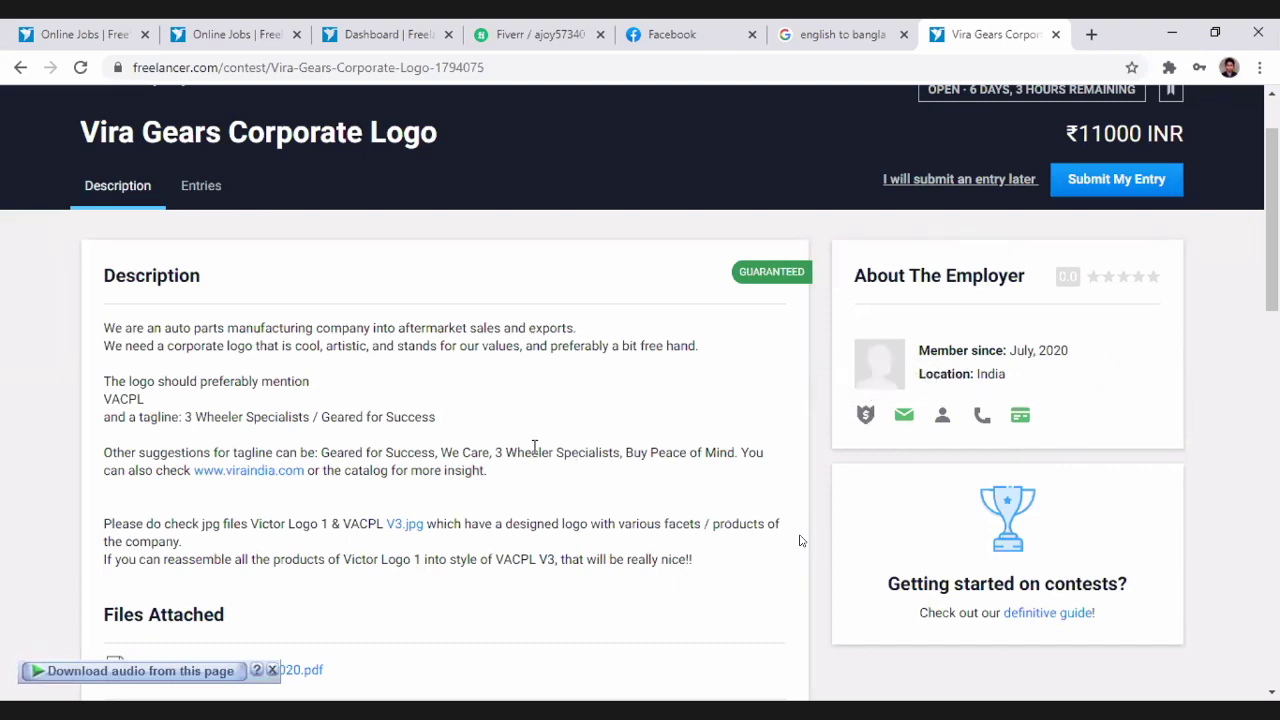
{"action": "scroll", "coordinate": [535, 447], "scroll_direction": "down", "scroll_amount": 3}
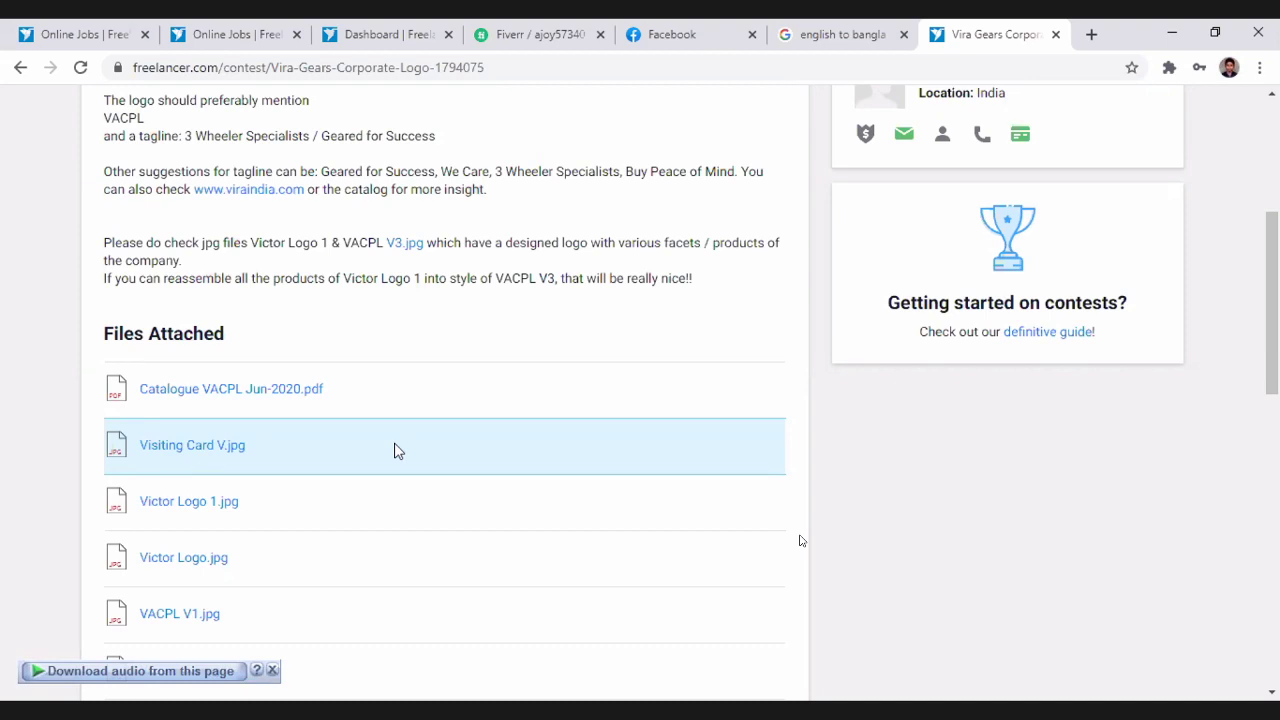
{"action": "scroll", "coordinate": [677, 471], "scroll_direction": "up", "scroll_amount": 1}
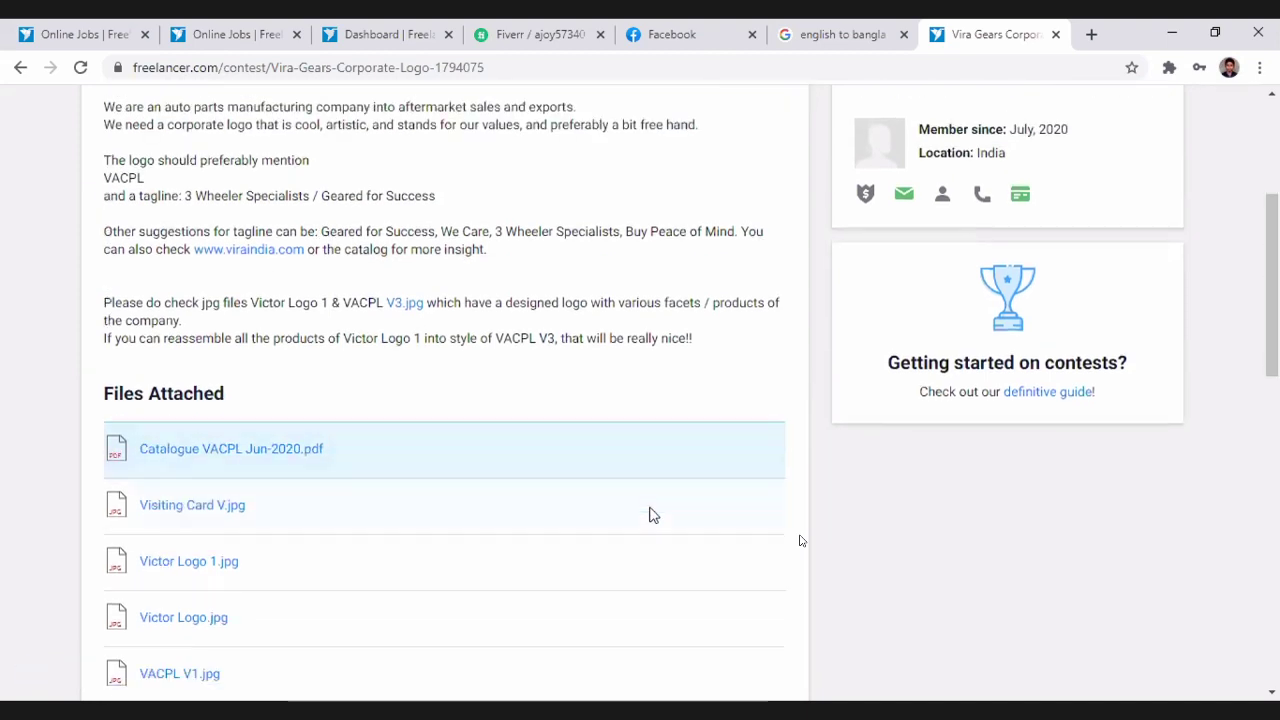
{"action": "scroll", "coordinate": [652, 515], "scroll_direction": "down", "scroll_amount": 3}
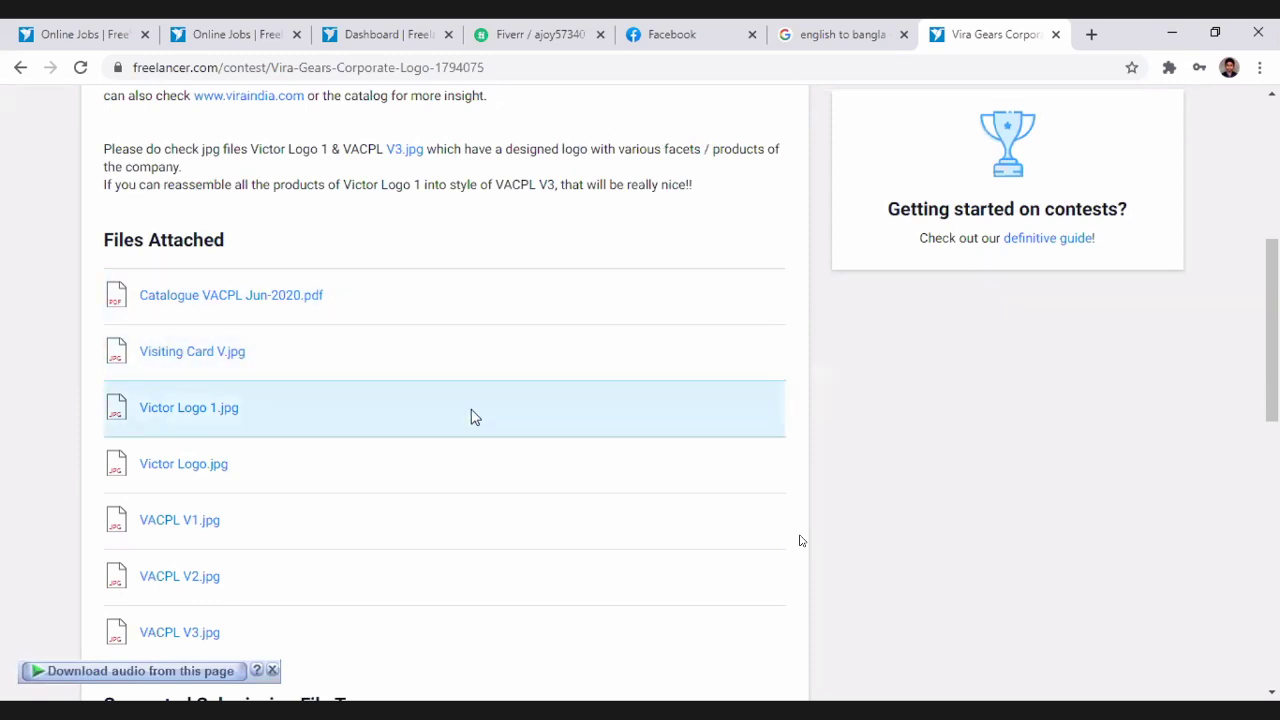
{"action": "scroll", "coordinate": [471, 417], "scroll_direction": "up", "scroll_amount": 2}
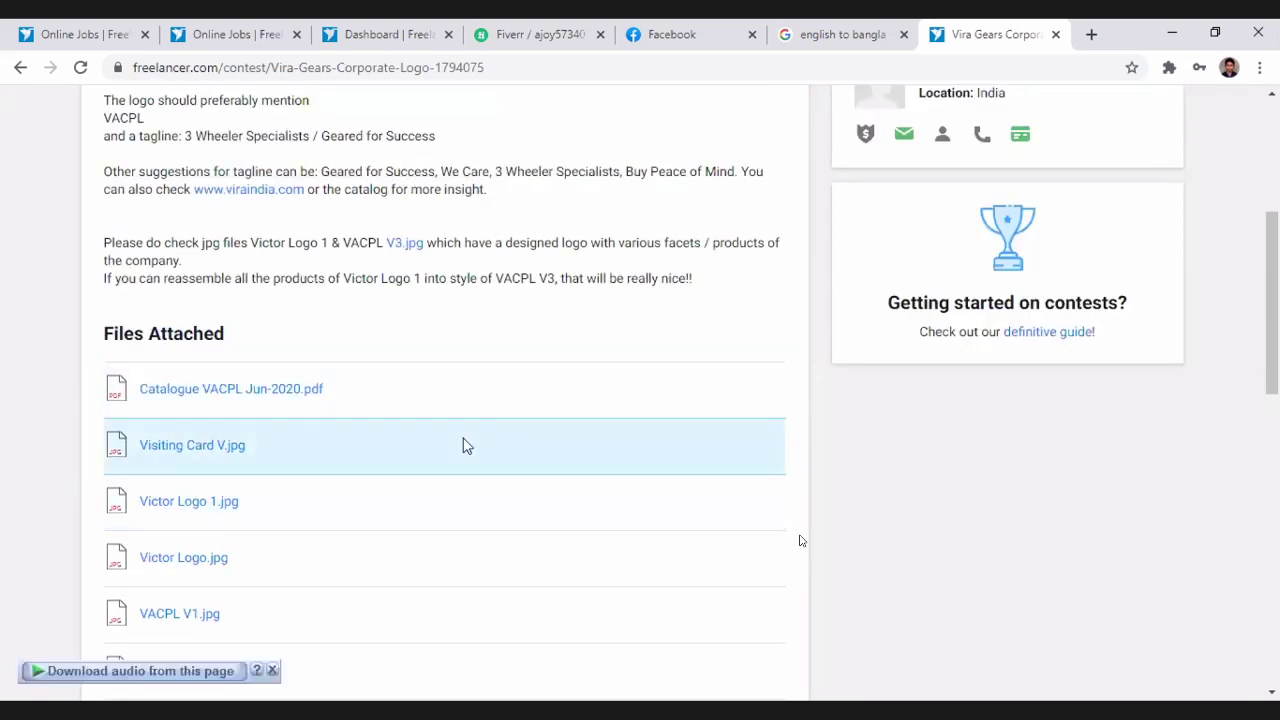
- Open the attached Visiting Card V.jpg, examine its V emblem and company details, and close the preview
{"action": "left_click_drag", "start_coordinate": [463, 445], "coordinate": [465, 450]}
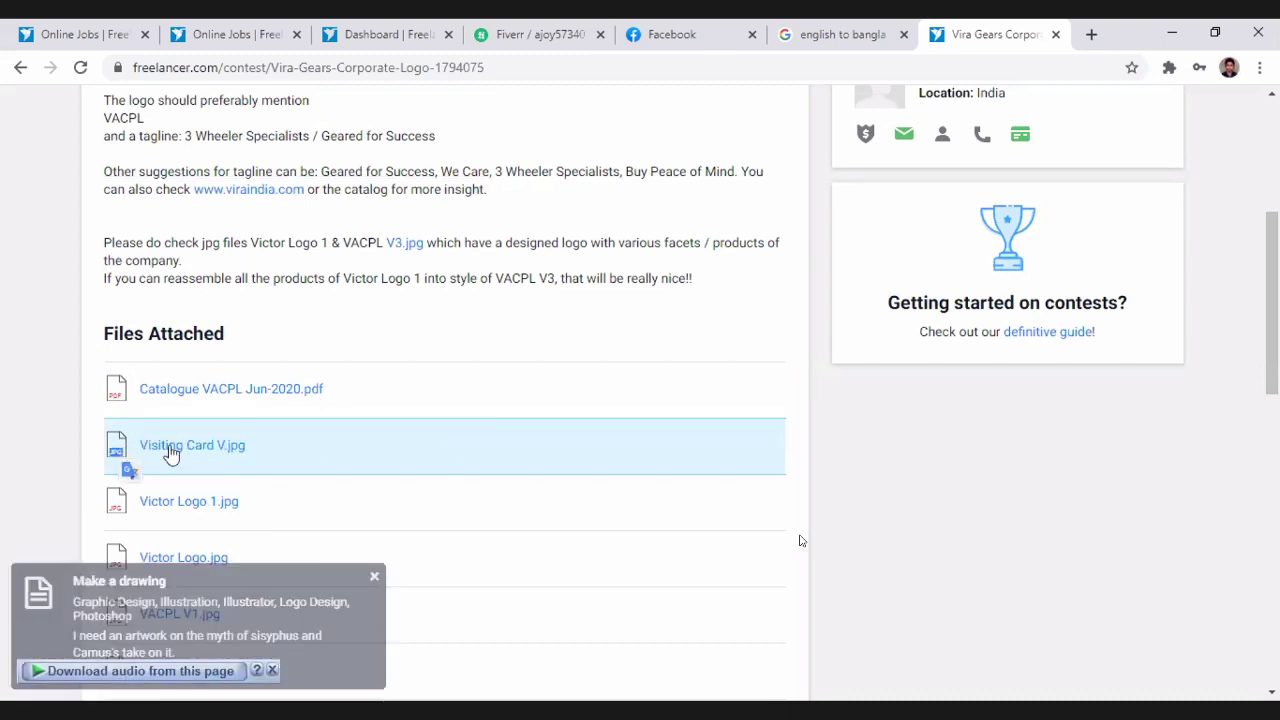
{"action": "right_click", "coordinate": [320, 463]}
{"action": "left_click", "coordinate": [266, 462]}
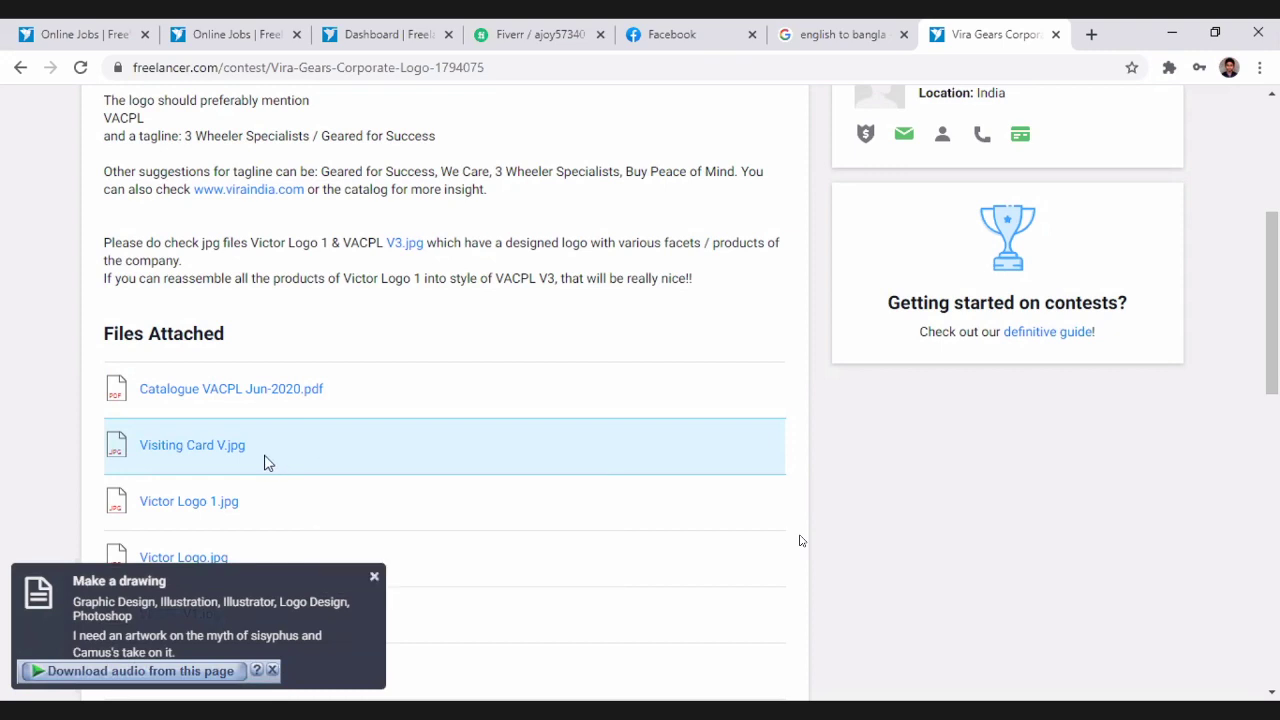
{"action": "scroll", "coordinate": [335, 452], "scroll_direction": "down", "scroll_amount": 1}
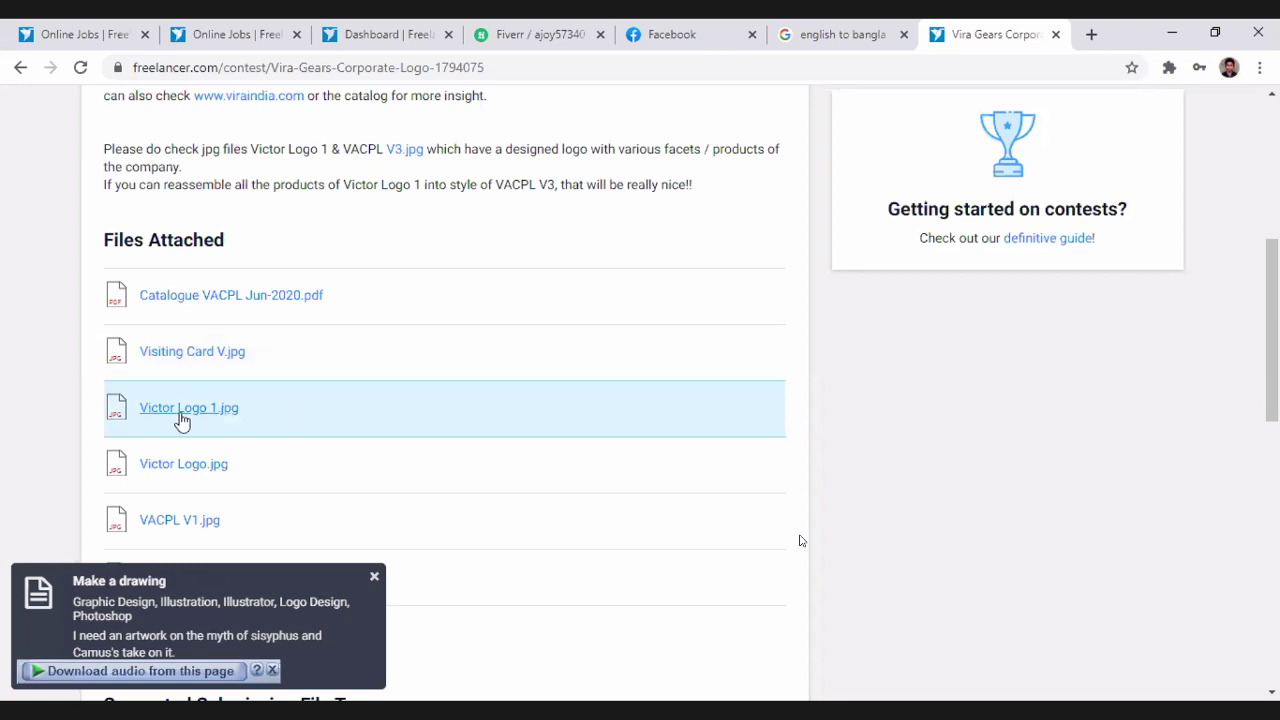
{"action": "left_click", "coordinate": [192, 358]}
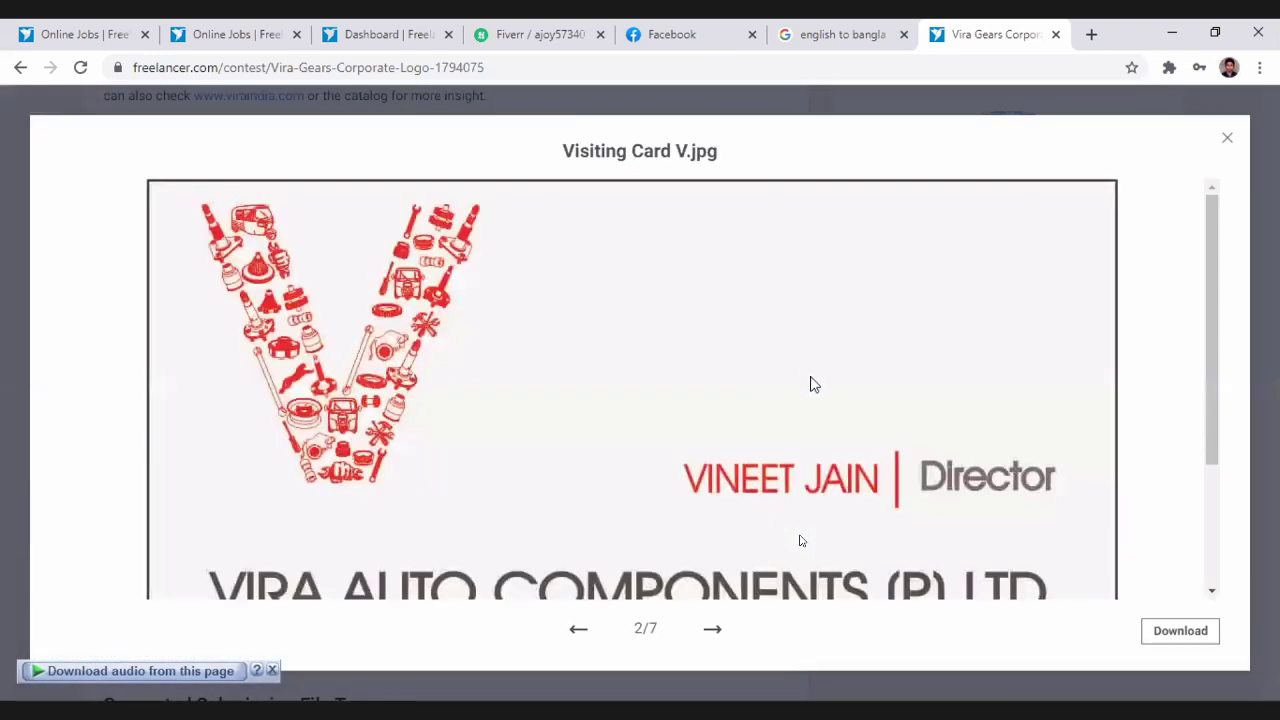
{"action": "scroll", "coordinate": [810, 380], "scroll_direction": "down", "scroll_amount": 2}
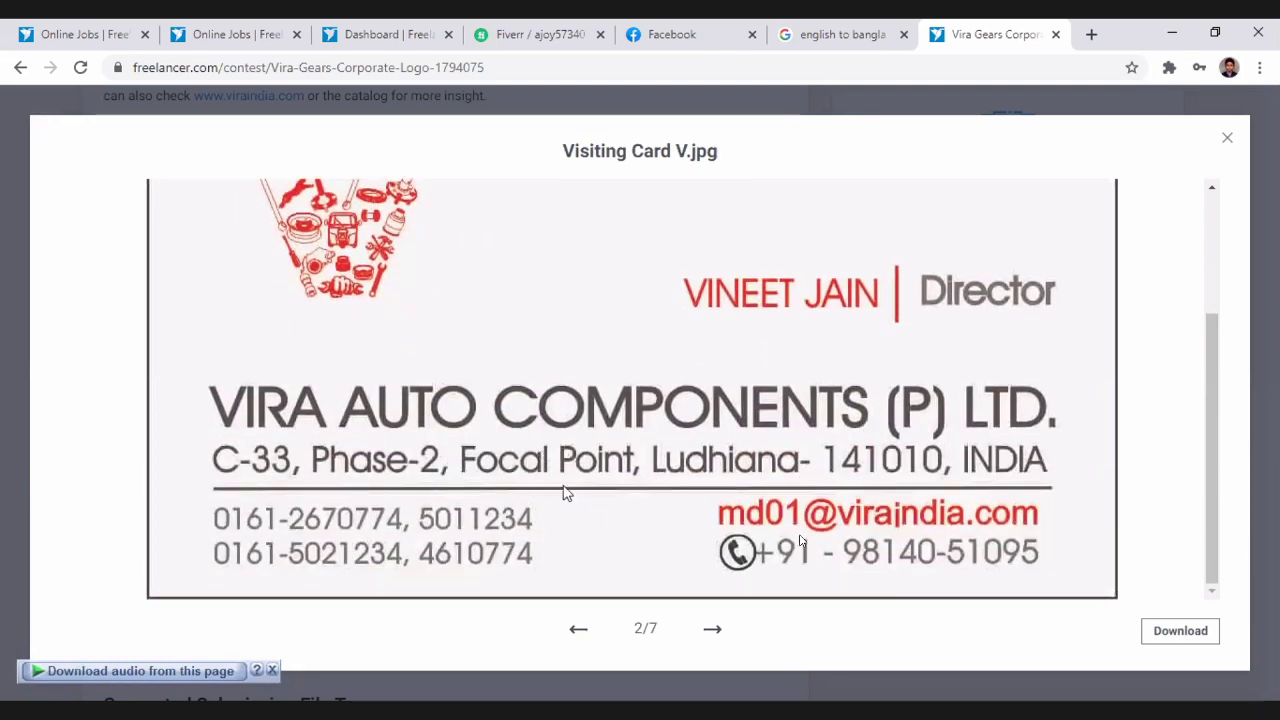
{"action": "scroll", "coordinate": [799, 540], "scroll_direction": "up", "scroll_amount": 3}
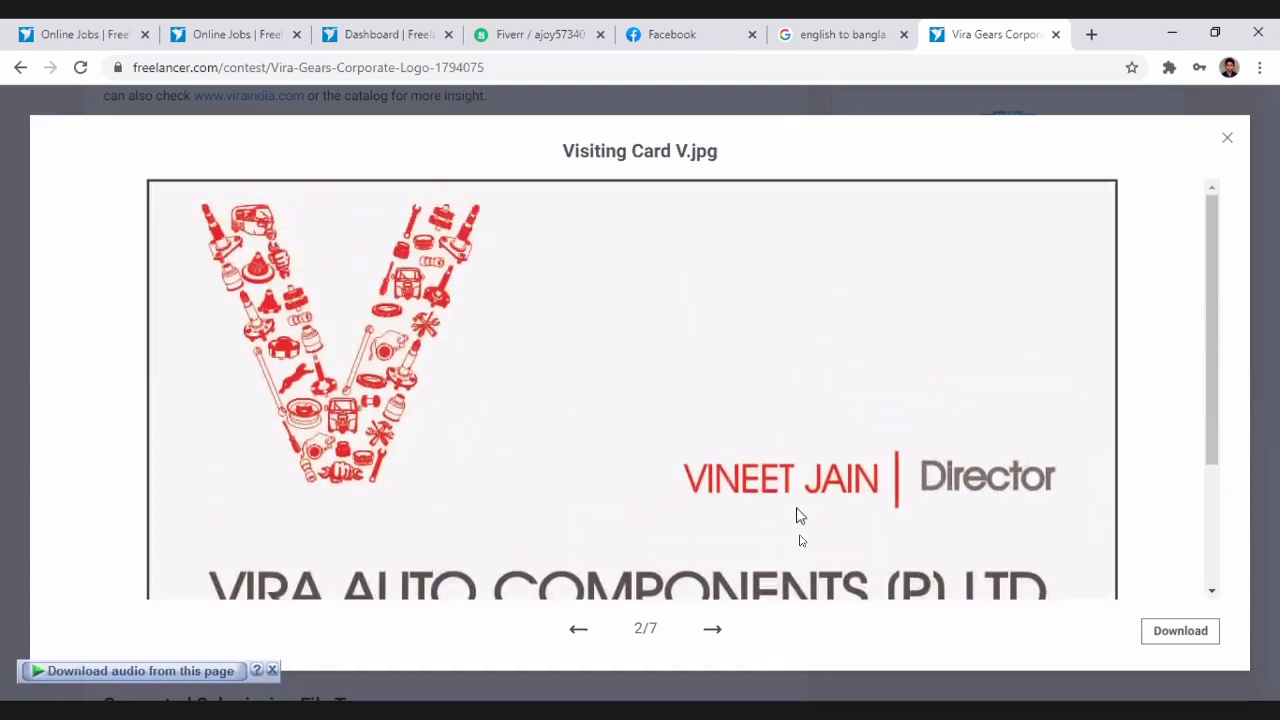
{"action": "scroll", "coordinate": [960, 457], "scroll_direction": "down", "scroll_amount": 1}
{"action": "scroll", "coordinate": [1003, 380], "scroll_direction": "down", "scroll_amount": 2}
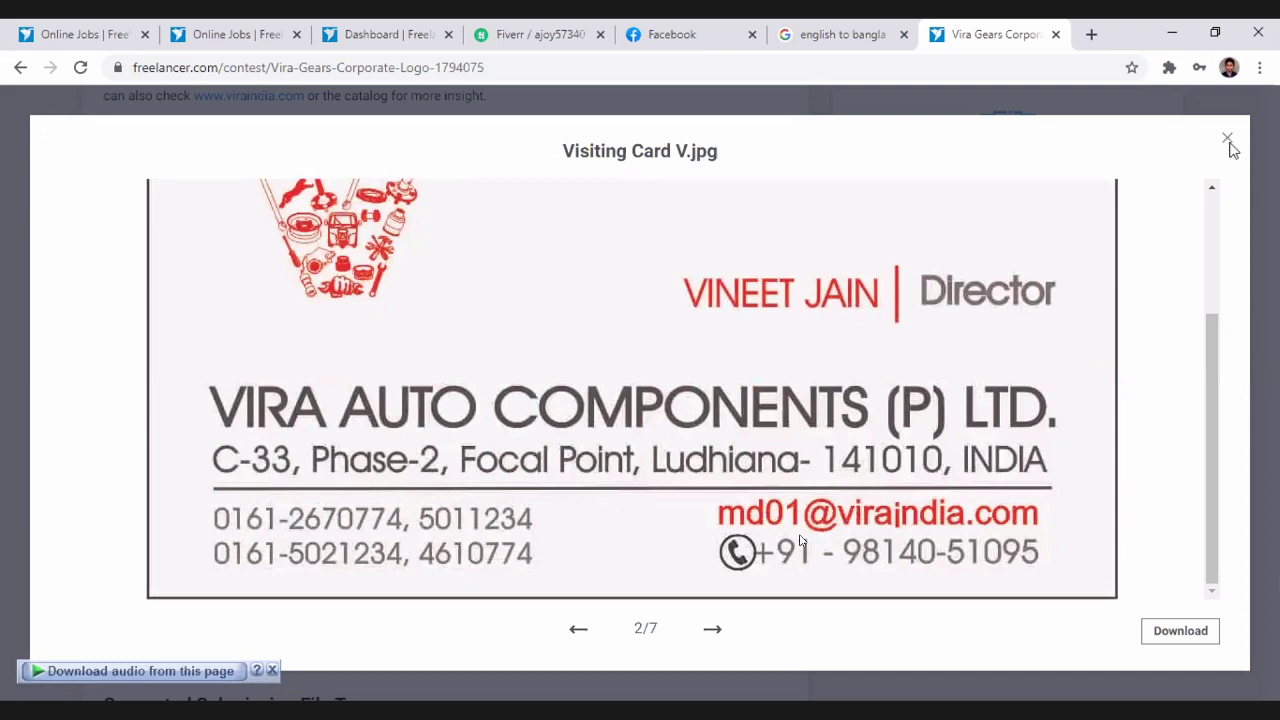
{"action": "left_click", "coordinate": [1228, 140]}
- Open Victor Logo 1.jpg from the attached files, examine its V-shaped parts artwork and download the image
{"action": "scroll", "coordinate": [363, 437], "scroll_direction": "down", "scroll_amount": 1}
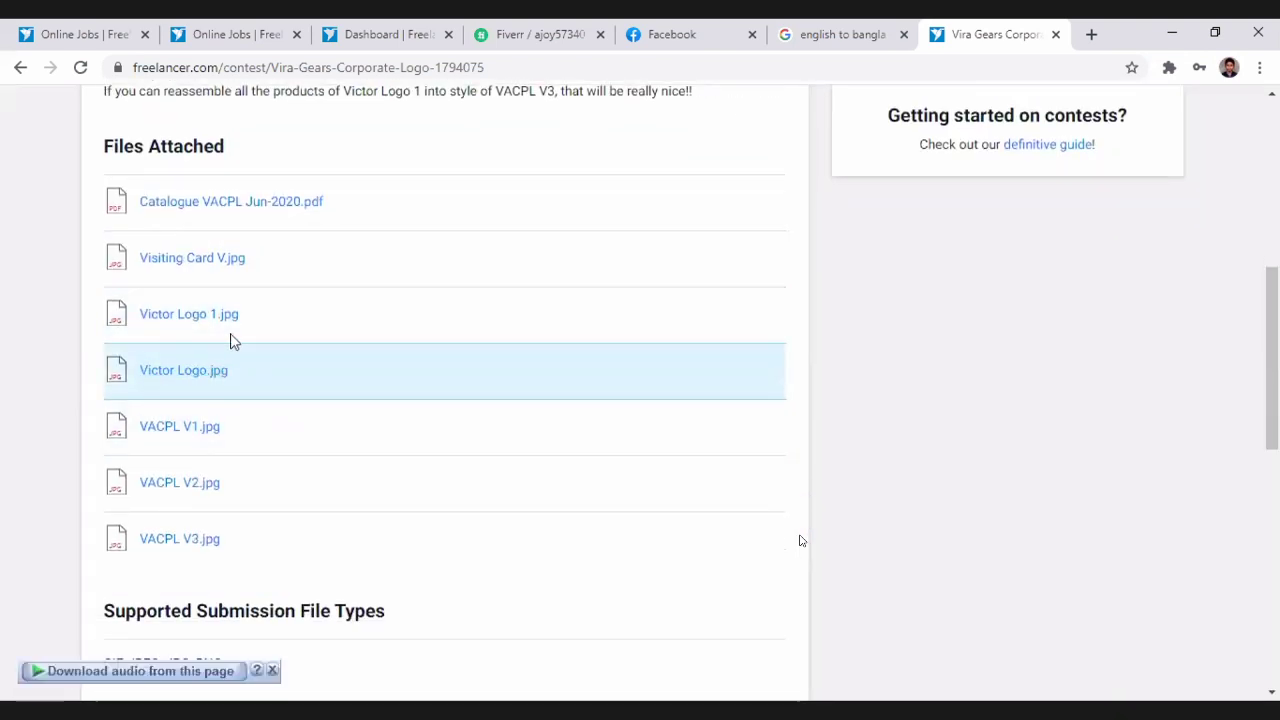
{"action": "scroll", "coordinate": [280, 530], "scroll_direction": "down", "scroll_amount": 1}
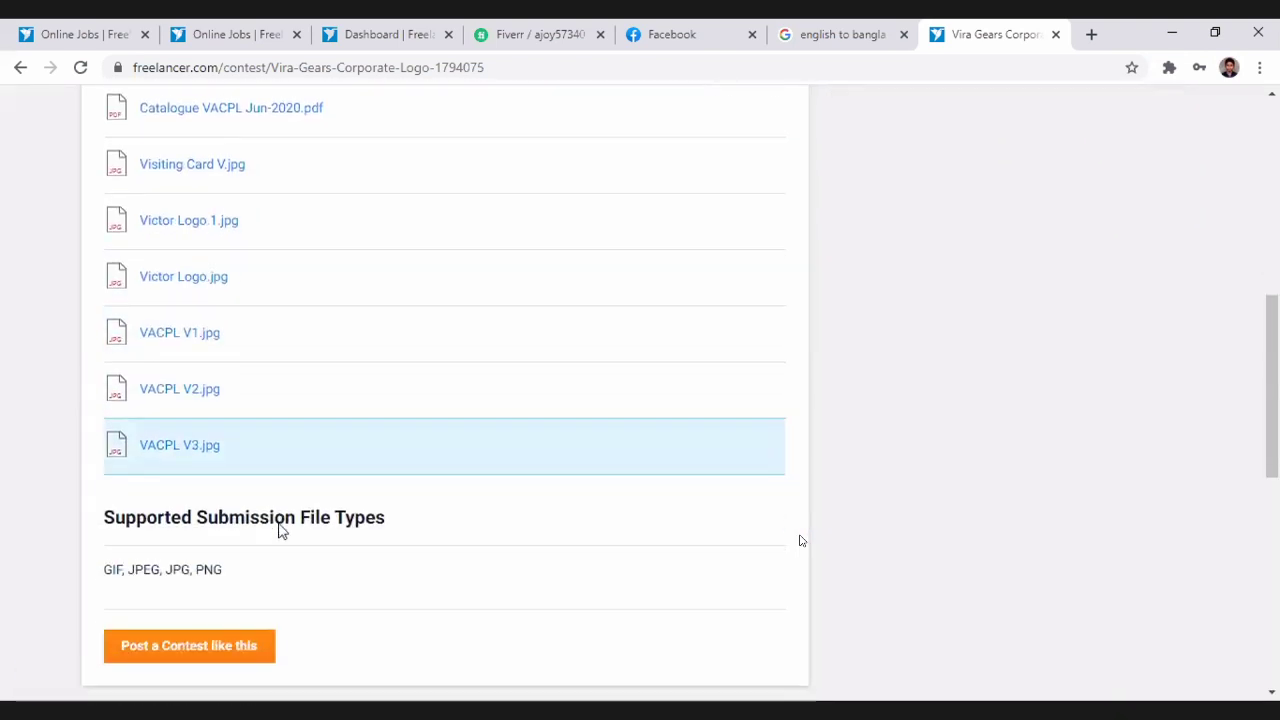
{"action": "scroll", "coordinate": [280, 524], "scroll_direction": "up", "scroll_amount": 1}
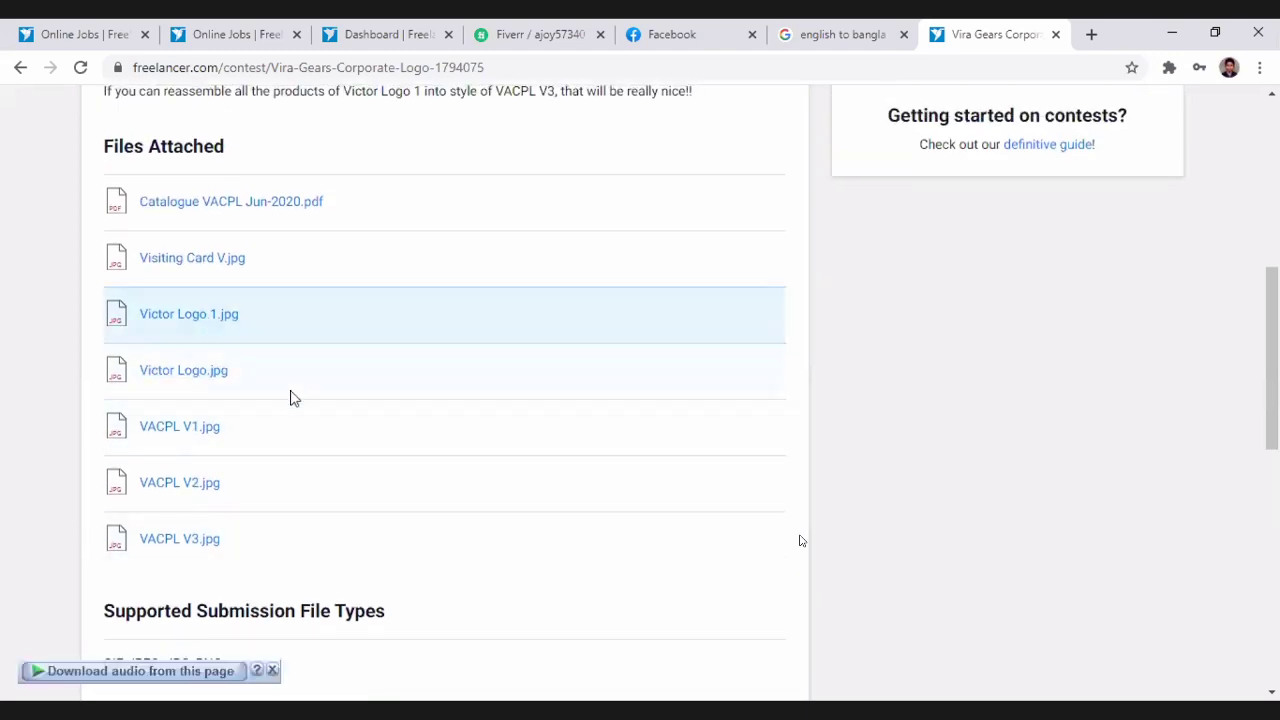
{"action": "scroll", "coordinate": [290, 410], "scroll_direction": "down", "scroll_amount": 2}
{"action": "scroll", "coordinate": [262, 470], "scroll_direction": "up", "scroll_amount": 3}
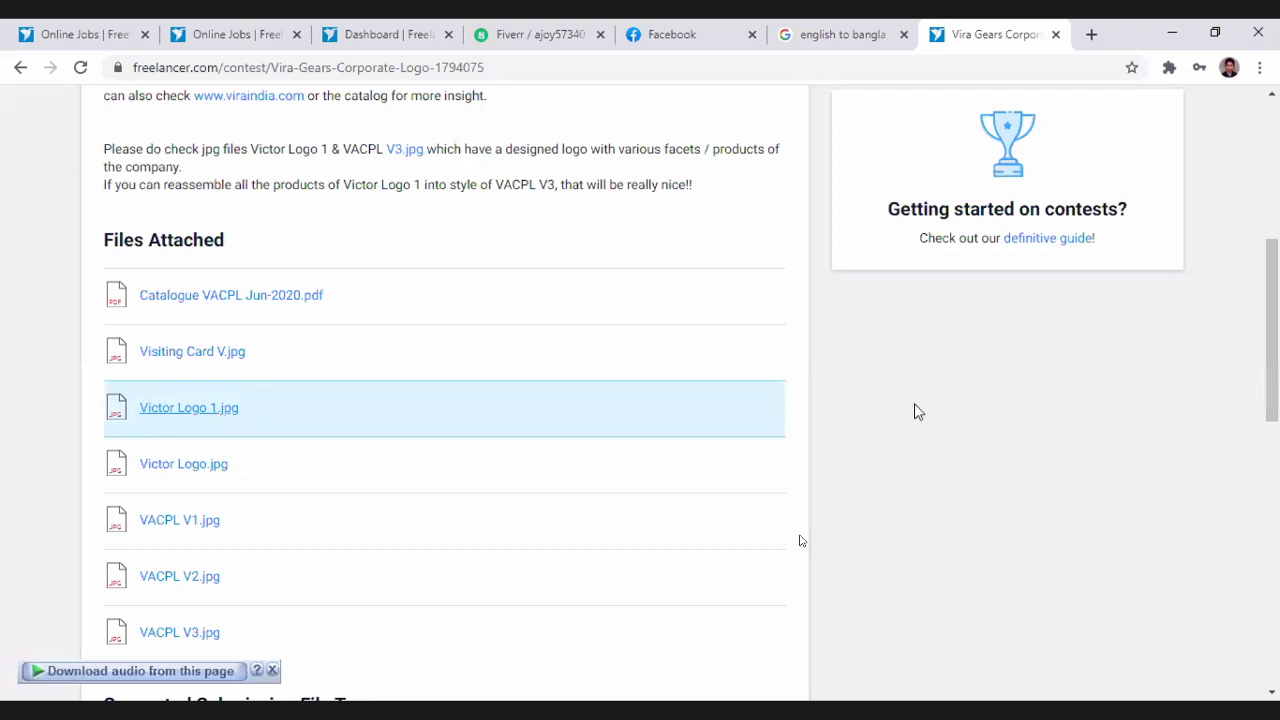
{"action": "scroll", "coordinate": [982, 425], "scroll_direction": "down", "scroll_amount": 5}
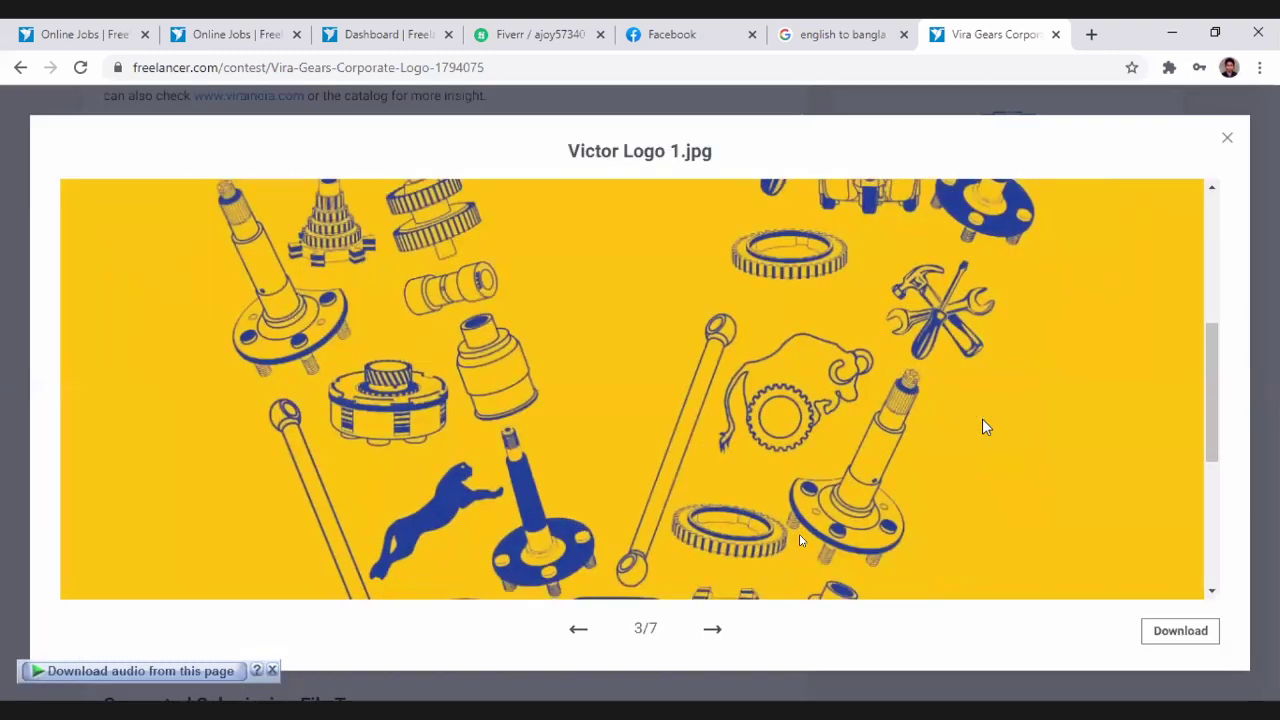
{"action": "scroll", "coordinate": [982, 427], "scroll_direction": "down", "scroll_amount": 3}
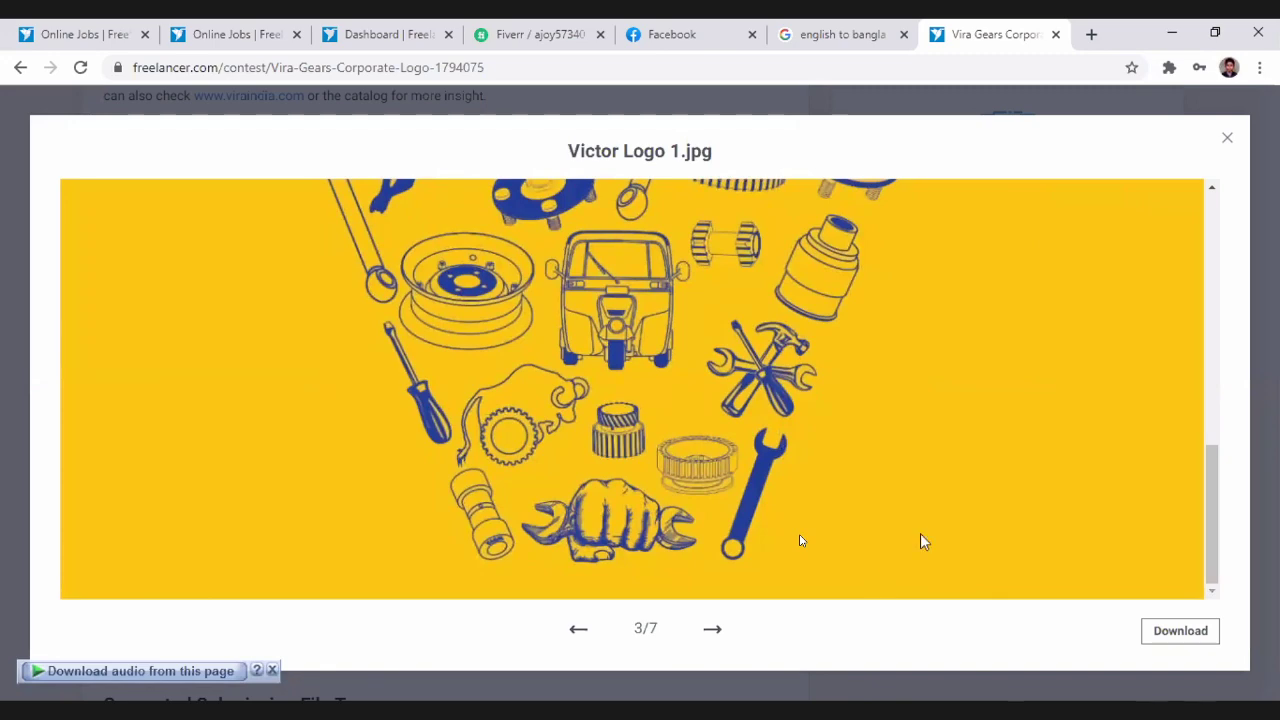
{"action": "scroll", "coordinate": [976, 480], "scroll_direction": "up", "scroll_amount": 3}
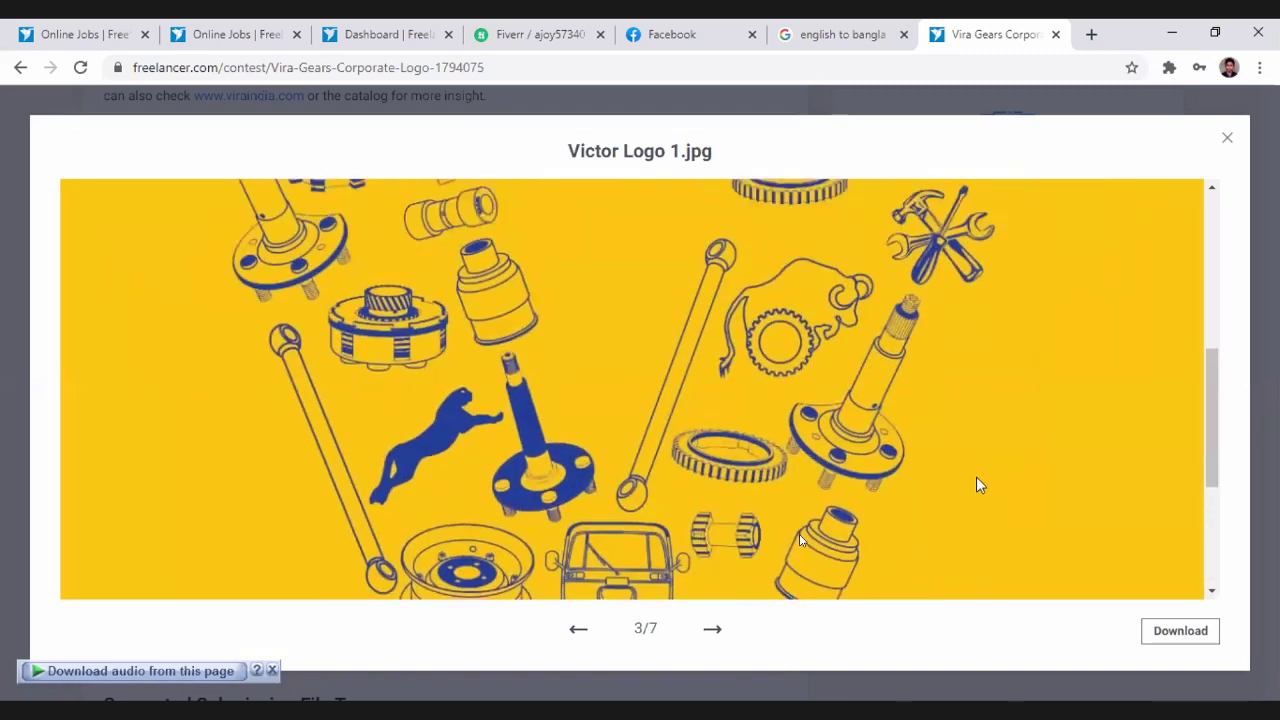
{"action": "scroll", "coordinate": [977, 479], "scroll_direction": "up", "scroll_amount": 4}
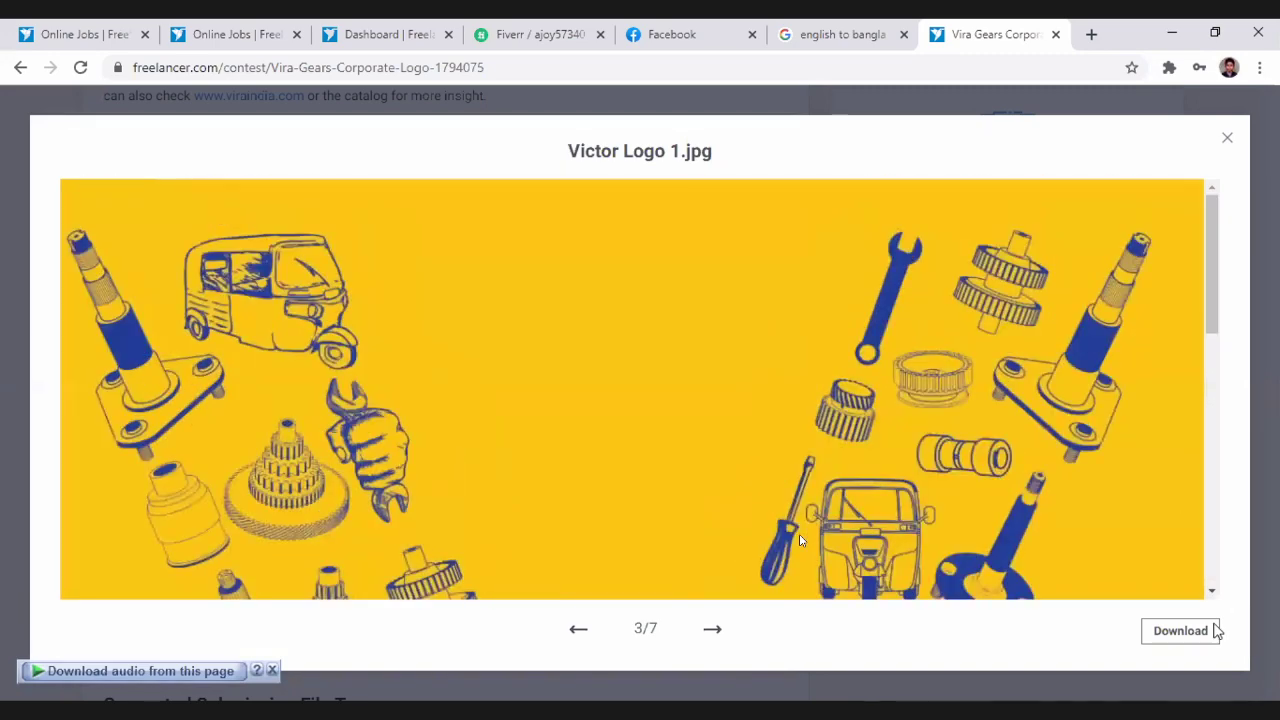
{"action": "scroll", "coordinate": [1185, 637], "scroll_direction": "down", "scroll_amount": 4}
{"action": "left_click", "coordinate": [1184, 634]}
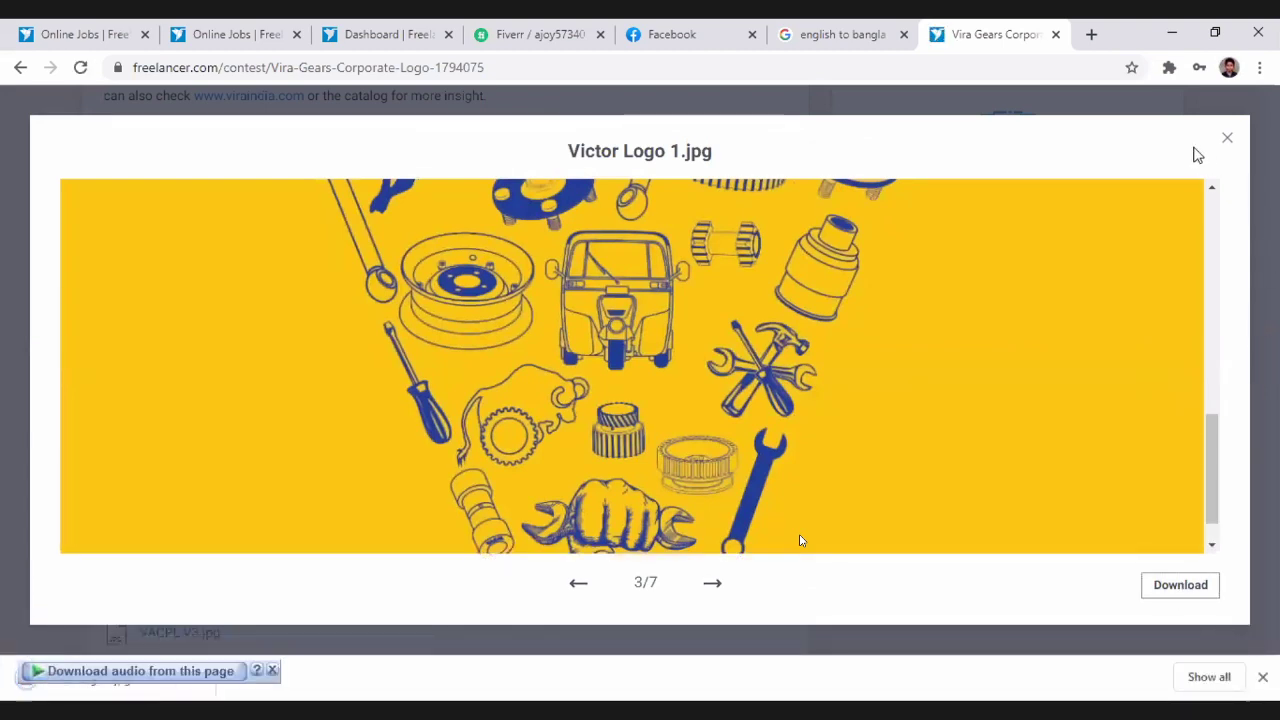
- Look over the blue and yellow parts artwork again from top to bottom and close the preview
{"action": "scroll", "coordinate": [740, 500], "scroll_direction": "down", "scroll_amount": 1}
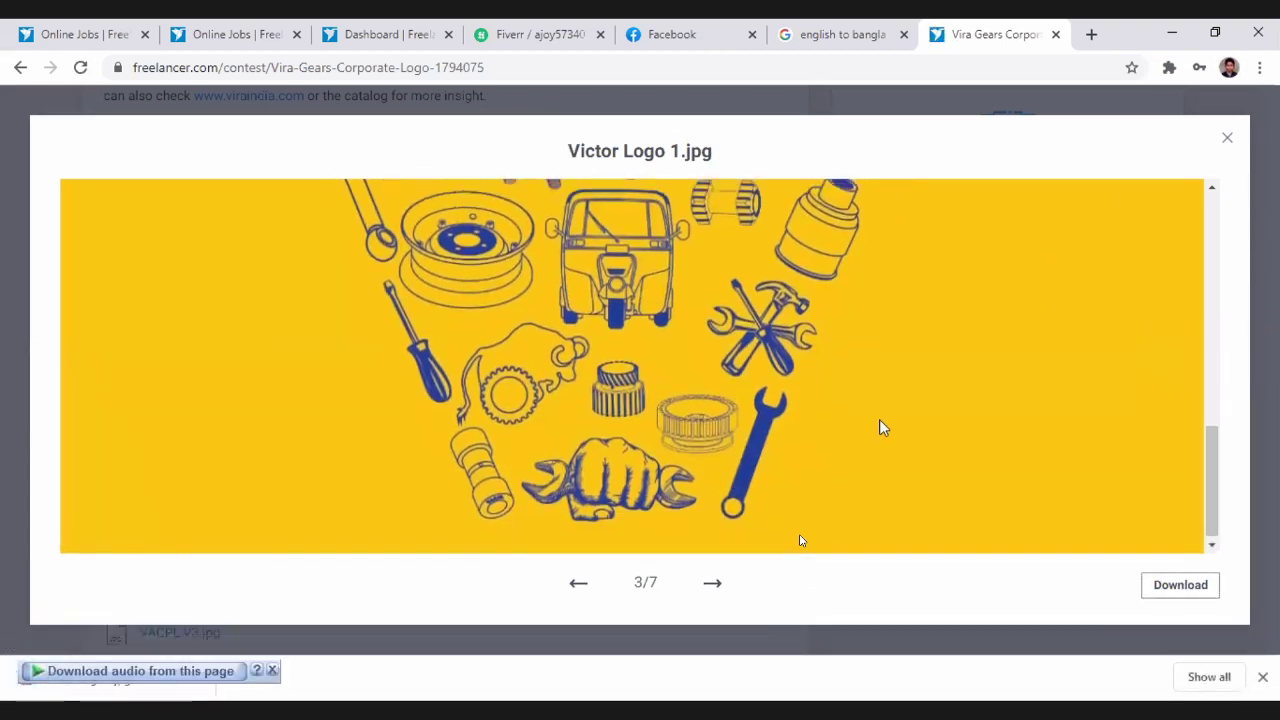
{"action": "scroll", "coordinate": [880, 424], "scroll_direction": "up", "scroll_amount": 3}
{"action": "scroll", "coordinate": [880, 425], "scroll_direction": "up", "scroll_amount": 5}
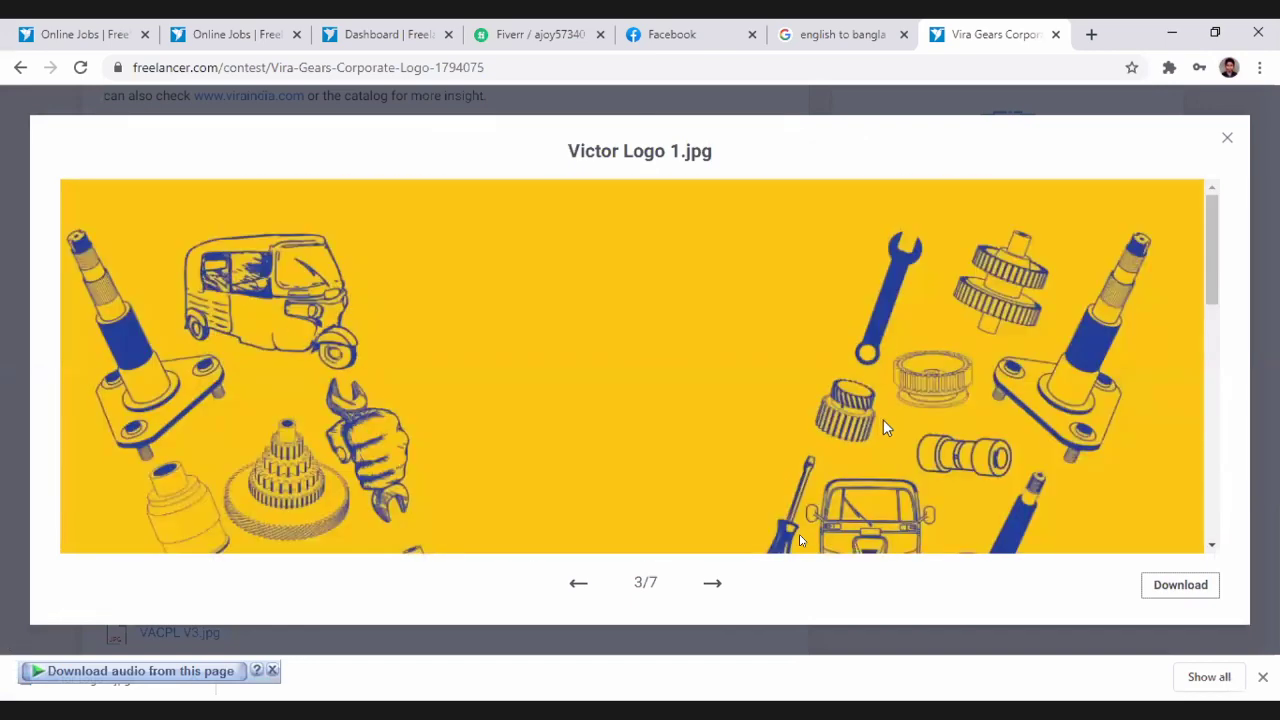
{"action": "scroll", "coordinate": [885, 430], "scroll_direction": "down", "scroll_amount": 4}
{"action": "scroll", "coordinate": [1127, 227], "scroll_direction": "down", "scroll_amount": 3}
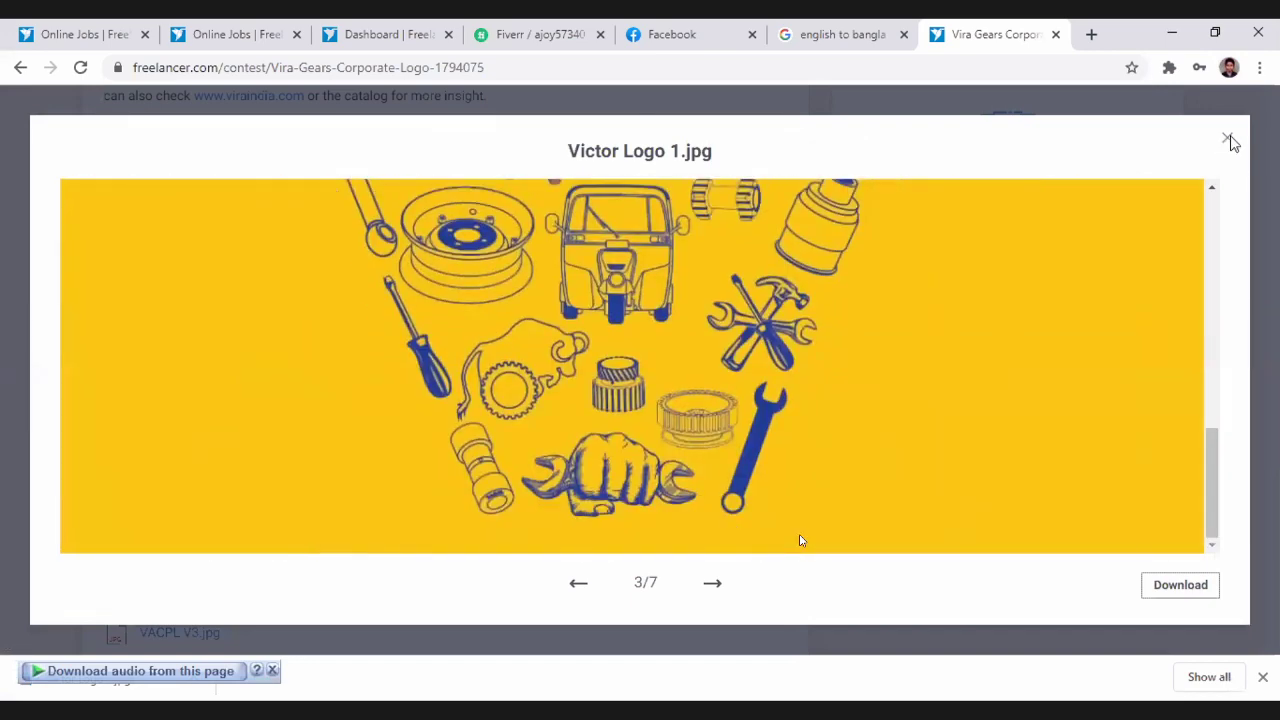
{"action": "left_click", "coordinate": [1227, 137]}
- Open Victor Logo.jpg from the attached files, examine its red V-shaped parts artwork from top to bottom and download the image
{"action": "scroll", "coordinate": [349, 456], "scroll_direction": "down", "scroll_amount": 1}
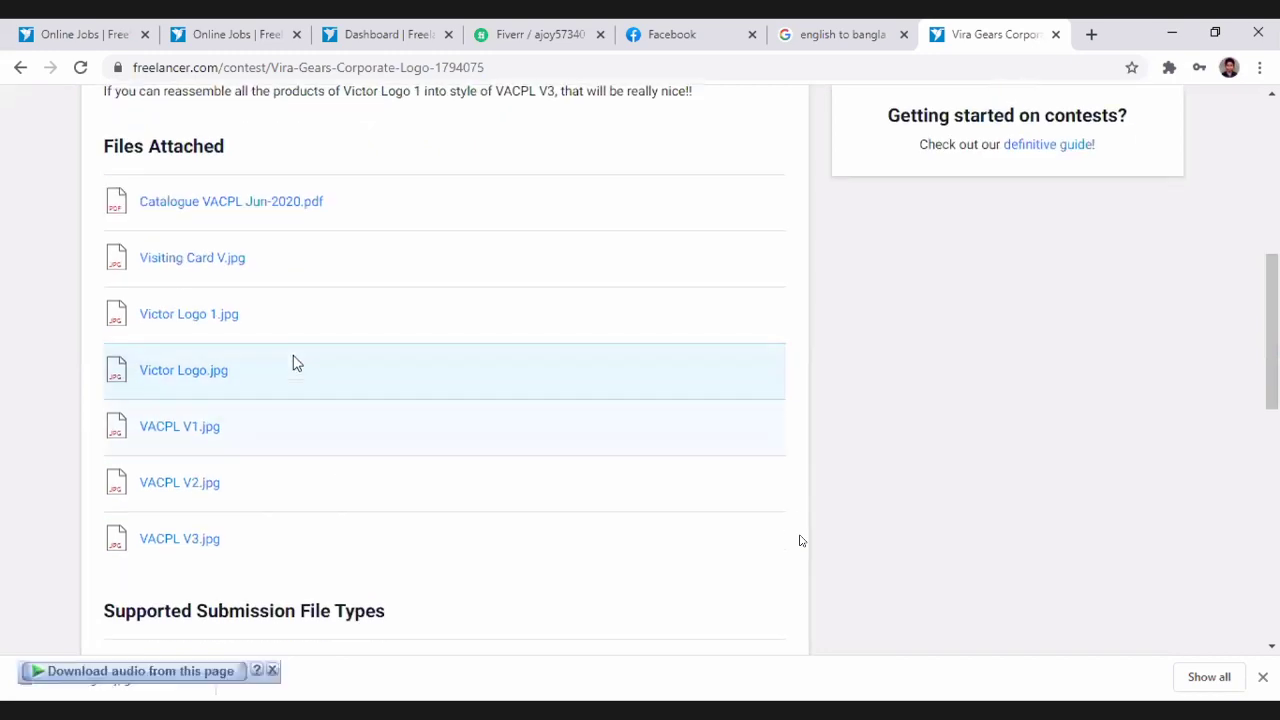
{"action": "left_click", "coordinate": [207, 380]}
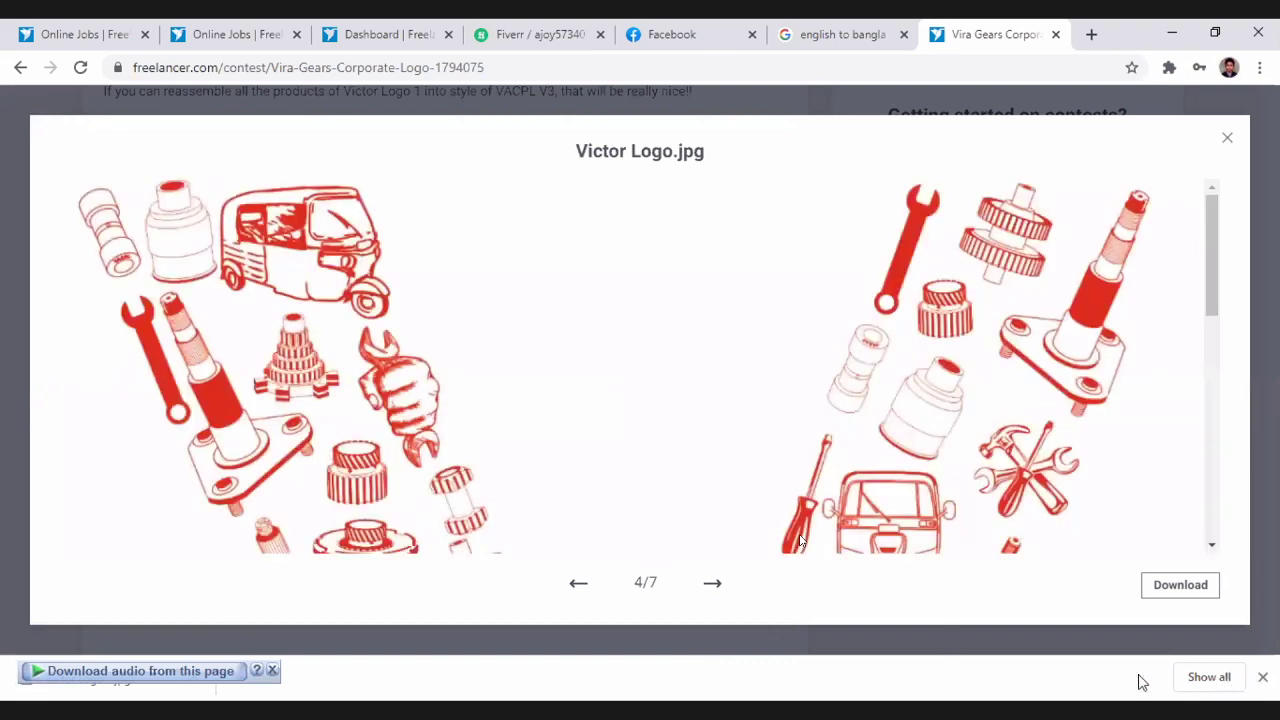
{"action": "left_click", "coordinate": [718, 590]}
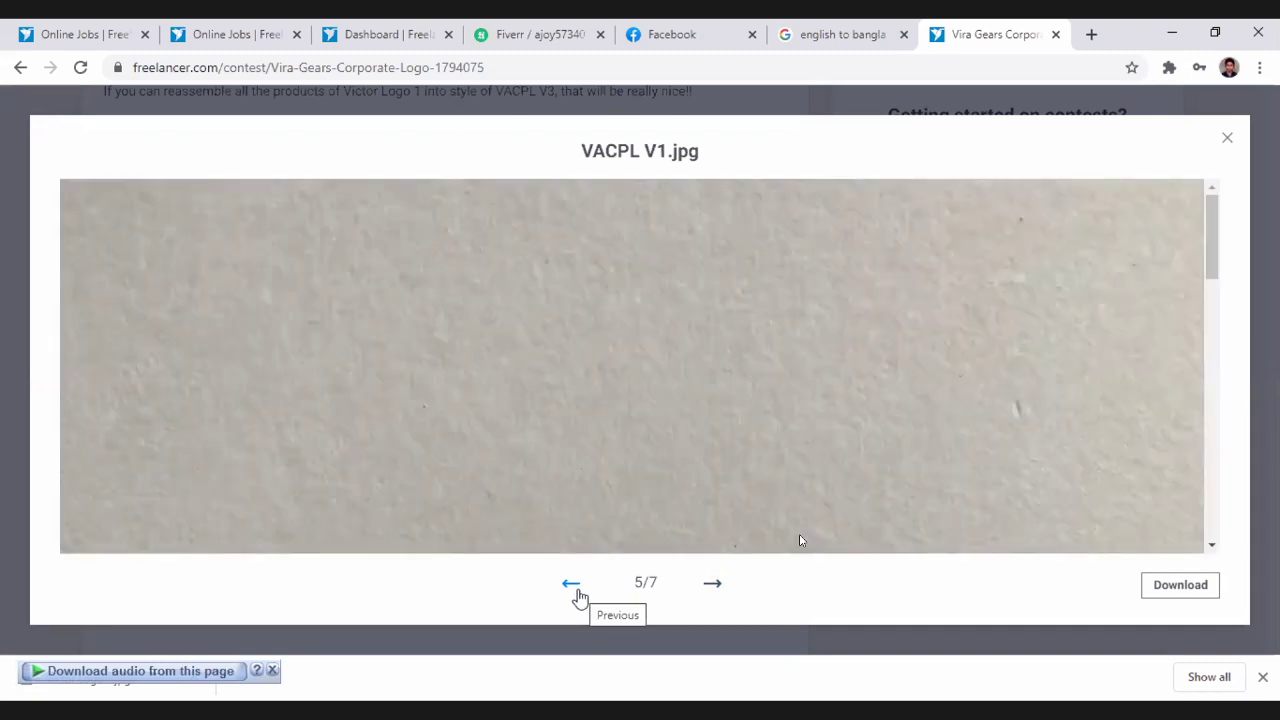
{"action": "left_click", "coordinate": [578, 597]}
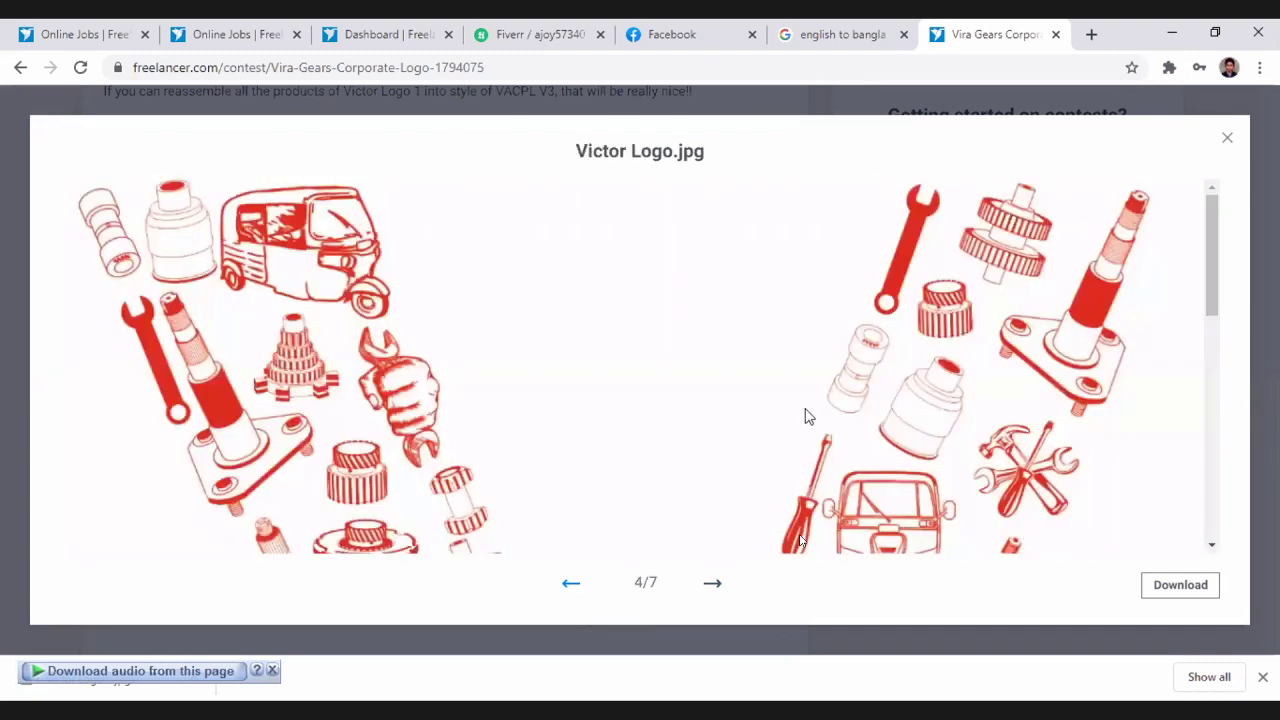
{"action": "scroll", "coordinate": [806, 415], "scroll_direction": "down", "scroll_amount": 3}
{"action": "scroll", "coordinate": [810, 415], "scroll_direction": "down", "scroll_amount": 3}
{"action": "scroll", "coordinate": [810, 415], "scroll_direction": "up", "scroll_amount": 3}
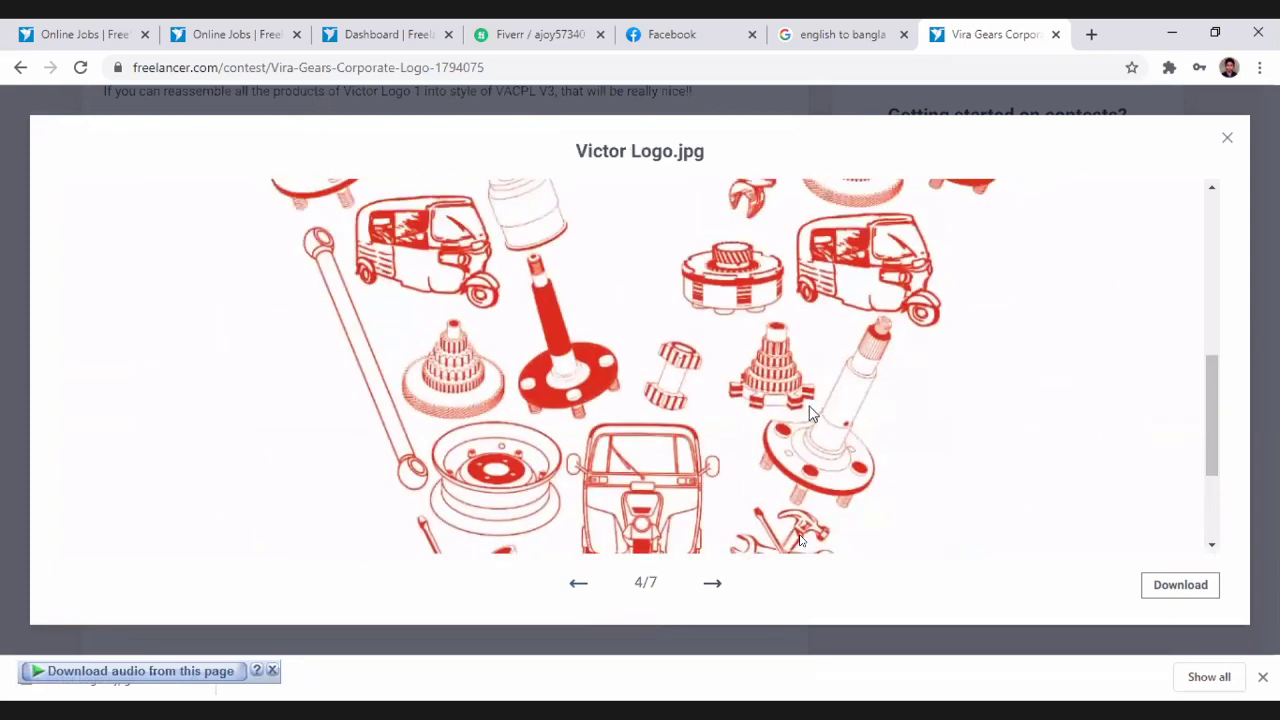
{"action": "scroll", "coordinate": [810, 415], "scroll_direction": "down", "scroll_amount": 5}
{"action": "scroll", "coordinate": [810, 415], "scroll_direction": "up", "scroll_amount": 4}
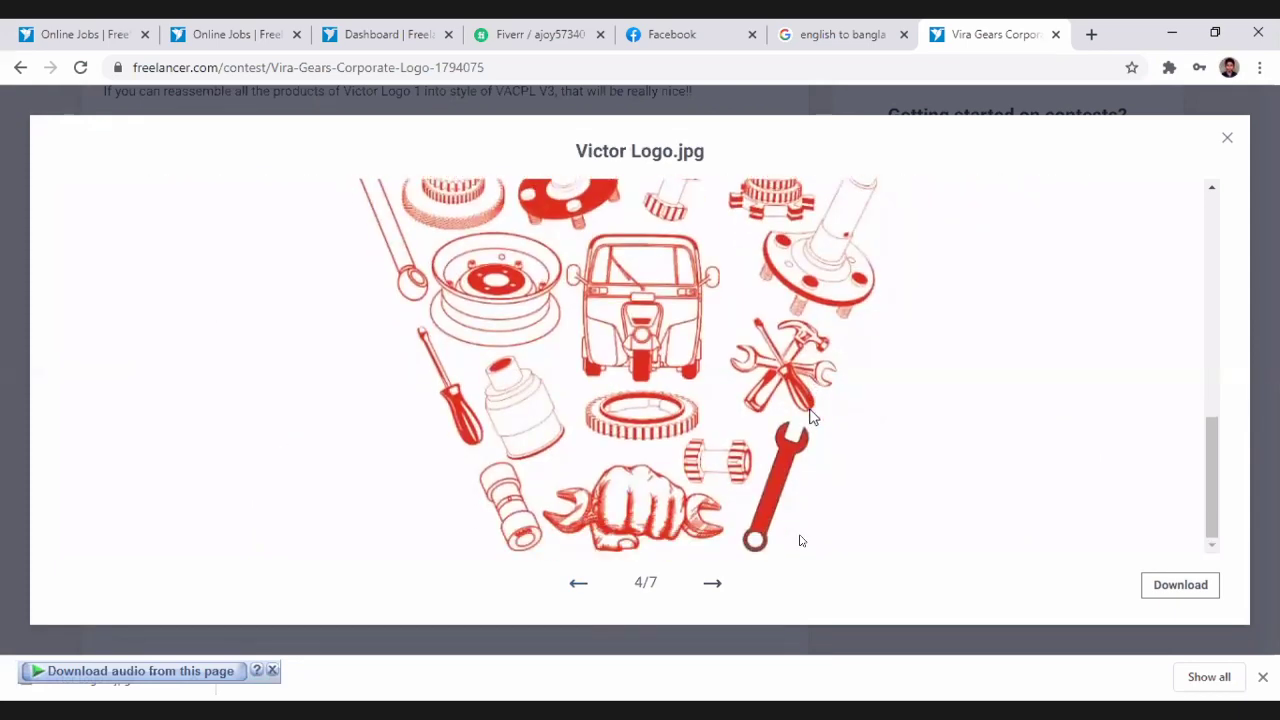
{"action": "scroll", "coordinate": [940, 460], "scroll_direction": "up", "scroll_amount": 5}
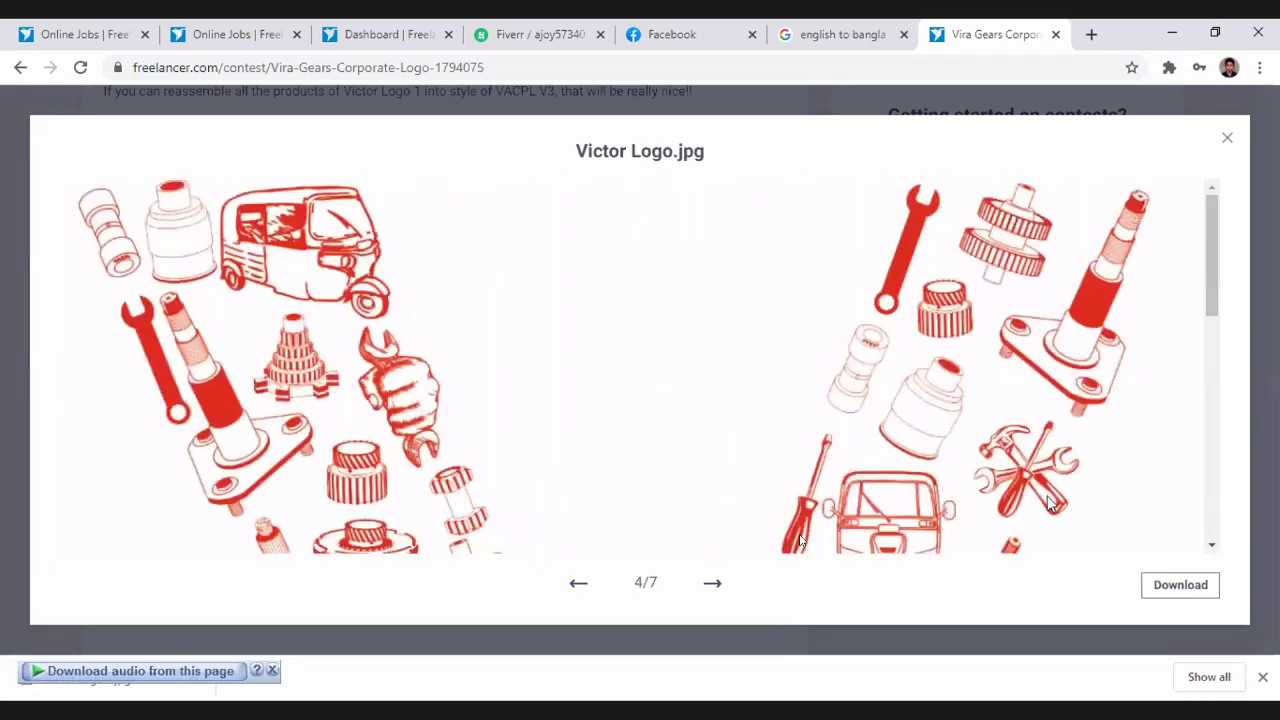
{"action": "left_click", "coordinate": [1178, 588]}
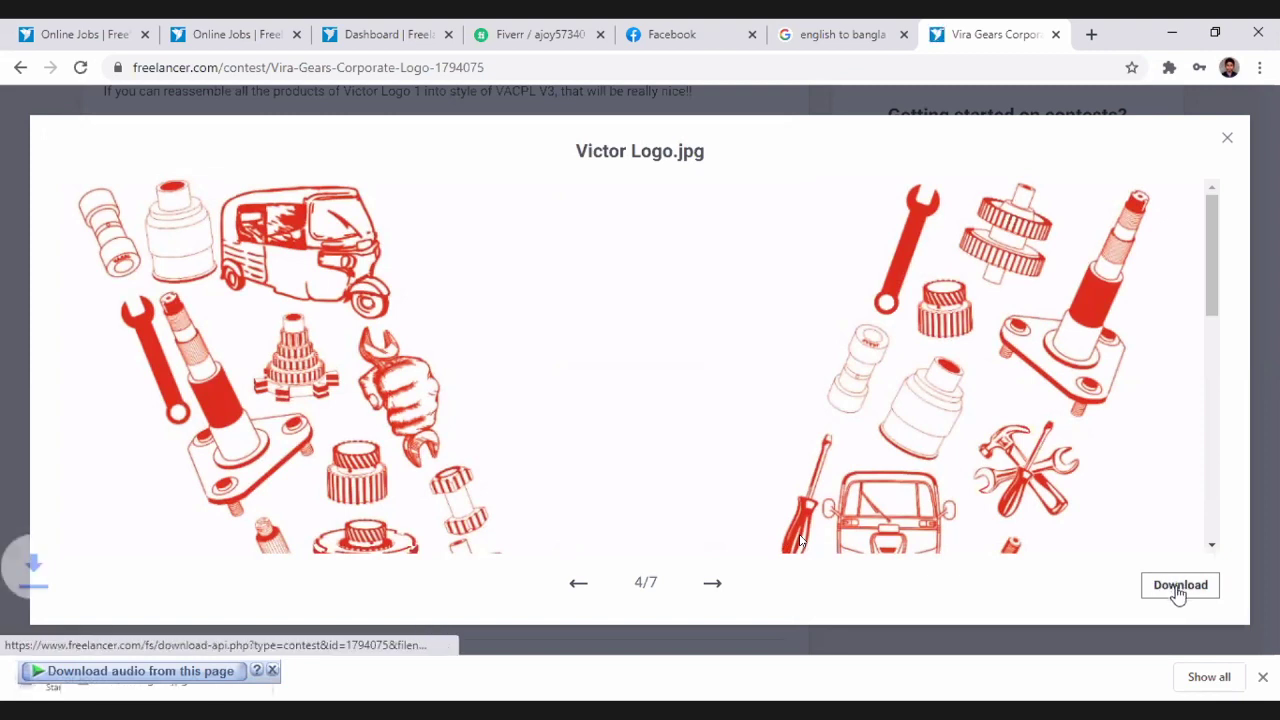
- Go on to VACPL V1.jpg and examine the hand-drawn V outline, its vertical slogan and the lettering beneath it
{"action": "left_click", "coordinate": [722, 585]}
{"action": "scroll", "coordinate": [786, 500], "scroll_direction": "down", "scroll_amount": 5}
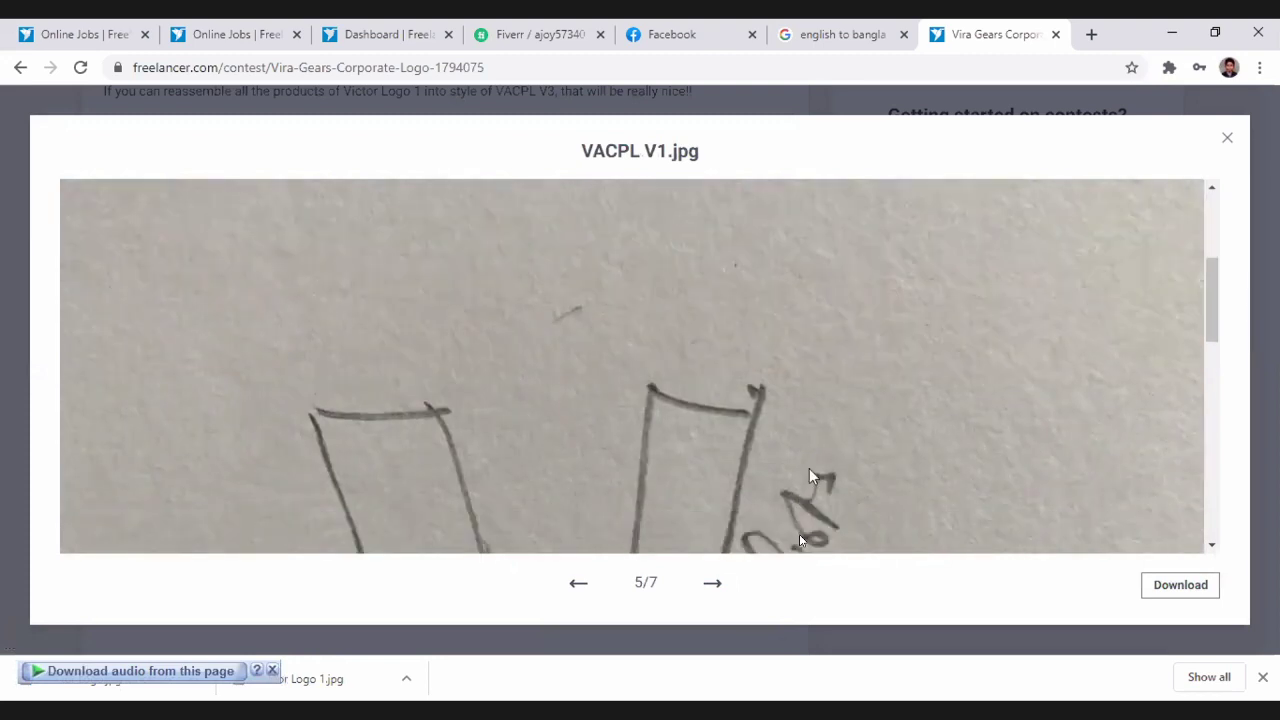
{"action": "scroll", "coordinate": [813, 410], "scroll_direction": "down", "scroll_amount": 3}
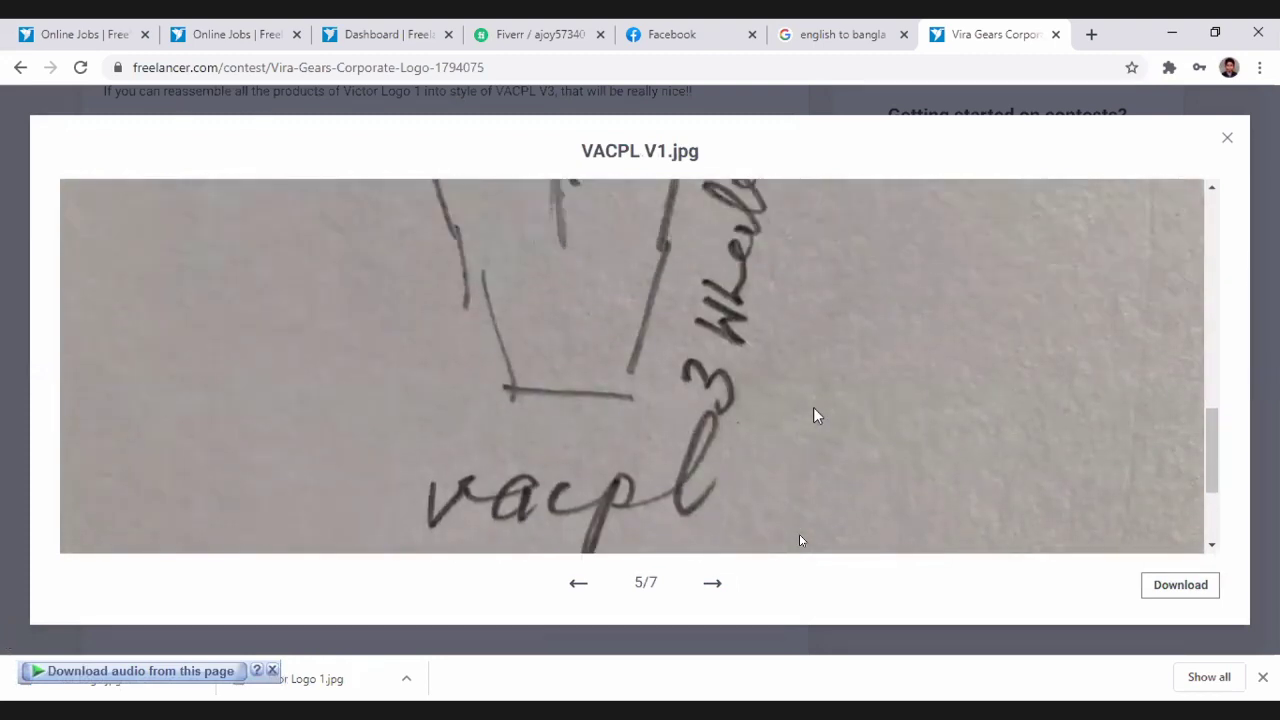
{"action": "scroll", "coordinate": [813, 407], "scroll_direction": "up", "scroll_amount": 5}
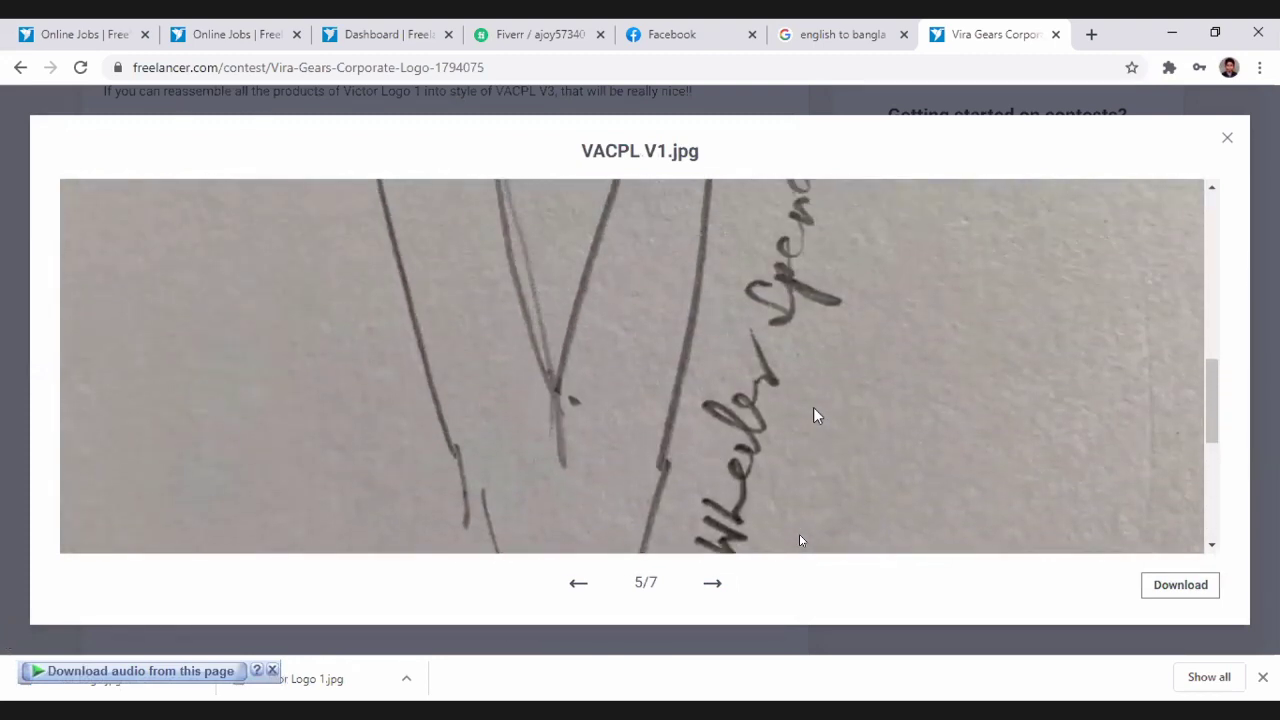
{"action": "scroll", "coordinate": [814, 410], "scroll_direction": "down", "scroll_amount": 5}
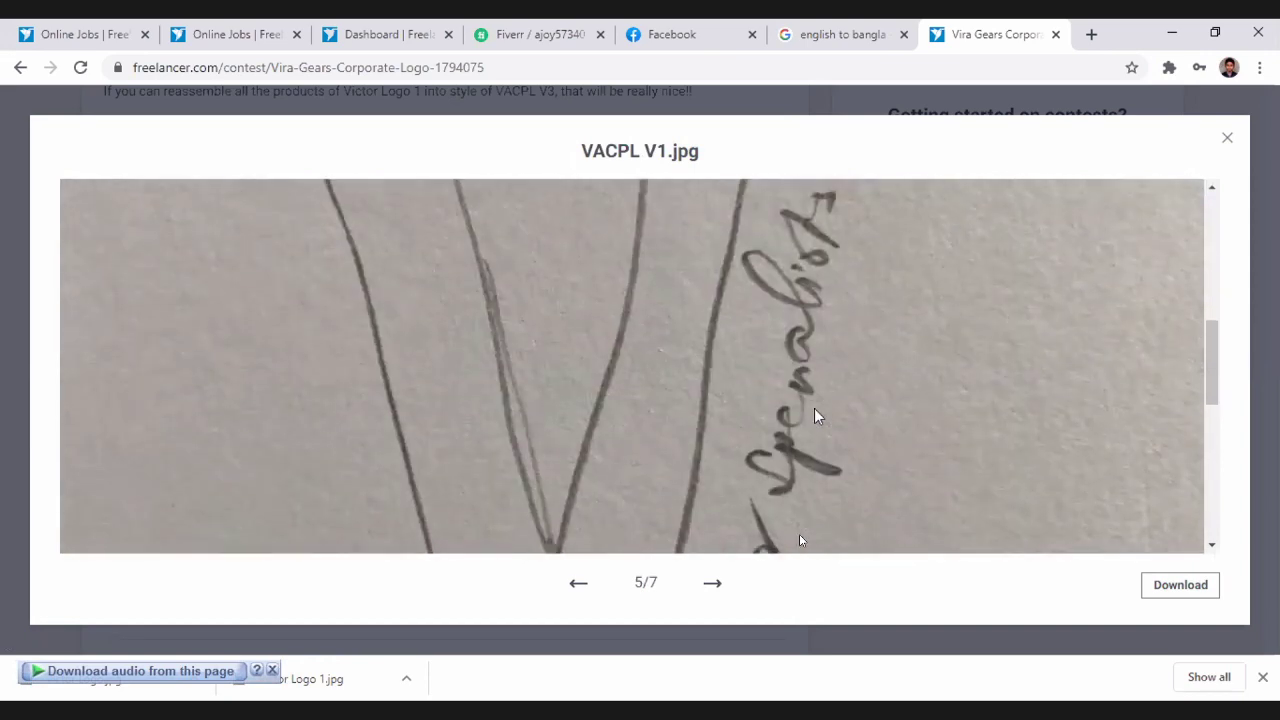
{"action": "scroll", "coordinate": [824, 408], "scroll_direction": "down", "scroll_amount": 2}
{"action": "scroll", "coordinate": [824, 410], "scroll_direction": "up", "scroll_amount": 5}
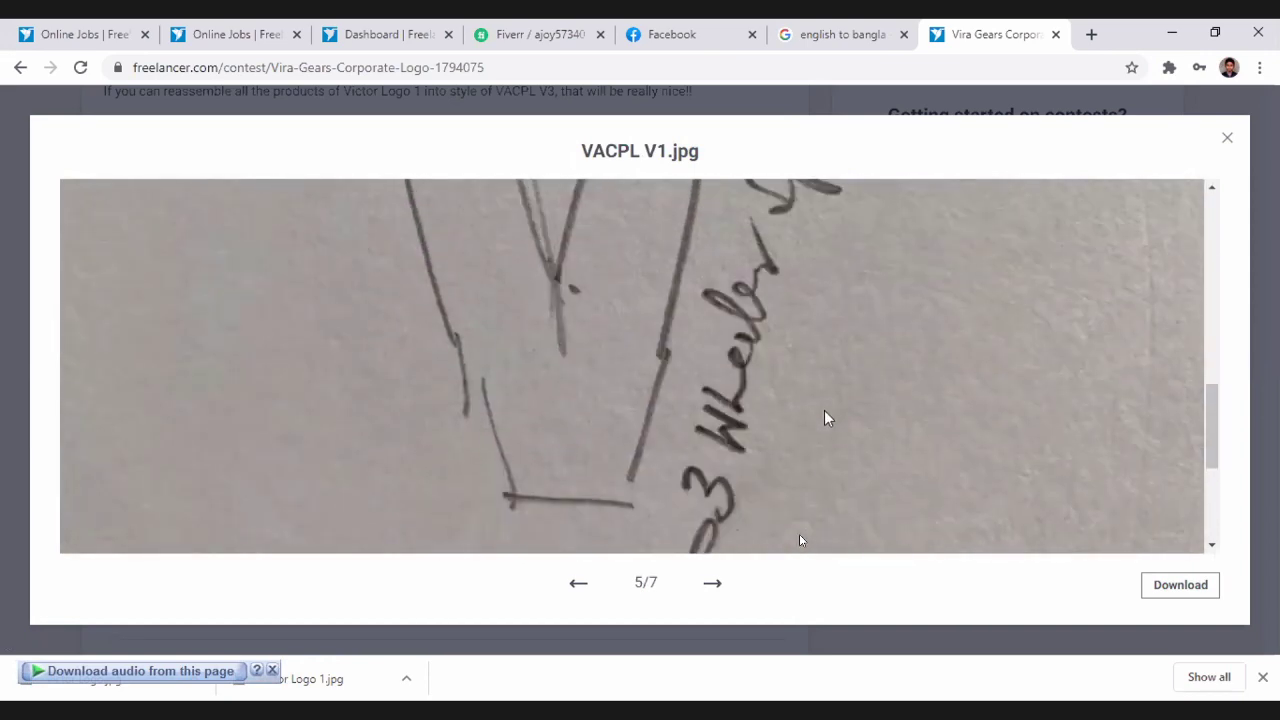
{"action": "scroll", "coordinate": [827, 416], "scroll_direction": "down", "scroll_amount": 3}
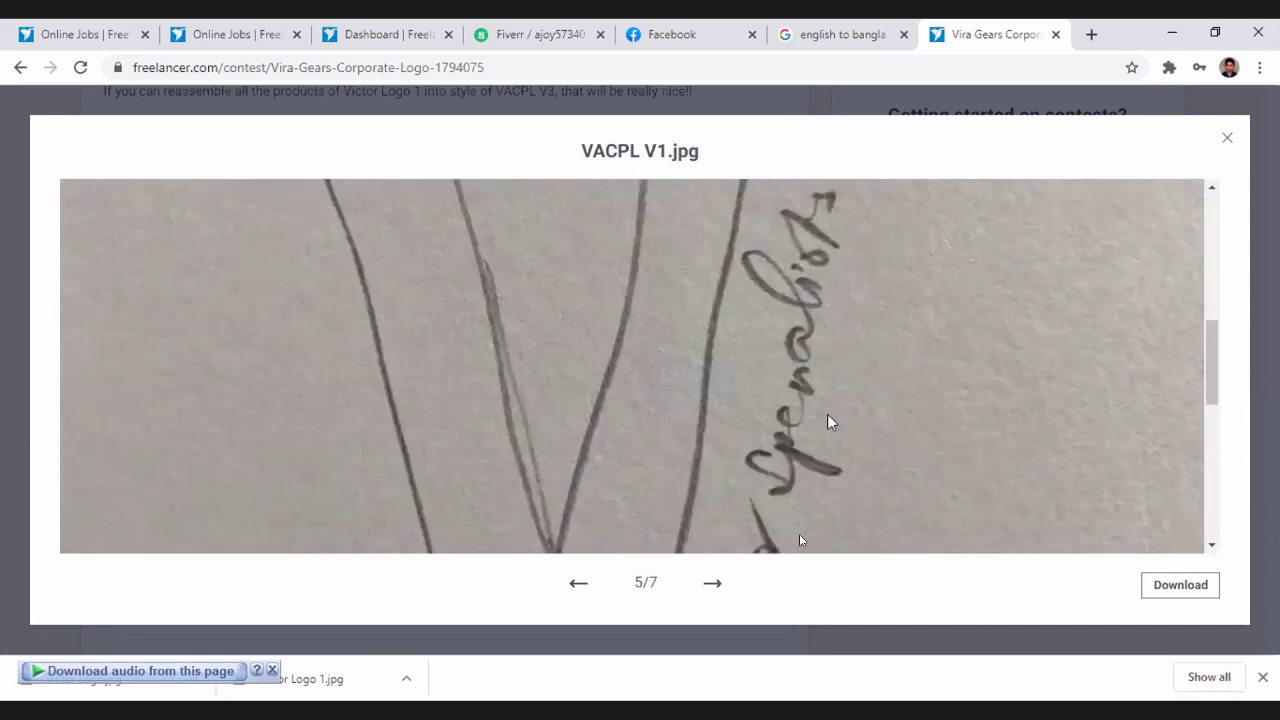
{"action": "scroll", "coordinate": [827, 414], "scroll_direction": "down", "scroll_amount": 2}
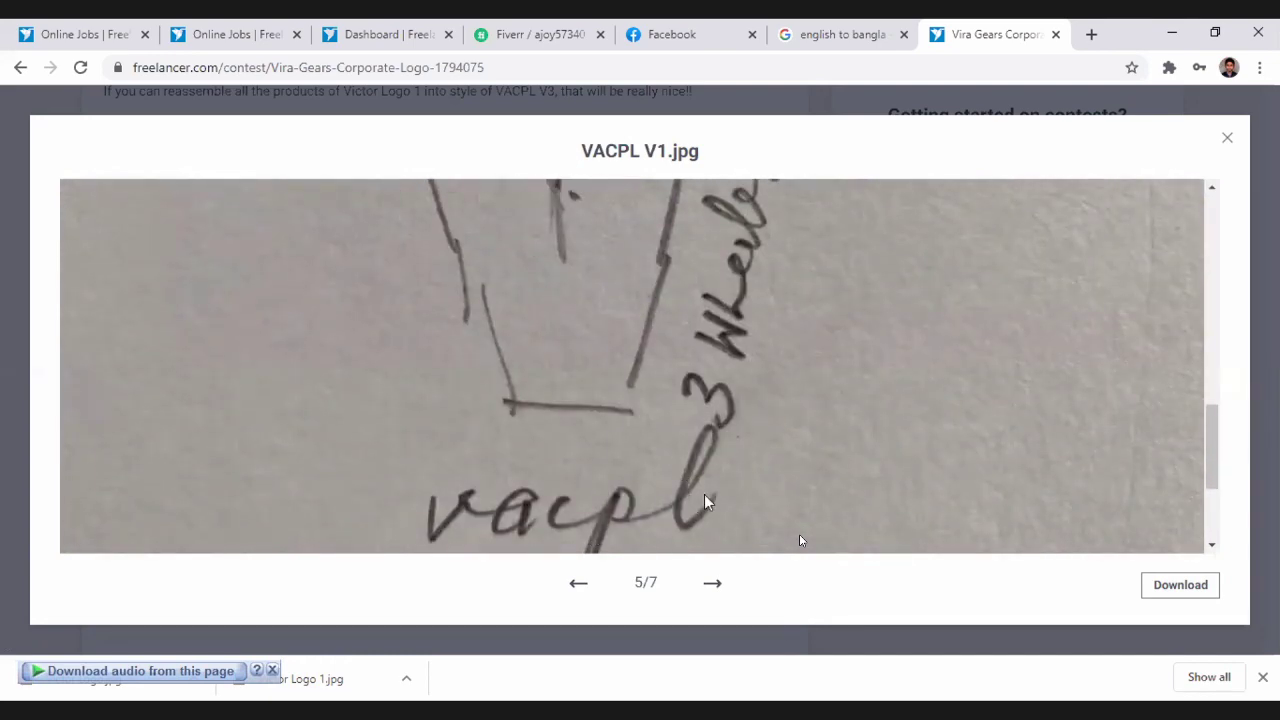
- Go over the VACPL V1.jpg sketch again, comparing the slogan with the vacpl lettering, and download the image
{"action": "scroll", "coordinate": [752, 435], "scroll_direction": "up", "scroll_amount": 5}
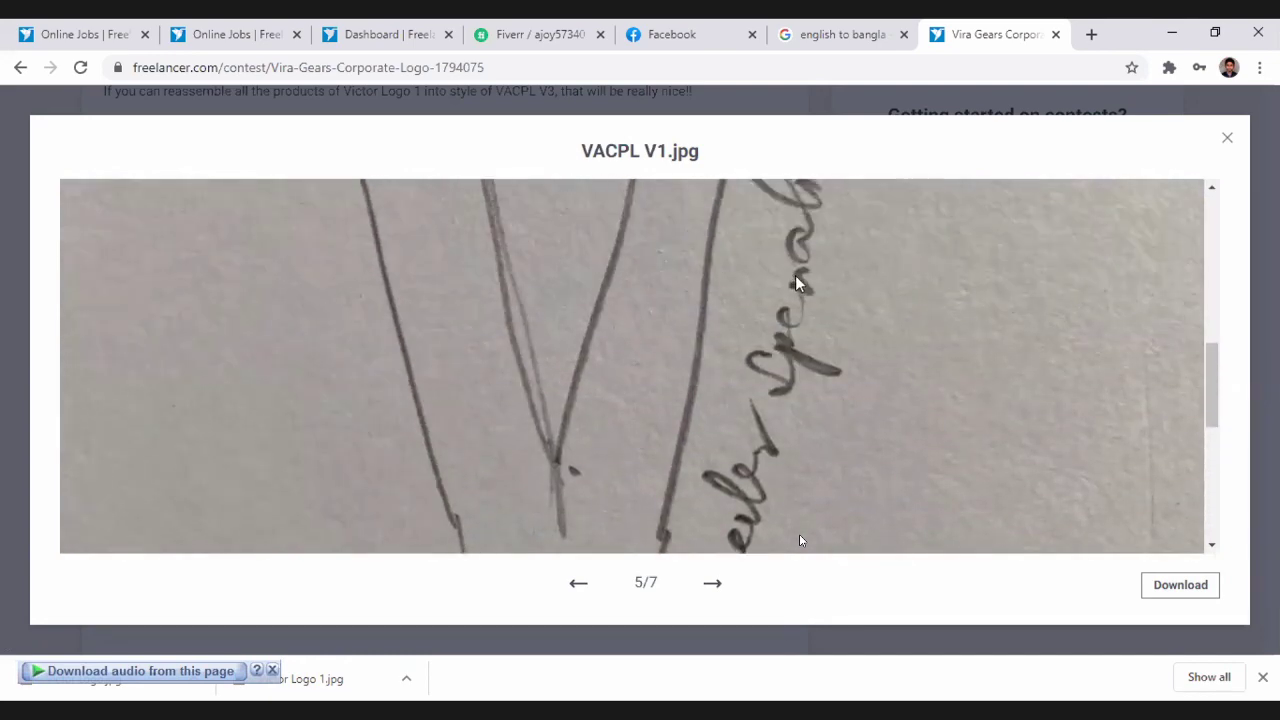
{"action": "scroll", "coordinate": [714, 485], "scroll_direction": "down", "scroll_amount": 4}
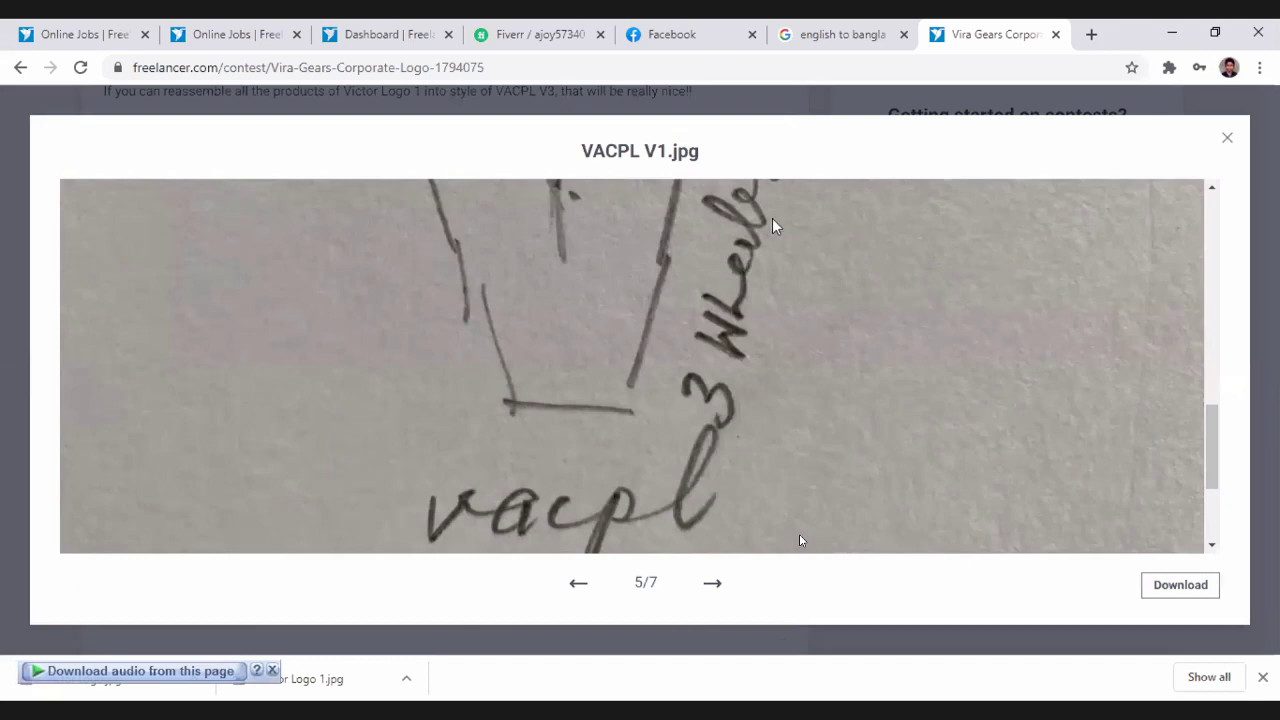
{"action": "scroll", "coordinate": [791, 350], "scroll_direction": "up", "scroll_amount": 4}
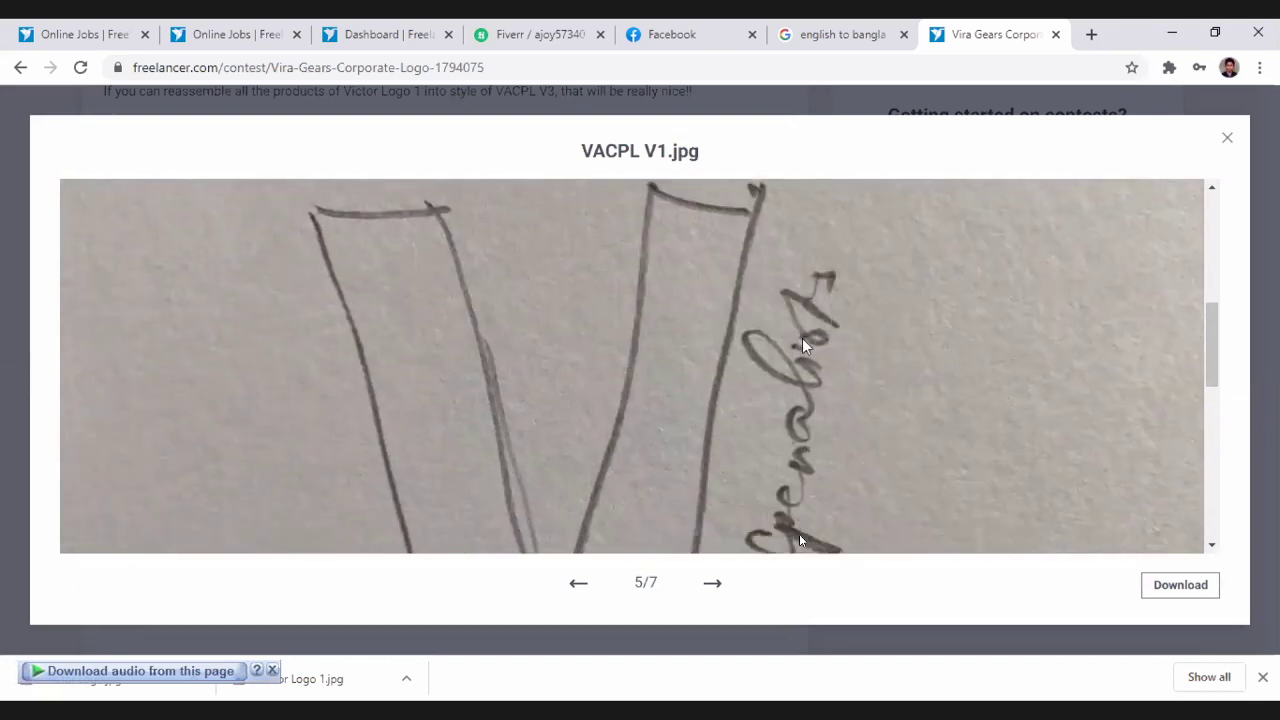
{"action": "scroll", "coordinate": [802, 340], "scroll_direction": "down", "scroll_amount": 5}
{"action": "scroll", "coordinate": [802, 340], "scroll_direction": "up", "scroll_amount": 2}
{"action": "scroll", "coordinate": [803, 348], "scroll_direction": "down", "scroll_amount": 1}
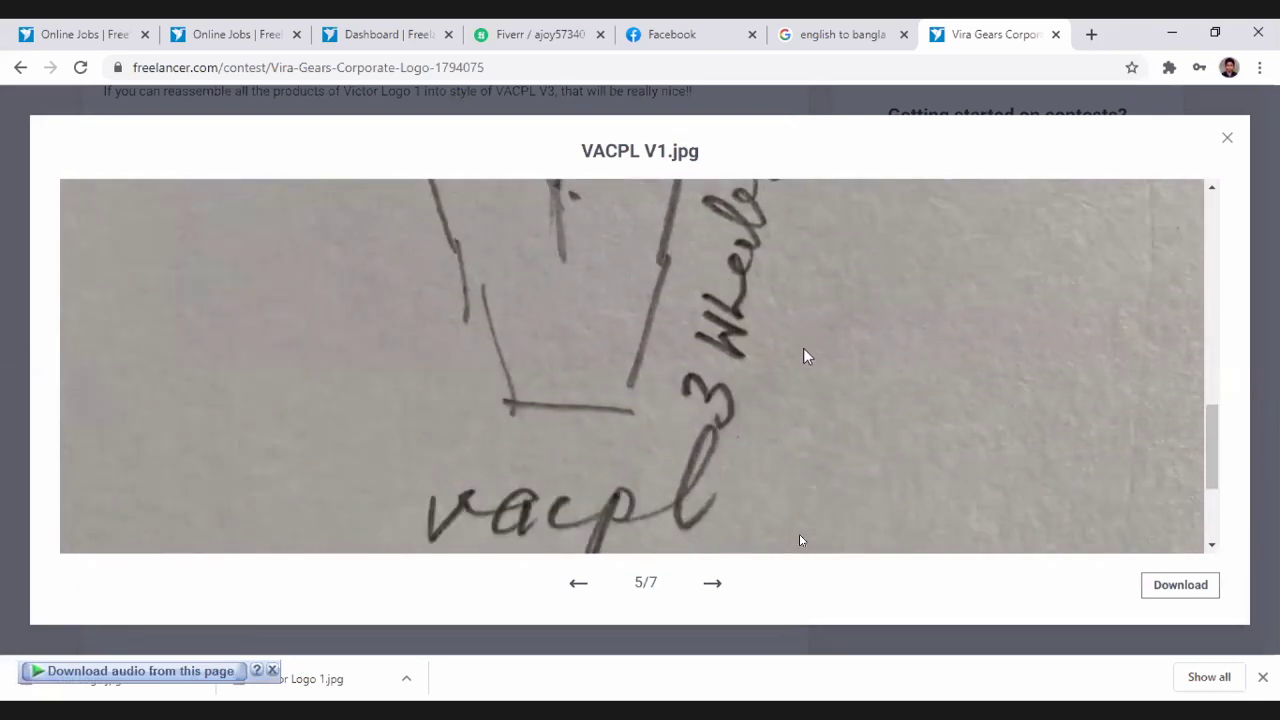
{"action": "scroll", "coordinate": [803, 376], "scroll_direction": "up", "scroll_amount": 2}
{"action": "scroll", "coordinate": [805, 386], "scroll_direction": "down", "scroll_amount": 4}
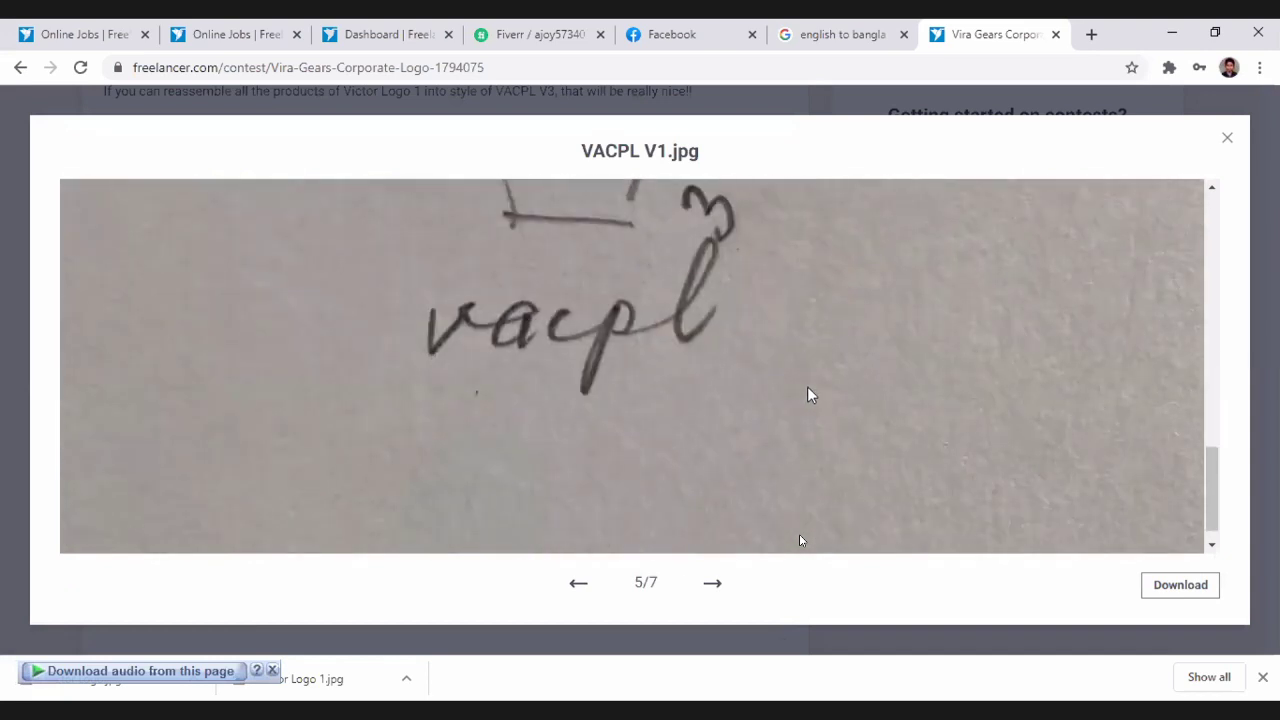
{"action": "scroll", "coordinate": [808, 396], "scroll_direction": "down", "scroll_amount": 1}
{"action": "scroll", "coordinate": [811, 400], "scroll_direction": "up", "scroll_amount": 4}
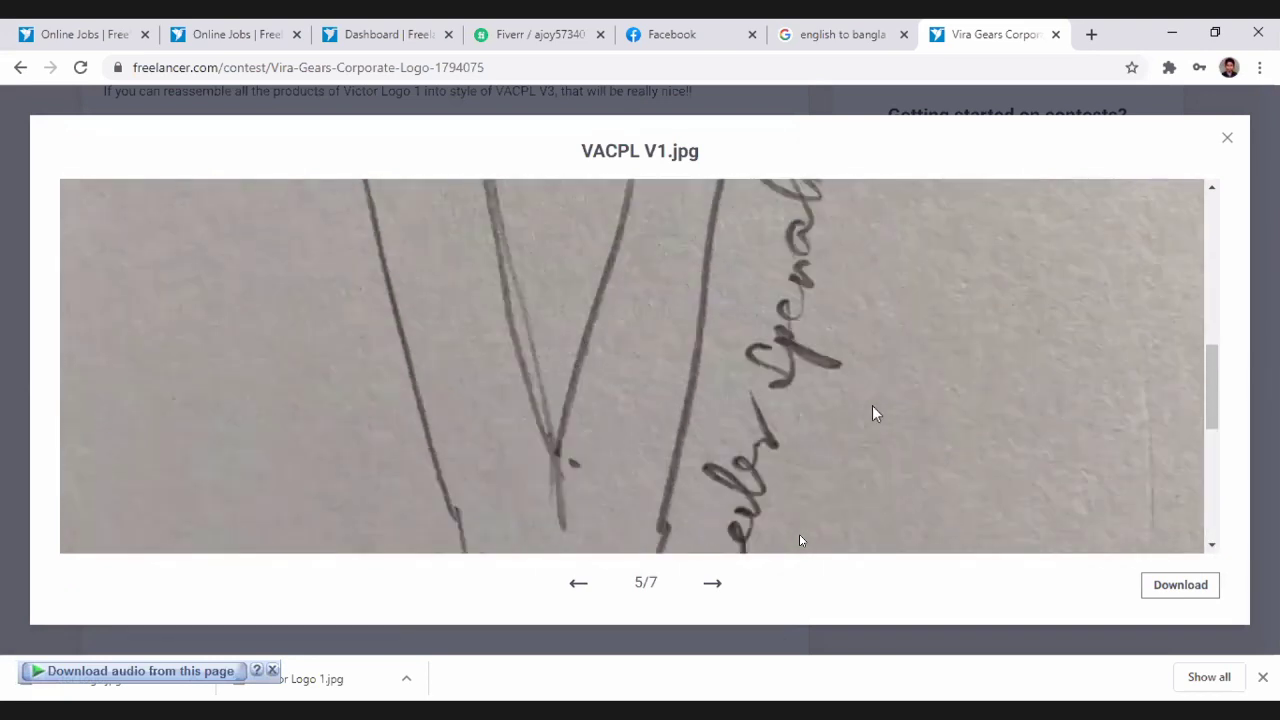
{"action": "scroll", "coordinate": [872, 412], "scroll_direction": "up", "scroll_amount": 2}
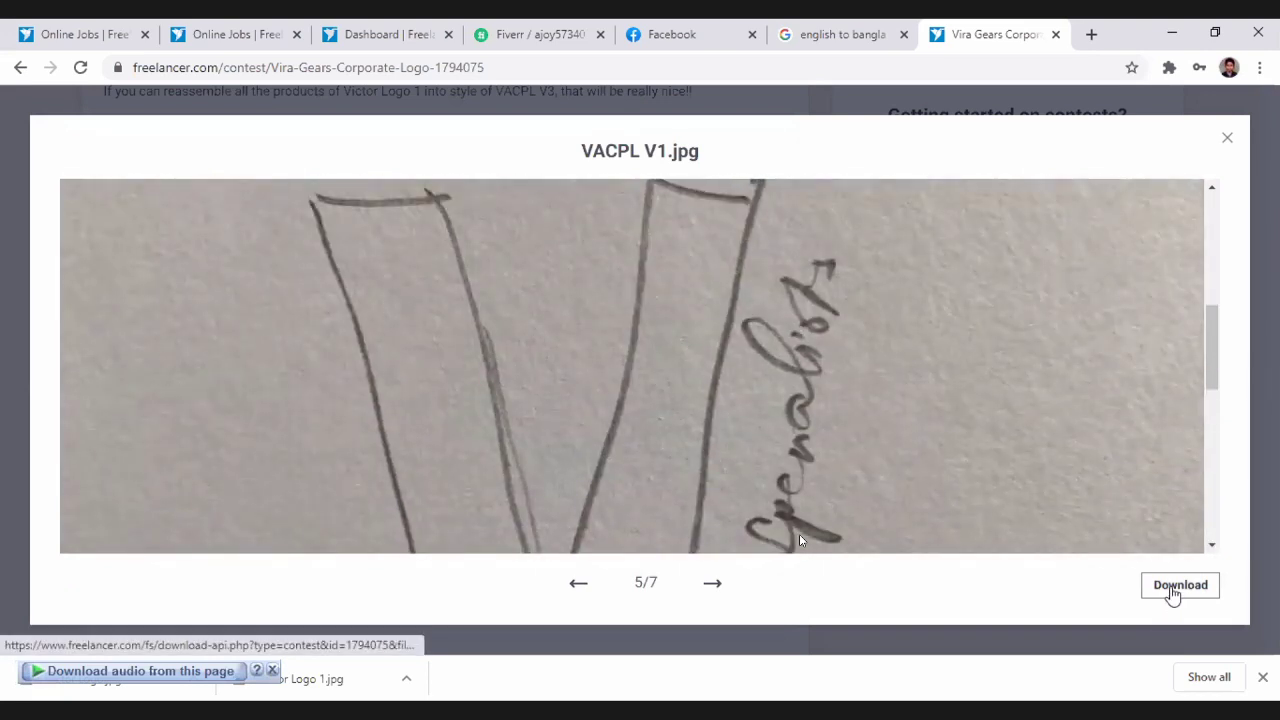
{"action": "left_click", "coordinate": [1173, 594]}
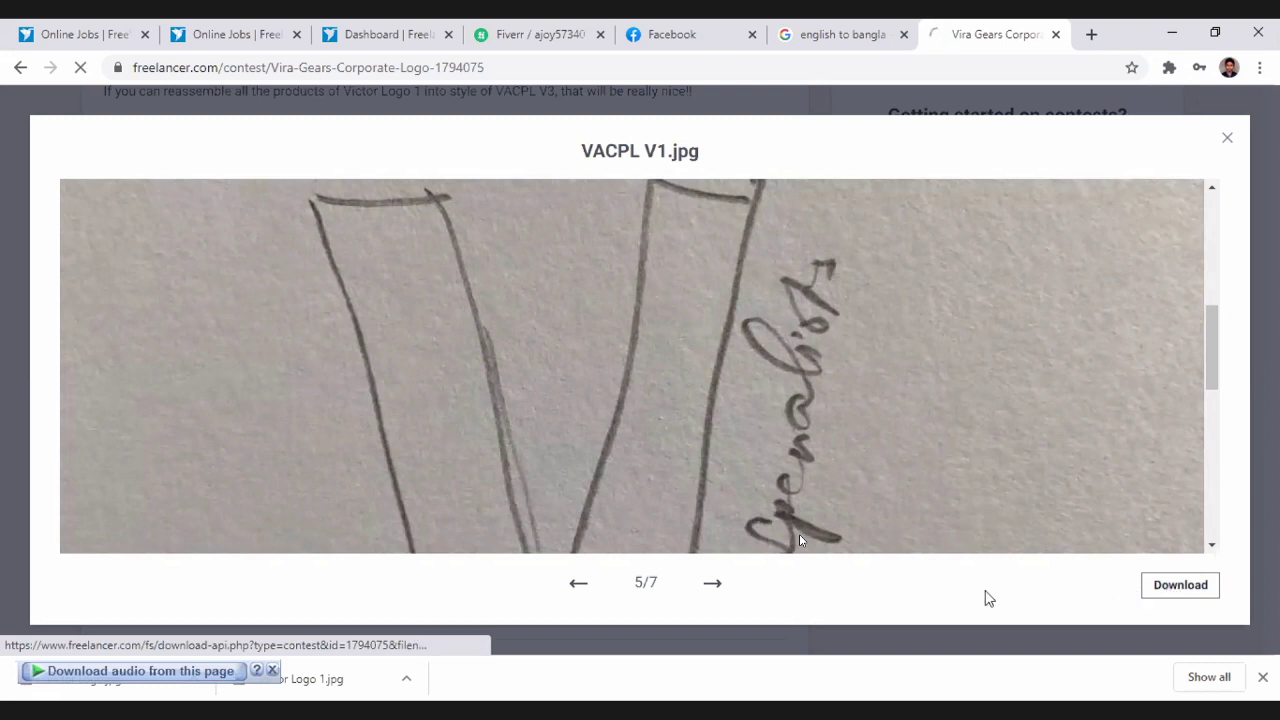
- Go on to VACPL V2.jpg, examine the three-wheeler sketch with its curved slogan and web address, and download the image
{"action": "left_click", "coordinate": [722, 592]}
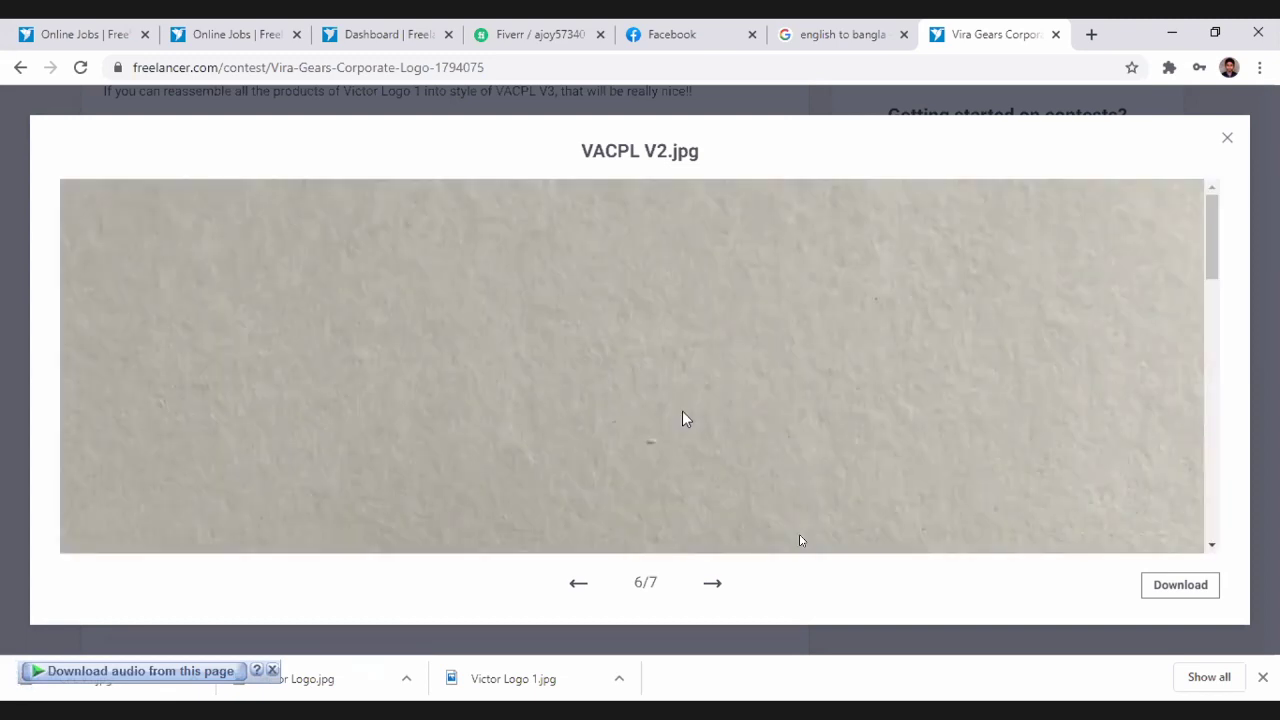
{"action": "scroll", "coordinate": [690, 422], "scroll_direction": "down", "scroll_amount": 5}
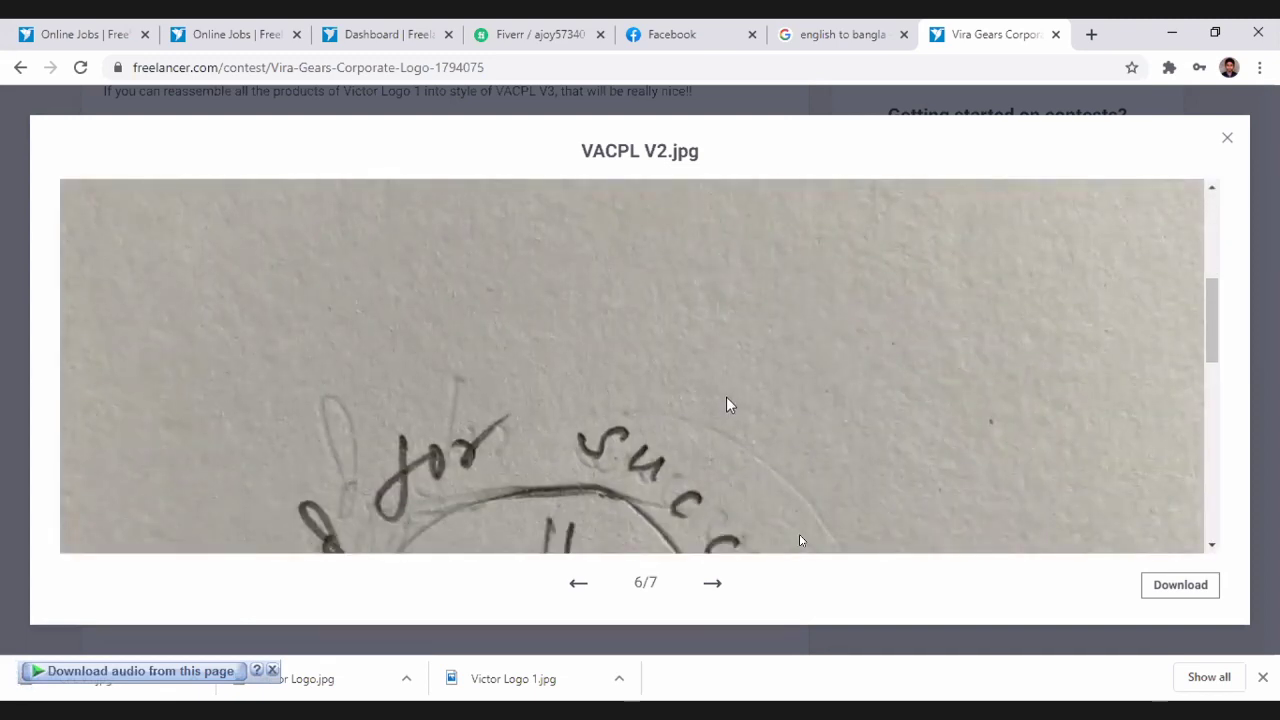
{"action": "scroll", "coordinate": [730, 412], "scroll_direction": "down", "scroll_amount": 3}
{"action": "scroll", "coordinate": [730, 412], "scroll_direction": "up", "scroll_amount": 5}
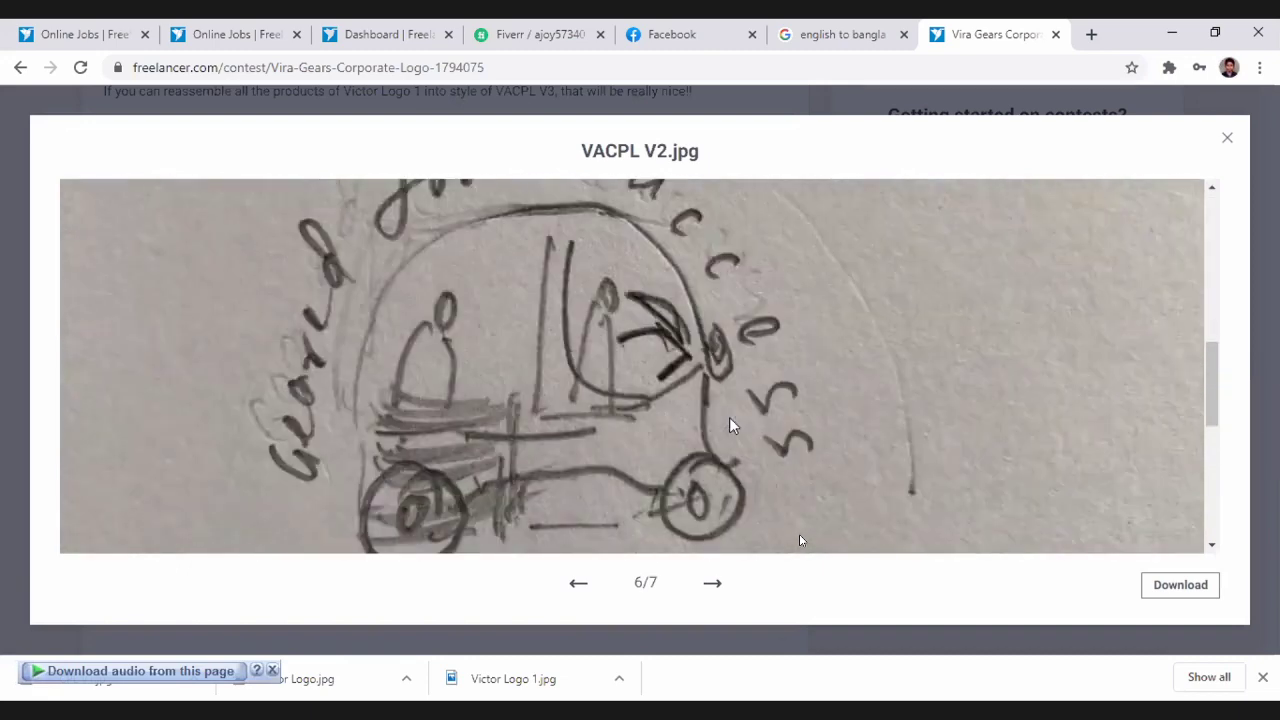
{"action": "scroll", "coordinate": [725, 410], "scroll_direction": "down", "scroll_amount": 3}
{"action": "scroll", "coordinate": [605, 389], "scroll_direction": "up", "scroll_amount": 2}
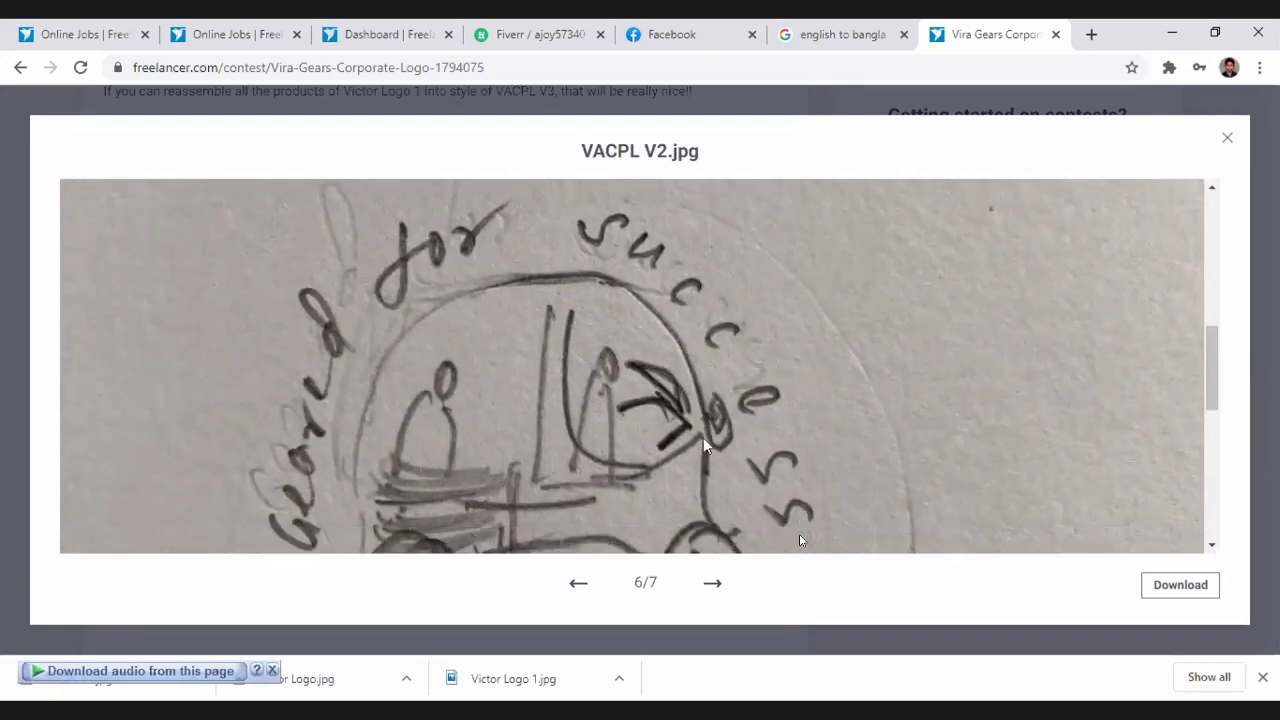
{"action": "scroll", "coordinate": [703, 437], "scroll_direction": "down", "scroll_amount": 2}
{"action": "scroll", "coordinate": [787, 477], "scroll_direction": "down", "scroll_amount": 2}
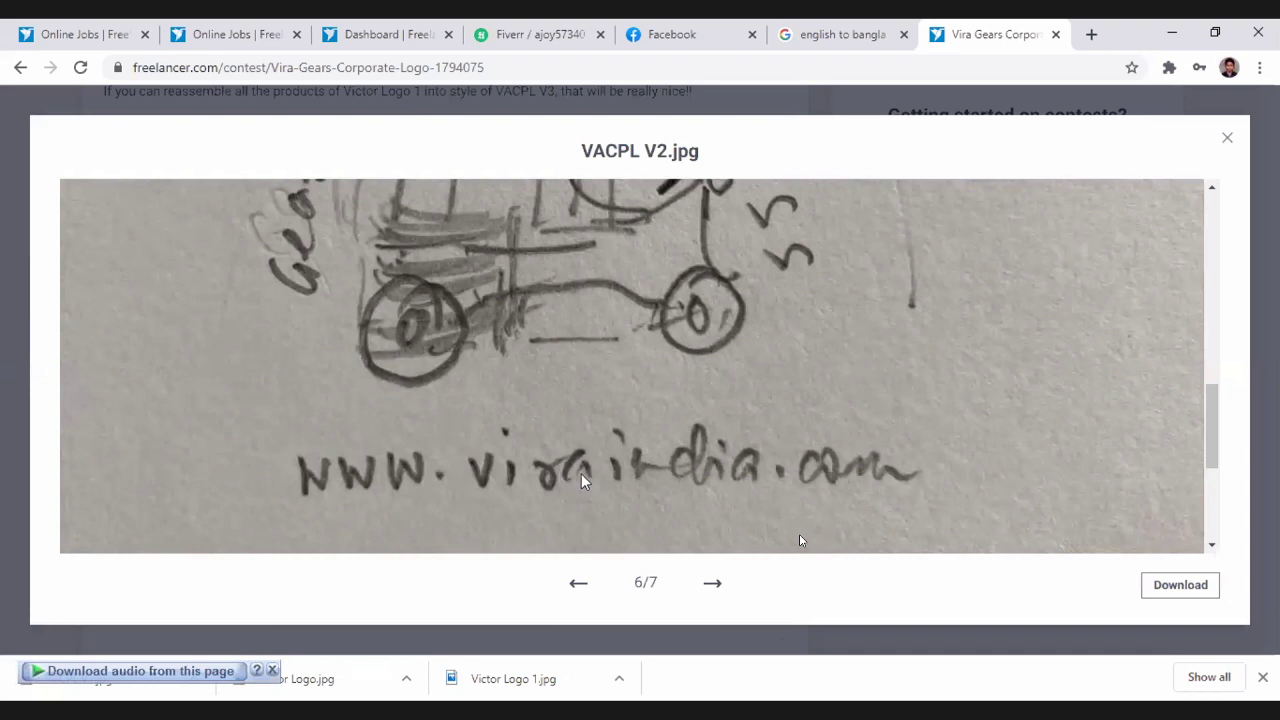
{"action": "scroll", "coordinate": [690, 470], "scroll_direction": "up", "scroll_amount": 3}
{"action": "scroll", "coordinate": [1175, 590], "scroll_direction": "down", "scroll_amount": 3}
{"action": "left_click", "coordinate": [1183, 593]}
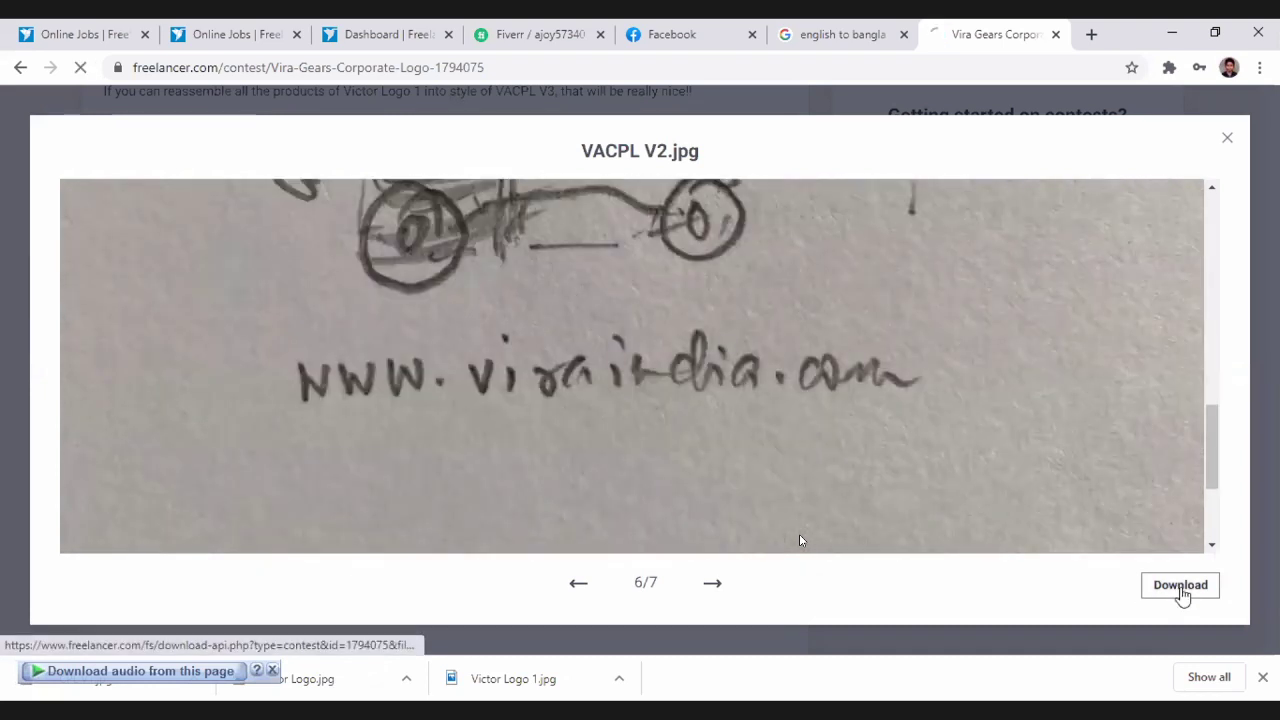
- Go on to VACPL V3.jpg, examine the V made of small parts with the acpl lettering, download it and close the preview
{"action": "left_click", "coordinate": [720, 585]}
{"action": "scroll", "coordinate": [788, 465], "scroll_direction": "up", "scroll_amount": 3}
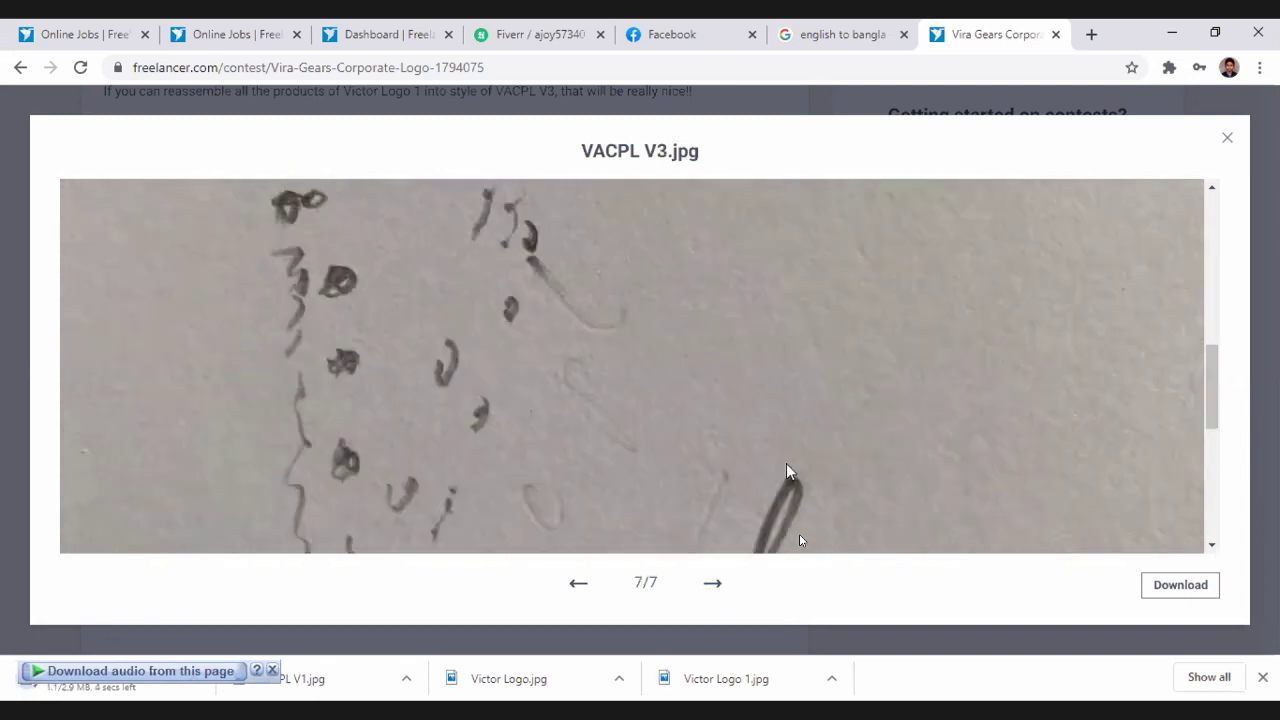
{"action": "scroll", "coordinate": [1183, 590], "scroll_direction": "down", "scroll_amount": 3}
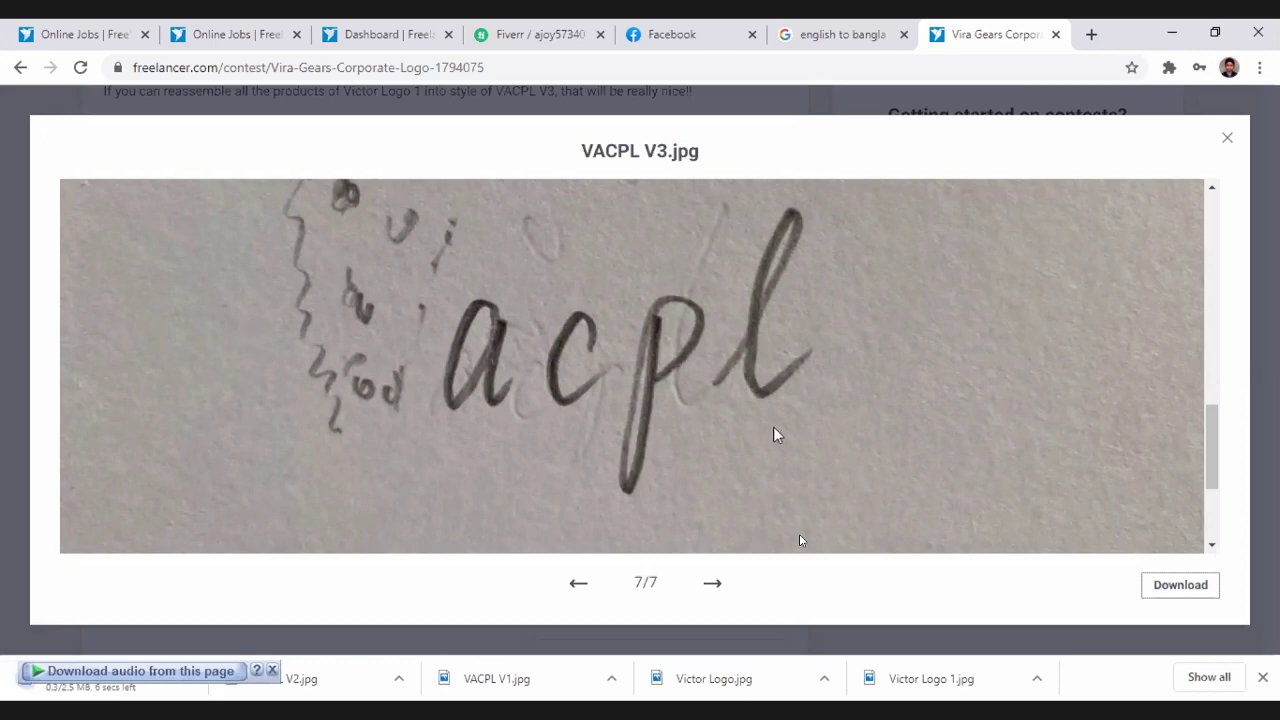
{"action": "key", "text": "Escape"}
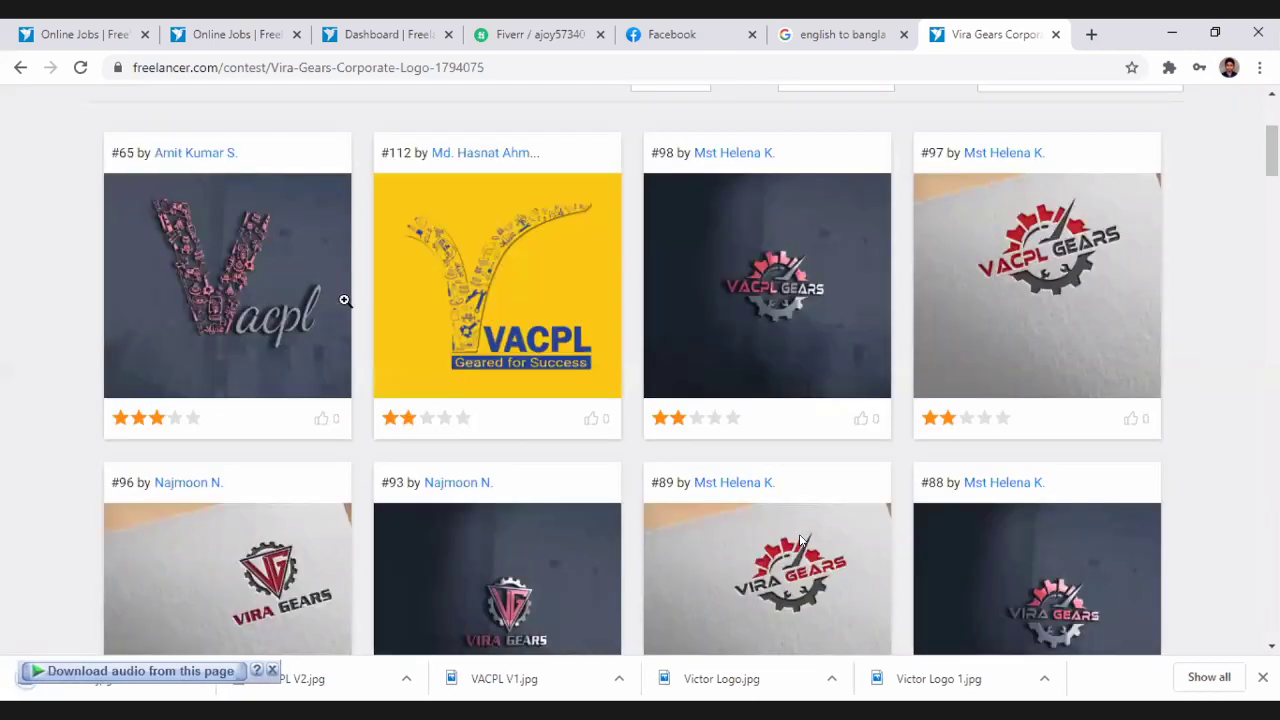
- Open contest entry #65 to examine its V-shaped parts logo, close it and look further down the list of entries
{"action": "left_click", "coordinate": [257, 320]}
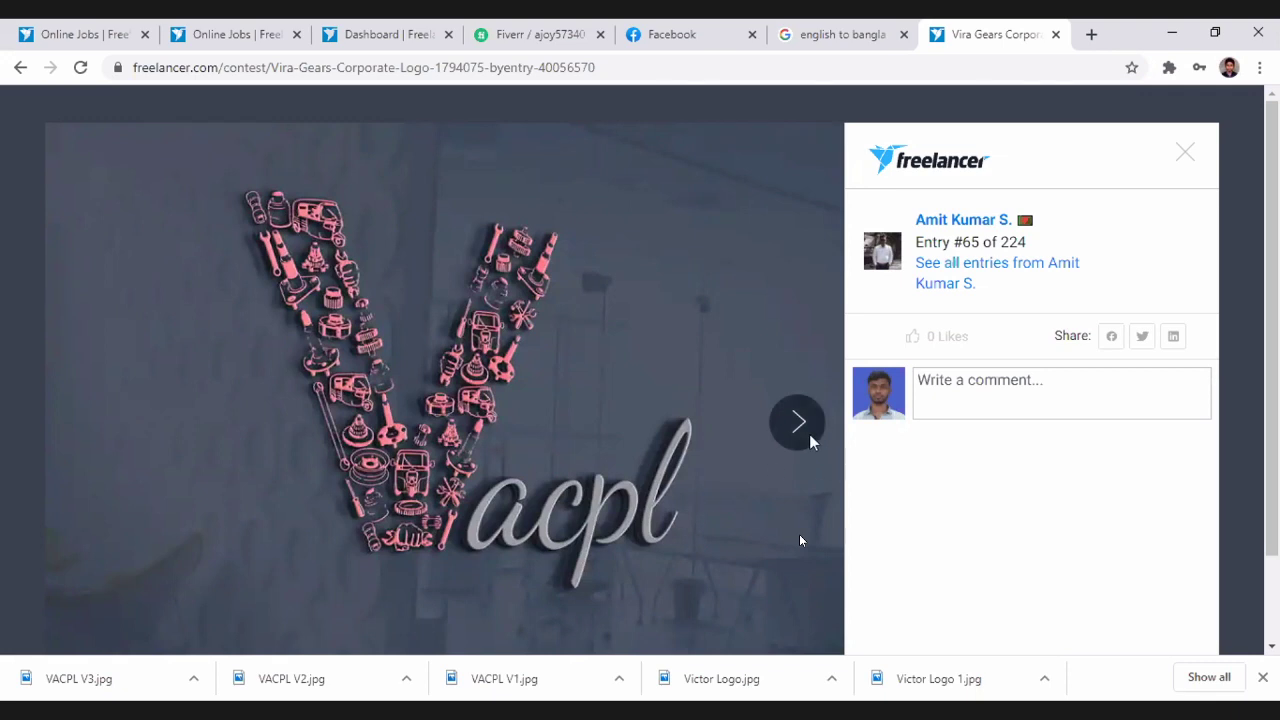
{"action": "left_click", "coordinate": [1184, 150]}
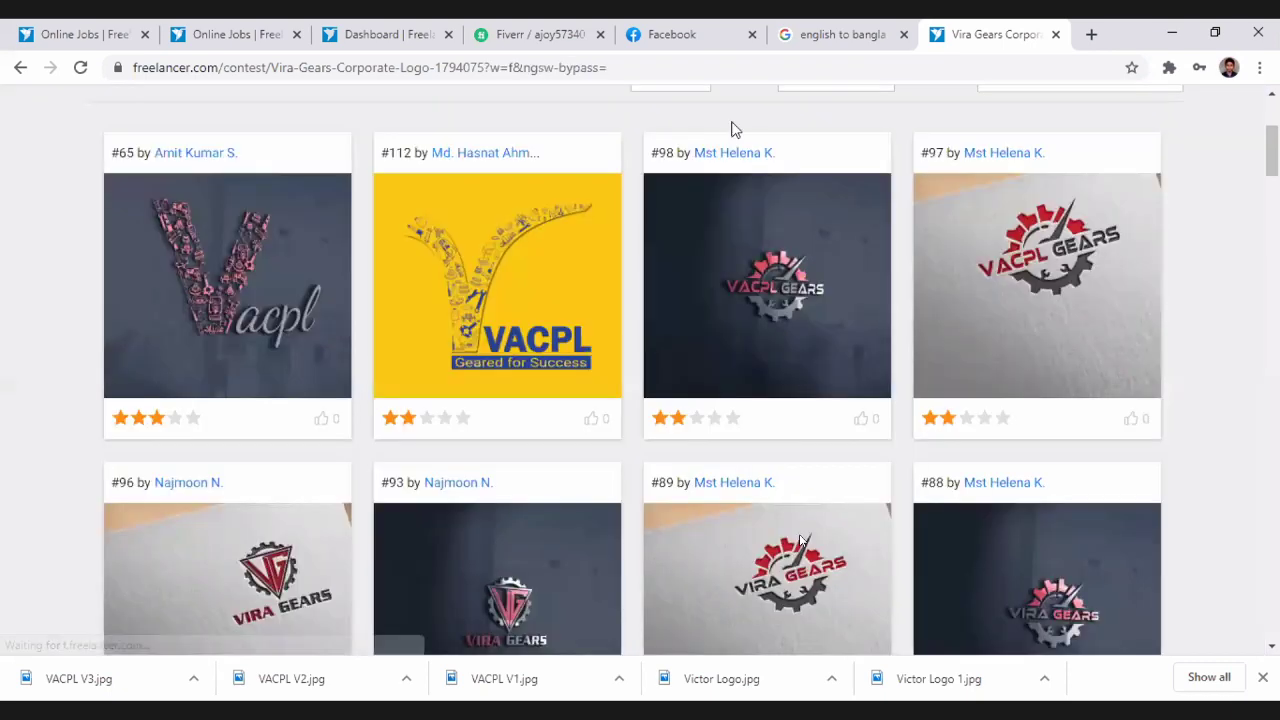
{"action": "scroll", "coordinate": [733, 128], "scroll_direction": "down", "scroll_amount": 4}
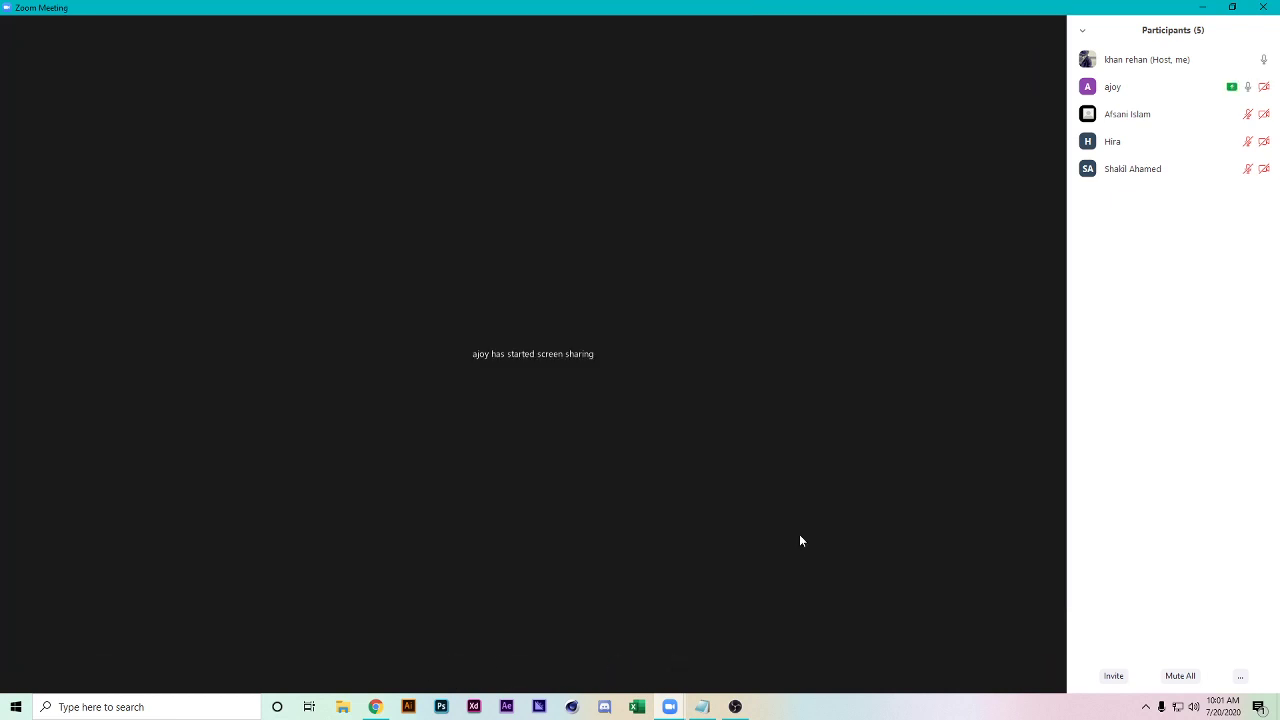
- Minimize the browser, Illustrator and Zoom windows to reach the desktop
{"action": "scroll", "coordinate": [800, 540], "scroll_direction": "down", "scroll_amount": 15}
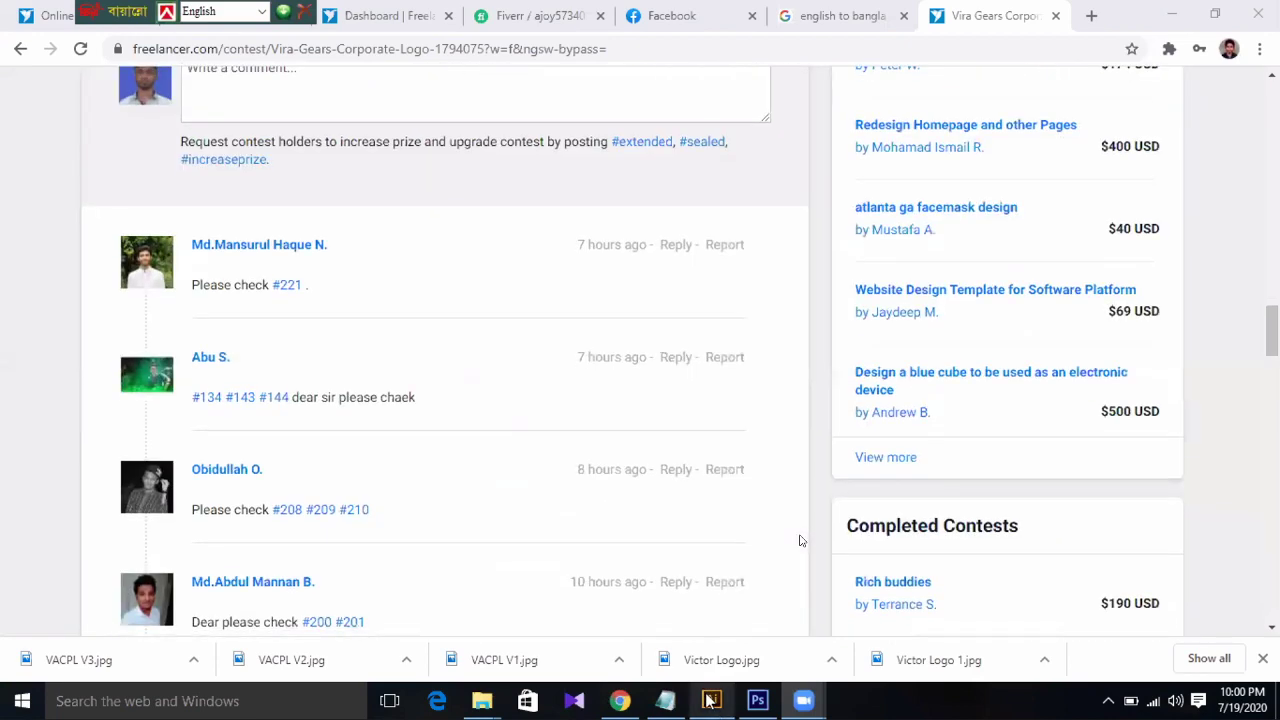
{"action": "left_click", "coordinate": [1175, 18]}
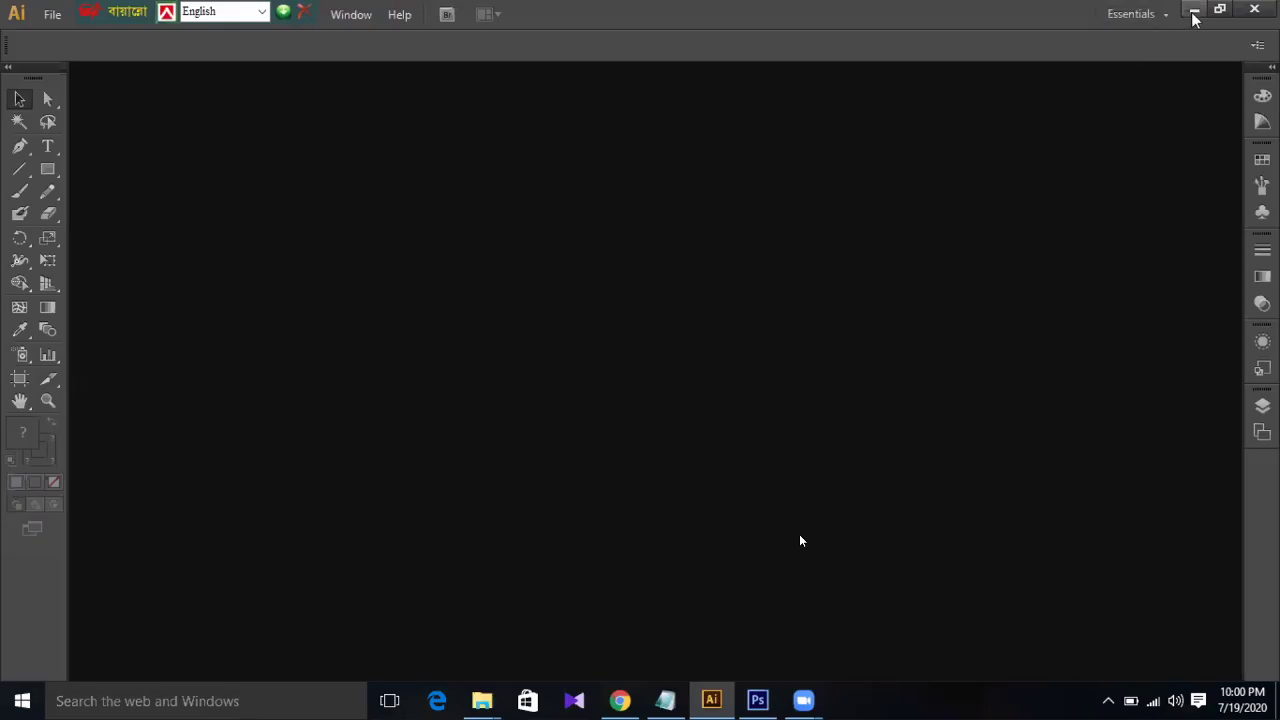
{"action": "left_click", "coordinate": [1193, 12]}
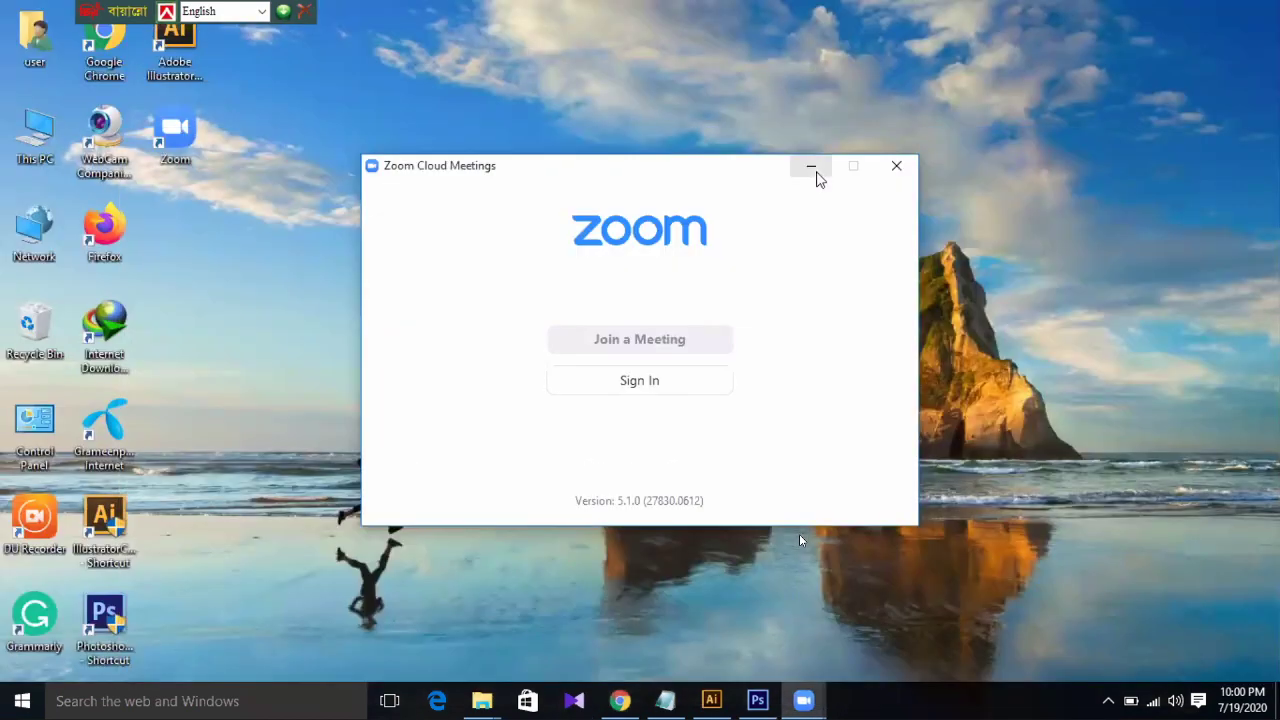
{"action": "left_click", "coordinate": [812, 166]}
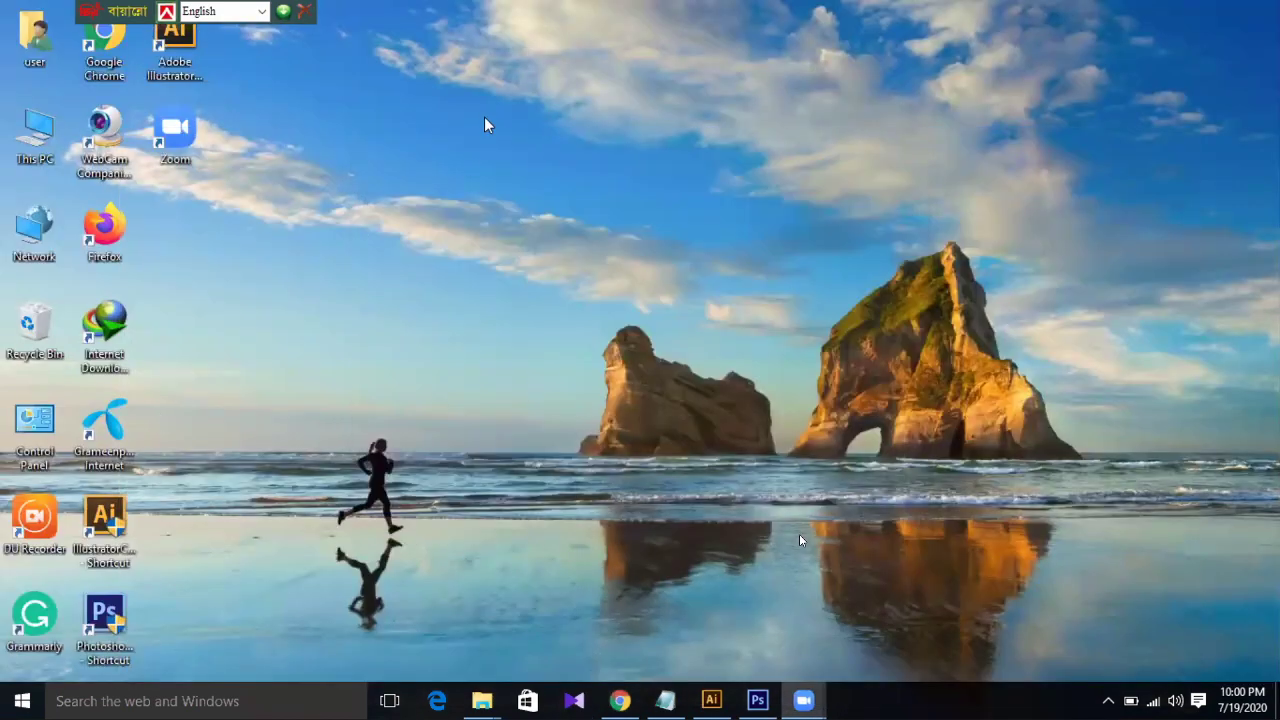
- Create a new folder on the desktop and name it freelancer.com
{"action": "right_click", "coordinate": [667, 240]}
{"action": "mouse_move", "coordinate": [669, 312]}
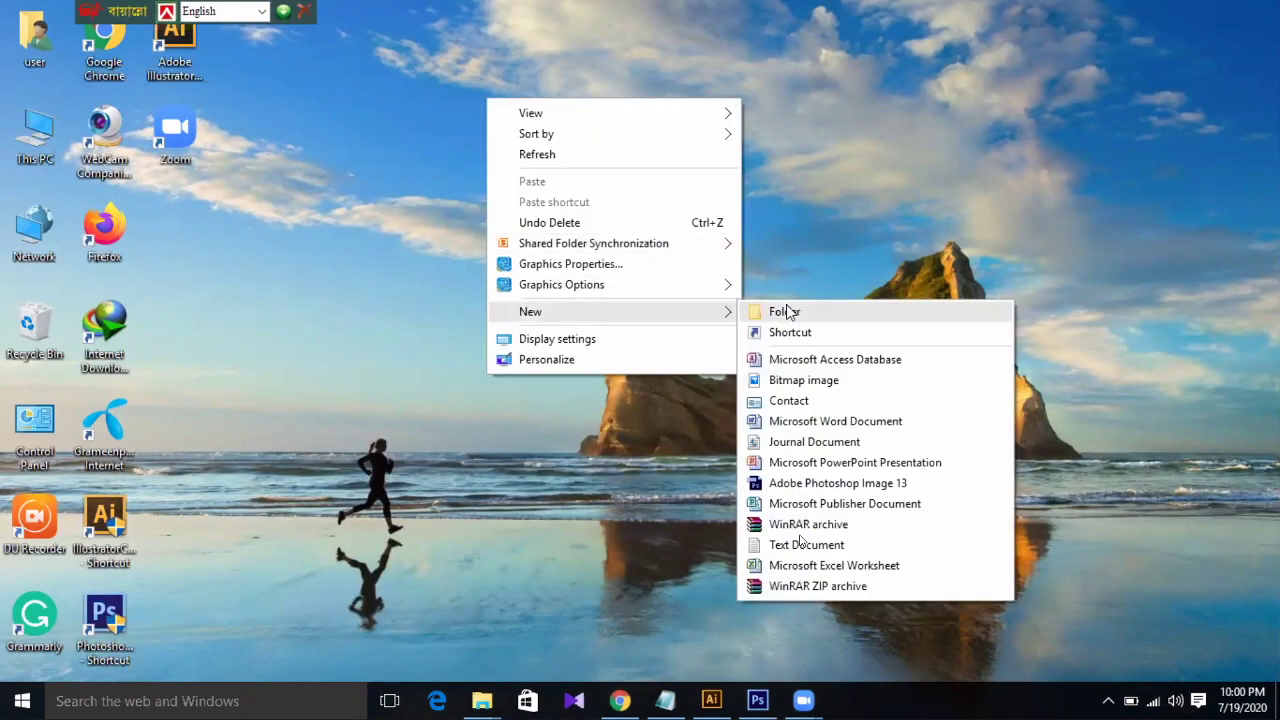
{"action": "left_click", "coordinate": [787, 313]}
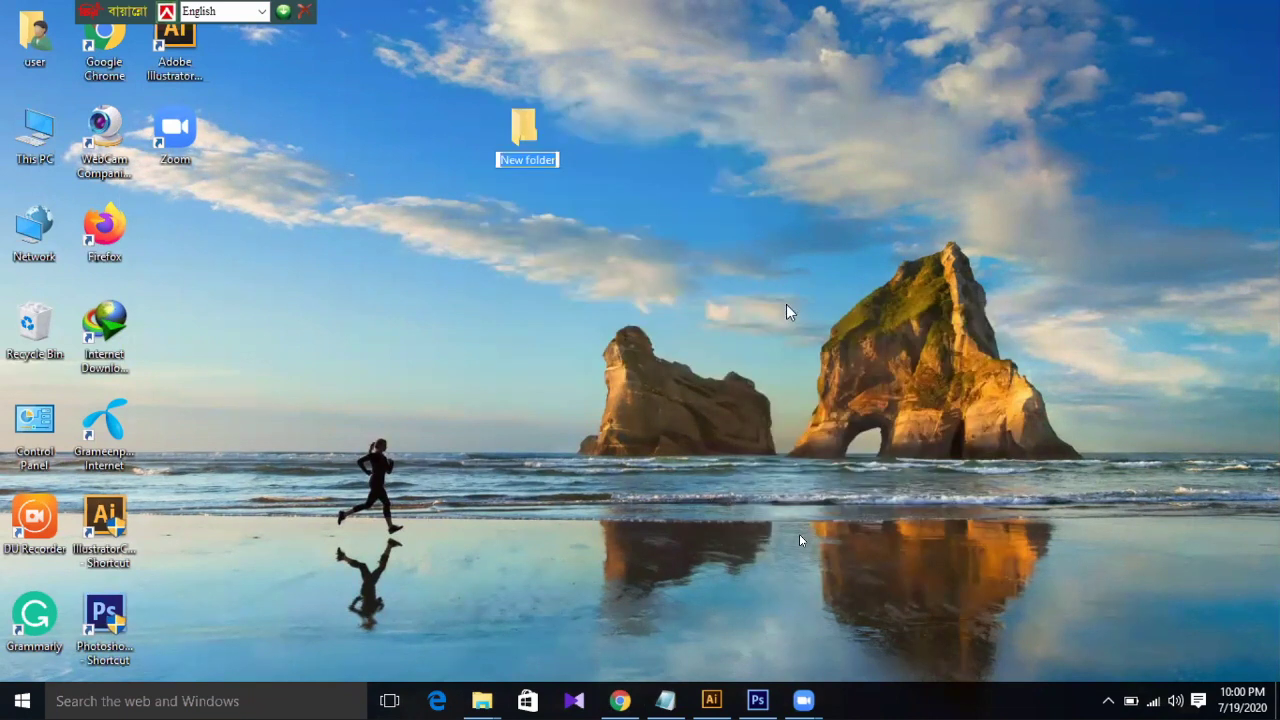
{"action": "type", "text": "f"}
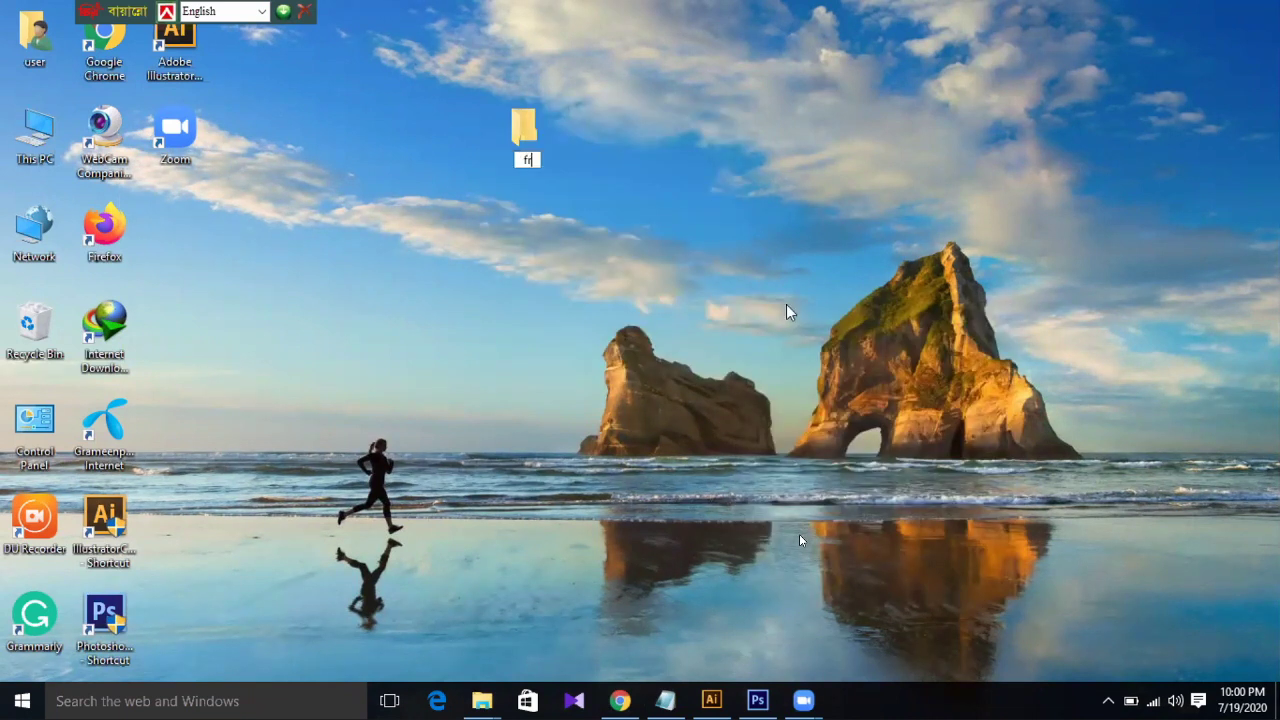
{"action": "type", "text": "reelancre"}
{"action": "key", "text": "BackSpace"}
{"action": "key", "text": "BackSpace"}
{"action": "type", "text": "er.co"}
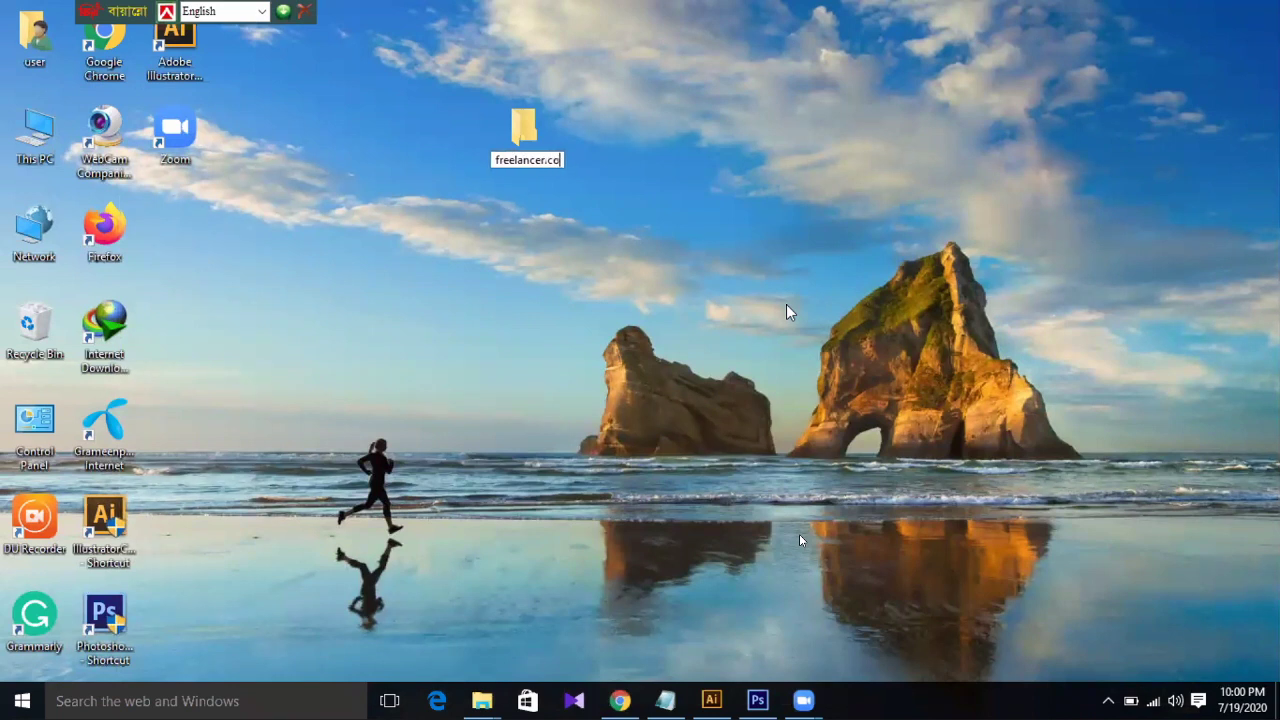
{"action": "type", "text": "m"}
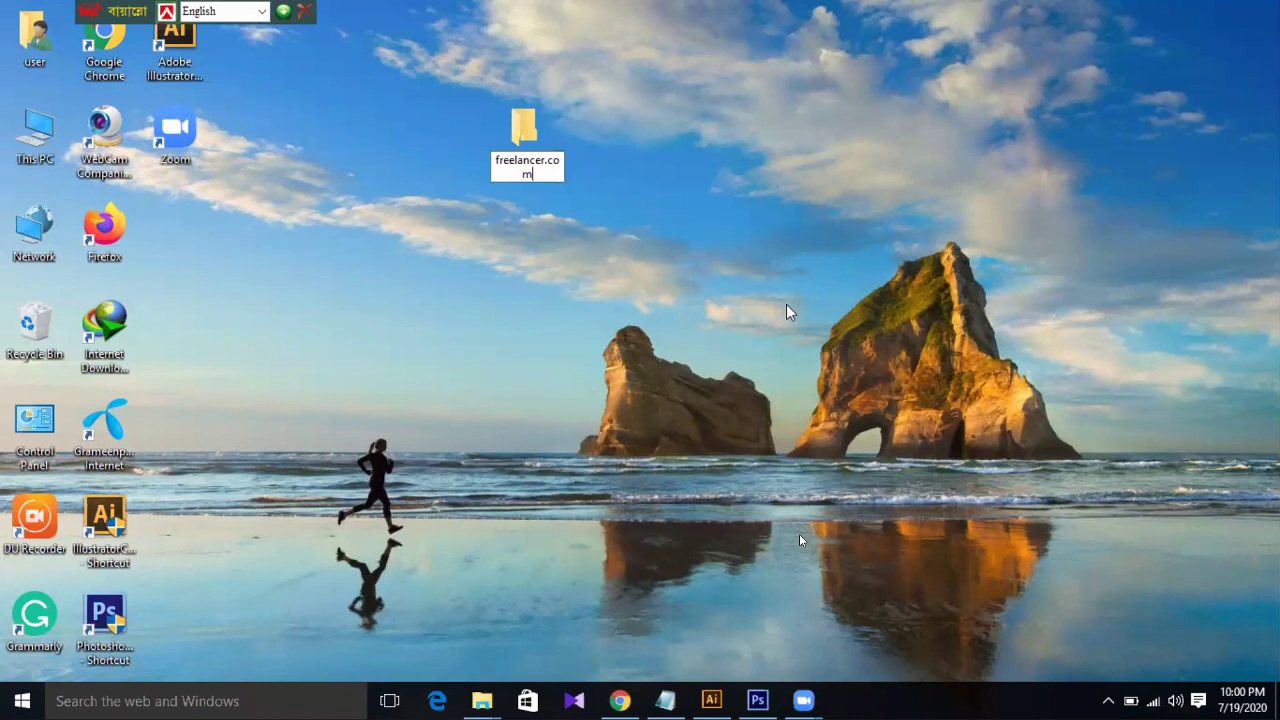
{"action": "key", "text": "Return"}
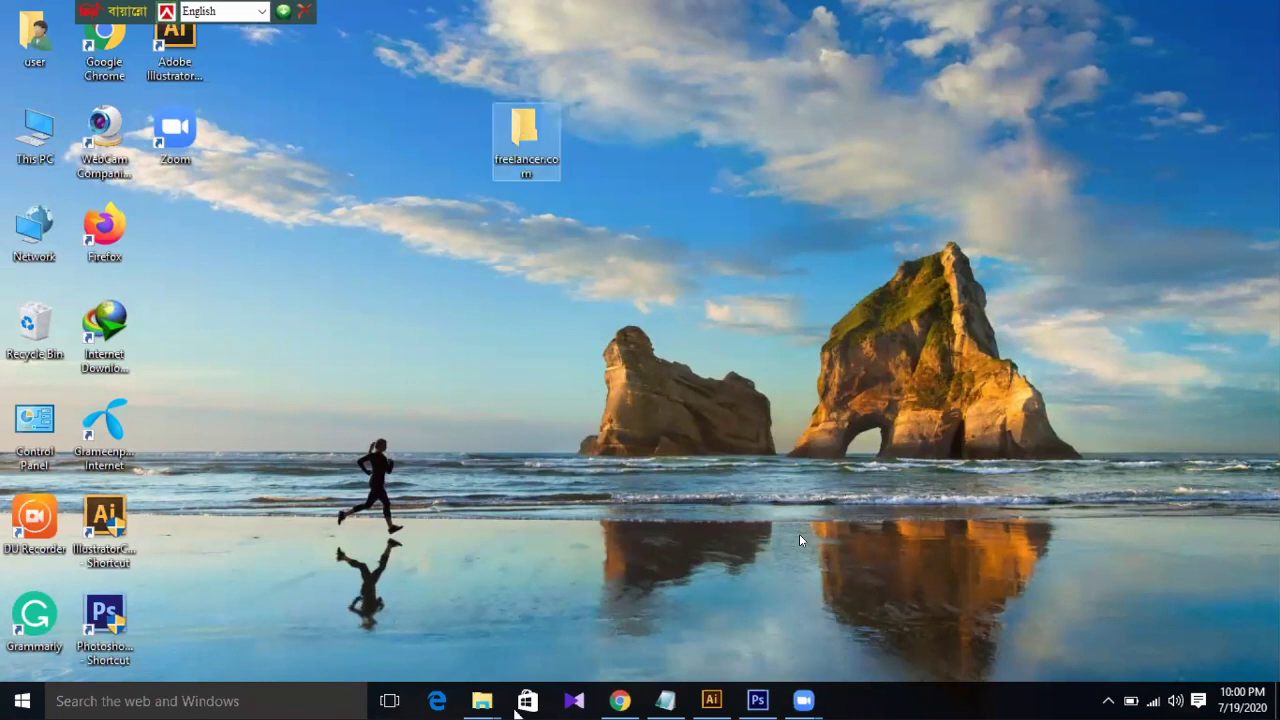
- Return to Chrome and look through its downloads list for the VACPL and Victor Logo images
{"action": "left_click", "coordinate": [608, 703]}
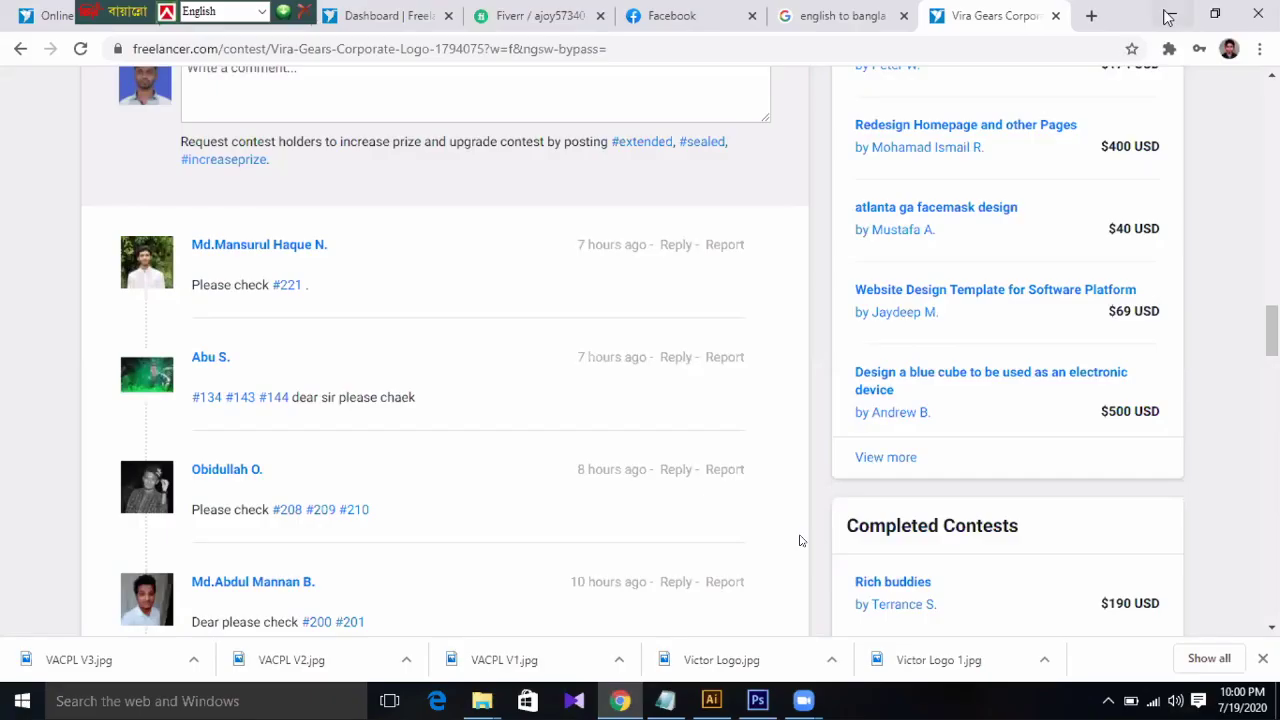
{"action": "scroll", "coordinate": [799, 540], "scroll_direction": "up", "scroll_amount": 15}
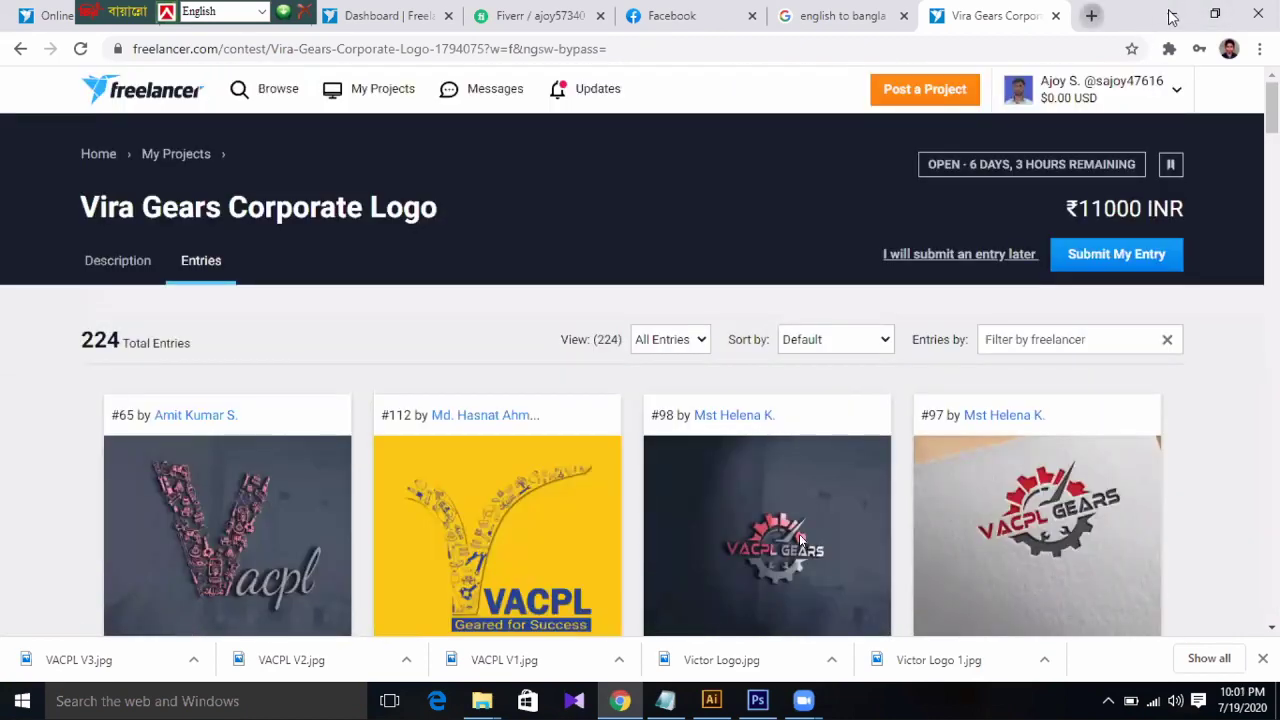
{"action": "left_click", "coordinate": [1092, 16]}
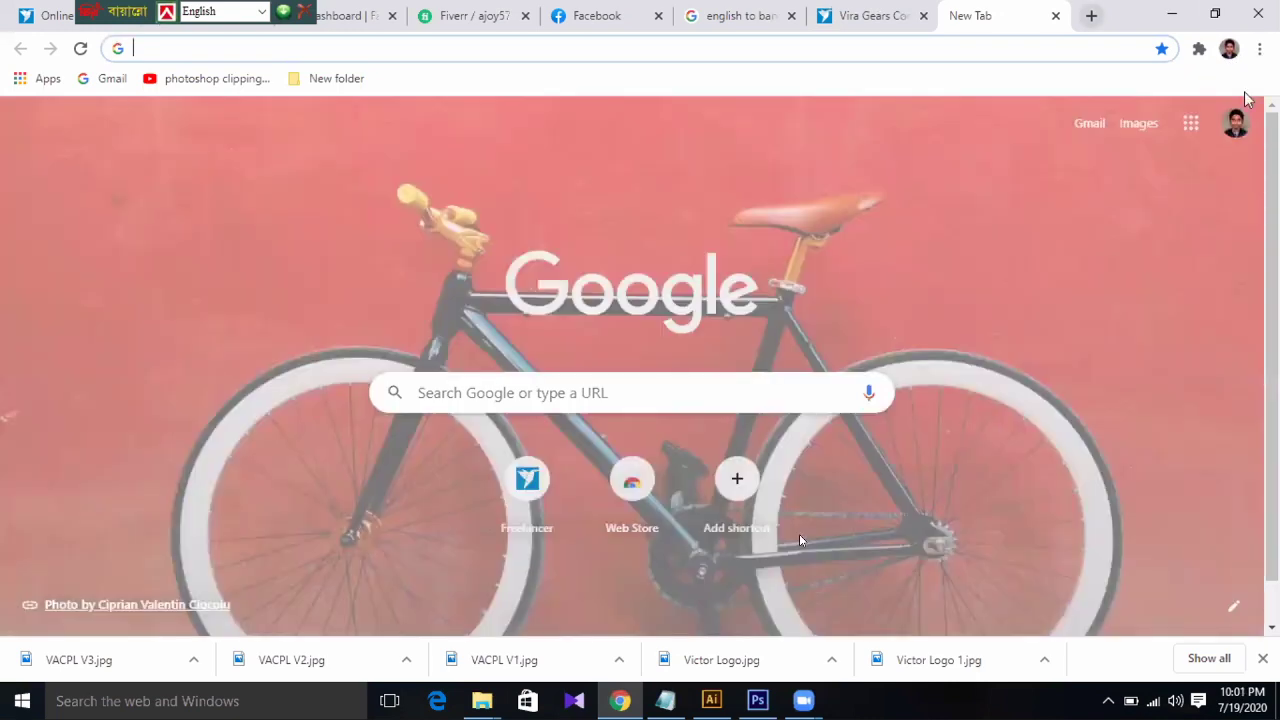
{"action": "left_click", "coordinate": [1259, 48]}
{"action": "left_click", "coordinate": [816, 197]}
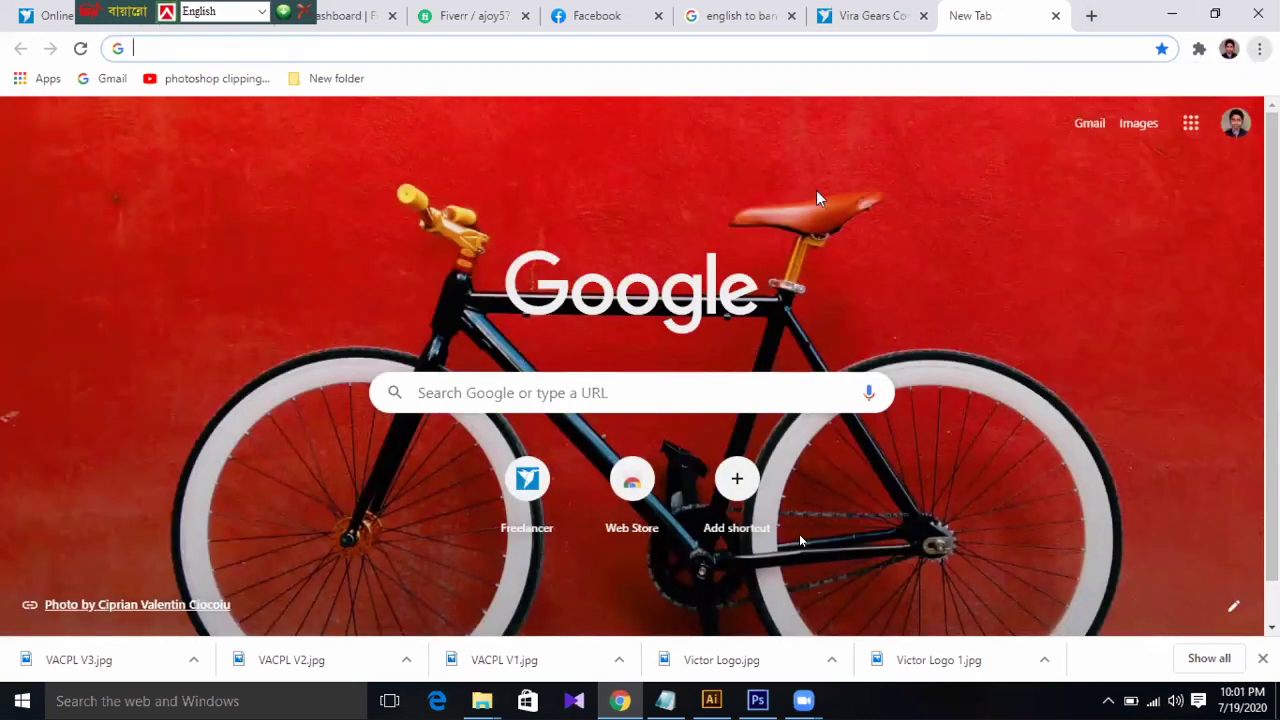
{"action": "key", "text": "ctrl+j"}
{"action": "scroll", "coordinate": [870, 210], "scroll_direction": "down", "scroll_amount": 3}
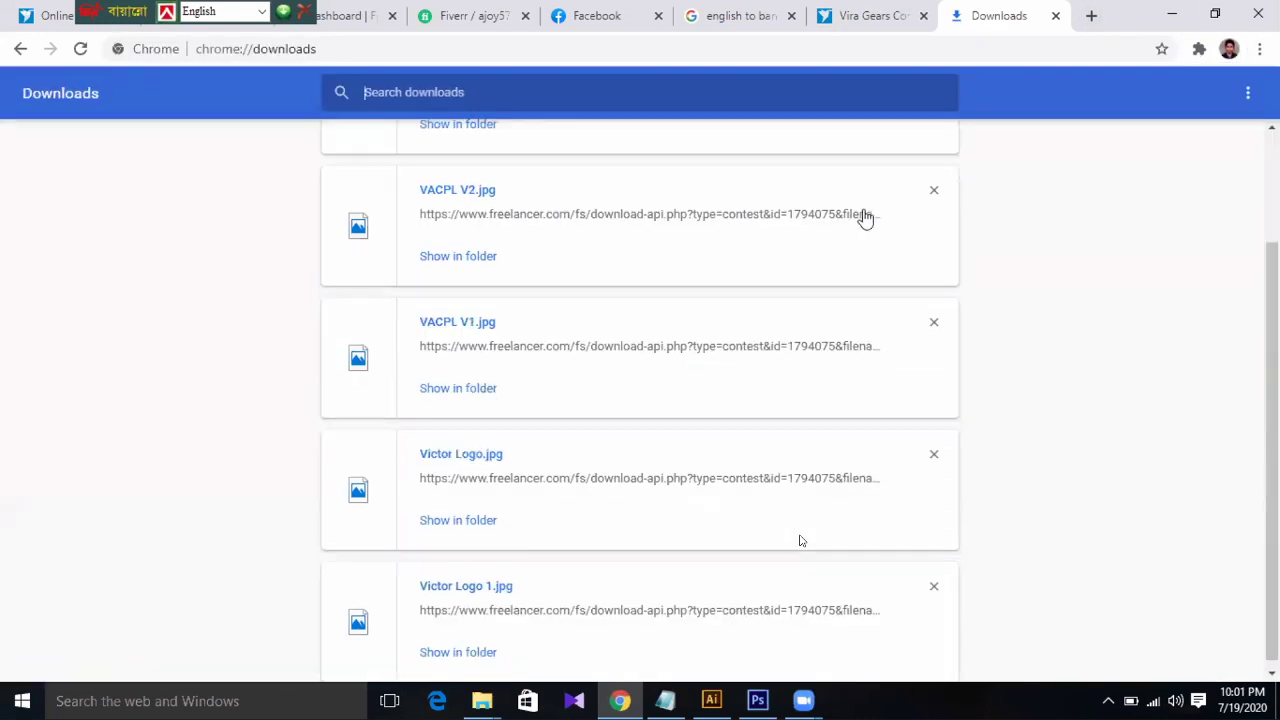
{"action": "scroll", "coordinate": [865, 213], "scroll_direction": "up", "scroll_amount": 3}
- Open the Downloads folder from the desktop's This PC and cut all five VACPL and Victor Logo images
{"action": "key", "text": "super+d"}
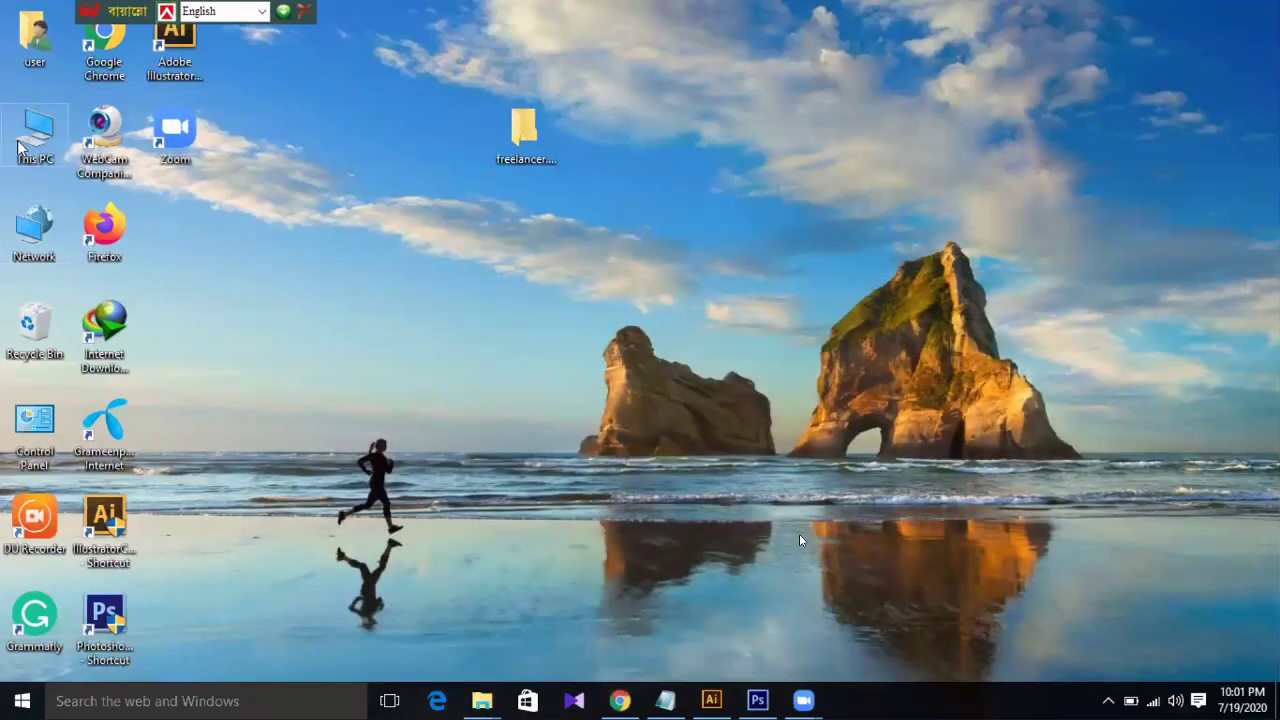
{"action": "double_click", "coordinate": [30, 135]}
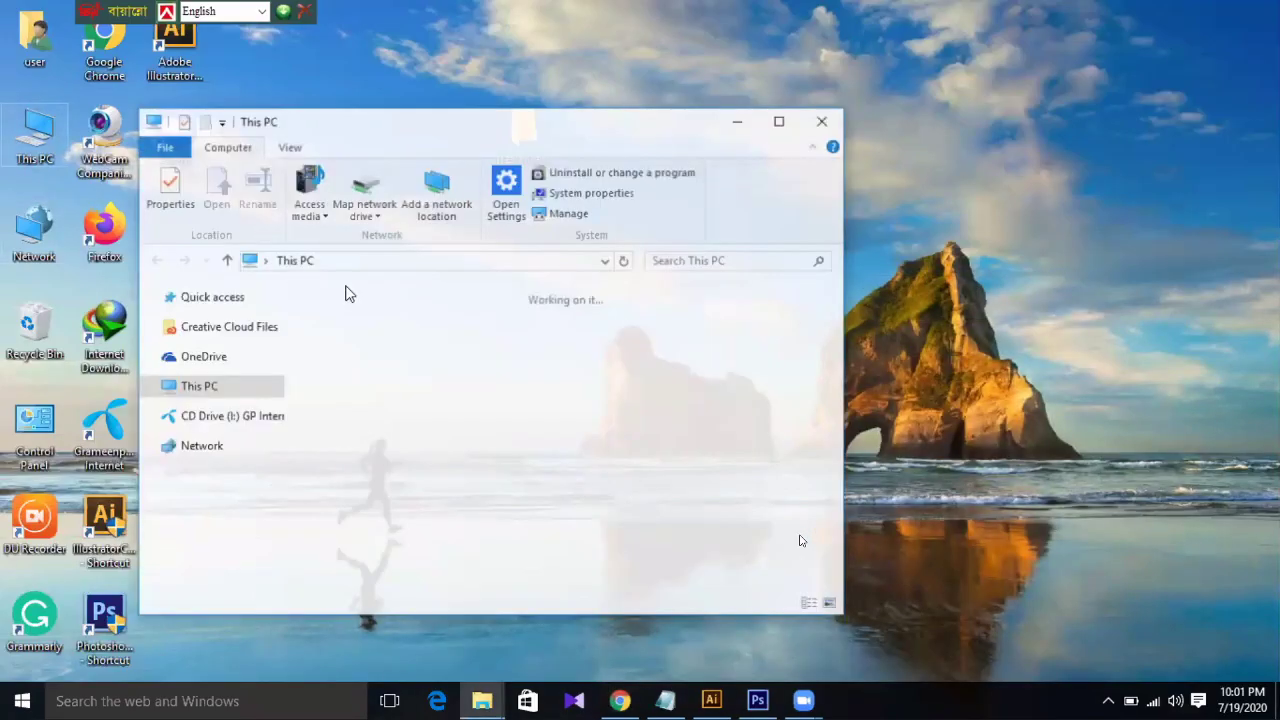
{"action": "left_click", "coordinate": [780, 120]}
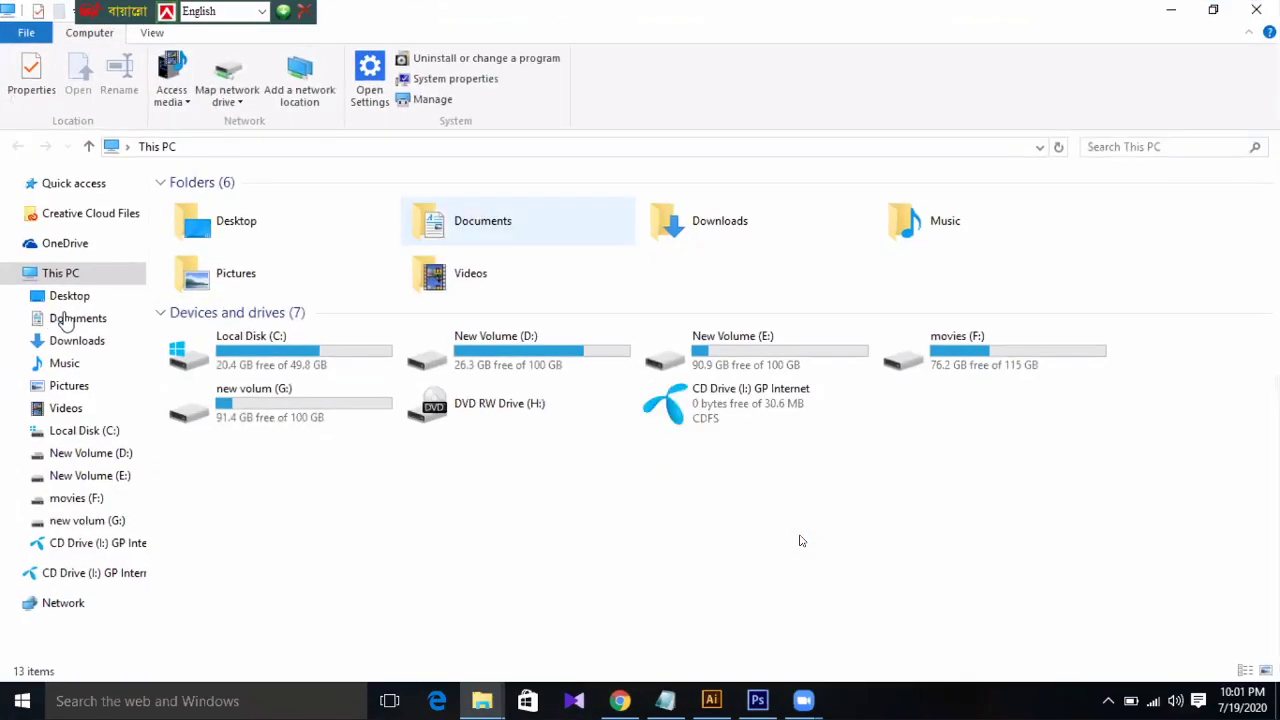
{"action": "left_click", "coordinate": [70, 345]}
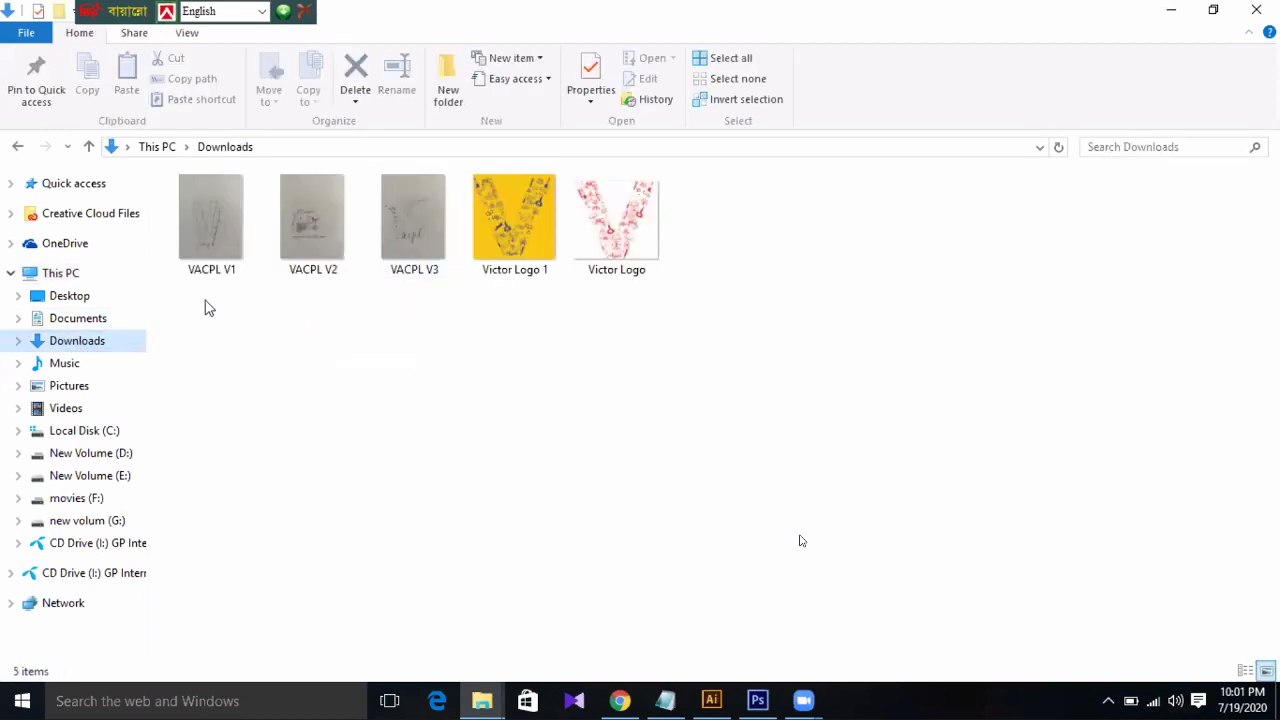
{"action": "left_click_drag", "start_coordinate": [204, 308], "coordinate": [737, 236]}
{"action": "right_click", "coordinate": [480, 271]}
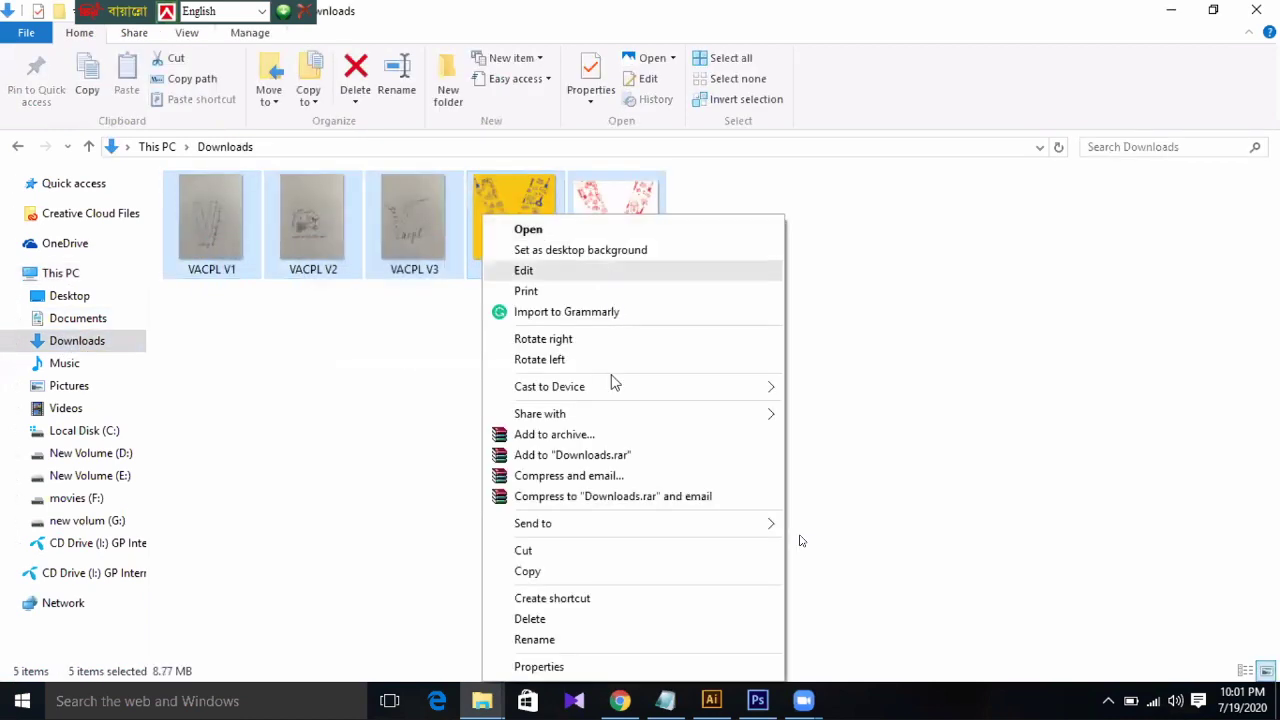
{"action": "left_click", "coordinate": [527, 550]}
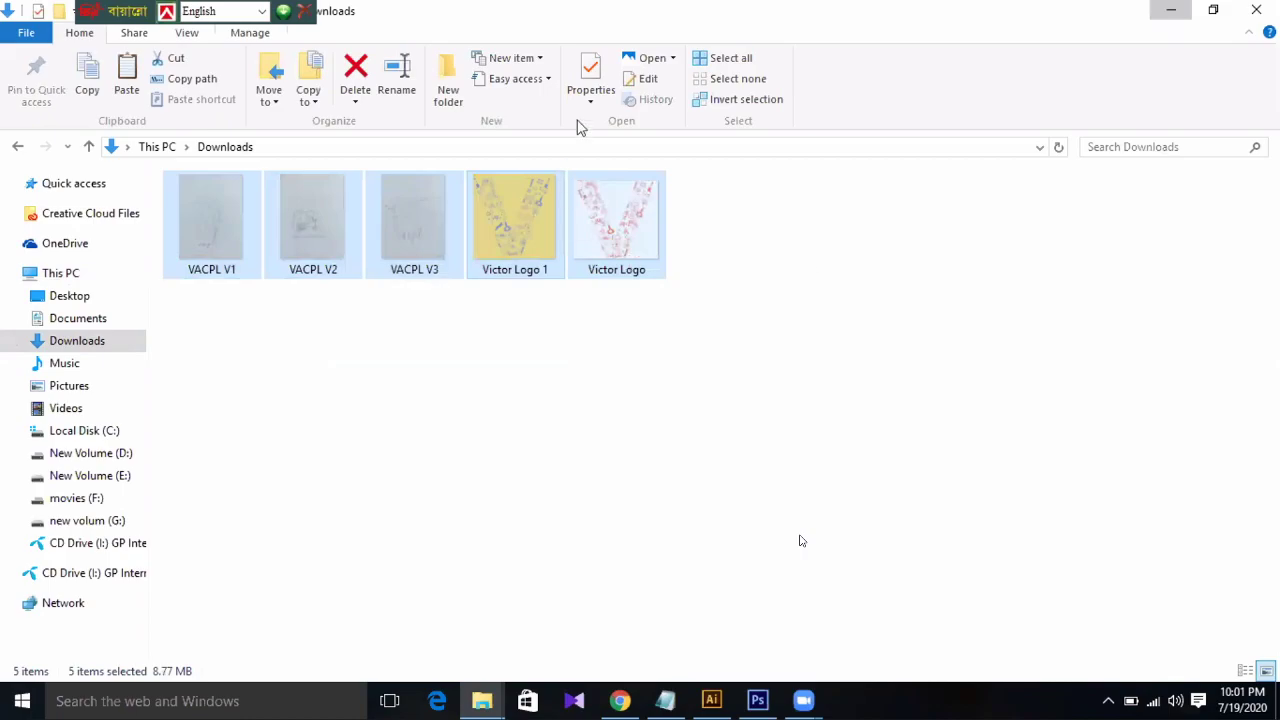
- Paste the five cut images into the desktop's freelancer.com folder and close its window
{"action": "key", "text": "super+d"}
{"action": "double_click", "coordinate": [522, 125]}
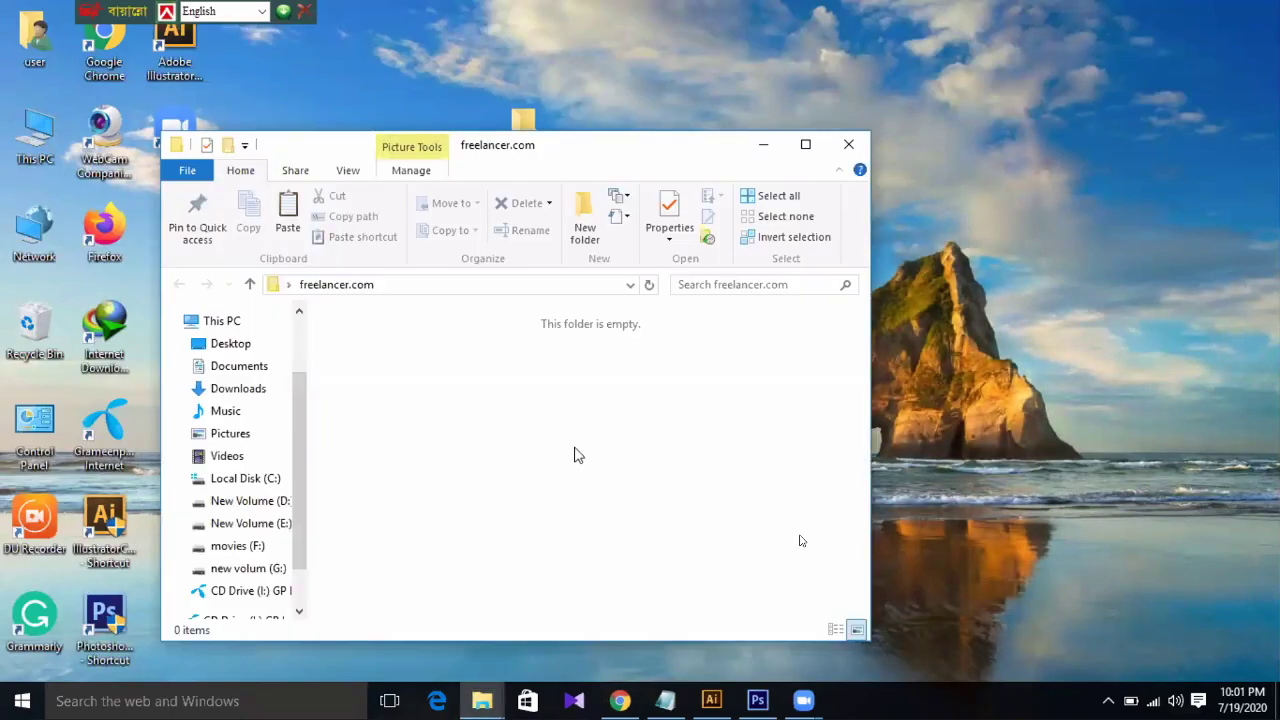
{"action": "right_click", "coordinate": [566, 462]}
{"action": "left_click", "coordinate": [566, 517]}
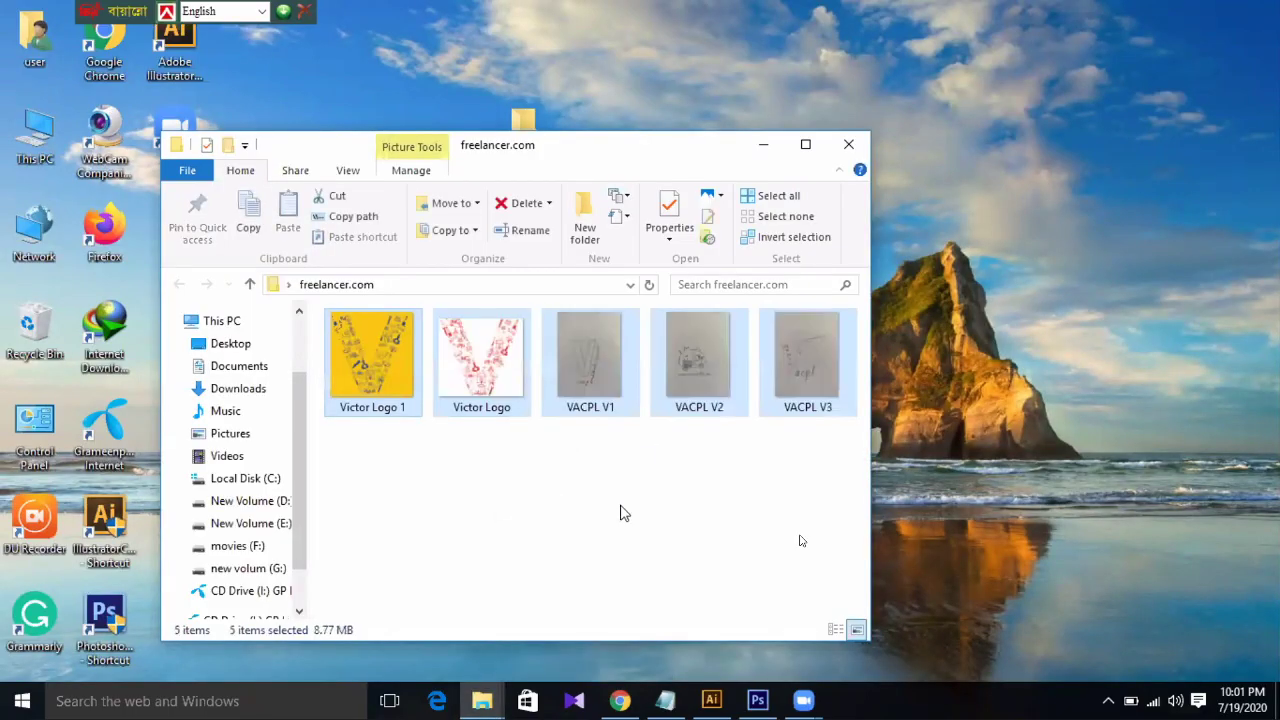
{"action": "left_click", "coordinate": [848, 144]}
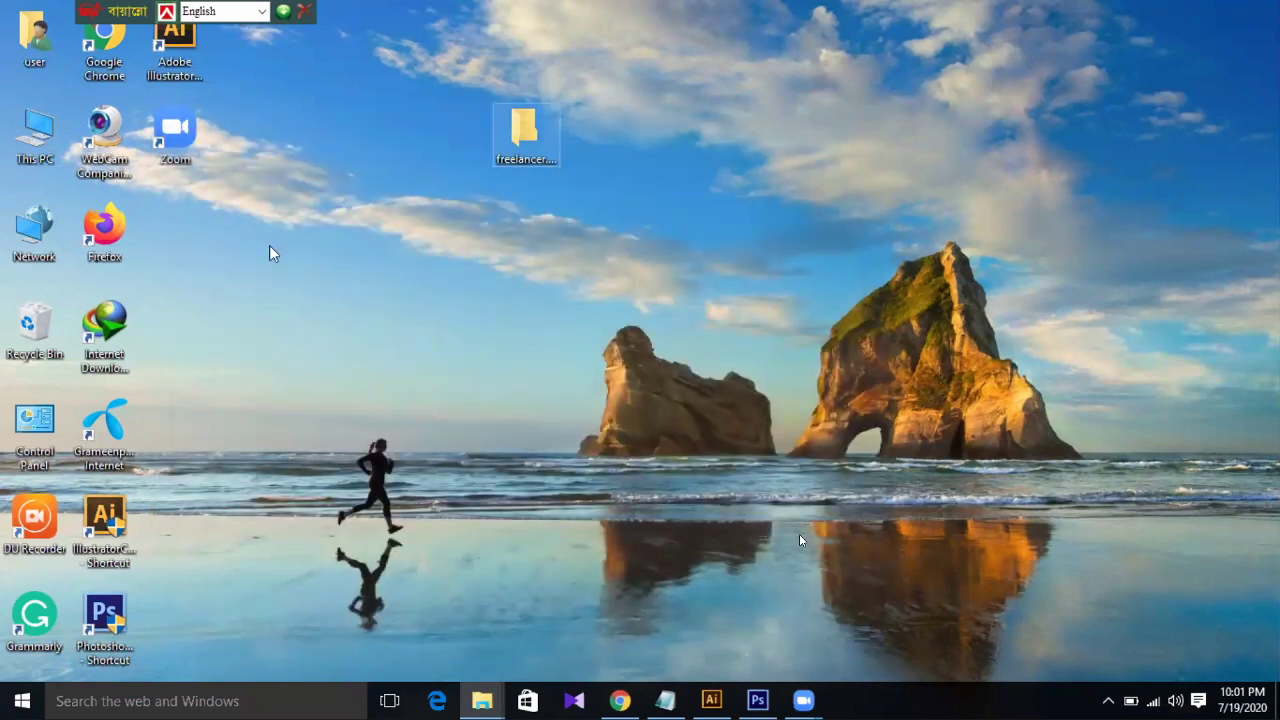
- Switch to Illustrator and create a new document with the Web profile at 960 x 560 px
{"action": "left_click_drag", "start_coordinate": [269, 253], "coordinate": [180, 232]}
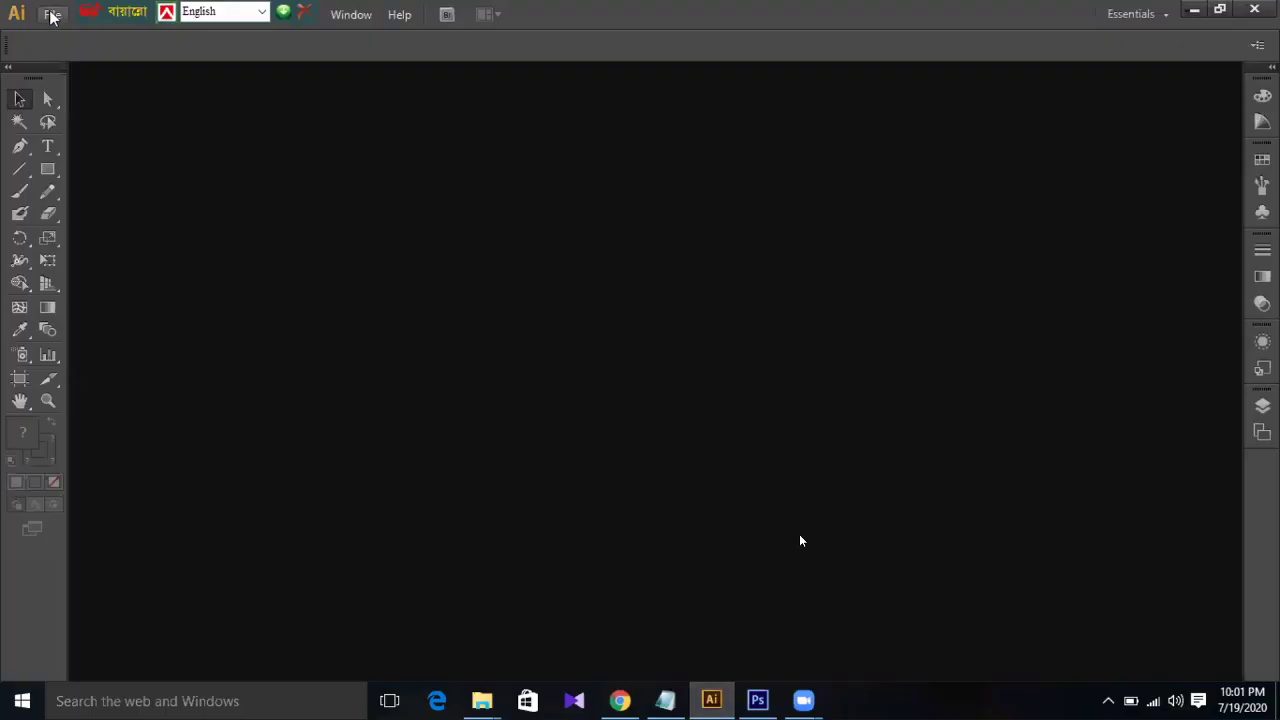
{"action": "left_click", "coordinate": [52, 15]}
{"action": "left_click", "coordinate": [69, 34]}
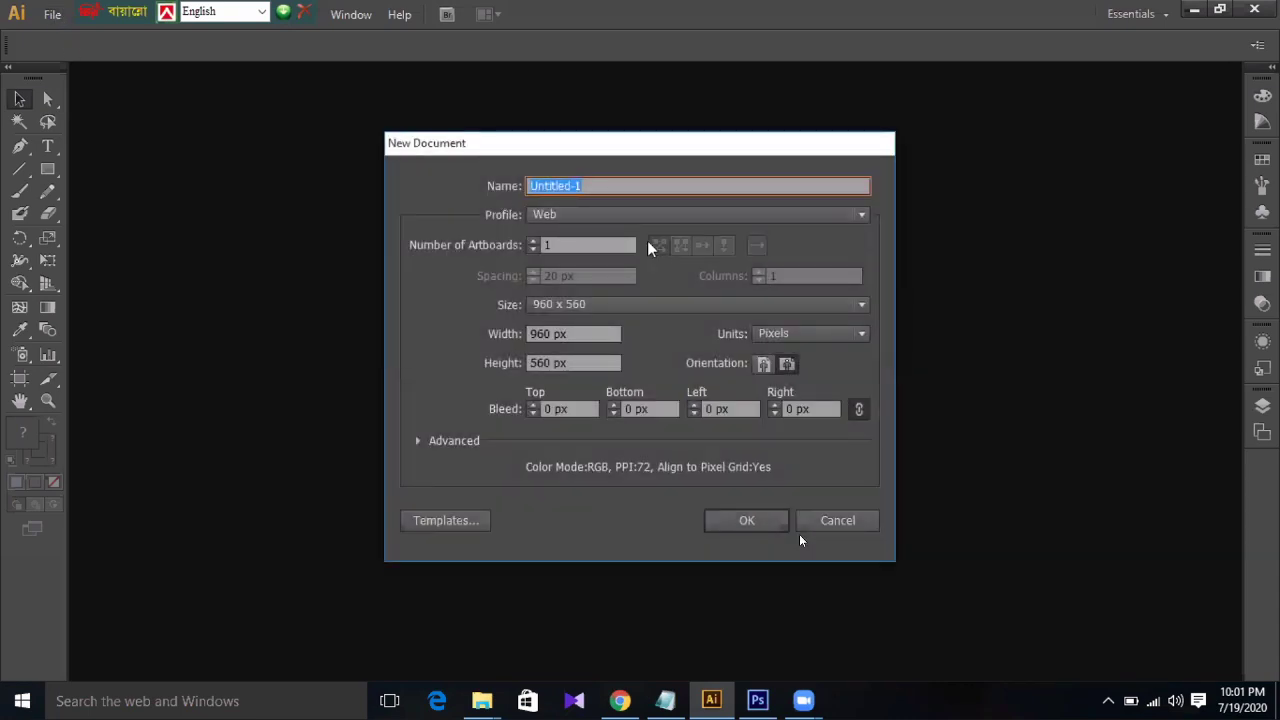
{"action": "left_click", "coordinate": [641, 218]}
{"action": "left_click", "coordinate": [641, 218]}
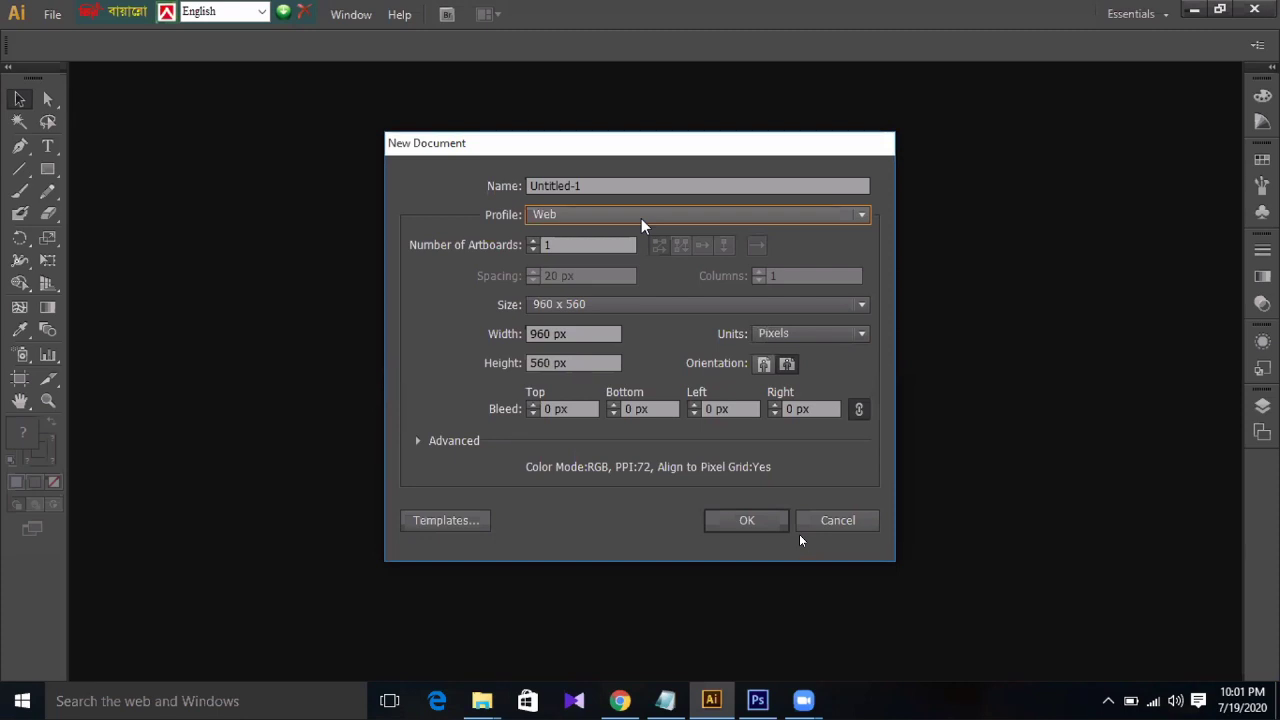
{"action": "left_click", "coordinate": [747, 520]}
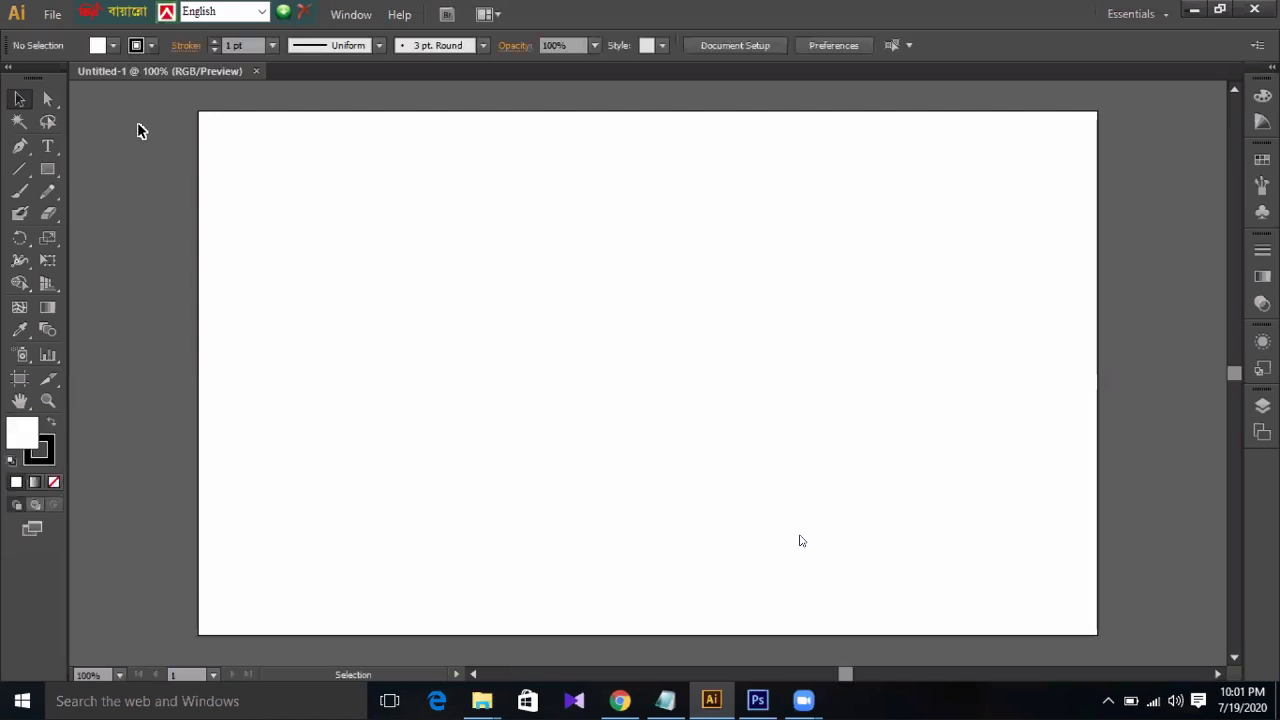
- Start placing an image and open the desktop's freelancer.com folder as its source
{"action": "left_click", "coordinate": [60, 15]}
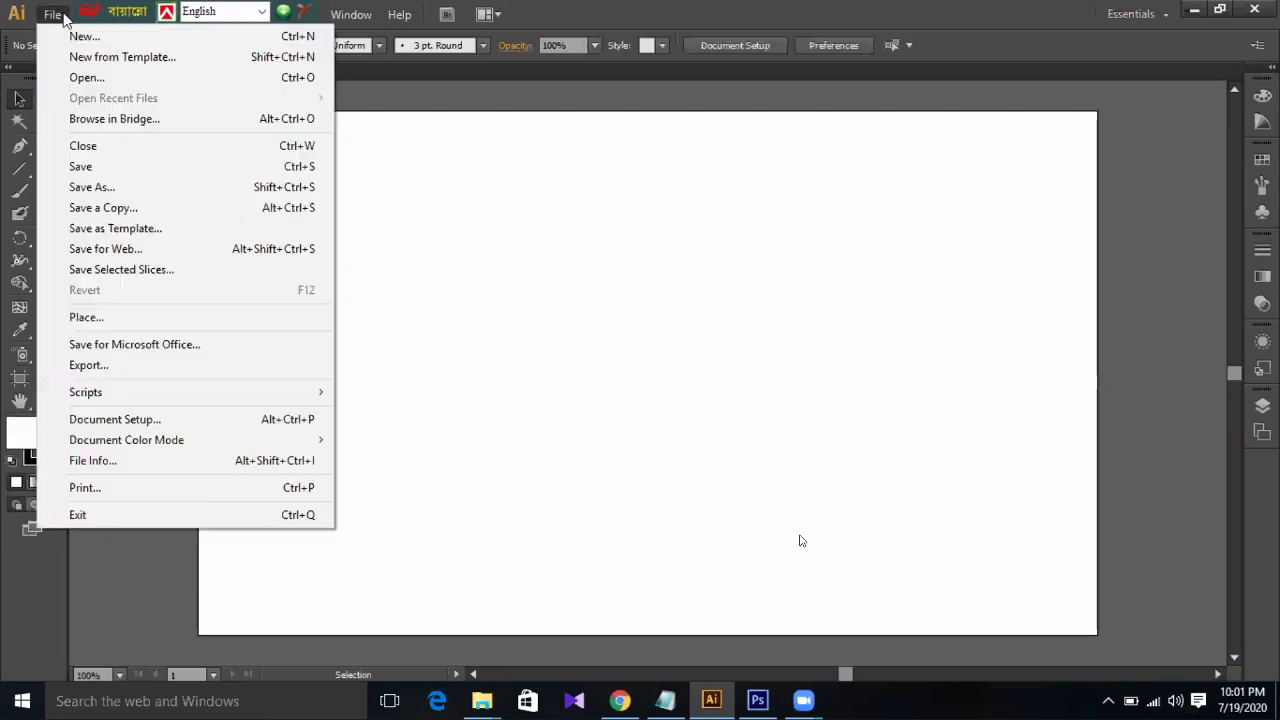
{"action": "left_click", "coordinate": [630, 187]}
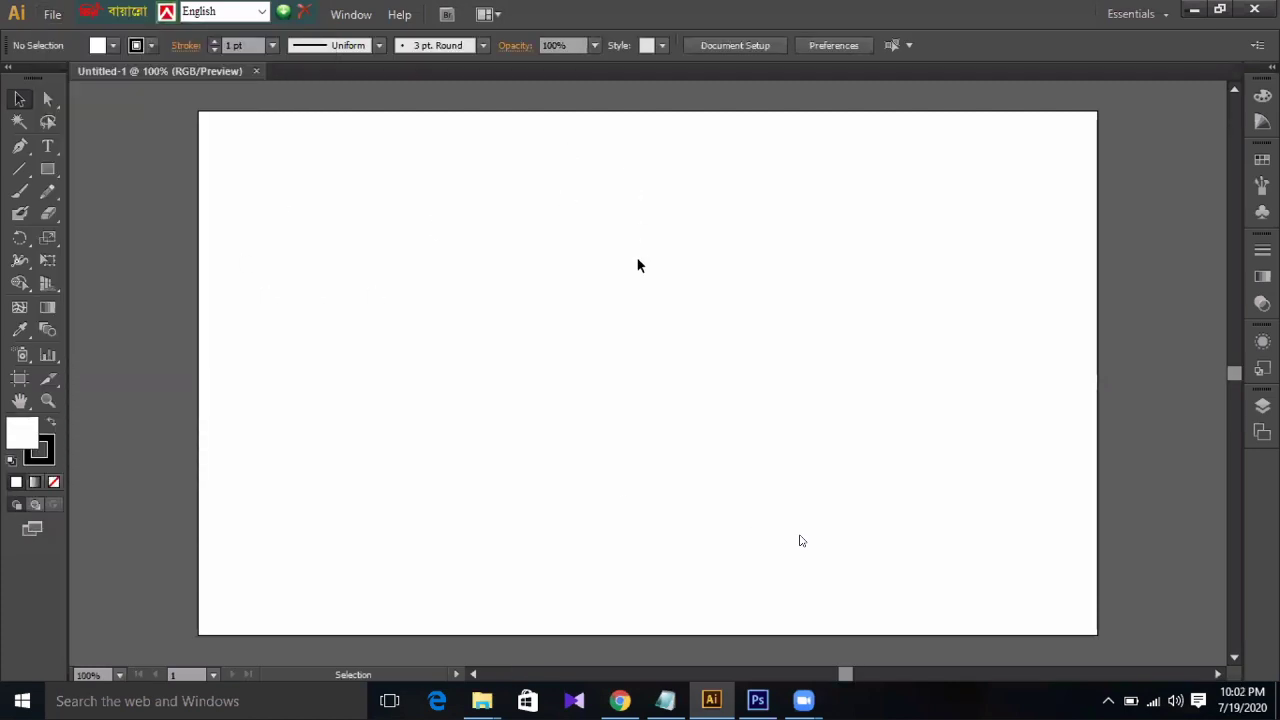
{"action": "left_click", "coordinate": [51, 15]}
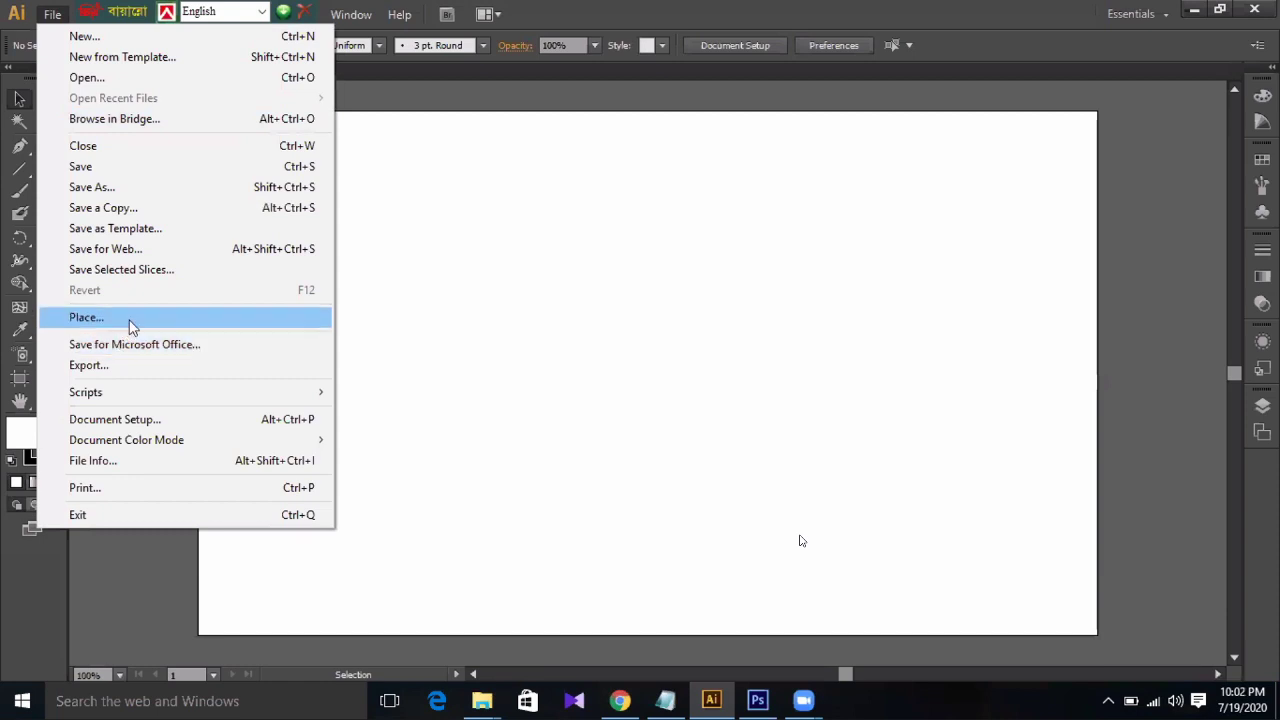
{"action": "left_click", "coordinate": [125, 318]}
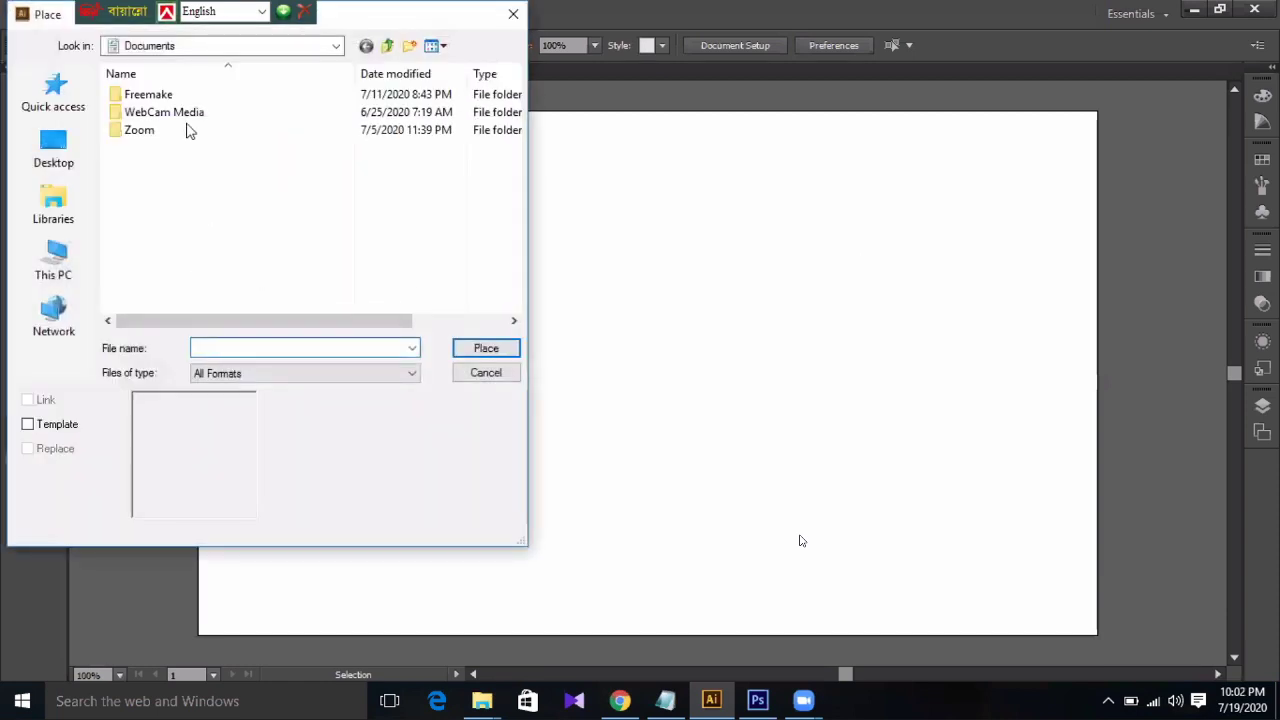
{"action": "left_click", "coordinate": [80, 150]}
{"action": "scroll", "coordinate": [266, 234], "scroll_direction": "down", "scroll_amount": 5}
{"action": "scroll", "coordinate": [283, 240], "scroll_direction": "up", "scroll_amount": 5}
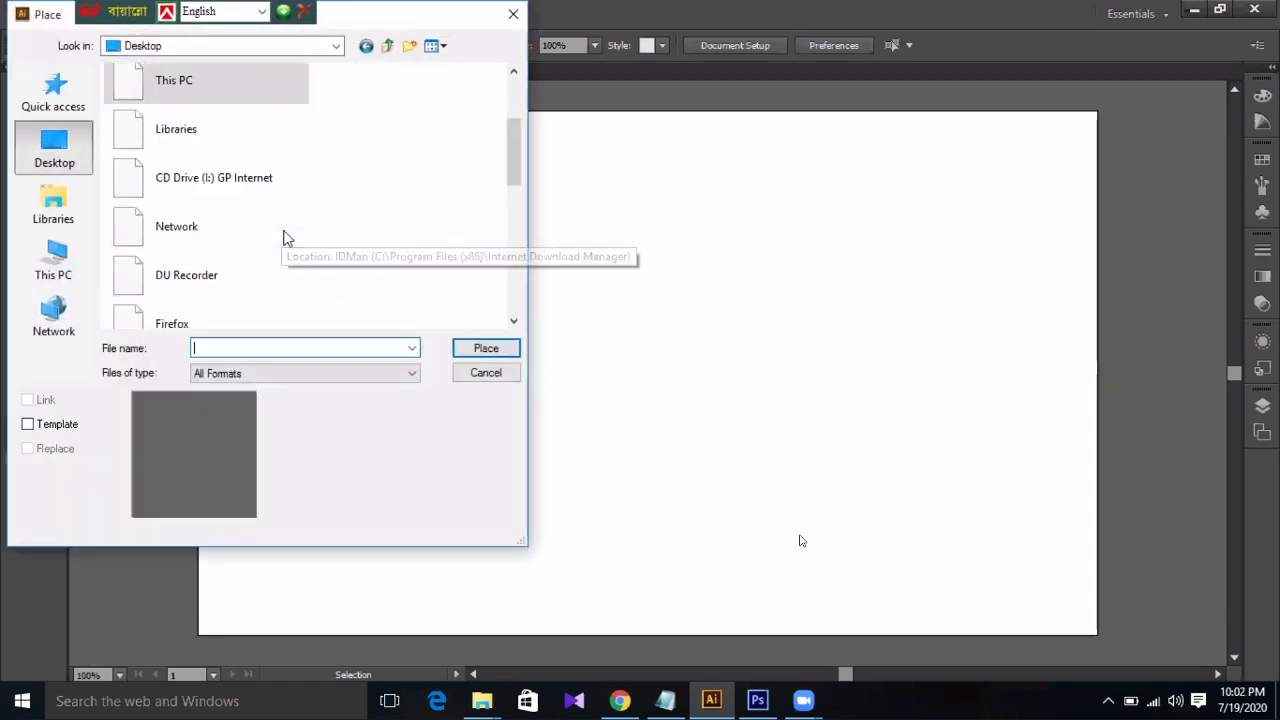
{"action": "scroll", "coordinate": [255, 155], "scroll_direction": "down", "scroll_amount": 1}
{"action": "scroll", "coordinate": [255, 160], "scroll_direction": "down", "scroll_amount": 3}
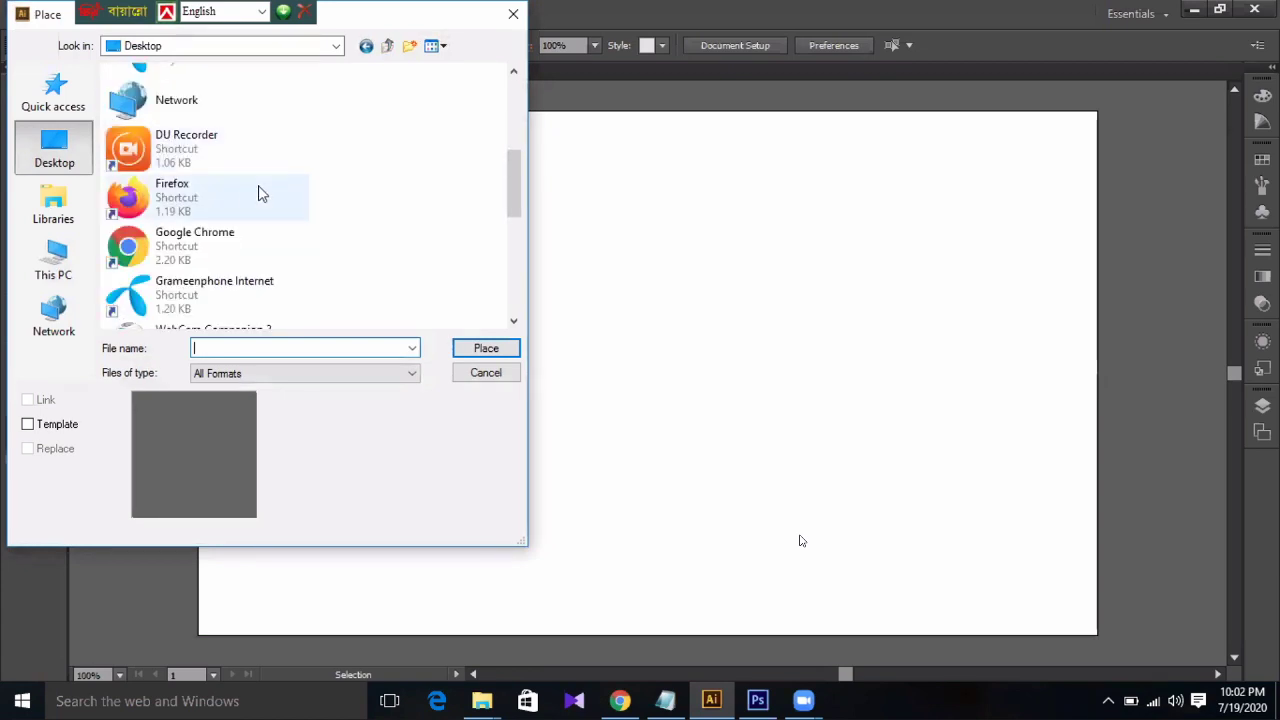
{"action": "double_click", "coordinate": [238, 266]}
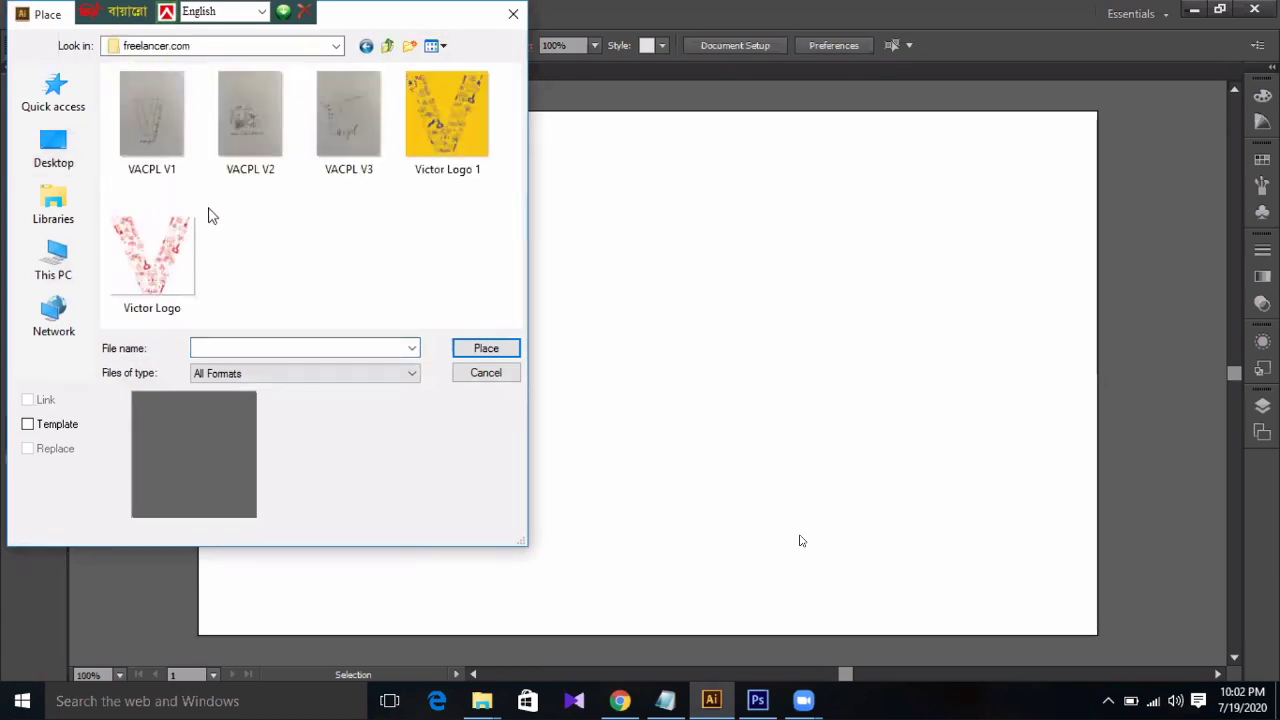
- Place VACPL V1 into the document as a linked file
{"action": "left_click", "coordinate": [262, 148]}
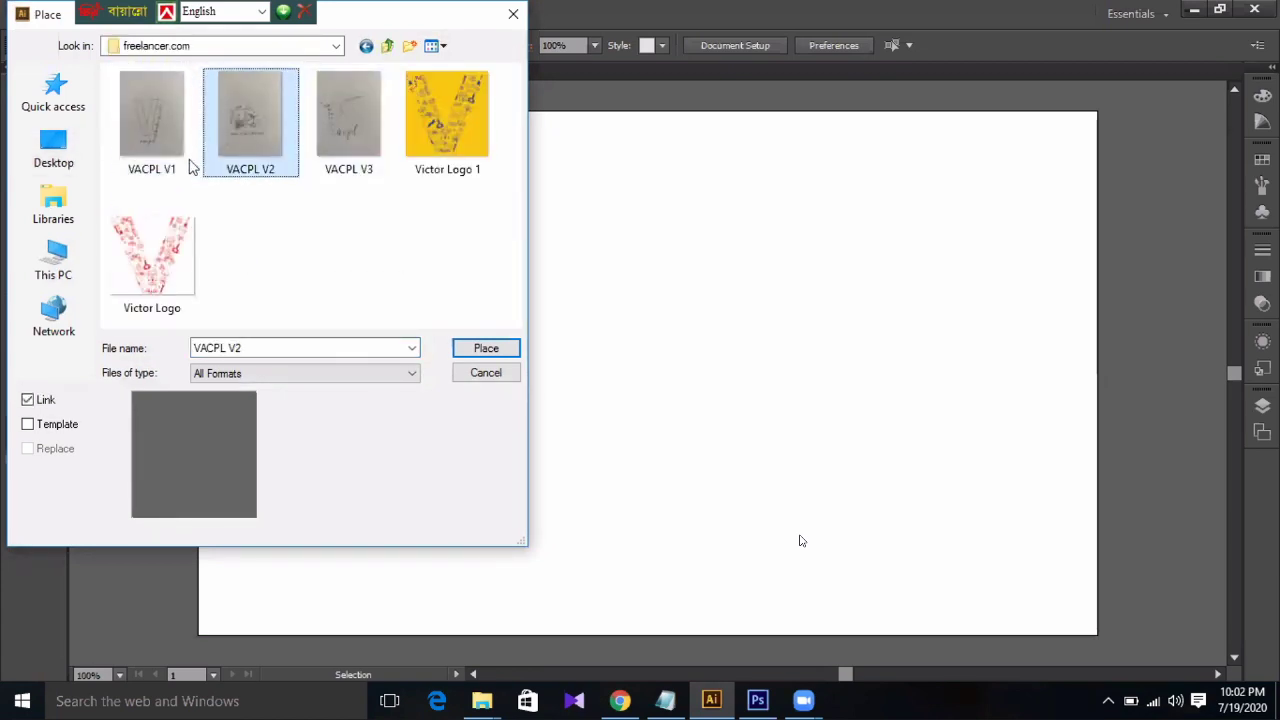
{"action": "left_click", "coordinate": [165, 135]}
{"action": "left_click", "coordinate": [255, 147]}
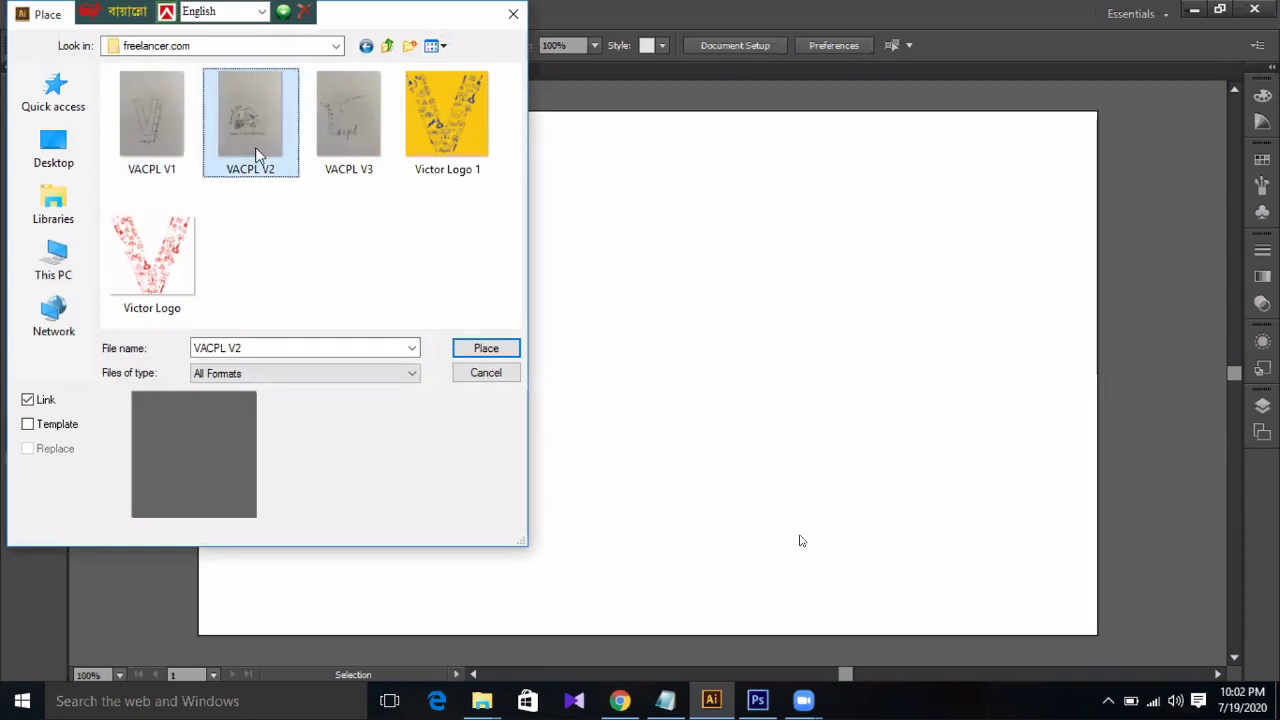
{"action": "left_click", "coordinate": [165, 135]}
{"action": "left_click", "coordinate": [490, 353]}
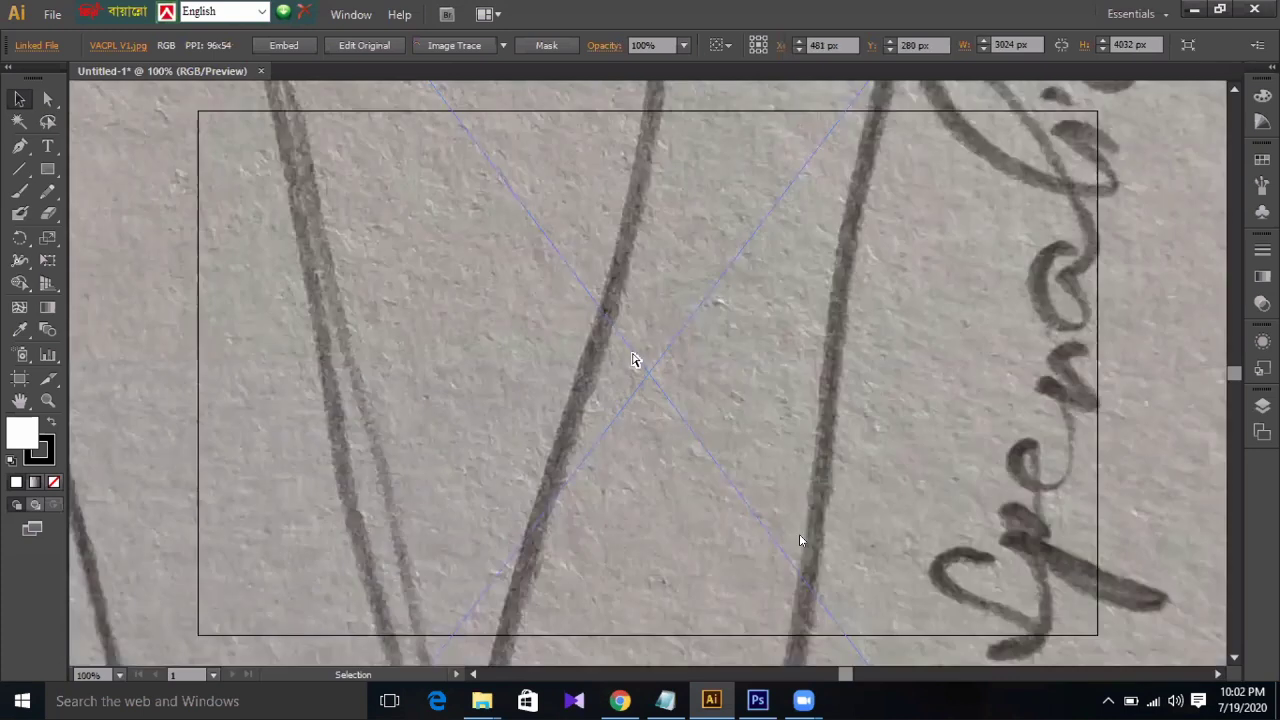
- Scale VACPL V1 down to about 230 x 306 px and position it just above the artboard's upper-left corner
{"action": "key", "text": "ctrl+minus"}
{"action": "key", "text": "ctrl+minus"}
{"action": "key", "text": "ctrl+minus"}
{"action": "key", "text": "ctrl+minus"}
{"action": "key", "text": "ctrl+minus"}
{"action": "key", "text": "ctrl+minus"}
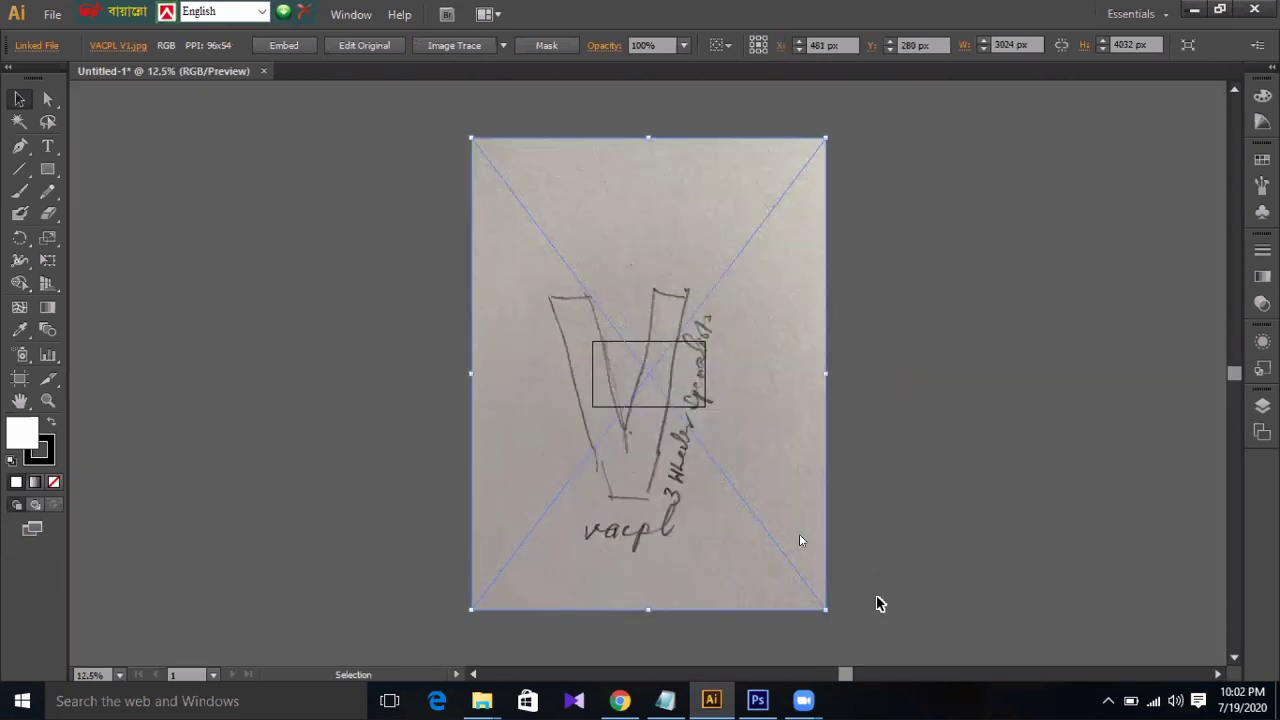
{"action": "left_click_drag", "start_coordinate": [825, 610], "coordinate": [604, 322]}
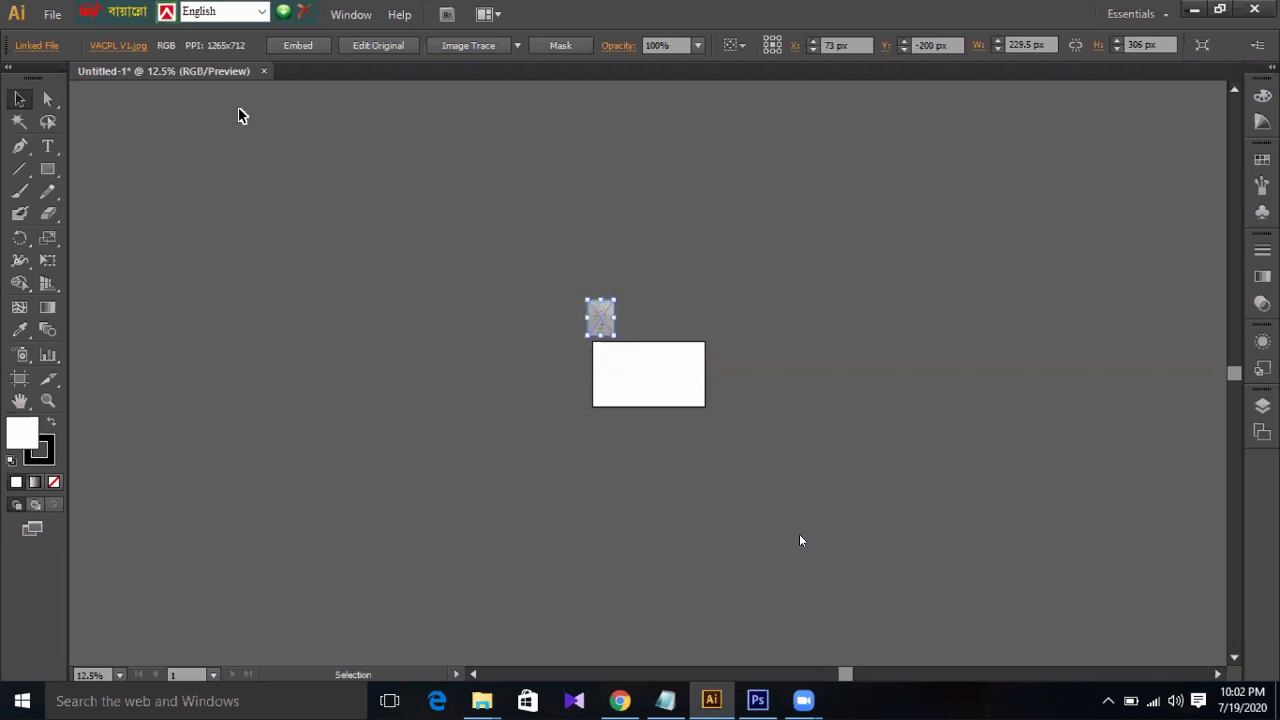
{"action": "left_click", "coordinate": [258, 165]}
- Place VACPL V2 as a linked file, shrink it to VACPL V1's size and position it above the artboard's middle
{"action": "left_click", "coordinate": [52, 14]}
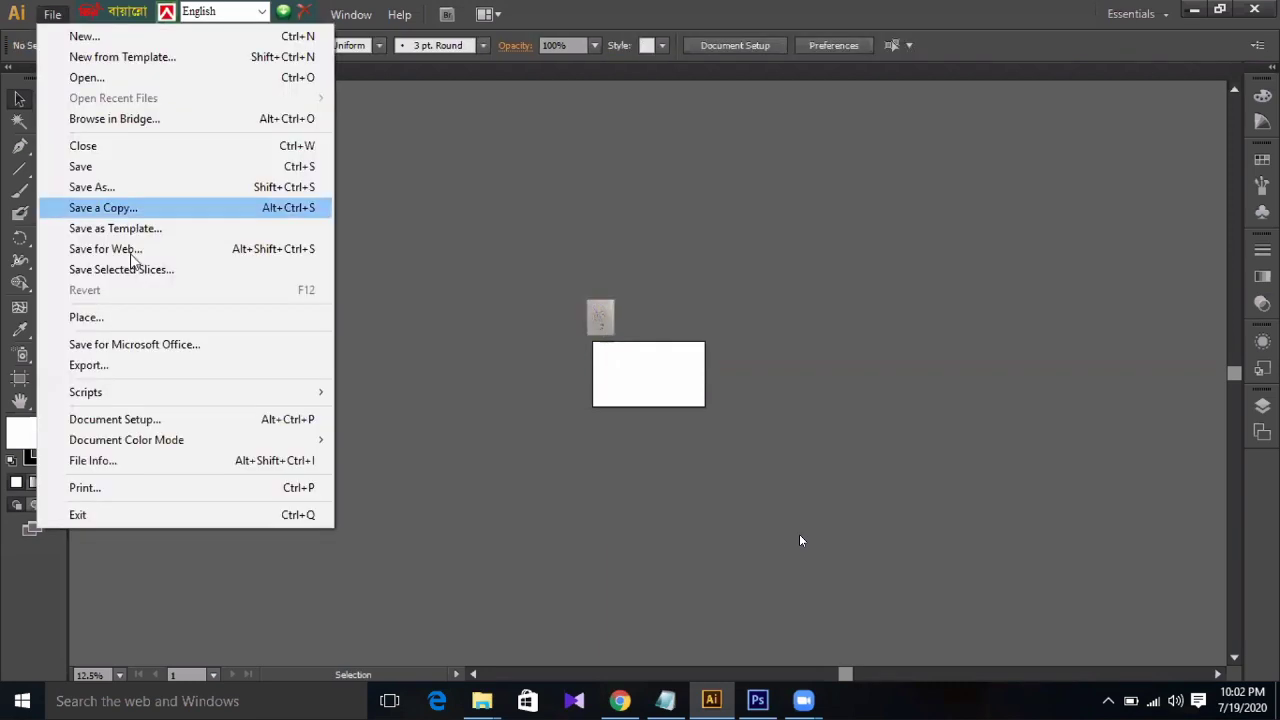
{"action": "left_click", "coordinate": [181, 317]}
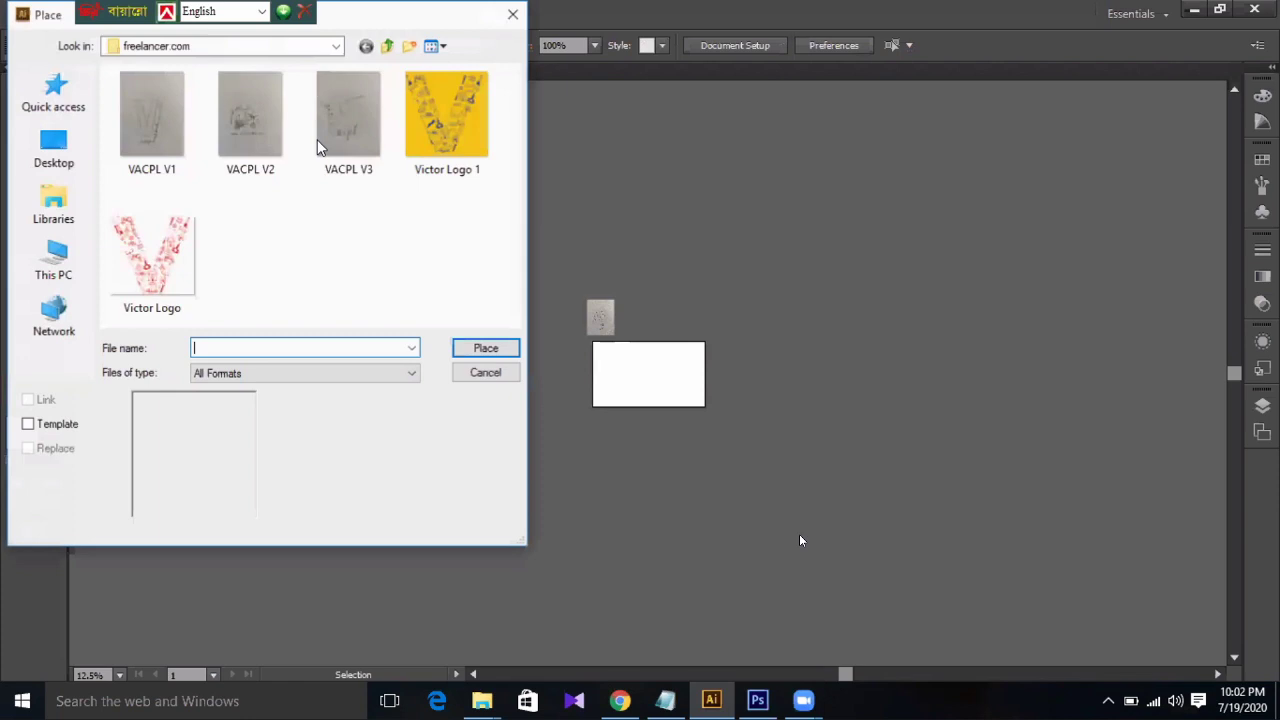
{"action": "left_click", "coordinate": [250, 120]}
{"action": "left_click", "coordinate": [472, 353]}
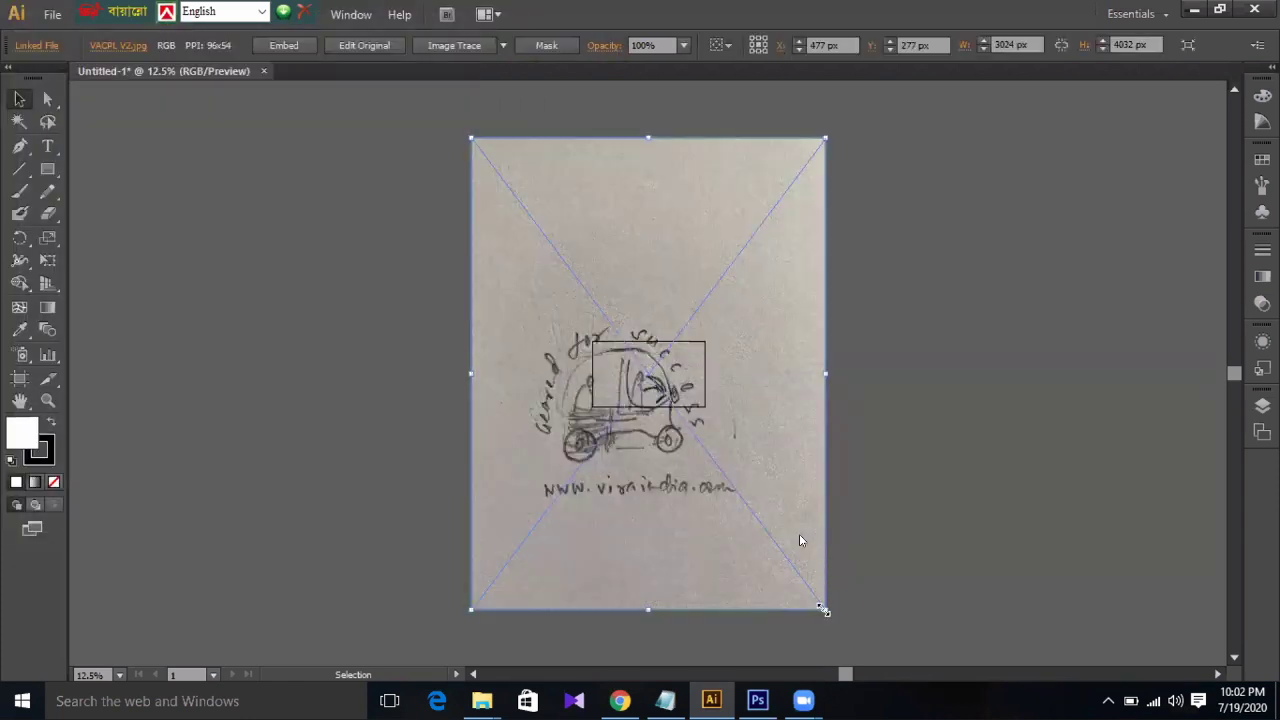
{"action": "left_click_drag", "start_coordinate": [824, 610], "coordinate": [663, 337]}
{"action": "left_click", "coordinate": [460, 464]}
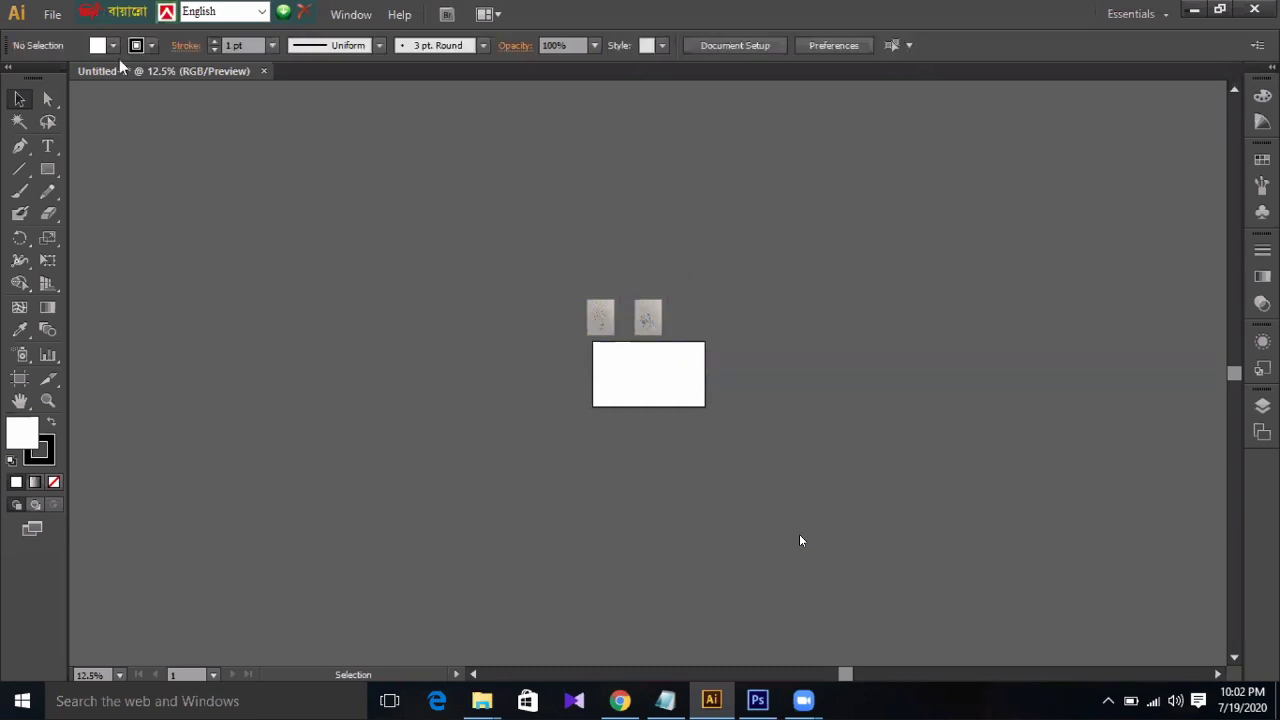
- Place VACPL V3 as a linked file, scale it to about 229 x 305 px and position it directly right of VACPL V2
{"action": "left_click", "coordinate": [52, 14]}
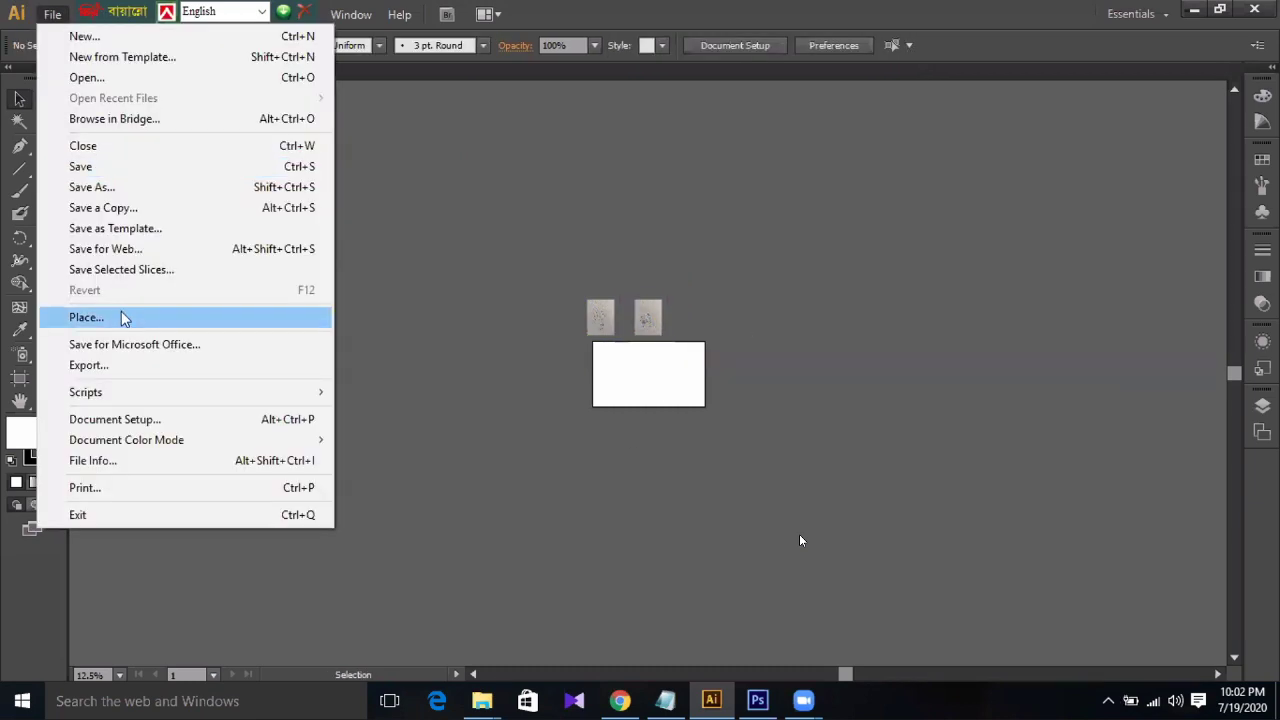
{"action": "left_click", "coordinate": [122, 317]}
{"action": "left_click", "coordinate": [345, 117]}
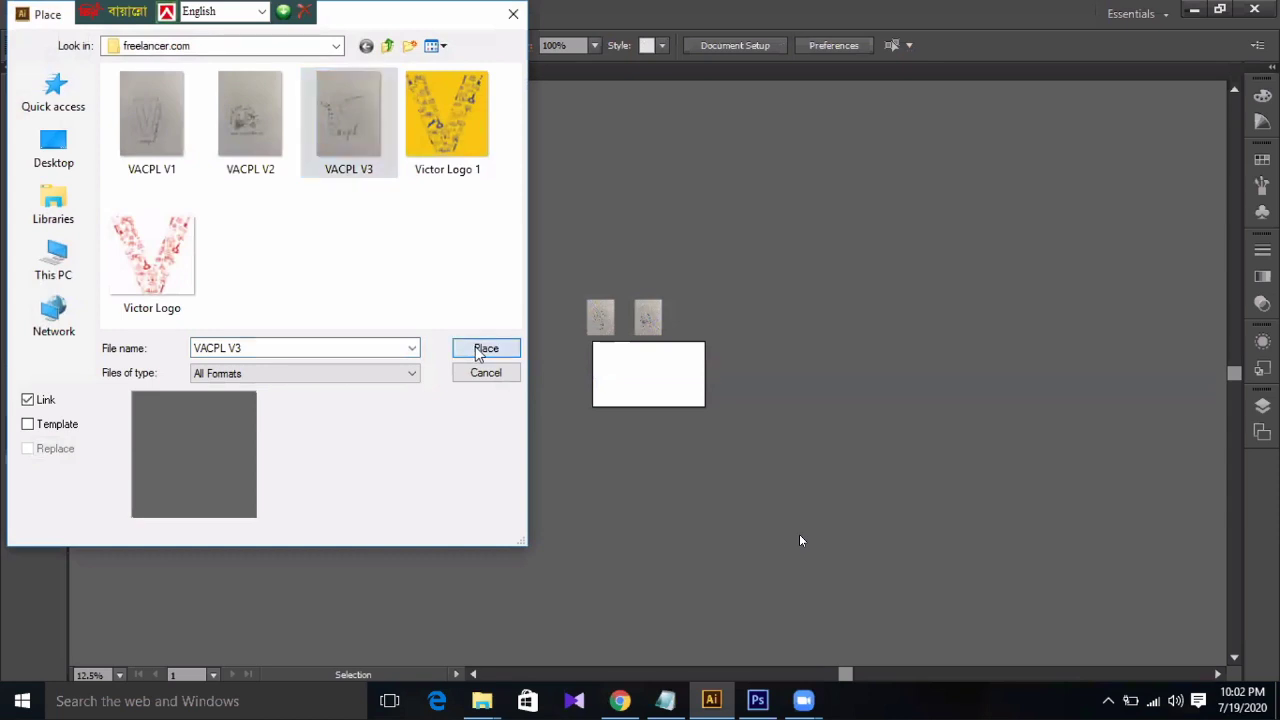
{"action": "left_click", "coordinate": [484, 349]}
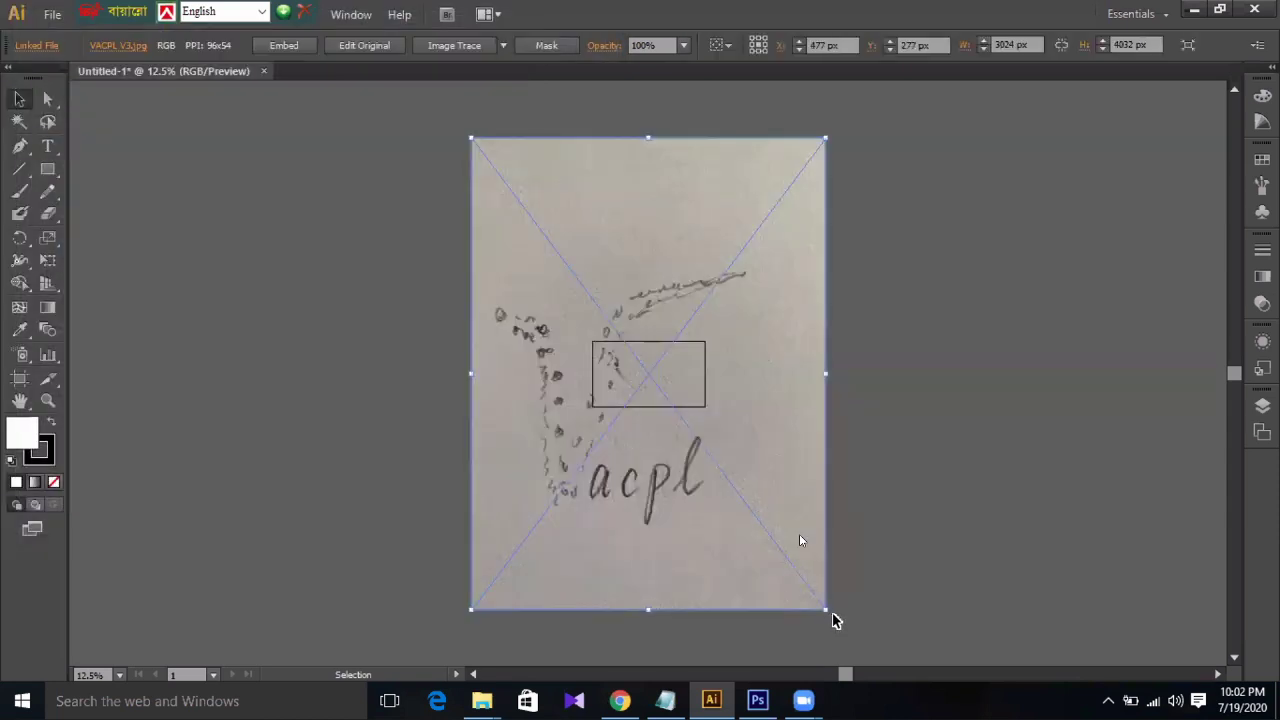
{"action": "left_click_drag", "start_coordinate": [830, 618], "coordinate": [681, 322]}
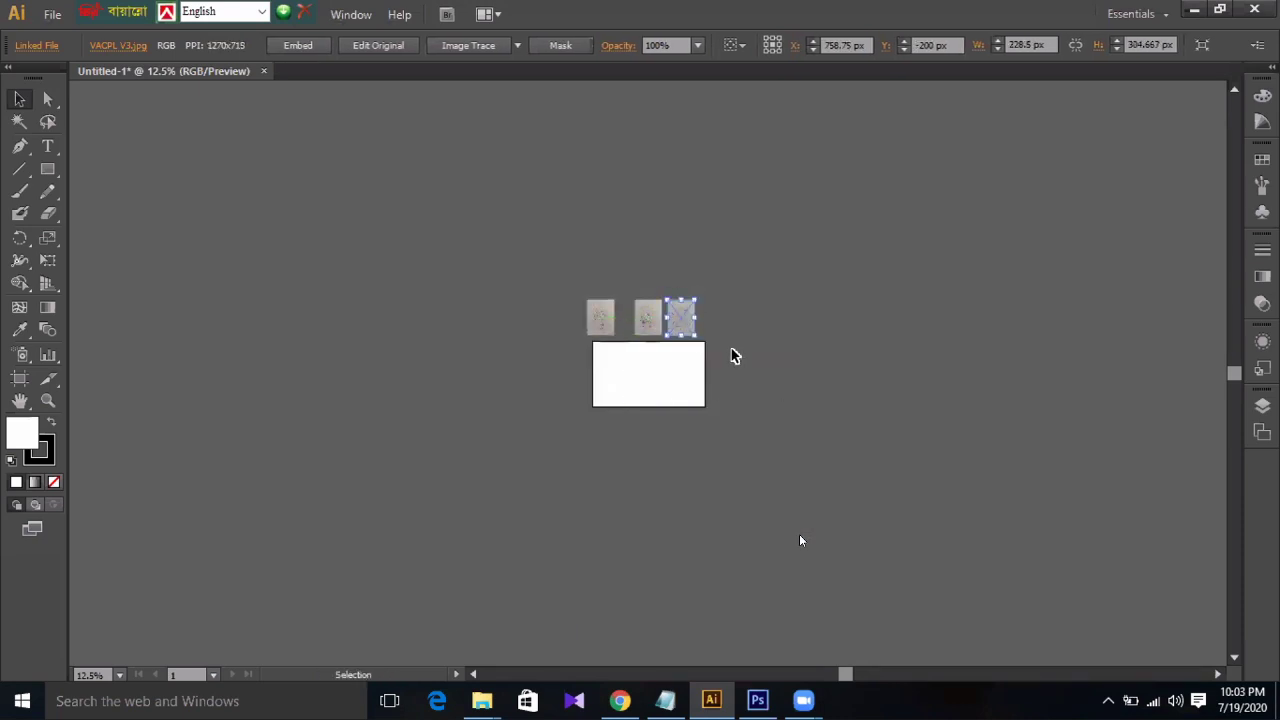
{"action": "left_click", "coordinate": [278, 267]}
- Place Victor Logo 1 as a linked file, scale it to about 288 x 296 px right of VACPL V3 and exit isolation mode
{"action": "left_click", "coordinate": [52, 14]}
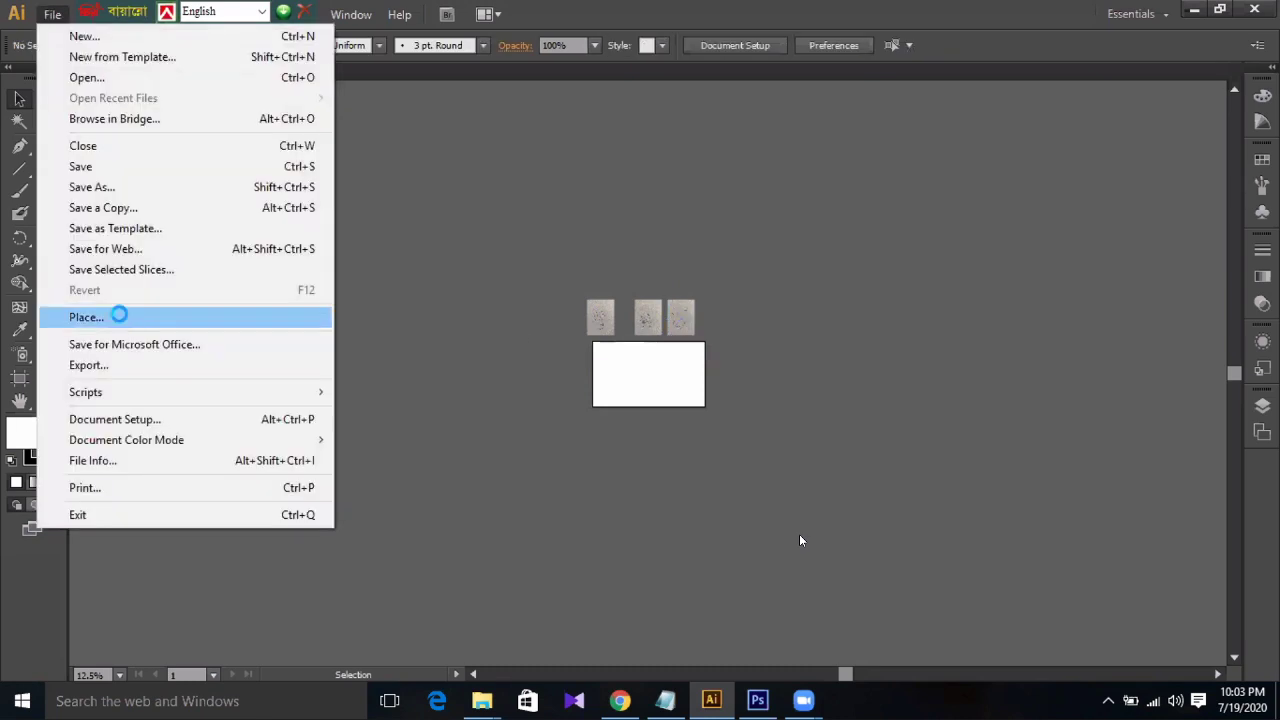
{"action": "left_click", "coordinate": [119, 314]}
{"action": "left_click", "coordinate": [440, 118]}
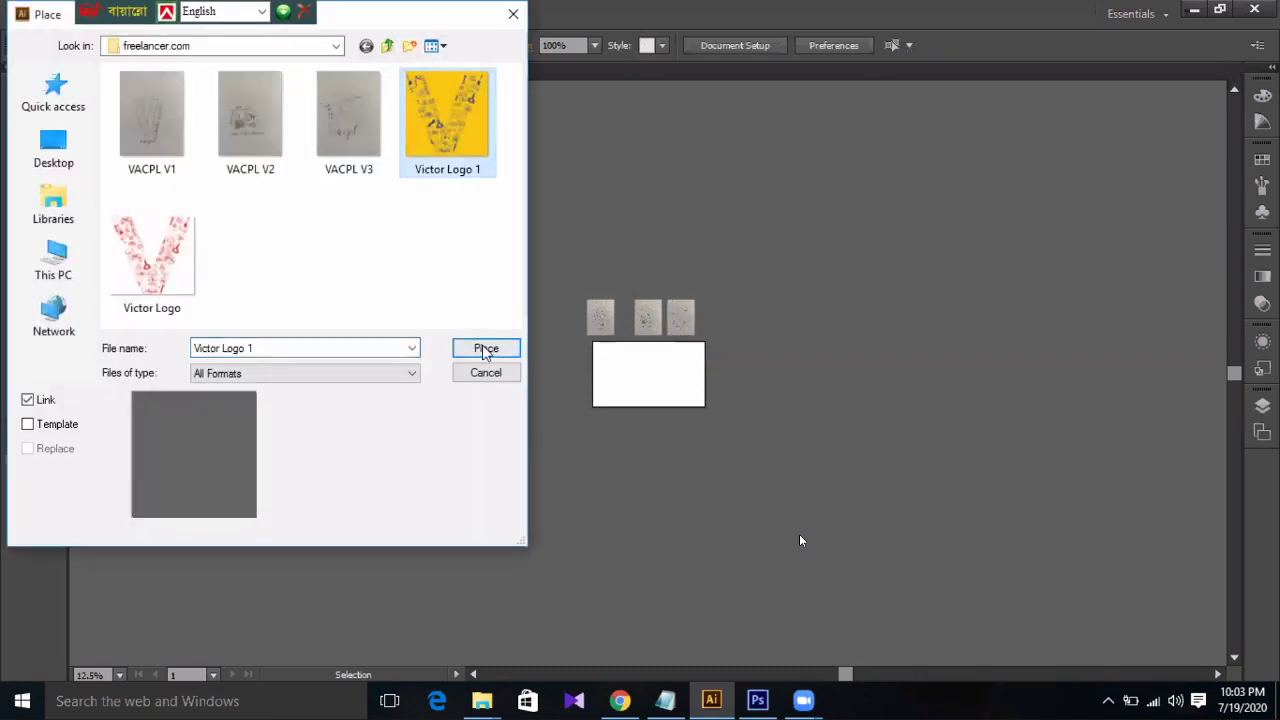
{"action": "left_click", "coordinate": [480, 345]}
{"action": "left_click", "coordinate": [575, 298]}
{"action": "left_click_drag", "start_coordinate": [721, 447], "coordinate": [726, 313]}
{"action": "double_click", "coordinate": [726, 313]}
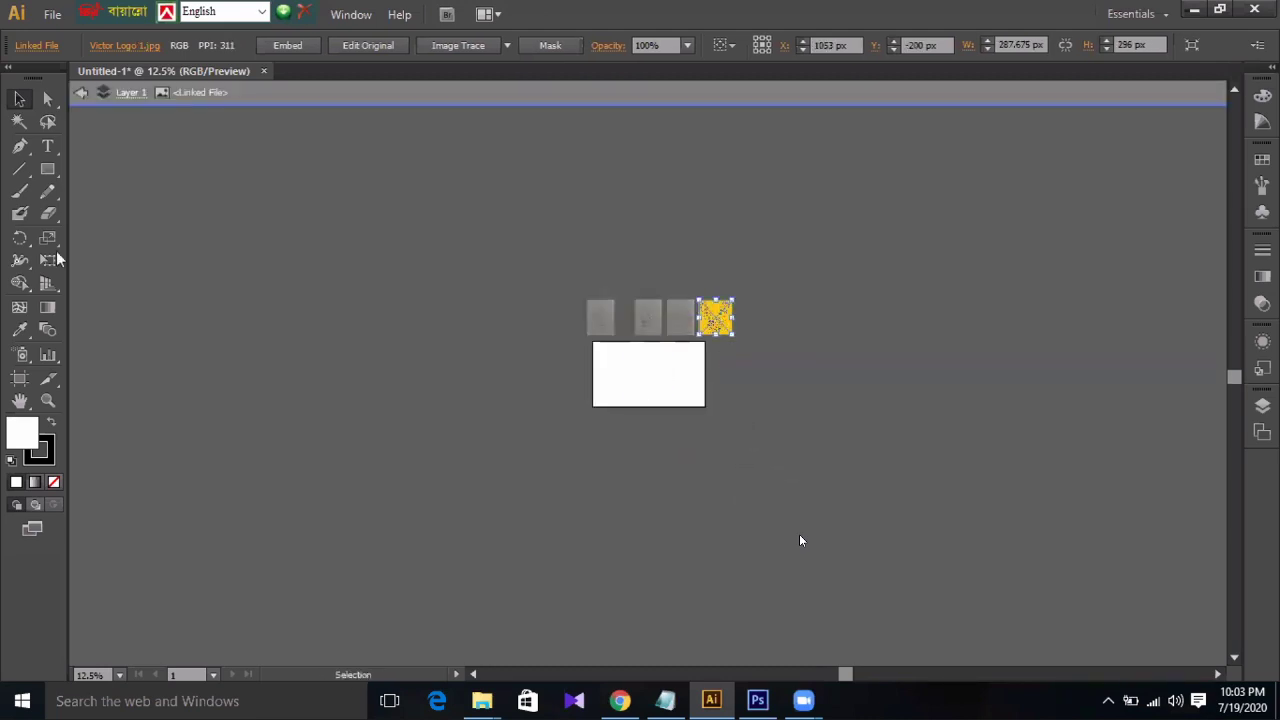
{"action": "left_click", "coordinate": [81, 92]}
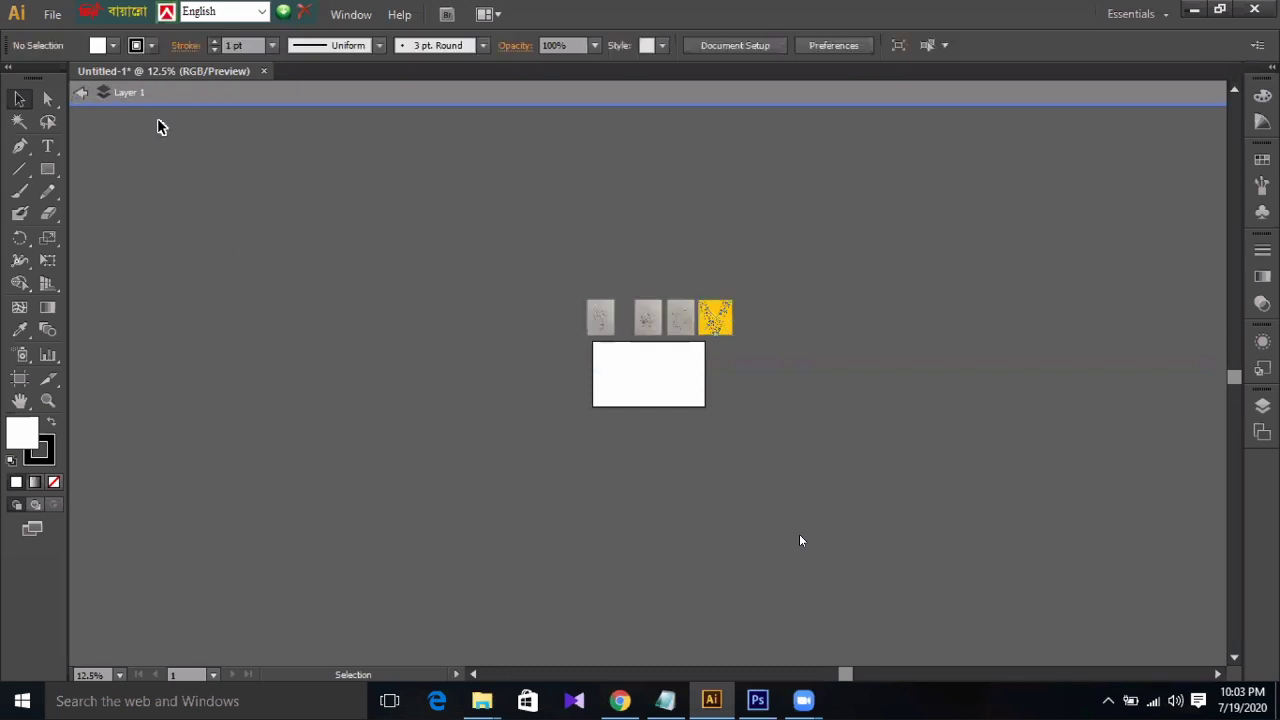
{"action": "left_click", "coordinate": [82, 92]}
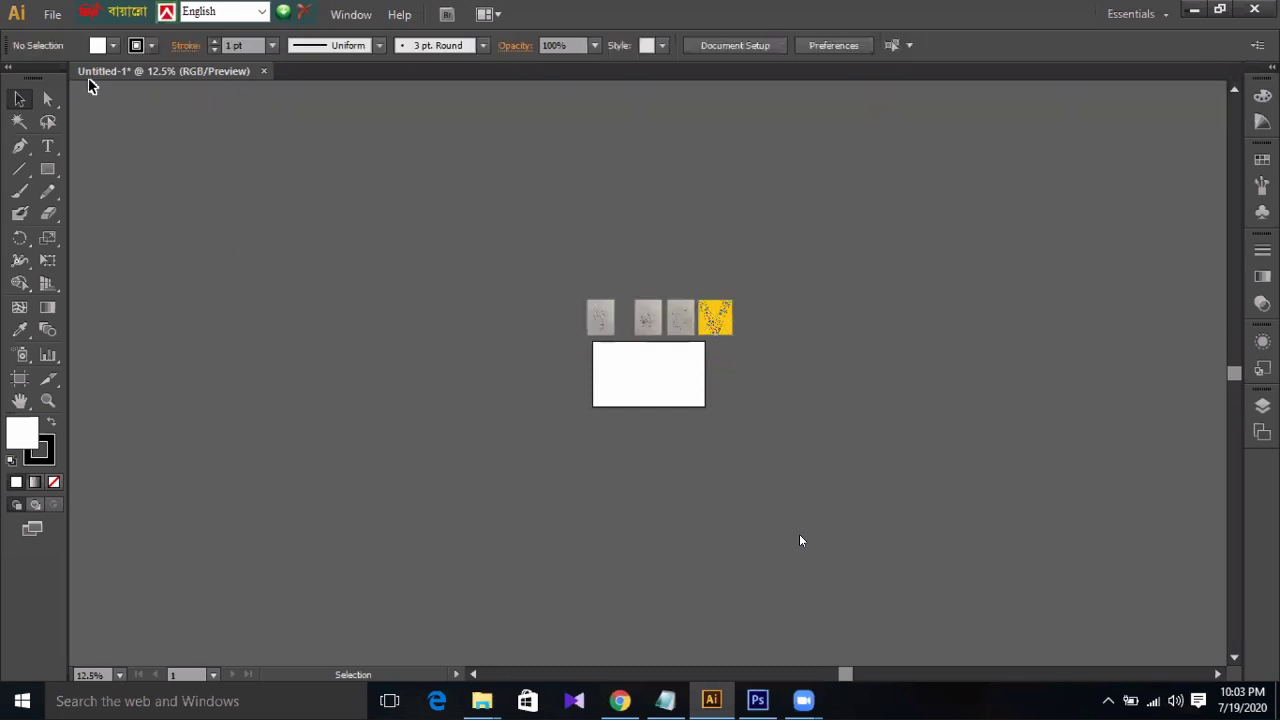
- Place Victor Logo as a linked file, scale it to about 284 x 264 px and position it left of VACPL V1
{"action": "left_click", "coordinate": [52, 14]}
{"action": "left_click", "coordinate": [142, 320]}
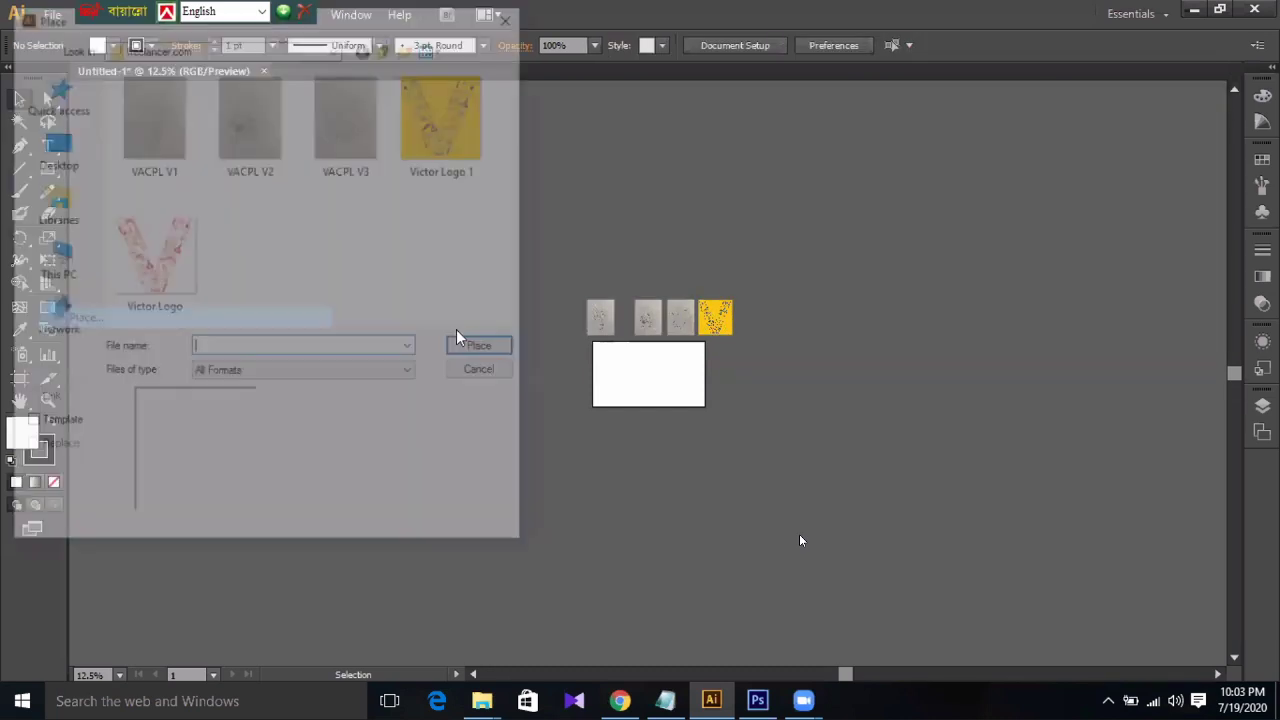
{"action": "left_click", "coordinate": [160, 245]}
{"action": "left_click", "coordinate": [474, 348]}
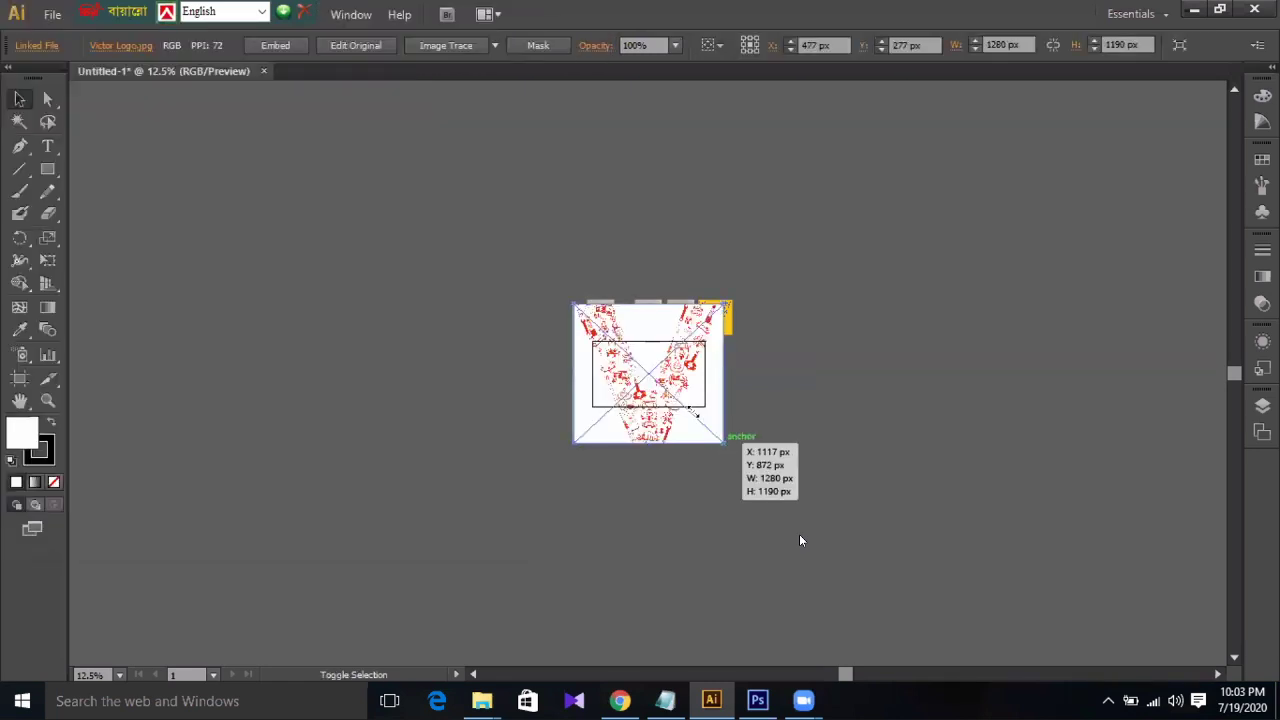
{"action": "left_click_drag", "start_coordinate": [716, 445], "coordinate": [561, 336]}
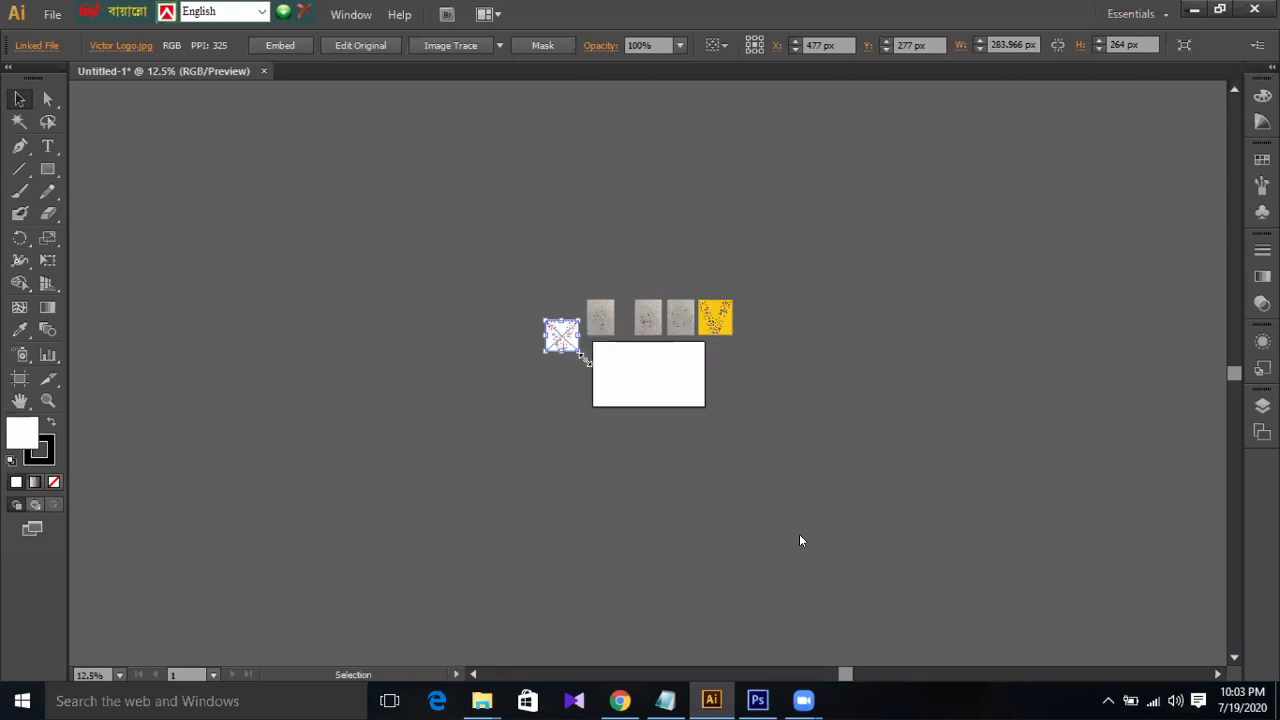
{"action": "left_click", "coordinate": [780, 409]}
- Examine the placed VACPL sketches and the two Victor Logo images around the artboard up close
{"action": "key", "text": "ctrl+equal"}
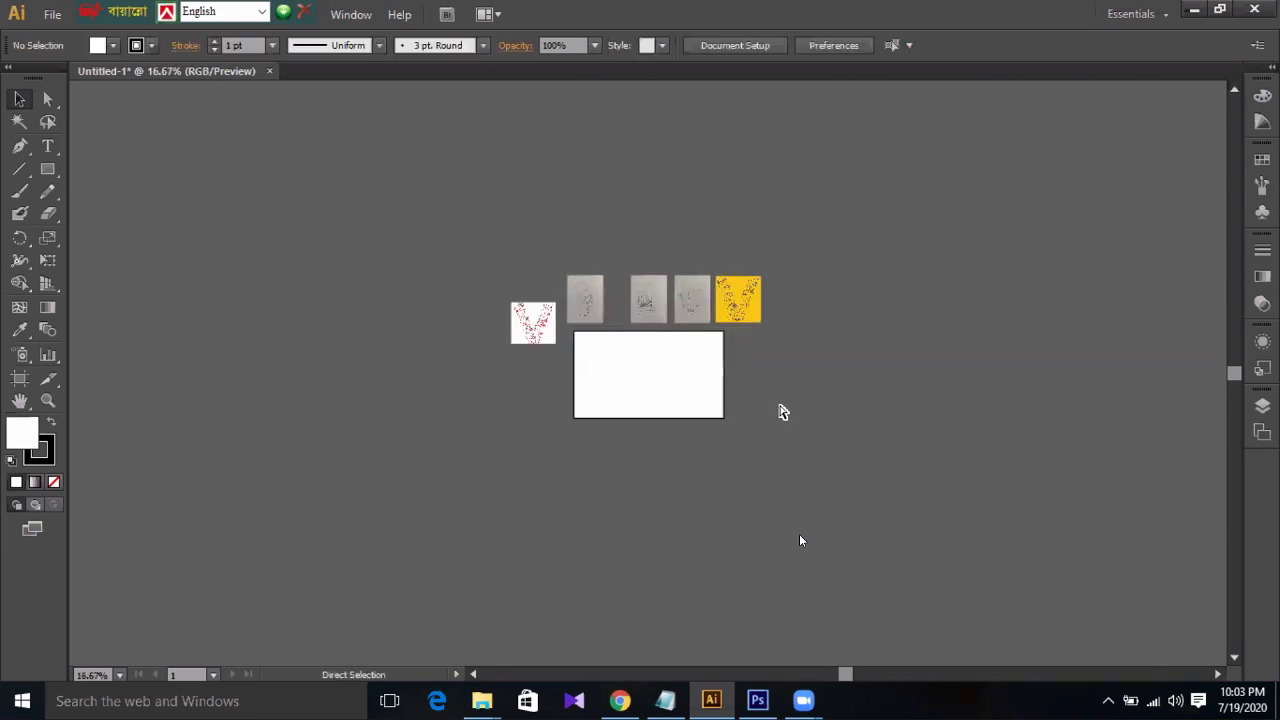
{"action": "key", "text": "ctrl+equal"}
{"action": "key", "text": "ctrl+equal"}
{"action": "key", "text": "ctrl+equal"}
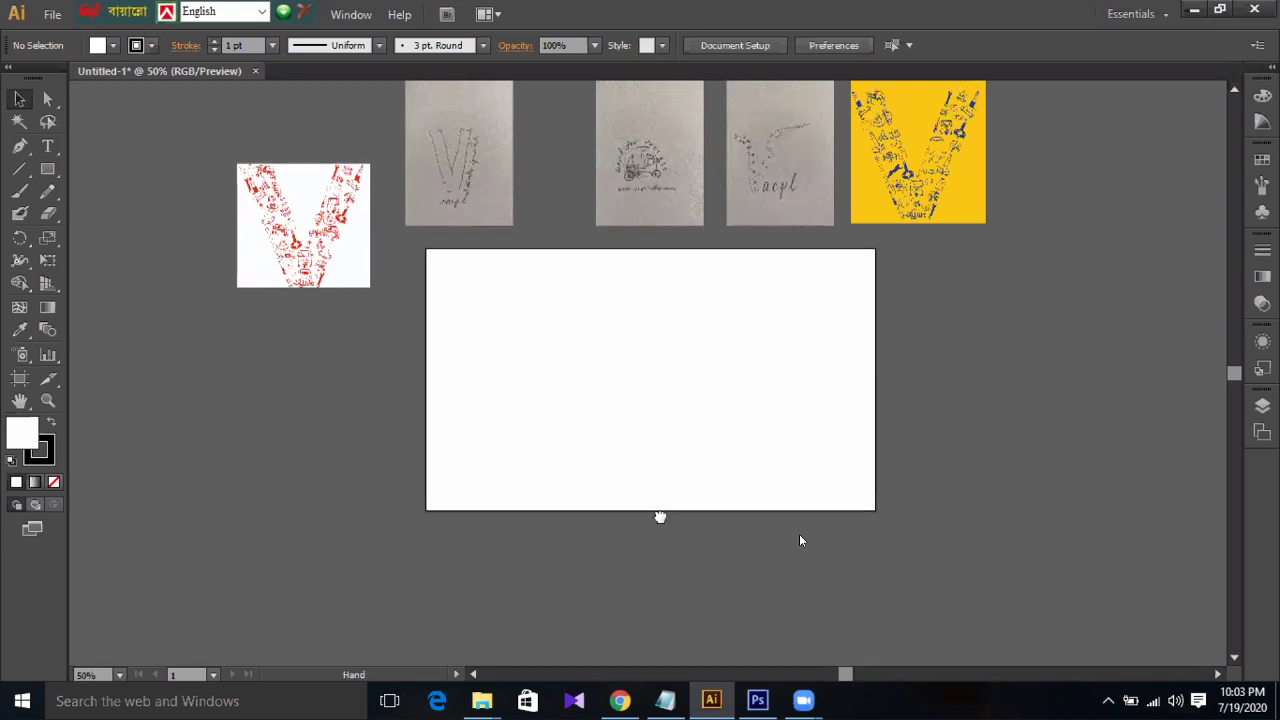
{"action": "scroll", "coordinate": [660, 517], "scroll_direction": "up", "scroll_amount": 2}
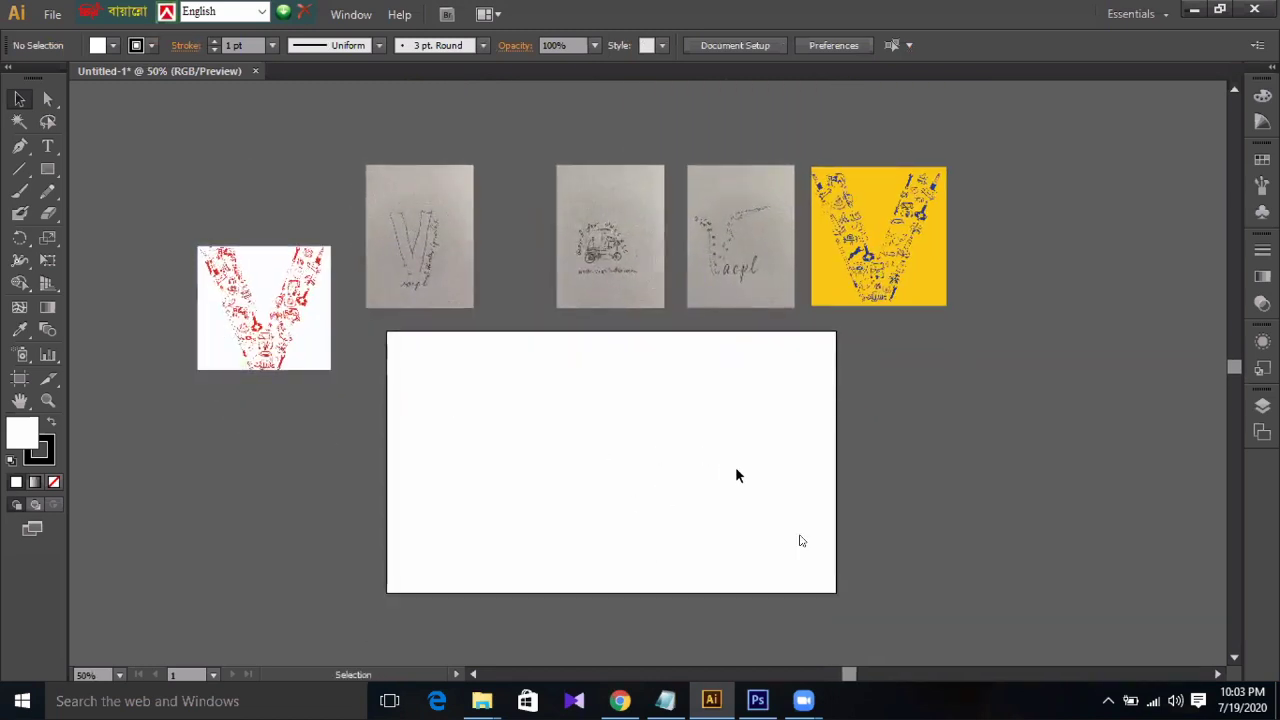
{"action": "key", "text": "a"}
{"action": "key", "text": "ctrl+equal"}
{"action": "key", "text": "ctrl+minus"}
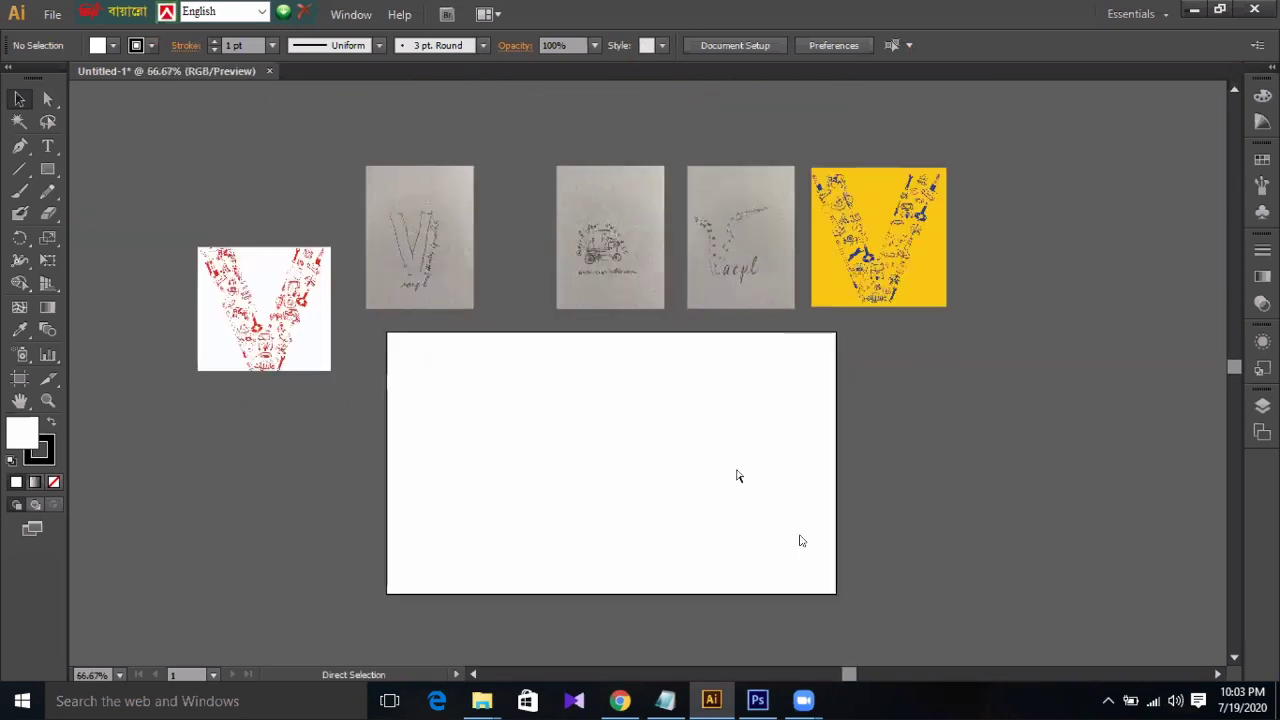
{"action": "key", "text": "v"}
{"action": "scroll", "coordinate": [714, 460], "scroll_direction": "down", "scroll_amount": 1}
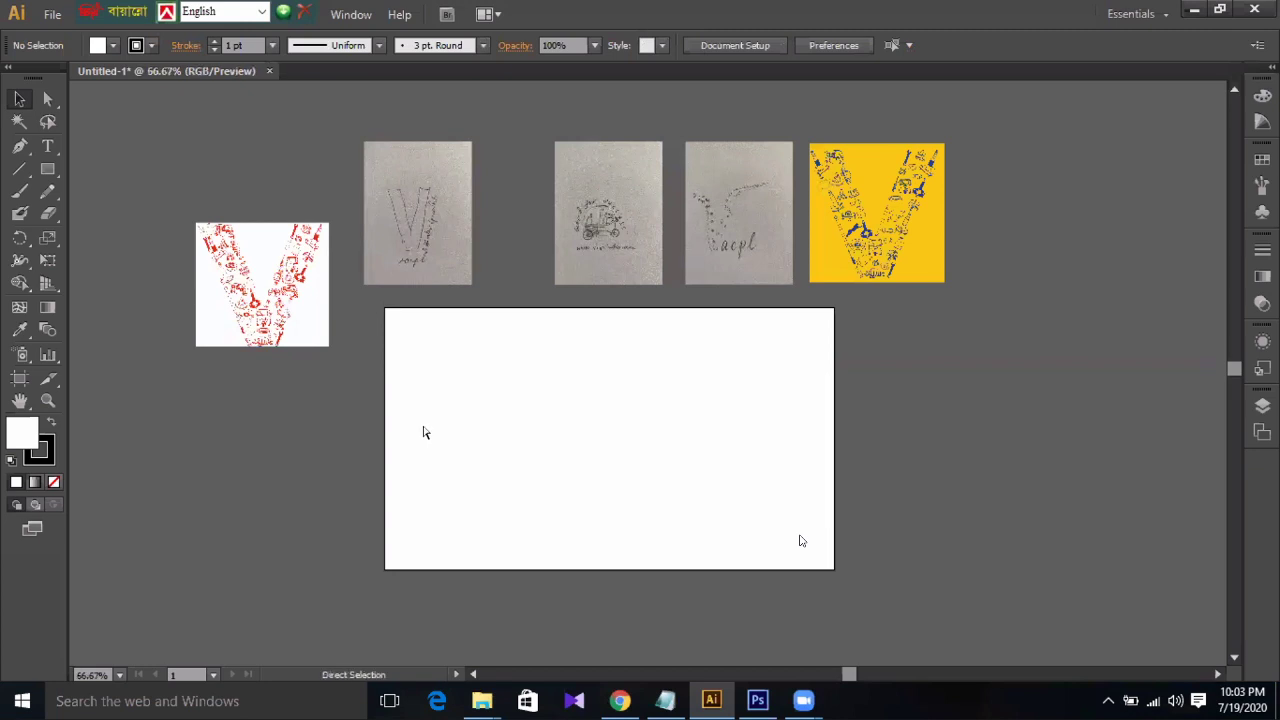
{"action": "key", "text": "ctrl+plus"}
{"action": "key", "text": "ctrl+plus"}
{"action": "key", "text": "ctrl+minus"}
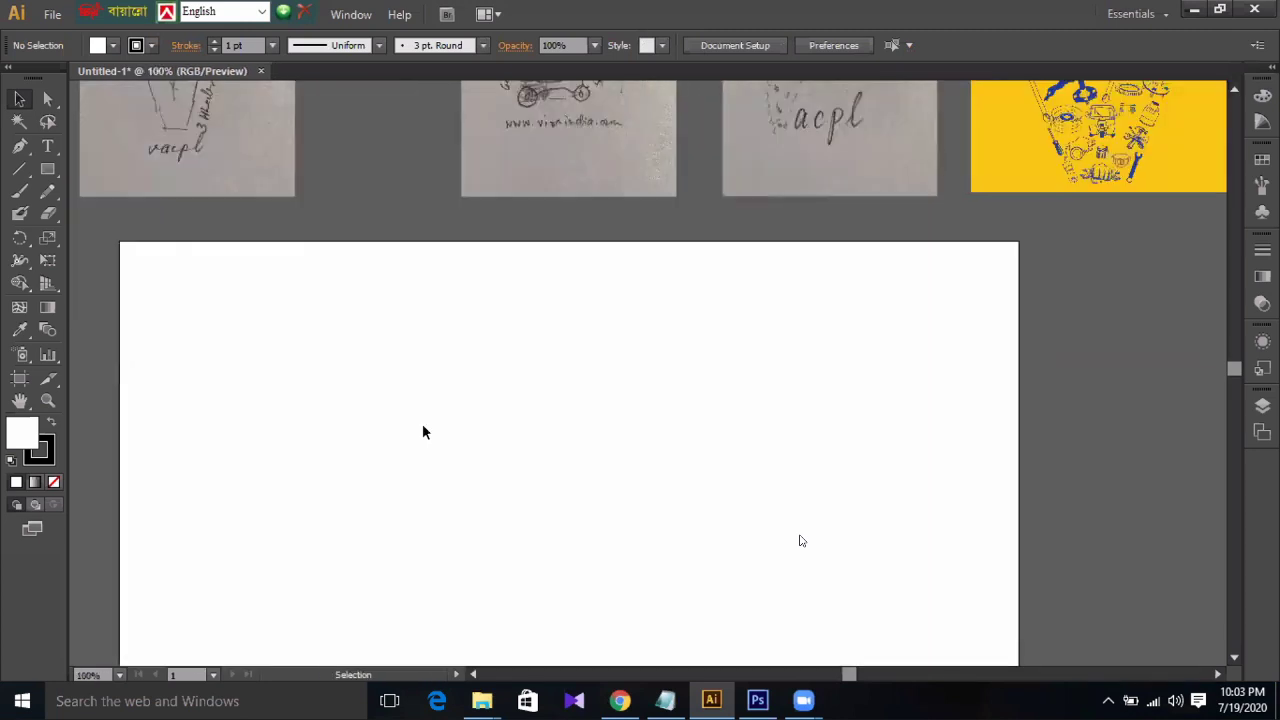
{"action": "mouse_move", "coordinate": [663, 377]}
{"action": "left_mouse_down"}
{"action": "mouse_move", "coordinate": [457, 526]}
{"action": "mouse_move", "coordinate": [330, 590]}
{"action": "left_mouse_up"}
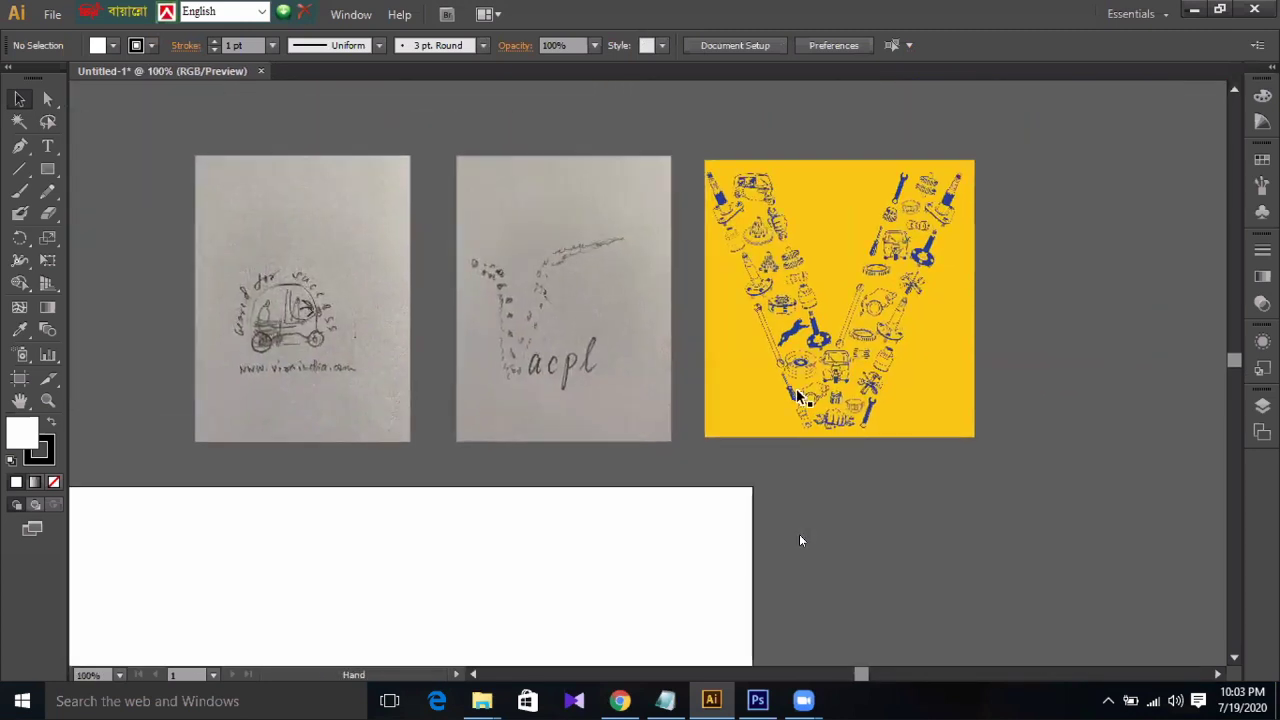
{"action": "left_click_drag", "start_coordinate": [526, 471], "coordinate": [934, 383]}
{"action": "left_click_drag", "start_coordinate": [603, 451], "coordinate": [685, 438]}
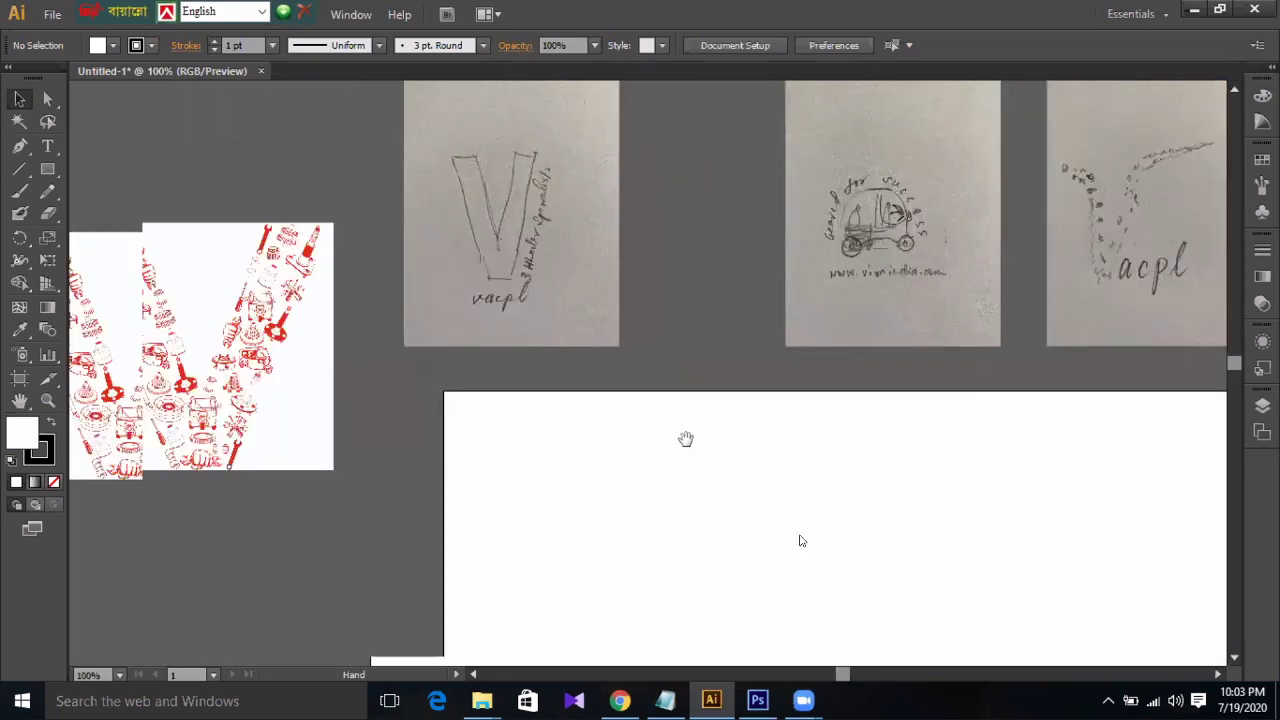
{"action": "left_click_drag", "start_coordinate": [694, 286], "coordinate": [489, 331]}
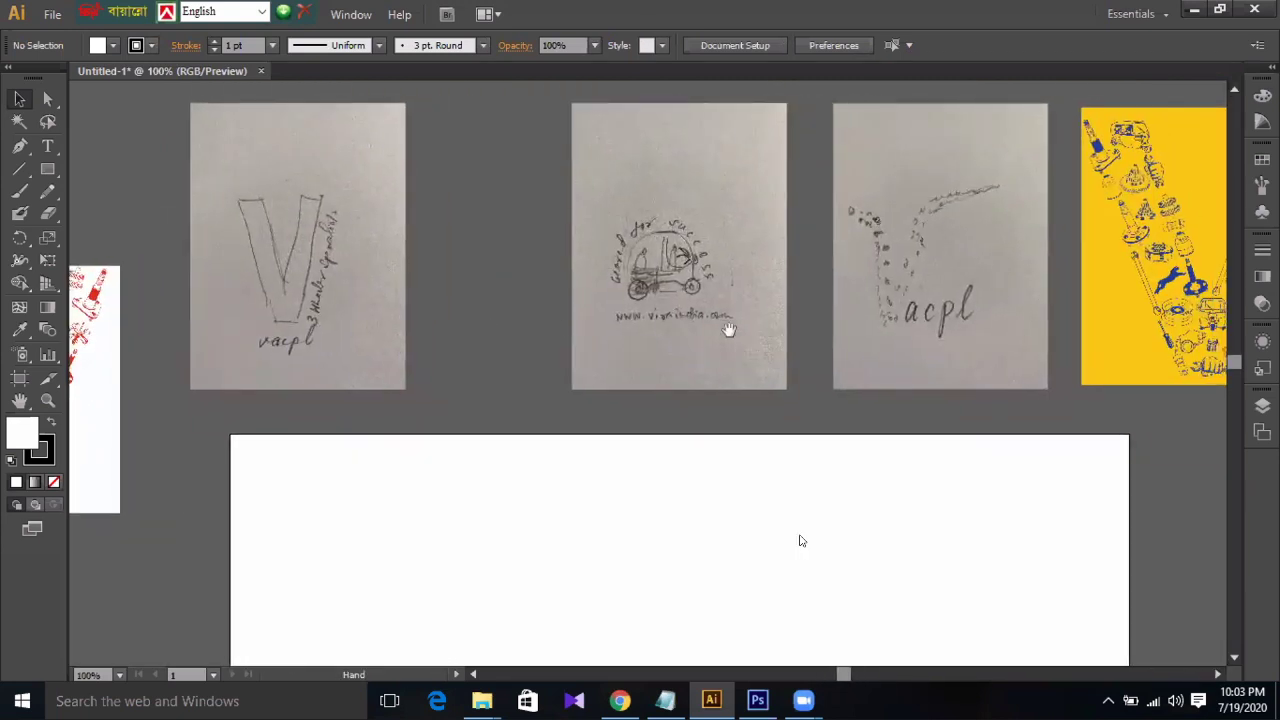
{"action": "mouse_move", "coordinate": [634, 337]}
{"action": "left_mouse_down"}
{"action": "mouse_move", "coordinate": [600, 306]}
{"action": "mouse_move", "coordinate": [640, 291]}
{"action": "mouse_move", "coordinate": [637, 346]}
{"action": "left_mouse_up"}
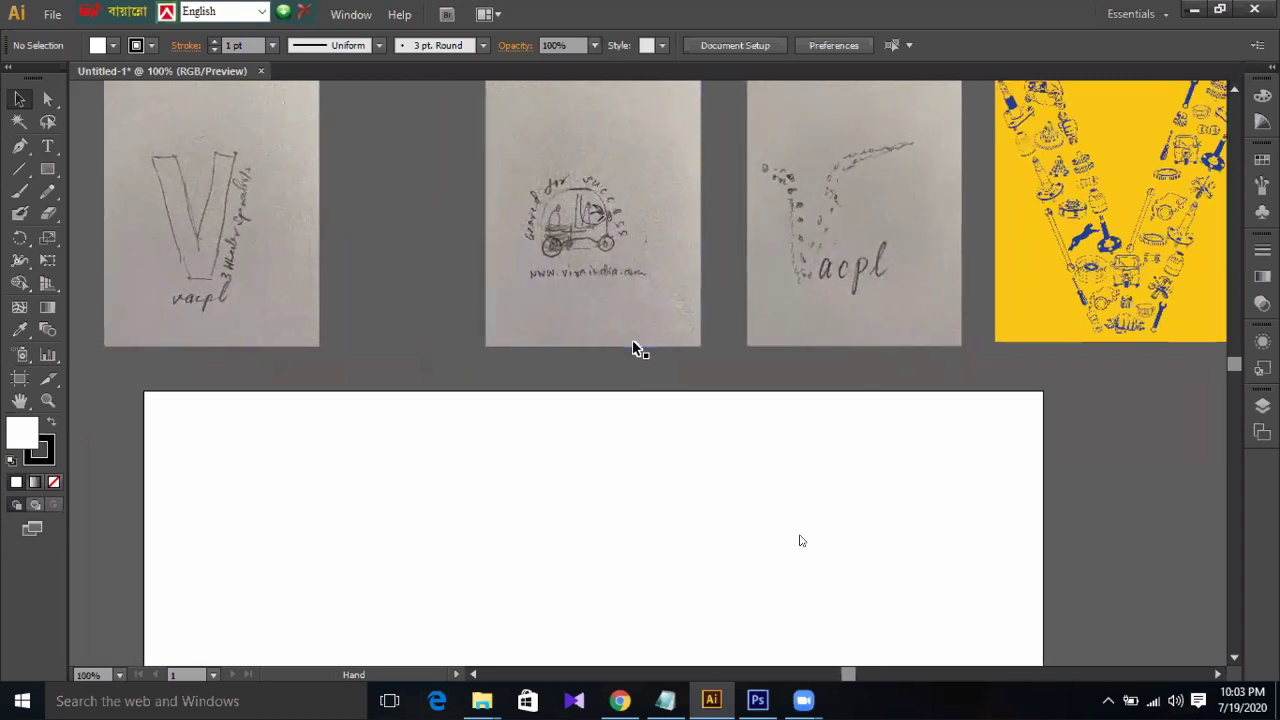
{"action": "scroll", "coordinate": [640, 360], "scroll_direction": "up", "scroll_amount": 3}
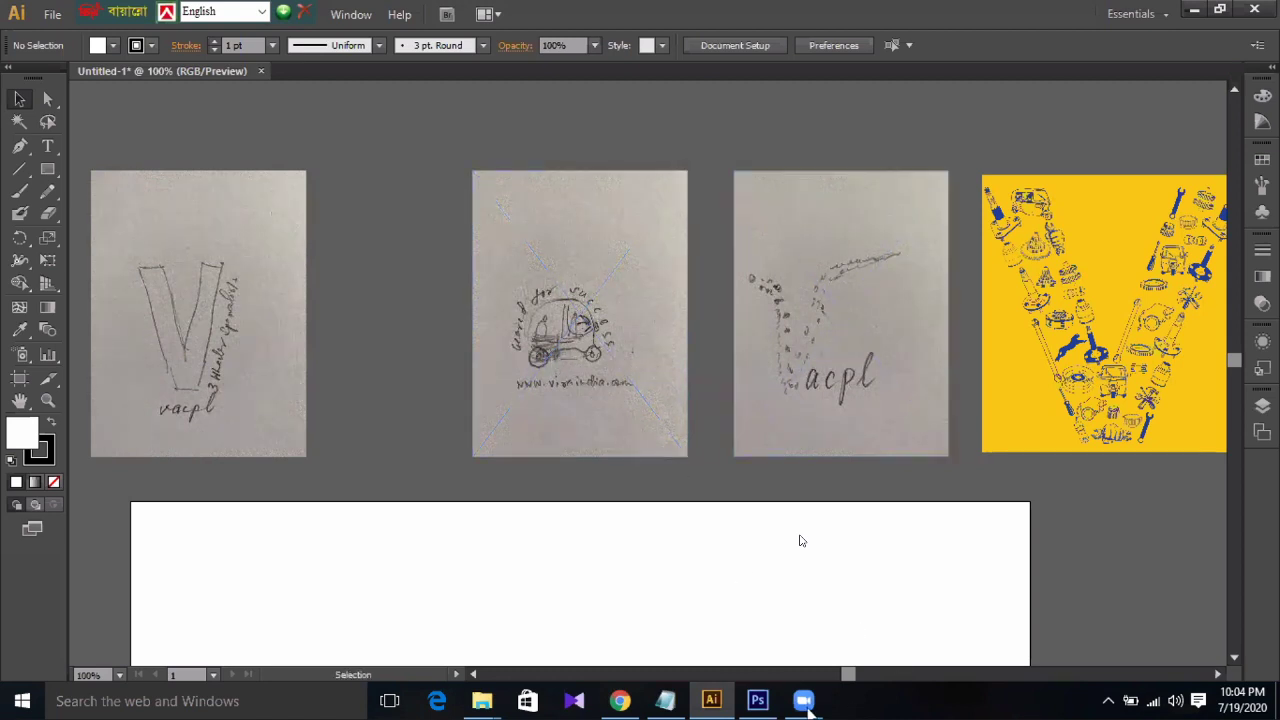
- Switch to Chrome
{"action": "left_click", "coordinate": [621, 702]}
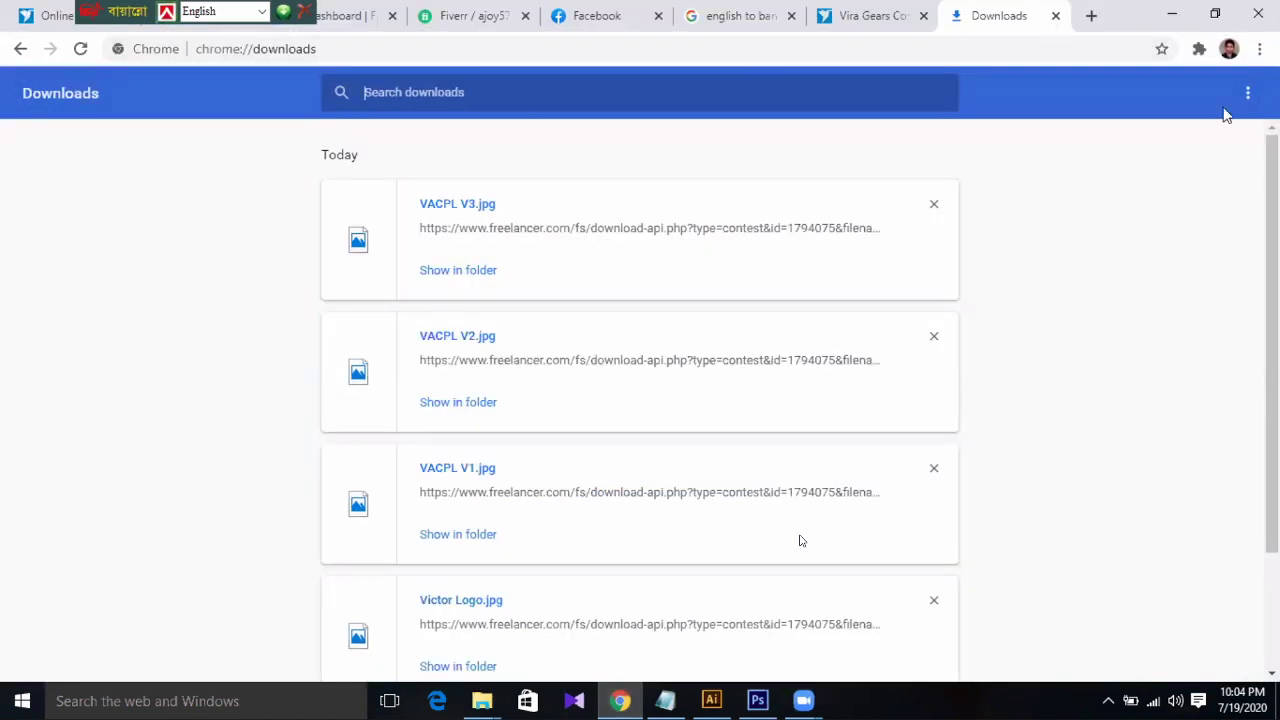
- Remove all the downloaded images from the download history and close the Downloads page
{"action": "left_click", "coordinate": [932, 210]}
{"action": "left_click", "coordinate": [932, 210]}
{"action": "left_click", "coordinate": [932, 210]}
{"action": "left_click", "coordinate": [932, 210]}
{"action": "left_click", "coordinate": [932, 210]}
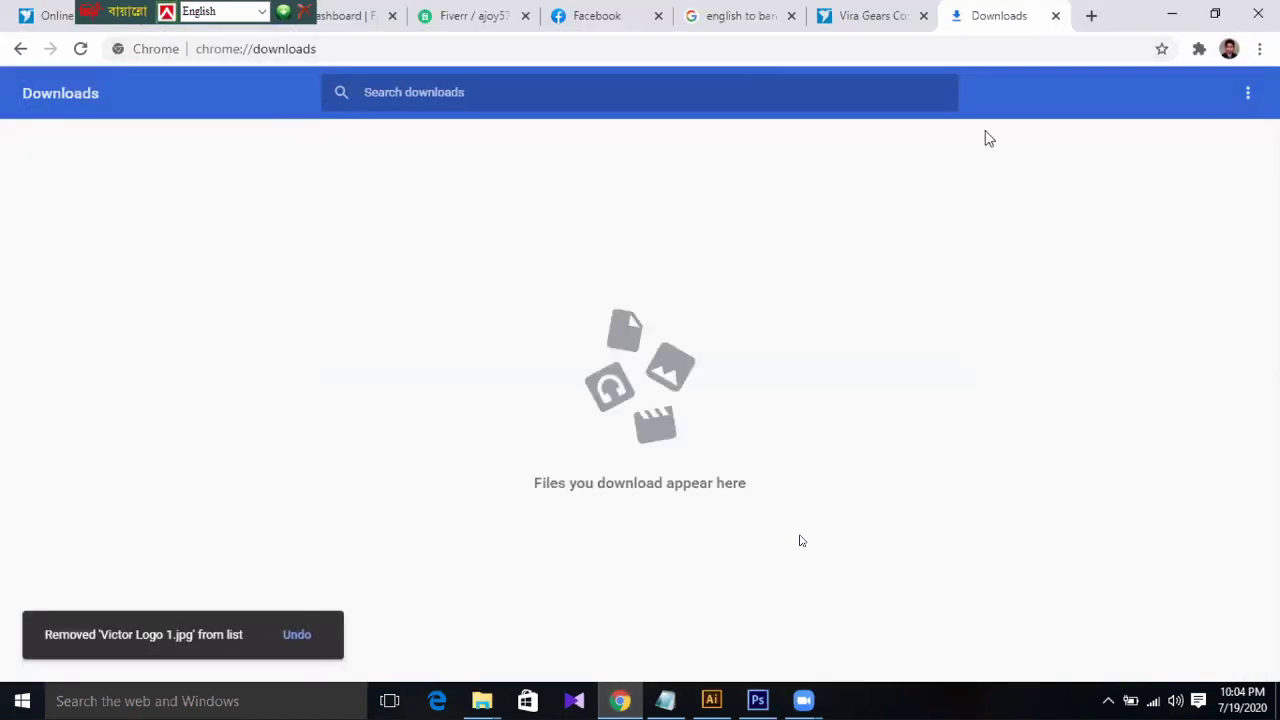
{"action": "left_click", "coordinate": [1057, 17]}
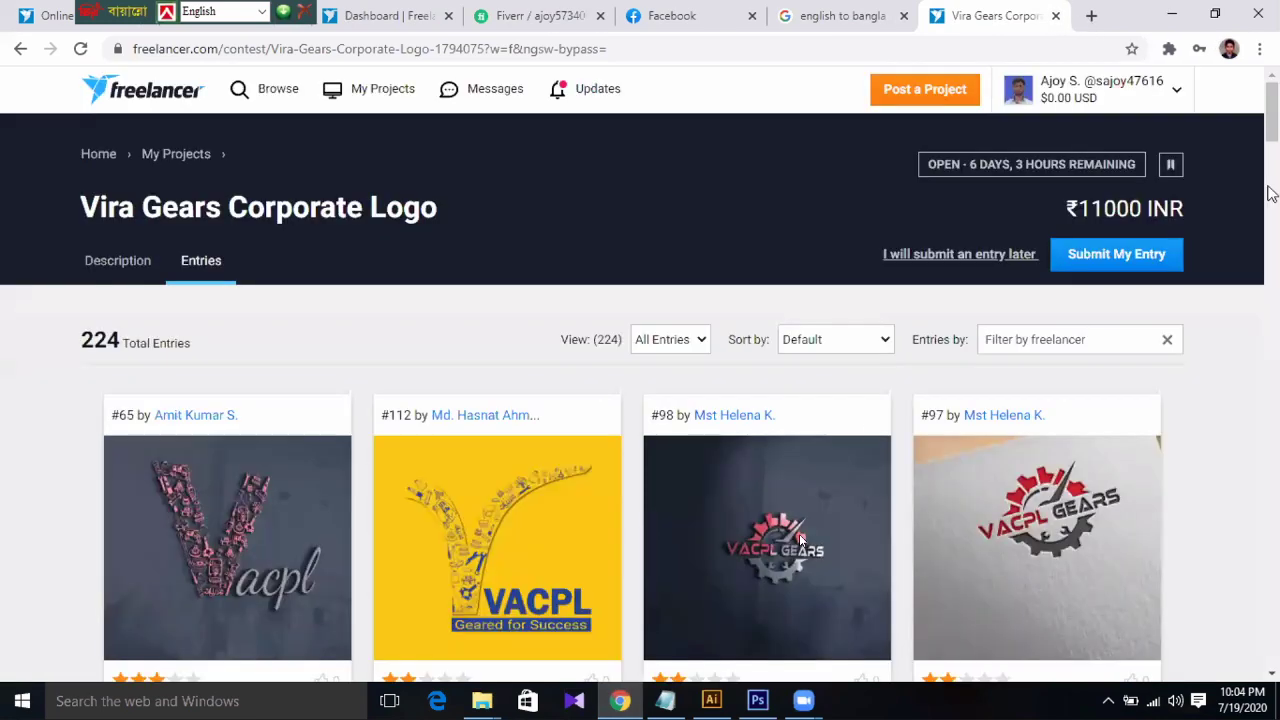
- Open a new browser tab and search Google for "অটো"
{"action": "left_click", "coordinate": [1089, 16]}
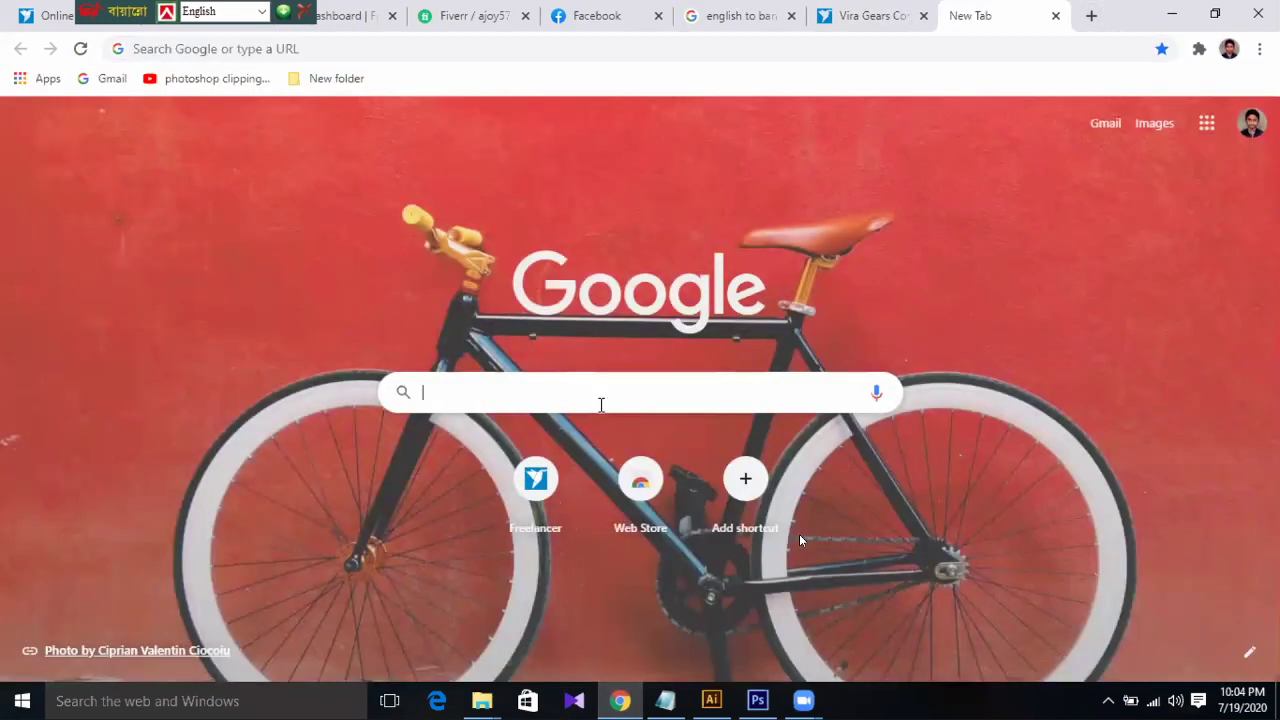
{"action": "left_click", "coordinate": [603, 391]}
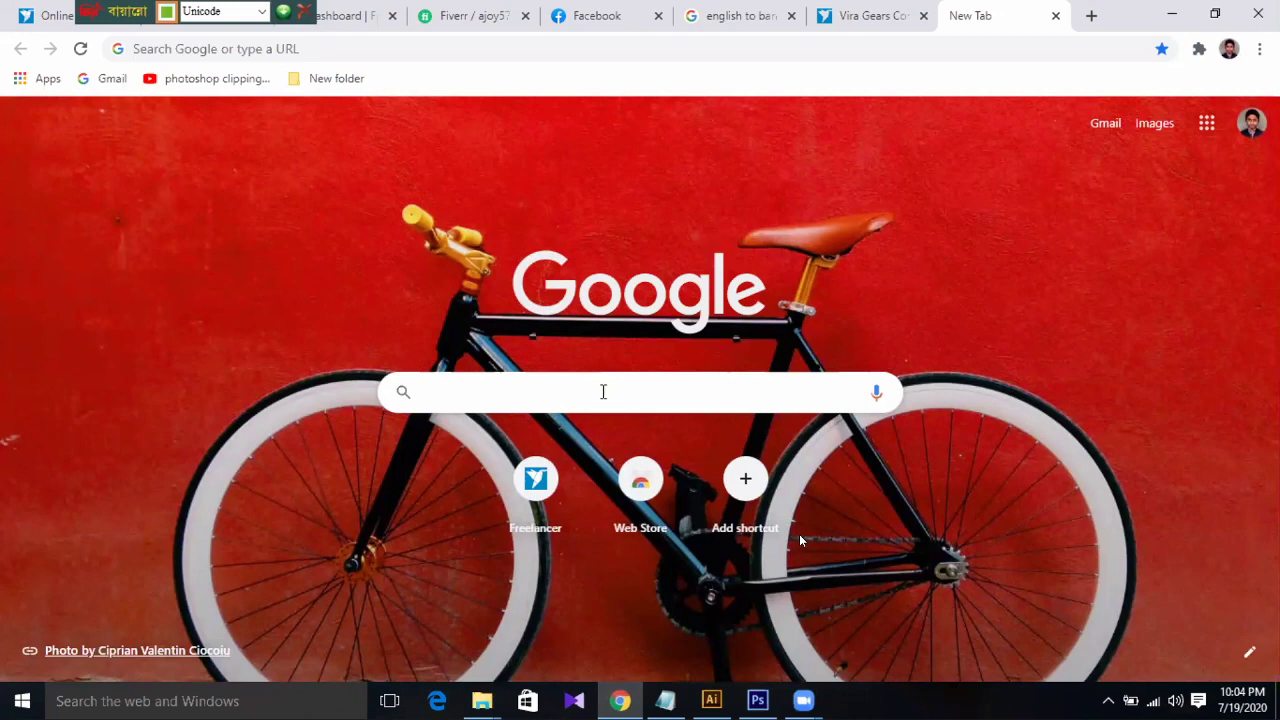
{"action": "type", "text": "অট"}
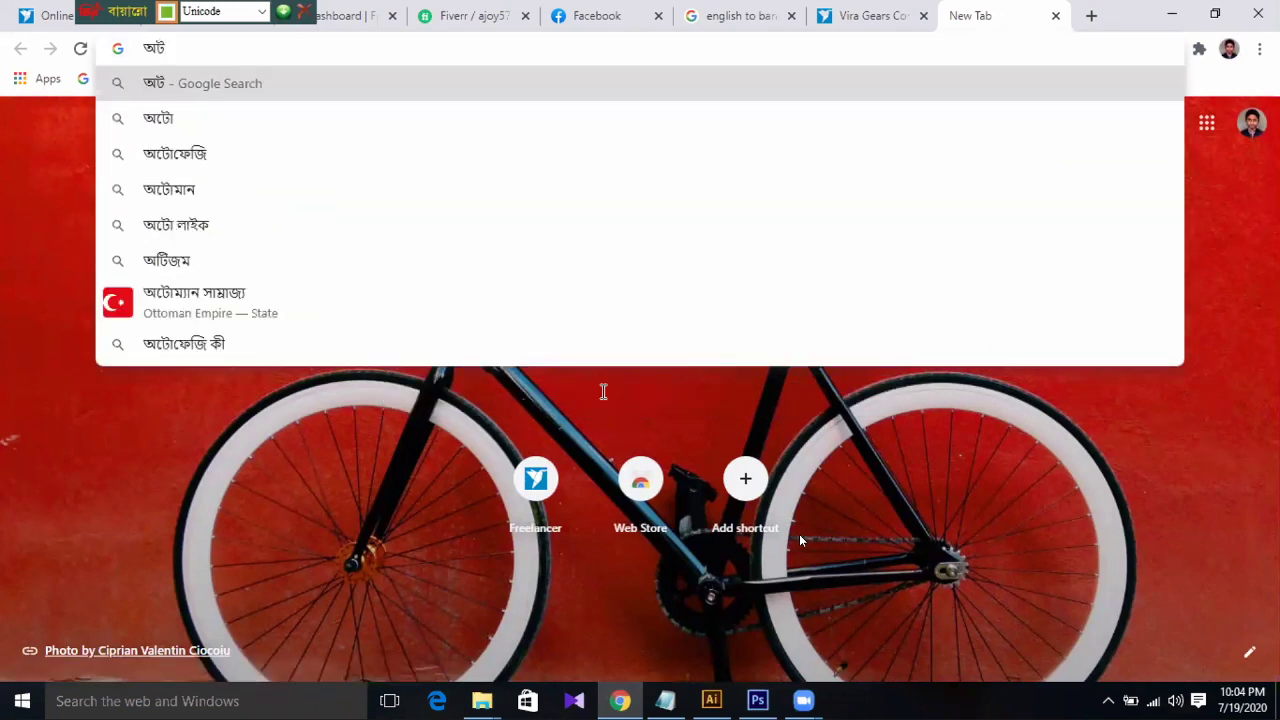
{"action": "key", "text": "Down"}
{"action": "key", "text": "Return"}
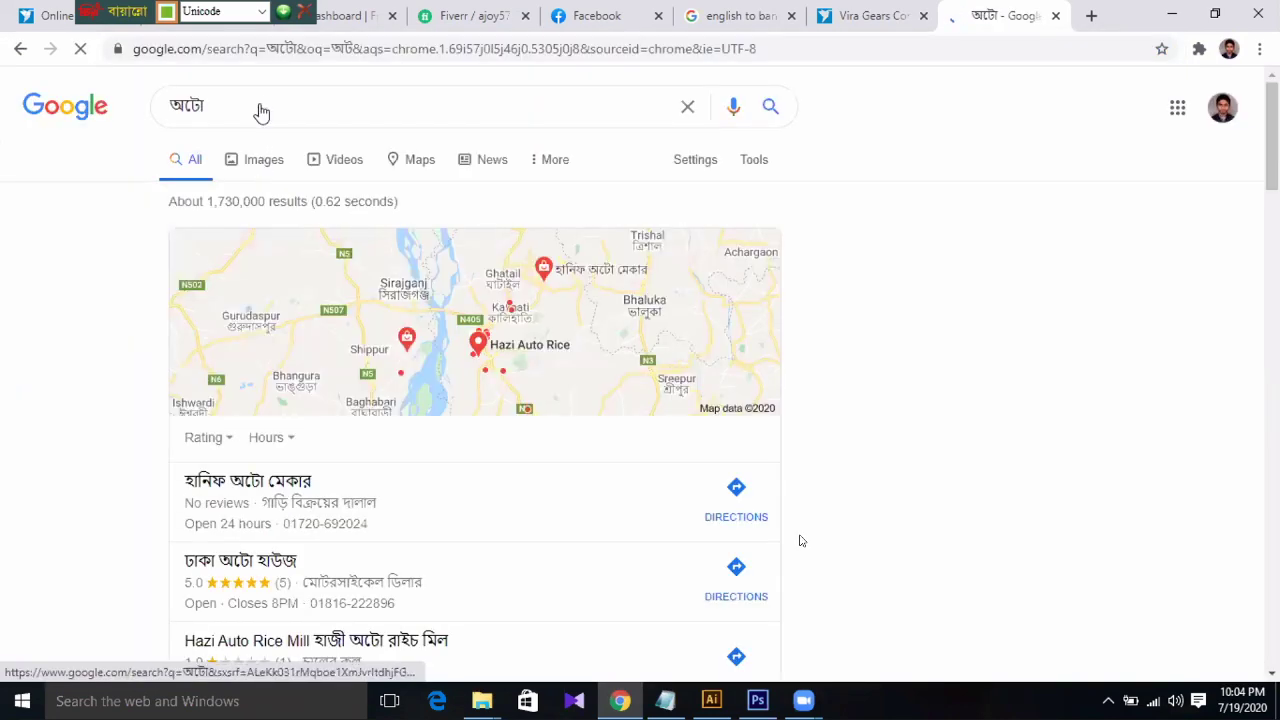
- Dismiss the location request and refine the Google search to "অটো ছবি"
{"action": "left_click", "coordinate": [262, 111]}
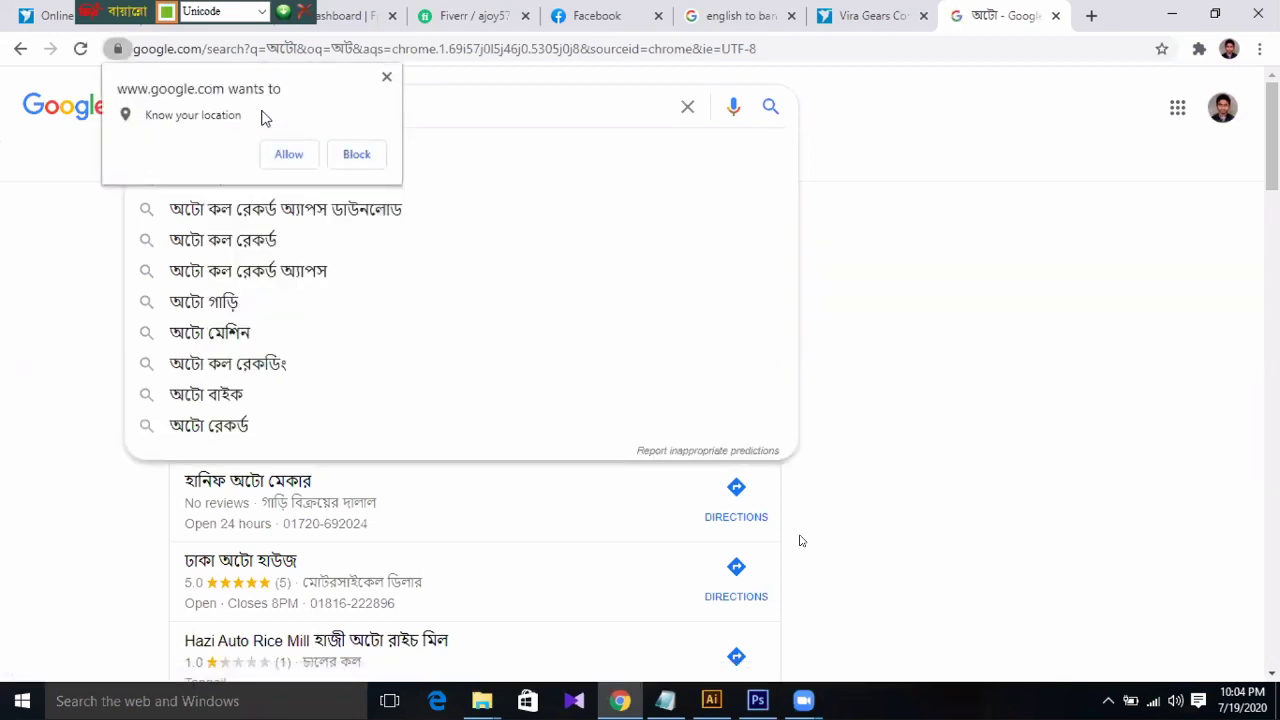
{"action": "left_click", "coordinate": [388, 78]}
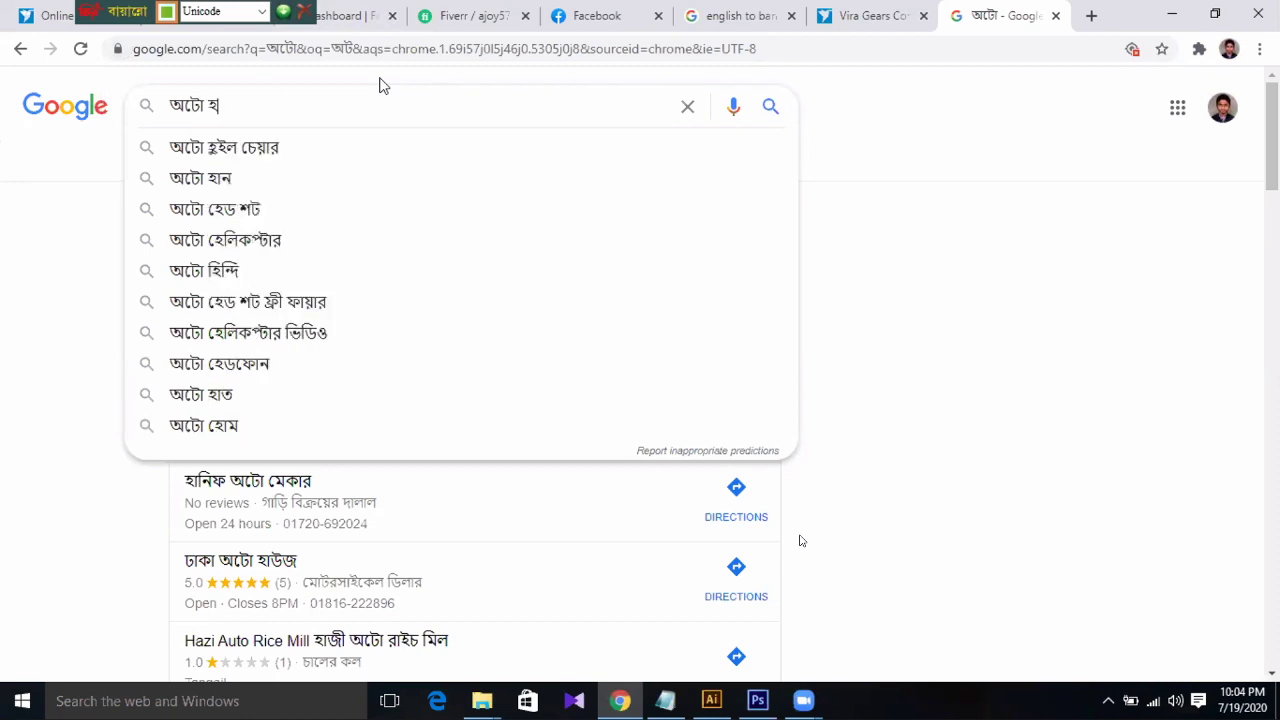
{"action": "key", "text": "BackSpace"}
{"action": "type", "text": "ছবি"}
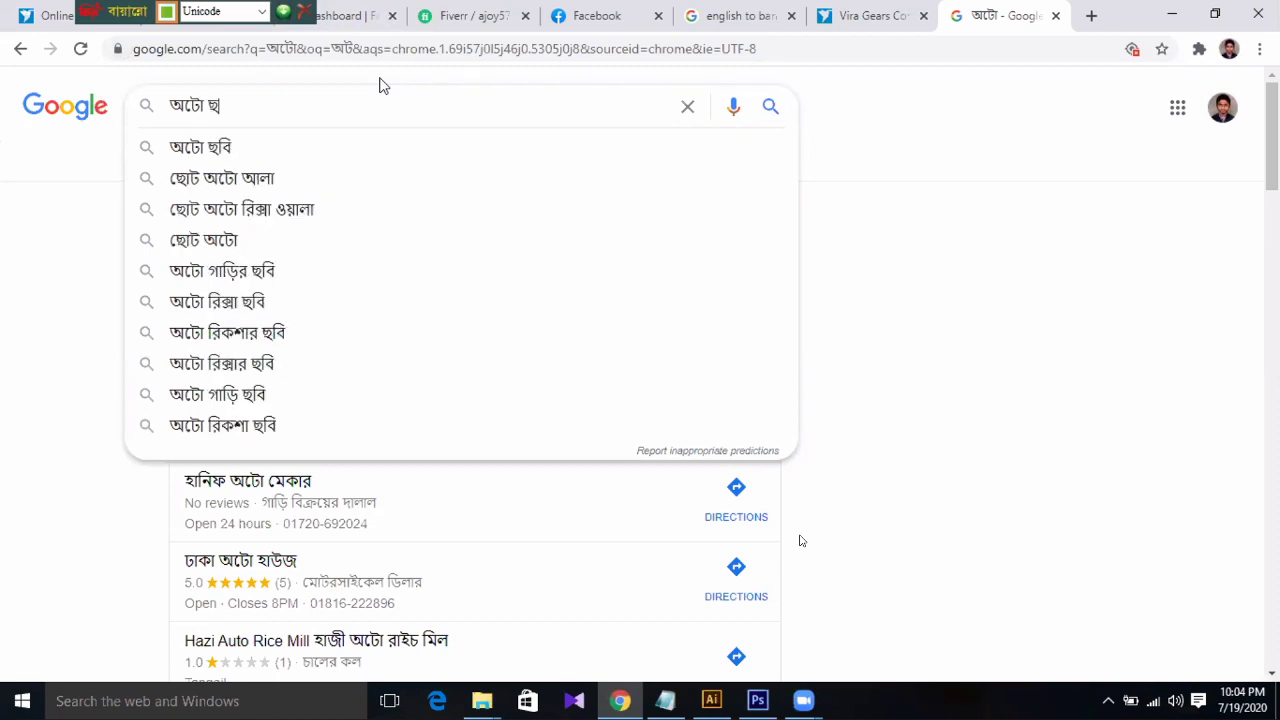
{"action": "key", "text": "Return"}
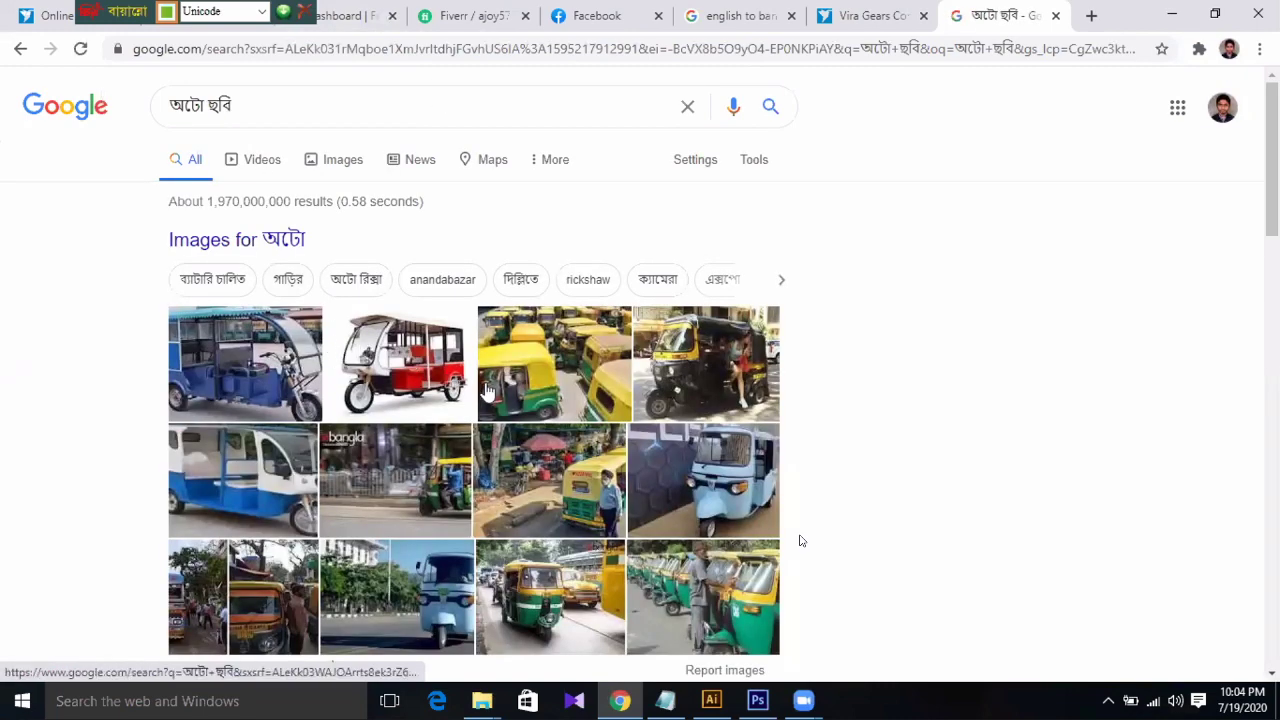
- Show the image results for "অটো ছবি" and preview the light-blue auto rickshaw picture from kolkata24x7.com
{"action": "scroll", "coordinate": [799, 540], "scroll_direction": "down", "scroll_amount": 1}
{"action": "scroll", "coordinate": [248, 198], "scroll_direction": "up", "scroll_amount": 1}
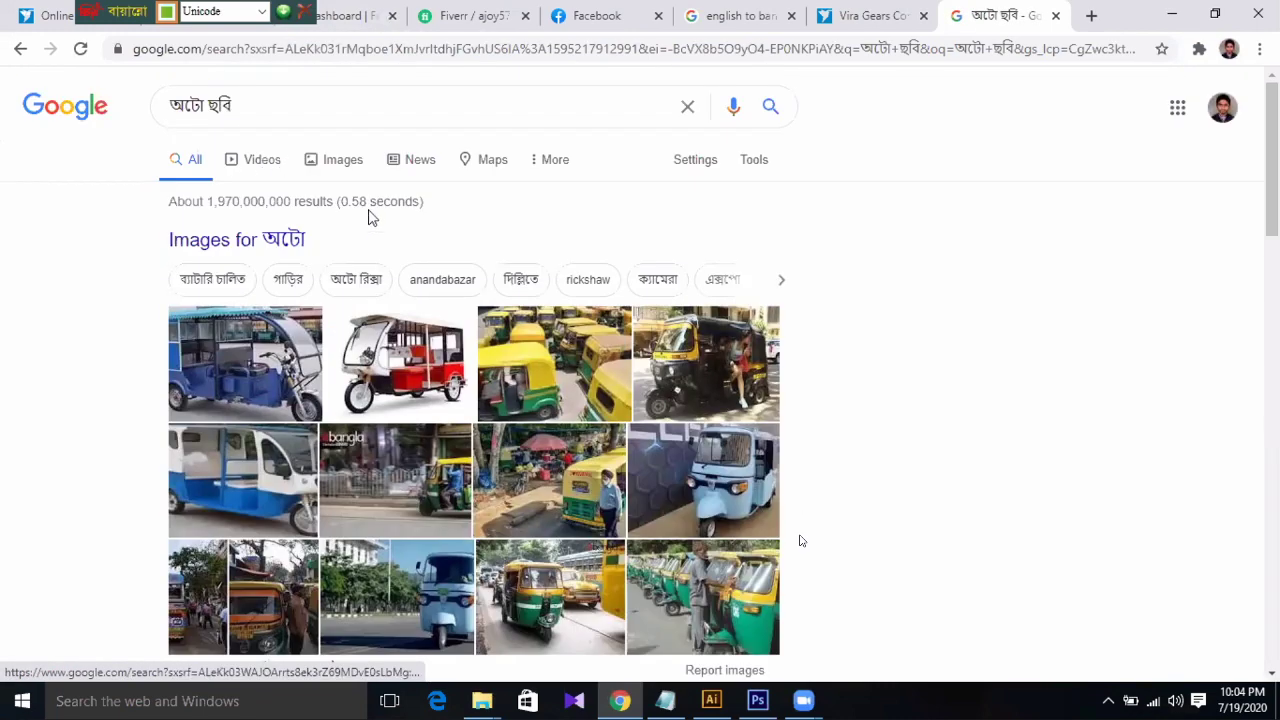
{"action": "left_click", "coordinate": [348, 170]}
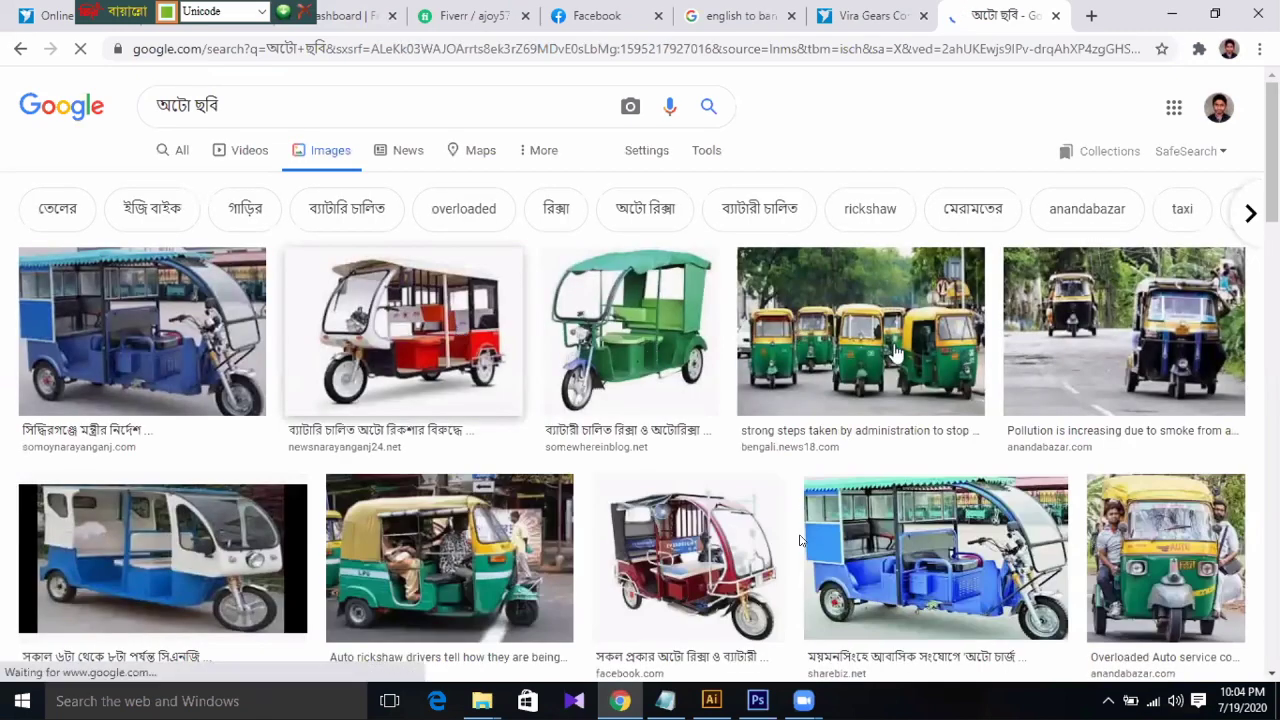
{"action": "scroll", "coordinate": [880, 340], "scroll_direction": "down", "scroll_amount": 2}
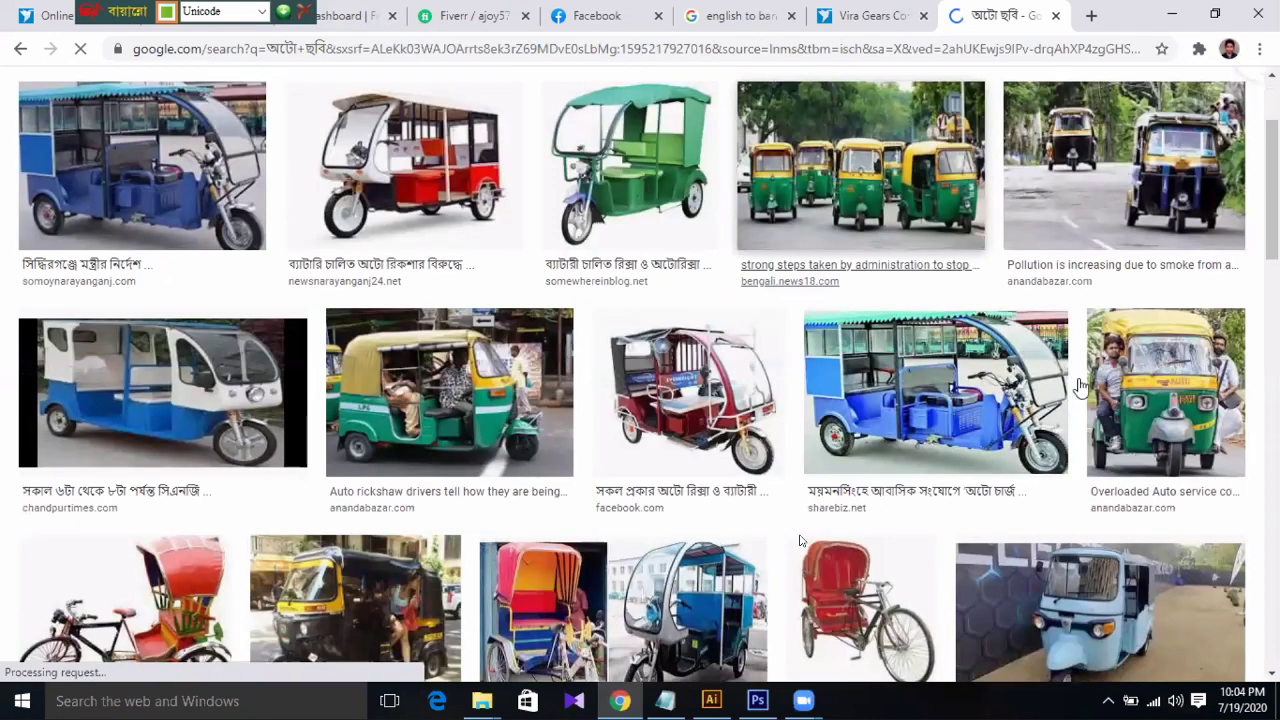
{"action": "scroll", "coordinate": [1080, 388], "scroll_direction": "down", "scroll_amount": 1}
{"action": "scroll", "coordinate": [1082, 288], "scroll_direction": "down", "scroll_amount": 3}
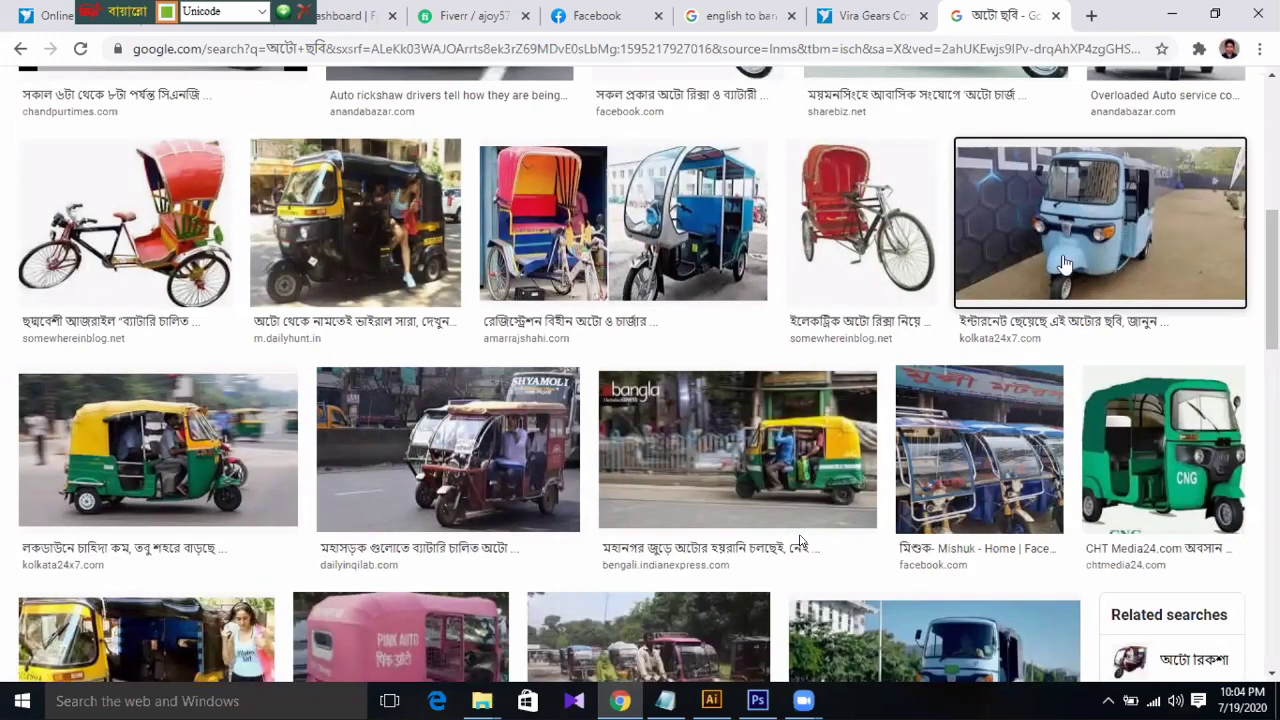
{"action": "left_click", "coordinate": [1081, 262]}
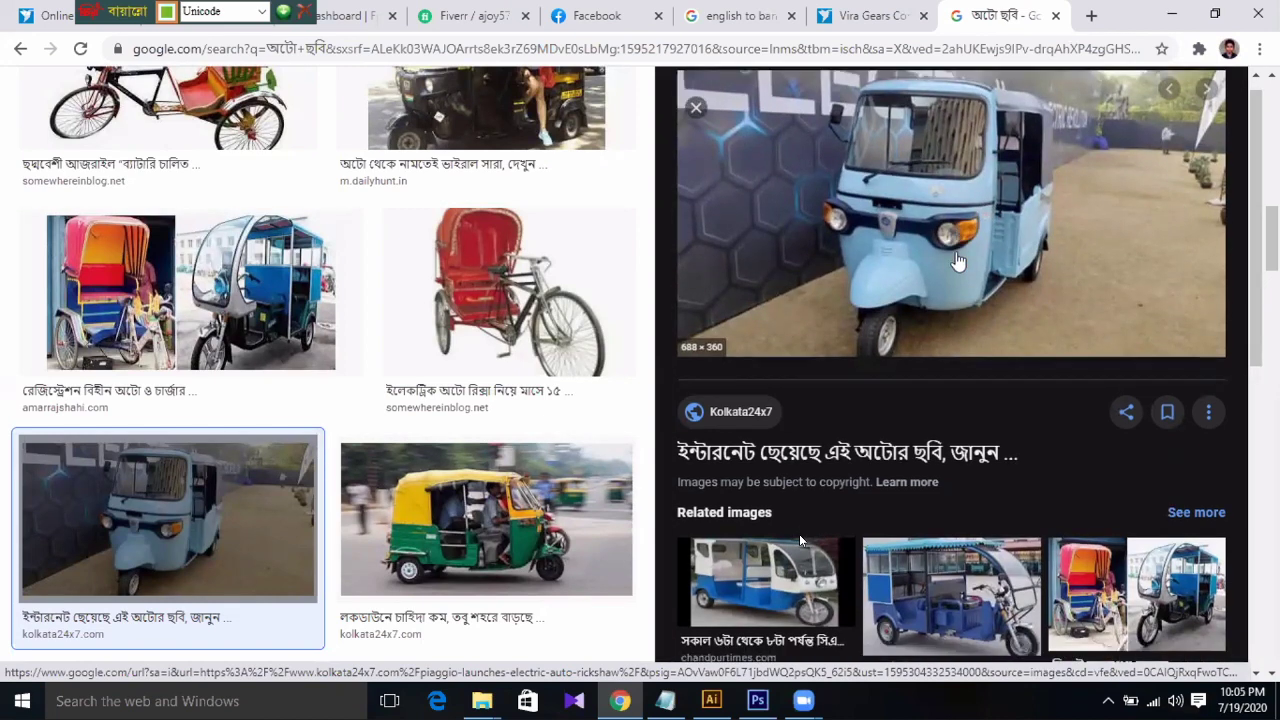
{"action": "scroll", "coordinate": [957, 258], "scroll_direction": "down", "scroll_amount": 1}
{"action": "scroll", "coordinate": [957, 258], "scroll_direction": "up", "scroll_amount": 1}
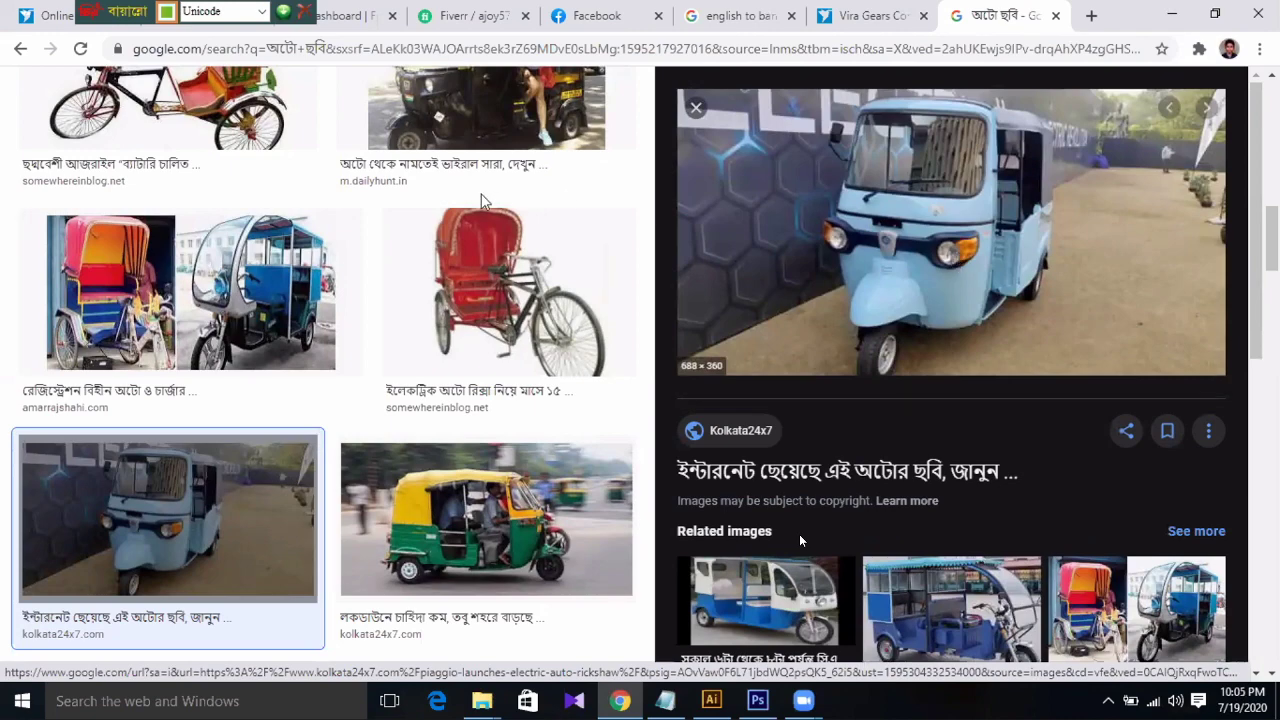
- Add "vector" to the query and search images for "অটো ছবি vector"
{"action": "scroll", "coordinate": [480, 196], "scroll_direction": "up", "scroll_amount": 4}
{"action": "scroll", "coordinate": [220, 107], "scroll_direction": "up", "scroll_amount": 3}
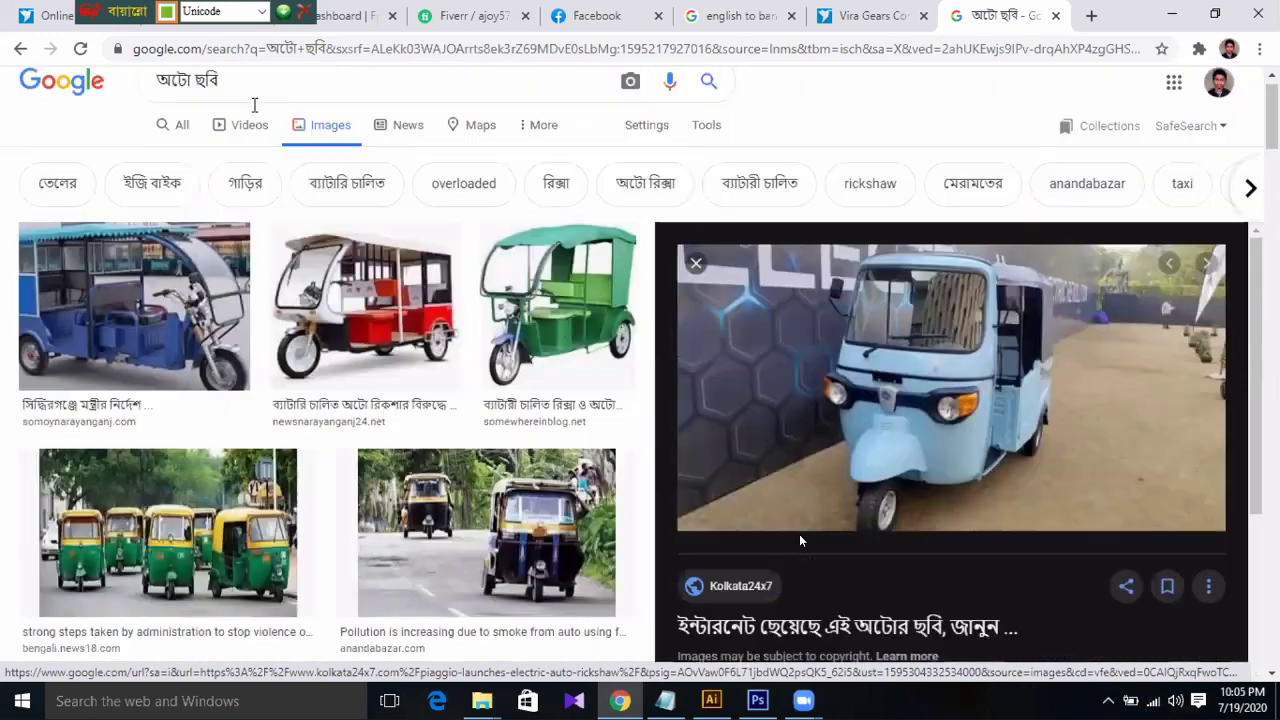
{"action": "left_click", "coordinate": [255, 107]}
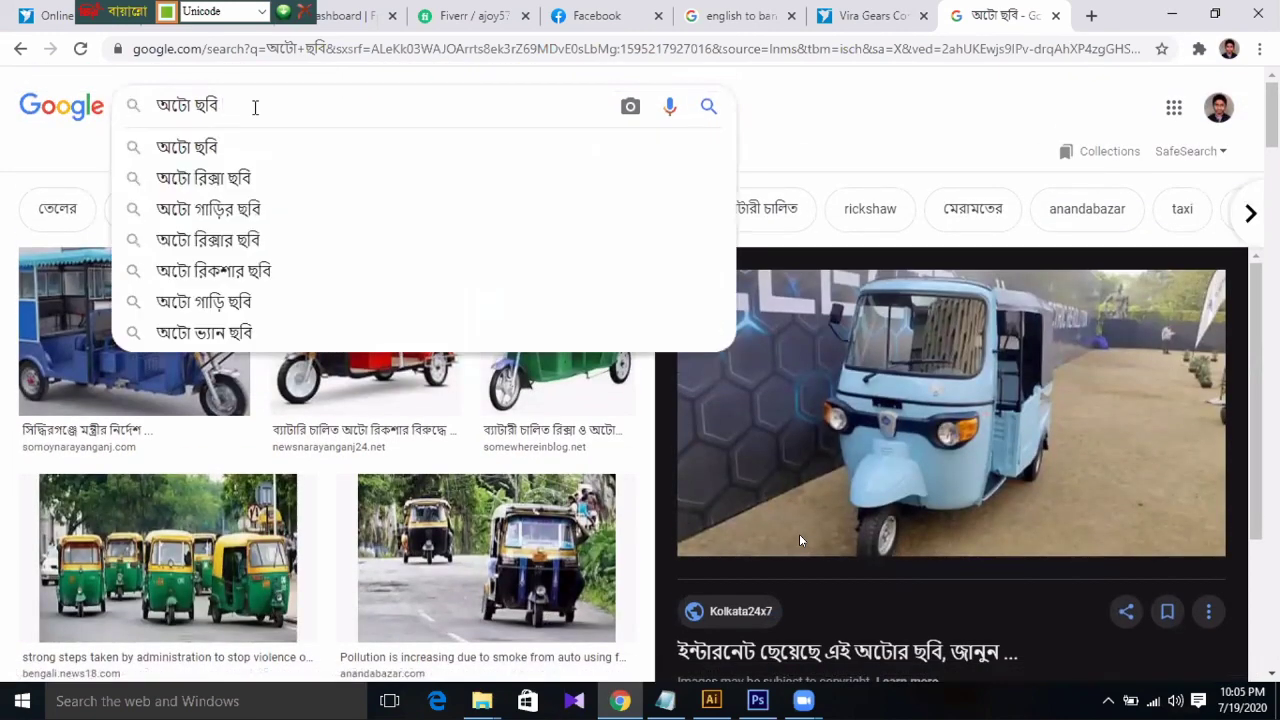
{"action": "key", "text": "F12"}
{"action": "type", "text": "vector"}
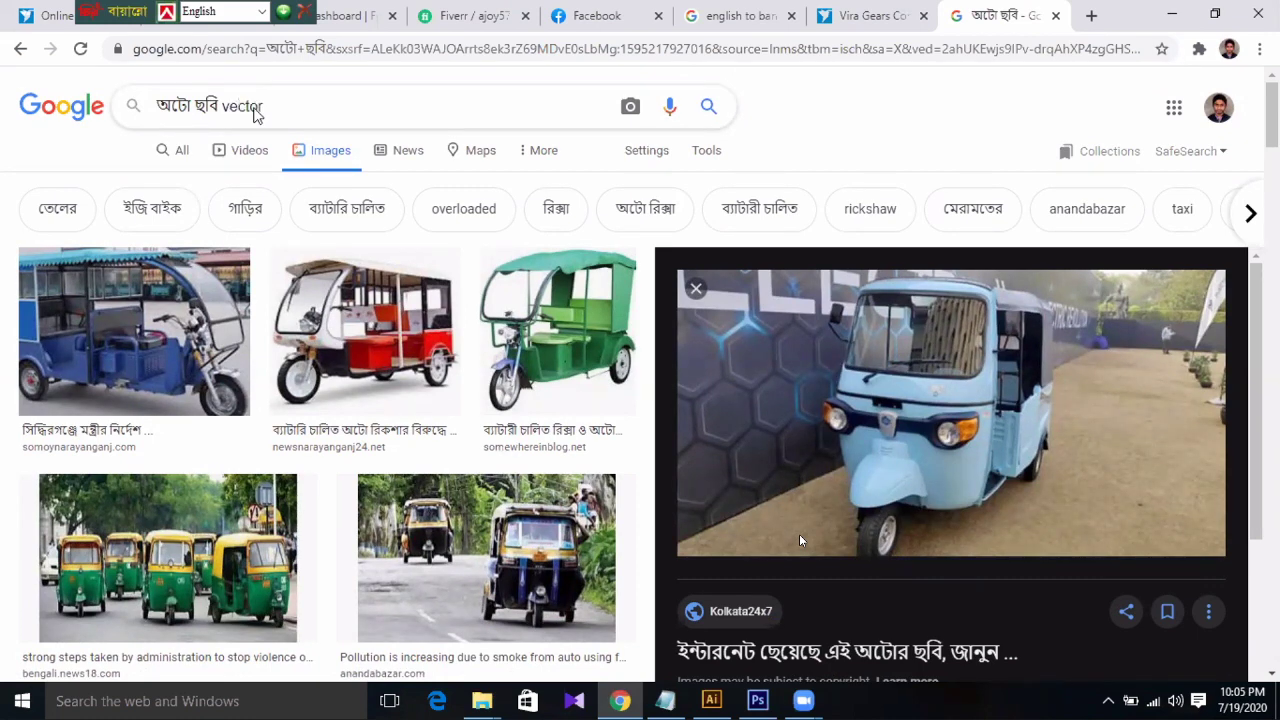
{"action": "key", "text": "Return"}
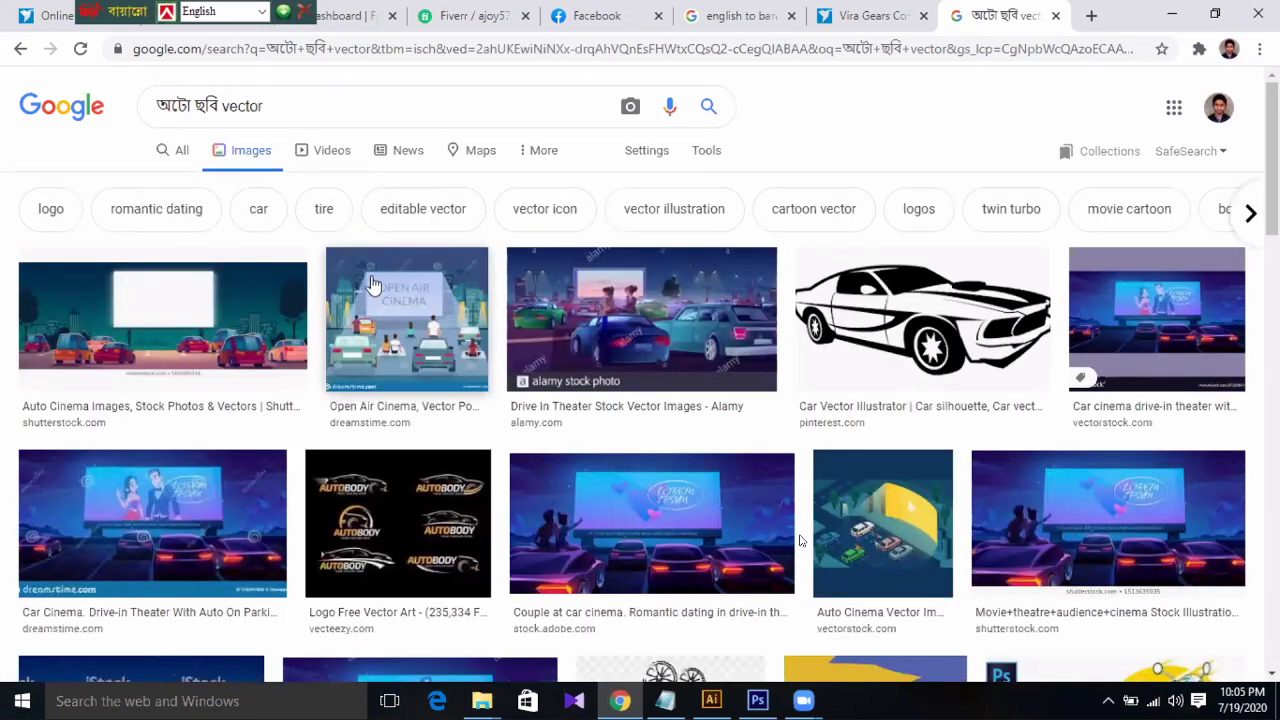
- Look through the "অটো ছবি vector" image results for a suitable auto rickshaw vector
{"action": "scroll", "coordinate": [799, 540], "scroll_direction": "down", "scroll_amount": 2}
{"action": "scroll", "coordinate": [372, 287], "scroll_direction": "down", "scroll_amount": 3}
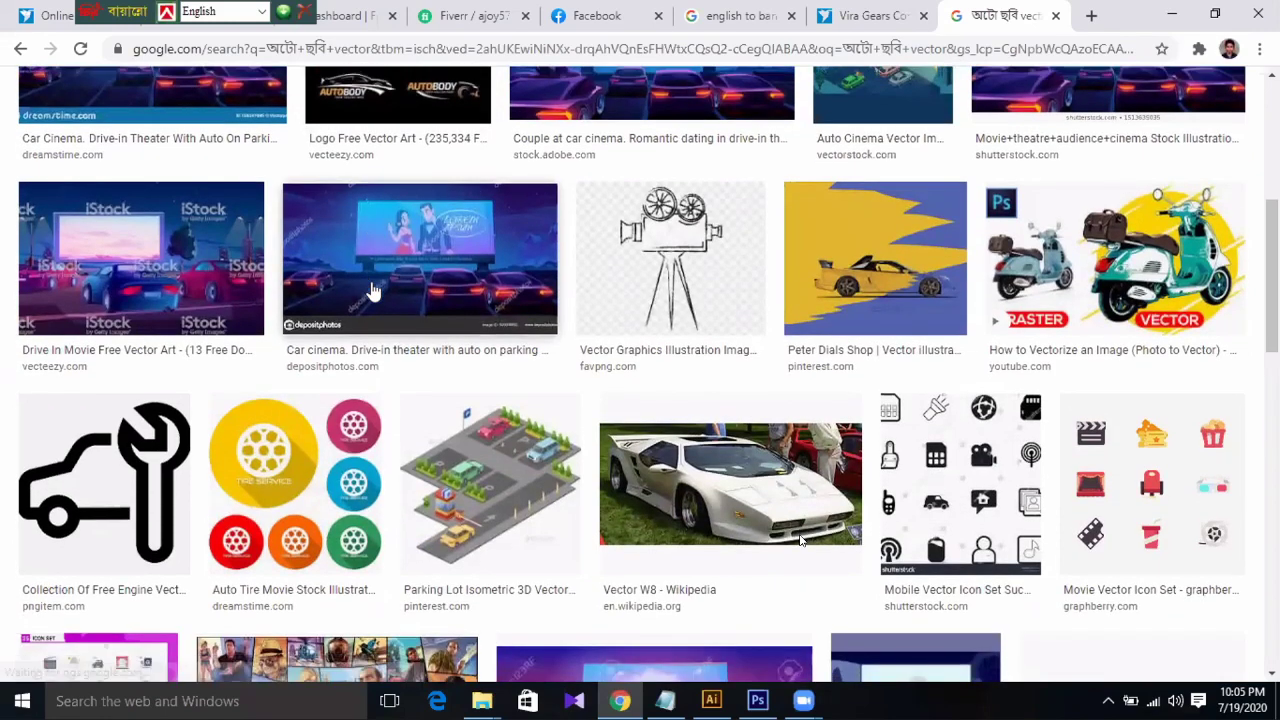
{"action": "scroll", "coordinate": [372, 290], "scroll_direction": "down", "scroll_amount": 1}
{"action": "scroll", "coordinate": [372, 290], "scroll_direction": "down", "scroll_amount": 6}
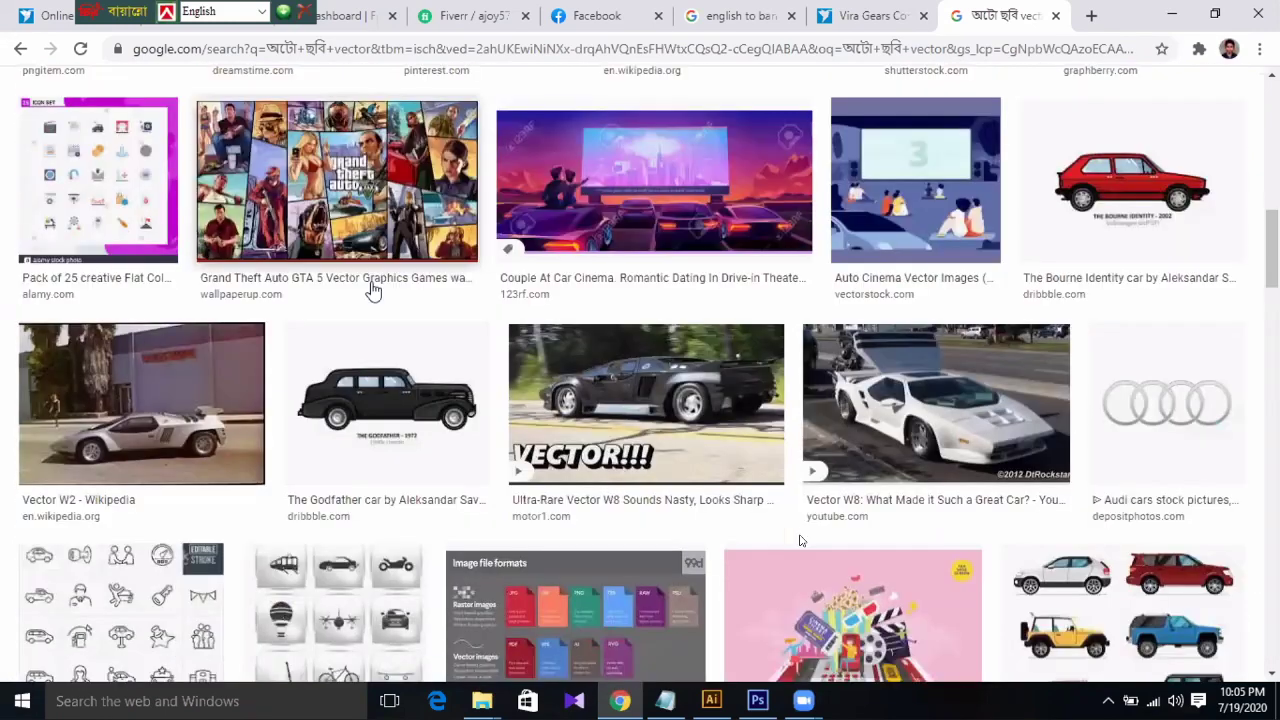
{"action": "scroll", "coordinate": [372, 290], "scroll_direction": "down", "scroll_amount": 4}
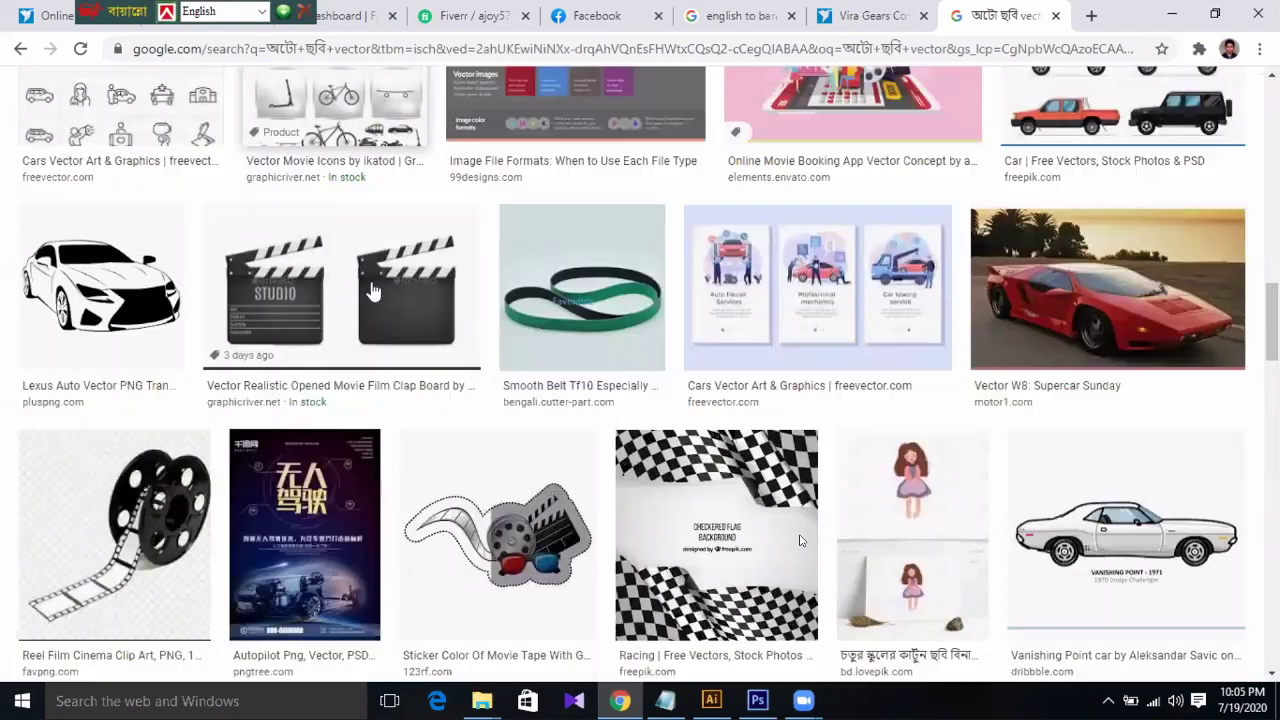
{"action": "scroll", "coordinate": [376, 300], "scroll_direction": "down", "scroll_amount": 1}
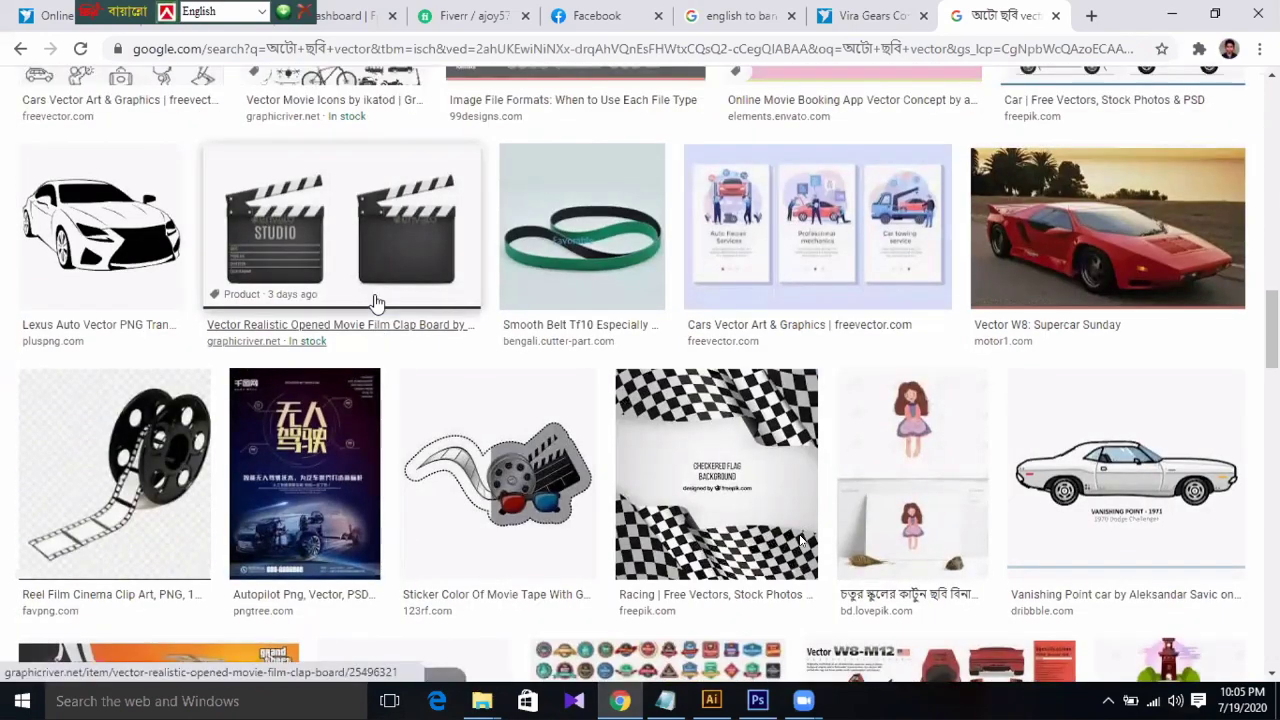
{"action": "scroll", "coordinate": [225, 107], "scroll_direction": "up", "scroll_amount": 10}
{"action": "scroll", "coordinate": [225, 107], "scroll_direction": "up", "scroll_amount": 1}
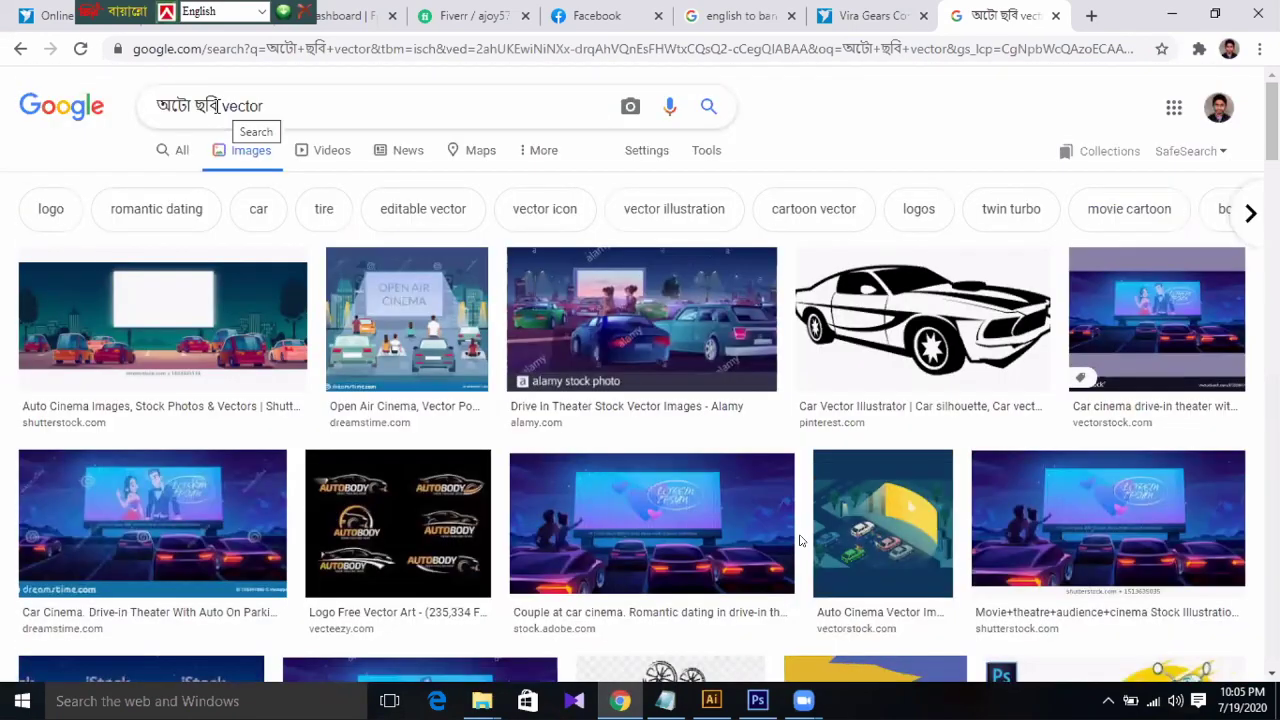
- Replace the Bengali words before "vector" in the image search query with "3 wheel"
{"action": "left_click_drag", "start_coordinate": [218, 106], "coordinate": [157, 105]}
{"action": "key", "text": "BackSpace"}
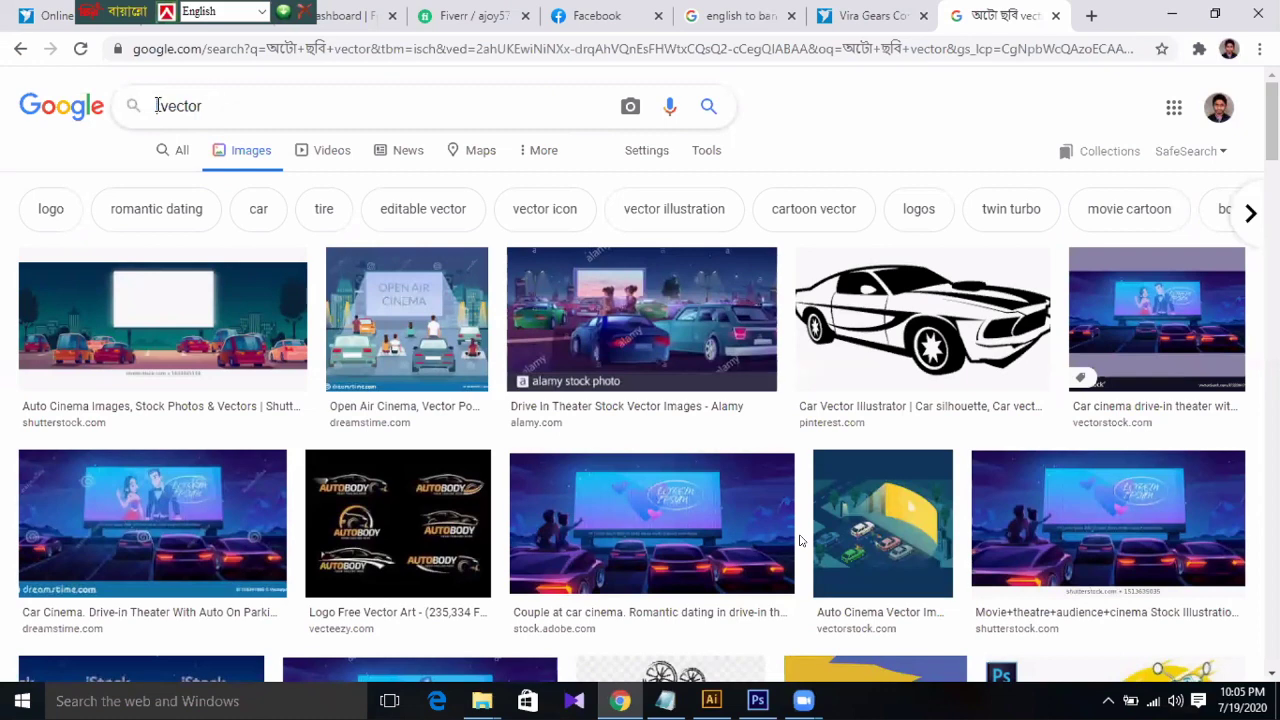
{"action": "type", "text": "3"}
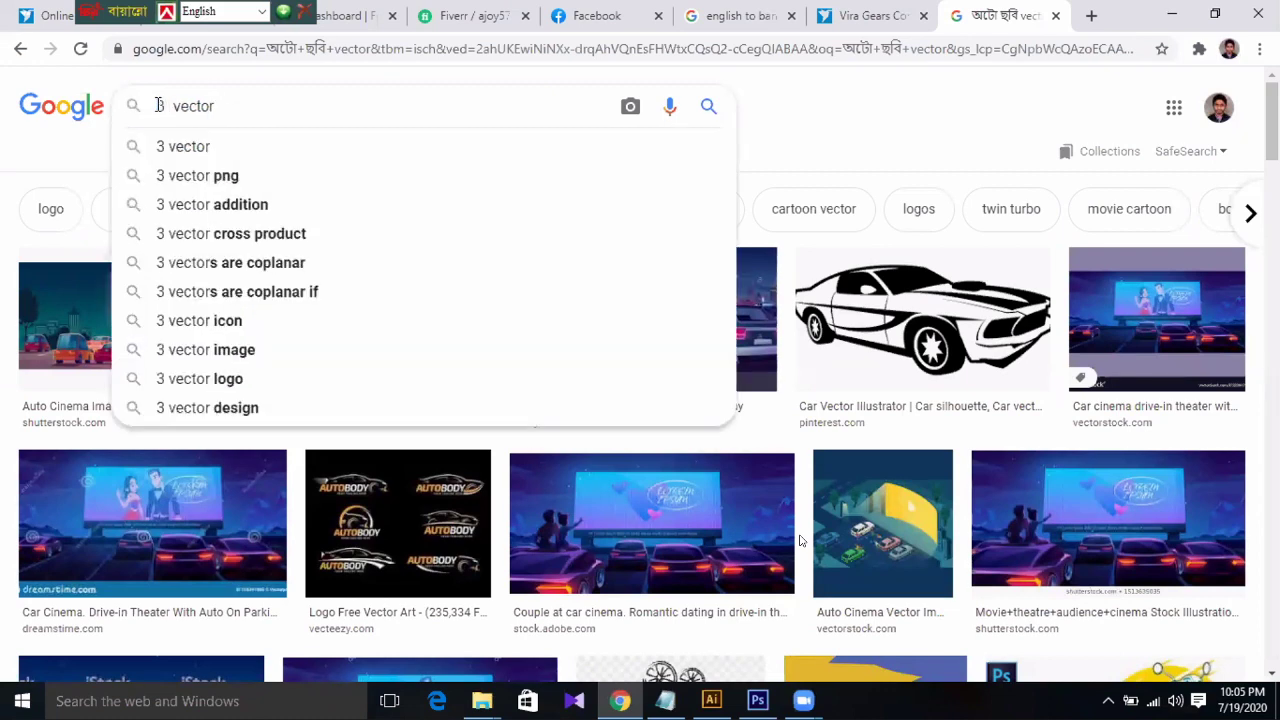
{"action": "type", "text": " wh"}
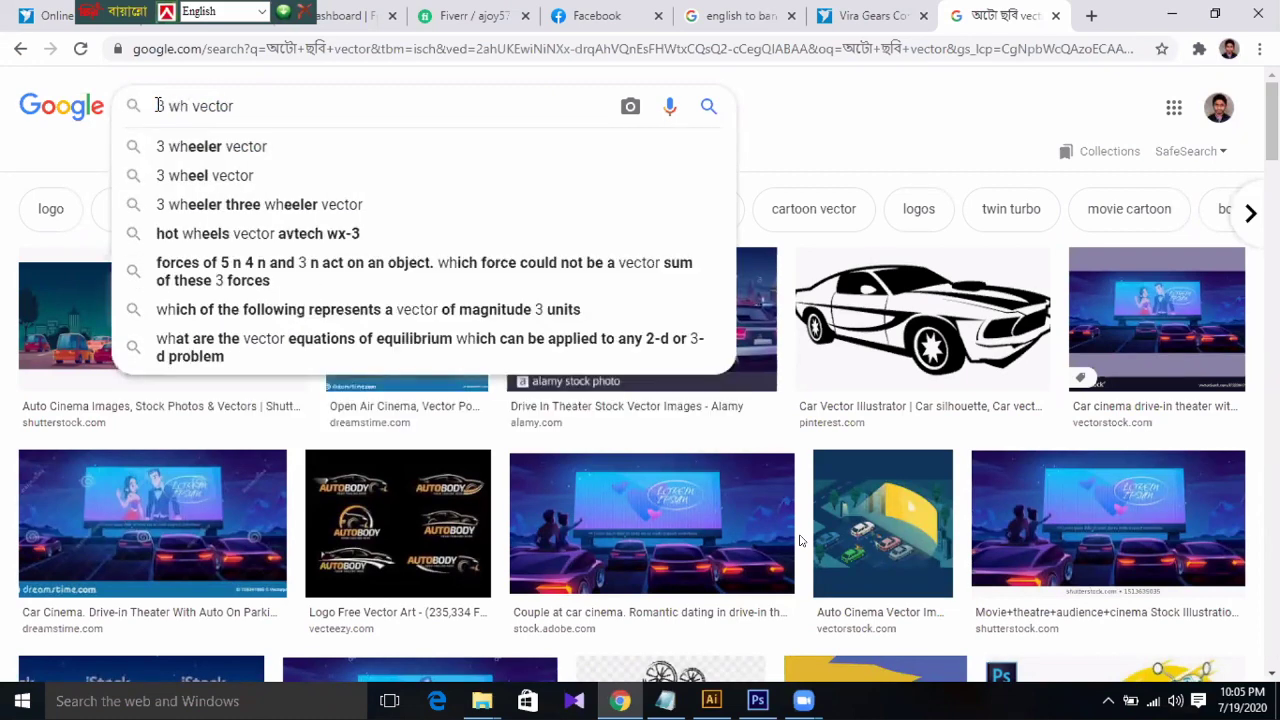
{"action": "type", "text": "eel "}
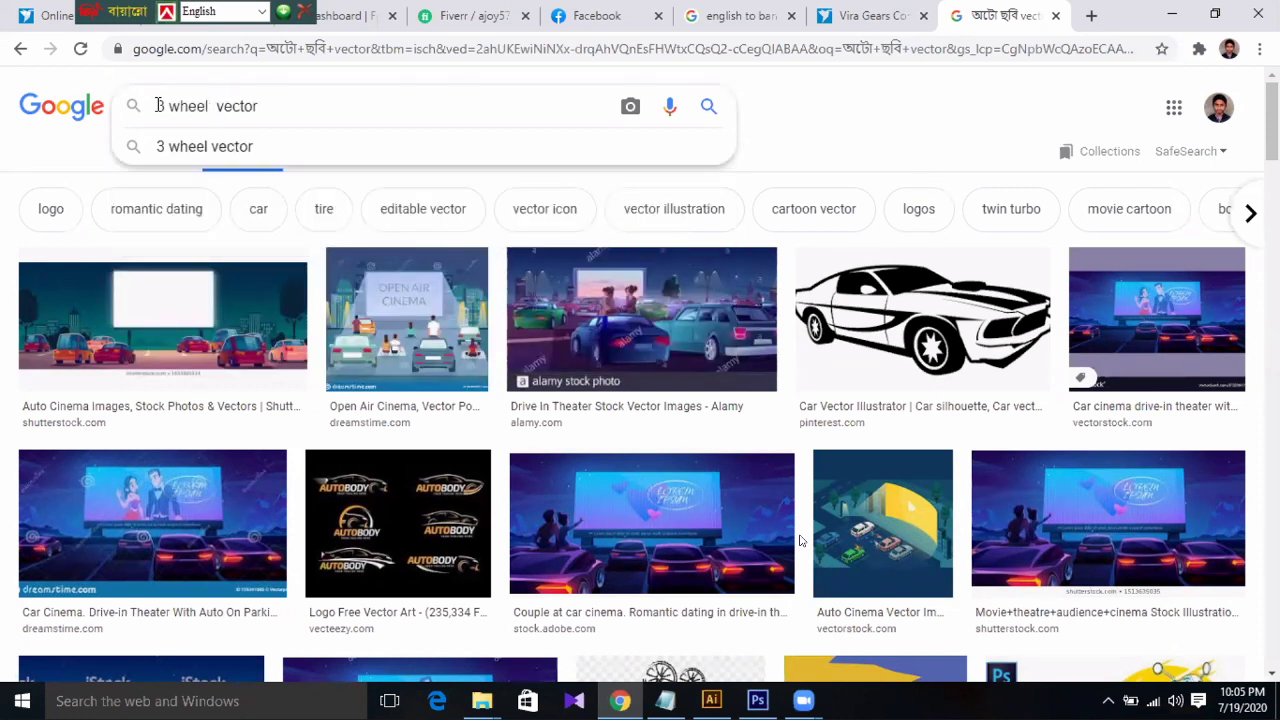
{"action": "type", "text": "png"}
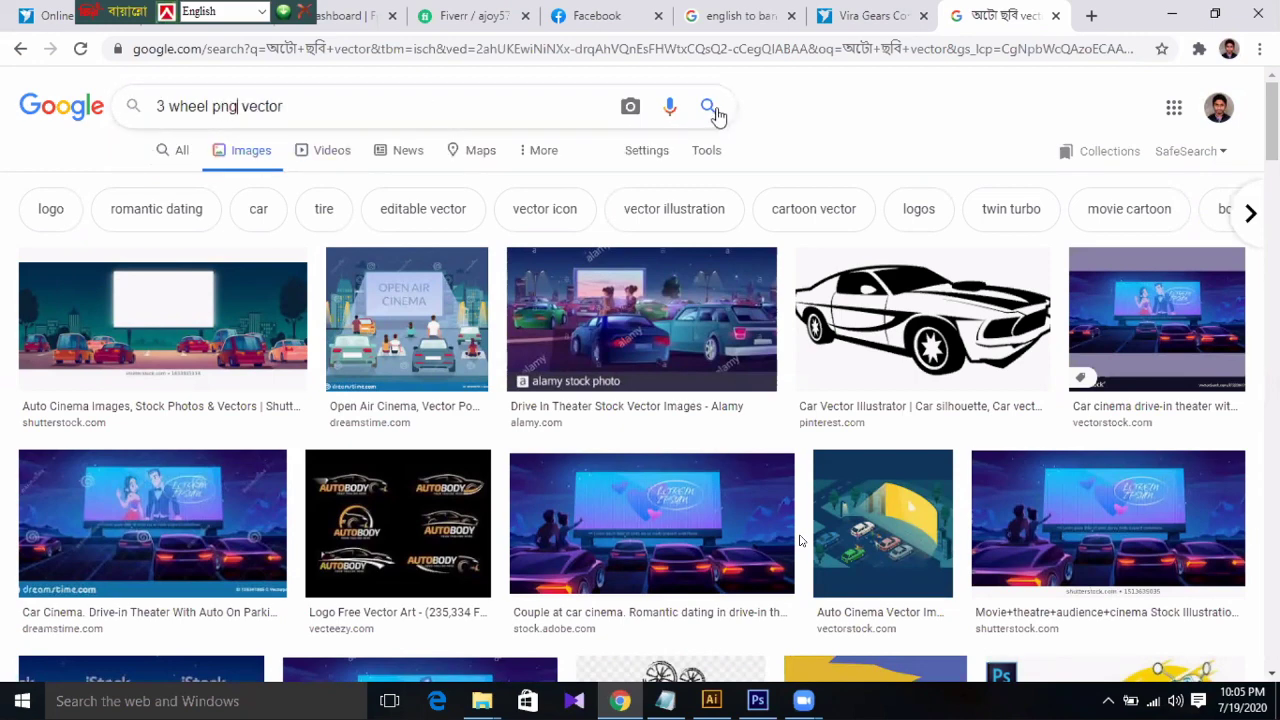
{"action": "key", "text": "BackSpace"}
{"action": "key", "text": "BackSpace"}
{"action": "key", "text": "BackSpace"}
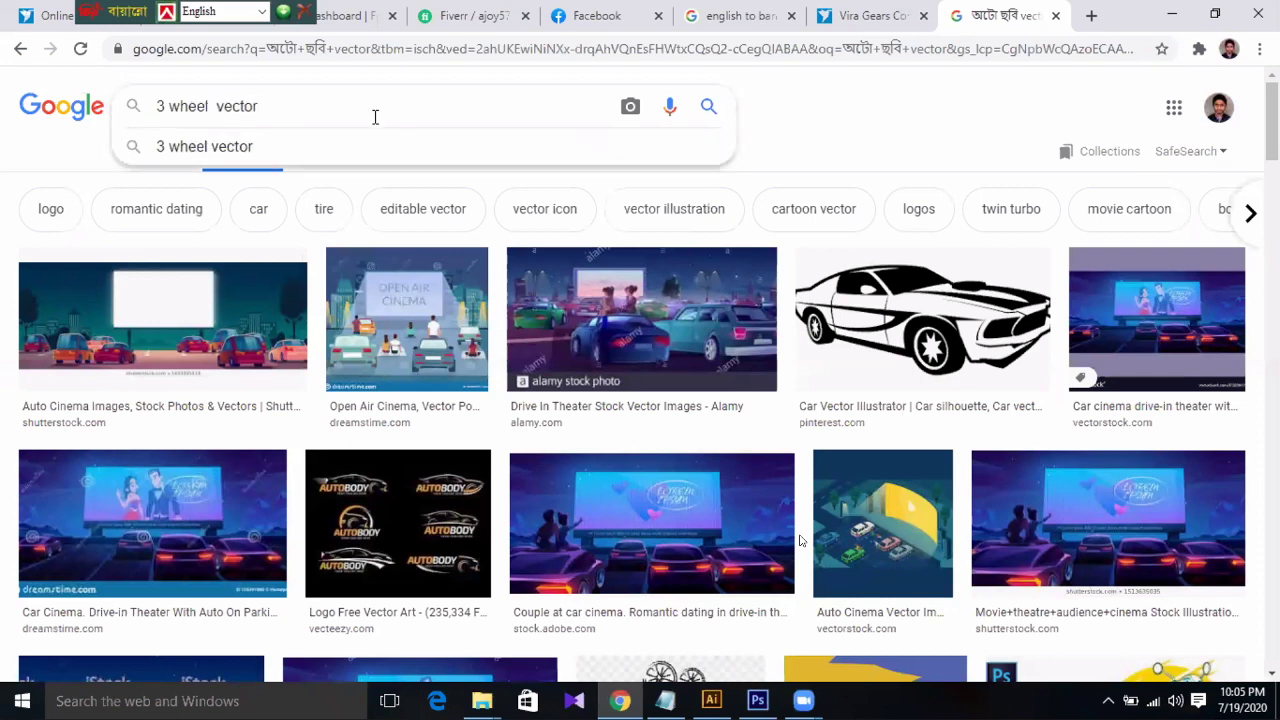
- Insert "cng" to search images for "3 wheel cng vector" and look over the auto rickshaw results
{"action": "type", "text": "cng"}
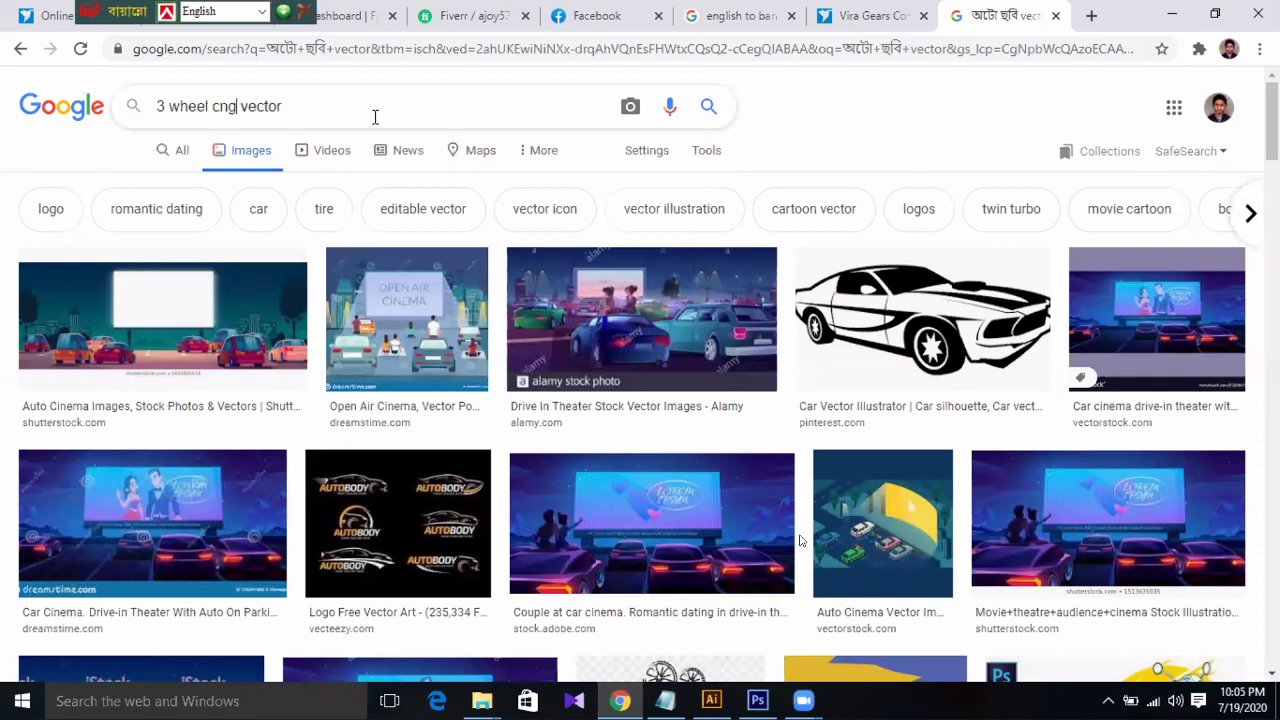
{"action": "left_click", "coordinate": [712, 110]}
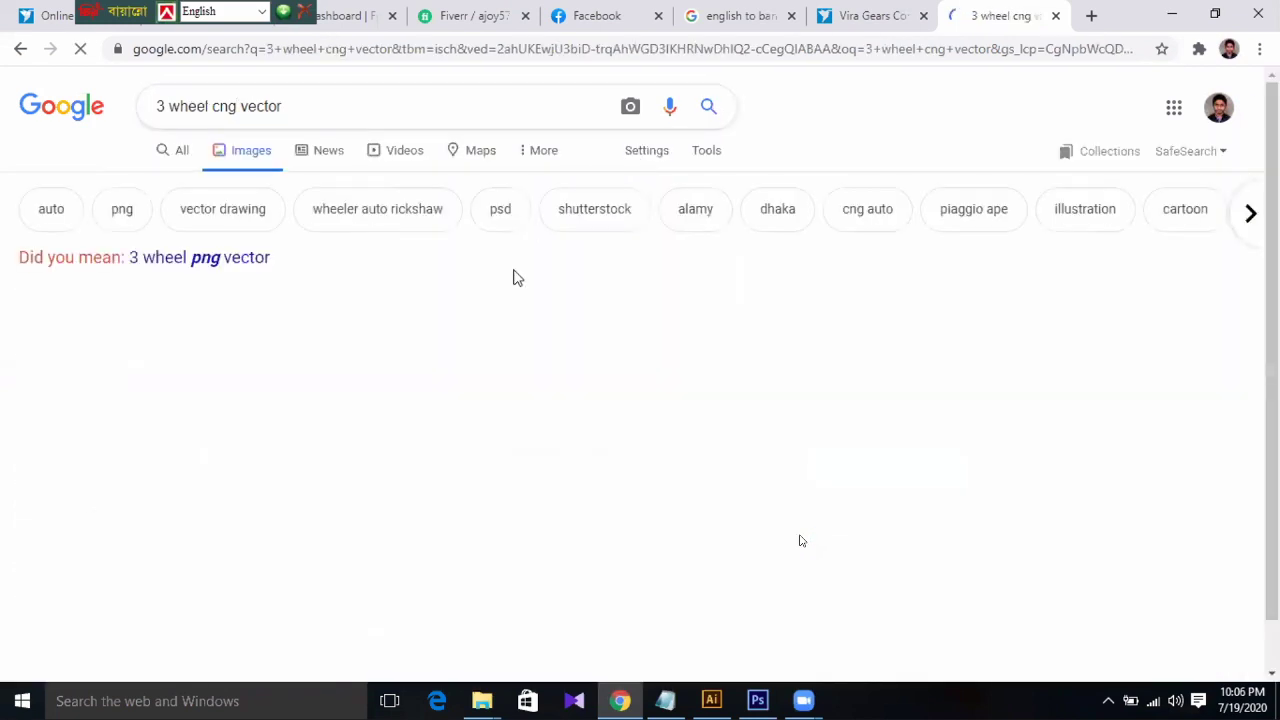
{"action": "scroll", "coordinate": [575, 395], "scroll_direction": "down", "scroll_amount": 1}
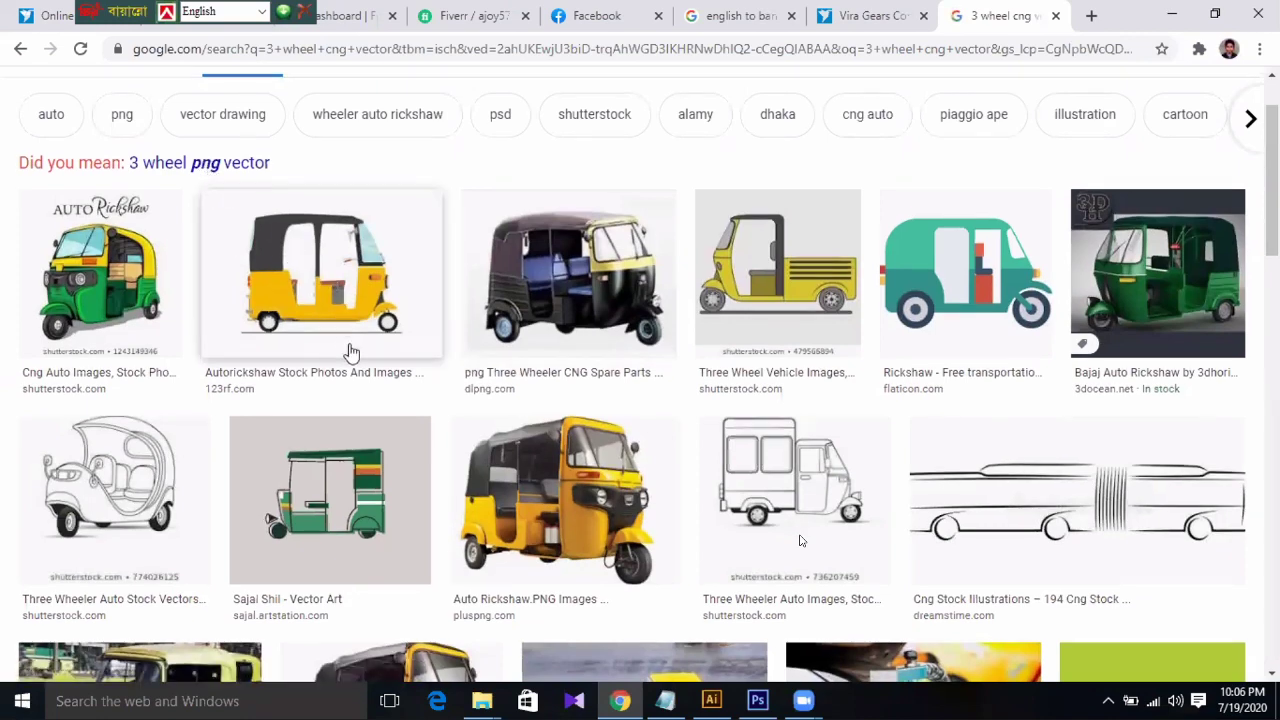
{"action": "scroll", "coordinate": [380, 345], "scroll_direction": "down", "scroll_amount": 1}
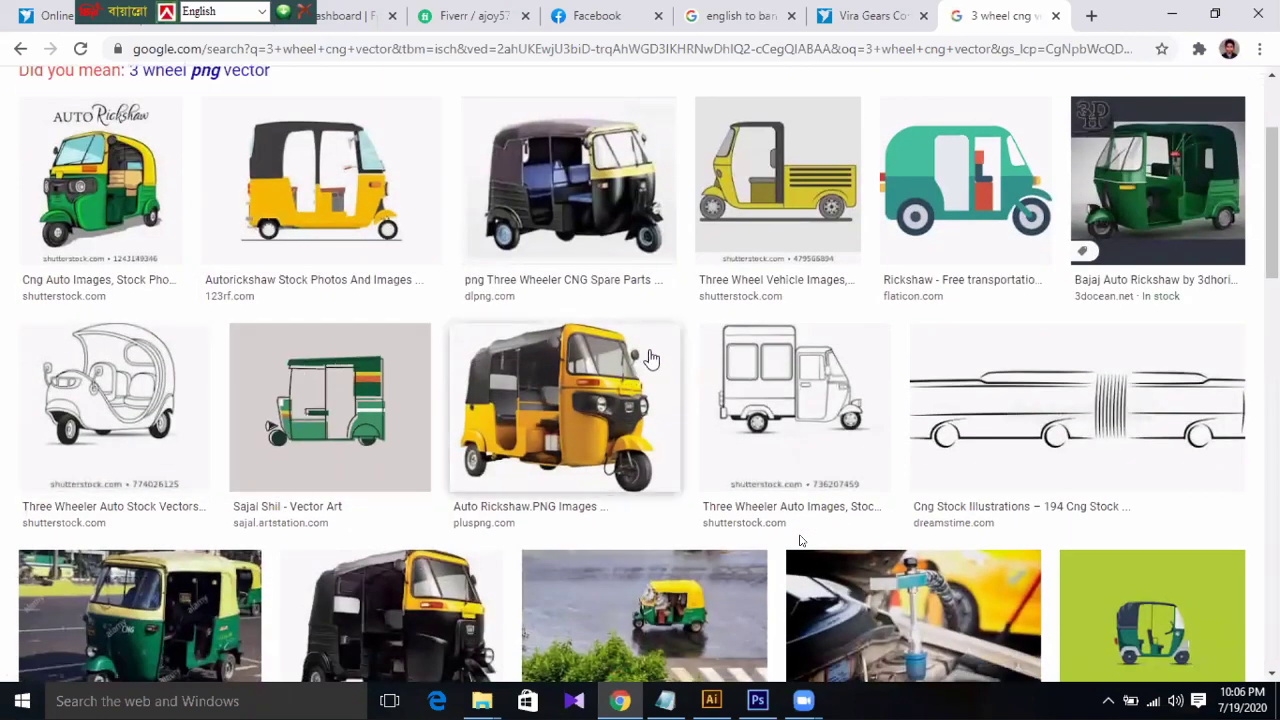
- Look through the "3 wheel cng vector" image results for a suitable three-wheeler reference
{"action": "scroll", "coordinate": [894, 311], "scroll_direction": "down", "scroll_amount": 1}
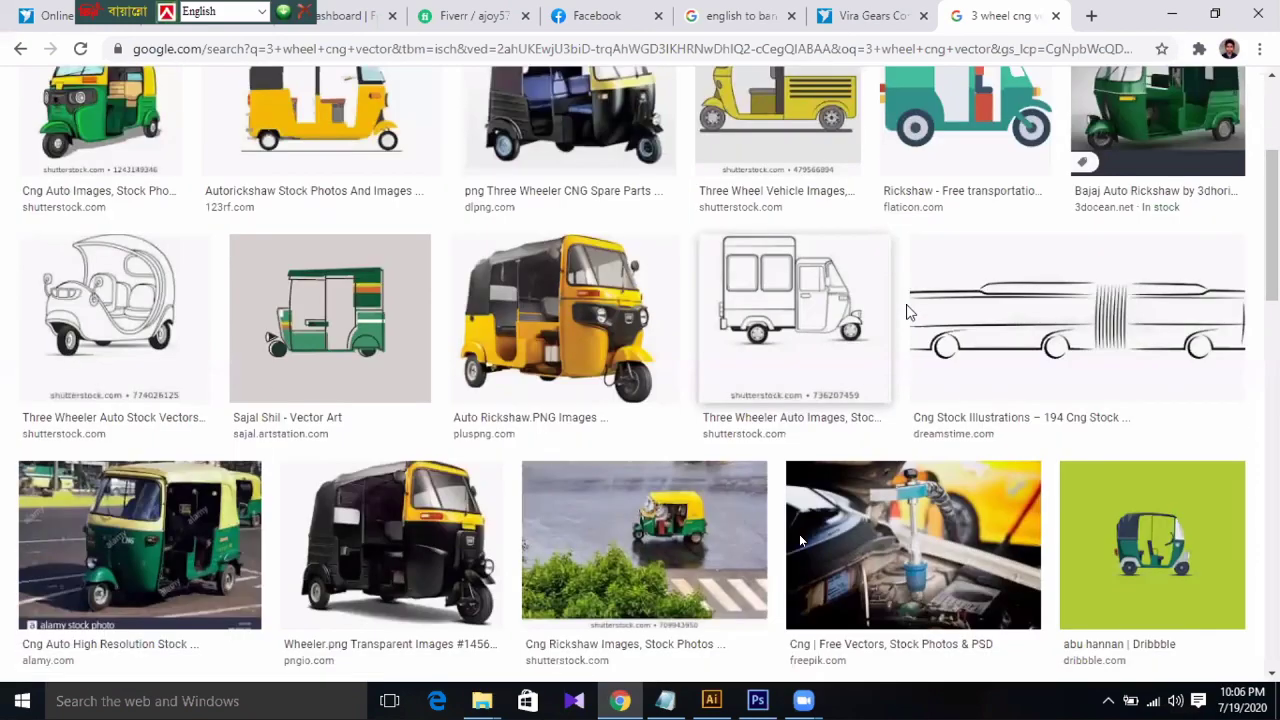
{"action": "scroll", "coordinate": [665, 315], "scroll_direction": "down", "scroll_amount": 1}
{"action": "scroll", "coordinate": [500, 300], "scroll_direction": "down", "scroll_amount": 2}
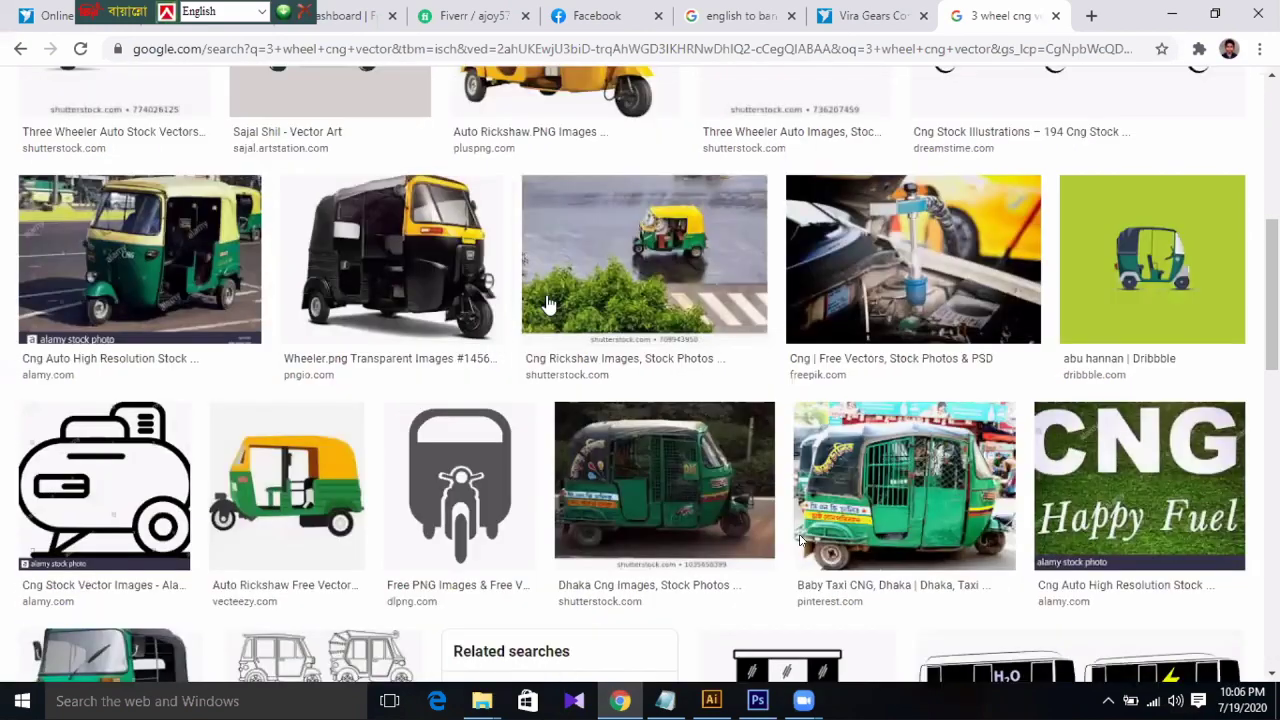
{"action": "scroll", "coordinate": [600, 302], "scroll_direction": "down", "scroll_amount": 1}
{"action": "scroll", "coordinate": [630, 302], "scroll_direction": "down", "scroll_amount": 1}
{"action": "scroll", "coordinate": [629, 300], "scroll_direction": "up", "scroll_amount": 5}
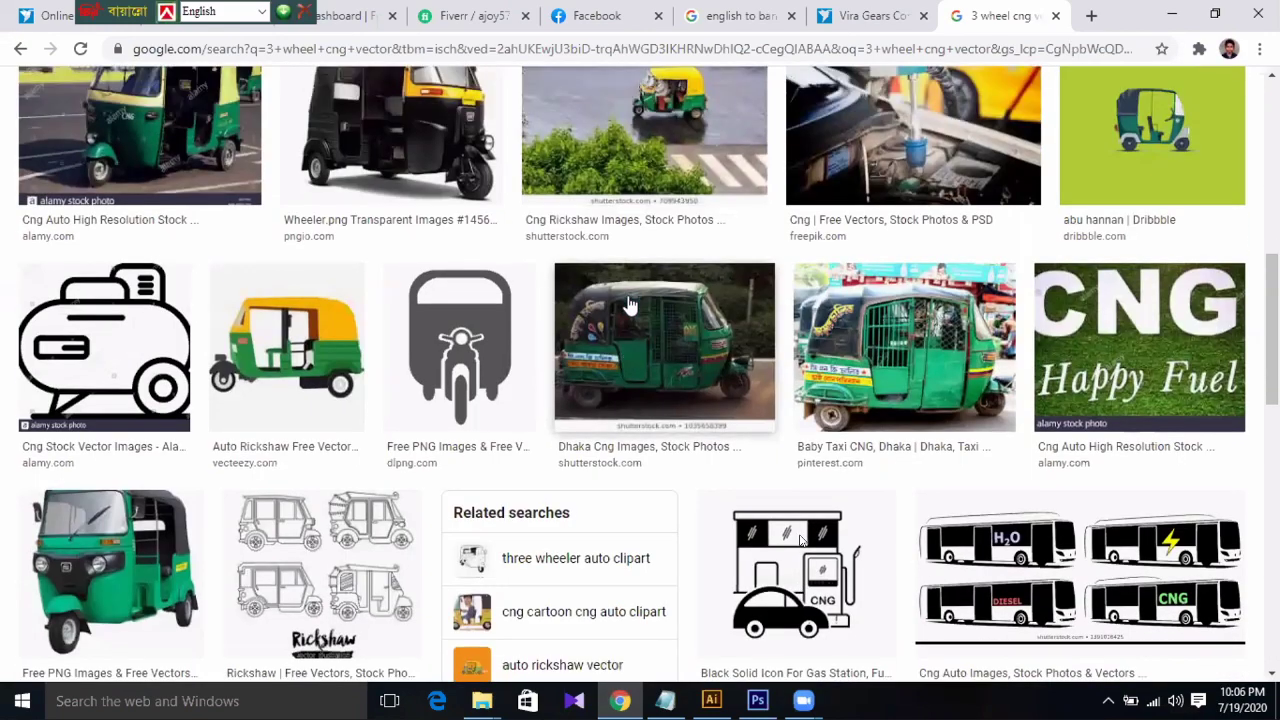
{"action": "scroll", "coordinate": [263, 223], "scroll_direction": "up", "scroll_amount": 2}
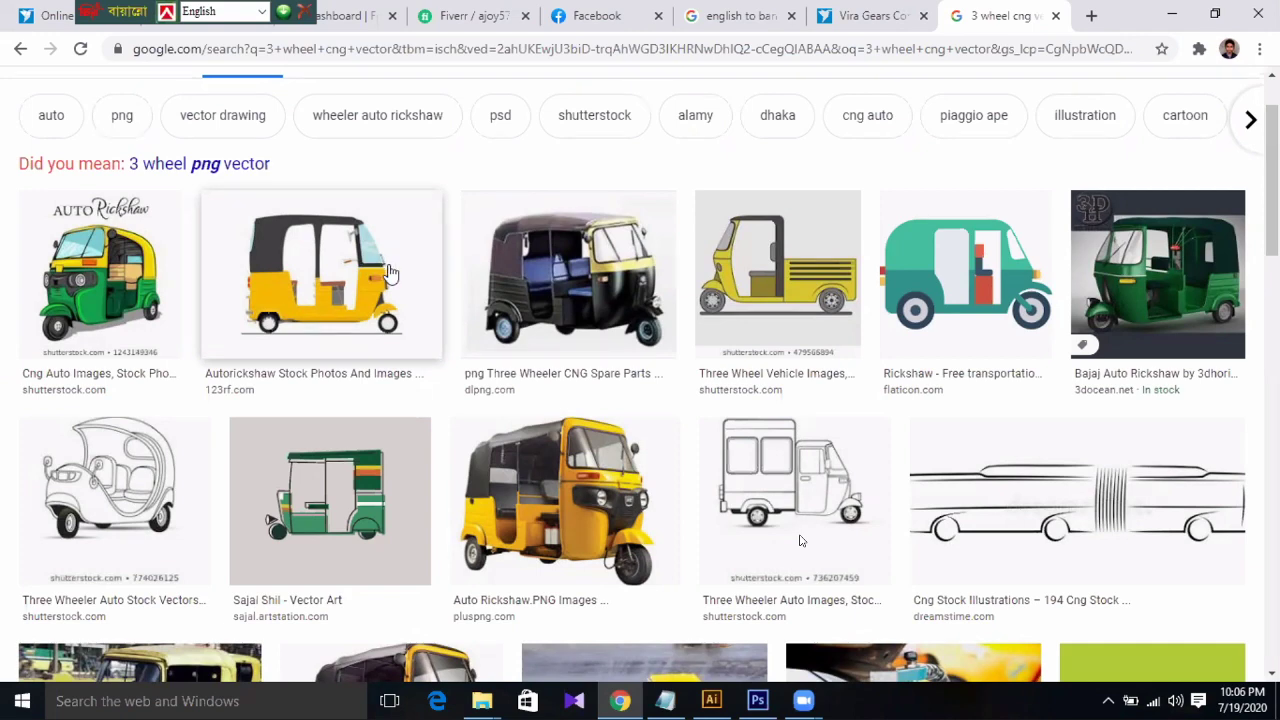
{"action": "scroll", "coordinate": [799, 540], "scroll_direction": "down", "scroll_amount": 1}
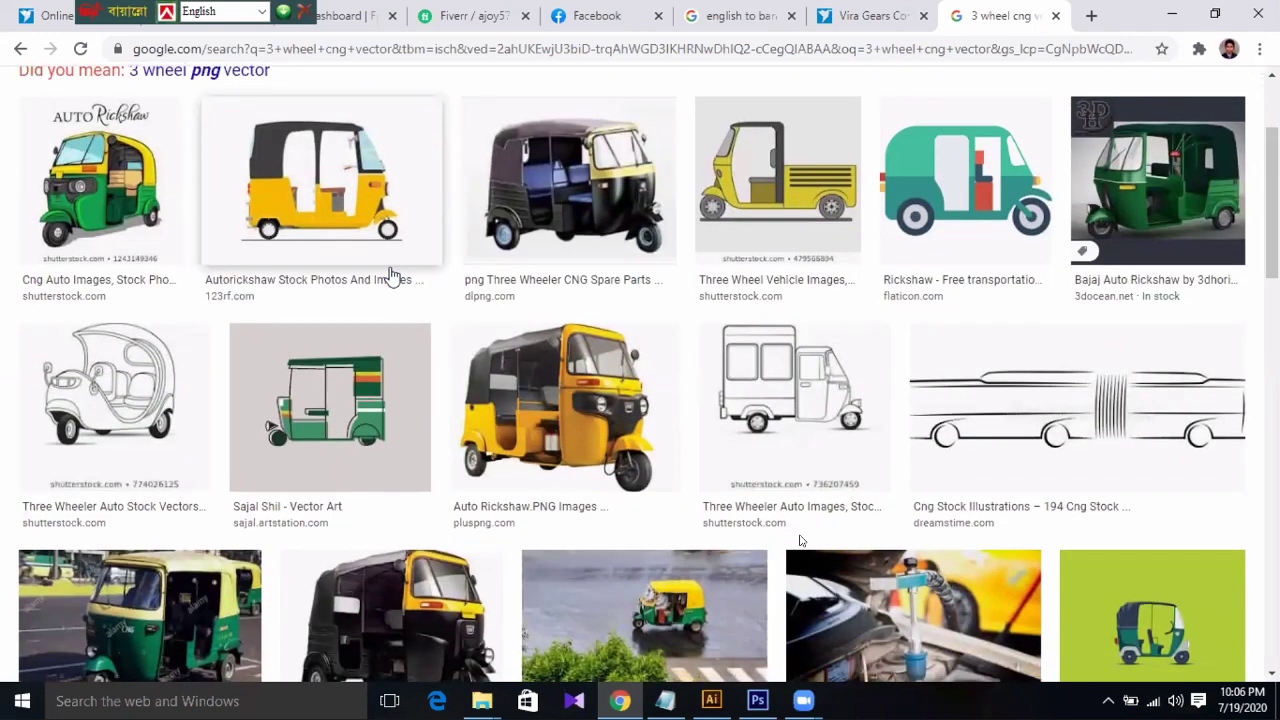
{"action": "scroll", "coordinate": [800, 540], "scroll_direction": "down", "scroll_amount": 1}
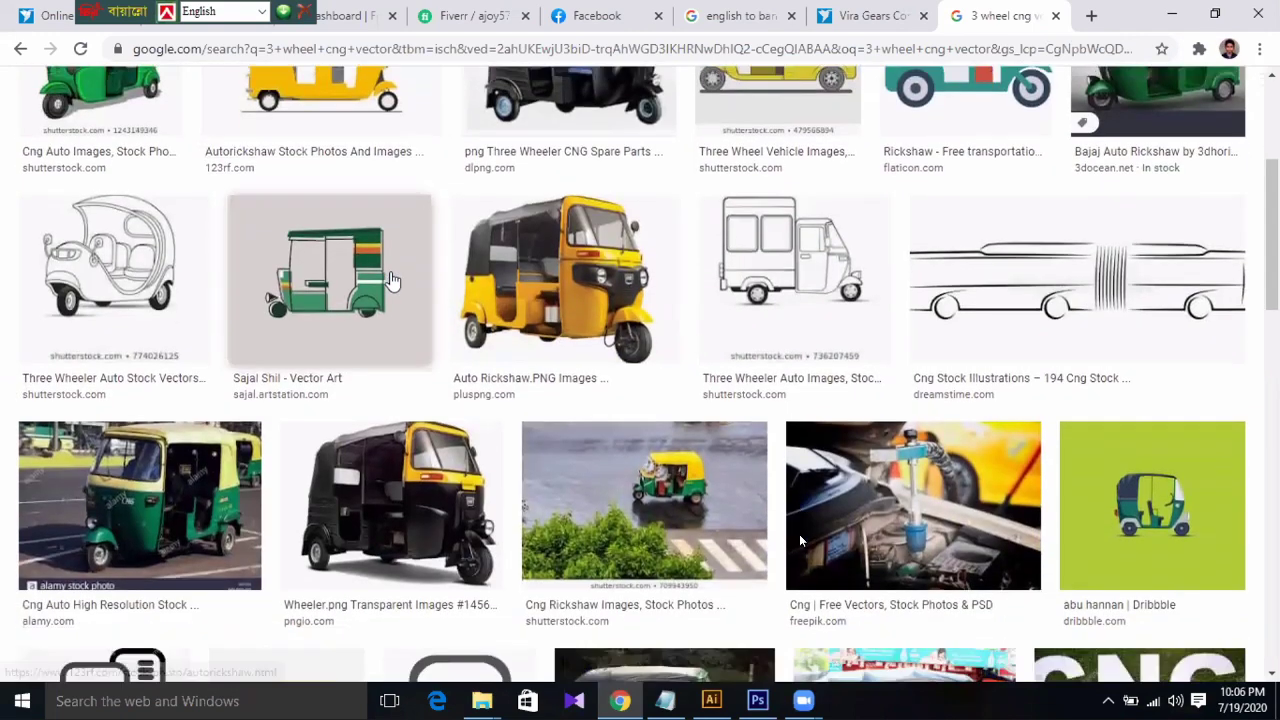
{"action": "scroll", "coordinate": [800, 540], "scroll_direction": "down", "scroll_amount": 2}
{"action": "scroll", "coordinate": [800, 540], "scroll_direction": "down", "scroll_amount": 2}
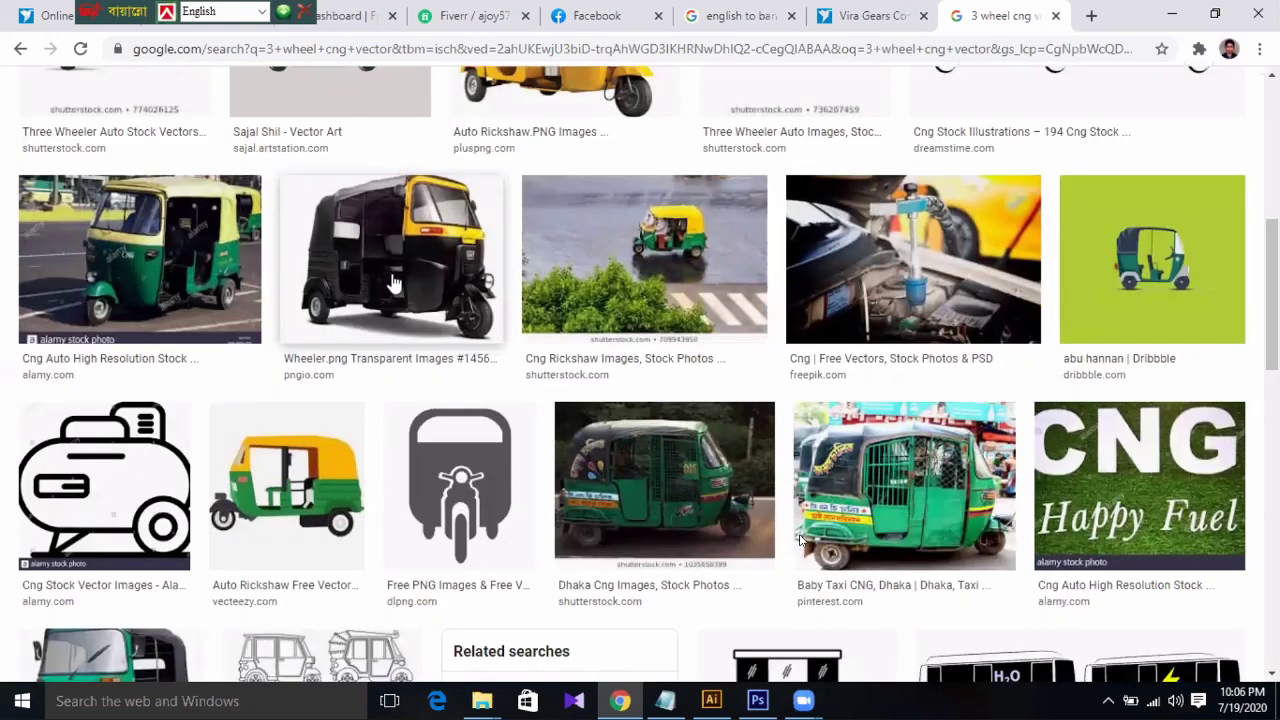
{"action": "scroll", "coordinate": [799, 540], "scroll_direction": "down", "scroll_amount": 3}
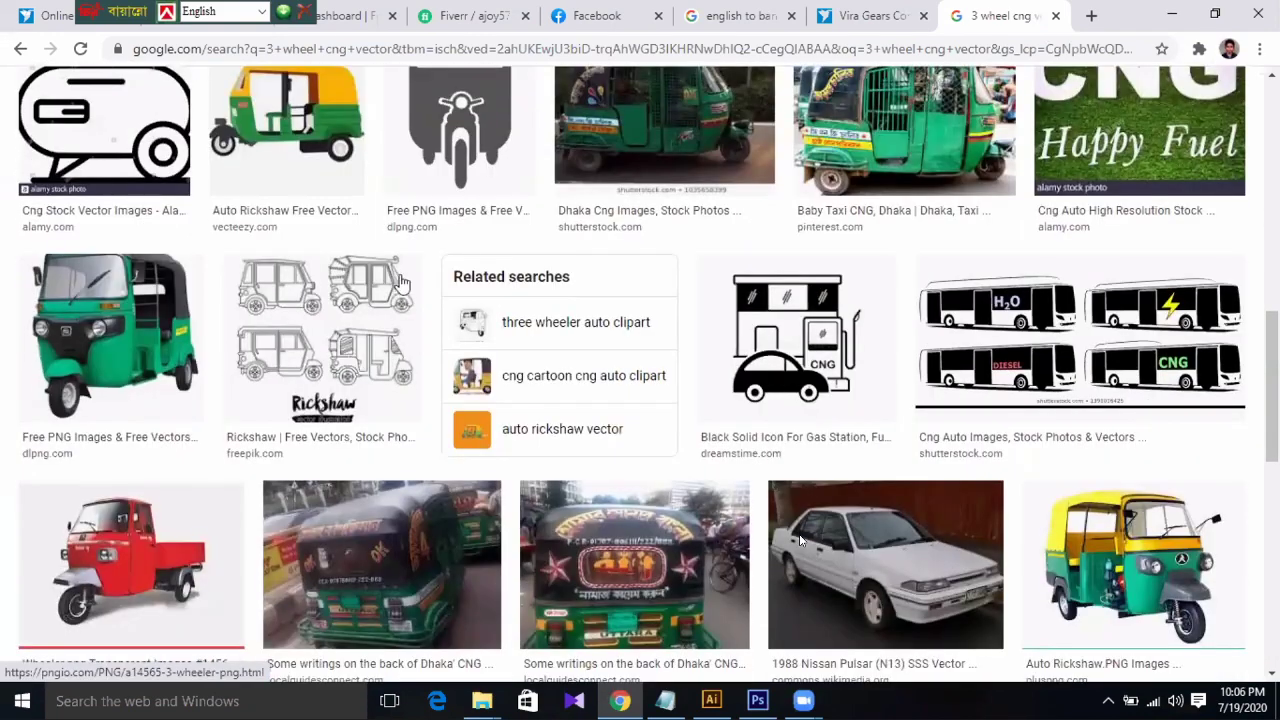
{"action": "scroll", "coordinate": [300, 258], "scroll_direction": "up", "scroll_amount": 10}
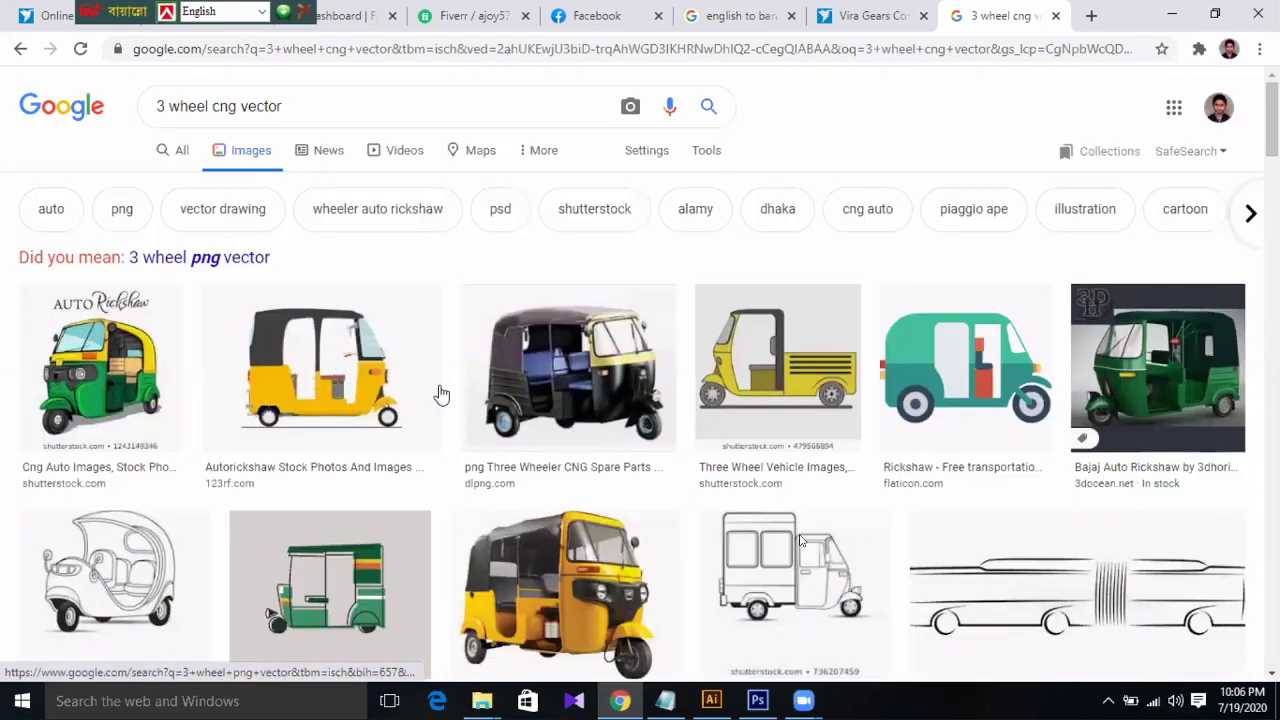
{"action": "scroll", "coordinate": [575, 541], "scroll_direction": "down", "scroll_amount": 2}
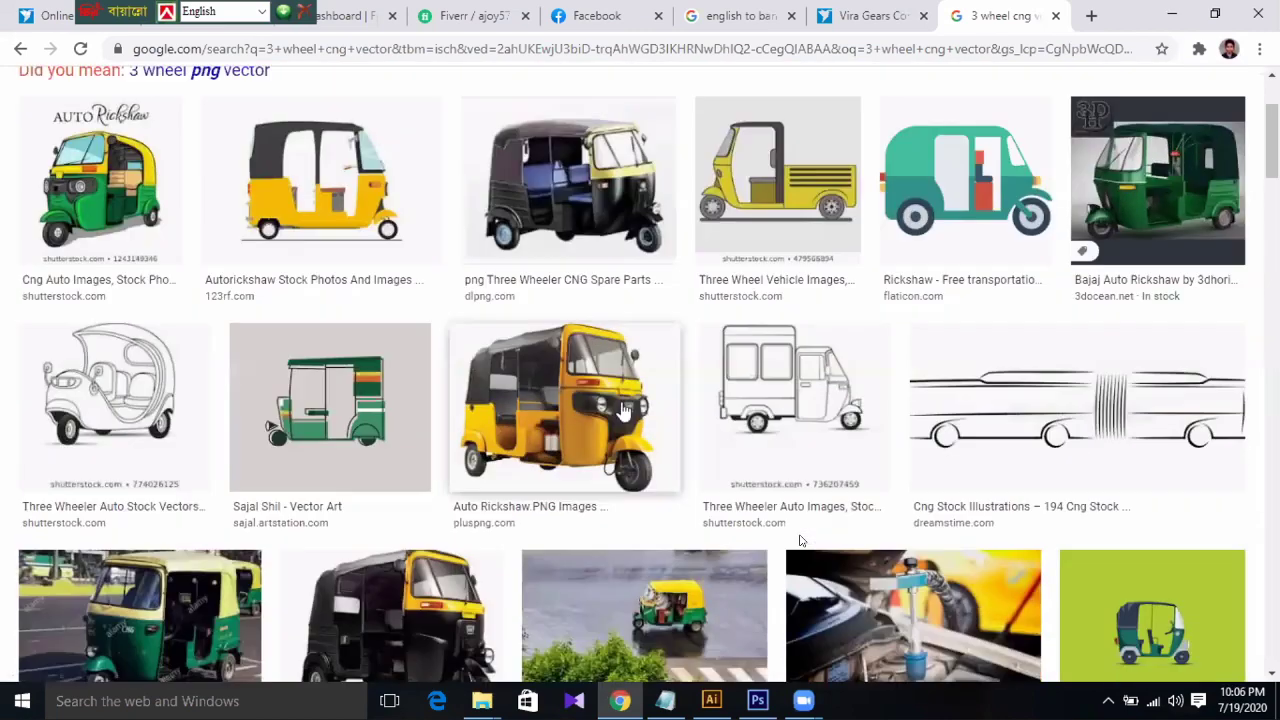
- Preview the yellow and black PlusPNG auto rickshaw image at larger size, then close the preview
{"action": "left_click", "coordinate": [597, 400]}
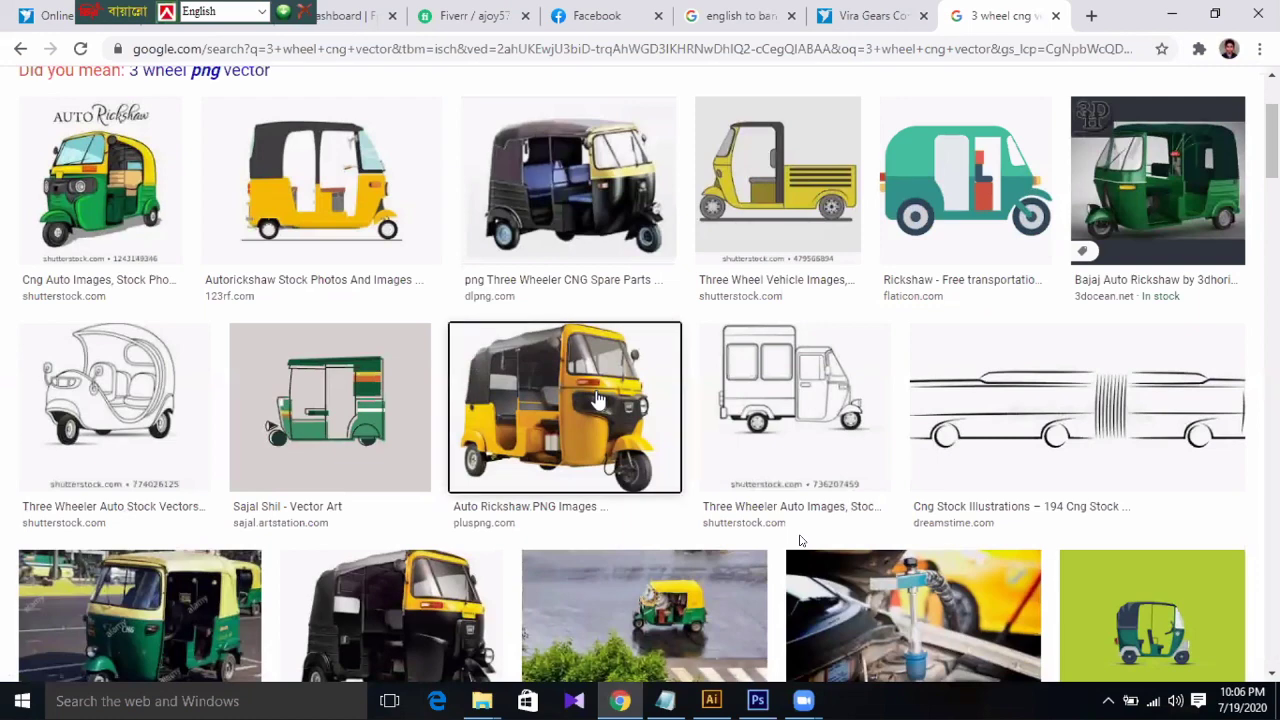
{"action": "scroll", "coordinate": [1043, 365], "scroll_direction": "down", "scroll_amount": 2}
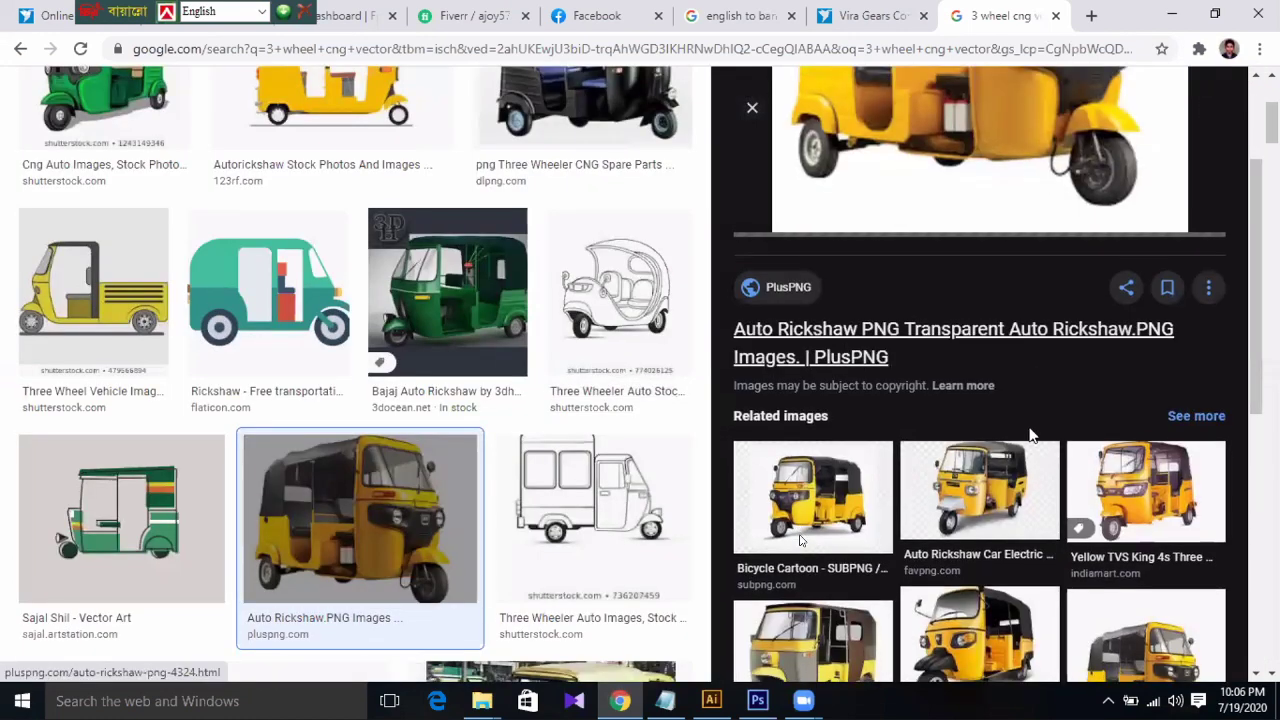
{"action": "scroll", "coordinate": [1034, 431], "scroll_direction": "up", "scroll_amount": 2}
{"action": "scroll", "coordinate": [1005, 372], "scroll_direction": "down", "scroll_amount": 2}
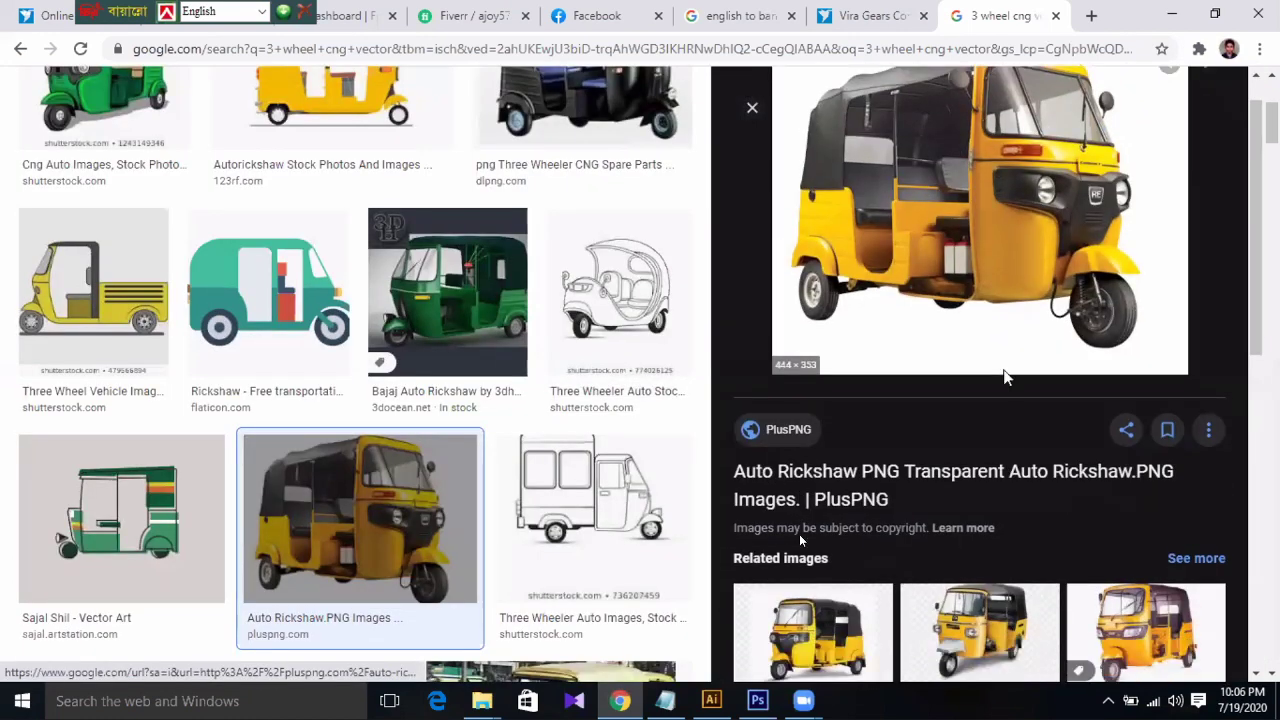
{"action": "scroll", "coordinate": [971, 343], "scroll_direction": "up", "scroll_amount": 2}
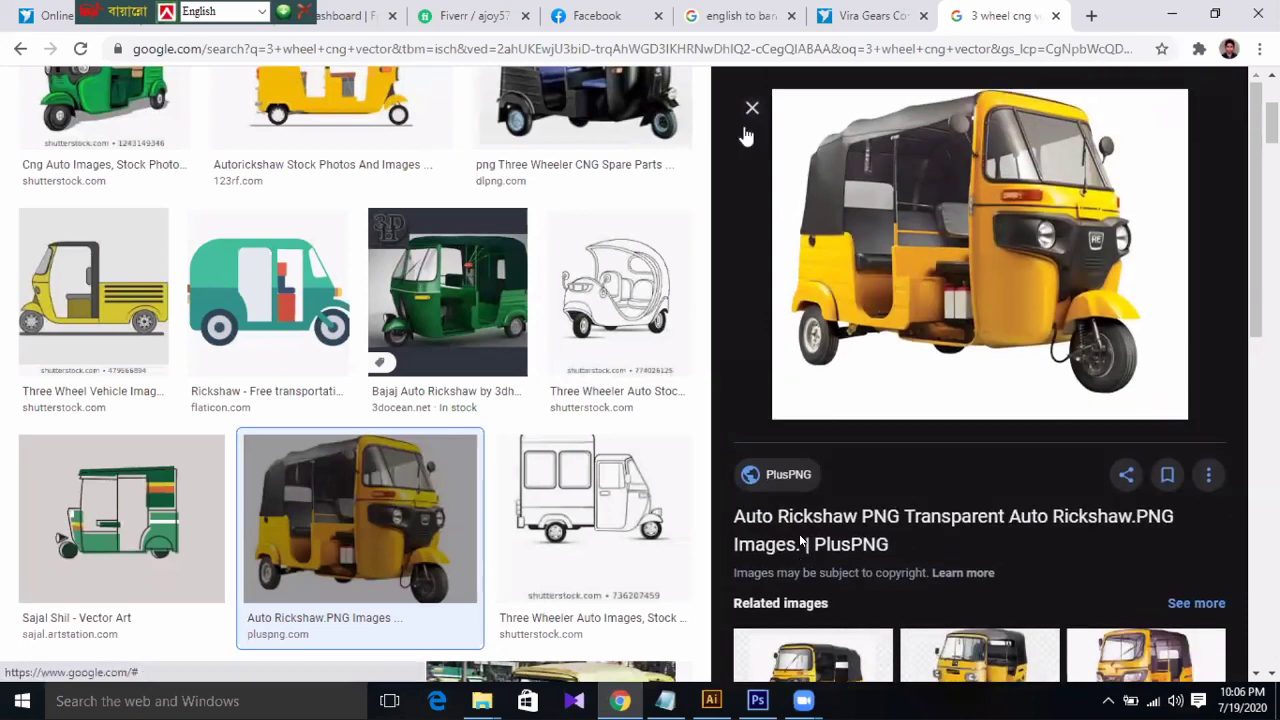
{"action": "left_click", "coordinate": [751, 110]}
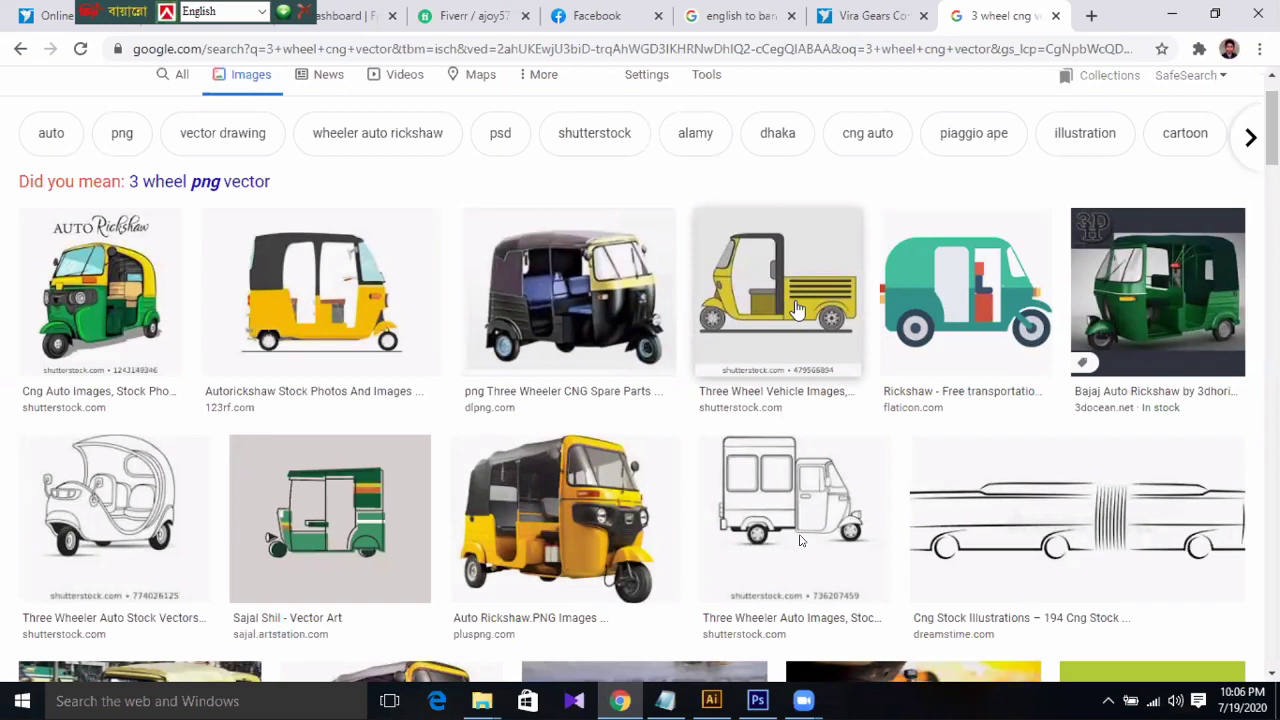
- Preview the green and yellow Shutterstock "Auto Rickshaw" illustration and look over its related images
{"action": "left_click", "coordinate": [50, 265]}
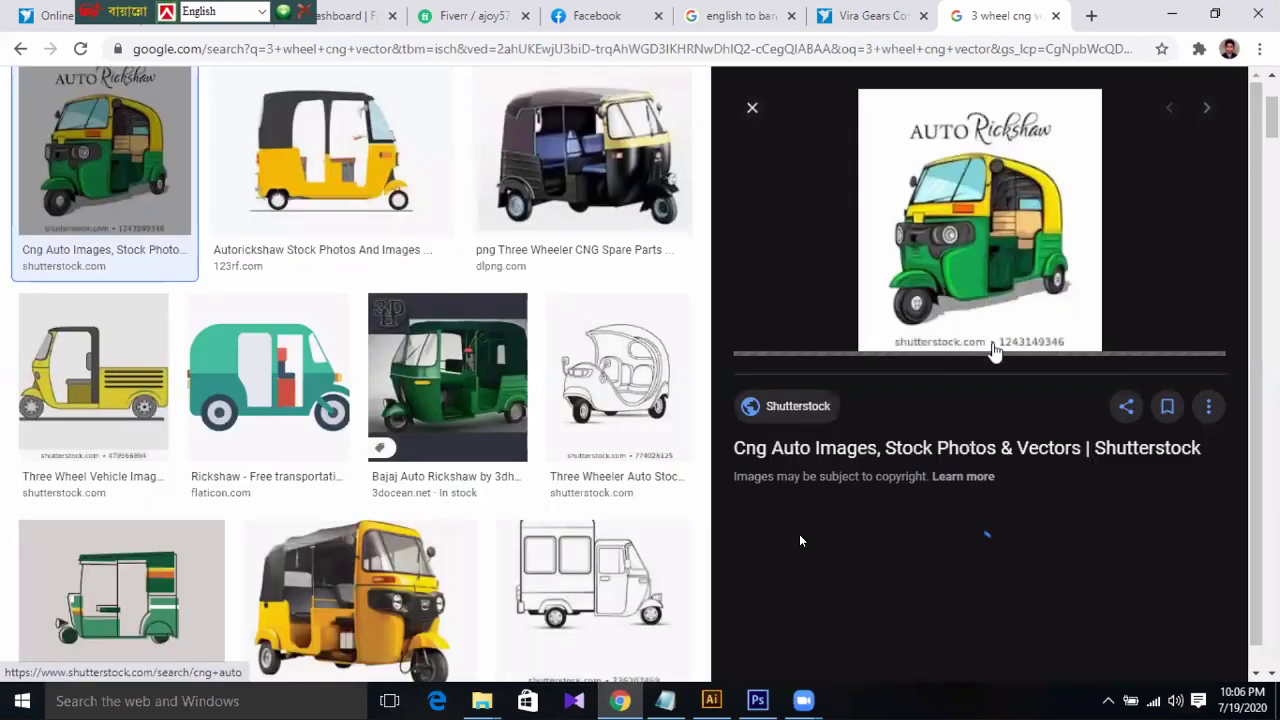
{"action": "scroll", "coordinate": [800, 540], "scroll_direction": "down", "scroll_amount": 2}
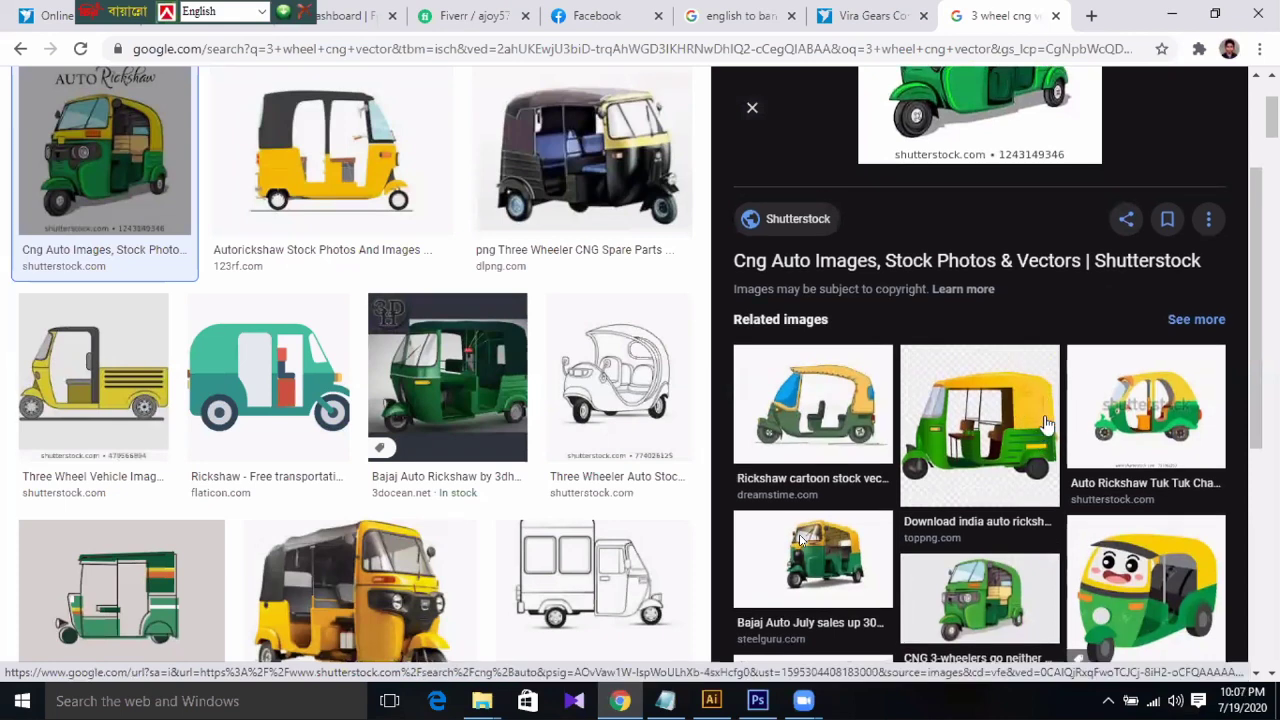
{"action": "scroll", "coordinate": [1020, 425], "scroll_direction": "down", "scroll_amount": 2}
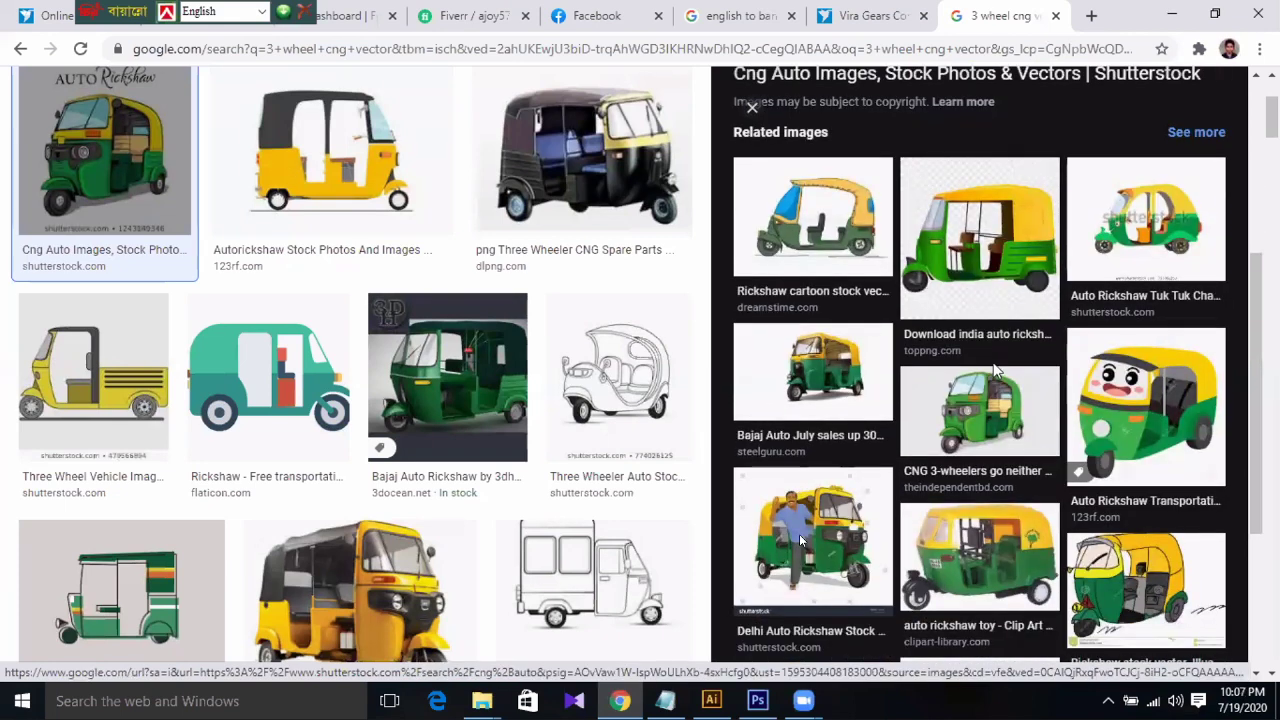
- Preview the related "Delhi Auto Rickshaw Stock Vector" with the waving driver and examine it and its related images
{"action": "scroll", "coordinate": [995, 372], "scroll_direction": "down", "scroll_amount": 1}
{"action": "left_click", "coordinate": [818, 448]}
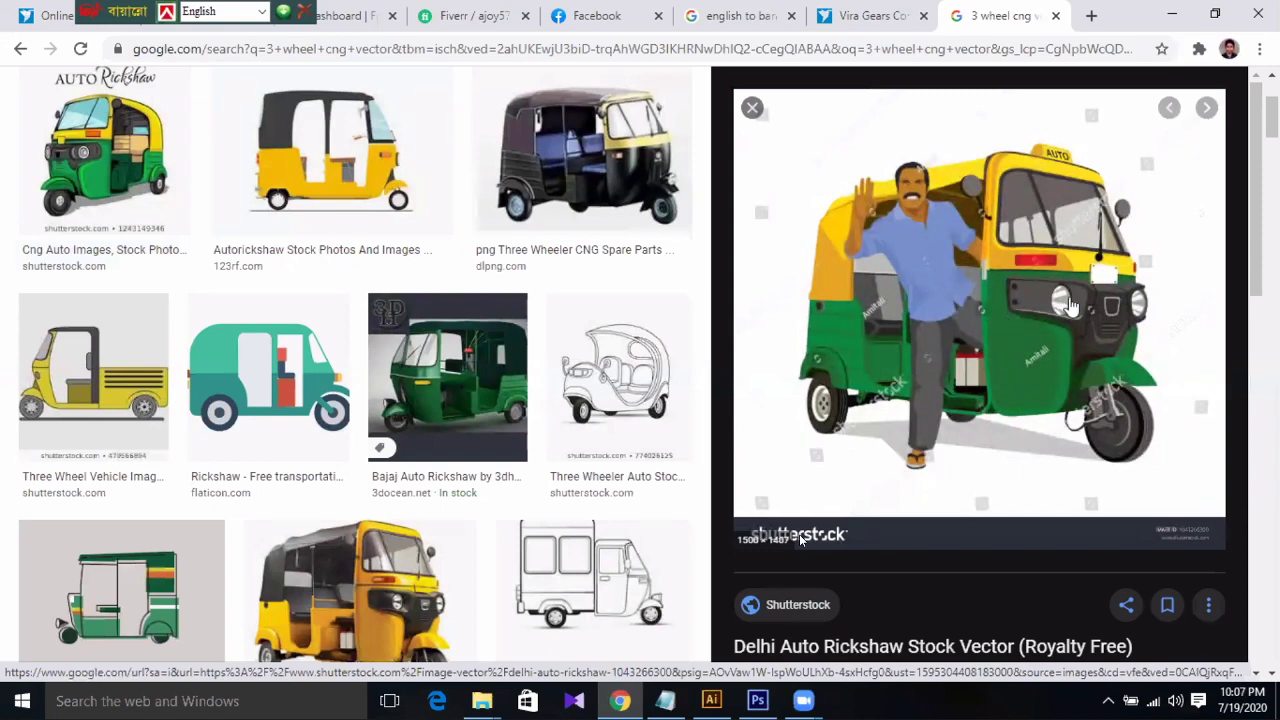
{"action": "scroll", "coordinate": [1005, 291], "scroll_direction": "down", "scroll_amount": 1}
{"action": "scroll", "coordinate": [1005, 291], "scroll_direction": "up", "scroll_amount": 1}
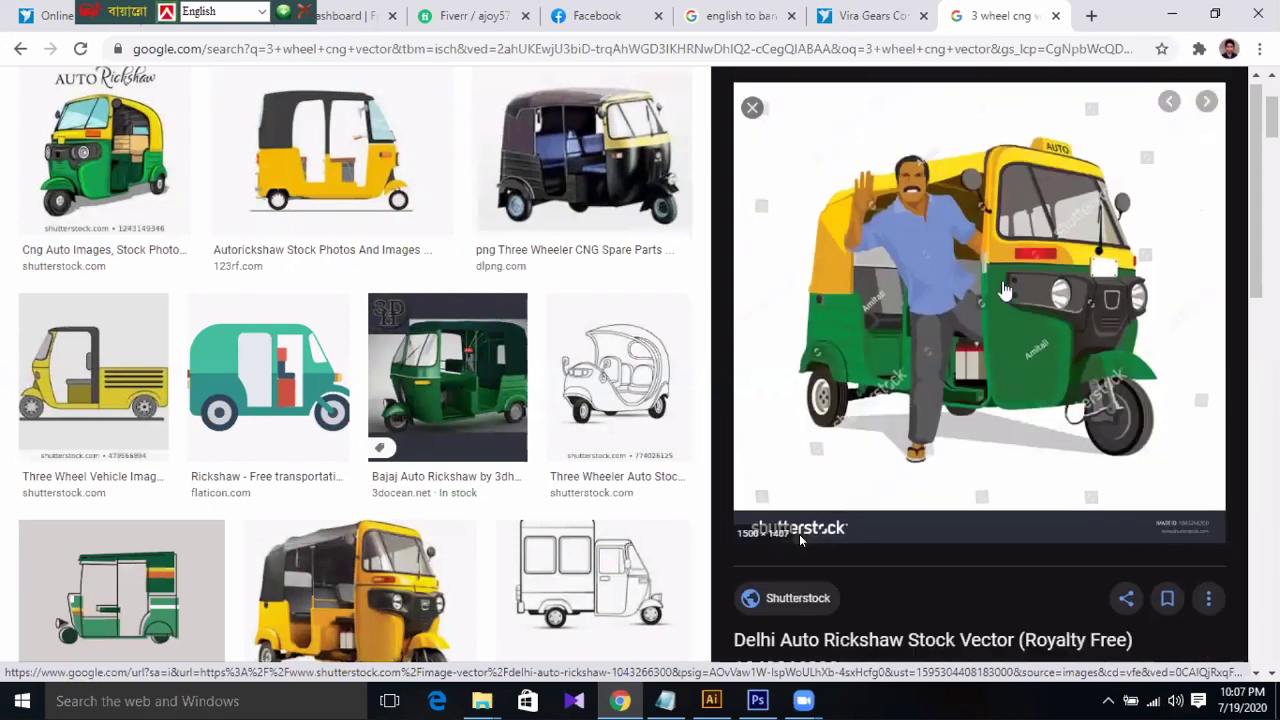
{"action": "scroll", "coordinate": [997, 300], "scroll_direction": "down", "scroll_amount": 1}
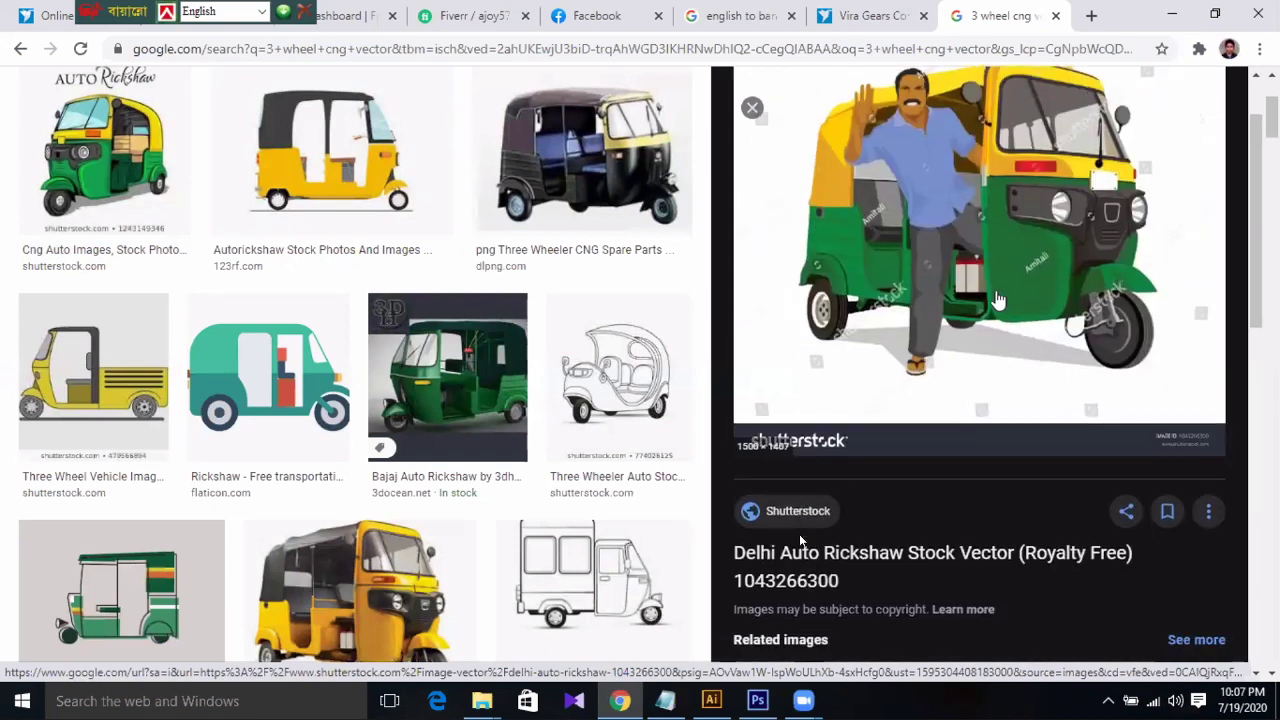
{"action": "scroll", "coordinate": [997, 300], "scroll_direction": "up", "scroll_amount": 1}
{"action": "scroll", "coordinate": [990, 310], "scroll_direction": "down", "scroll_amount": 2}
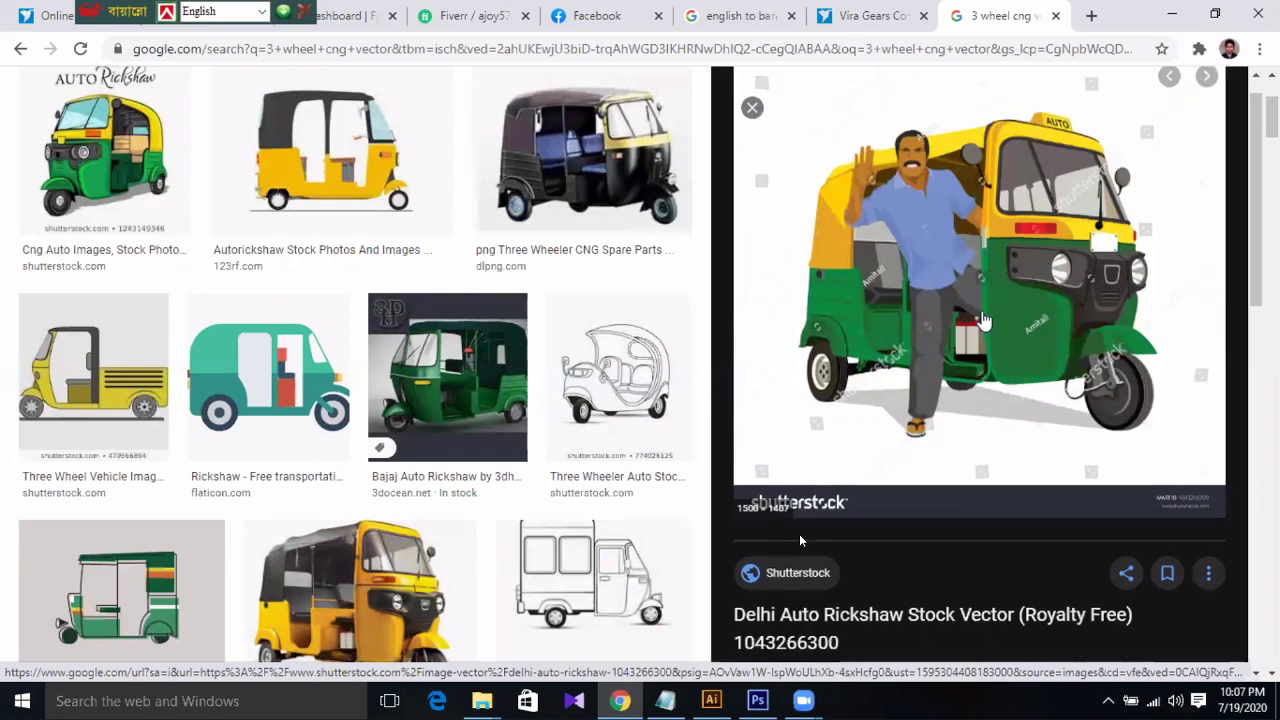
{"action": "scroll", "coordinate": [979, 368], "scroll_direction": "down", "scroll_amount": 4}
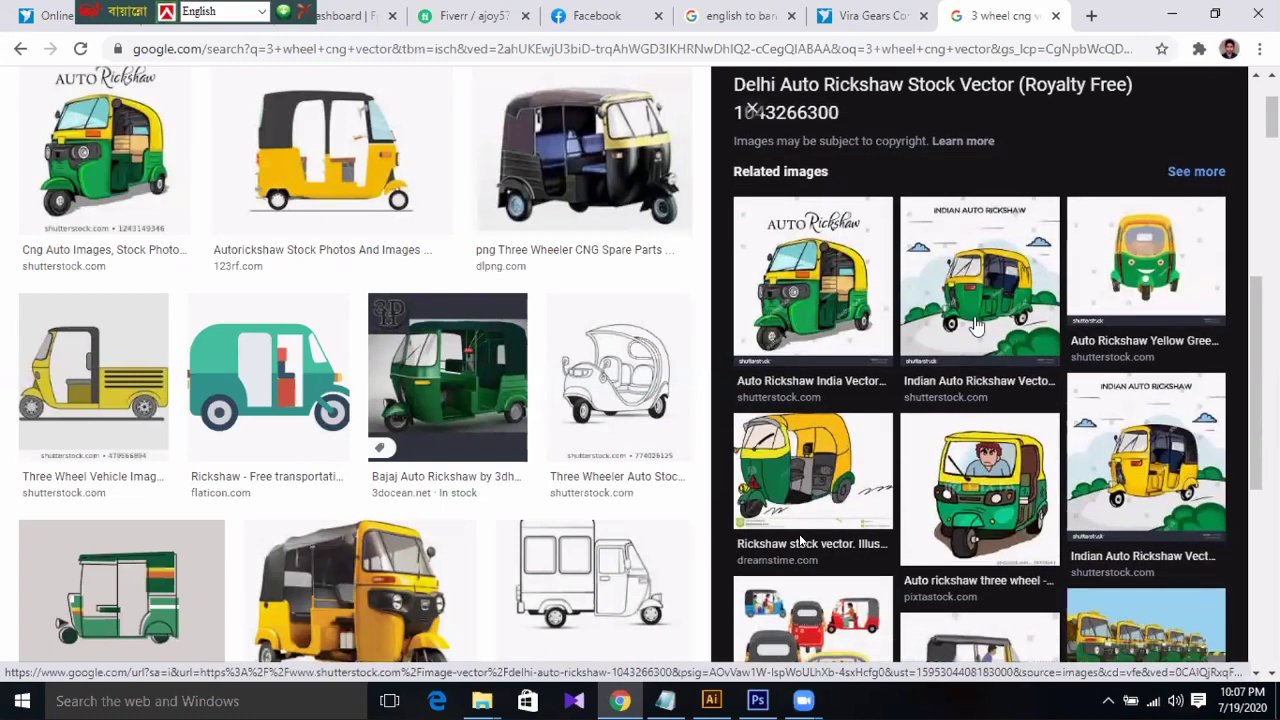
- Switch to Illustrator and examine the hand-drawn logo sketches, especially the three-wheeler sketch lettered "Geared for success"
{"action": "key", "text": "alt+Tab"}
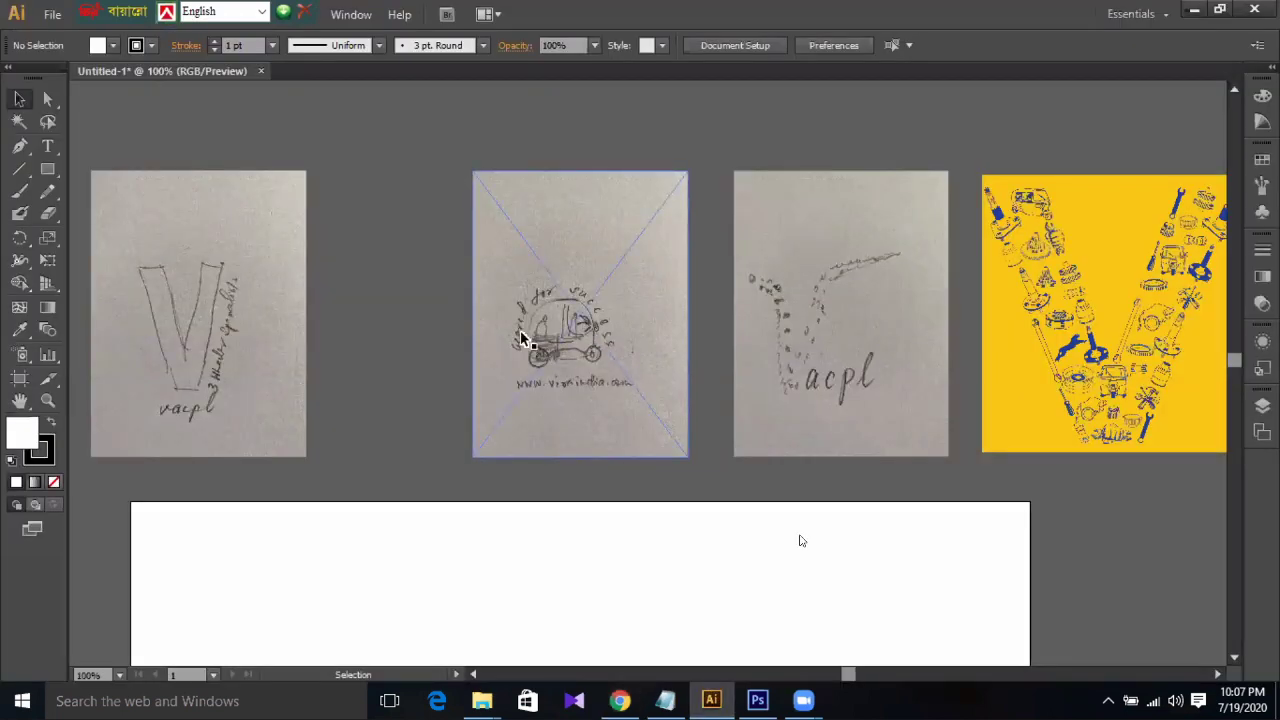
{"action": "key", "text": "ctrl"}
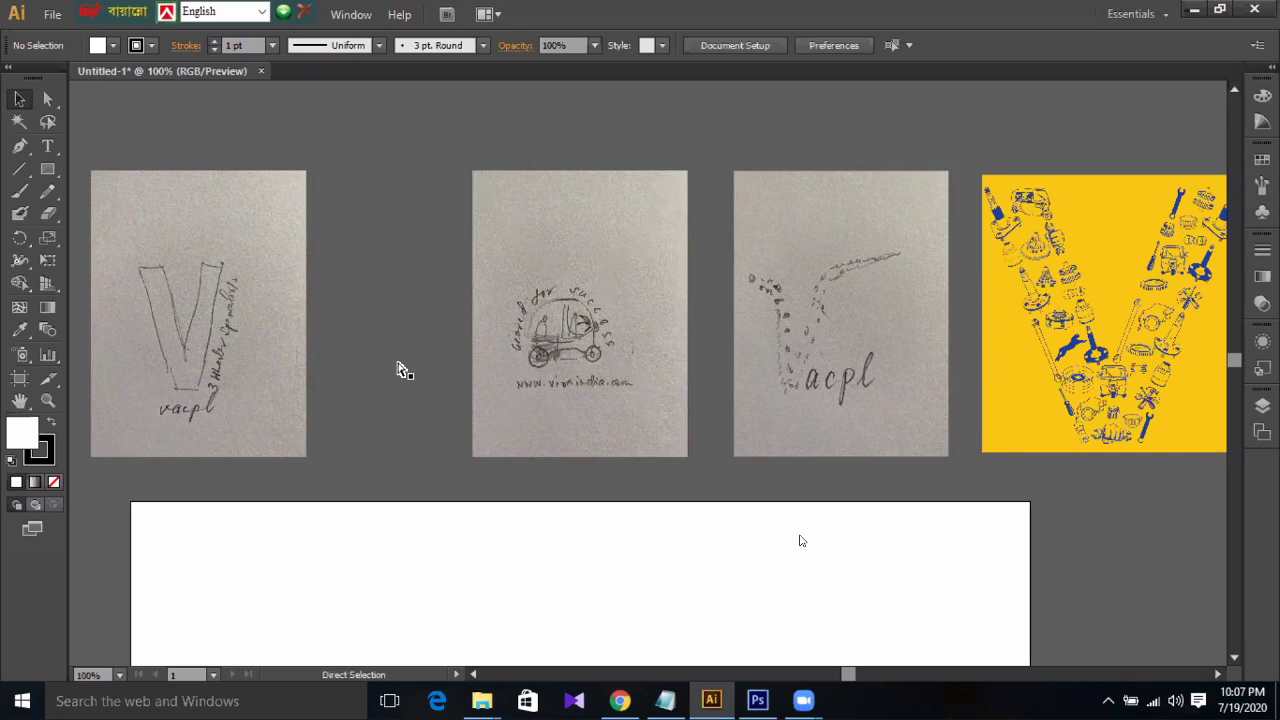
{"action": "key", "text": "ctrl+plus"}
{"action": "key", "text": "ctrl+plus"}
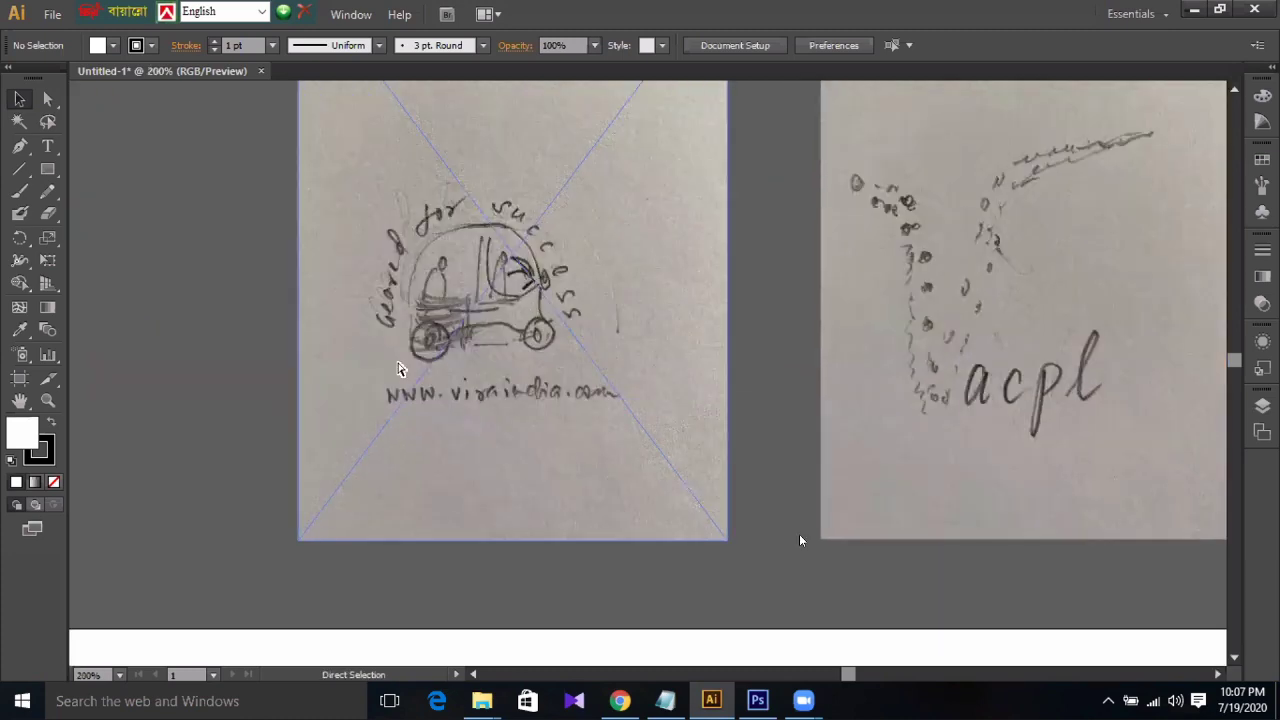
{"action": "key", "text": "ctrl+minus"}
{"action": "key", "text": "ctrl+minus"}
{"action": "key", "text": "ctrl+minus"}
{"action": "key", "text": "ctrl+minus"}
{"action": "key", "text": "ctrl+plus"}
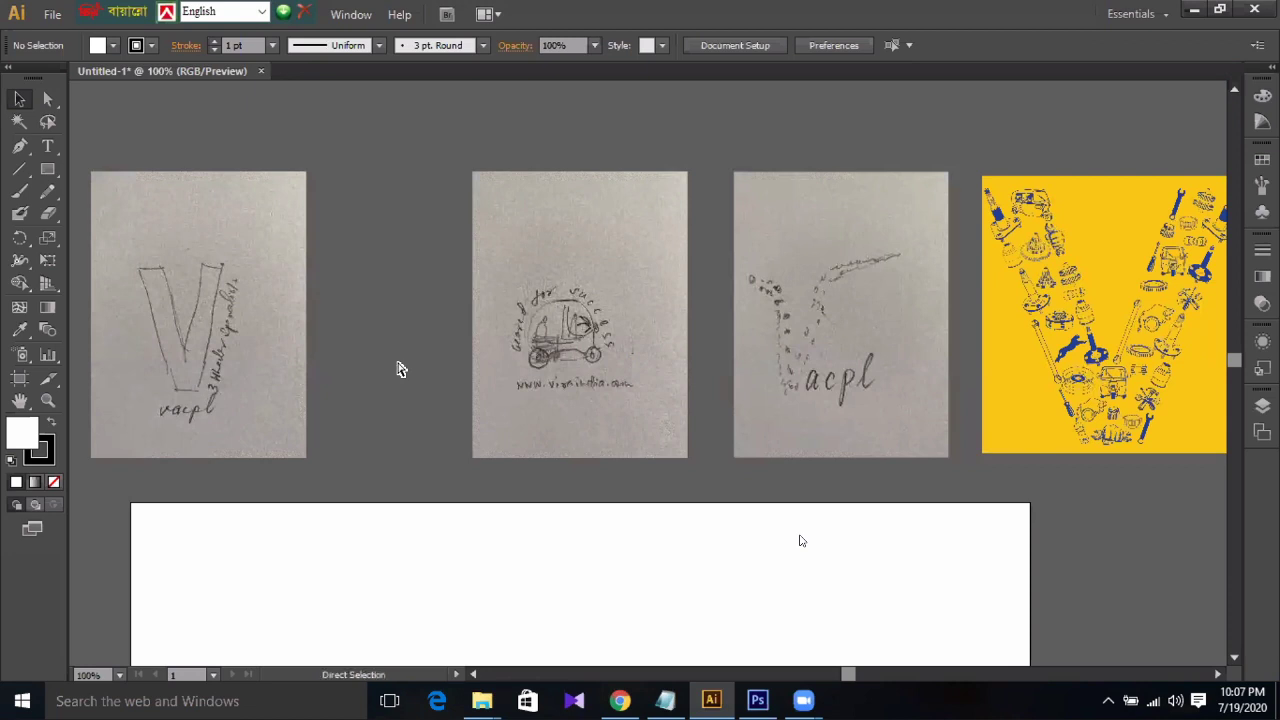
{"action": "key", "text": "ctrl+minus"}
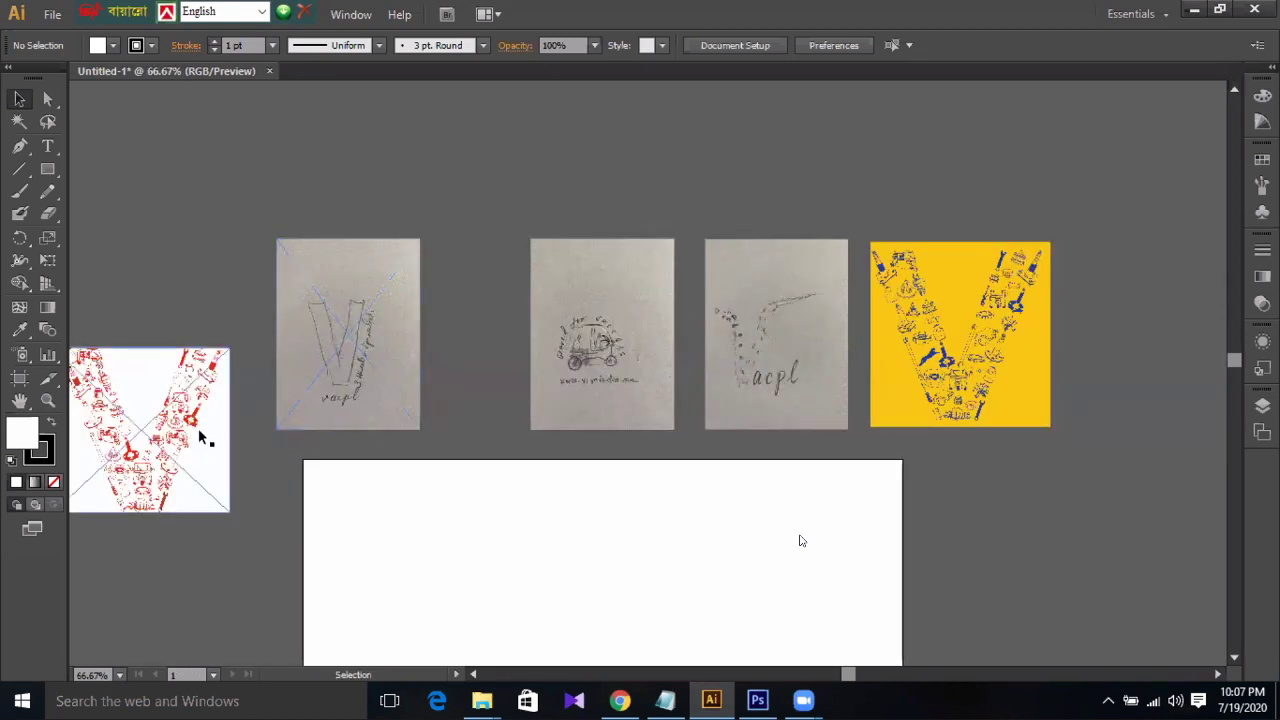
- Move the linked red V logo image slightly upward beside the pencil sketches and leave it deselected
{"action": "scroll", "coordinate": [343, 531], "scroll_direction": "left", "scroll_amount": 2}
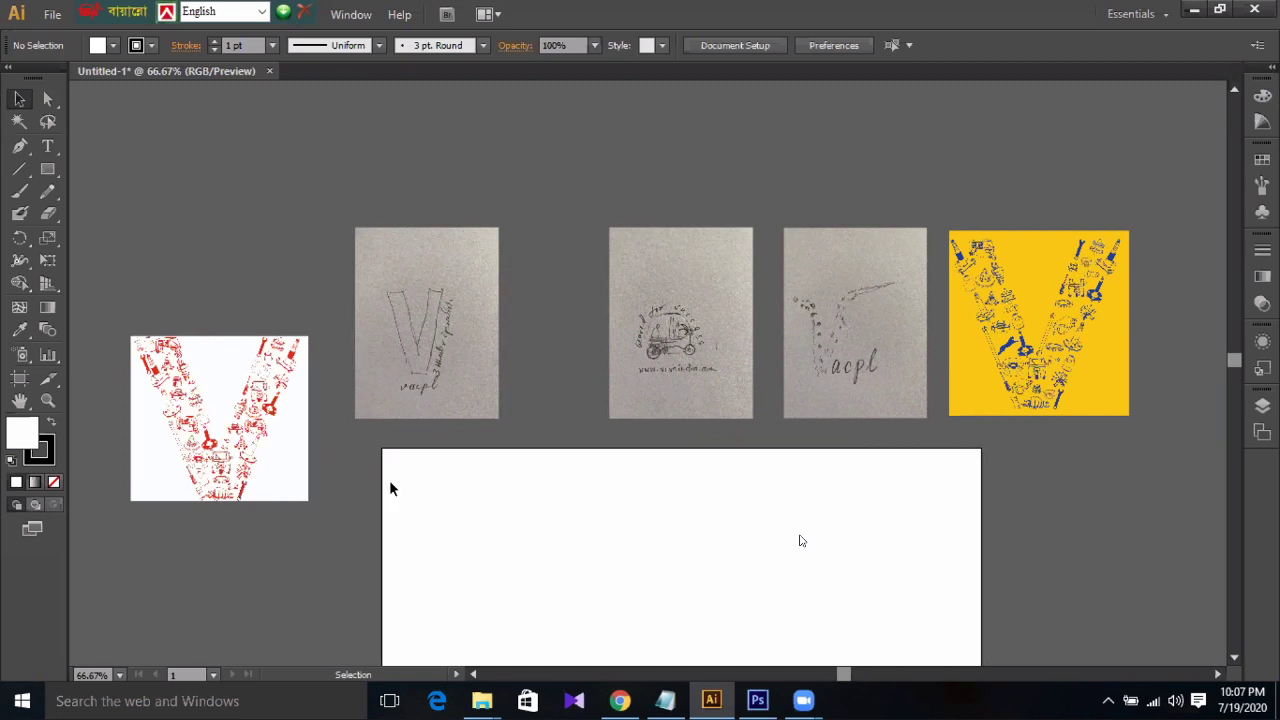
{"action": "left_click", "coordinate": [245, 441]}
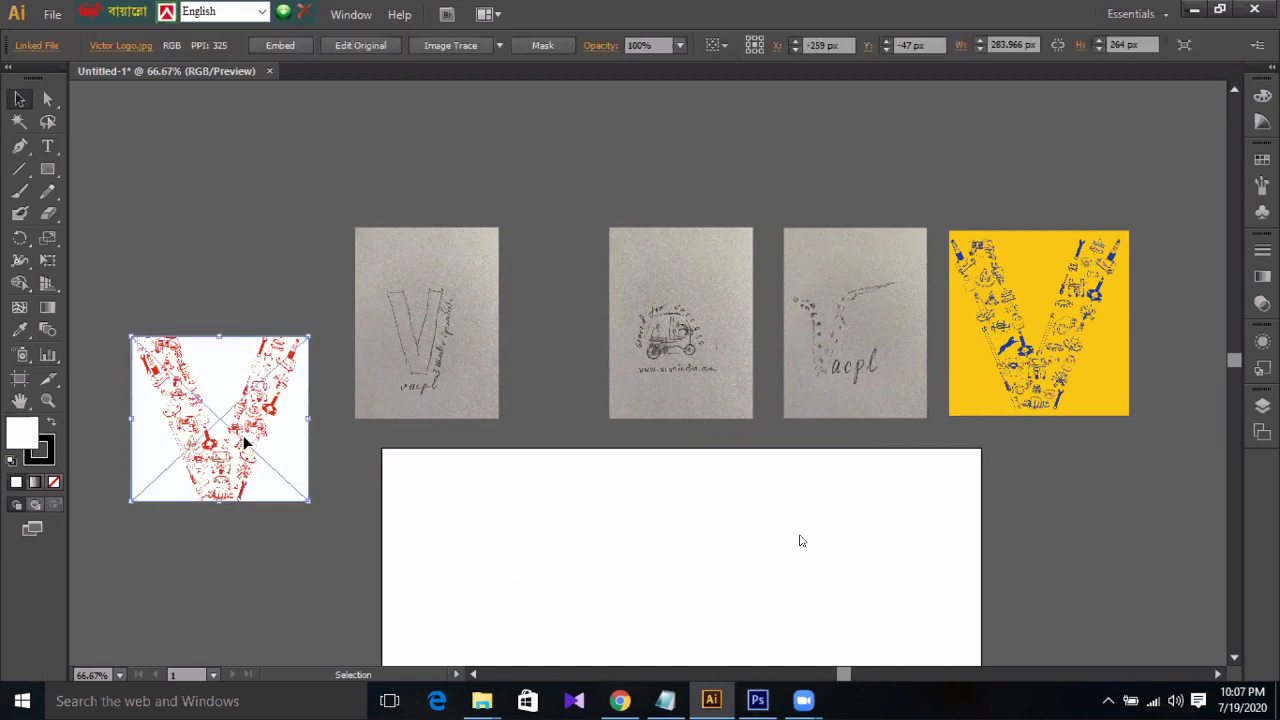
{"action": "left_click", "coordinate": [502, 531]}
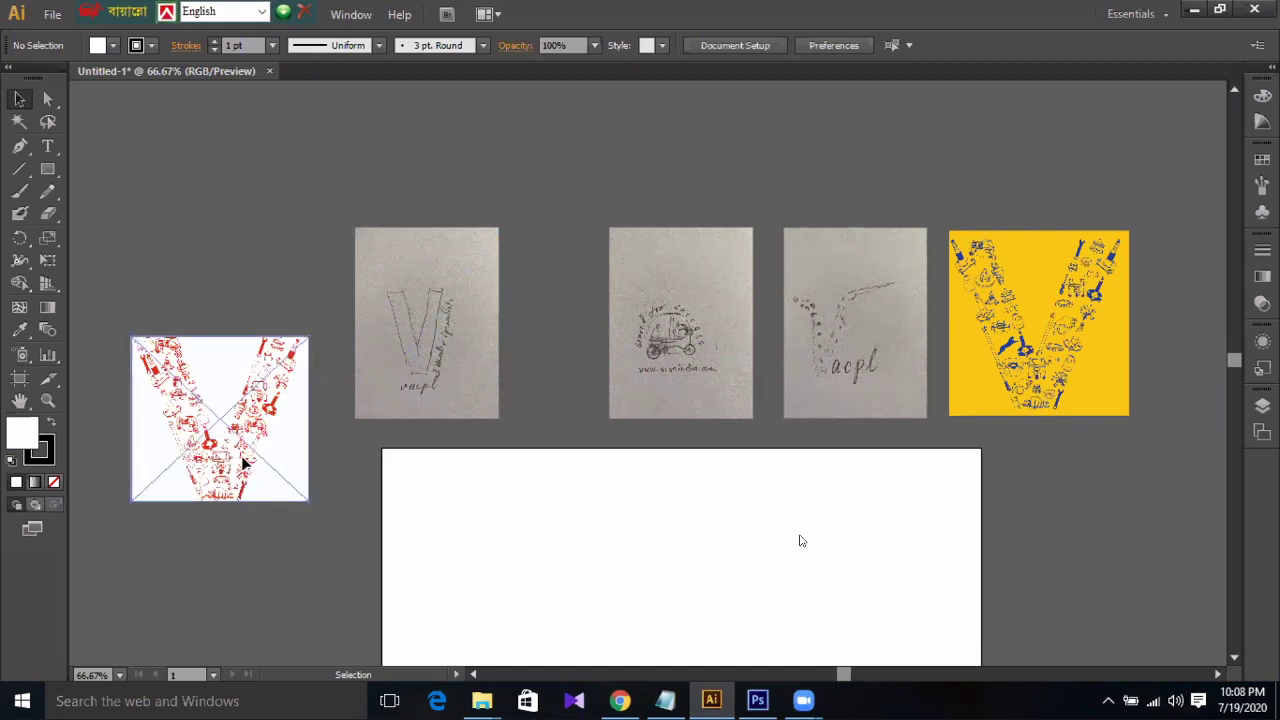
{"action": "left_click_drag", "start_coordinate": [242, 462], "coordinate": [243, 441]}
{"action": "left_click", "coordinate": [238, 514]}
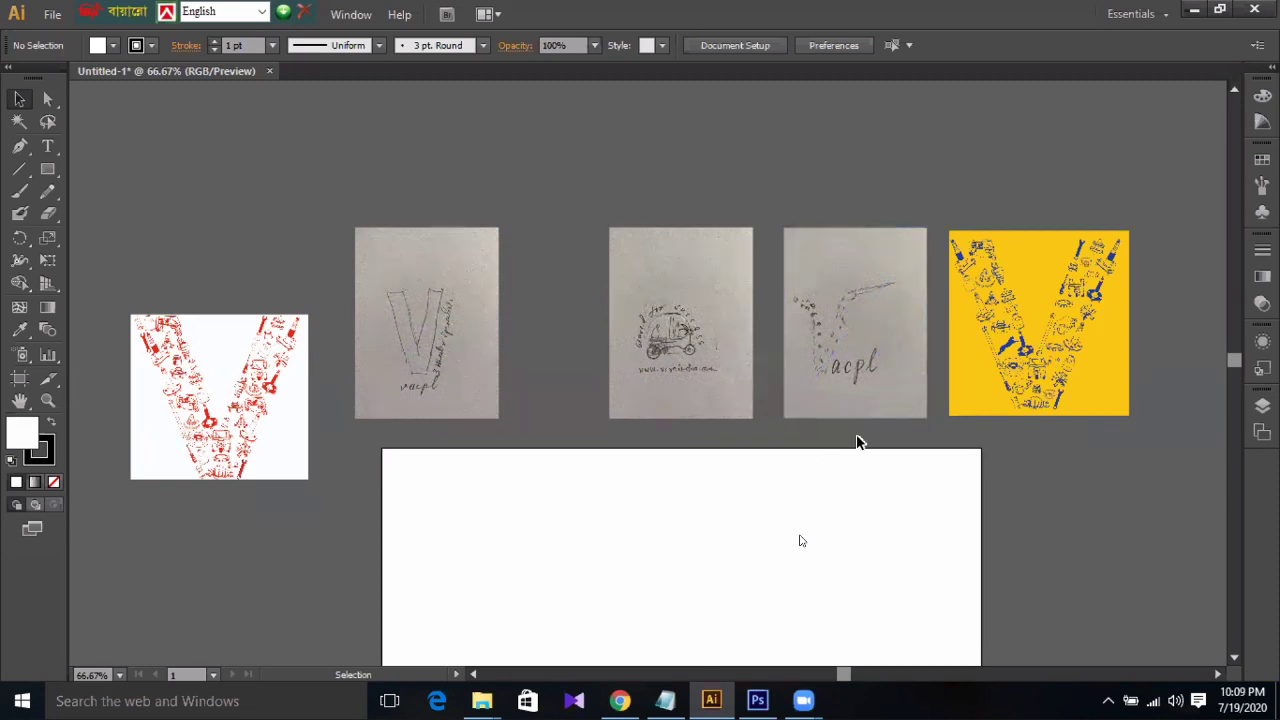
{"action": "key", "text": "ctrl+plus"}
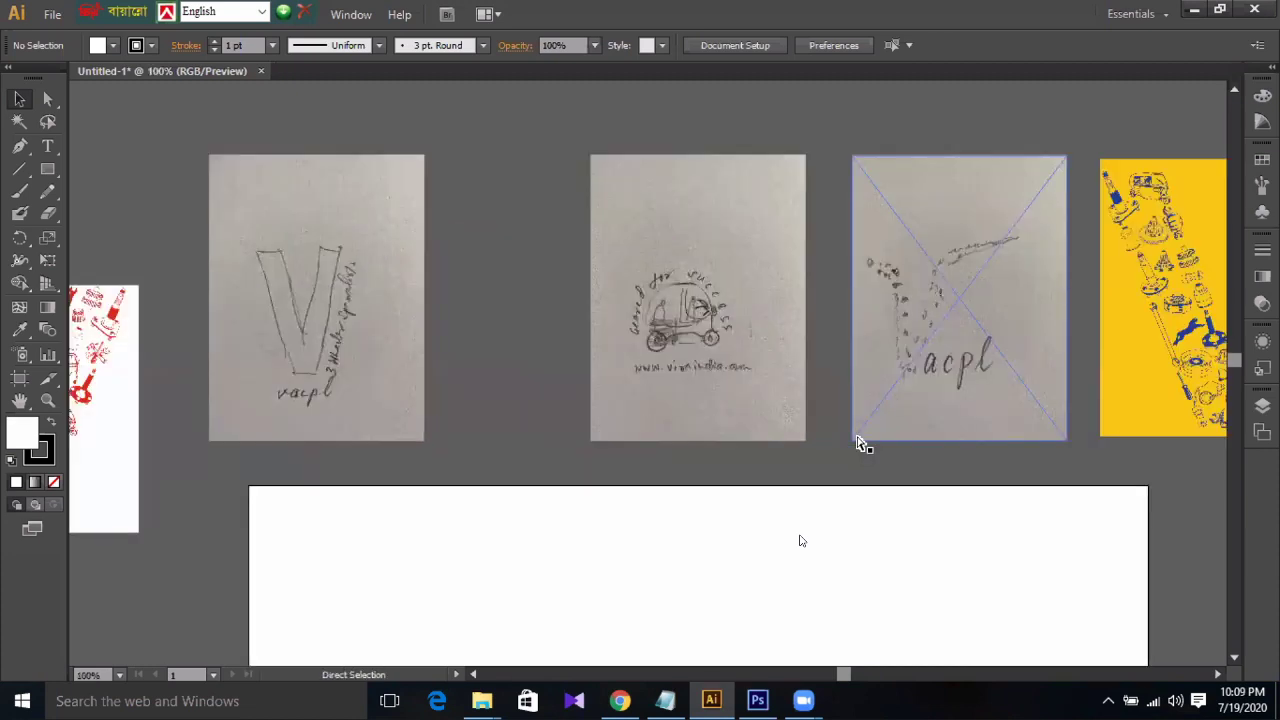
{"action": "key", "text": "ctrl+plus"}
{"action": "key", "text": "ctrl+minus"}
{"action": "key", "text": "ctrl+minus"}
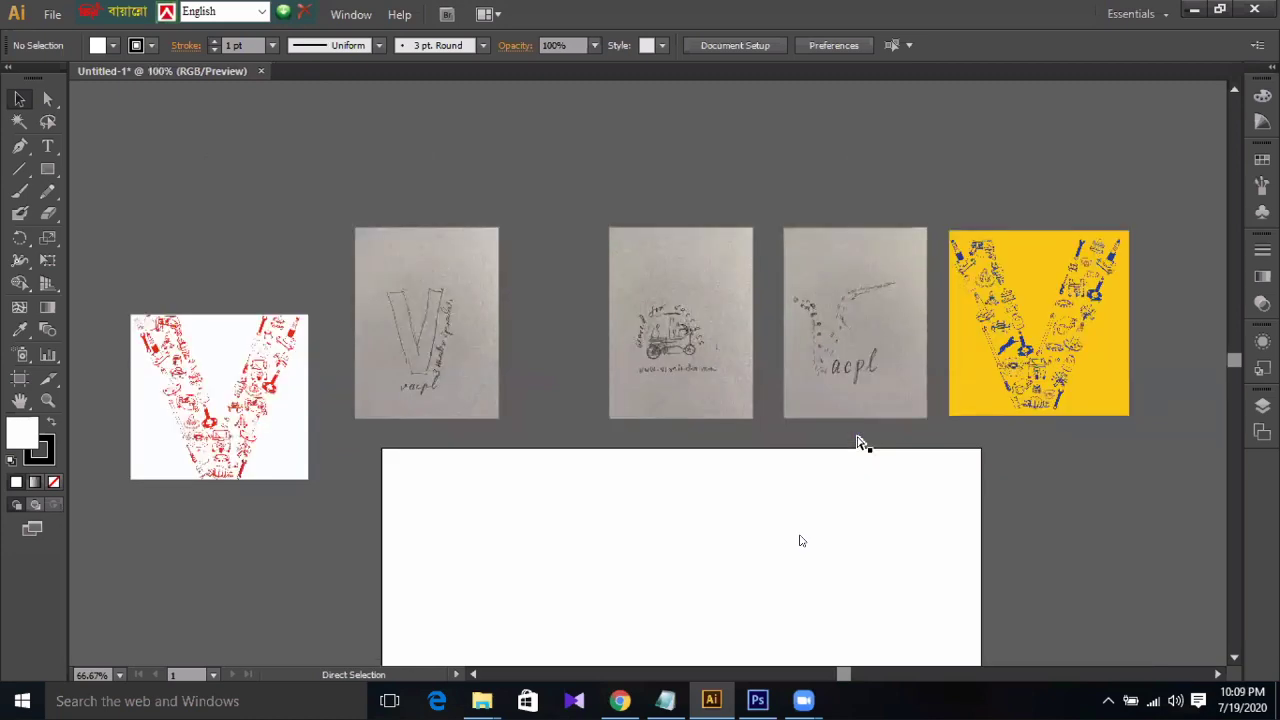
{"action": "key", "text": "ctrl+plus"}
{"action": "key", "text": "ctrl+plus"}
{"action": "key", "text": "ctrl+minus"}
{"action": "key", "text": "ctrl+minus"}
{"action": "key", "text": "ctrl+minus"}
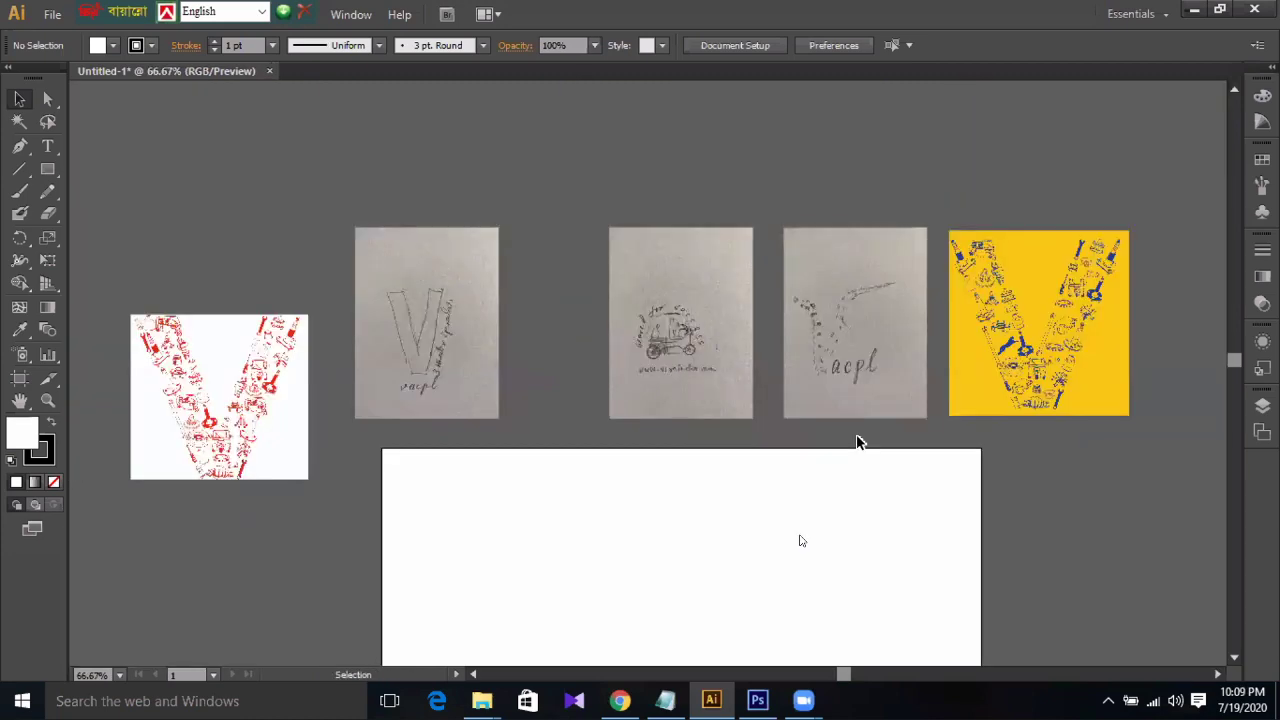
- Examine the three-wheeler sketch lettered "Geared for success", the dotted V sketch and the blue V logo on yellow at 100% zoom
{"action": "key", "text": "ctrl+plus"}
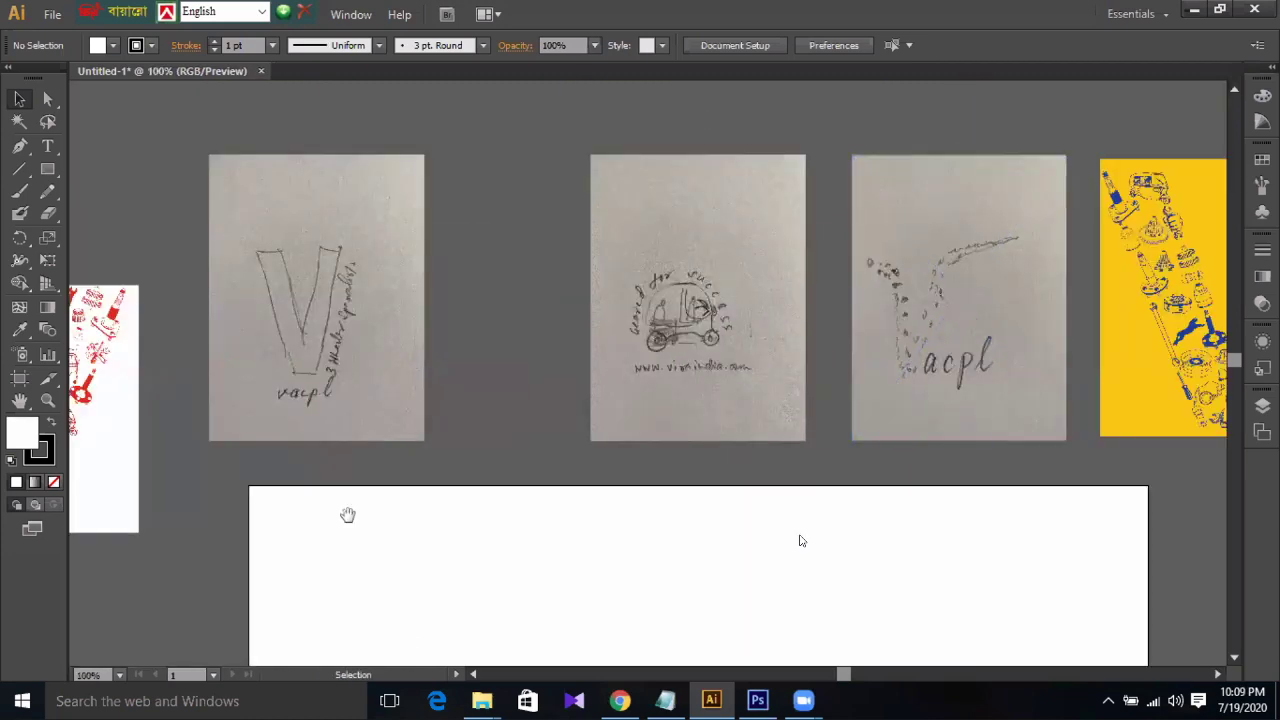
{"action": "left_click_drag", "start_coordinate": [600, 461], "coordinate": [395, 305]}
{"action": "scroll", "coordinate": [508, 277], "scroll_direction": "up", "scroll_amount": 3}
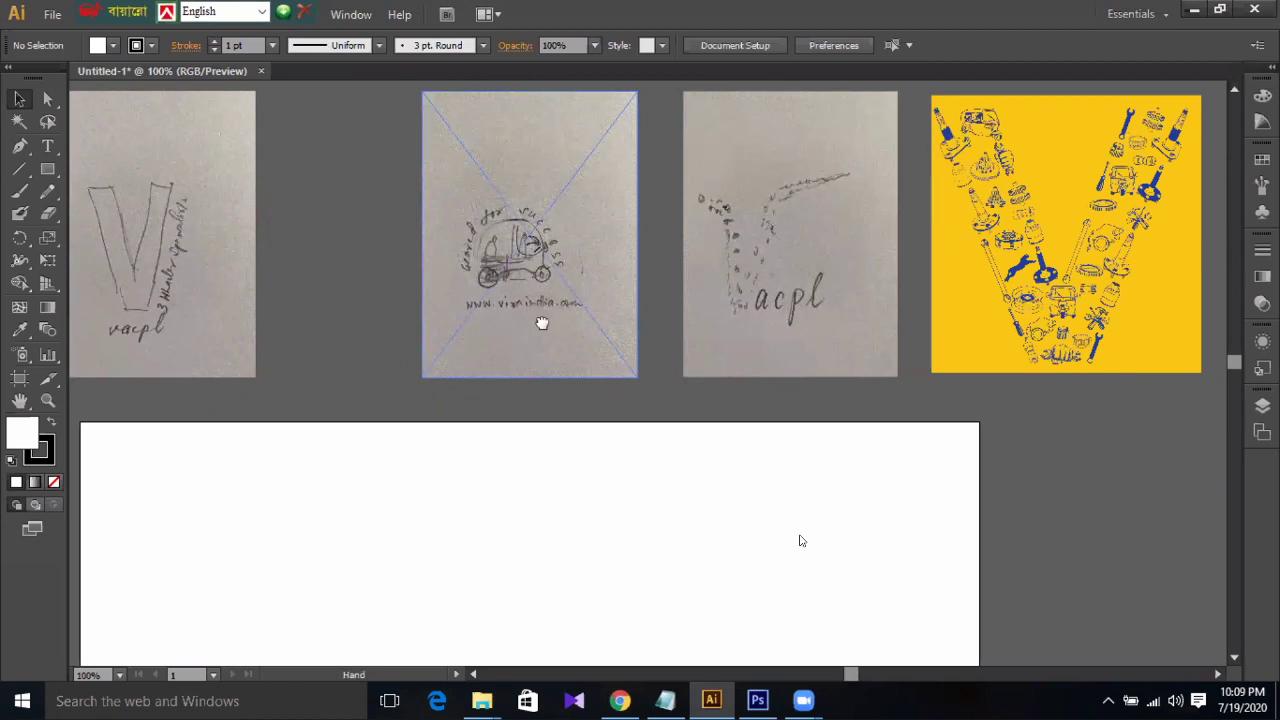
{"action": "scroll", "coordinate": [372, 340], "scroll_direction": "up", "scroll_amount": 1}
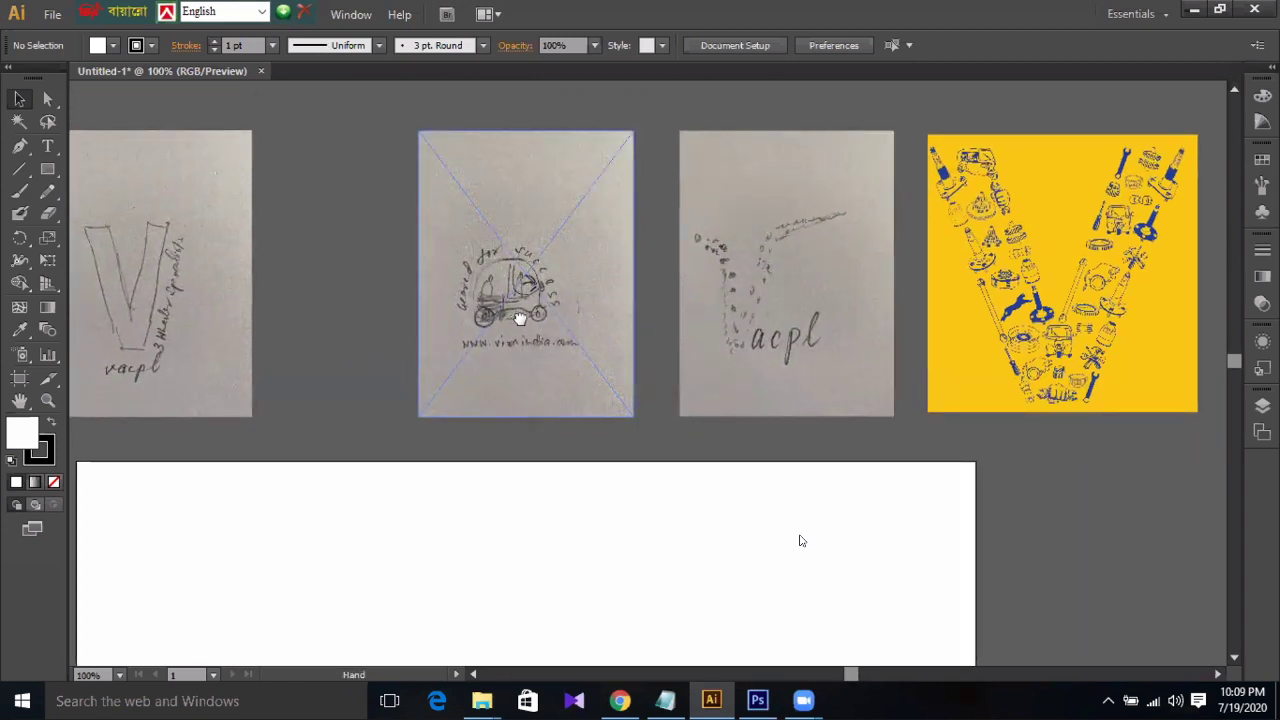
{"action": "left_click_drag", "start_coordinate": [499, 305], "coordinate": [465, 316]}
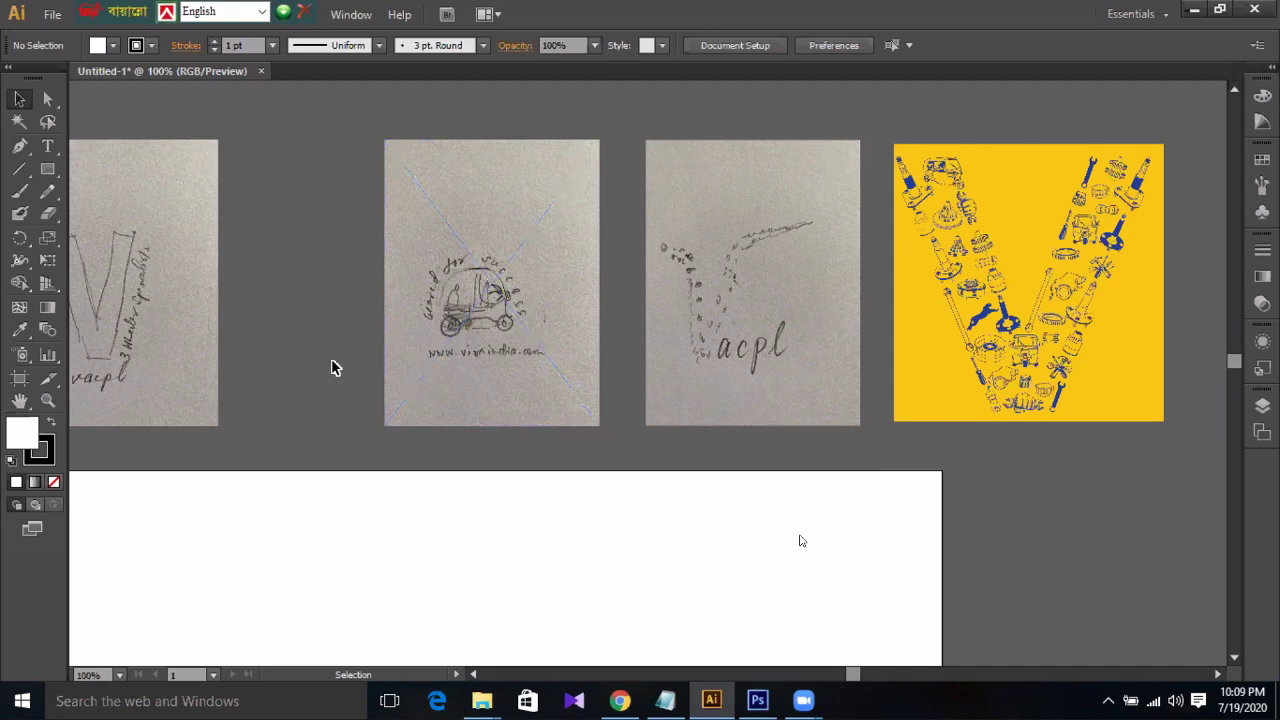
- Examine the red V logo made of auto parts alongside the pencil V sketch with the "3 wheeler specialists" lettering
{"action": "key", "text": "space"}
{"action": "left_click_drag", "start_coordinate": [320, 370], "coordinate": [663, 340]}
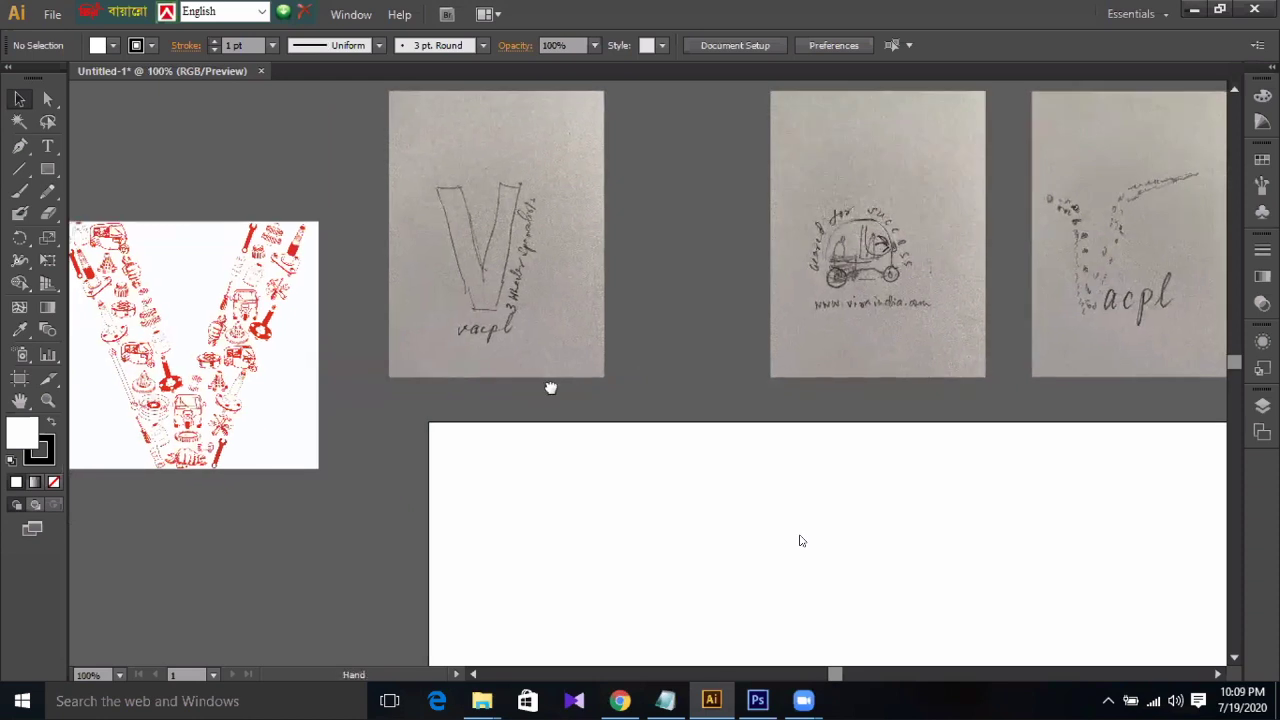
{"action": "left_click_drag", "start_coordinate": [551, 386], "coordinate": [632, 364]}
{"action": "left_click", "coordinate": [396, 316]}
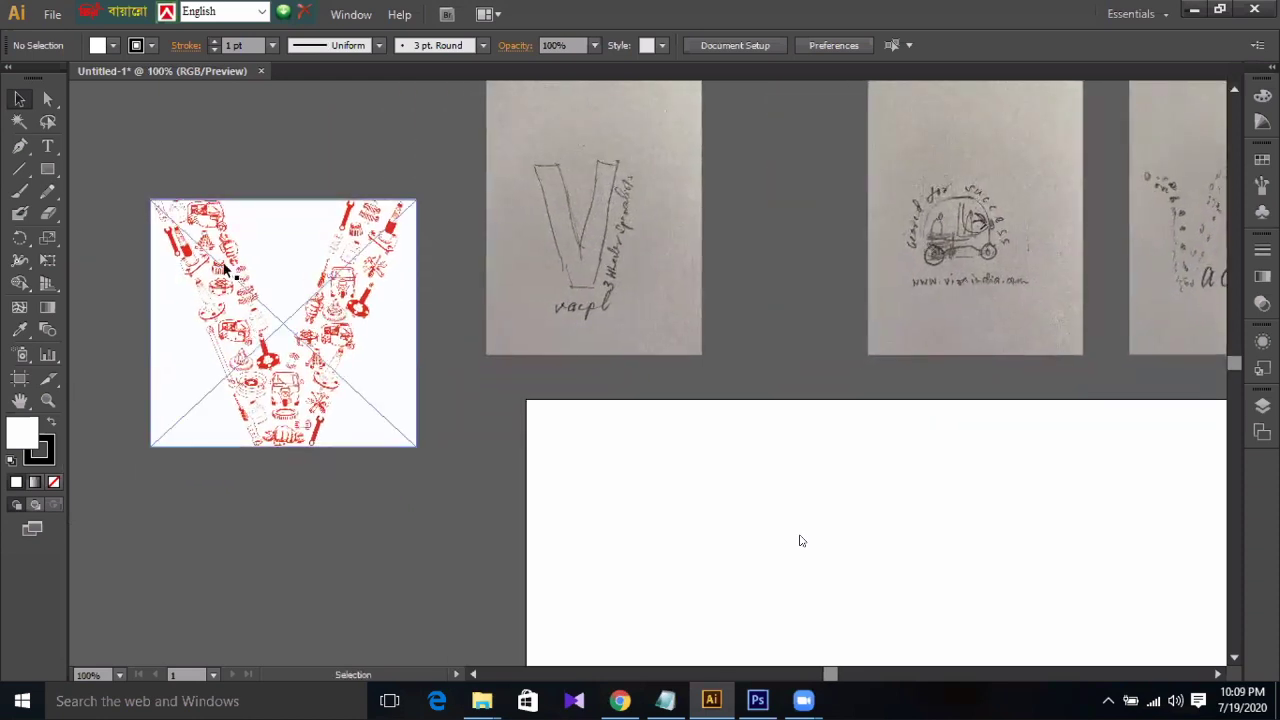
{"action": "left_click", "coordinate": [417, 366]}
{"action": "left_click_drag", "start_coordinate": [551, 363], "coordinate": [349, 337]}
{"action": "left_click", "coordinate": [276, 292]}
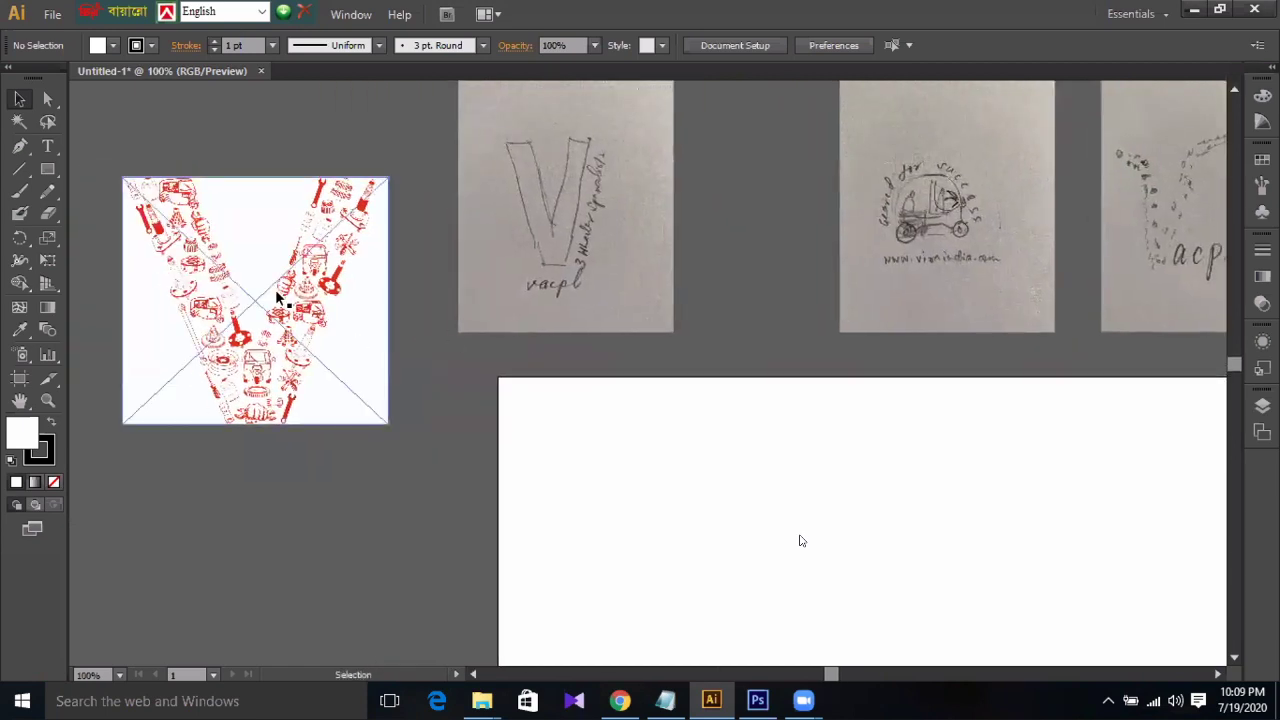
{"action": "left_click", "coordinate": [440, 362]}
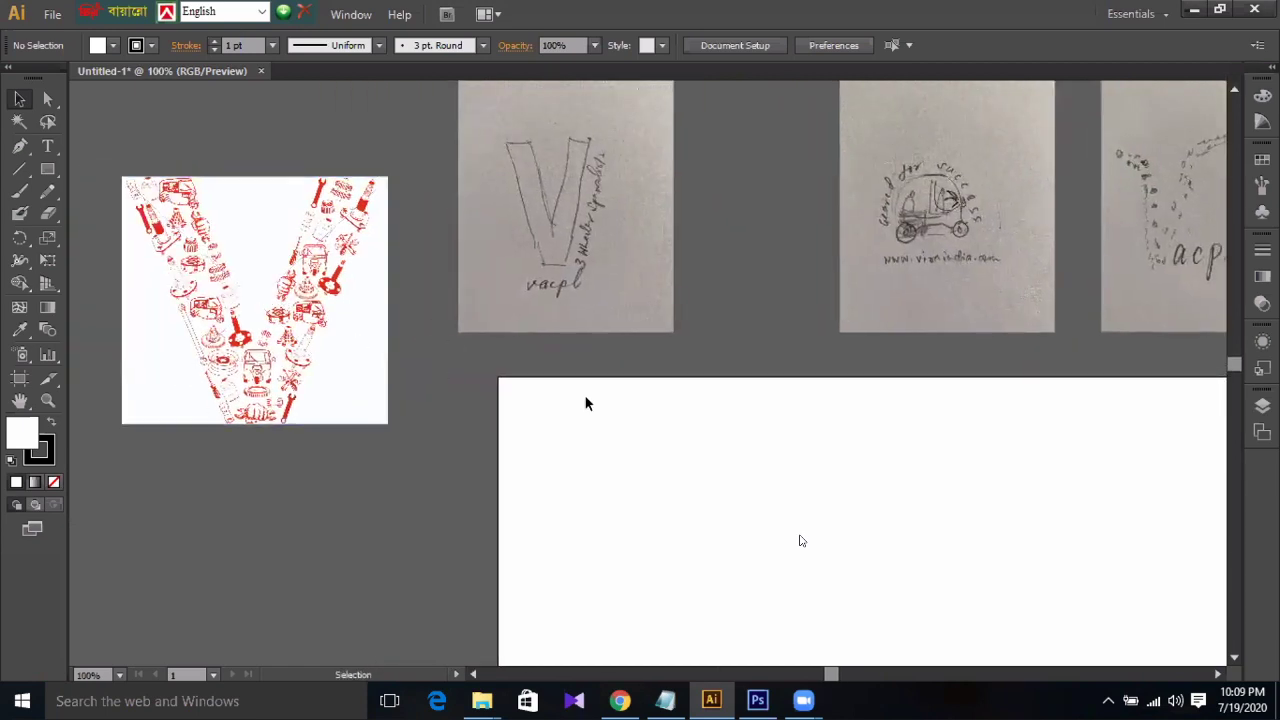
{"action": "left_click_drag", "start_coordinate": [837, 363], "coordinate": [770, 405]}
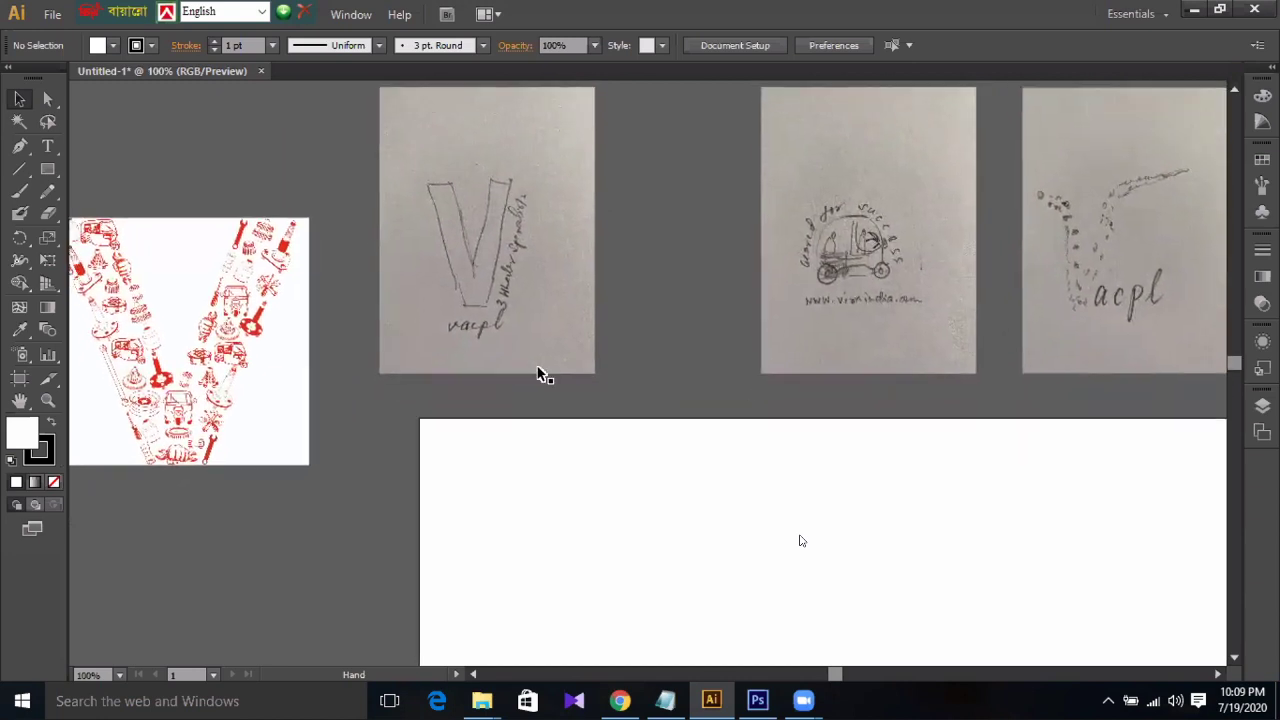
{"action": "left_click_drag", "start_coordinate": [461, 319], "coordinate": [552, 317]}
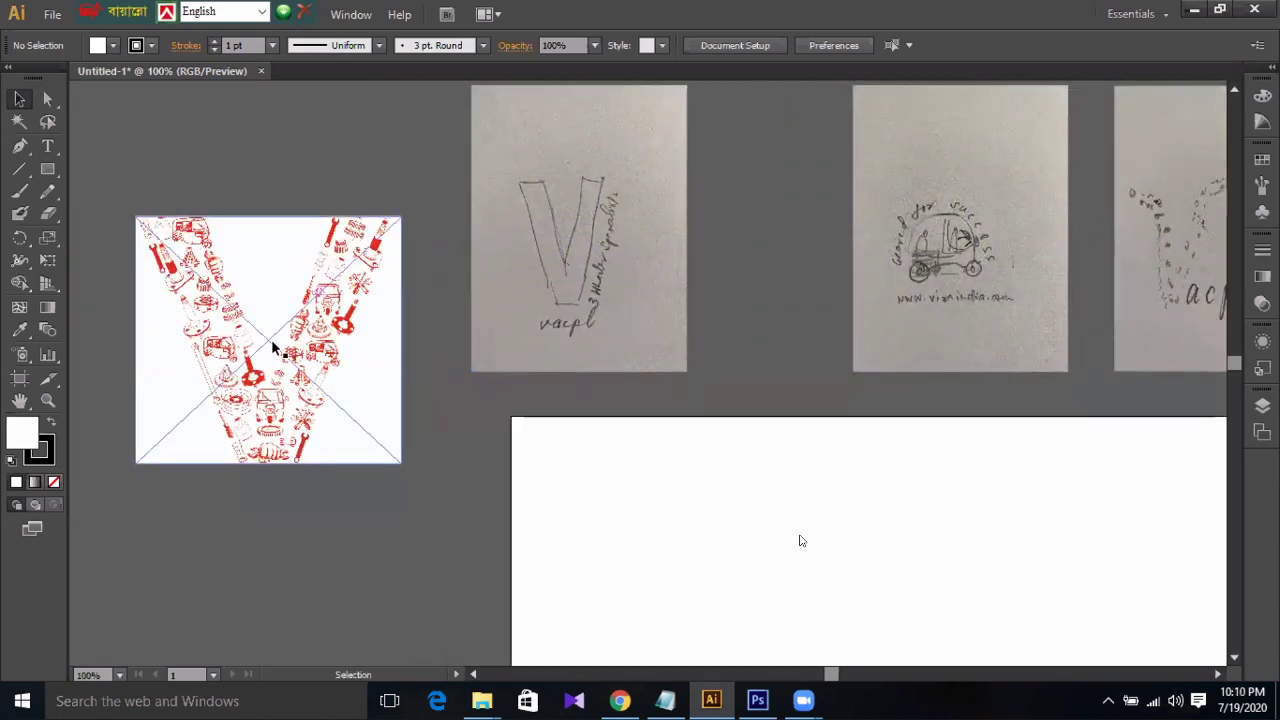
{"action": "left_click_drag", "start_coordinate": [274, 356], "coordinate": [298, 334]}
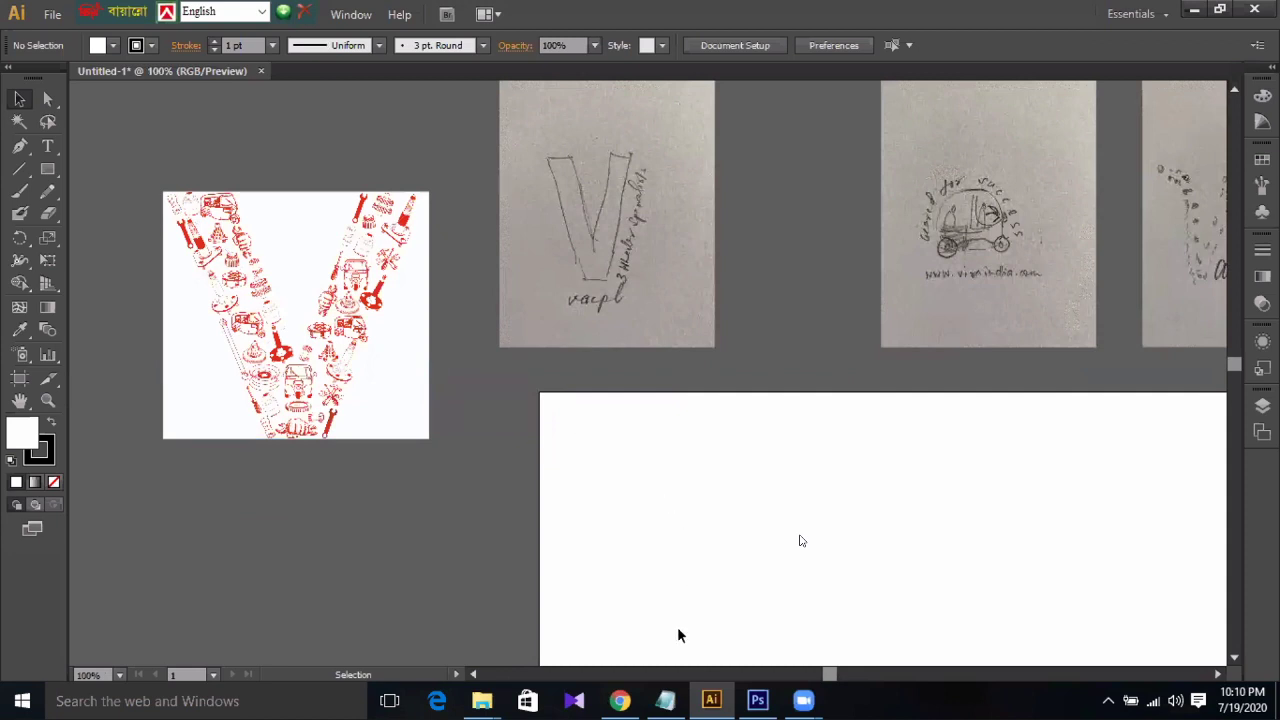
- Leave the full-screen view of the participant's shared screen and share the entire own screen in the Zoom meeting
{"action": "mouse_move", "coordinate": [620, 705]}
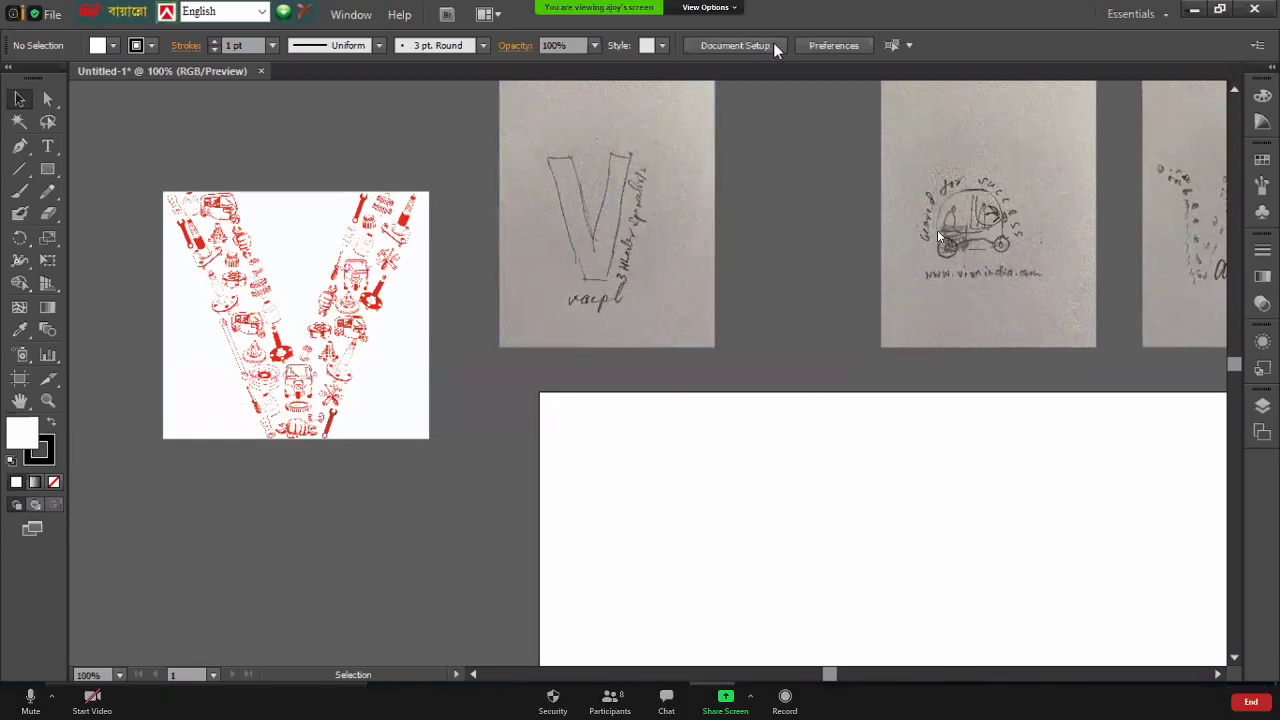
{"action": "key", "text": "Escape"}
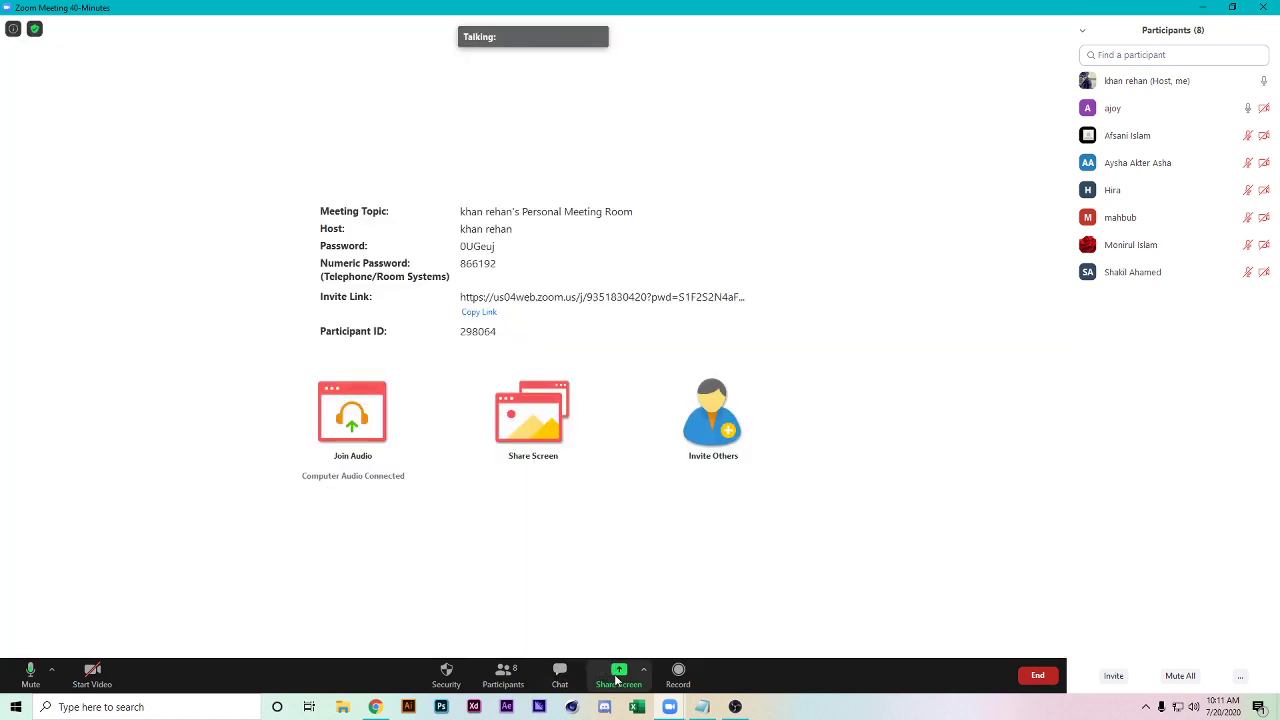
{"action": "left_click", "coordinate": [619, 675]}
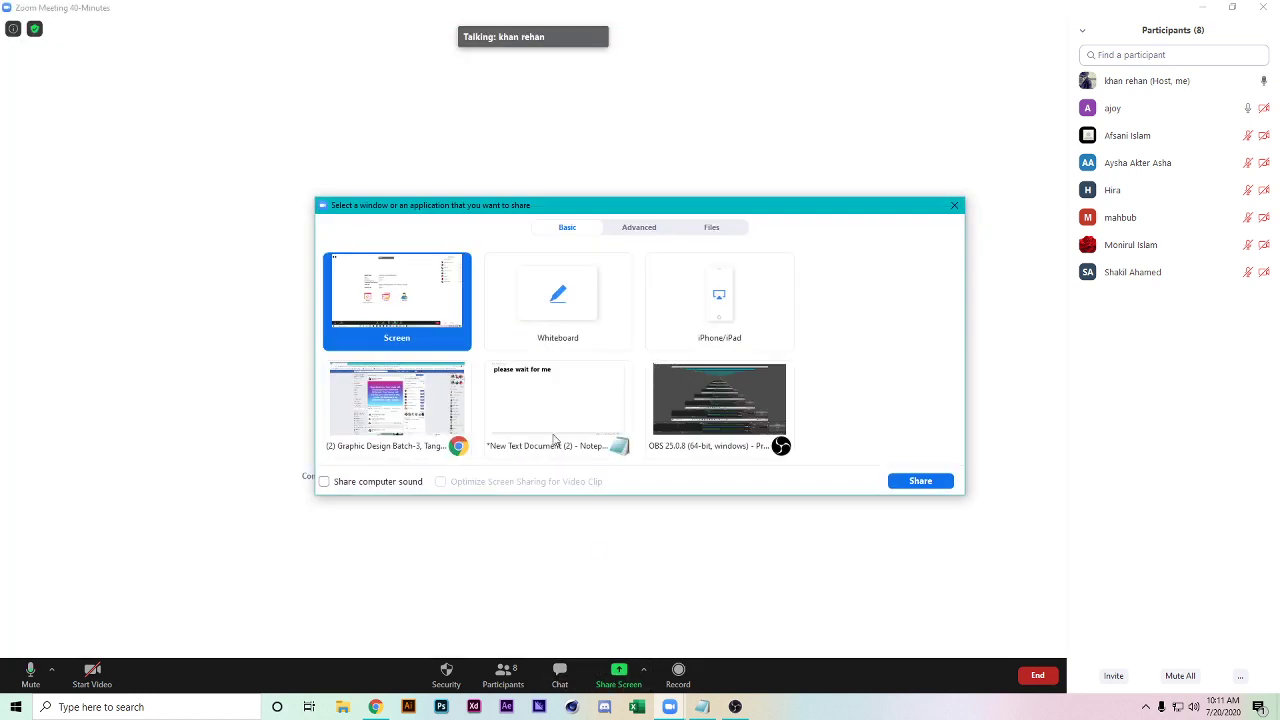
{"action": "double_click", "coordinate": [372, 268]}
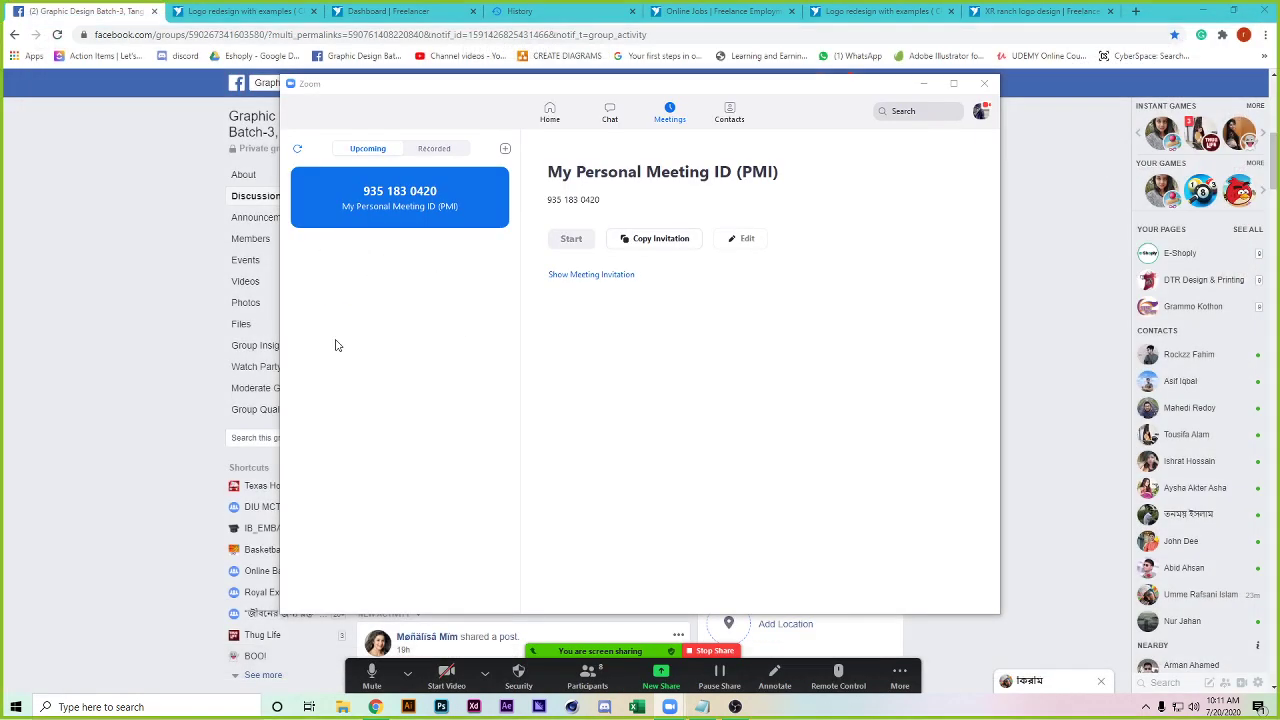
- Load Behance in the browser tab holding the XR ranch logo project and go to the account's own profile page
{"action": "left_click", "coordinate": [1077, 9]}
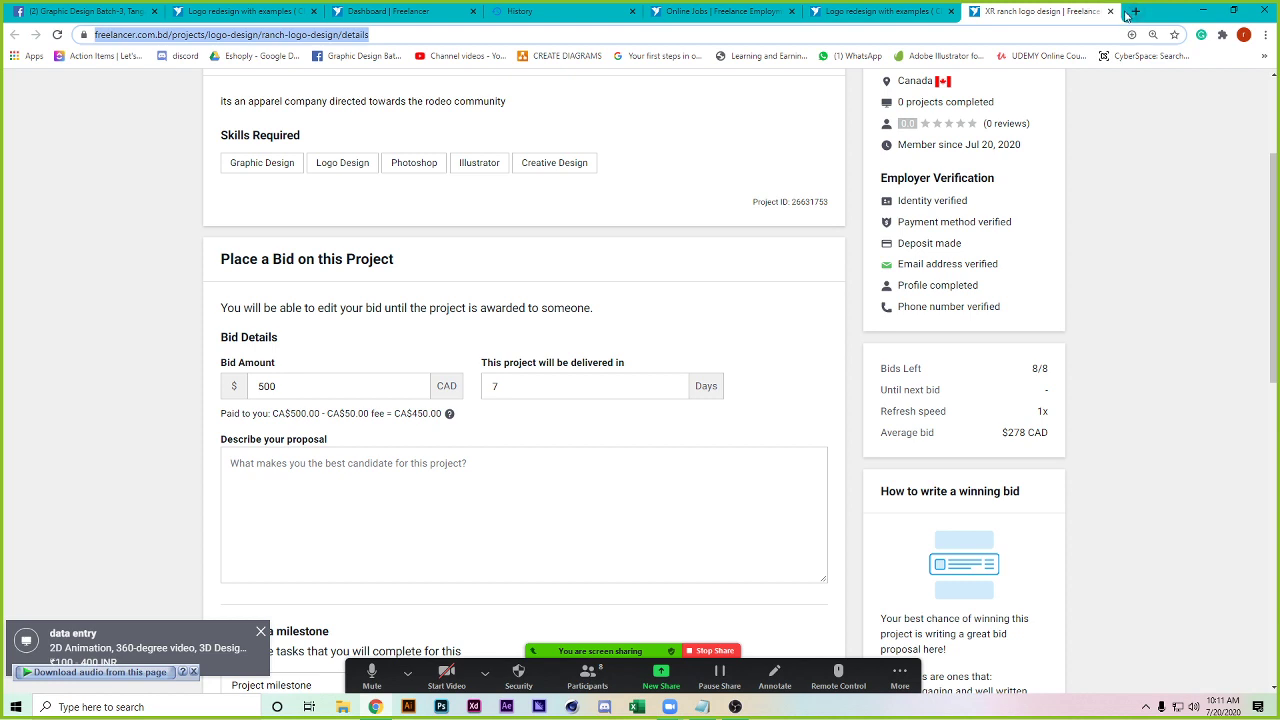
{"action": "type", "text": "beh"}
{"action": "key", "text": "Return"}
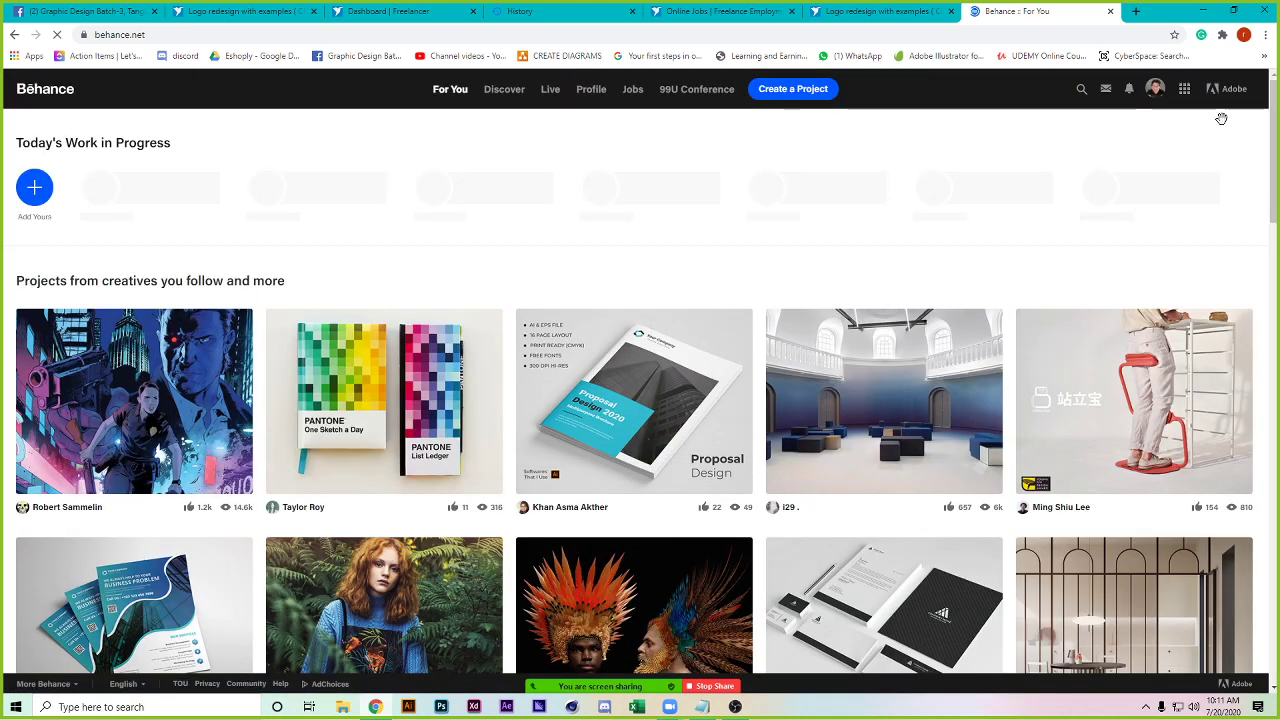
{"action": "left_click", "coordinate": [1129, 89]}
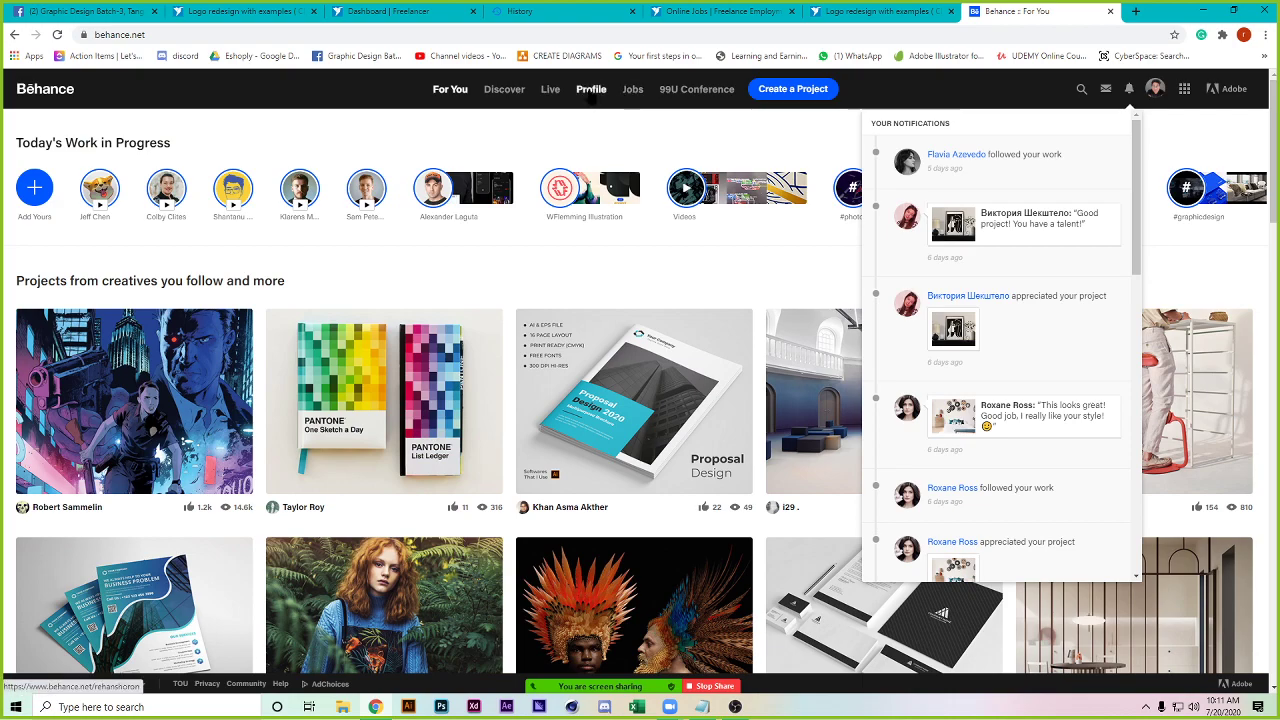
{"action": "left_click", "coordinate": [591, 90]}
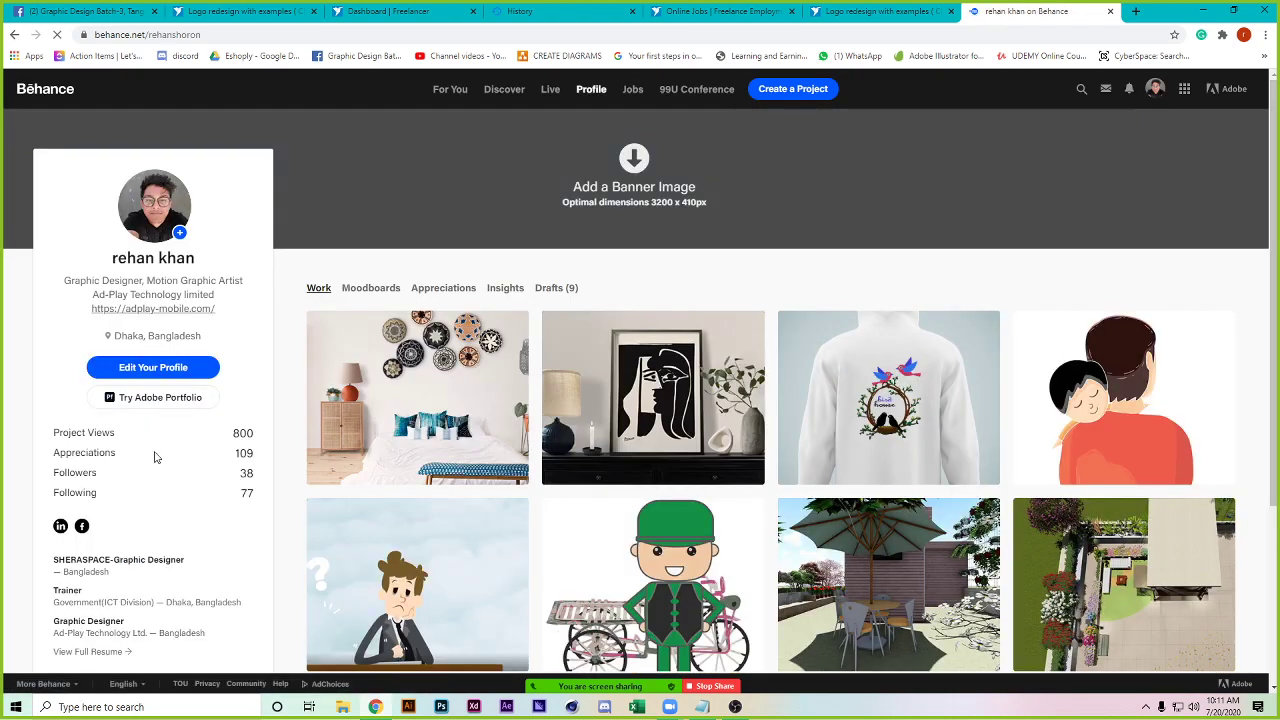
- Look through the profile's portfolio and open the "branding for auto" project with the Khan Motors designs
{"action": "scroll", "coordinate": [585, 617], "scroll_direction": "down", "scroll_amount": 6}
{"action": "scroll", "coordinate": [583, 617], "scroll_direction": "down", "scroll_amount": 7}
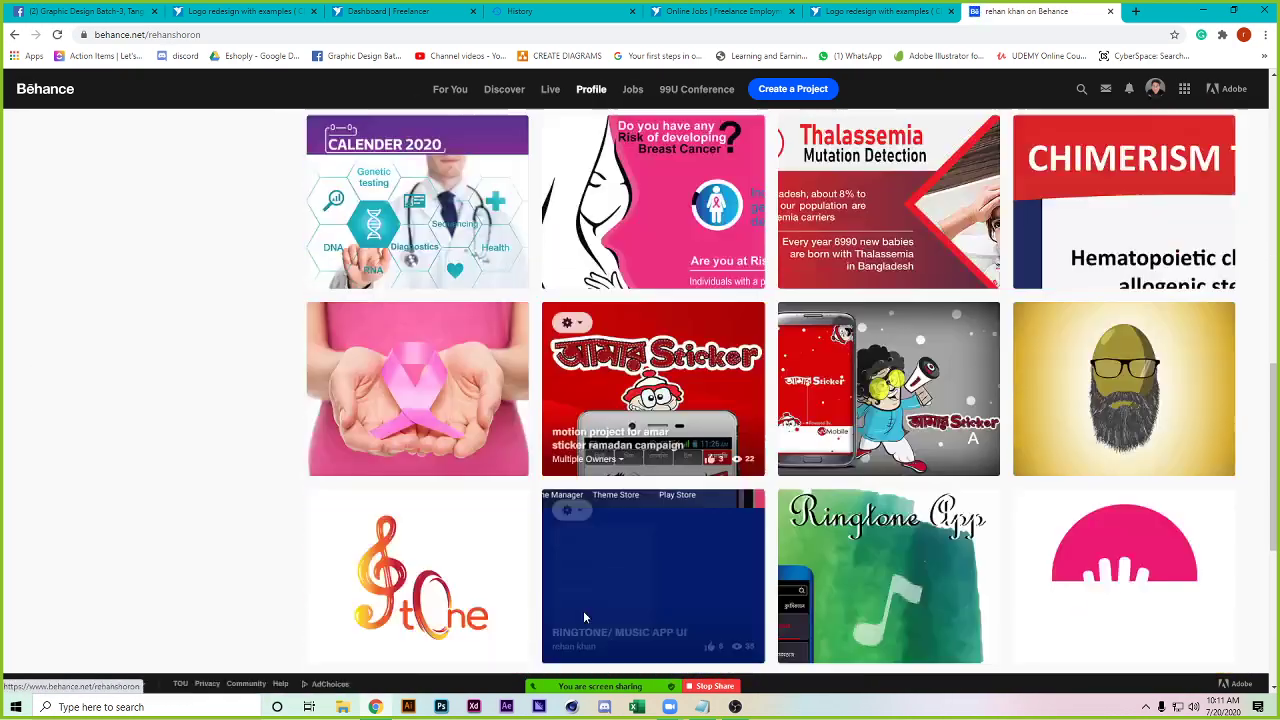
{"action": "scroll", "coordinate": [456, 437], "scroll_direction": "down", "scroll_amount": 5}
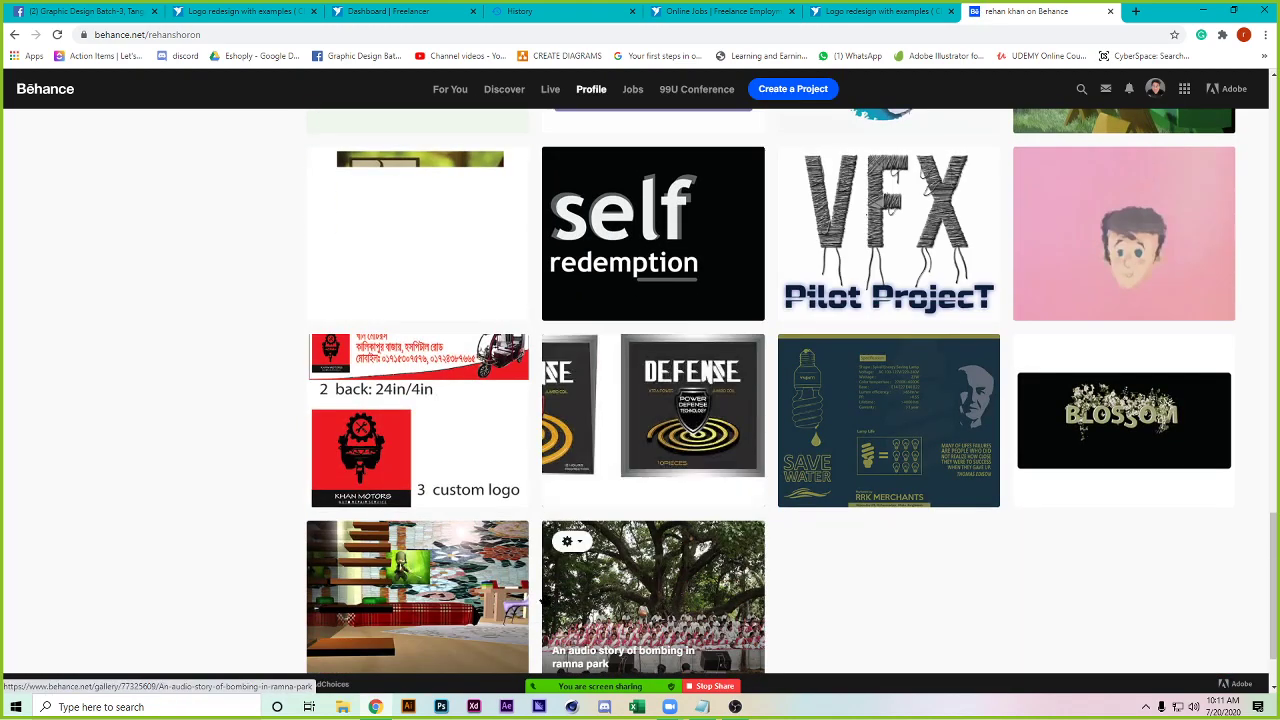
{"action": "left_click", "coordinate": [456, 437]}
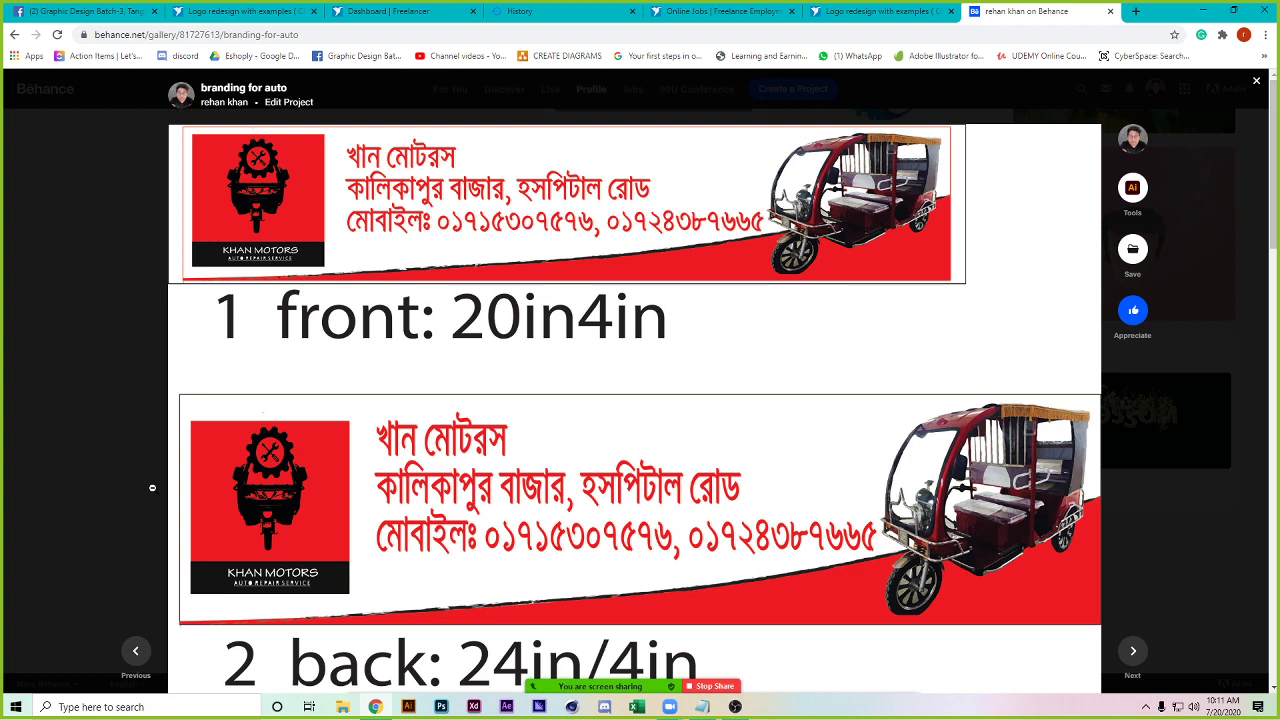
- Examine the Khan Motors custom logo combining a three-wheeler and a gear, and return to the profile's project grid
{"action": "scroll", "coordinate": [152, 488], "scroll_direction": "down", "scroll_amount": 5}
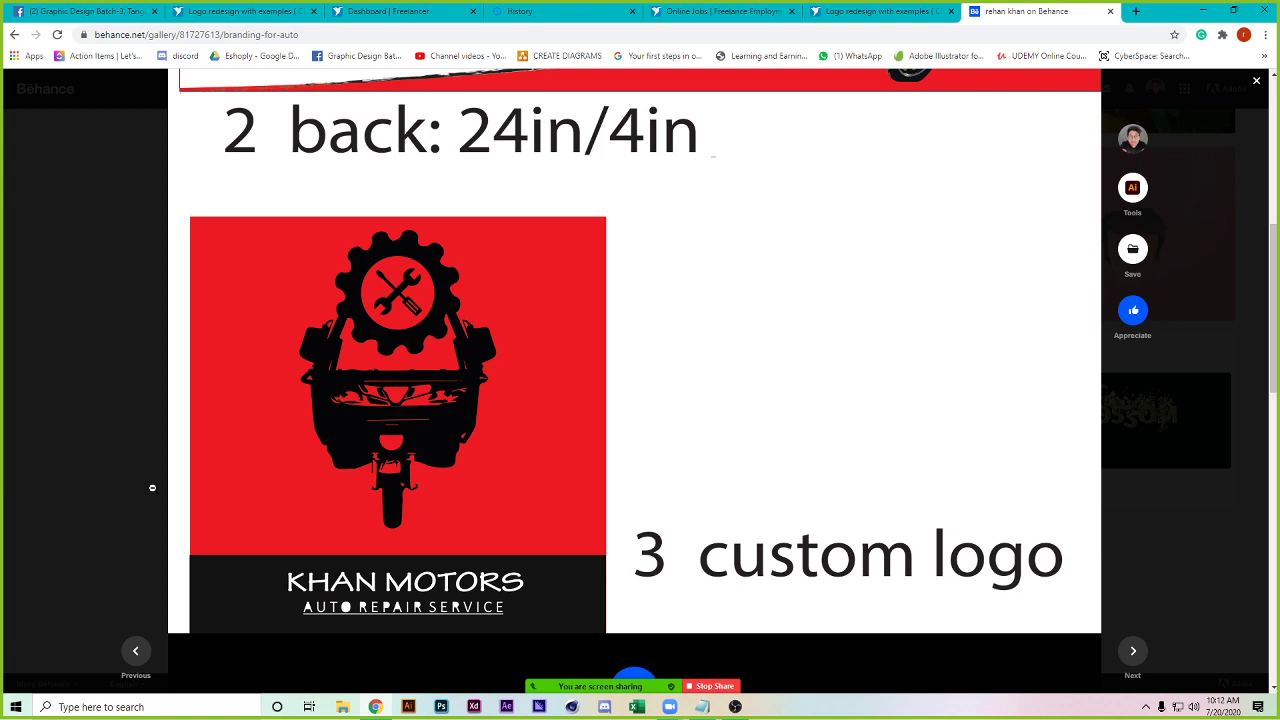
{"action": "scroll", "coordinate": [152, 487], "scroll_direction": "down", "scroll_amount": 3}
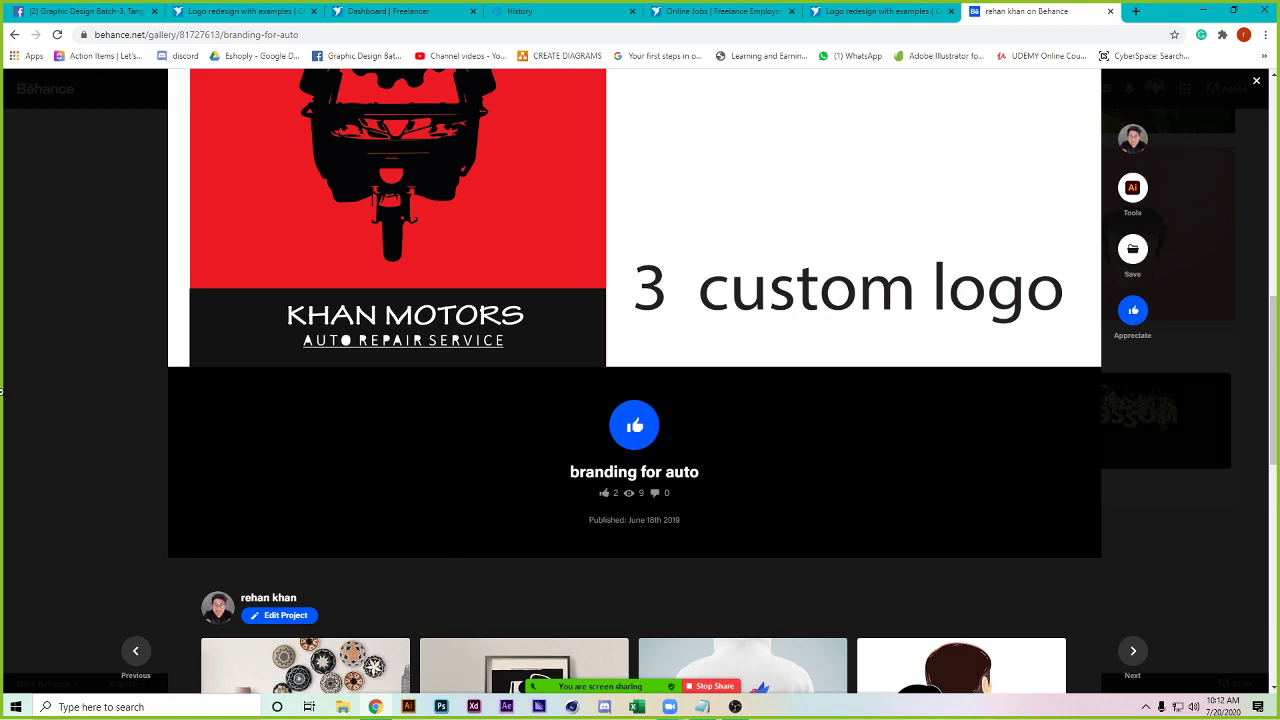
{"action": "left_click", "coordinate": [2, 392]}
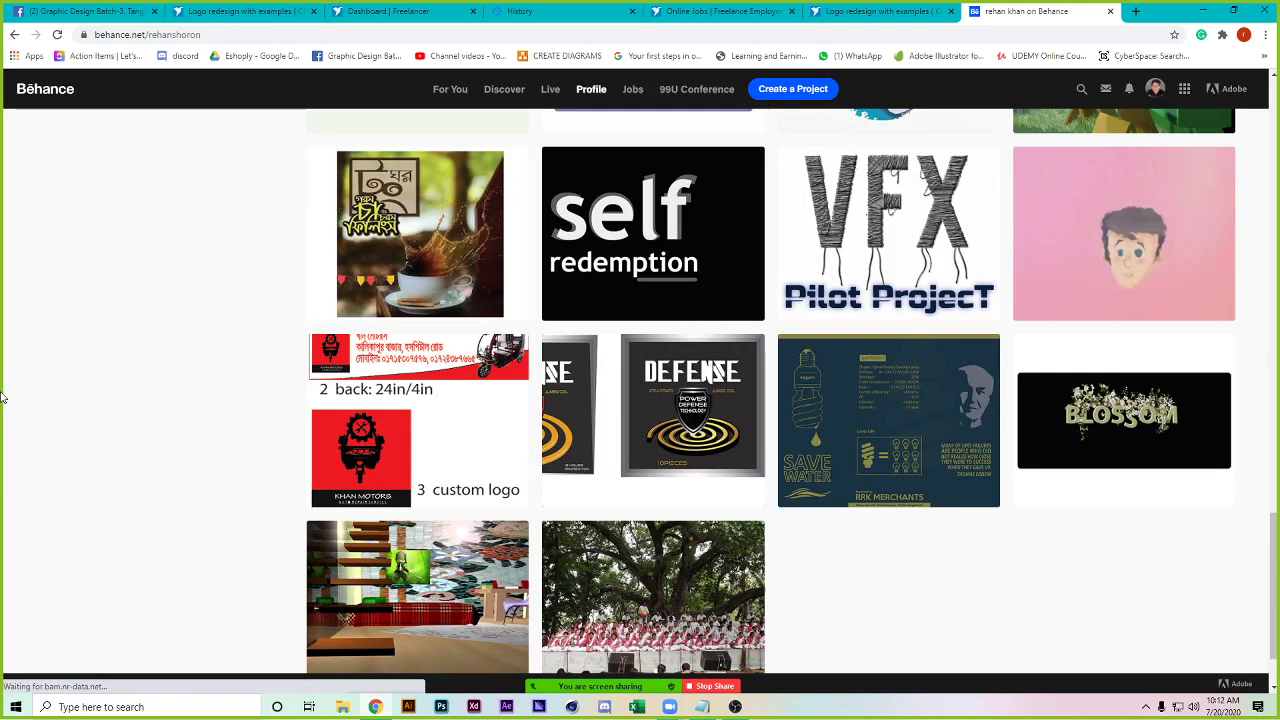
- Stop sharing the screen and hide the meeting's participants list
{"action": "left_click", "coordinate": [715, 685]}
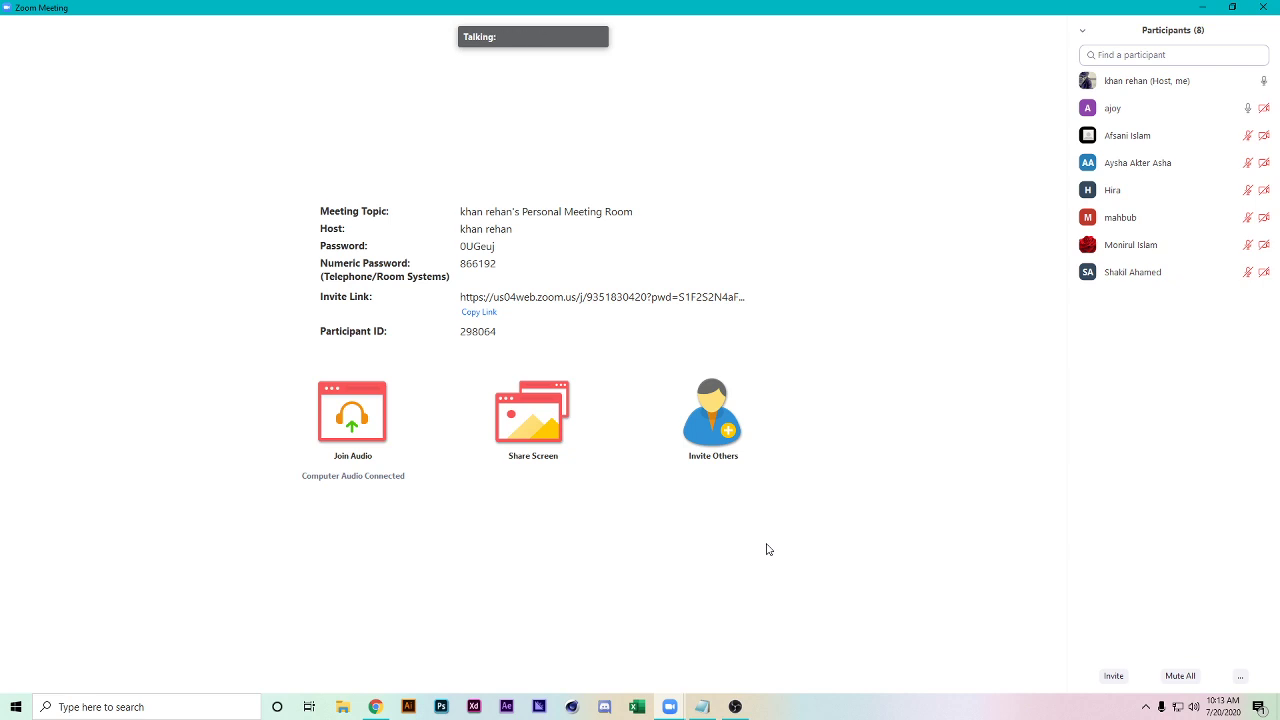
{"action": "key", "text": "alt+u"}
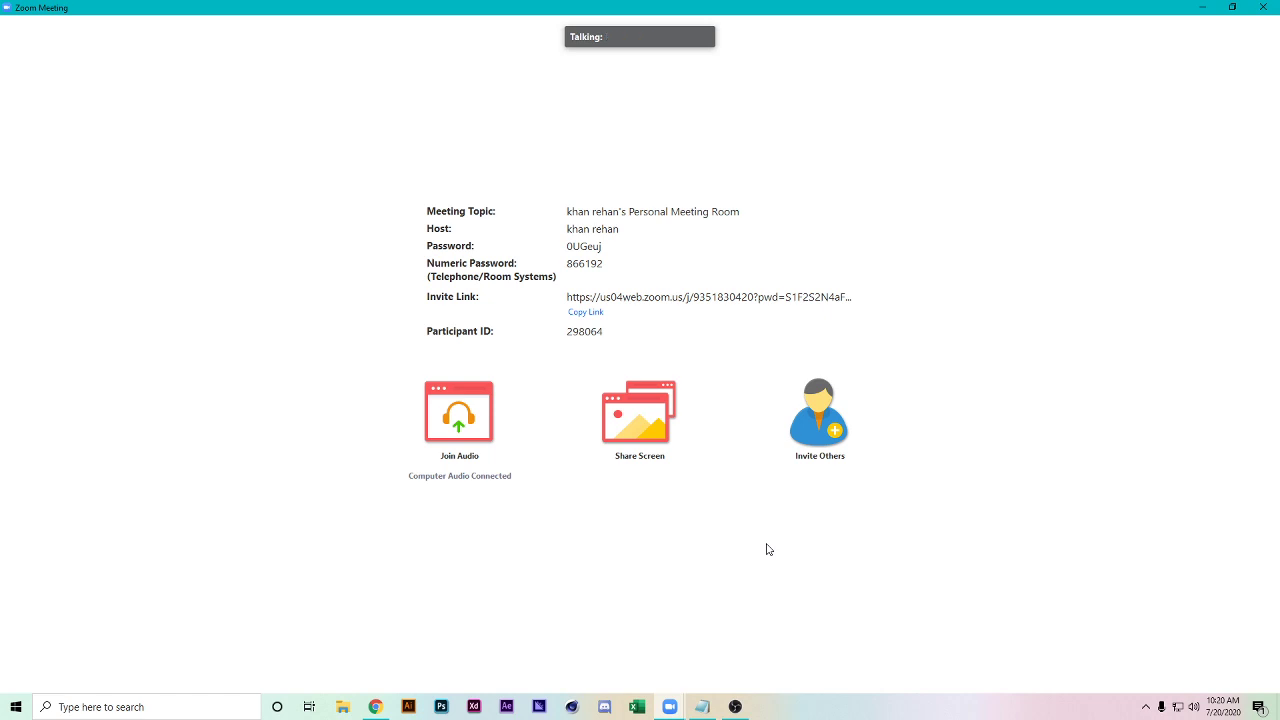
{"action": "mouse_move", "coordinate": [753, 655]}
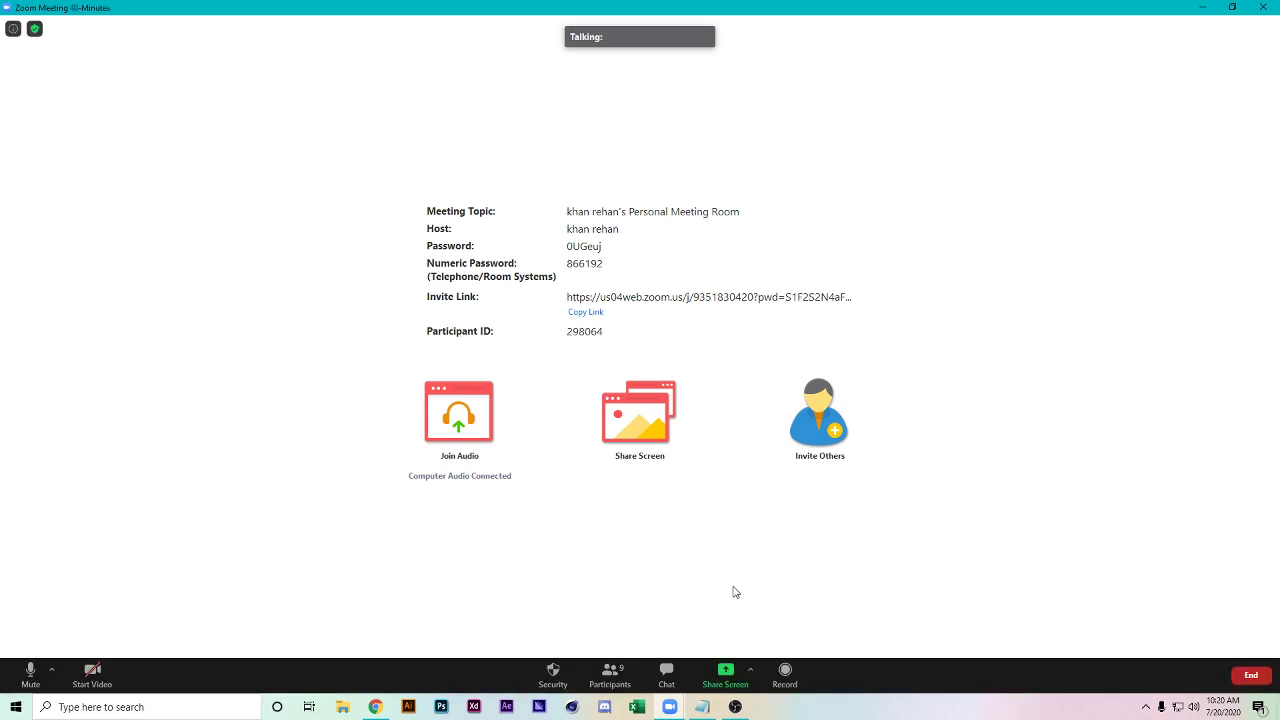
{"action": "left_click", "coordinate": [750, 669]}
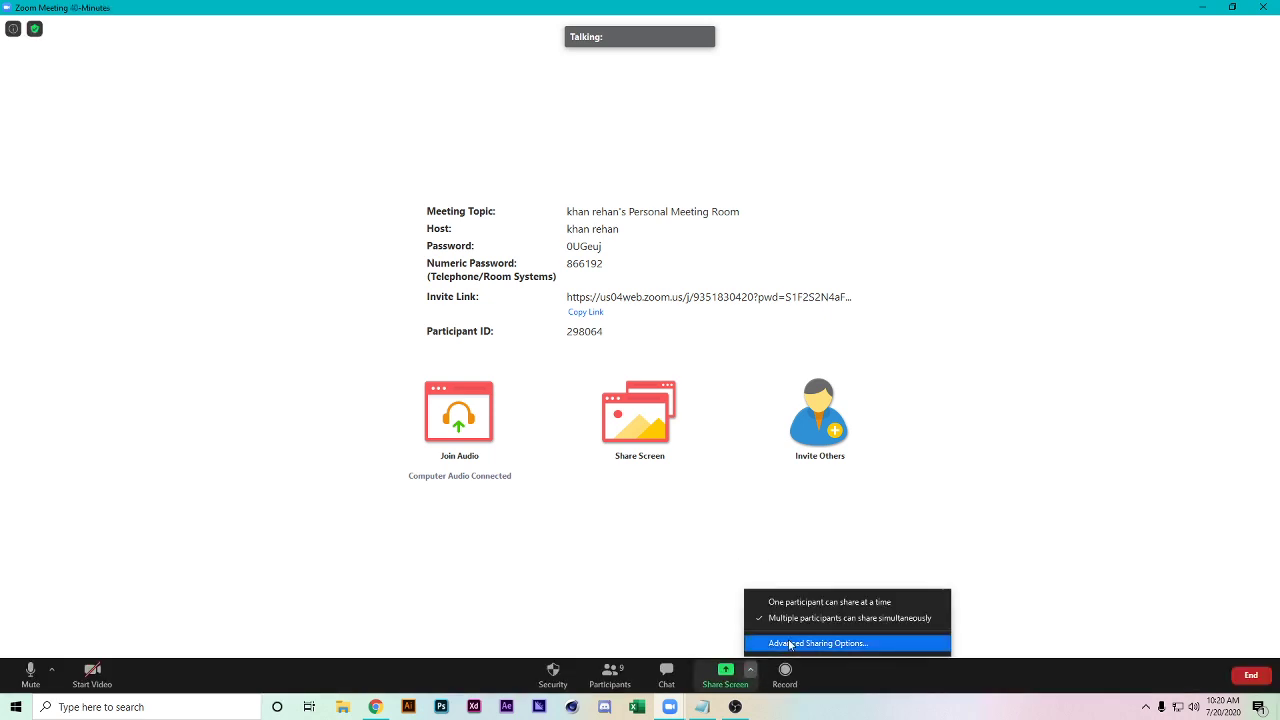
{"action": "left_click", "coordinate": [687, 608]}
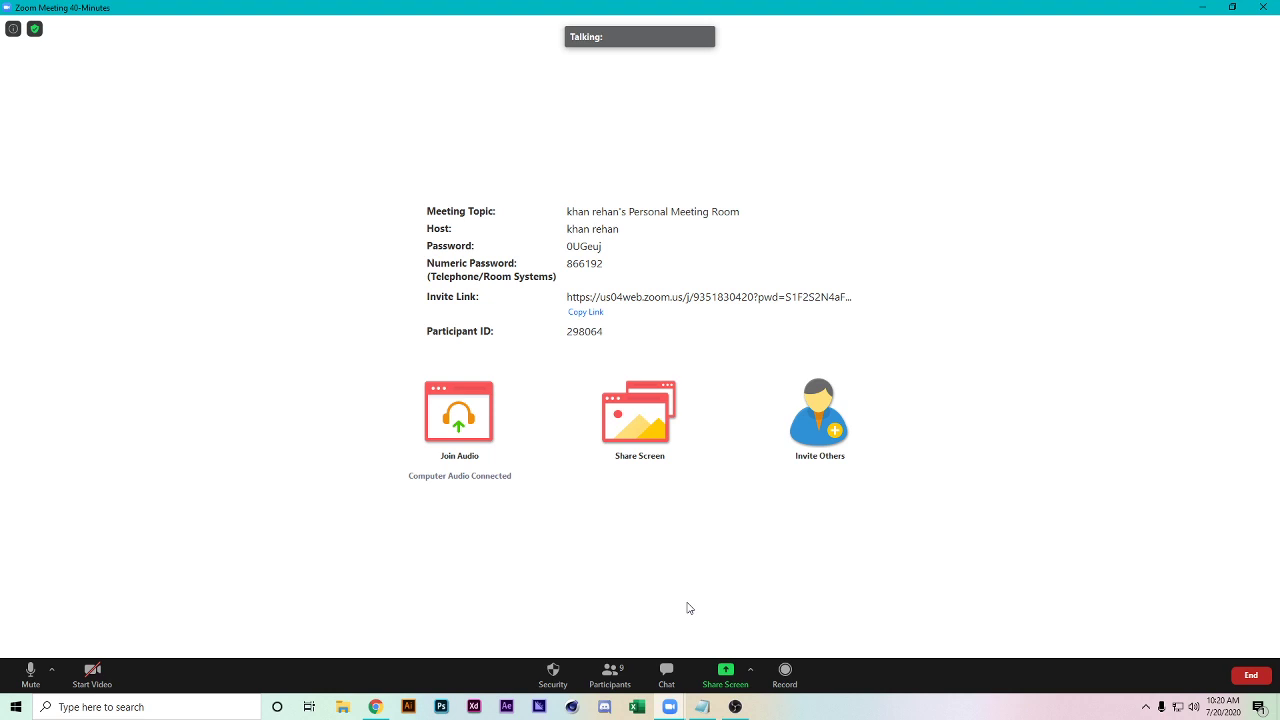
- Switch to Notepad and replace the text "please wait for me" with "class work on going"
{"action": "left_click", "coordinate": [702, 706]}
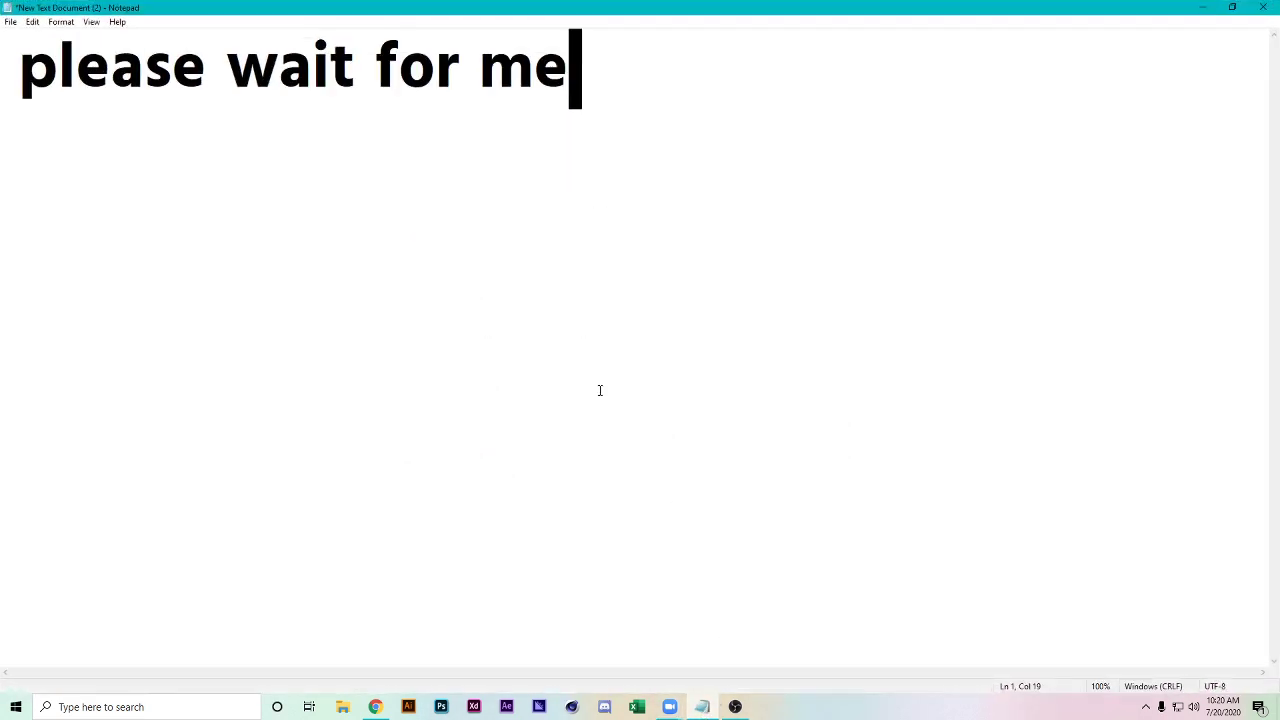
{"action": "key", "text": "BackSpace"}
{"action": "key", "text": "BackSpace"}
{"action": "key", "text": "BackSpace"}
{"action": "key", "text": "BackSpace"}
{"action": "key", "text": "BackSpace"}
{"action": "key", "text": "BackSpace"}
{"action": "key", "text": "BackSpace"}
{"action": "key", "text": "BackSpace"}
{"action": "key", "text": "BackSpace"}
{"action": "key", "text": "BackSpace"}
{"action": "key", "text": "BackSpace"}
{"action": "key", "text": "BackSpace"}
{"action": "key", "text": "BackSpace"}
{"action": "key", "text": "BackSpace"}
{"action": "key", "text": "BackSpace"}
{"action": "key", "text": "BackSpace"}
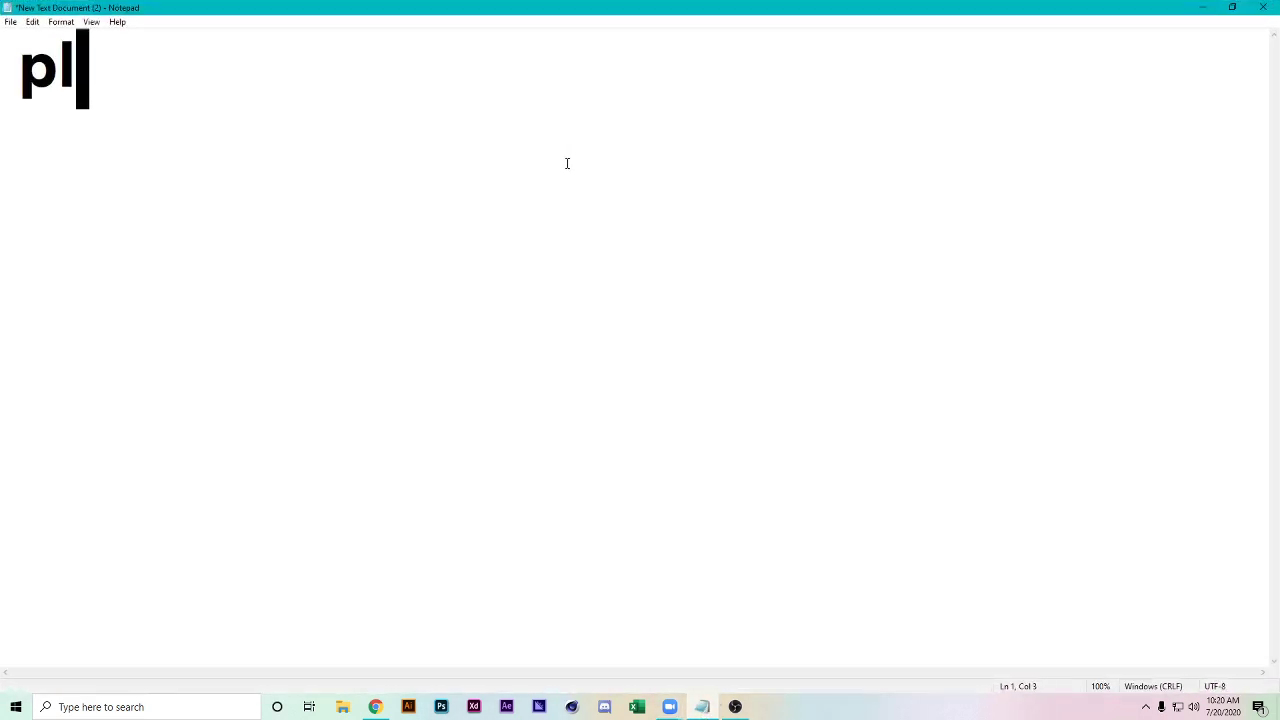
{"action": "key", "text": "BackSpace"}
{"action": "key", "text": "BackSpace"}
{"action": "type", "text": "class wor"}
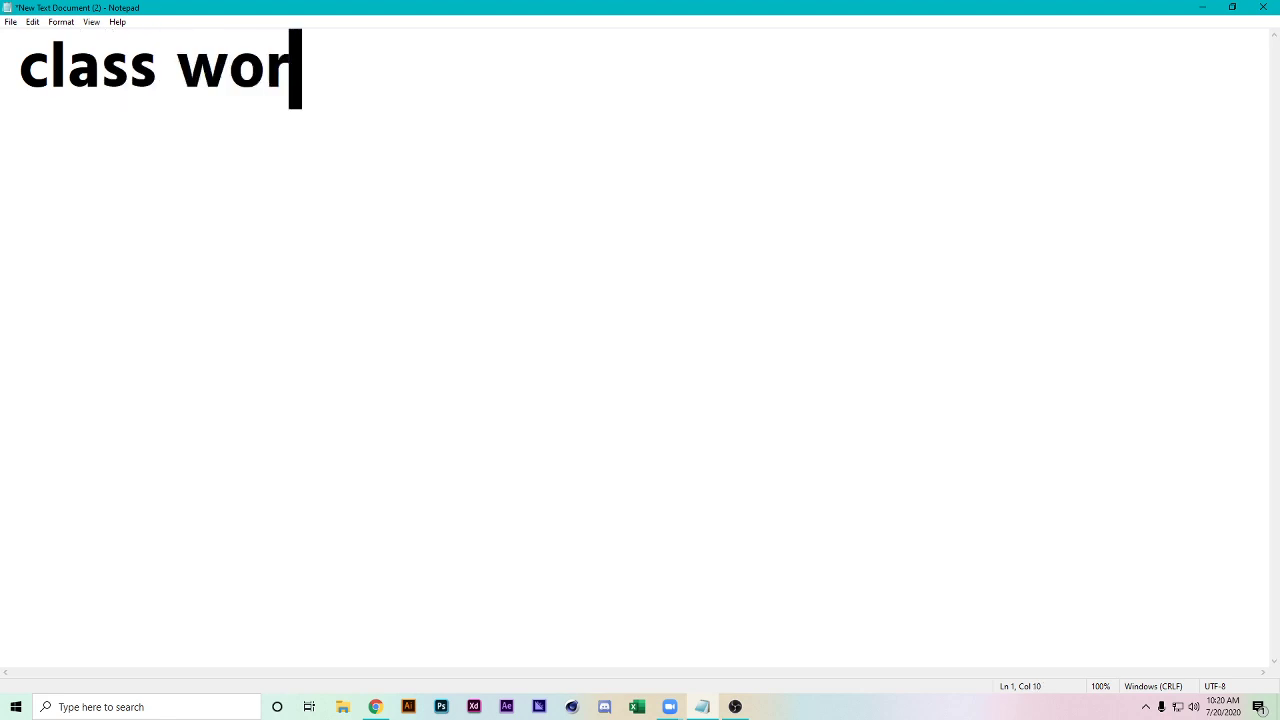
{"action": "type", "text": "k on goi"}
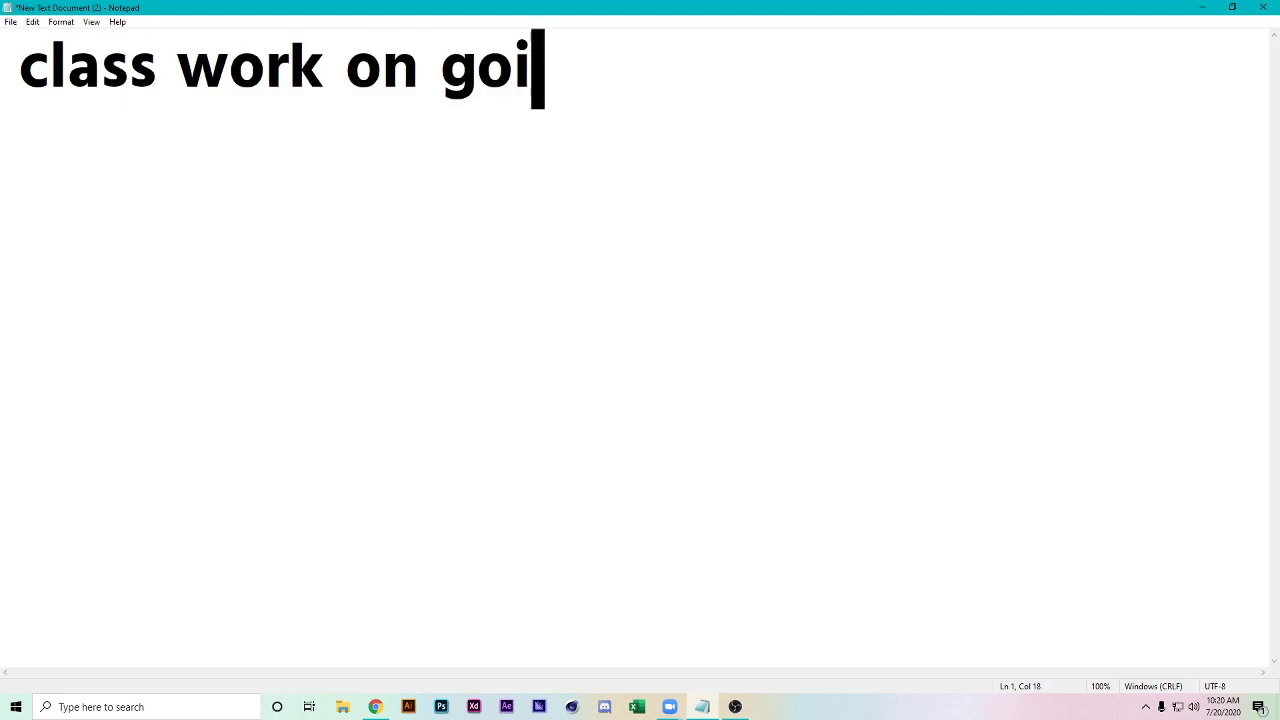
{"action": "type", "text": "ng"}
- Move the word "going" of the notice onto its own line
{"action": "key", "text": "Left"}
{"action": "key", "text": "Left"}
{"action": "key", "text": "Left"}
{"action": "key", "text": "Left"}
{"action": "key", "text": "Left"}
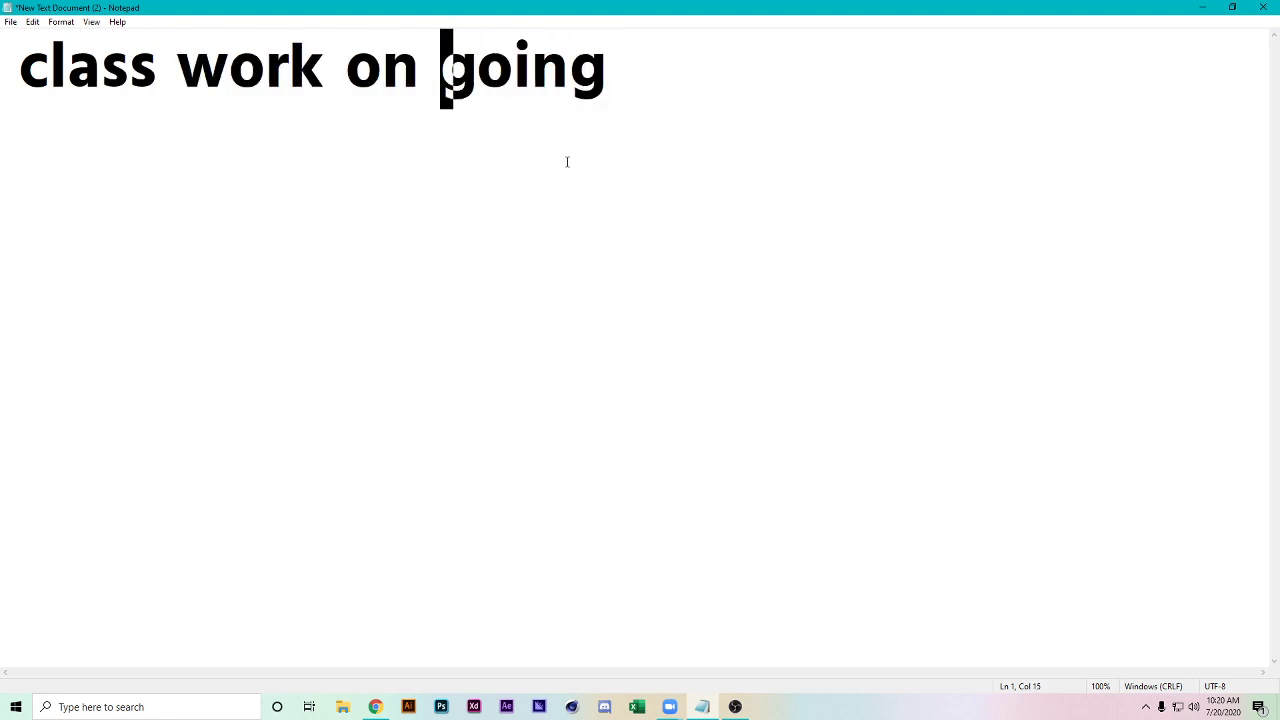
{"action": "type", "text": "\\"}
{"action": "key", "text": "BackSpace"}
{"action": "key", "text": "Return"}
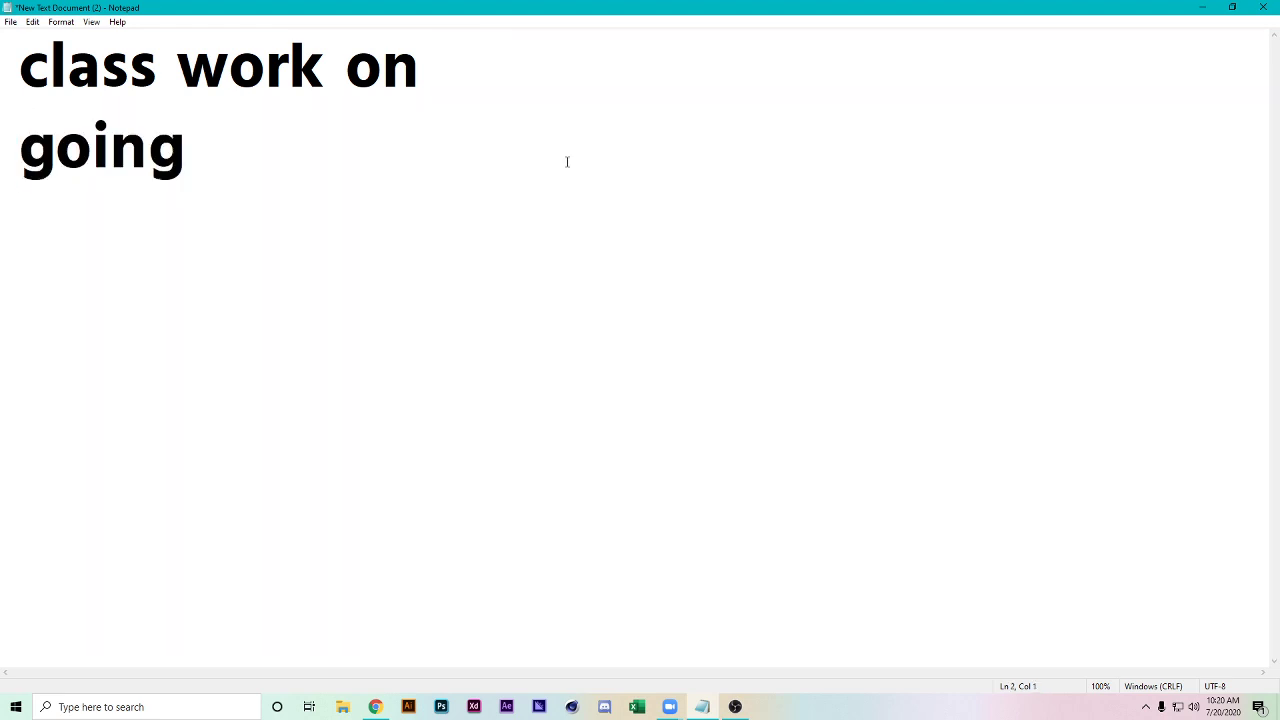
- Break the rest of the notice so that "class", "work" and "on" each stand on a separate line
{"action": "key", "text": "Up"}
{"action": "key", "text": "Right"}
{"action": "key", "text": "Right"}
{"action": "key", "text": "Right"}
{"action": "key", "text": "Right"}
{"action": "key", "text": "Right"}
{"action": "key", "text": "Right"}
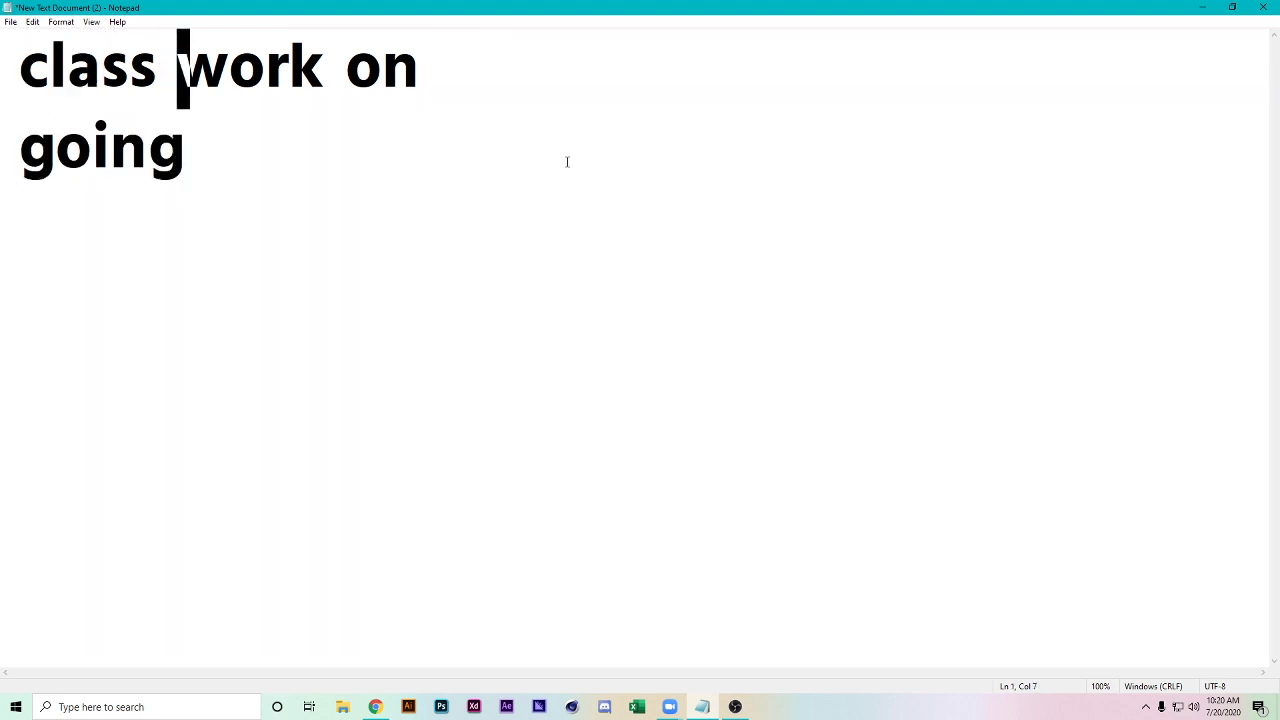
{"action": "key", "text": "Return"}
{"action": "key", "text": "Right"}
{"action": "key", "text": "Right"}
{"action": "key", "text": "Right"}
{"action": "key", "text": "Right"}
{"action": "key", "text": "Right"}
{"action": "key", "text": "Return"}
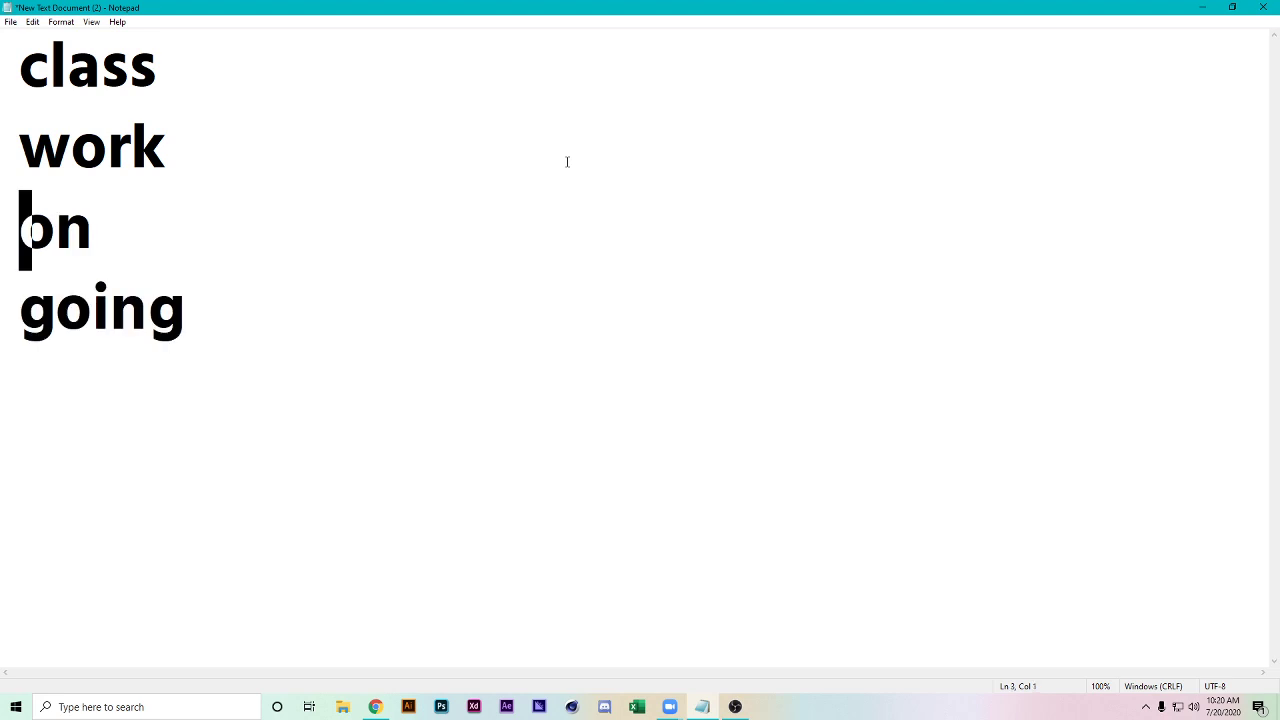
- Restore the Notepad window to its smaller size and place it beside the Zoom meeting details
{"action": "left_click", "coordinate": [1232, 7]}
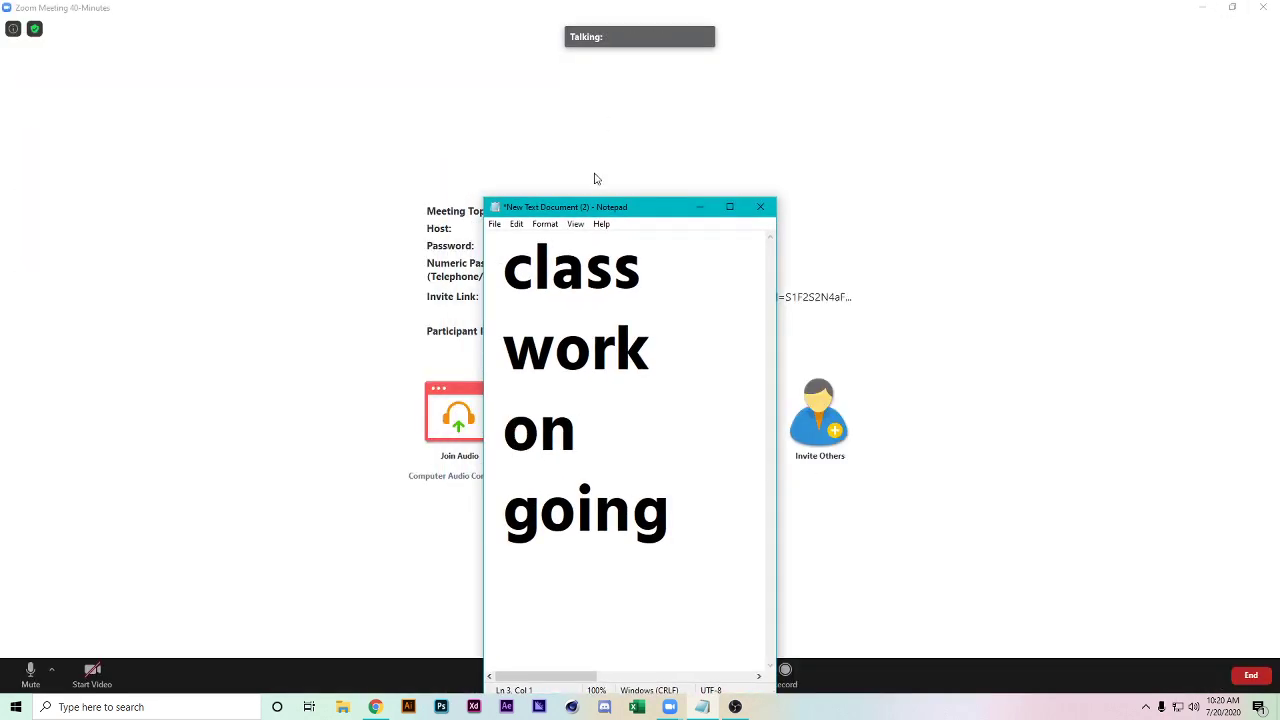
{"action": "left_click_drag", "start_coordinate": [676, 207], "coordinate": [267, 84]}
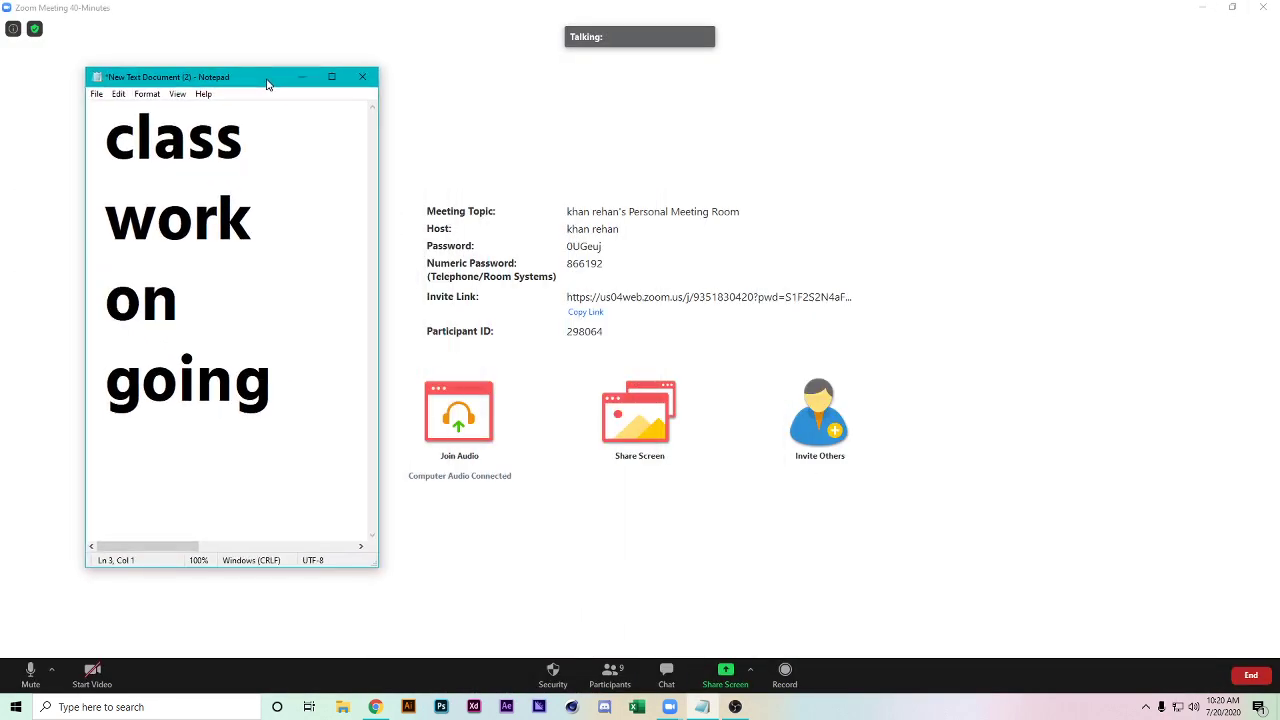
{"action": "left_click", "coordinate": [301, 392]}
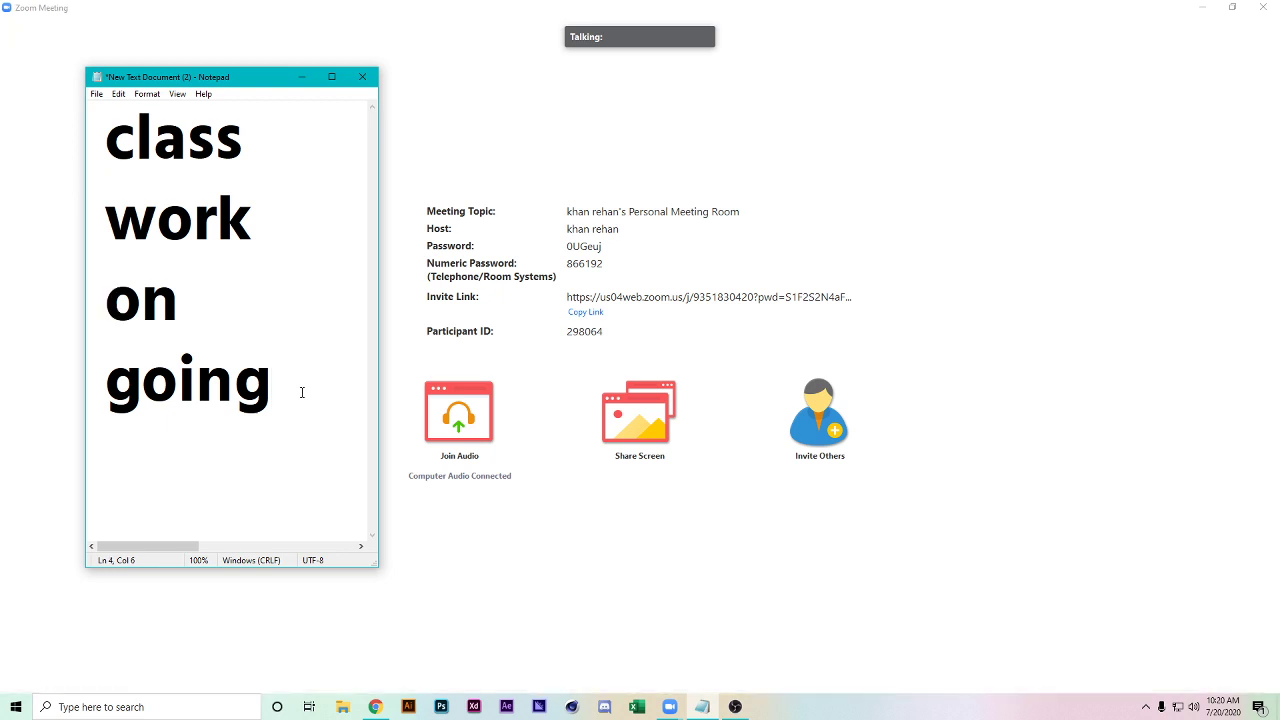
{"action": "mouse_move", "coordinate": [514, 209]}
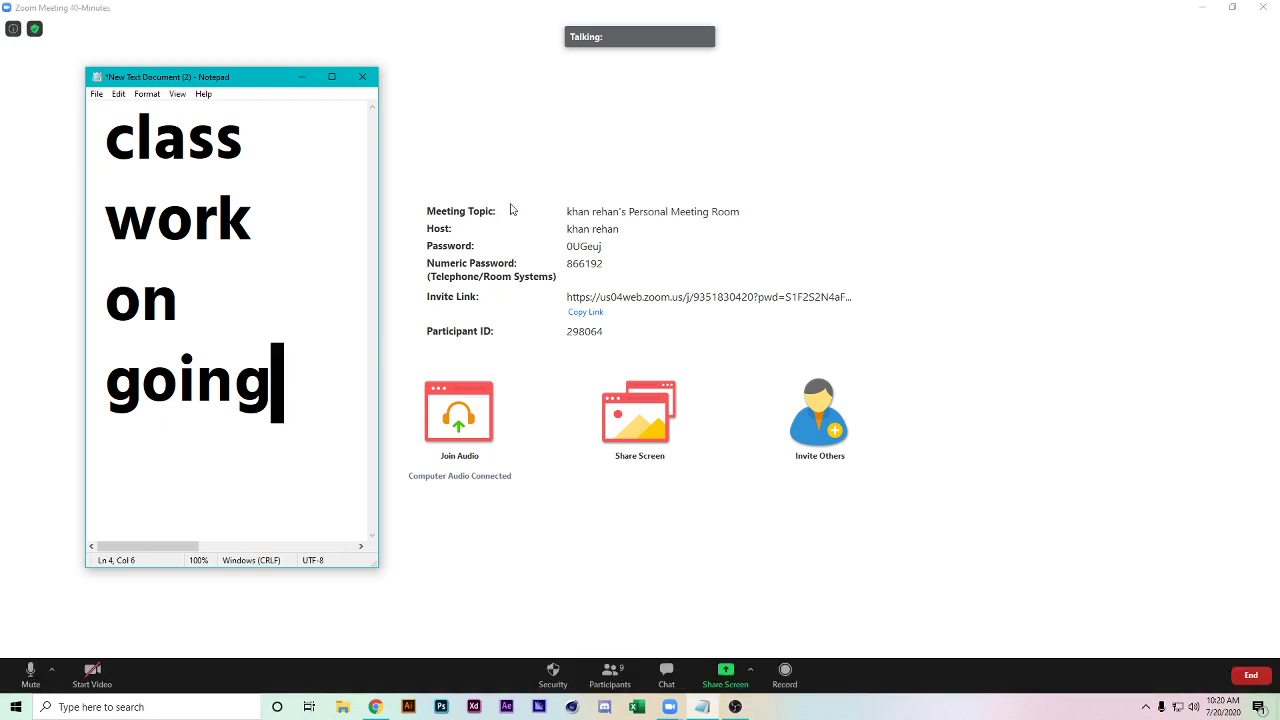
{"action": "left_click", "coordinate": [697, 6]}
{"action": "left_click", "coordinate": [708, 712]}
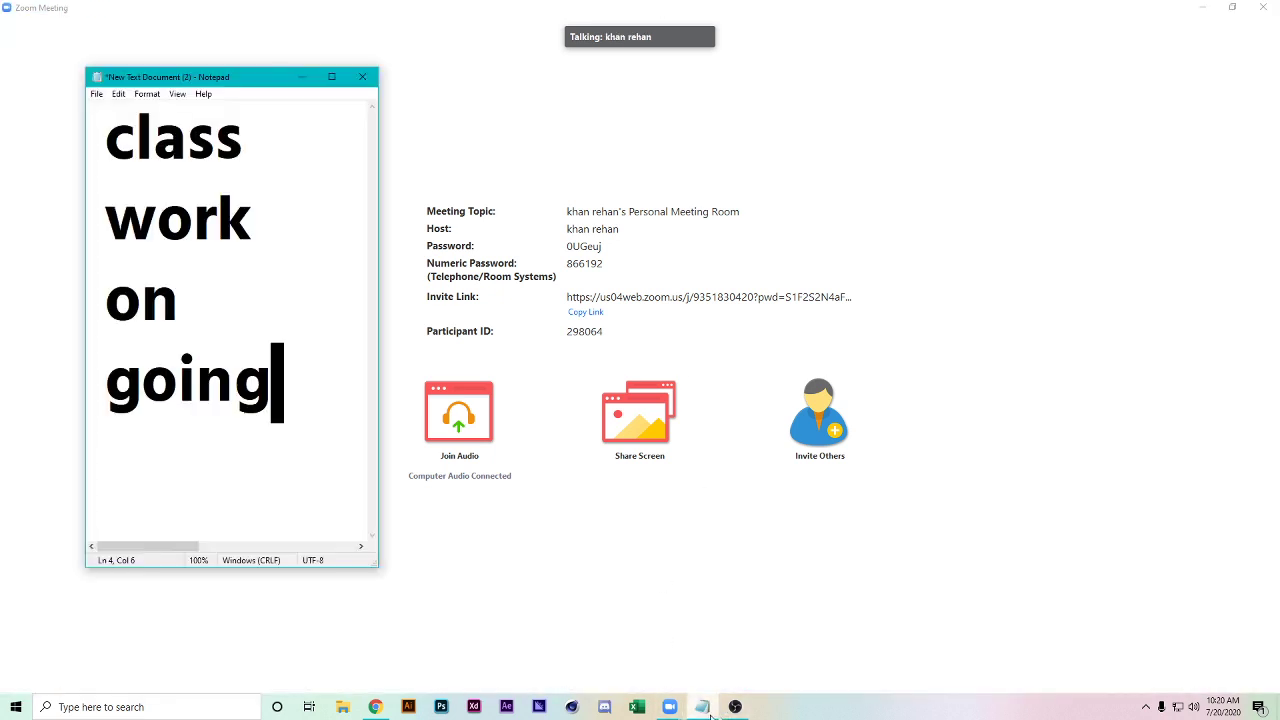
- Bring the Zoom meeting window to the front and show its participants list
{"action": "mouse_move", "coordinate": [917, 458]}
{"action": "left_click", "coordinate": [911, 452]}
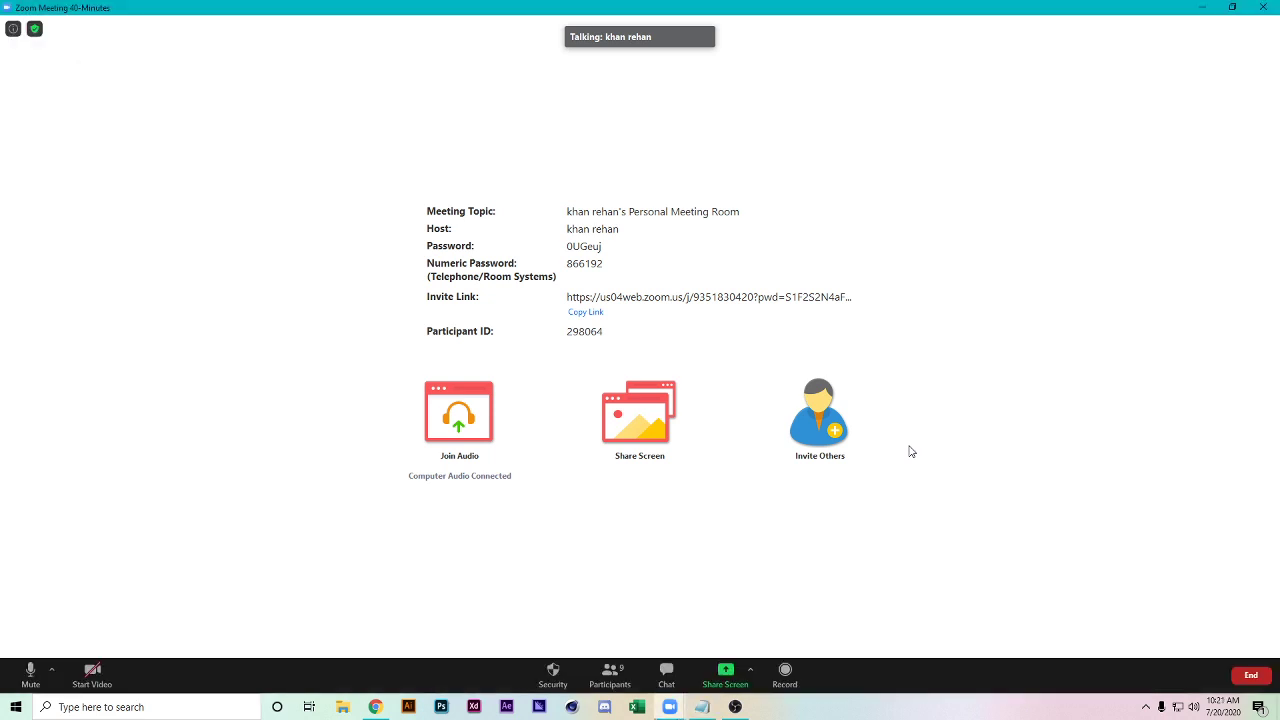
{"action": "key", "text": "alt+u"}
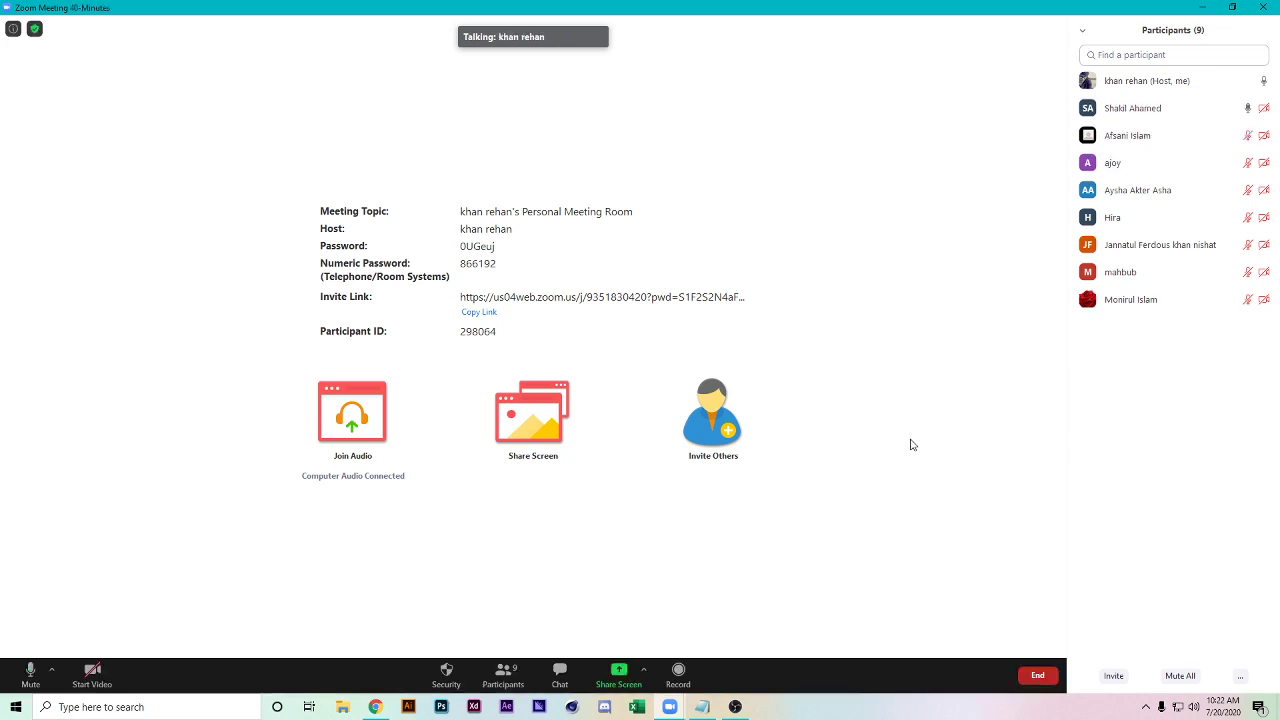
- Switch to Chrome, open the Freelancer logo contest link from the Facebook chat in a new tab, and return to the group page
{"action": "left_click", "coordinate": [374, 707]}
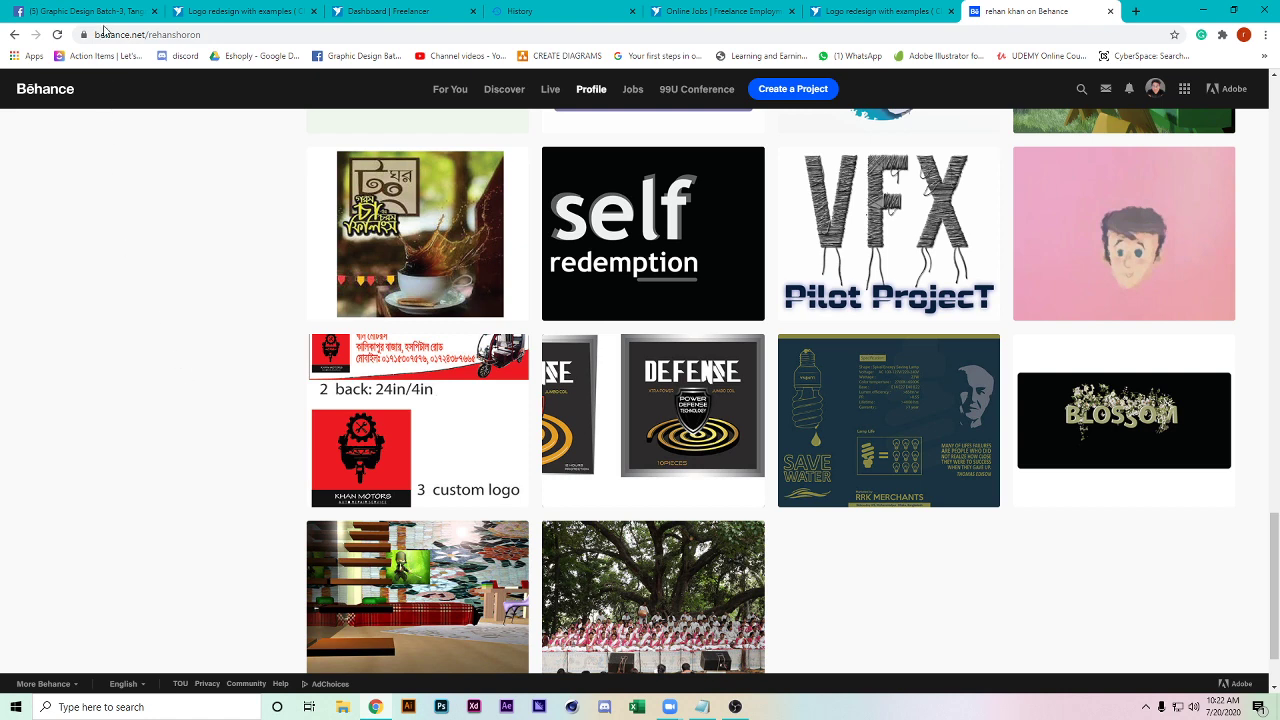
{"action": "left_click", "coordinate": [100, 12]}
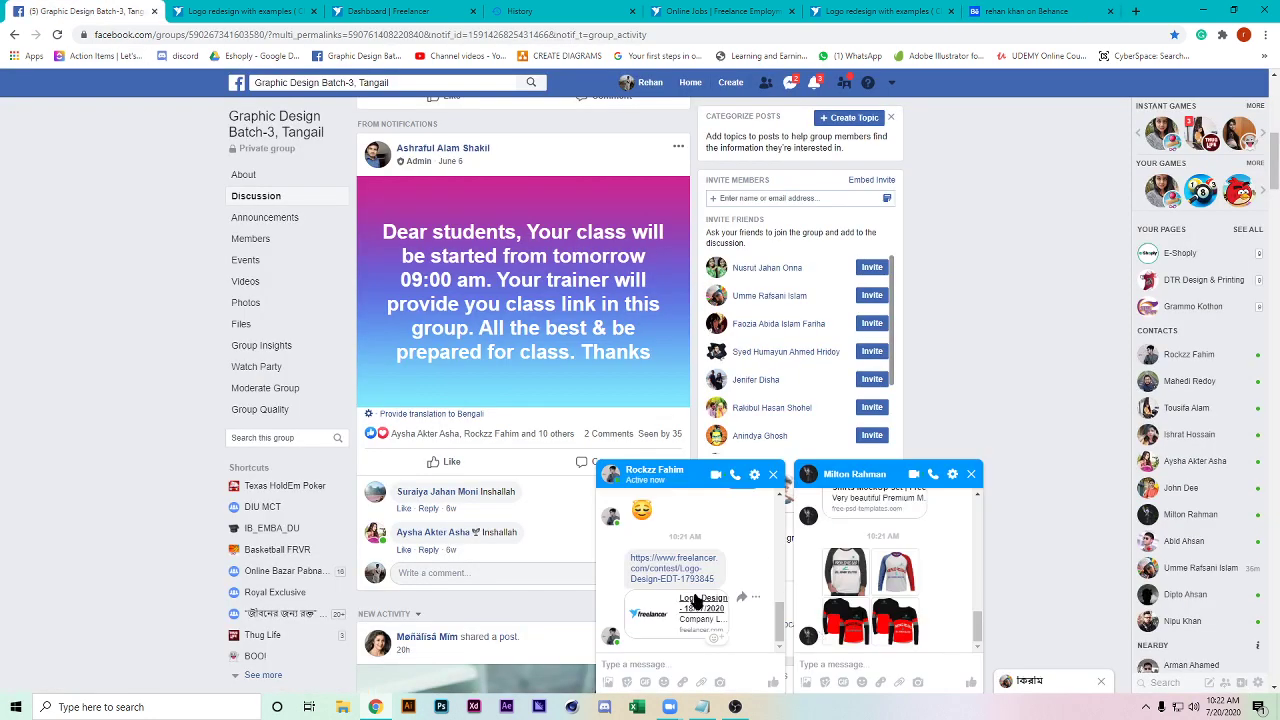
{"action": "left_click", "coordinate": [677, 566]}
{"action": "left_click", "coordinate": [55, 8]}
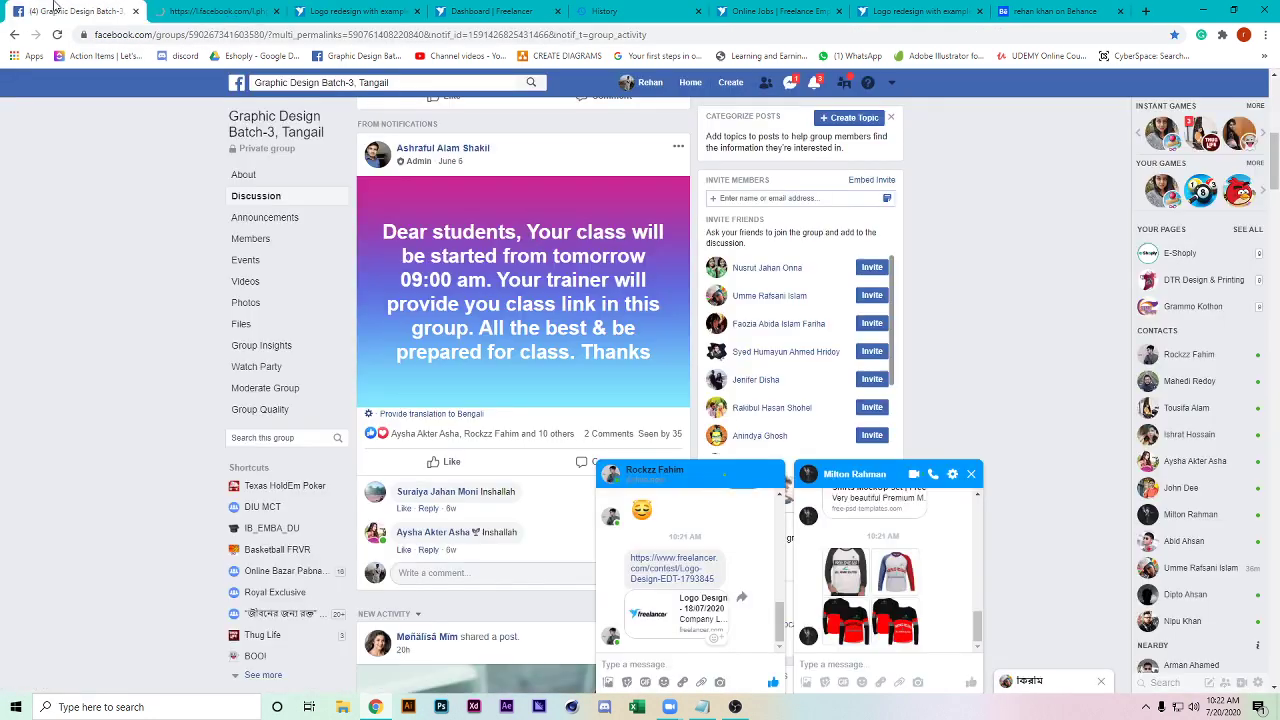
- Find the T-shirt design images sent in the other chat and open the white shirt with dark sleeves at full size
{"action": "scroll", "coordinate": [840, 578], "scroll_direction": "up", "scroll_amount": 3}
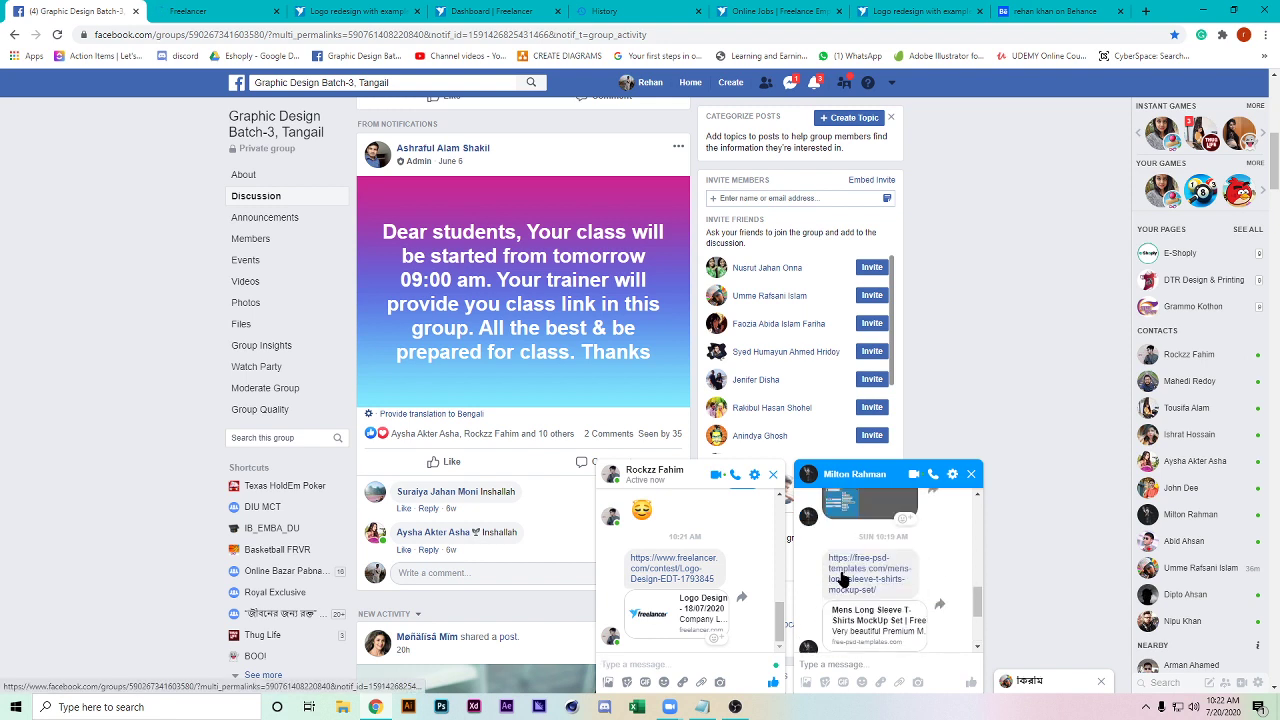
{"action": "scroll", "coordinate": [842, 578], "scroll_direction": "down", "scroll_amount": 5}
{"action": "left_click", "coordinate": [843, 577]}
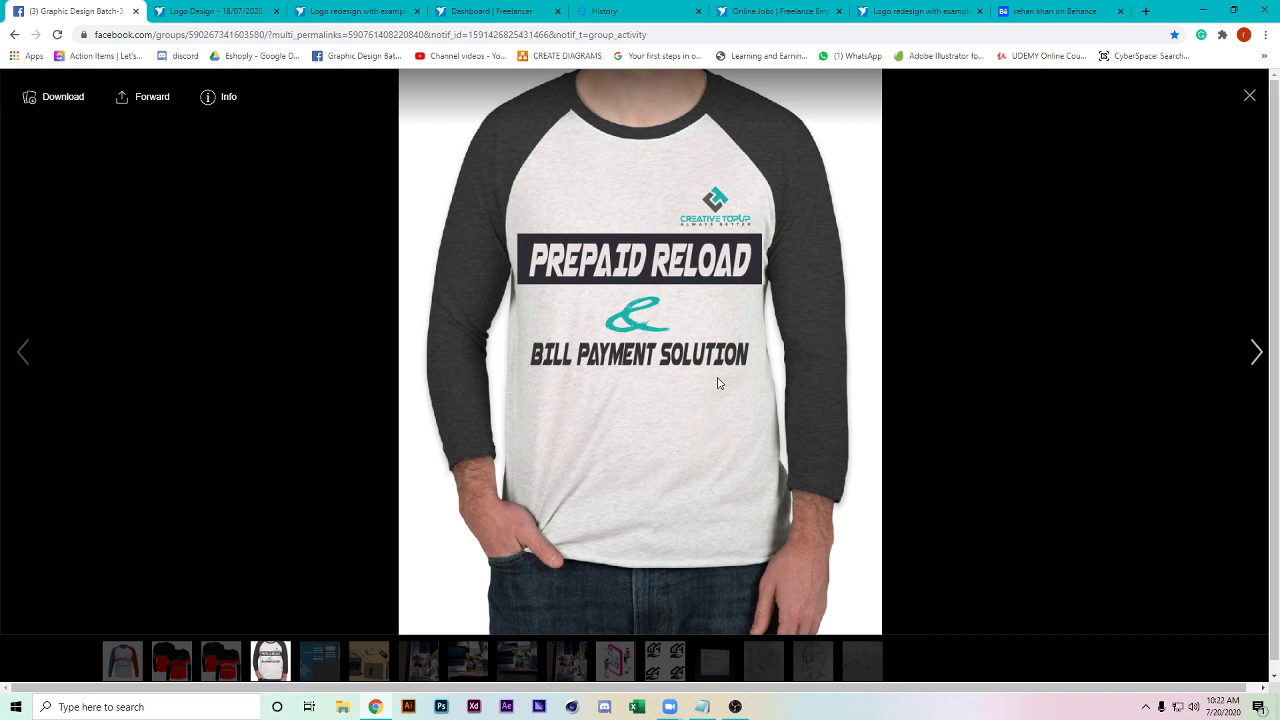
- Switch to Zoom and start sharing the screen with the open shirt design in the meeting
{"action": "mouse_move", "coordinate": [670, 706]}
{"action": "left_click", "coordinate": [702, 646]}
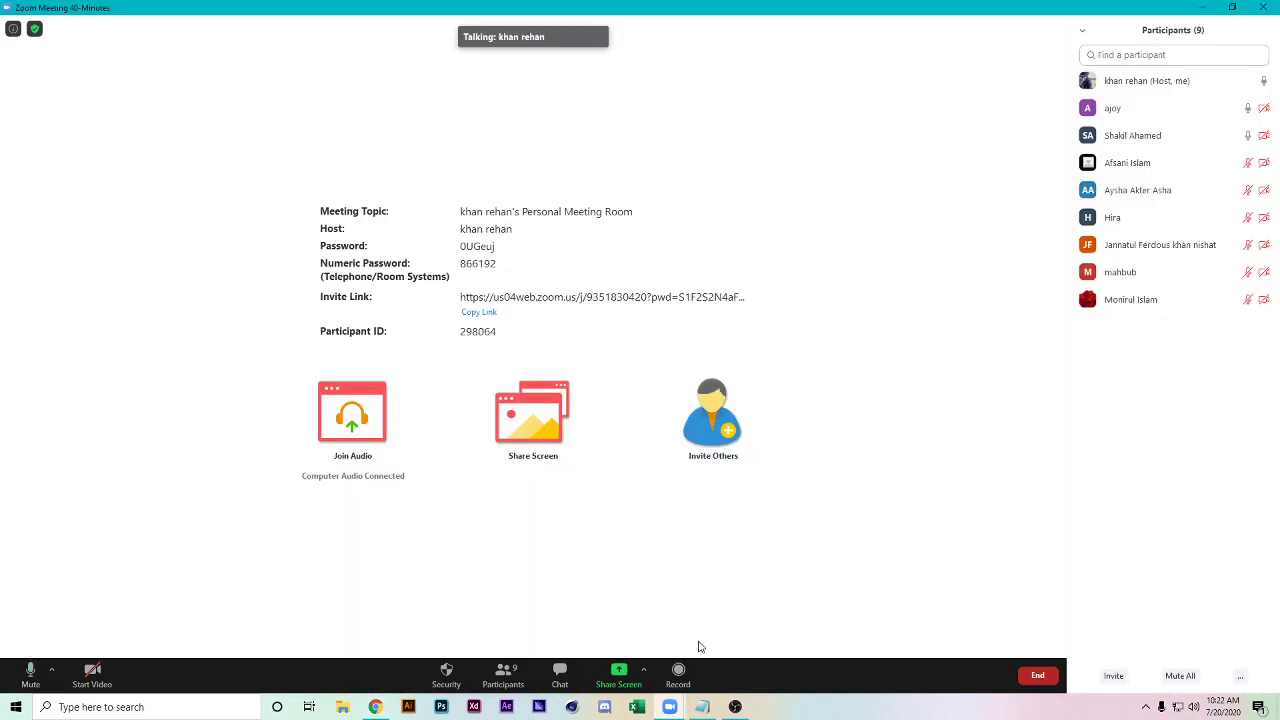
{"action": "left_click", "coordinate": [618, 674]}
{"action": "left_click", "coordinate": [918, 480]}
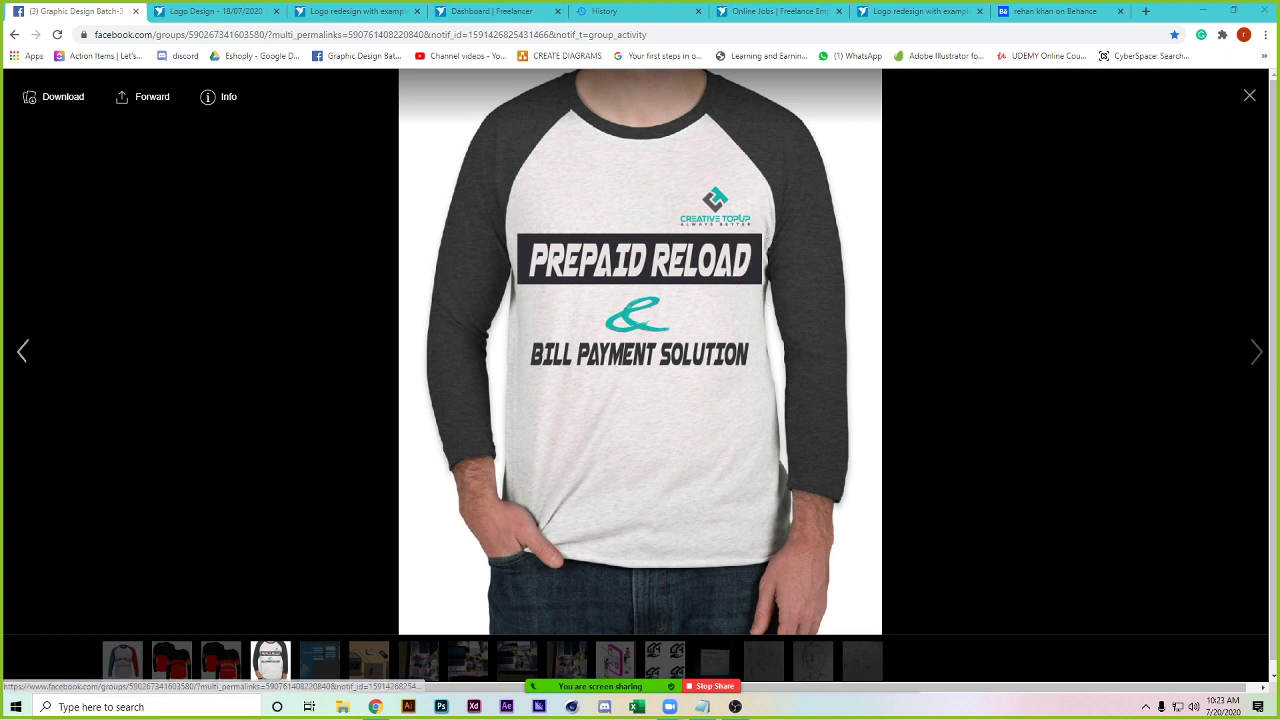
- Review the red-and-black and blue-and-red "Prepaid Reload" shirt designs, comparing the two lettering color versions, and dismiss the meeting time-limit pop-up
{"action": "left_click", "coordinate": [22, 350]}
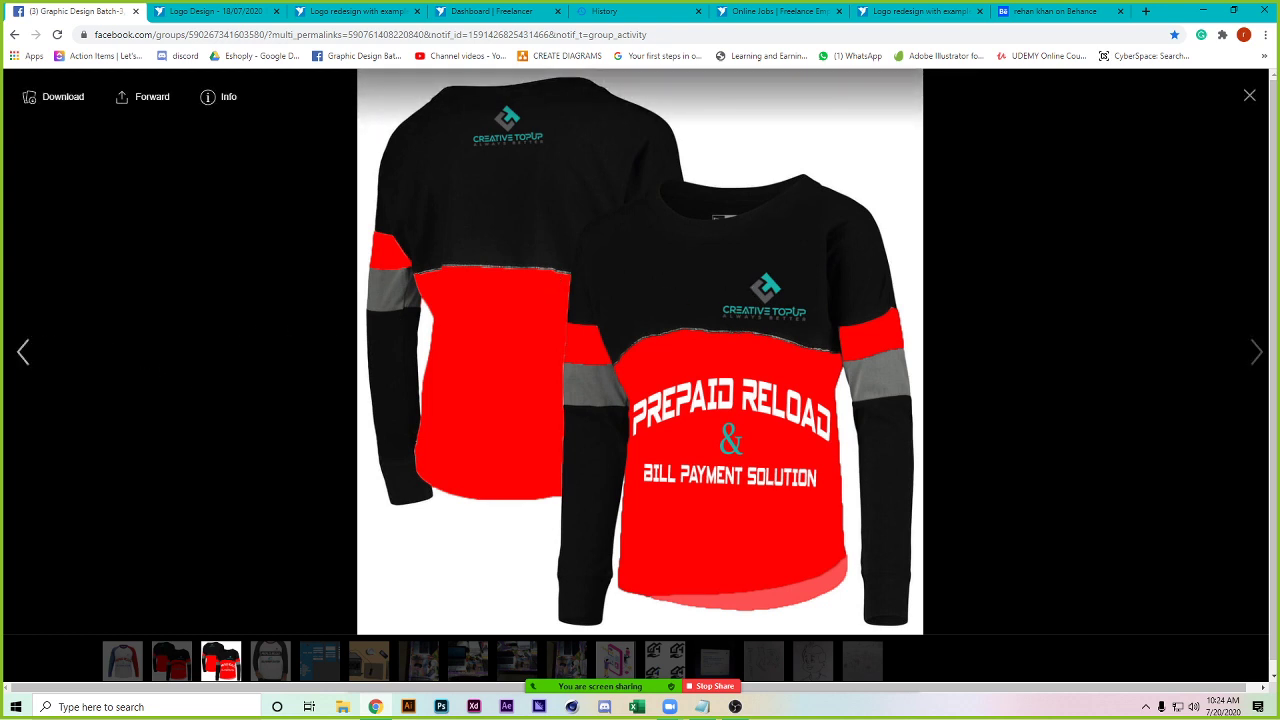
{"action": "left_click", "coordinate": [171, 662]}
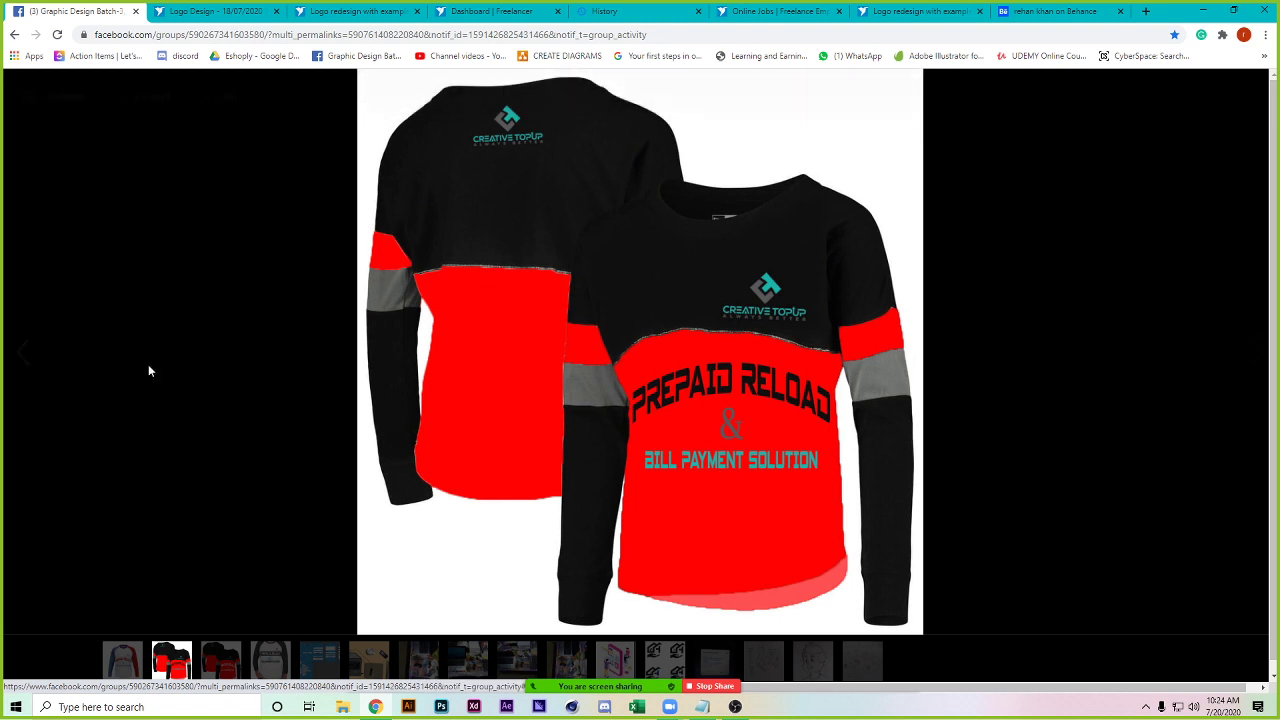
{"action": "left_click", "coordinate": [1256, 352]}
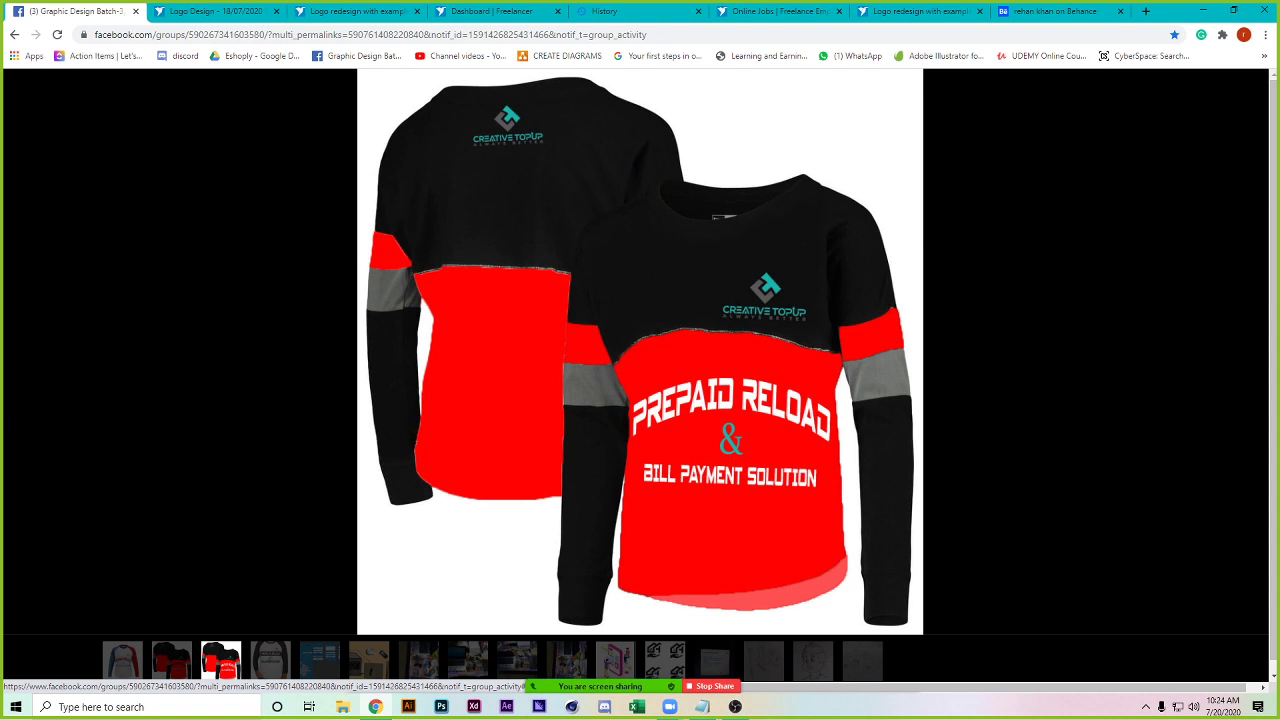
{"action": "left_click", "coordinate": [22, 352]}
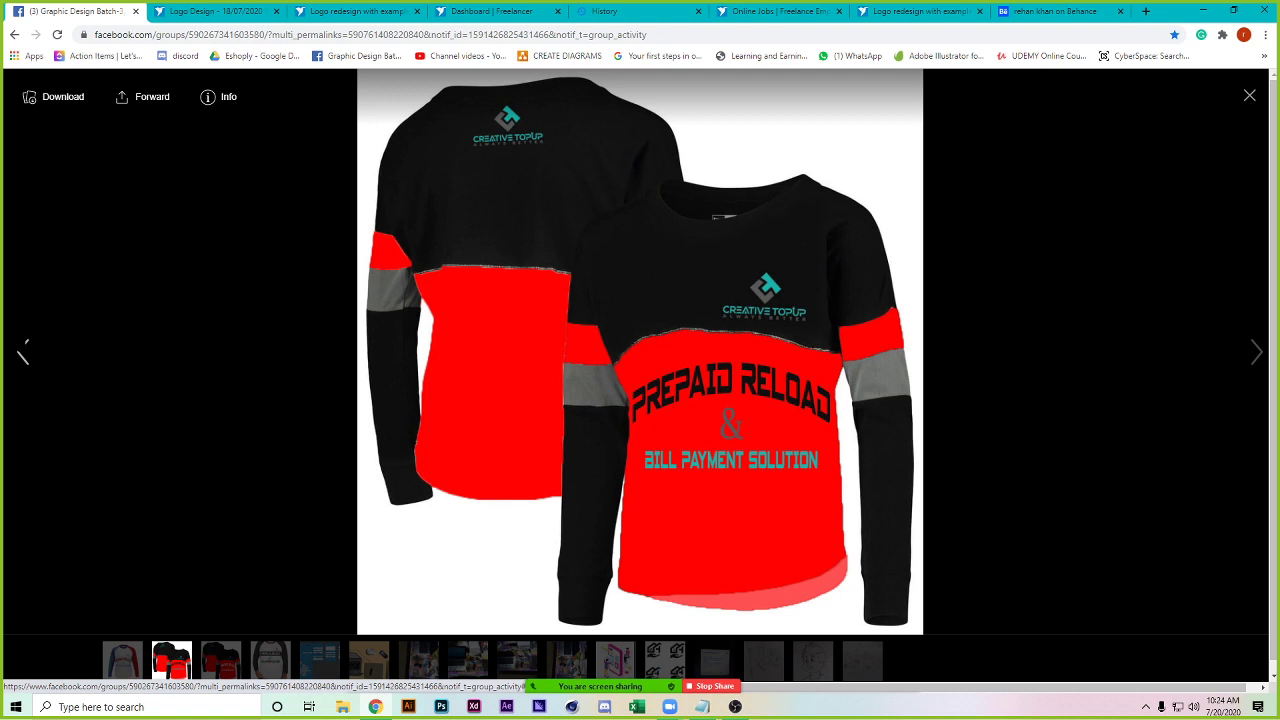
{"action": "left_click", "coordinate": [22, 352]}
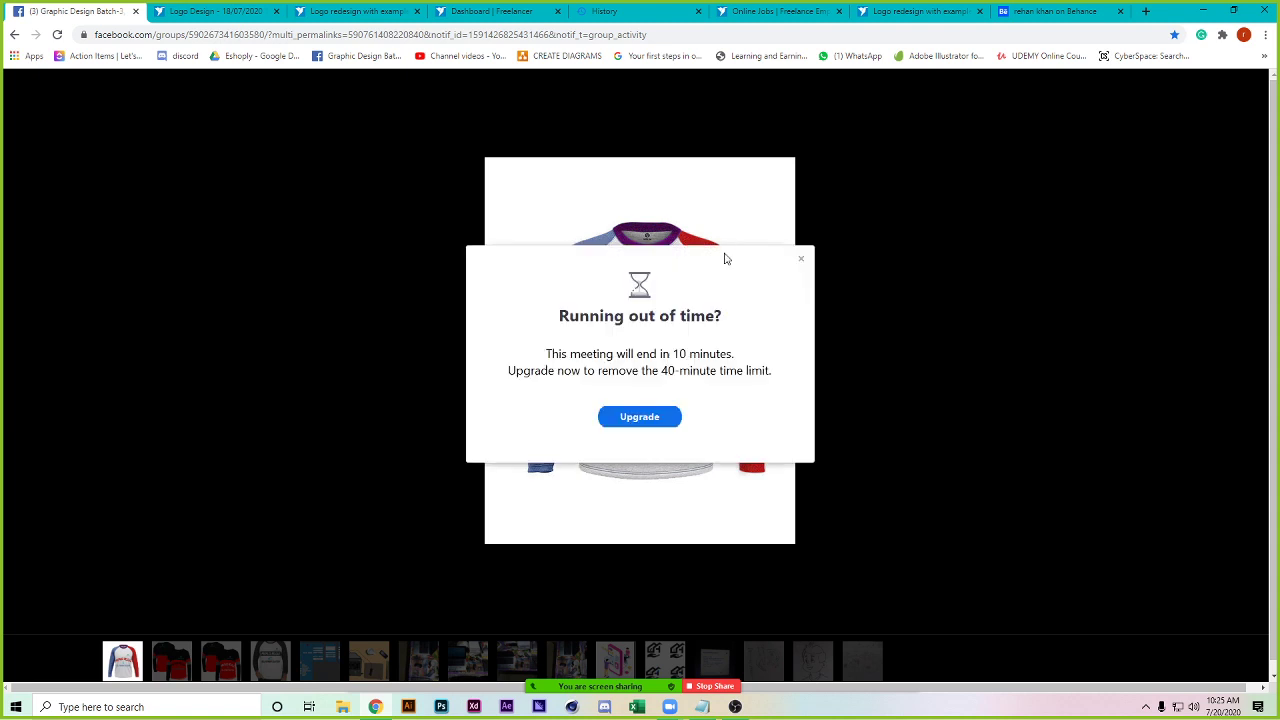
{"action": "left_click", "coordinate": [801, 259]}
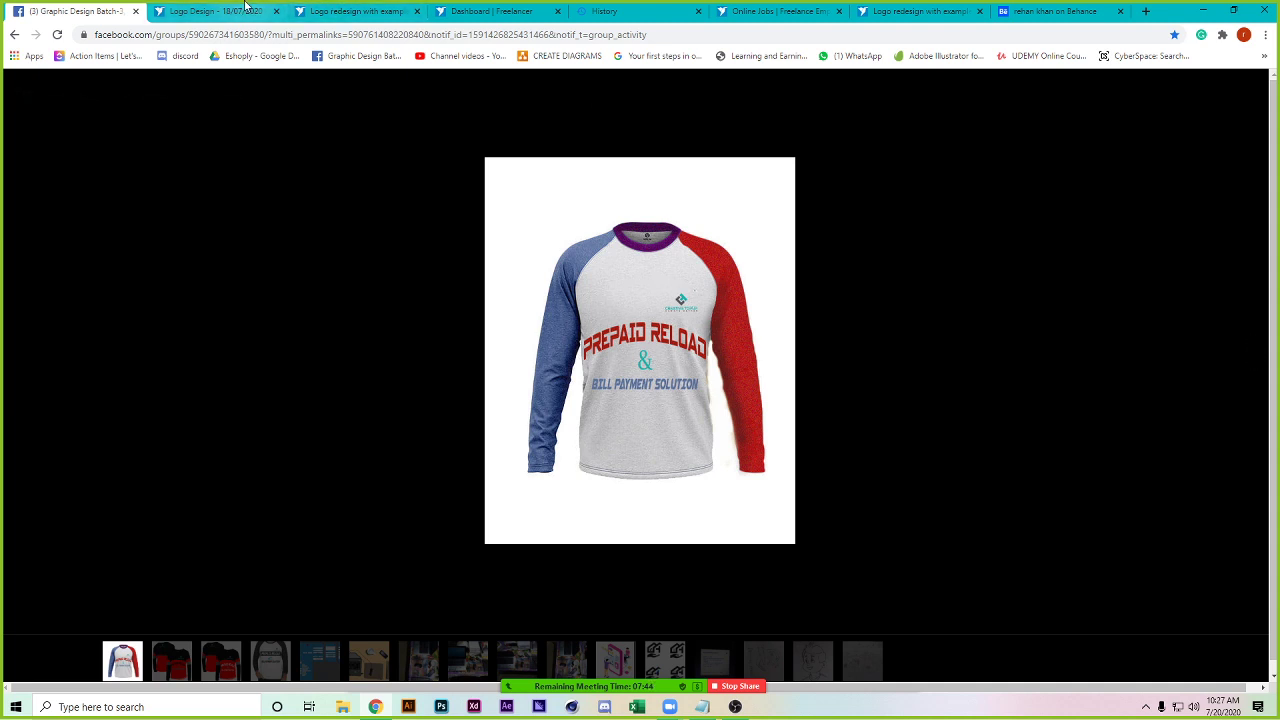
- Open the "Logo Design - 18/07/2020" contest page and highlight the brief's company name, business field and allowed colors
{"action": "left_click", "coordinate": [212, 11]}
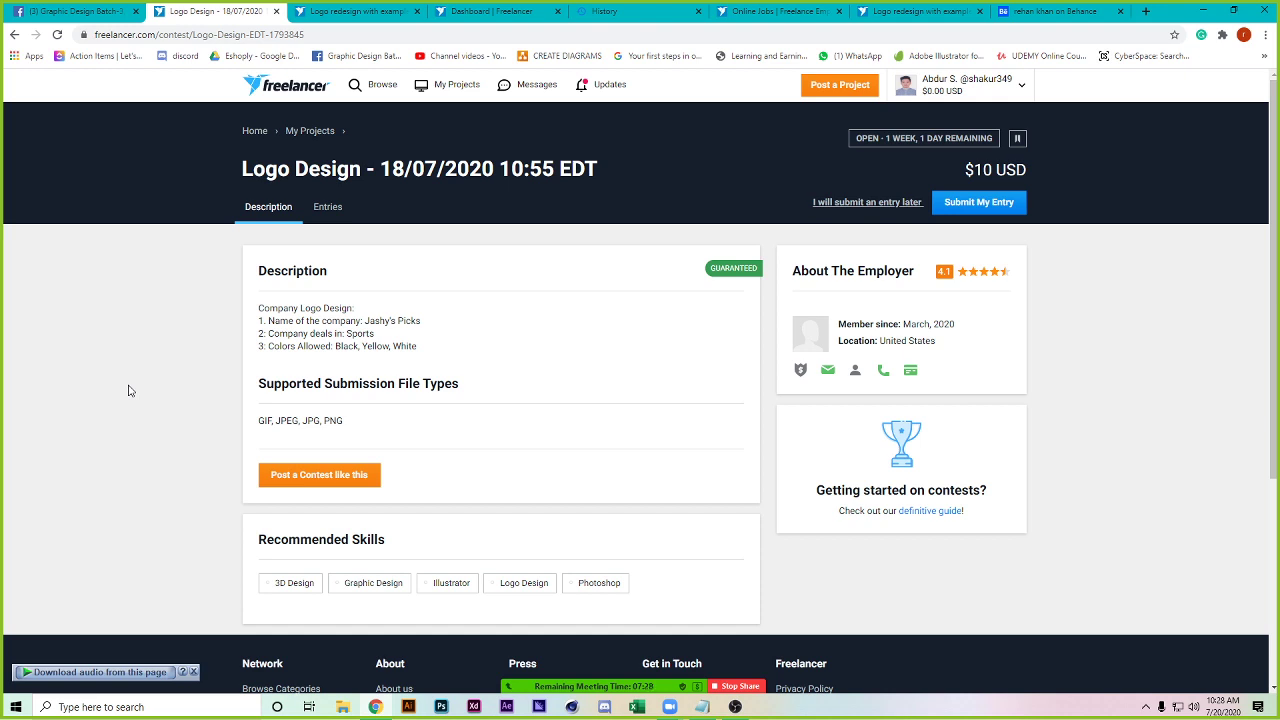
{"action": "mouse_move", "coordinate": [975, 276]}
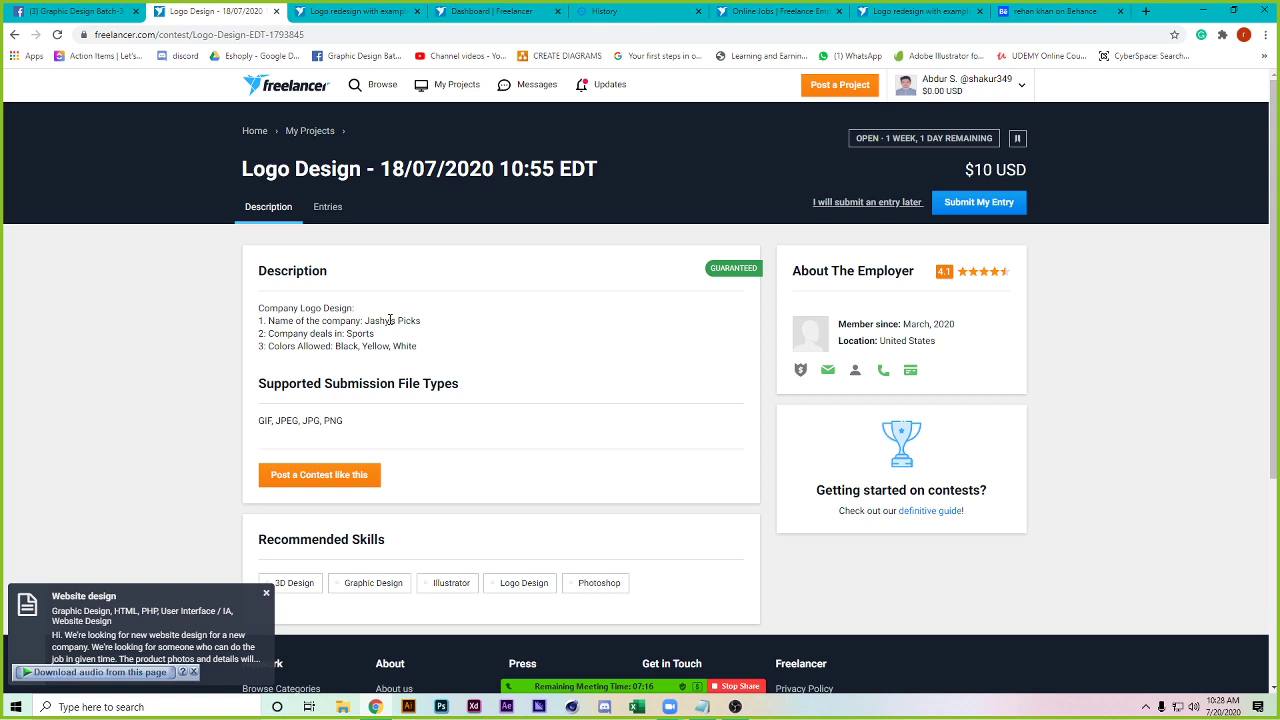
{"action": "left_click_drag", "start_coordinate": [370, 321], "coordinate": [414, 325]}
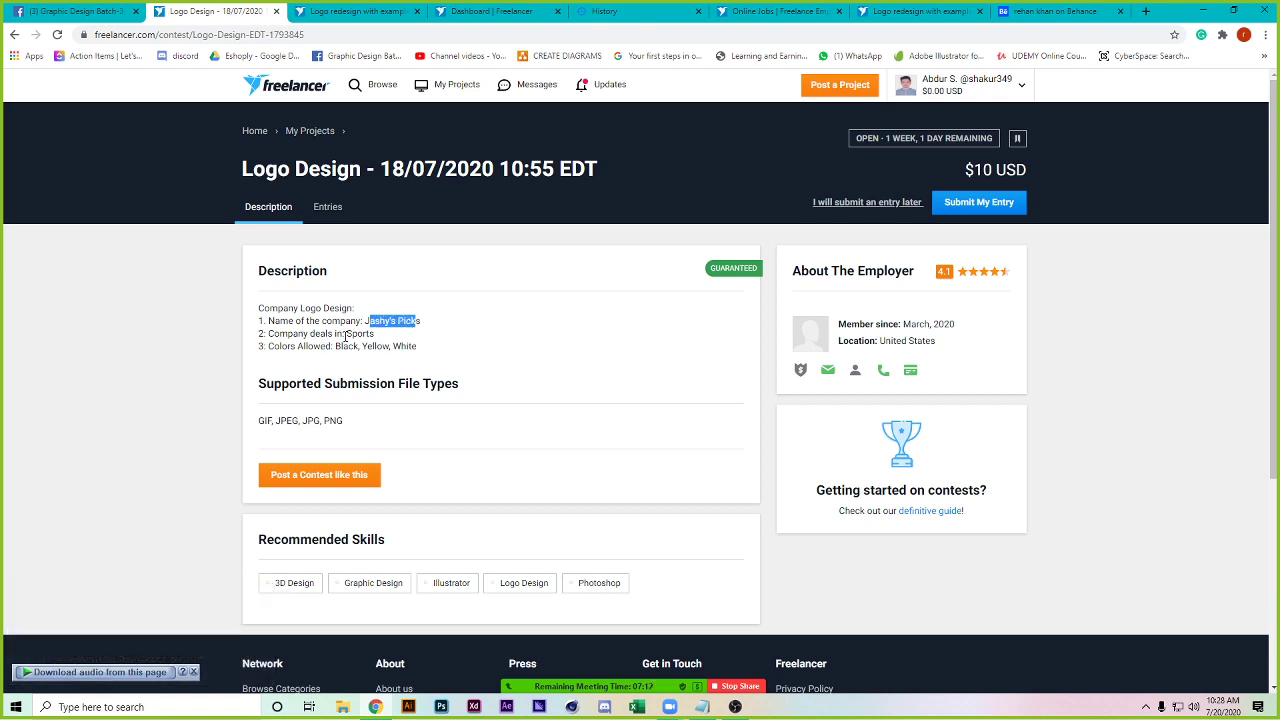
{"action": "left_click_drag", "start_coordinate": [348, 334], "coordinate": [373, 334]}
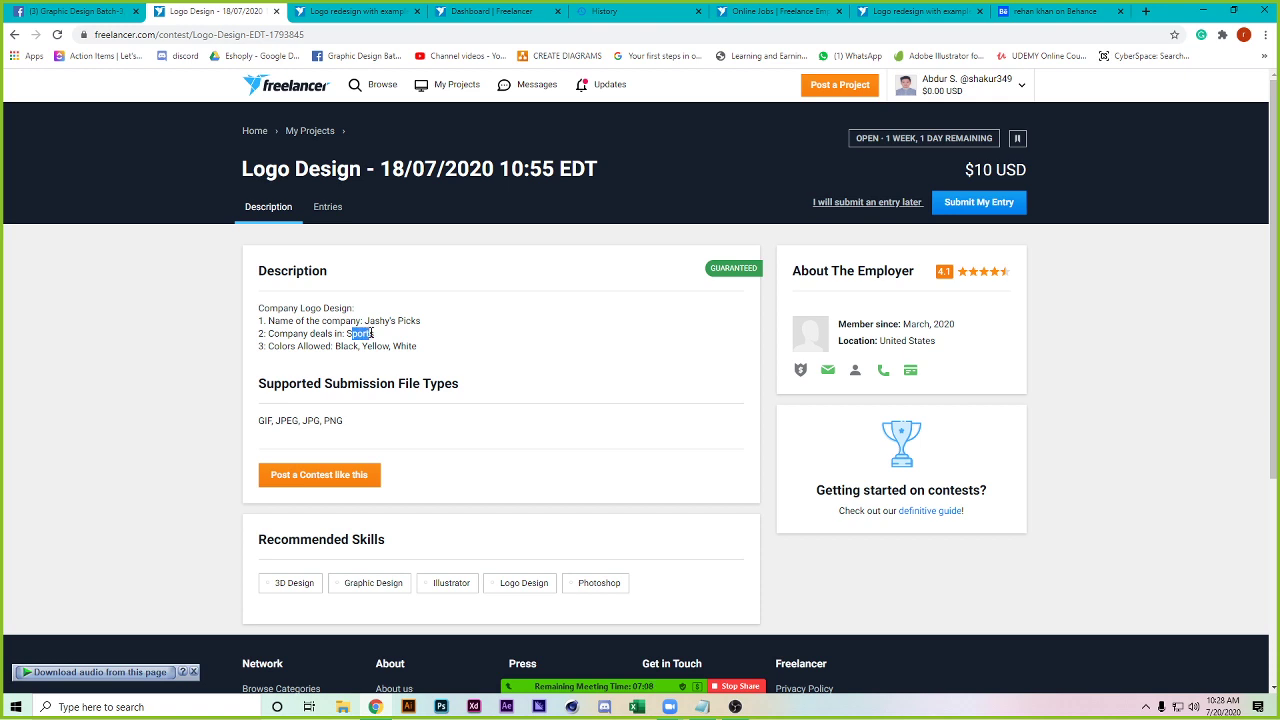
{"action": "left_click_drag", "start_coordinate": [347, 346], "coordinate": [418, 348]}
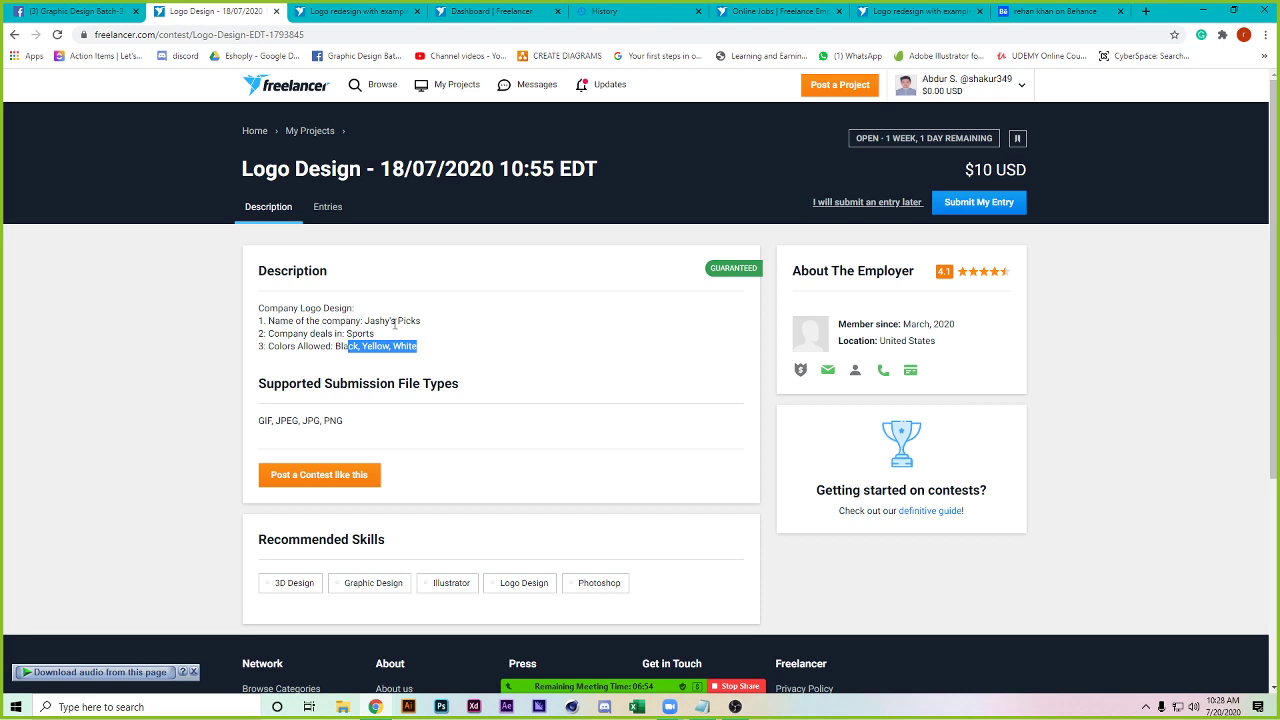
{"action": "left_click_drag", "start_coordinate": [380, 321], "coordinate": [426, 321]}
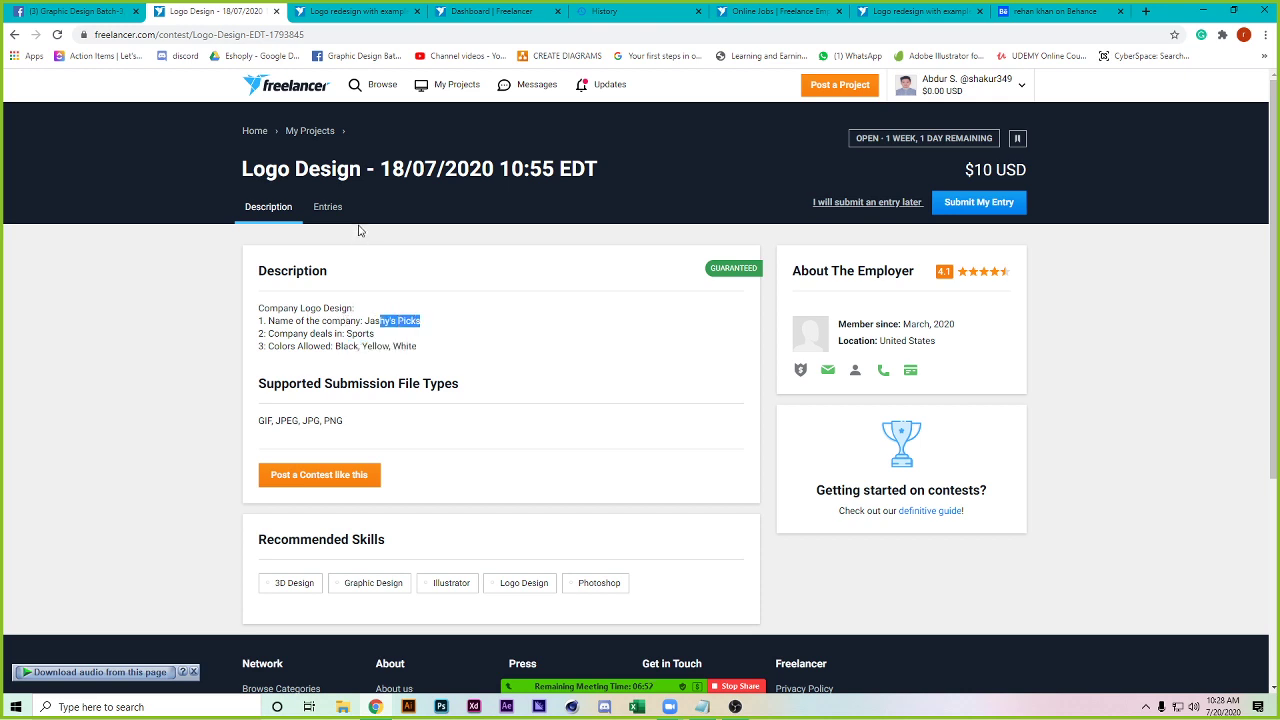
- Glance at the contest entries, then return to the brief and highlight the allowed colors Black, Yellow, White
{"action": "left_click", "coordinate": [330, 207]}
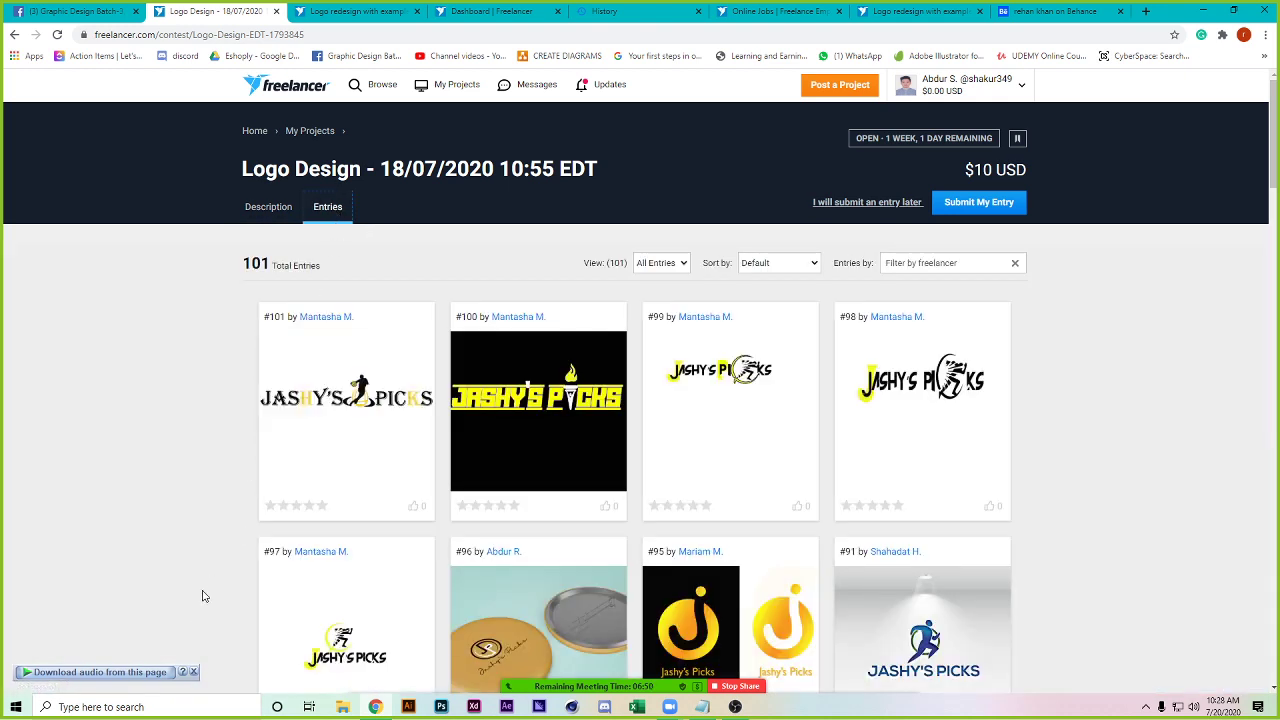
{"action": "left_click", "coordinate": [268, 207]}
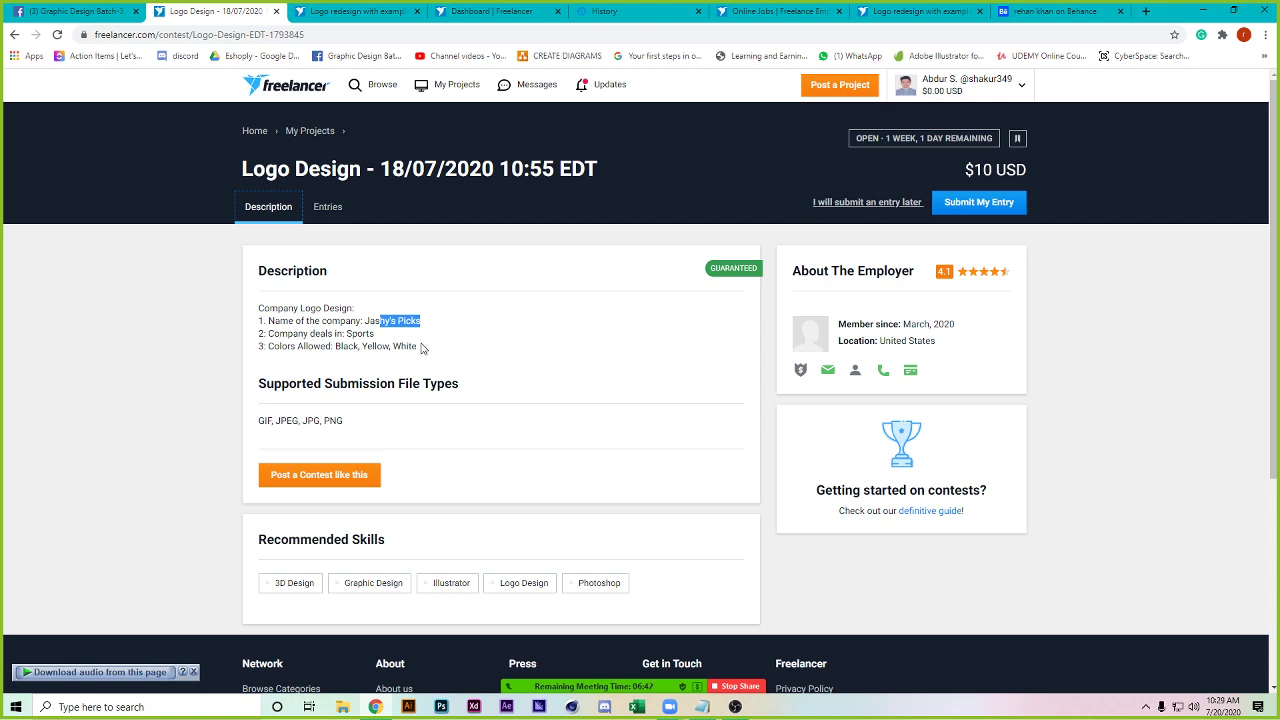
{"action": "left_click_drag", "start_coordinate": [420, 347], "coordinate": [339, 348]}
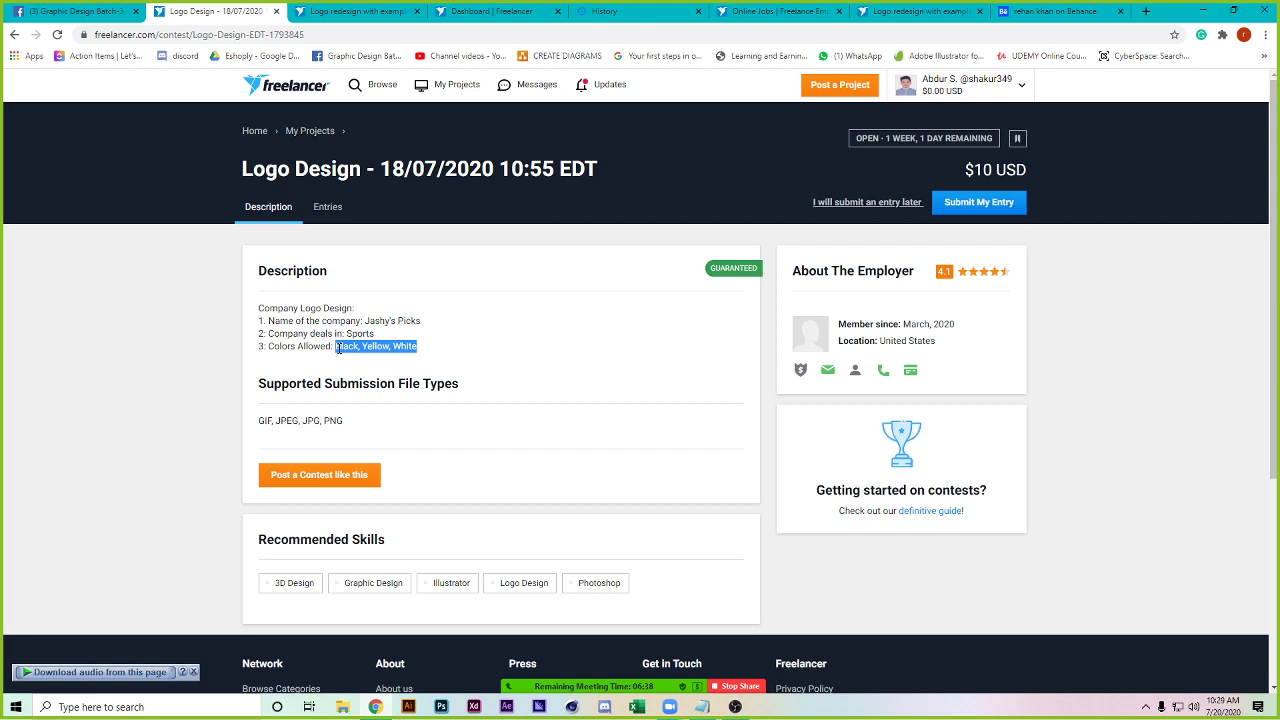
- Open the contest entries and look through the first page of submitted Jashy's Picks logos down to the clarification board
{"action": "left_click", "coordinate": [328, 207]}
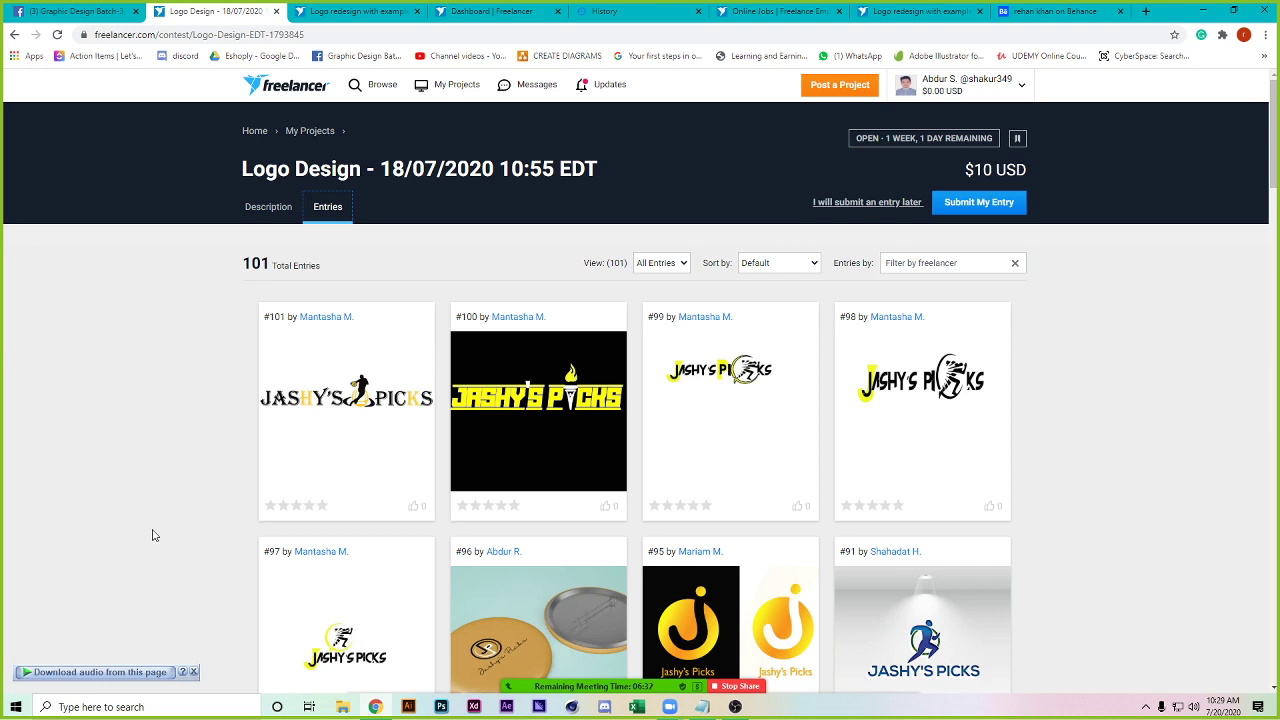
{"action": "scroll", "coordinate": [166, 520], "scroll_direction": "down", "scroll_amount": 1}
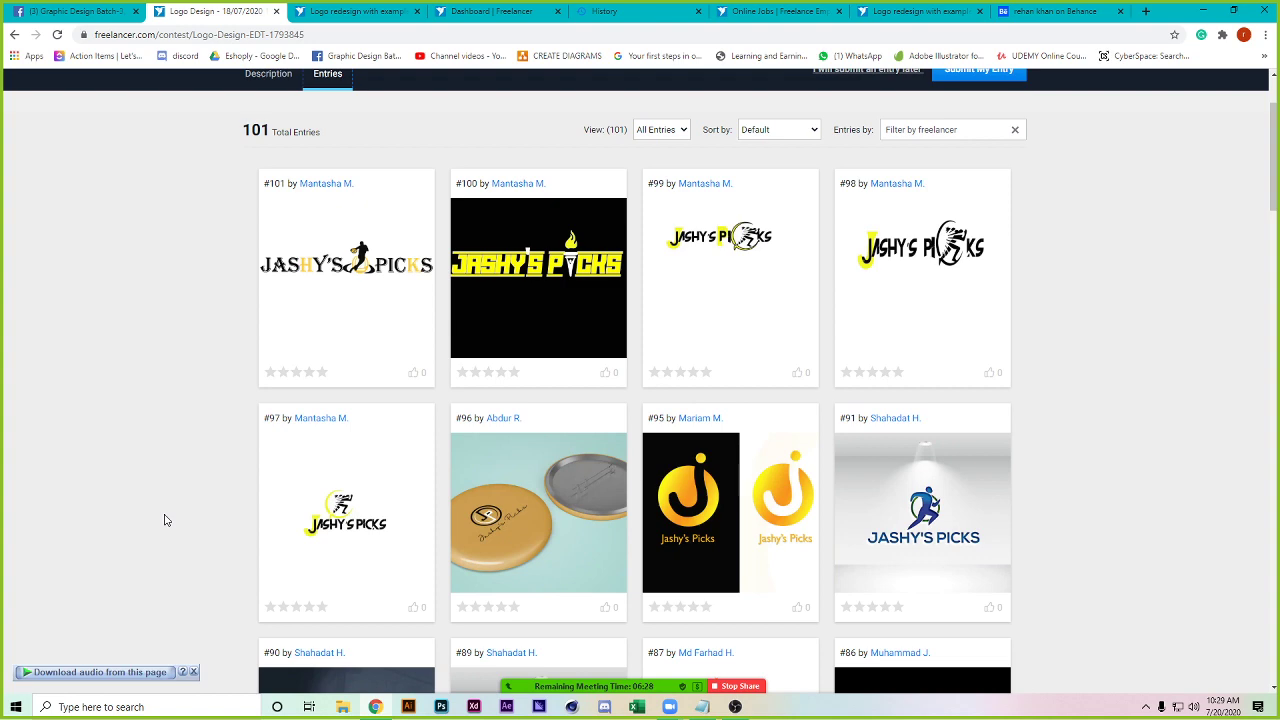
{"action": "scroll", "coordinate": [166, 520], "scroll_direction": "down", "scroll_amount": 3}
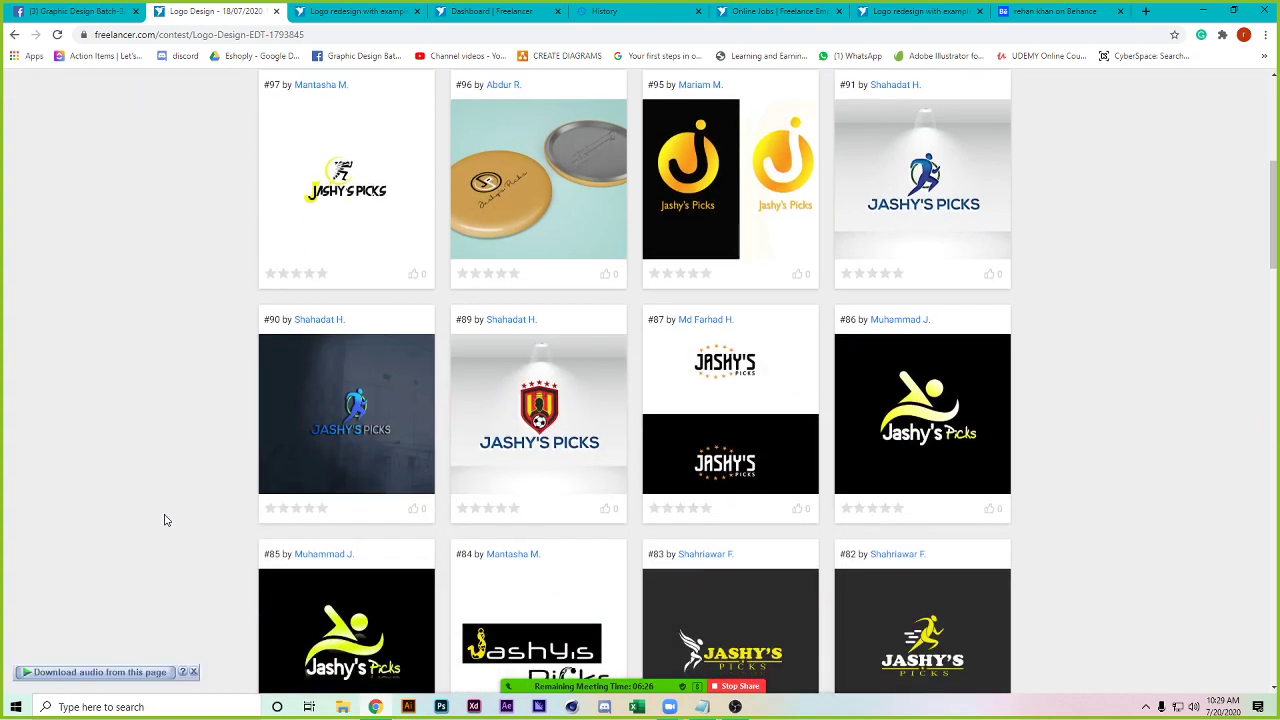
{"action": "scroll", "coordinate": [166, 520], "scroll_direction": "down", "scroll_amount": 2}
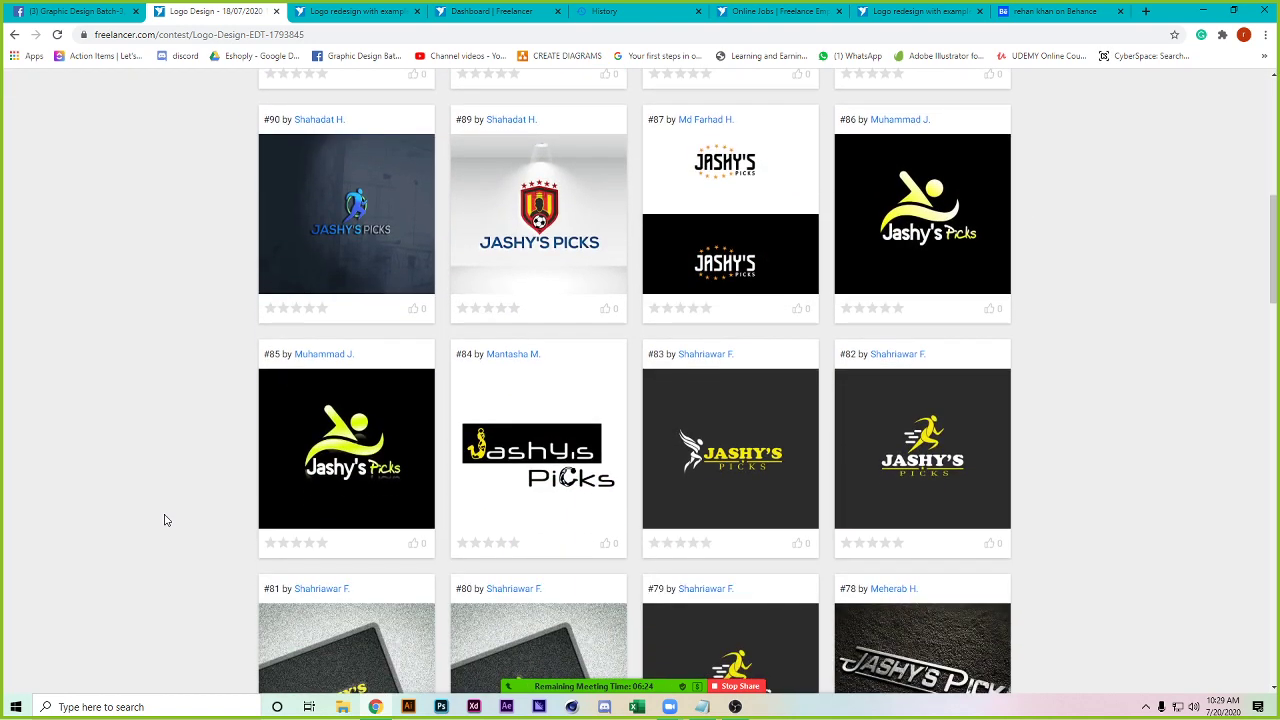
{"action": "scroll", "coordinate": [166, 520], "scroll_direction": "down", "scroll_amount": 3}
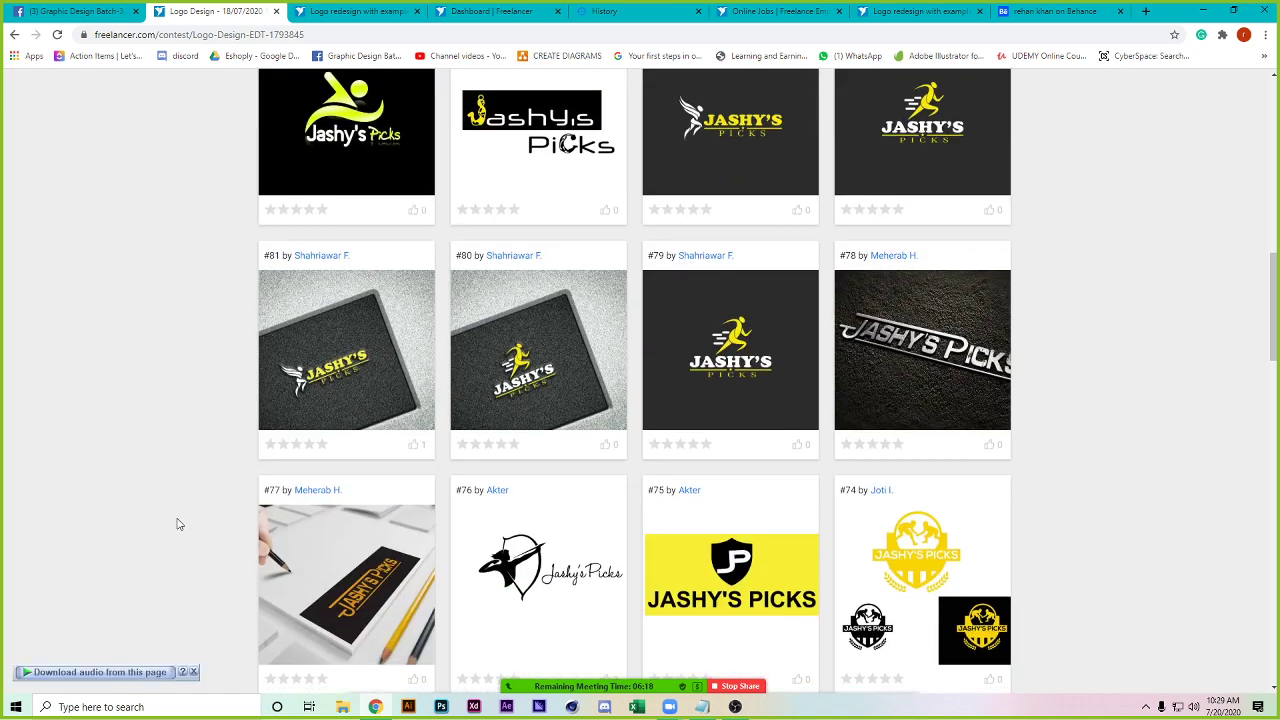
{"action": "scroll", "coordinate": [178, 524], "scroll_direction": "down", "scroll_amount": 3}
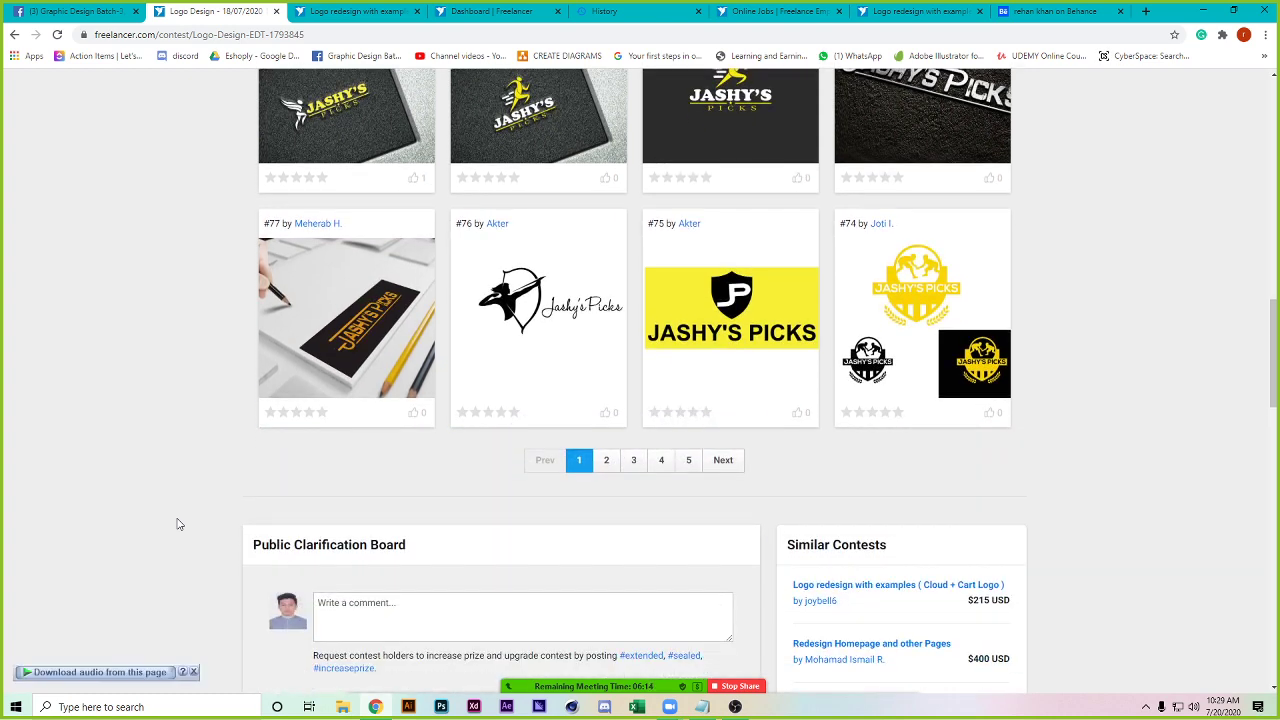
{"action": "scroll", "coordinate": [178, 524], "scroll_direction": "up", "scroll_amount": 1}
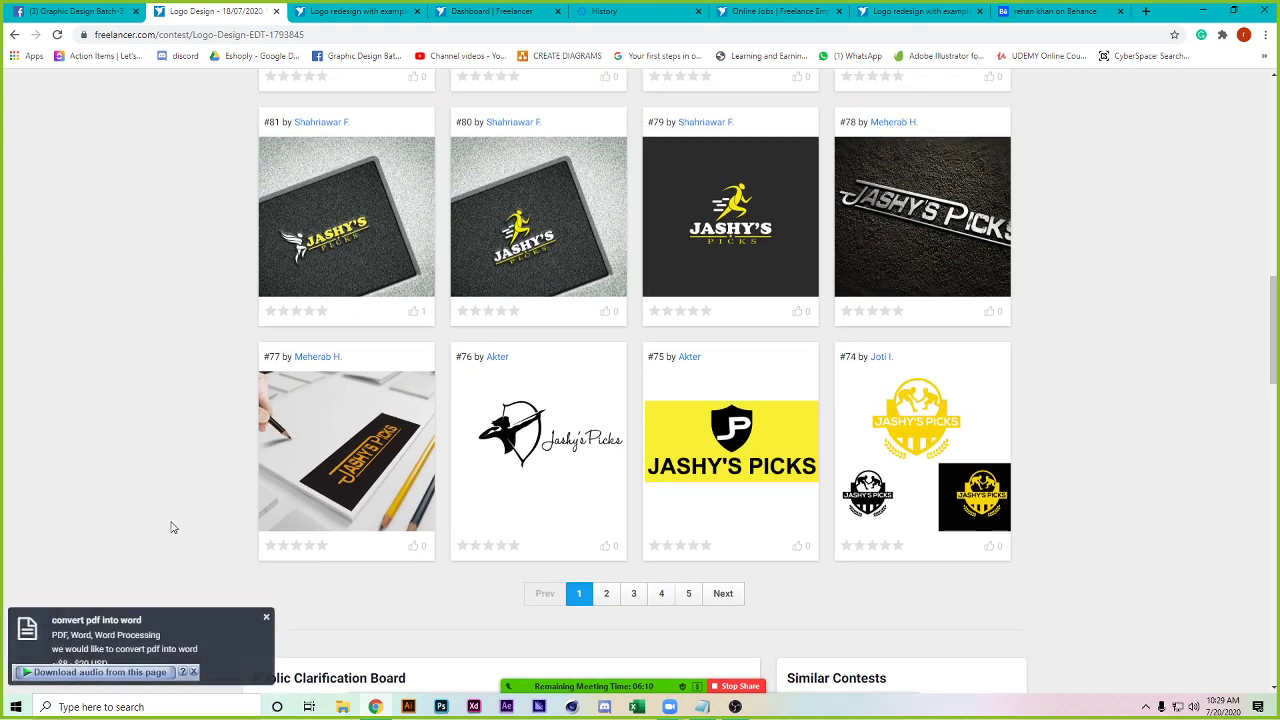
{"action": "scroll", "coordinate": [171, 527], "scroll_direction": "down", "scroll_amount": 2}
{"action": "scroll", "coordinate": [171, 527], "scroll_direction": "down", "scroll_amount": 3}
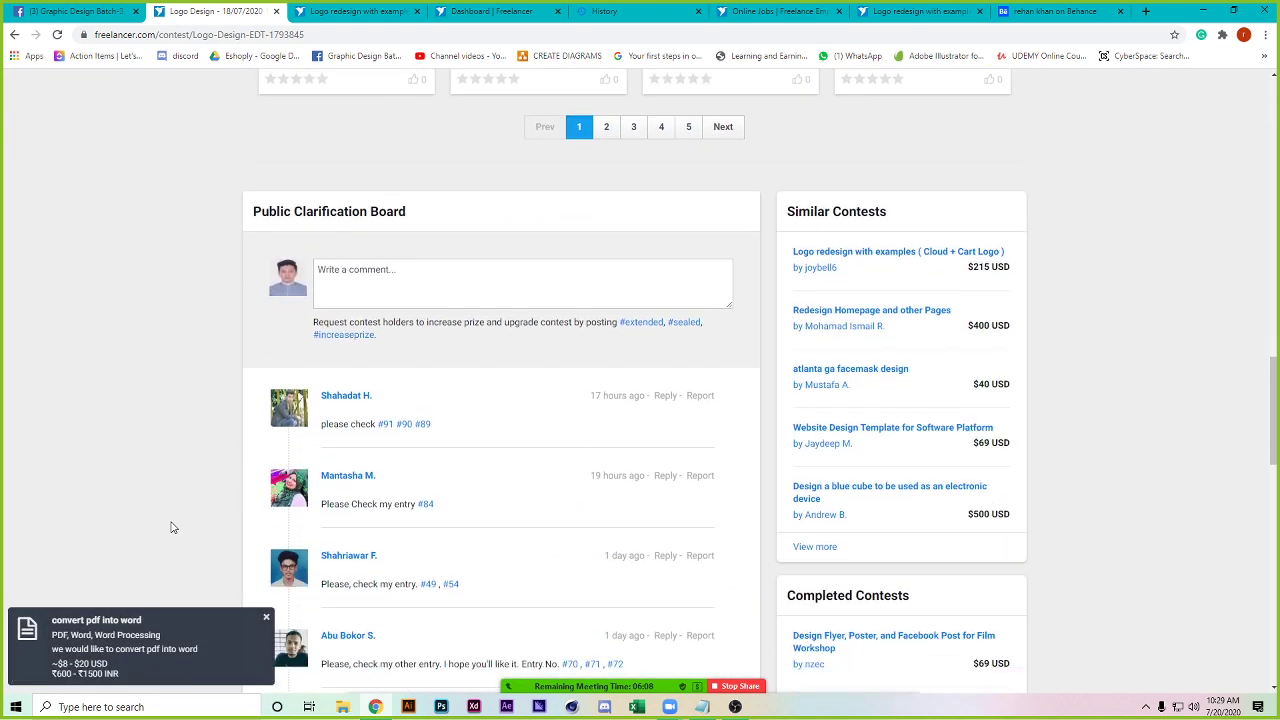
{"action": "scroll", "coordinate": [171, 527], "scroll_direction": "up", "scroll_amount": 3}
{"action": "scroll", "coordinate": [171, 527], "scroll_direction": "up", "scroll_amount": 2}
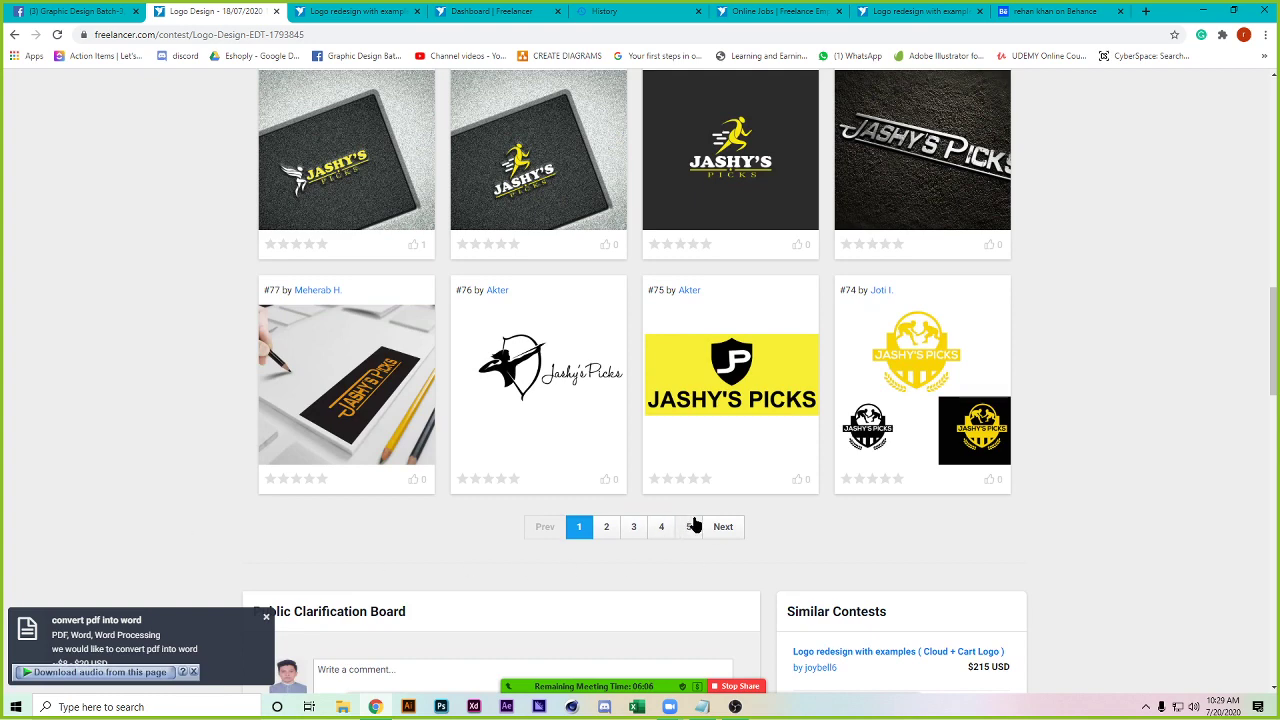
- View the second page of contest entries and return to the first page
{"action": "left_click", "coordinate": [736, 534]}
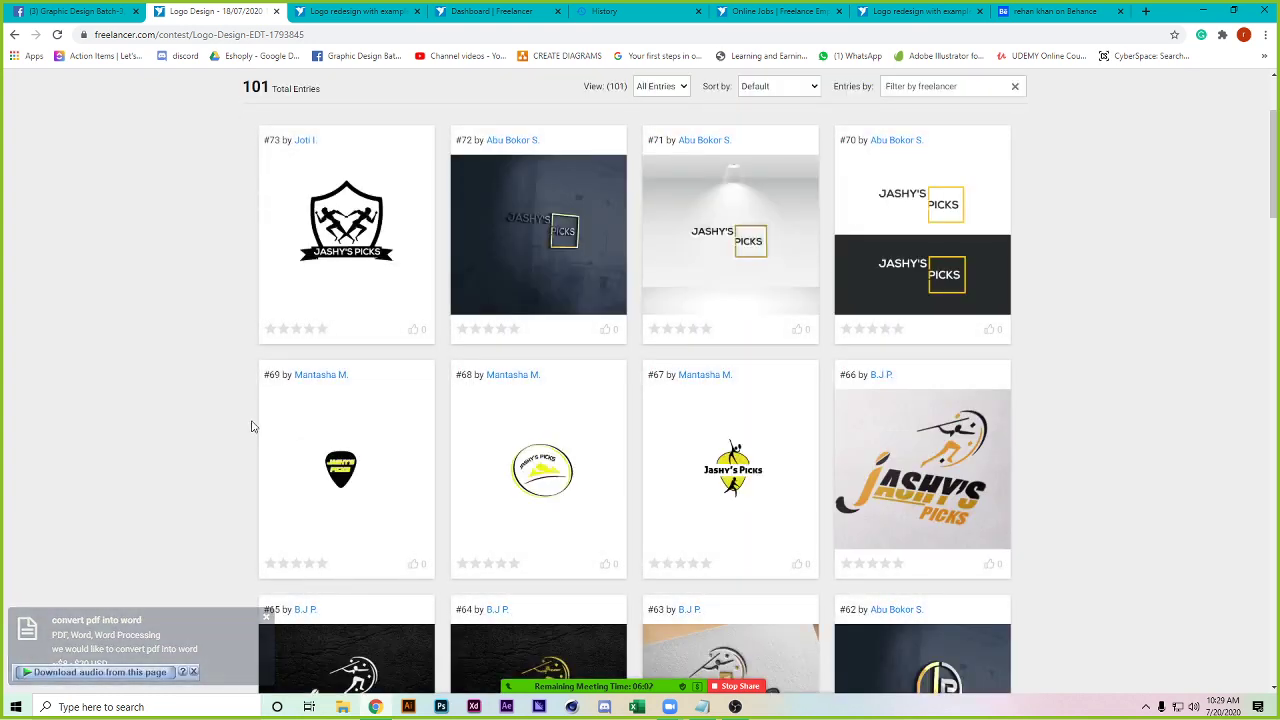
{"action": "scroll", "coordinate": [252, 427], "scroll_direction": "down", "scroll_amount": 12}
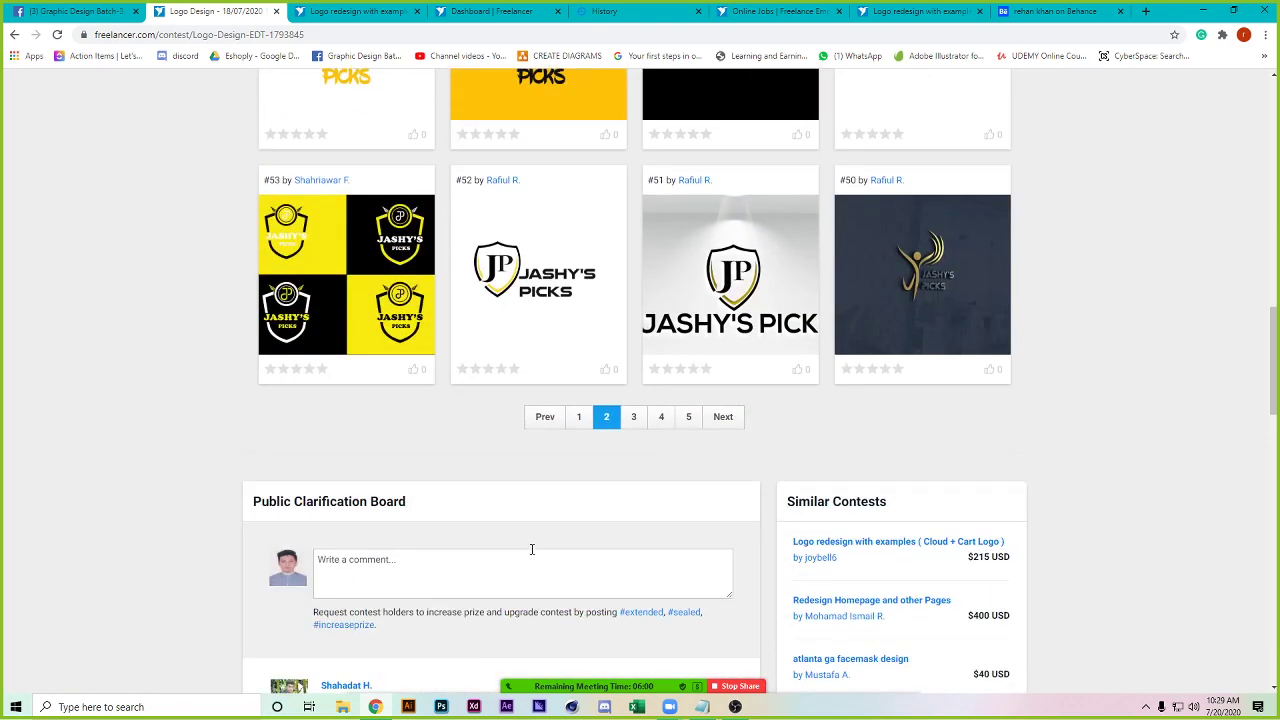
{"action": "left_click", "coordinate": [545, 416]}
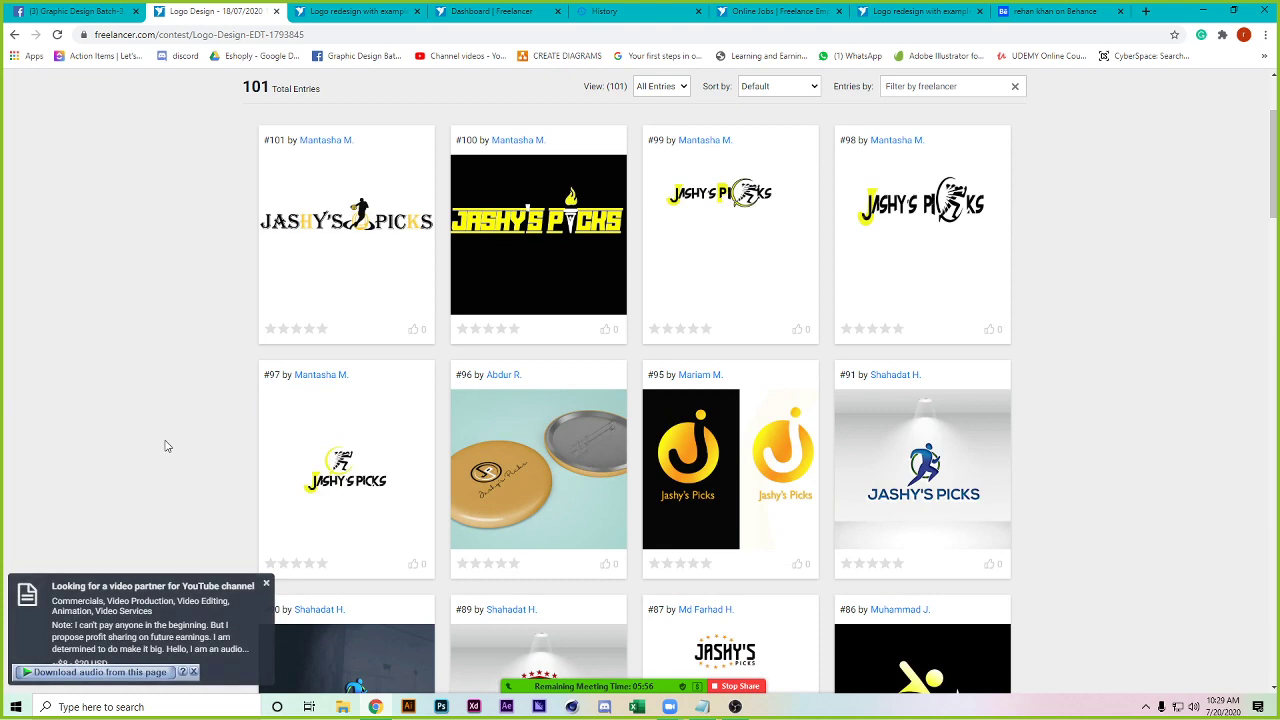
- Examine entries #97 to #74 on the first page, comparing their sports figures, lettering and colors with the brief
{"action": "scroll", "coordinate": [212, 454], "scroll_direction": "down", "scroll_amount": 3}
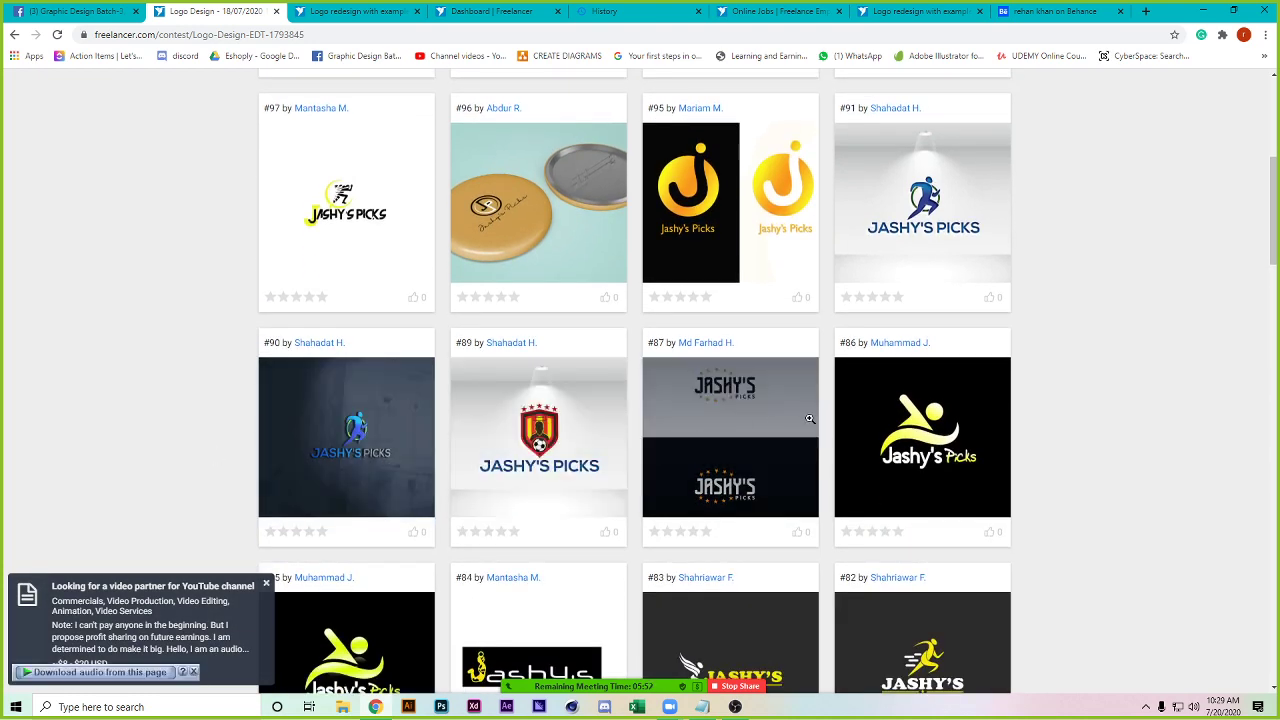
{"action": "scroll", "coordinate": [781, 437], "scroll_direction": "down", "scroll_amount": 1}
{"action": "scroll", "coordinate": [781, 437], "scroll_direction": "down", "scroll_amount": 3}
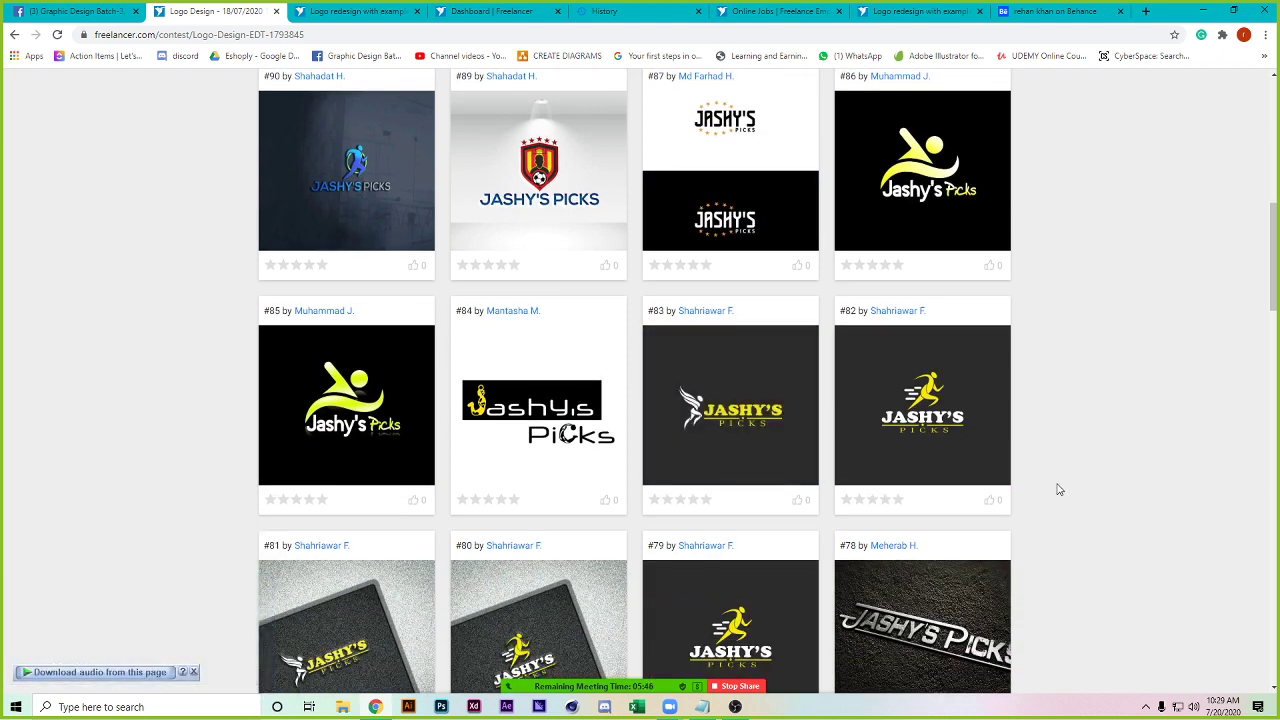
{"action": "scroll", "coordinate": [1059, 489], "scroll_direction": "down", "scroll_amount": 1}
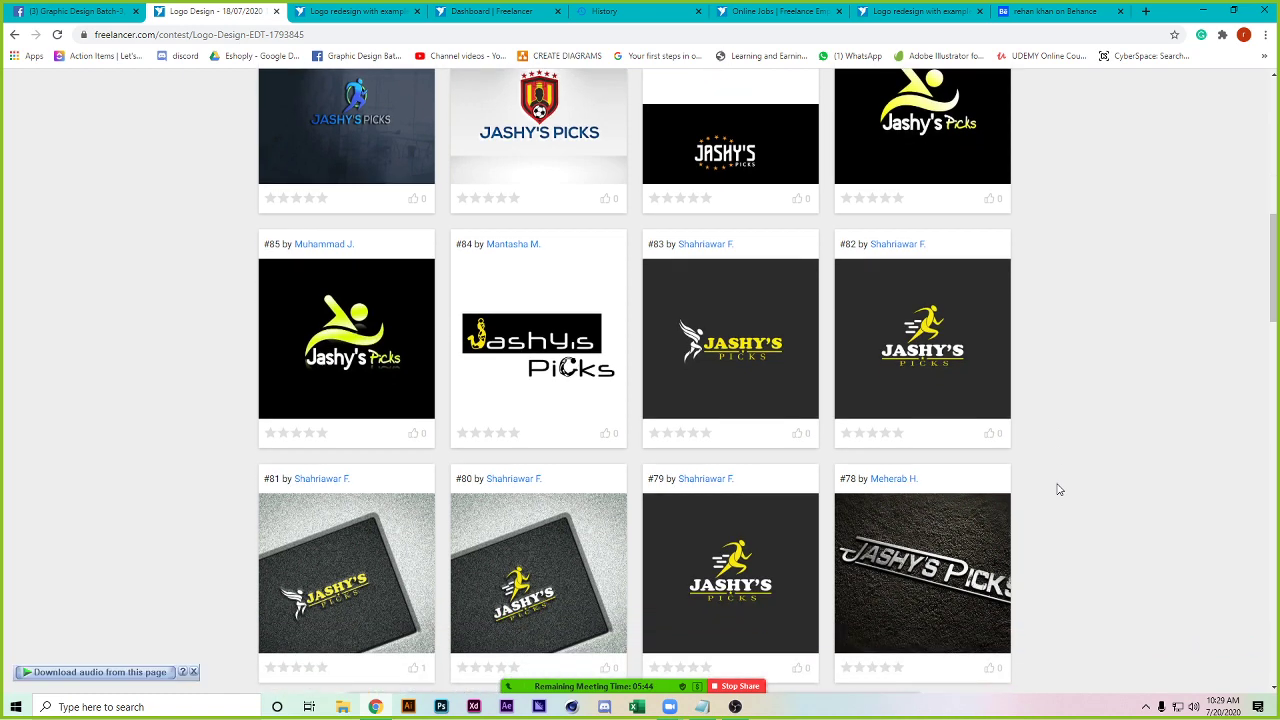
{"action": "scroll", "coordinate": [1059, 489], "scroll_direction": "down", "scroll_amount": 1}
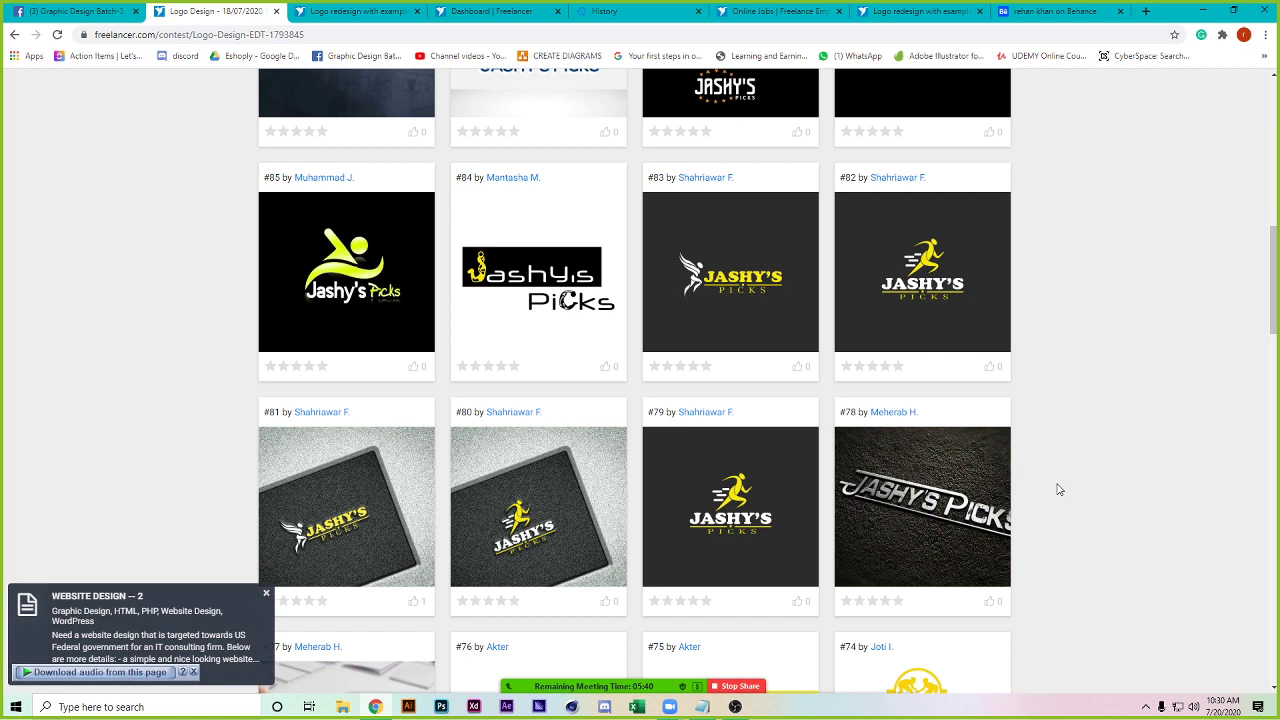
{"action": "scroll", "coordinate": [1059, 489], "scroll_direction": "down", "scroll_amount": 1}
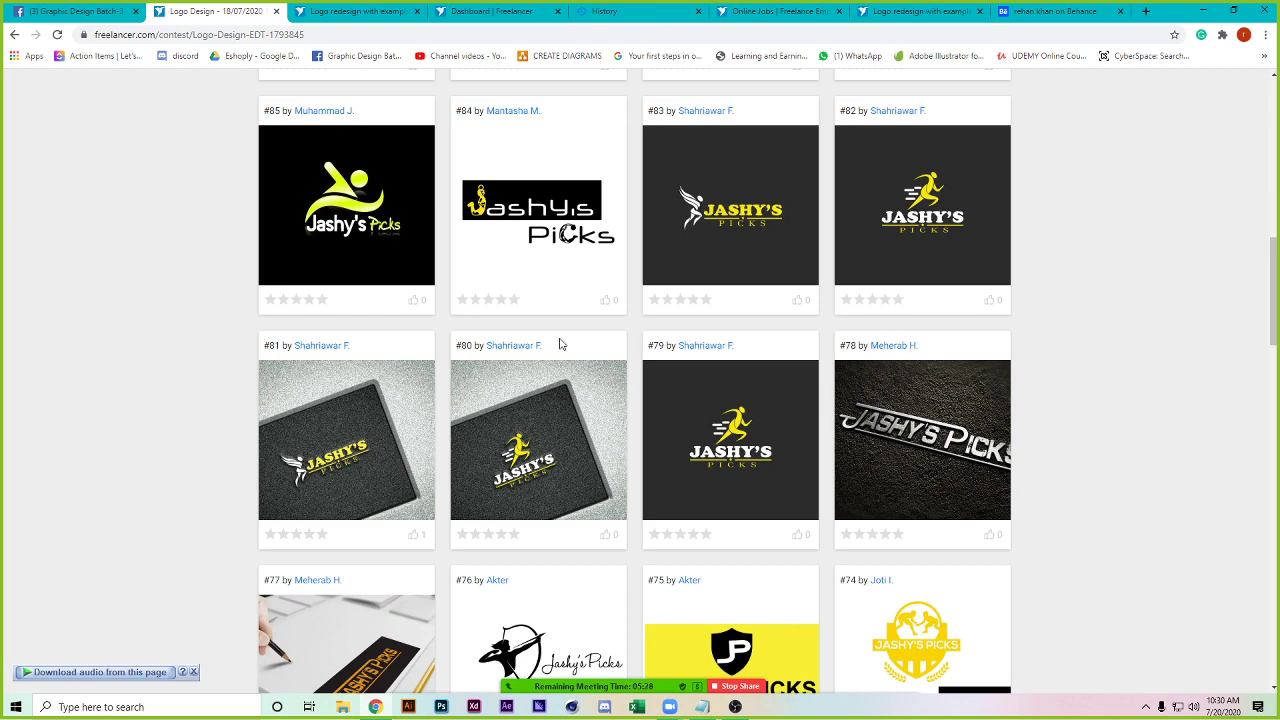
{"action": "scroll", "coordinate": [560, 344], "scroll_direction": "down", "scroll_amount": 2}
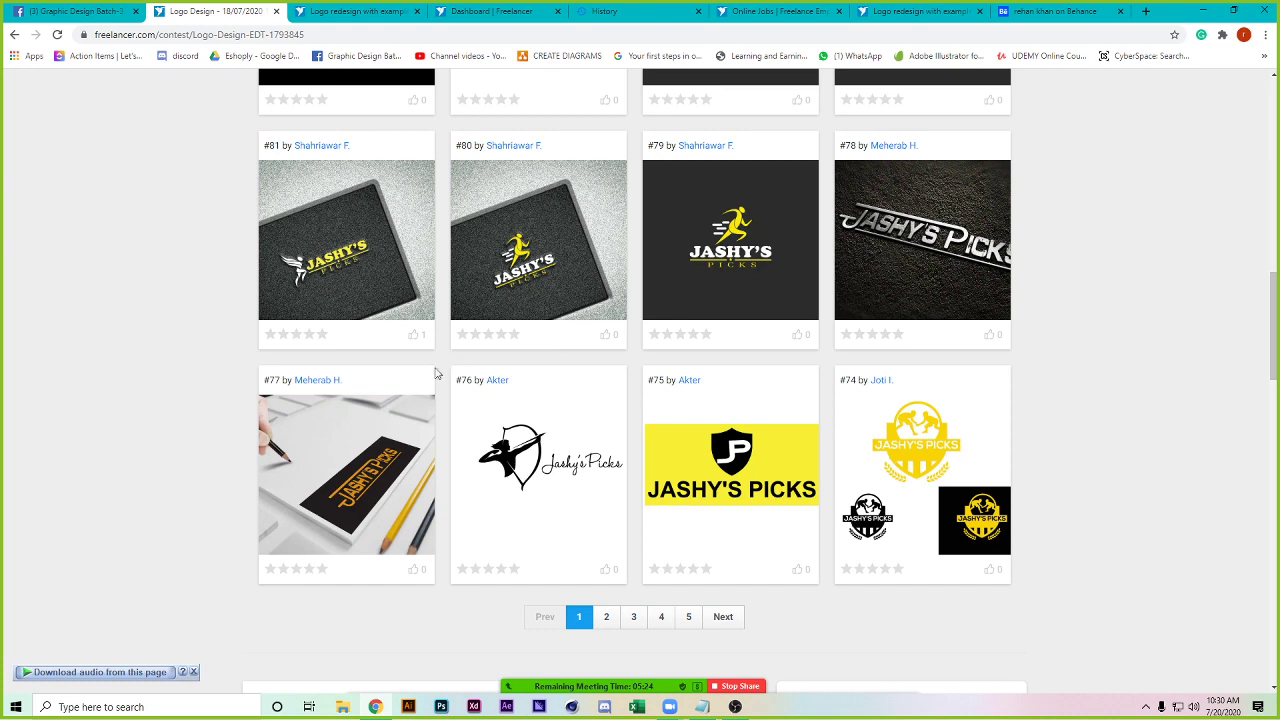
- View entries #80 and #81, the running-figure and winged-figure logo mockups, at full size and close each preview
{"action": "scroll", "coordinate": [416, 386], "scroll_direction": "up", "scroll_amount": 1}
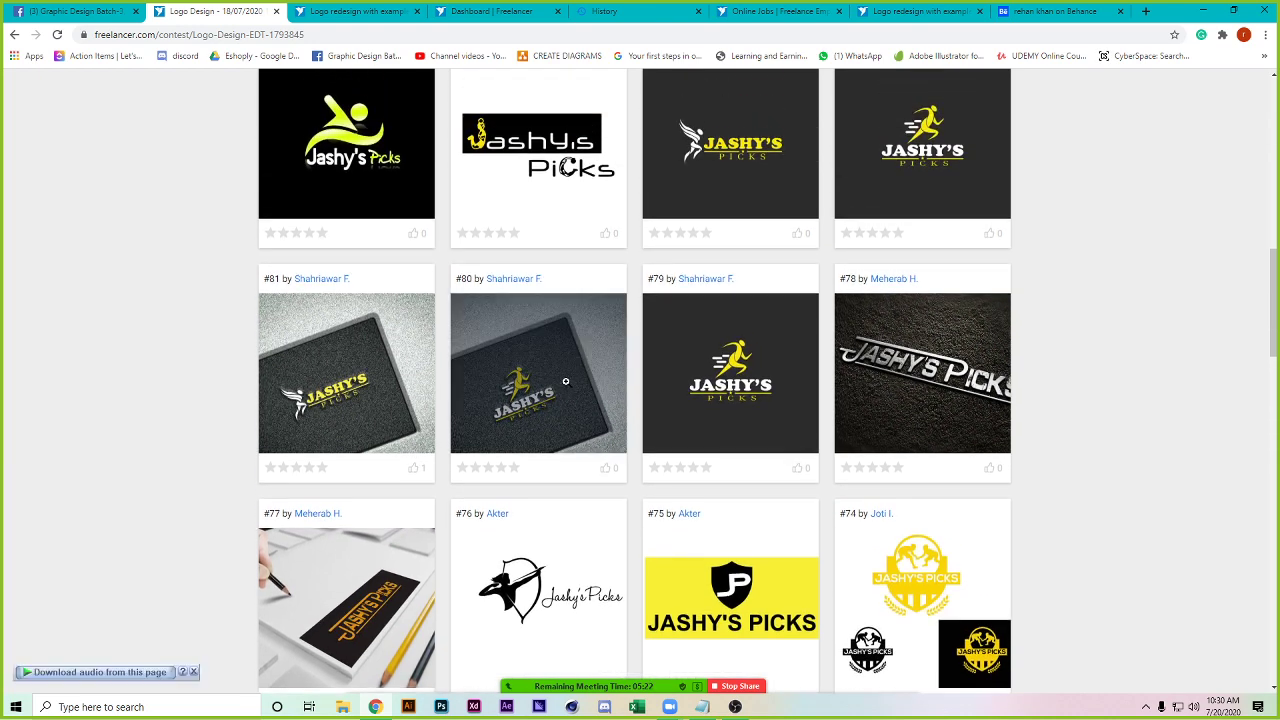
{"action": "left_click", "coordinate": [566, 383]}
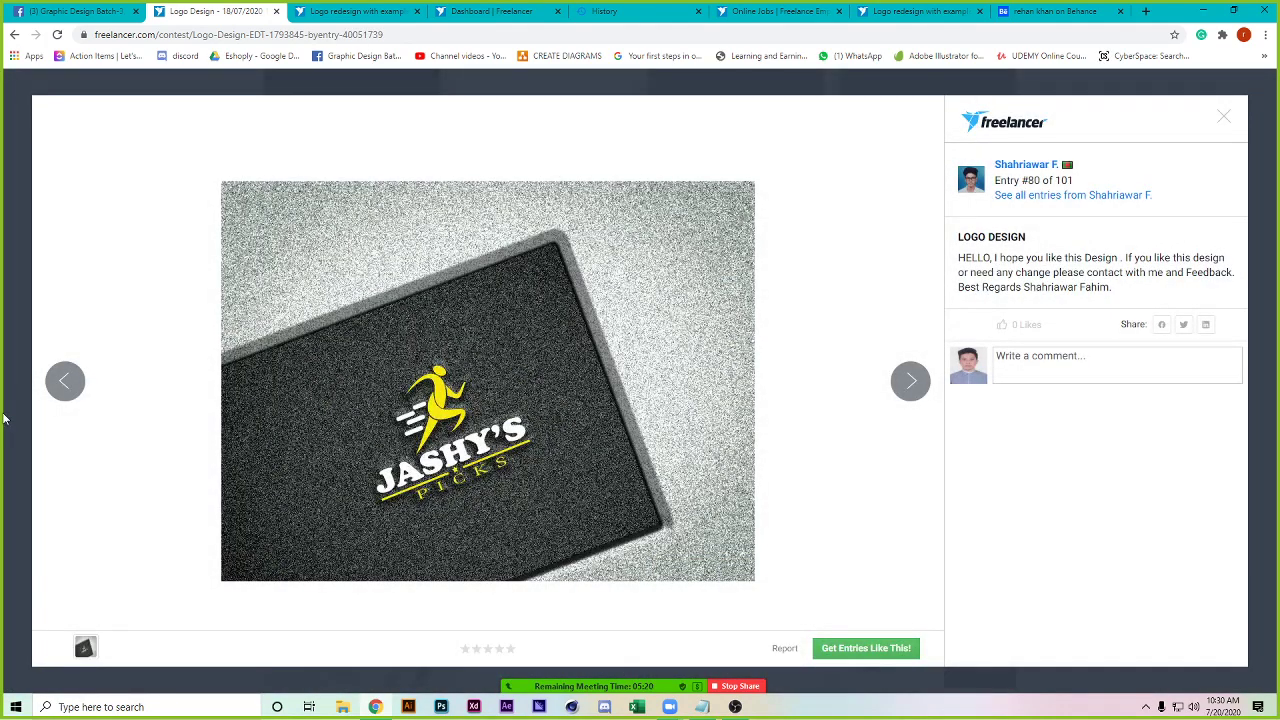
{"action": "left_click", "coordinate": [14, 233]}
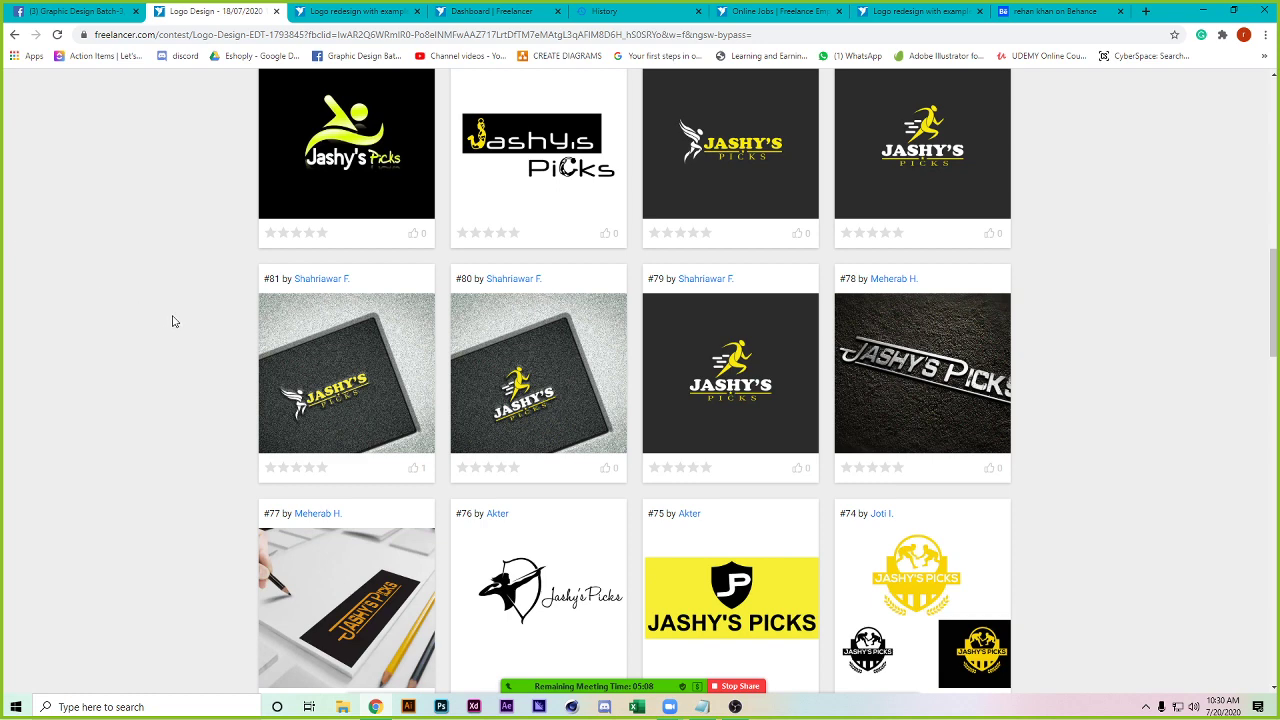
{"action": "left_click", "coordinate": [352, 389]}
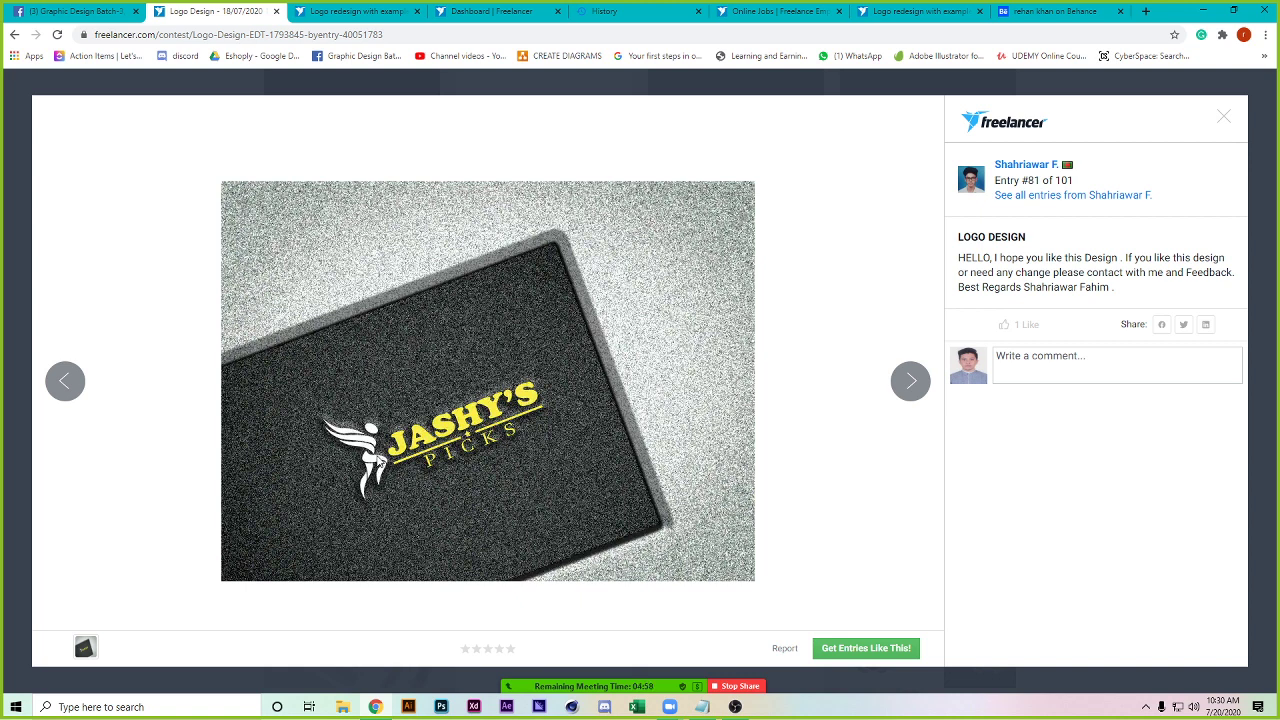
{"action": "left_click", "coordinate": [16, 364]}
- Review the first page of entries again from #101 to #74, comparing the plain logos with the mockup presentations
{"action": "scroll", "coordinate": [69, 494], "scroll_direction": "up", "scroll_amount": 2}
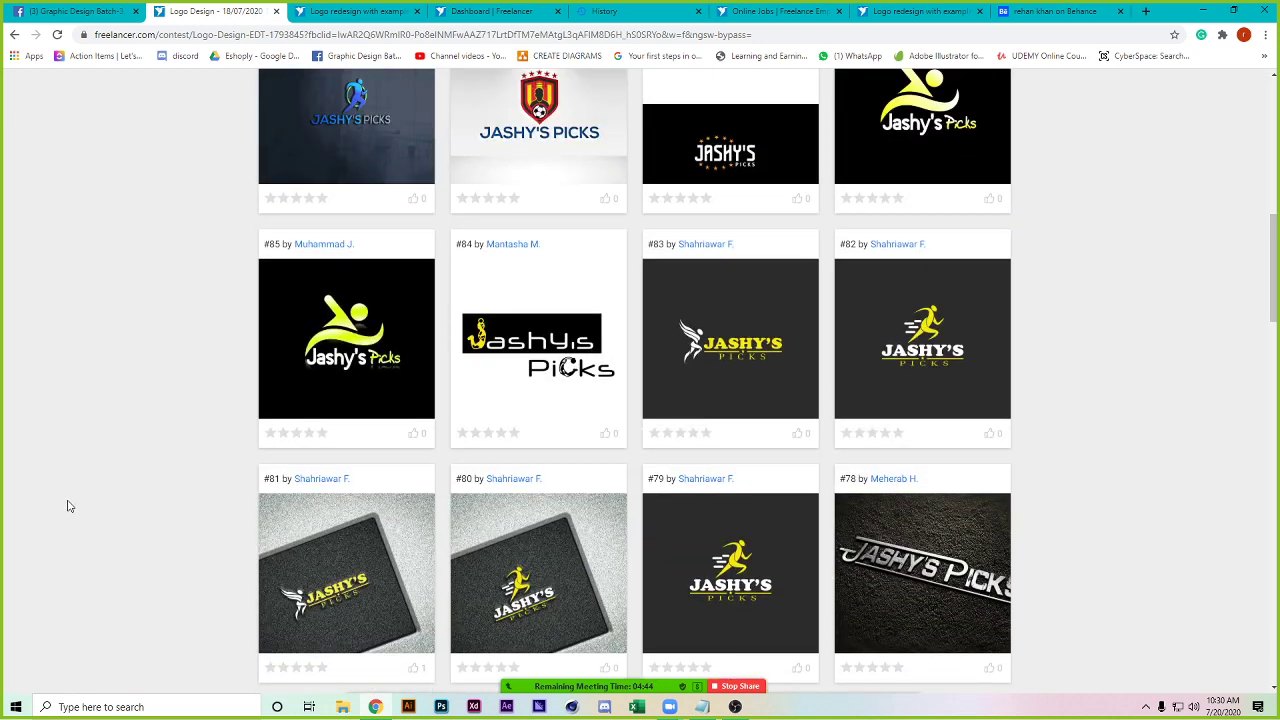
{"action": "scroll", "coordinate": [69, 506], "scroll_direction": "up", "scroll_amount": 2}
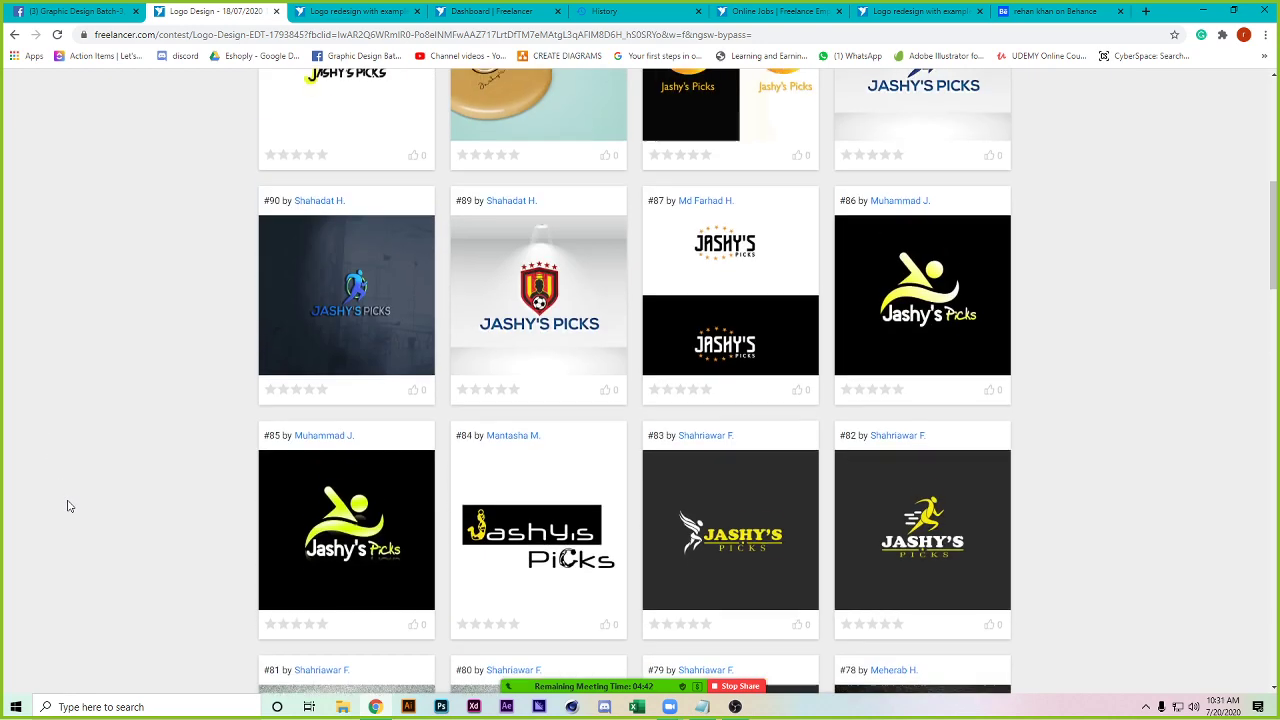
{"action": "scroll", "coordinate": [69, 506], "scroll_direction": "down", "scroll_amount": 2}
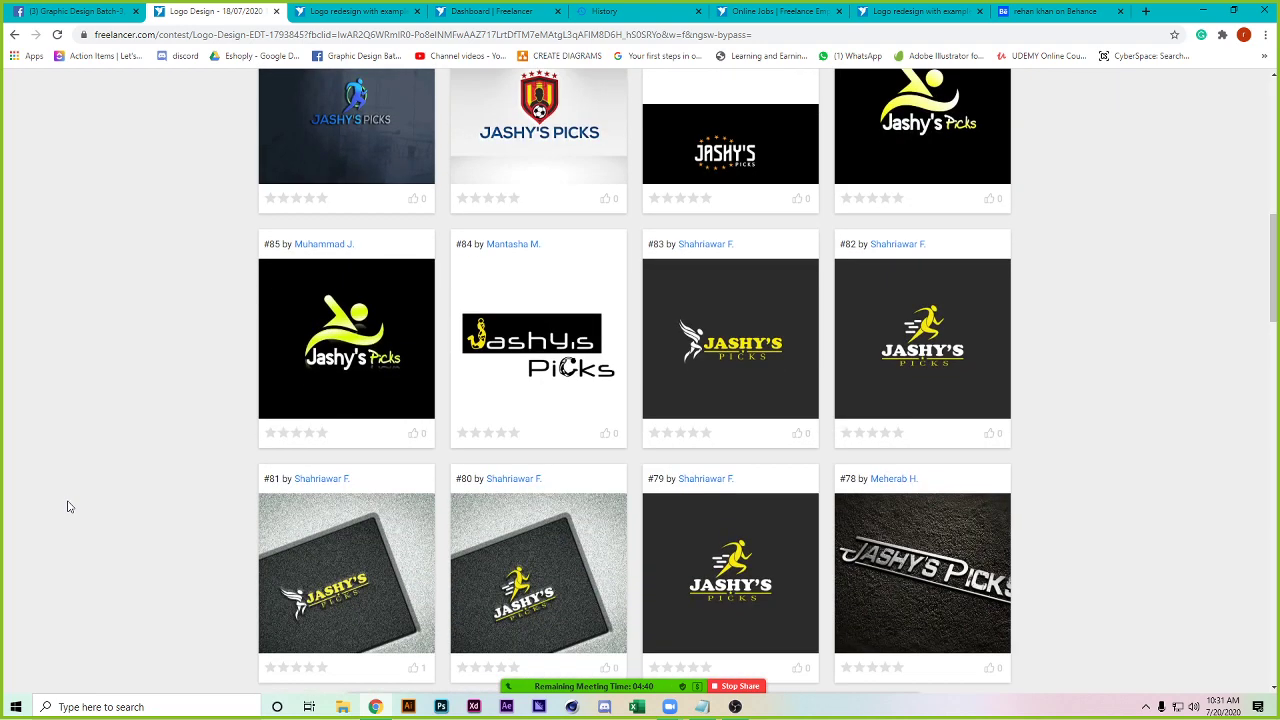
{"action": "scroll", "coordinate": [69, 506], "scroll_direction": "up", "scroll_amount": 10}
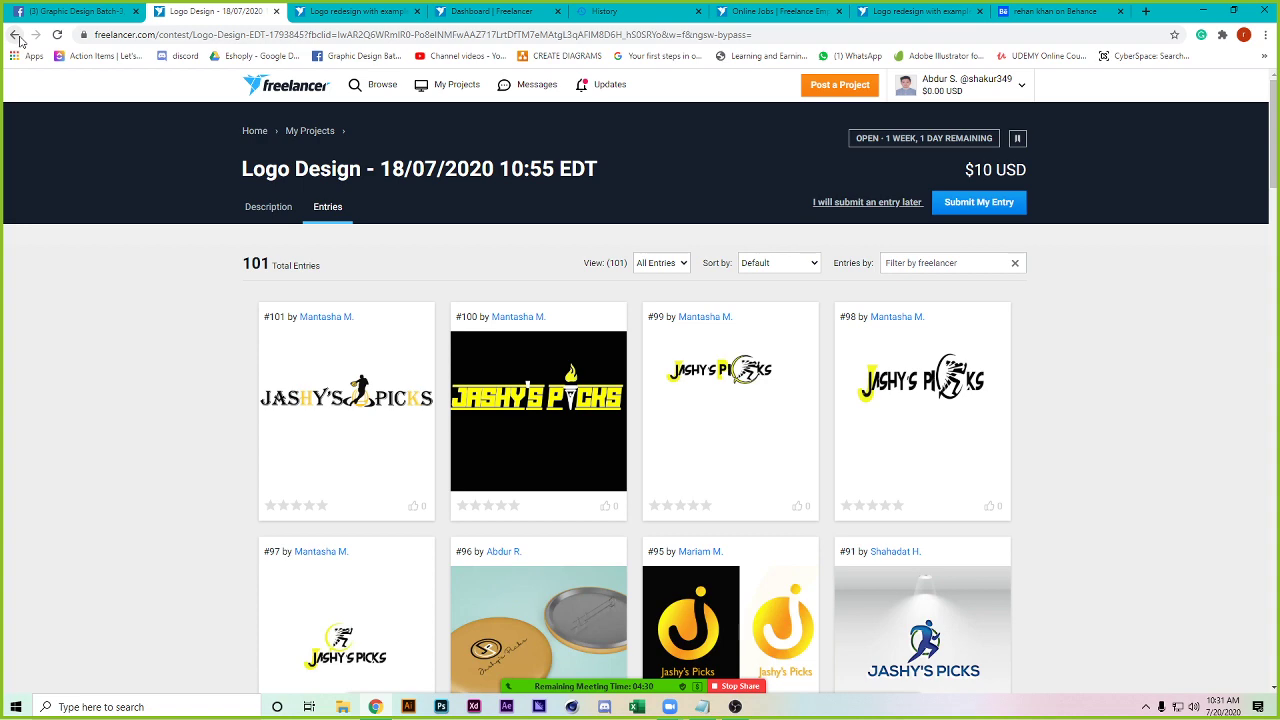
{"action": "scroll", "coordinate": [42, 447], "scroll_direction": "down", "scroll_amount": 2}
{"action": "scroll", "coordinate": [41, 447], "scroll_direction": "down", "scroll_amount": 2}
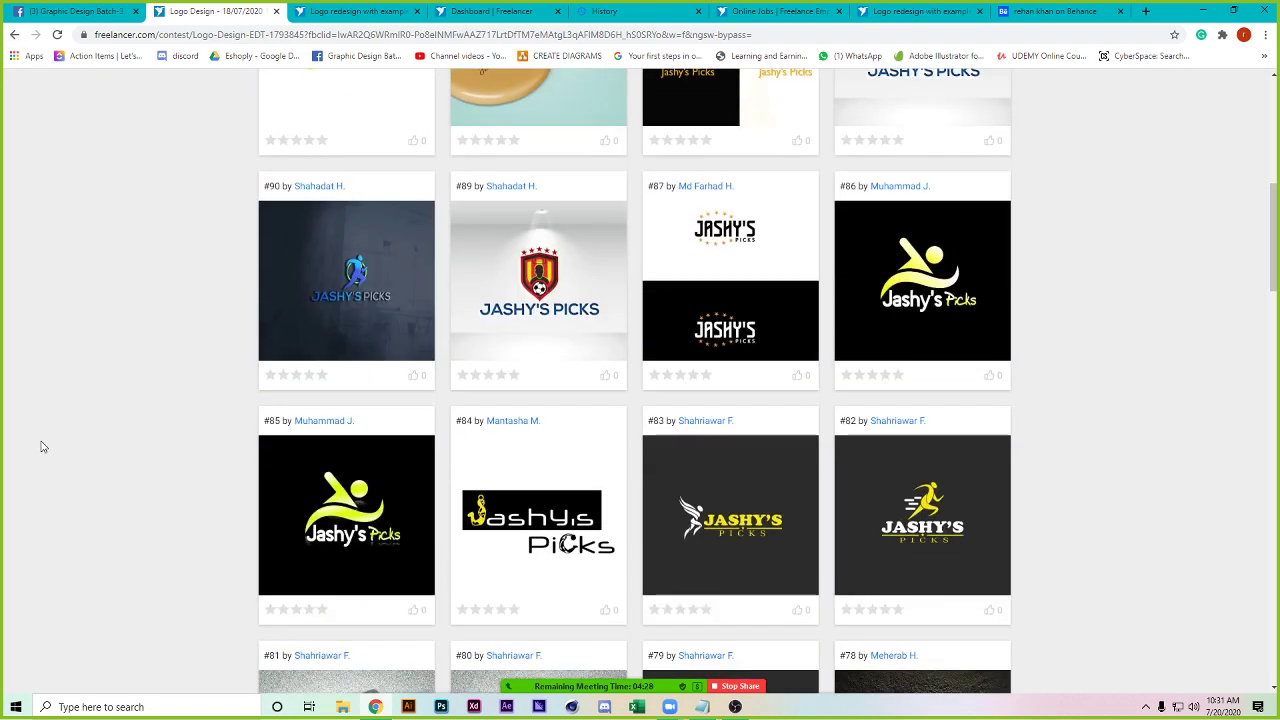
{"action": "scroll", "coordinate": [41, 447], "scroll_direction": "down", "scroll_amount": 2}
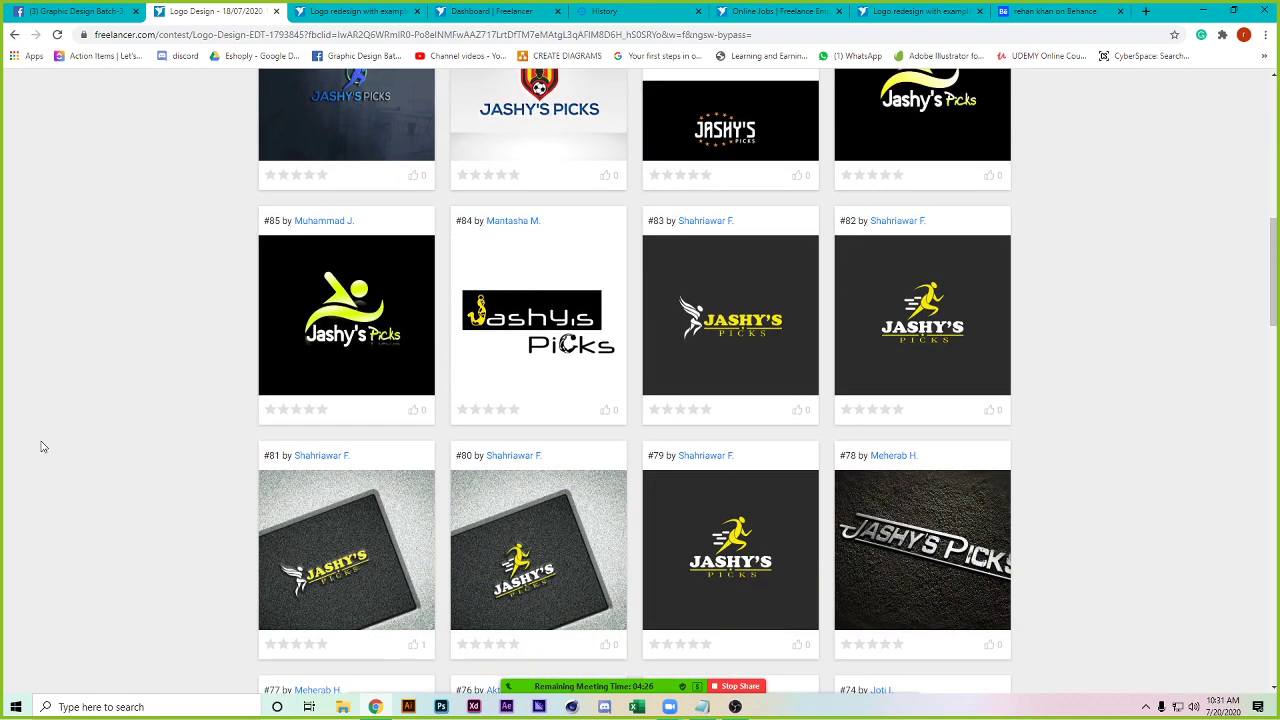
{"action": "scroll", "coordinate": [41, 447], "scroll_direction": "down", "scroll_amount": 1}
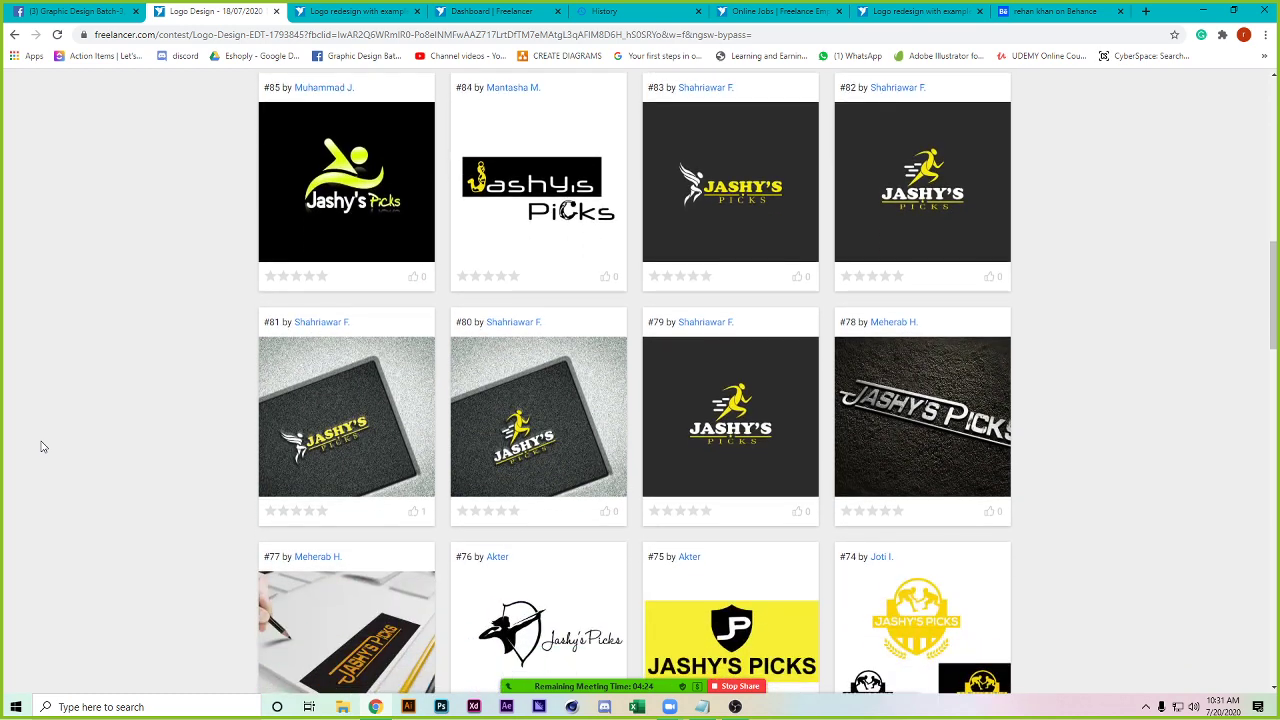
{"action": "scroll", "coordinate": [41, 447], "scroll_direction": "down", "scroll_amount": 3}
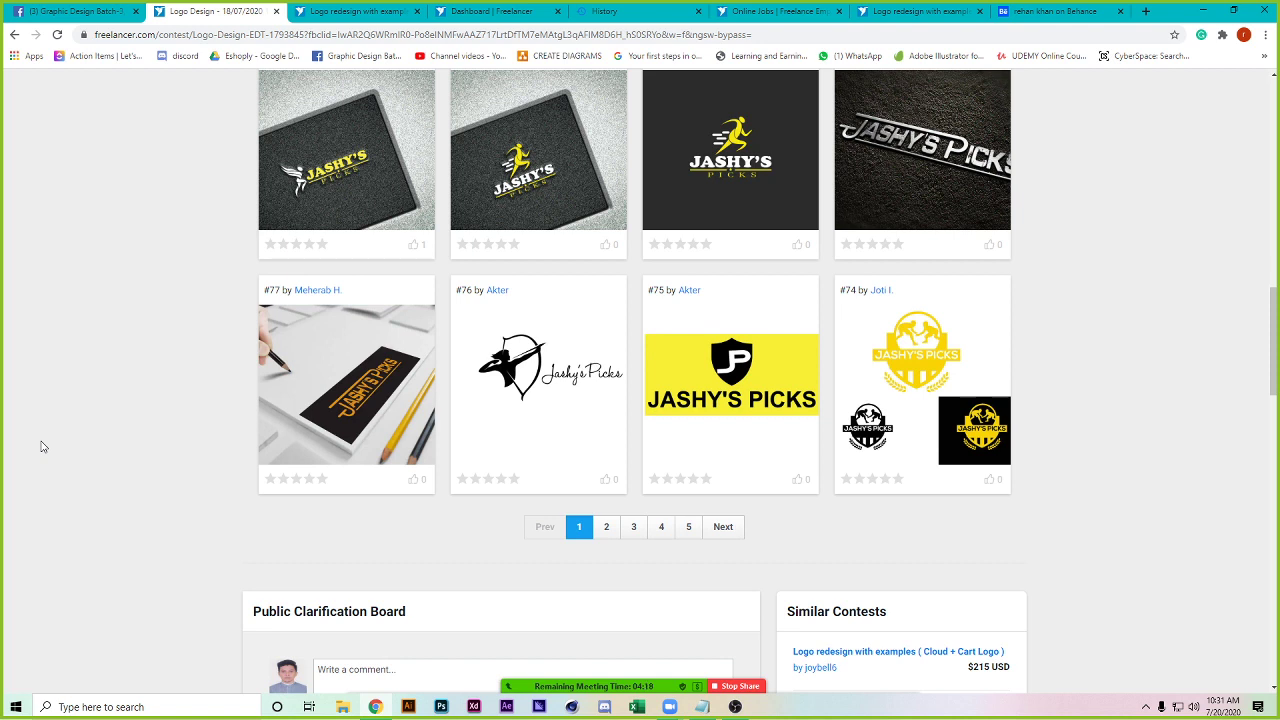
{"action": "scroll", "coordinate": [41, 447], "scroll_direction": "up", "scroll_amount": 1}
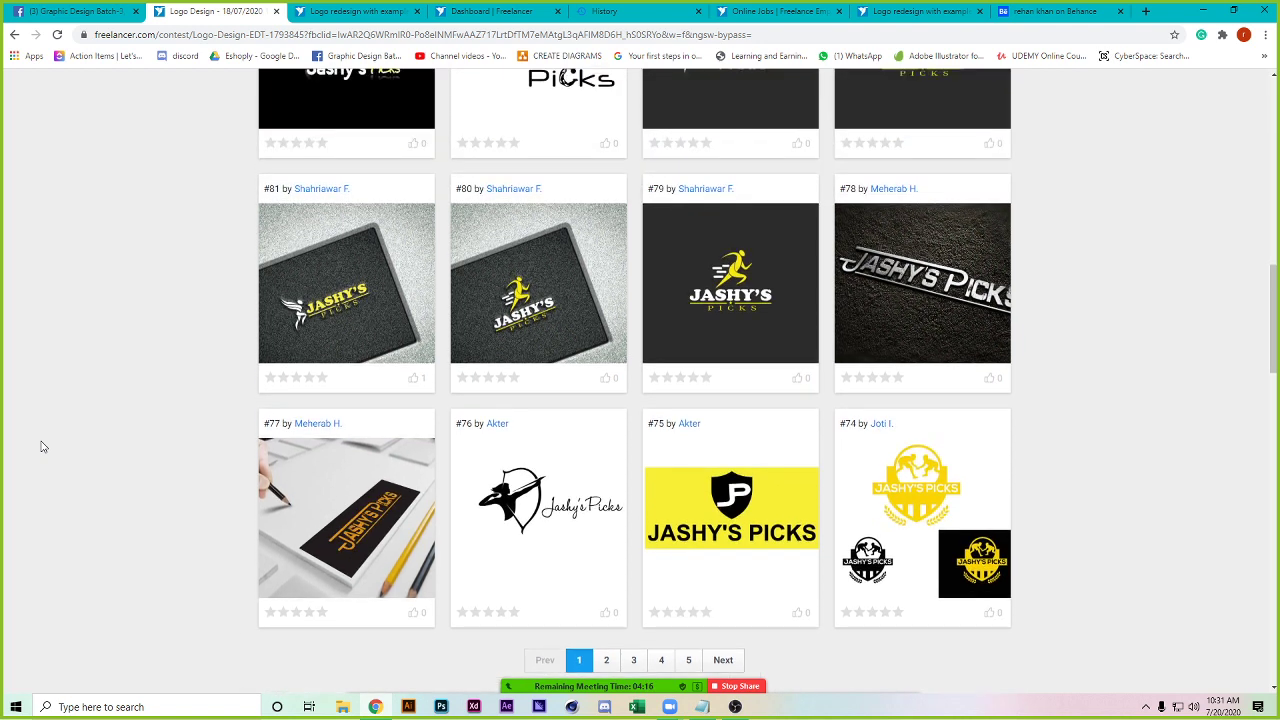
{"action": "scroll", "coordinate": [41, 447], "scroll_direction": "up", "scroll_amount": 2}
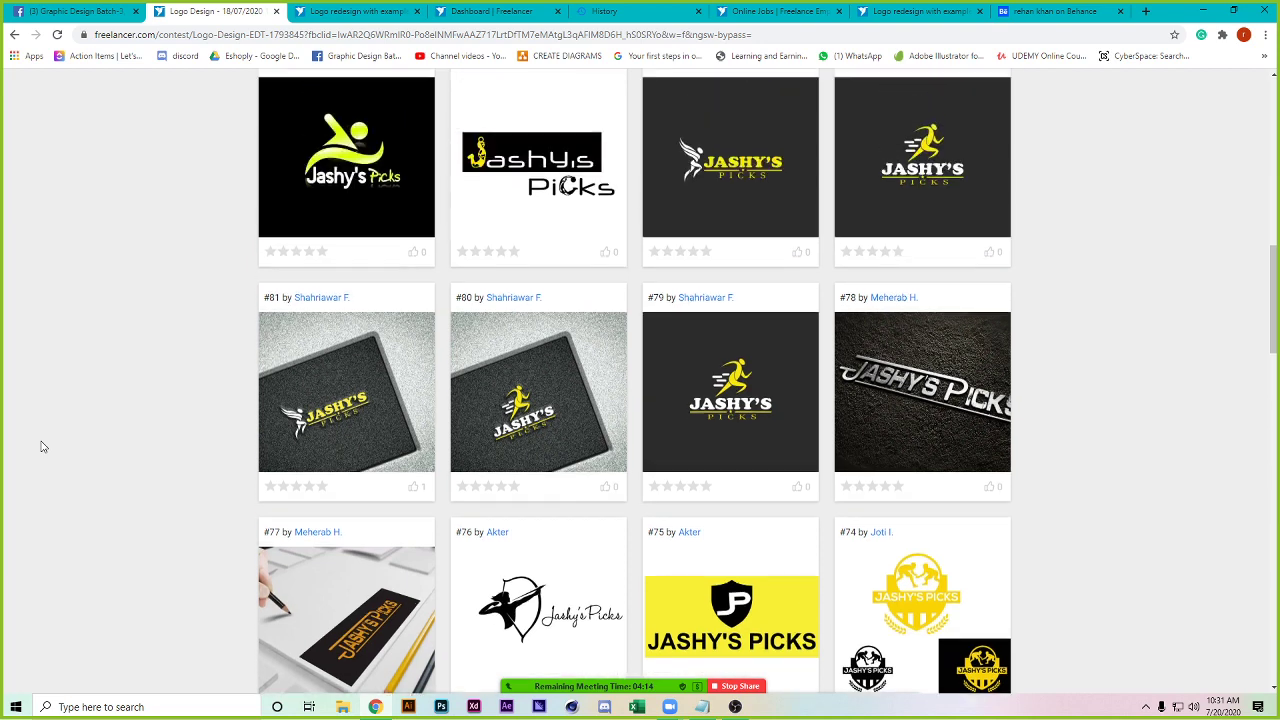
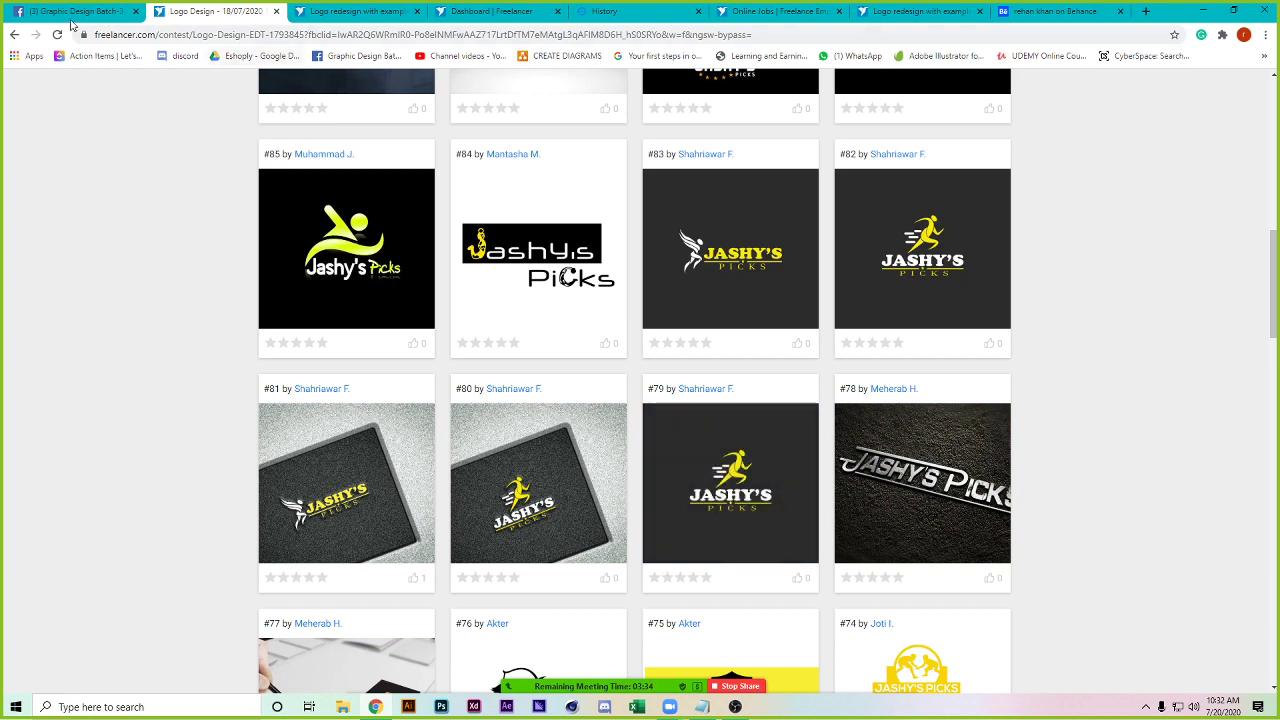
- Reload the contest page and open entry #49 from the Public Clarification Board to examine its Jashy's Picks Sports logo
{"action": "left_click", "coordinate": [57, 35]}
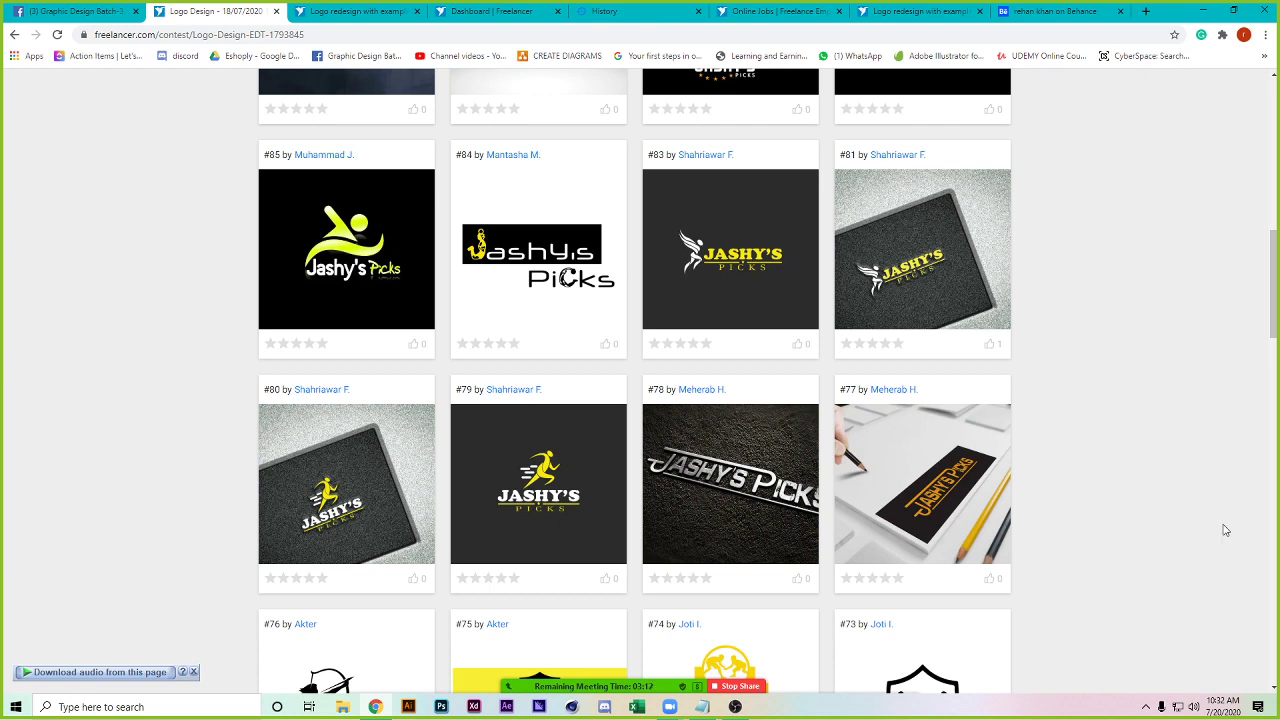
{"action": "scroll", "coordinate": [1225, 530], "scroll_direction": "down", "scroll_amount": 7}
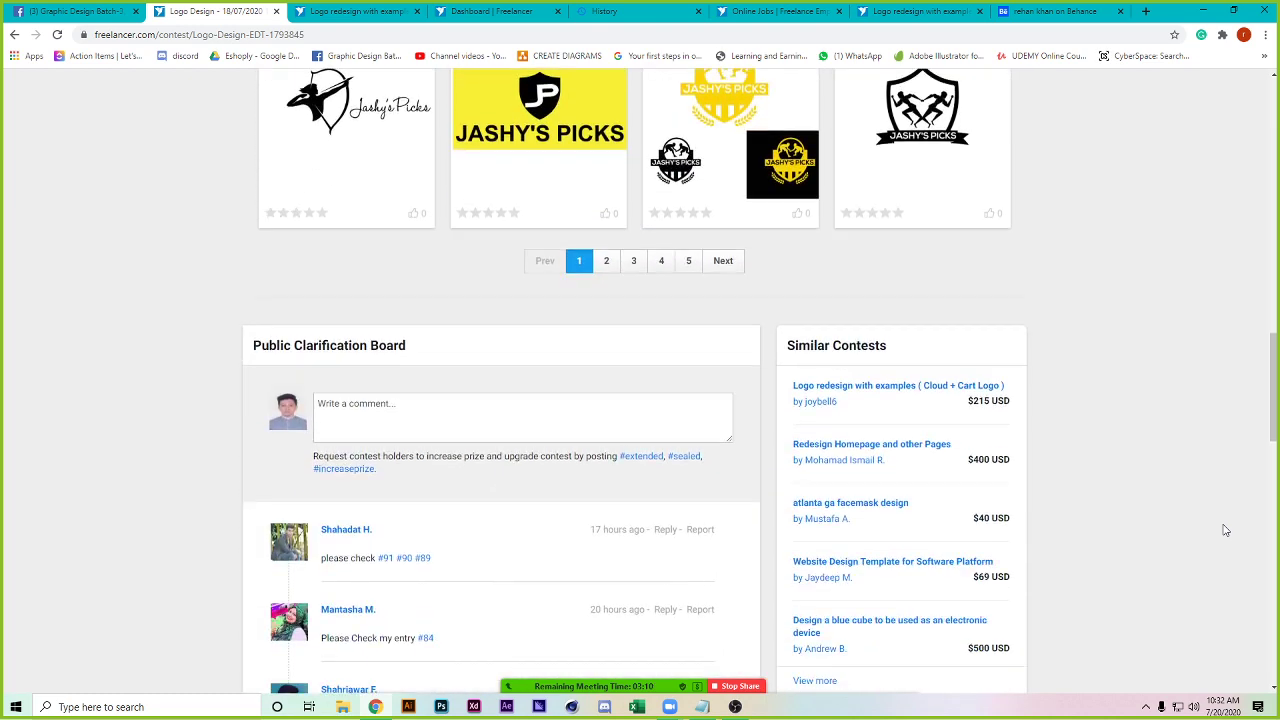
{"action": "scroll", "coordinate": [1225, 530], "scroll_direction": "down", "scroll_amount": 1}
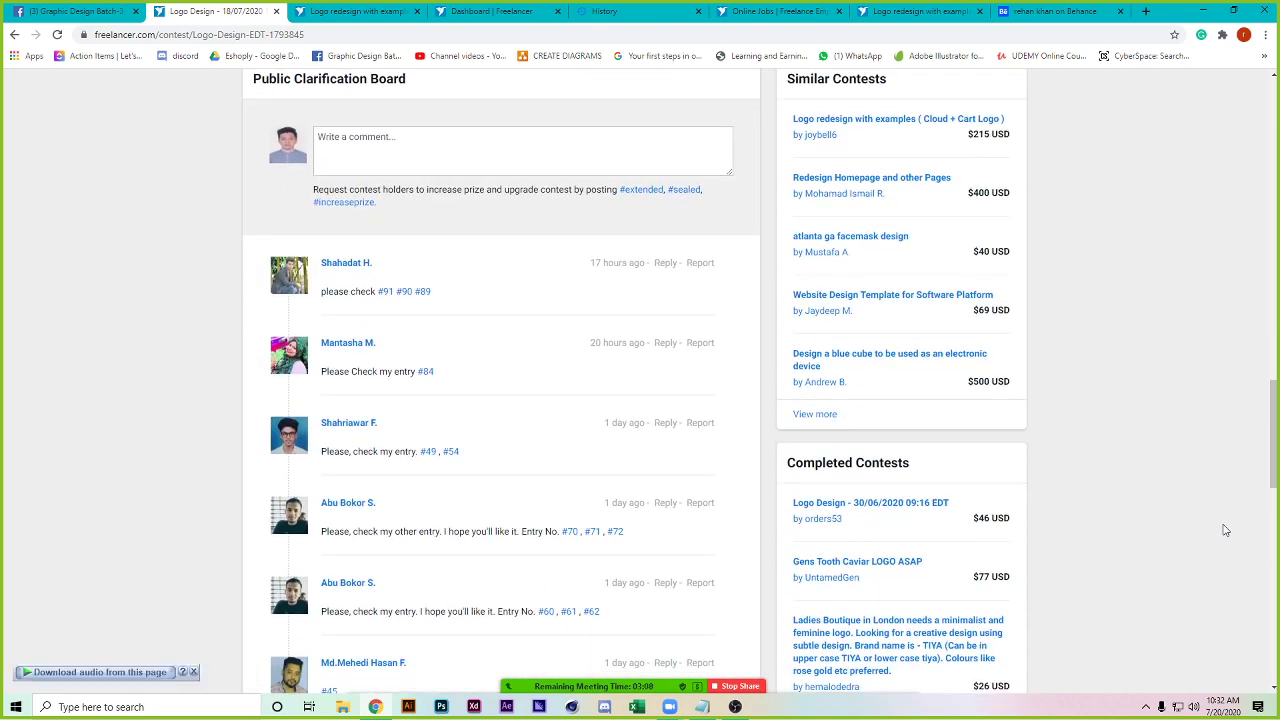
{"action": "left_click", "coordinate": [429, 453]}
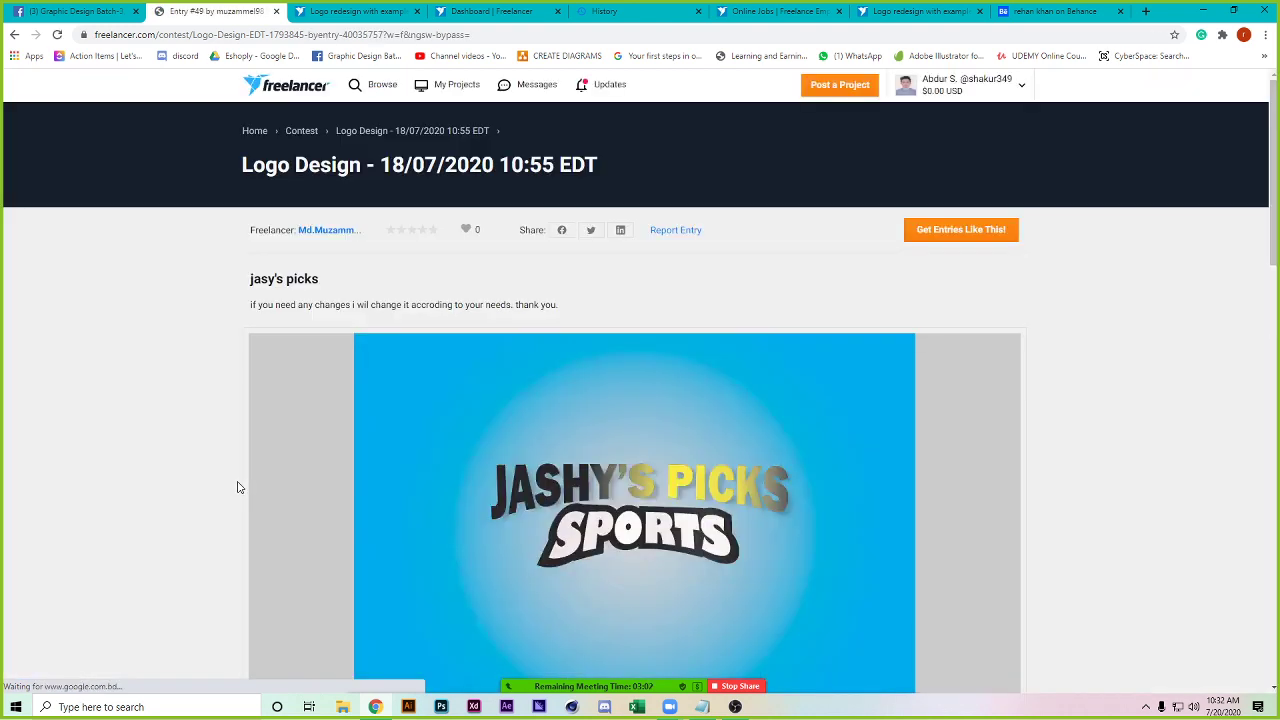
{"action": "scroll", "coordinate": [238, 487], "scroll_direction": "down", "scroll_amount": 1}
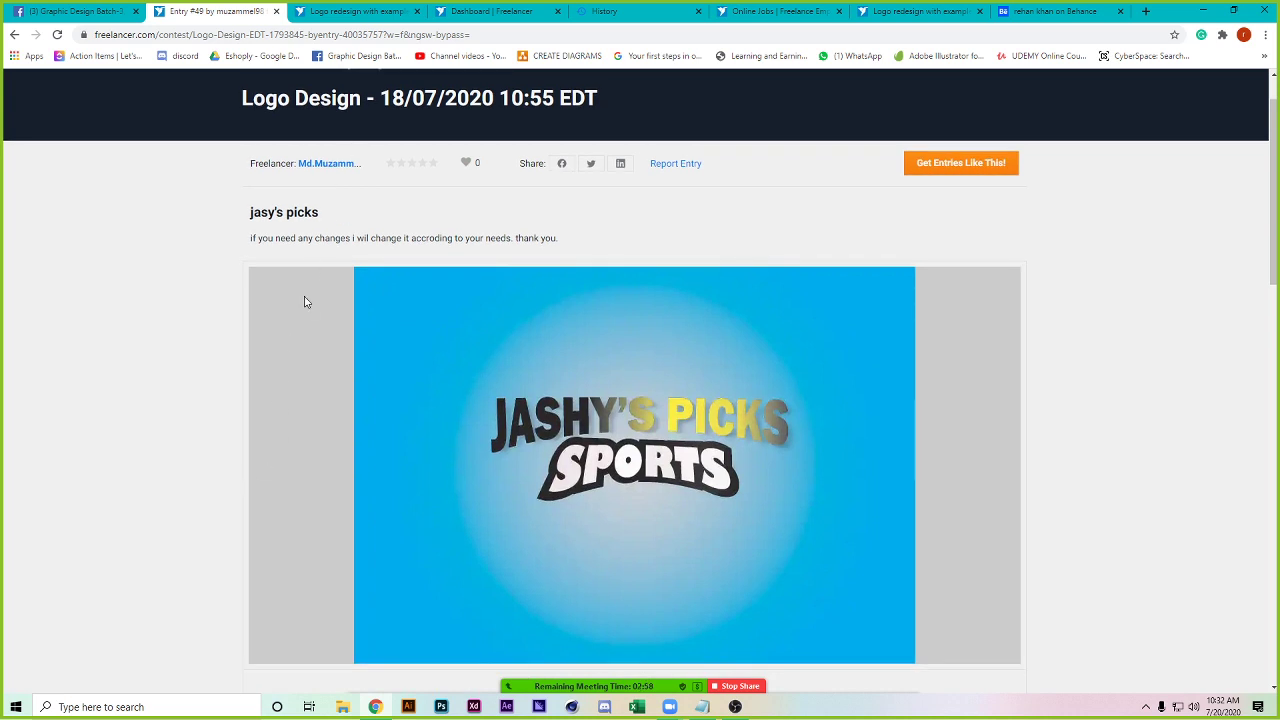
{"action": "scroll", "coordinate": [347, 662], "scroll_direction": "down", "scroll_amount": 2}
{"action": "scroll", "coordinate": [300, 640], "scroll_direction": "down", "scroll_amount": 2}
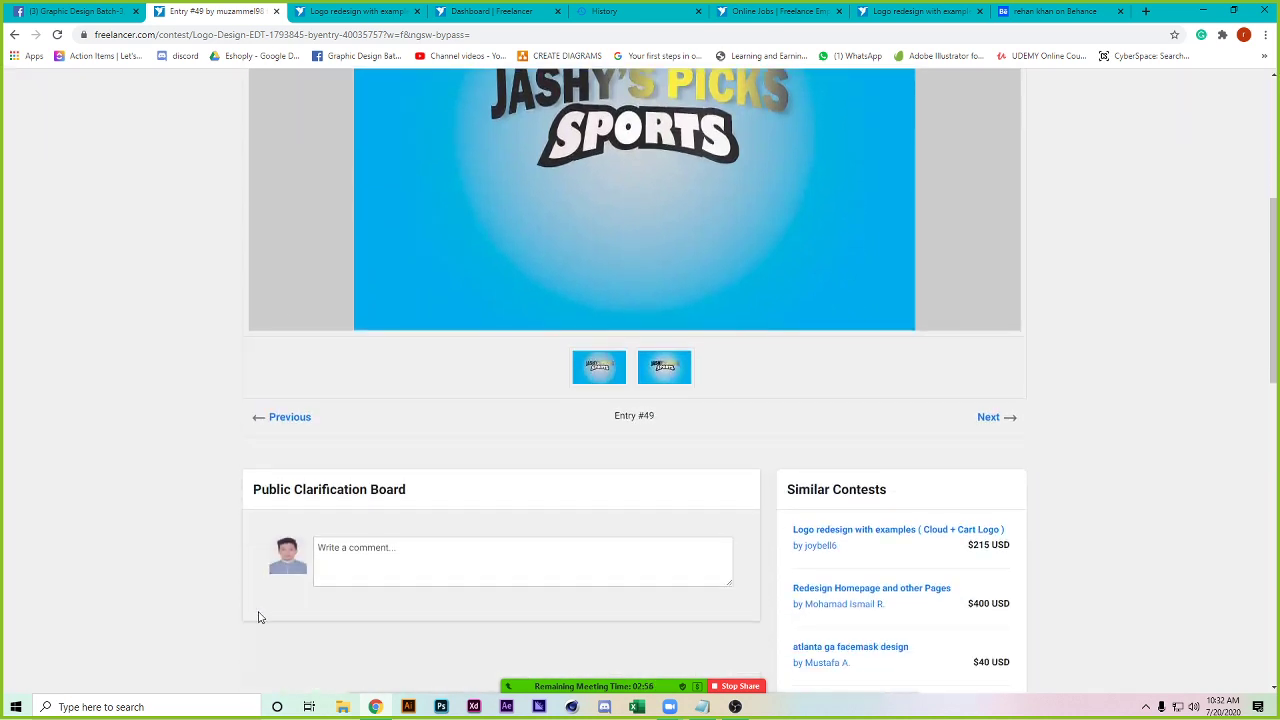
- Return to the contest's entries and open entry #54 from the Public Clarification Board to examine its circular logo
{"action": "left_click", "coordinate": [14, 34]}
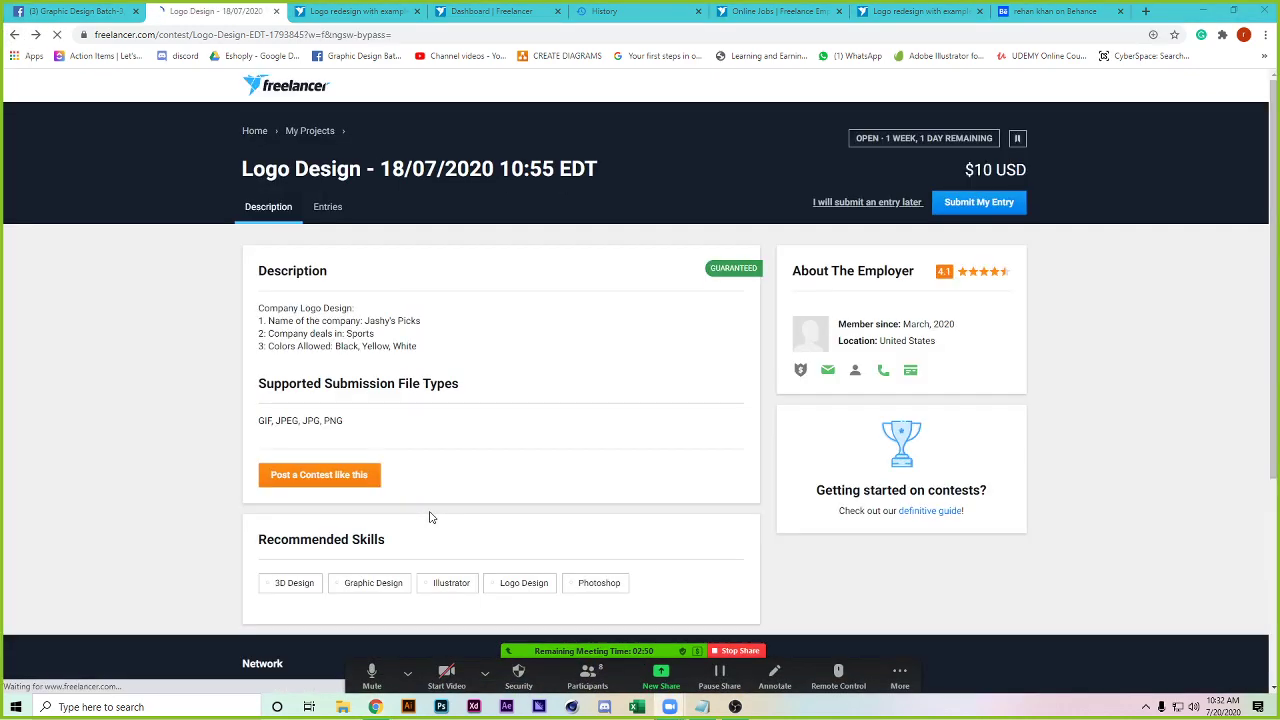
{"action": "scroll", "coordinate": [431, 517], "scroll_direction": "down", "scroll_amount": 3}
{"action": "scroll", "coordinate": [431, 517], "scroll_direction": "up", "scroll_amount": 2}
{"action": "scroll", "coordinate": [430, 517], "scroll_direction": "up", "scroll_amount": 3}
{"action": "left_click", "coordinate": [328, 206]}
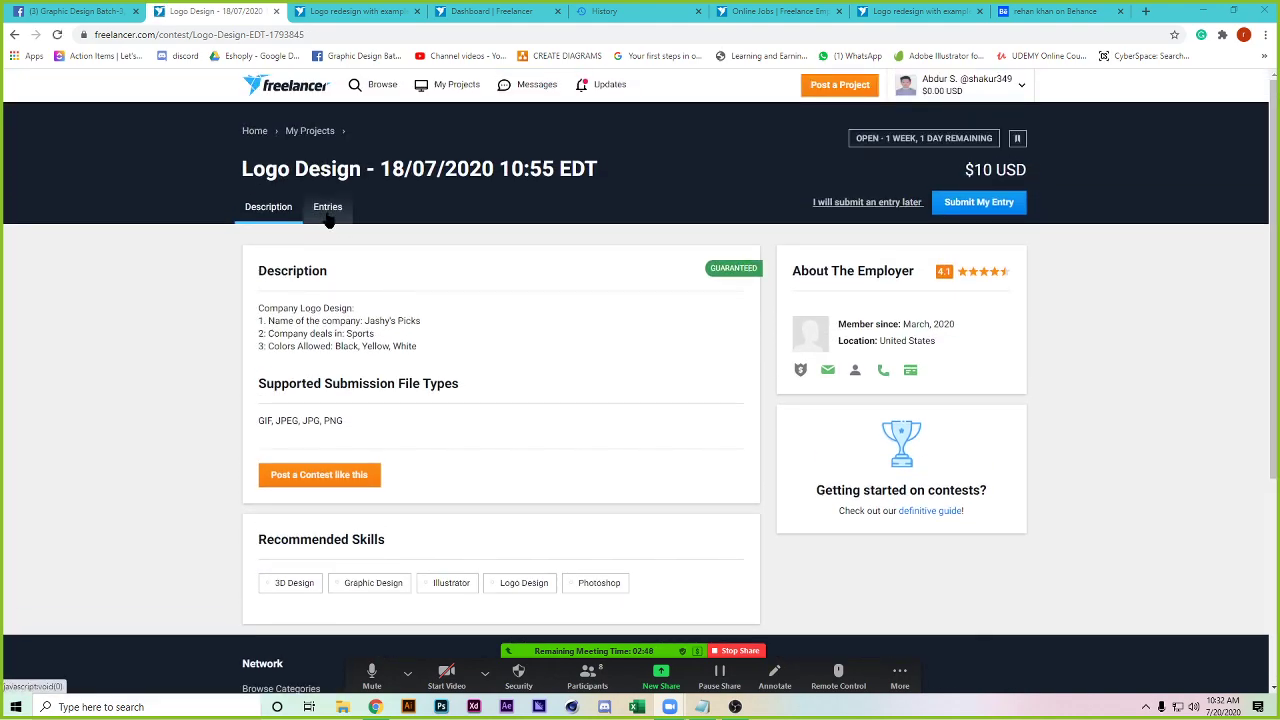
{"action": "scroll", "coordinate": [400, 453], "scroll_direction": "down", "scroll_amount": 12}
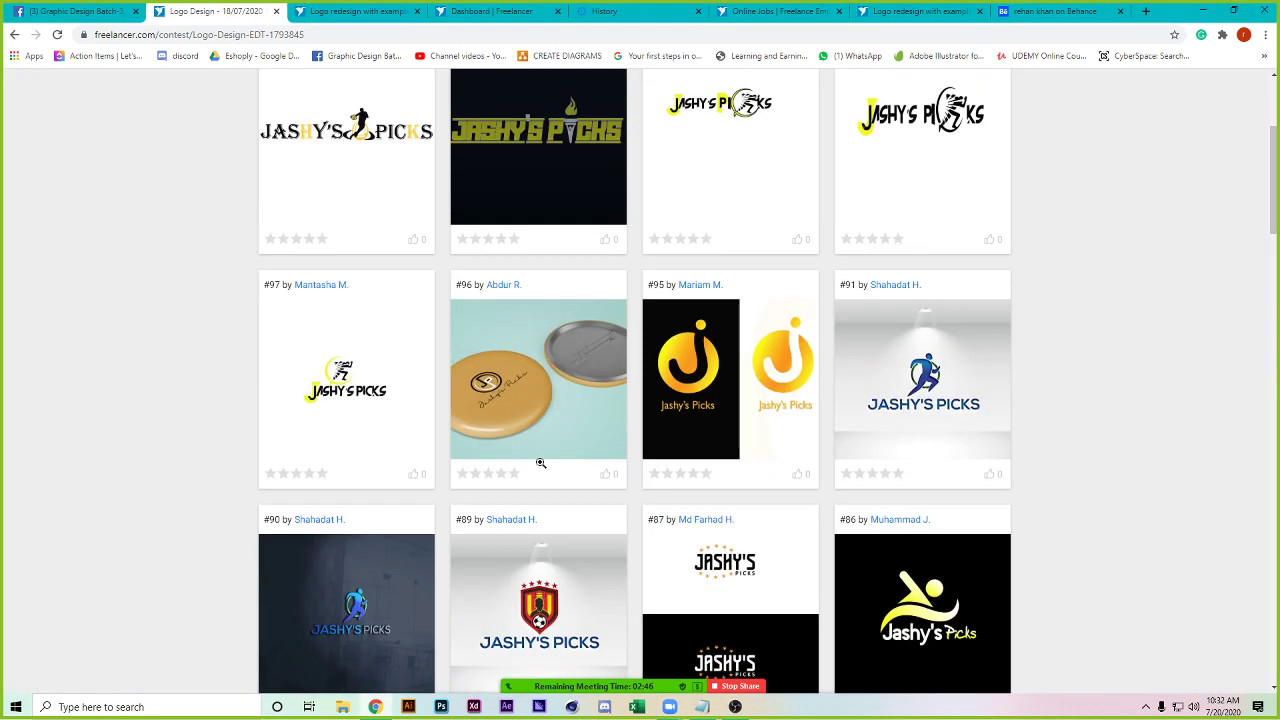
{"action": "scroll", "coordinate": [281, 540], "scroll_direction": "down", "scroll_amount": 5}
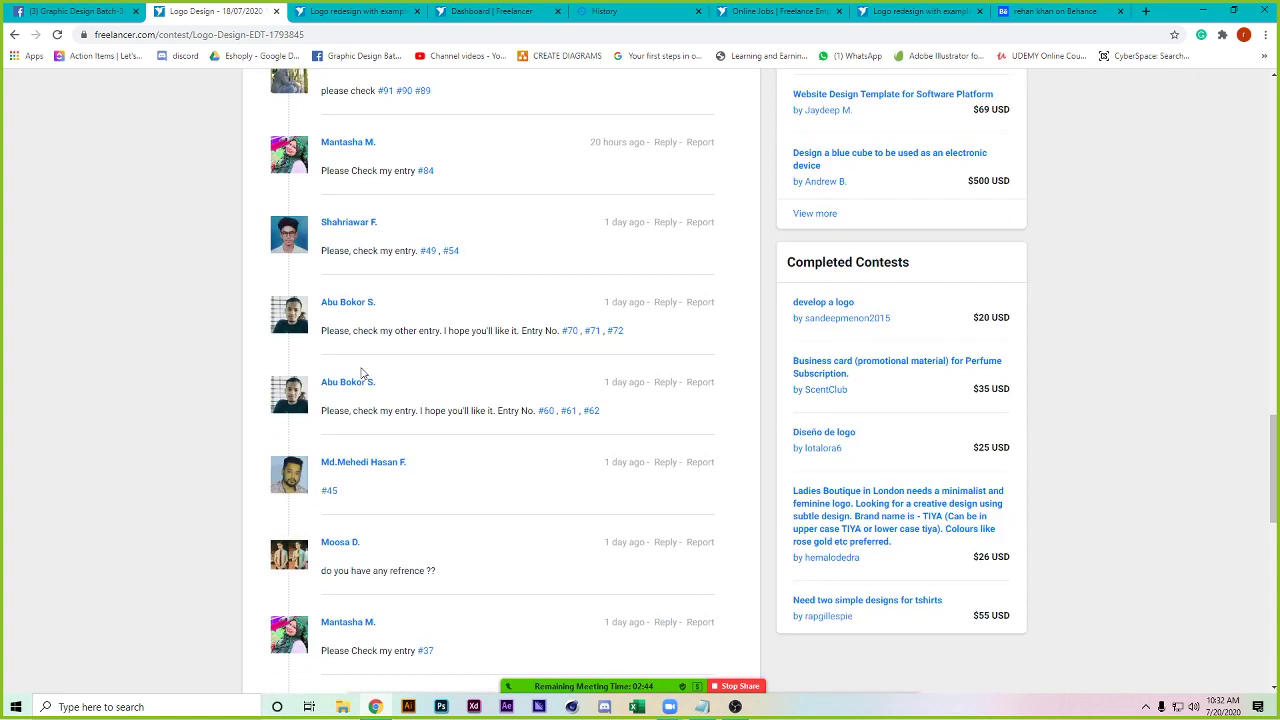
{"action": "left_click", "coordinate": [457, 261]}
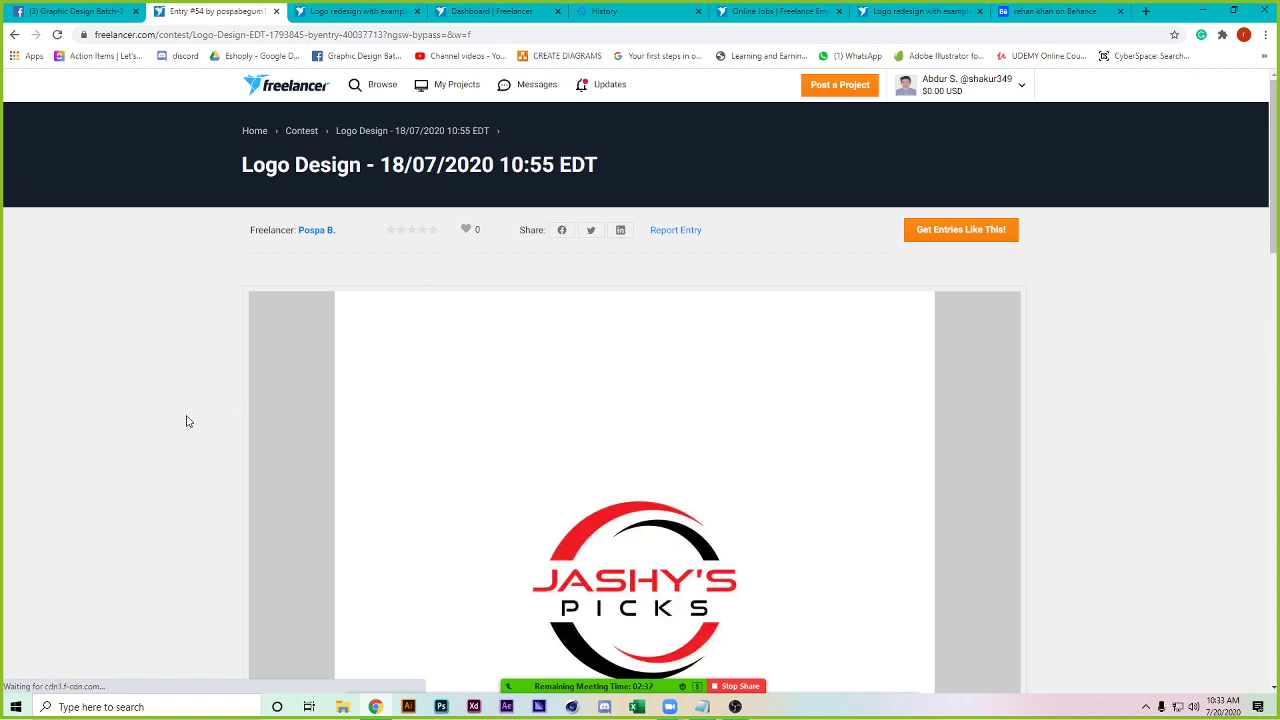
{"action": "scroll", "coordinate": [186, 421], "scroll_direction": "down", "scroll_amount": 2}
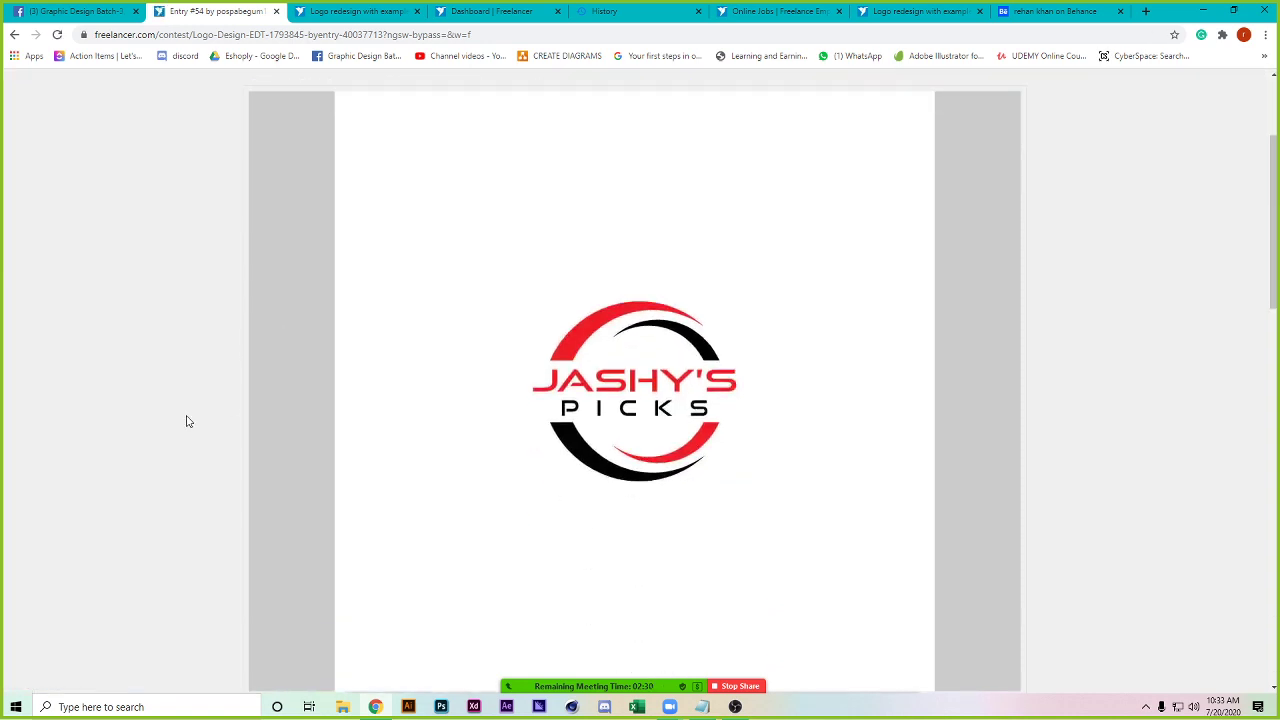
{"action": "scroll", "coordinate": [186, 421], "scroll_direction": "down", "scroll_amount": 2}
{"action": "scroll", "coordinate": [186, 421], "scroll_direction": "up", "scroll_amount": 1}
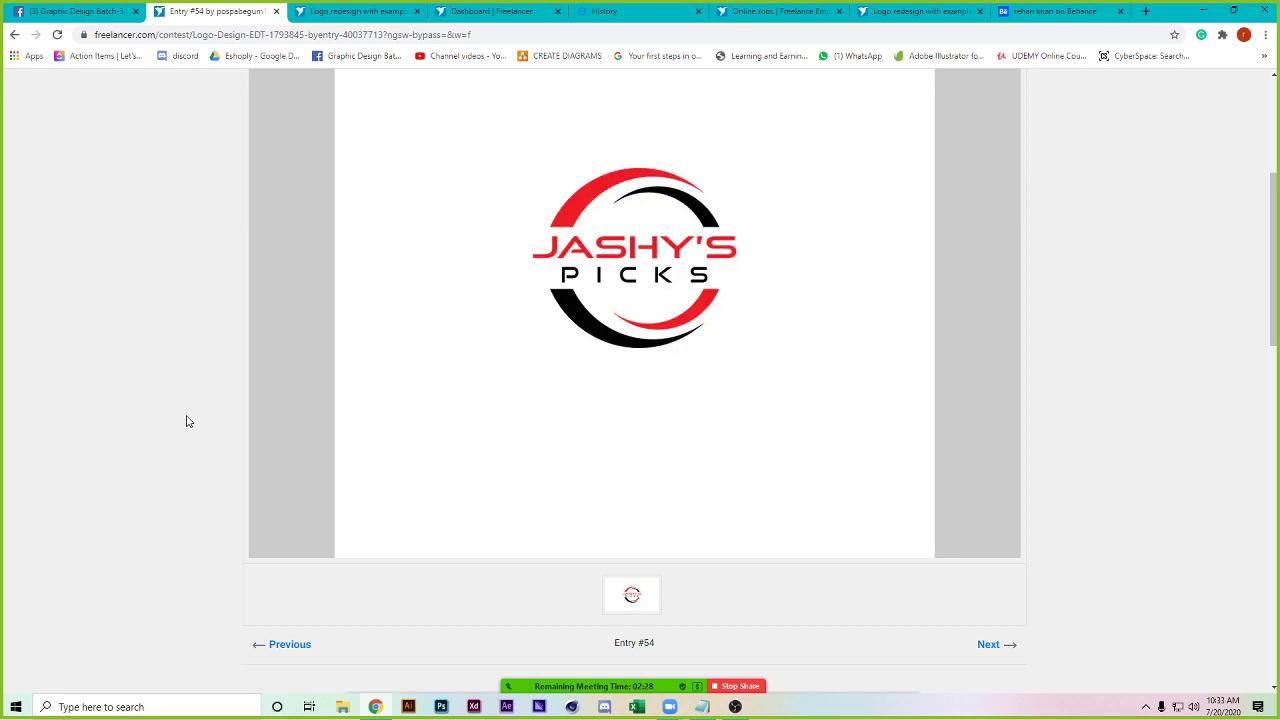
{"action": "scroll", "coordinate": [184, 420], "scroll_direction": "up", "scroll_amount": 2}
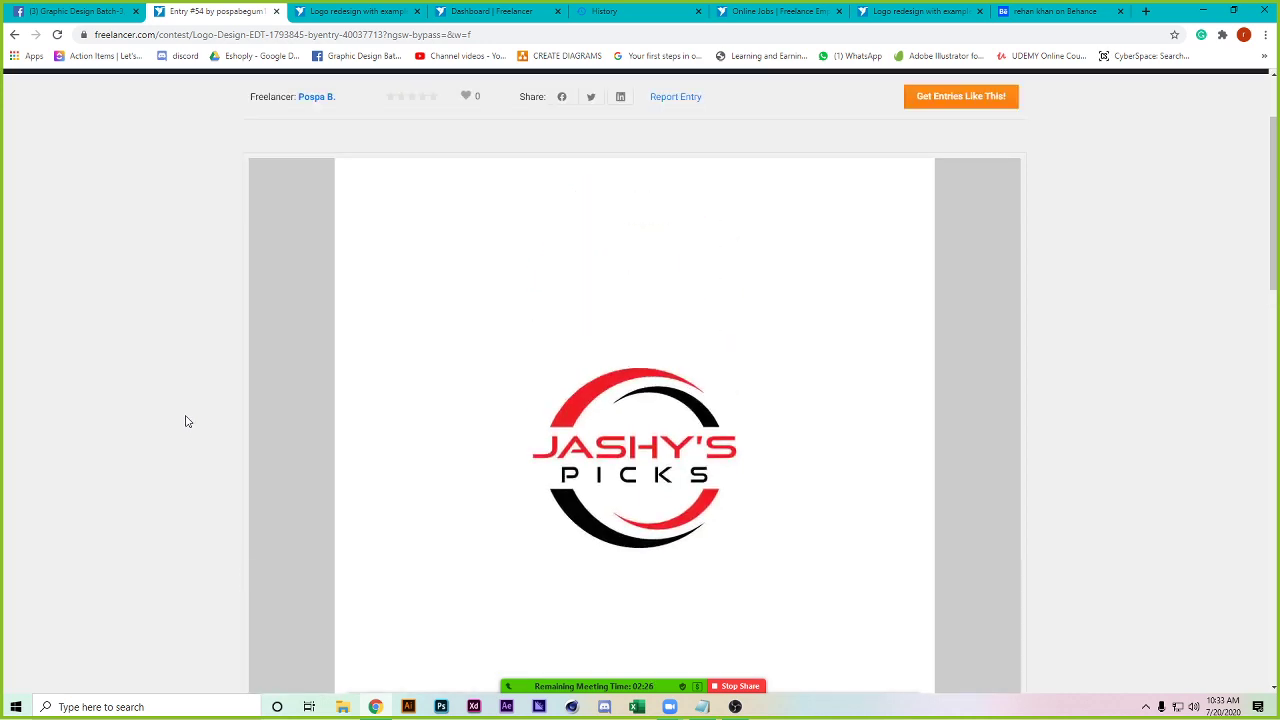
- Return to the contest's entries list and check the available entry view filters, keeping All Entries
{"action": "left_click", "coordinate": [14, 34]}
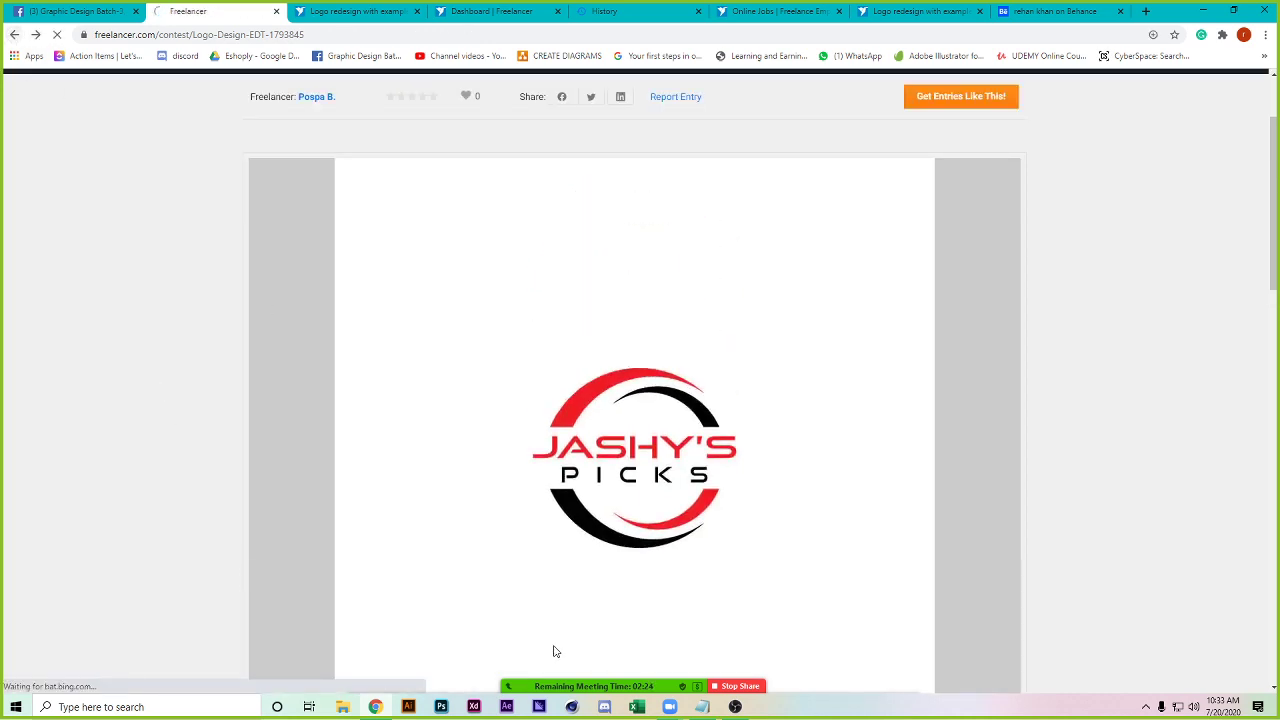
{"action": "scroll", "coordinate": [1008, 460], "scroll_direction": "down", "scroll_amount": 2}
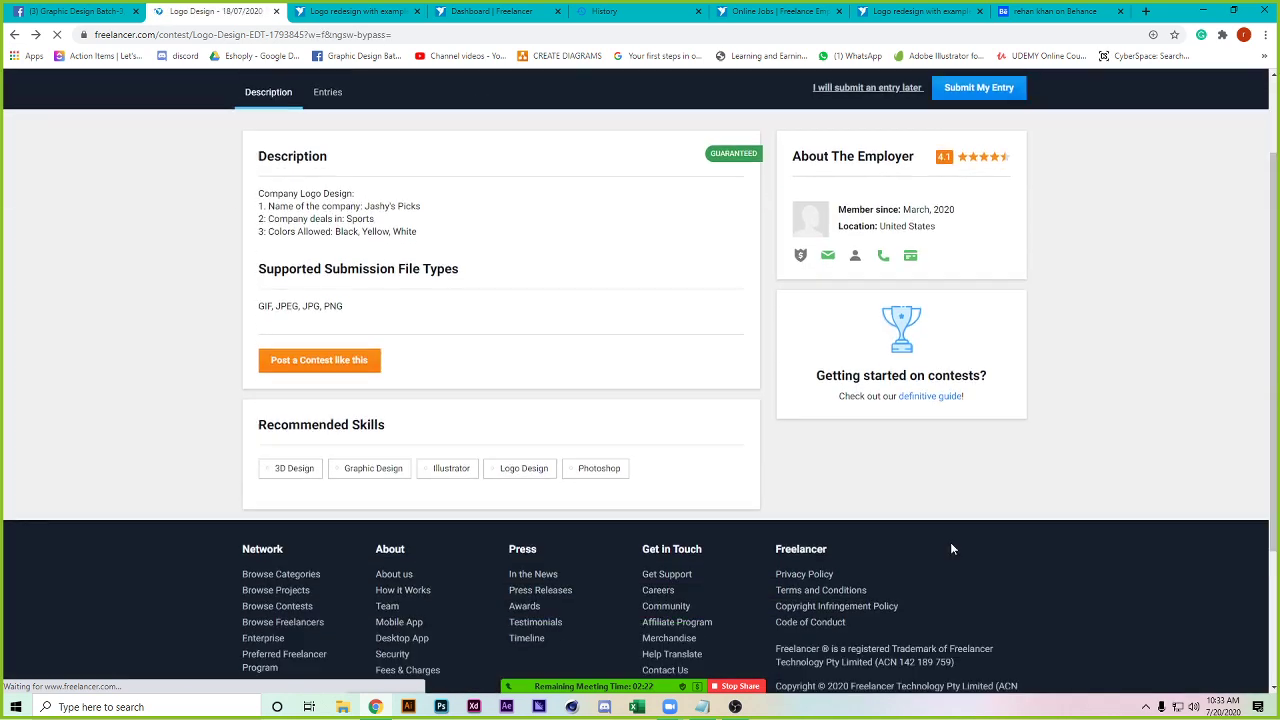
{"action": "scroll", "coordinate": [328, 333], "scroll_direction": "up", "scroll_amount": 2}
{"action": "left_click", "coordinate": [328, 206]}
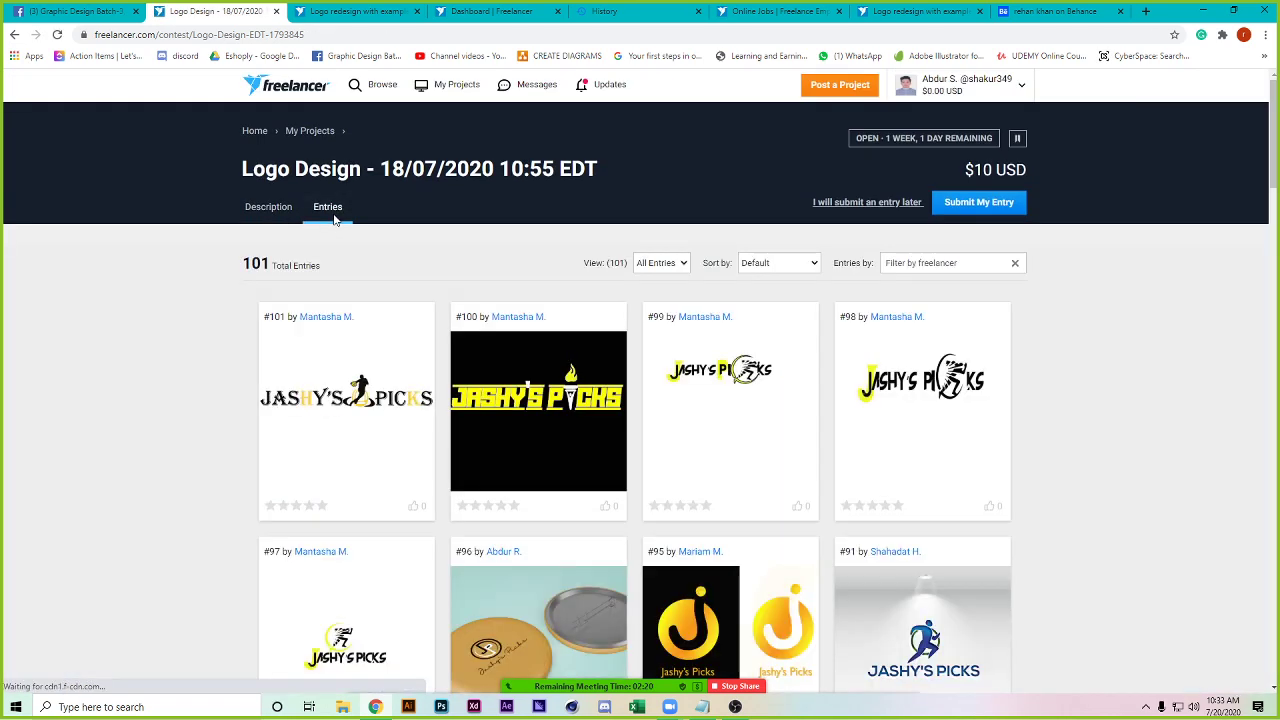
{"action": "left_click", "coordinate": [662, 263]}
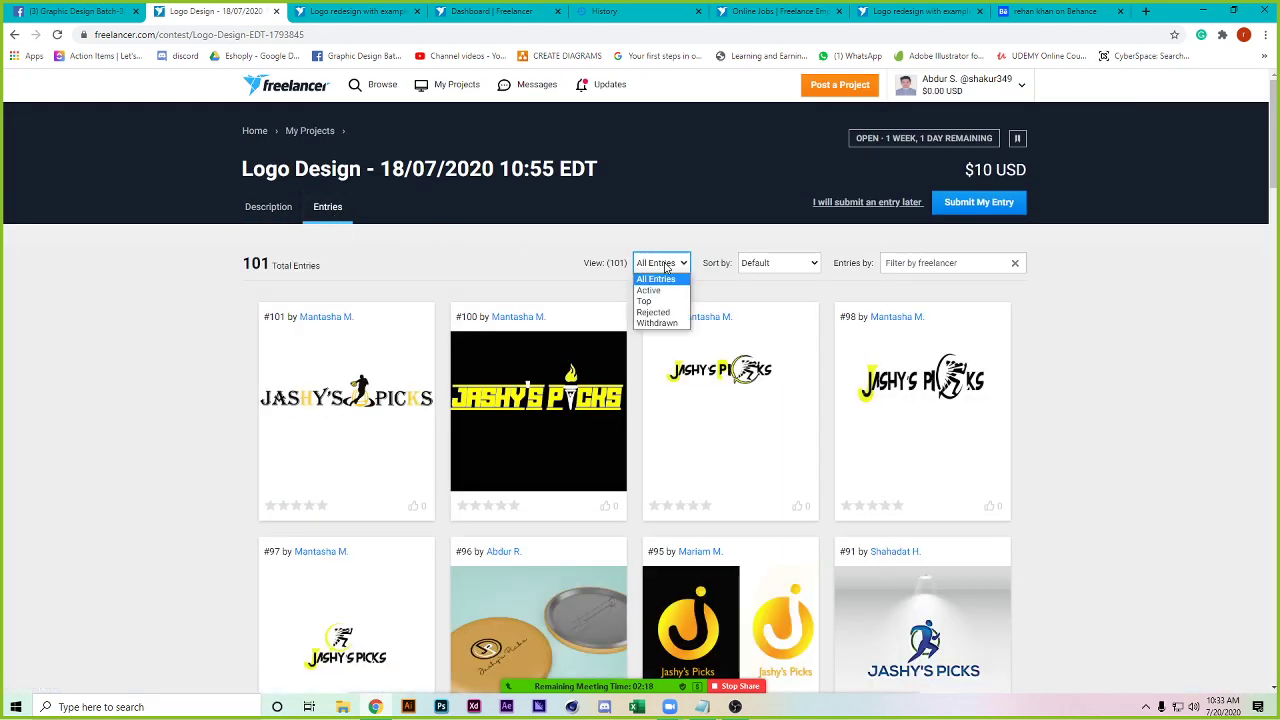
{"action": "left_click", "coordinate": [1168, 488]}
- Open the second page of contest entries and examine the logos from #72 to #49
{"action": "scroll", "coordinate": [1185, 548], "scroll_direction": "down", "scroll_amount": 1}
{"action": "scroll", "coordinate": [1185, 548], "scroll_direction": "down", "scroll_amount": 13}
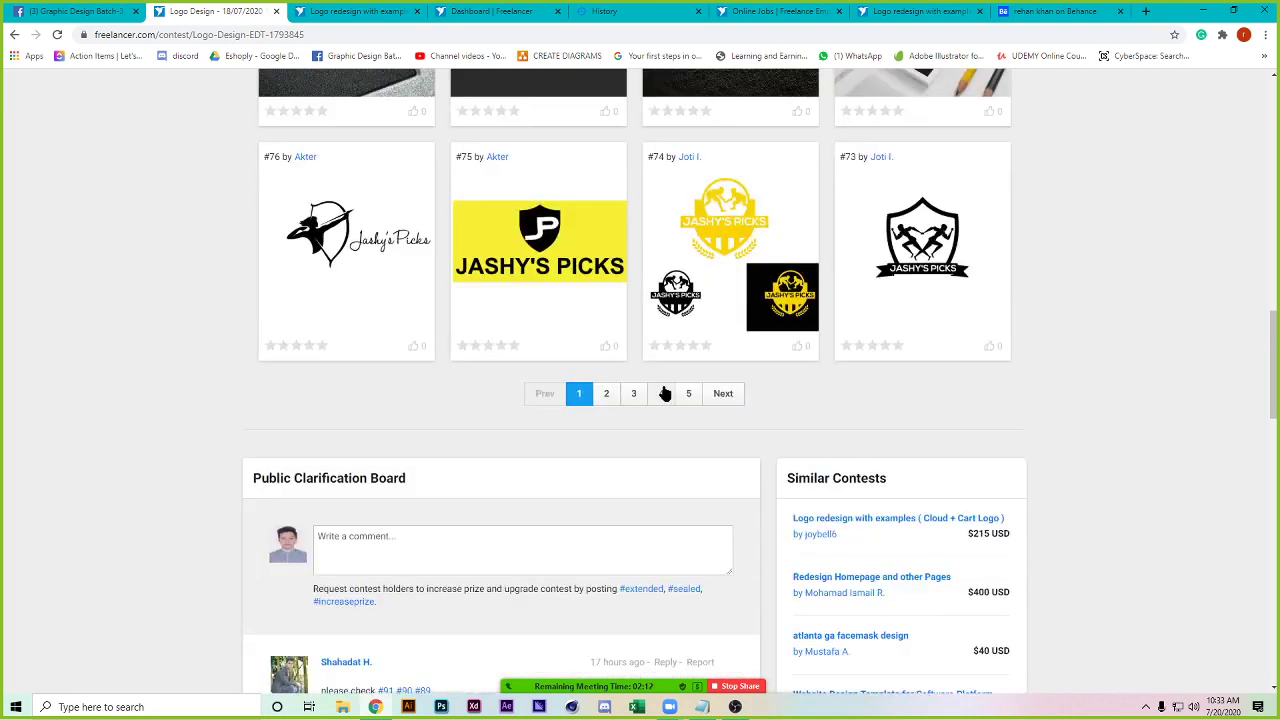
{"action": "left_click", "coordinate": [604, 393]}
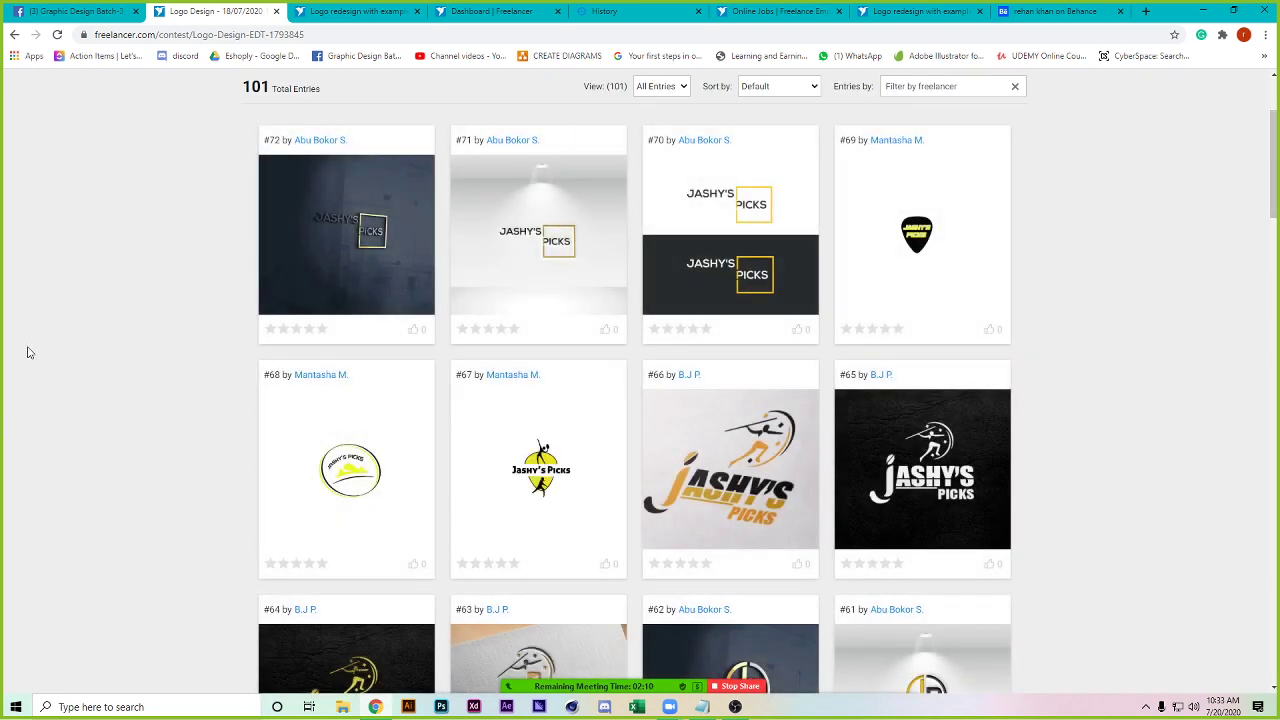
{"action": "scroll", "coordinate": [29, 352], "scroll_direction": "down", "scroll_amount": 3}
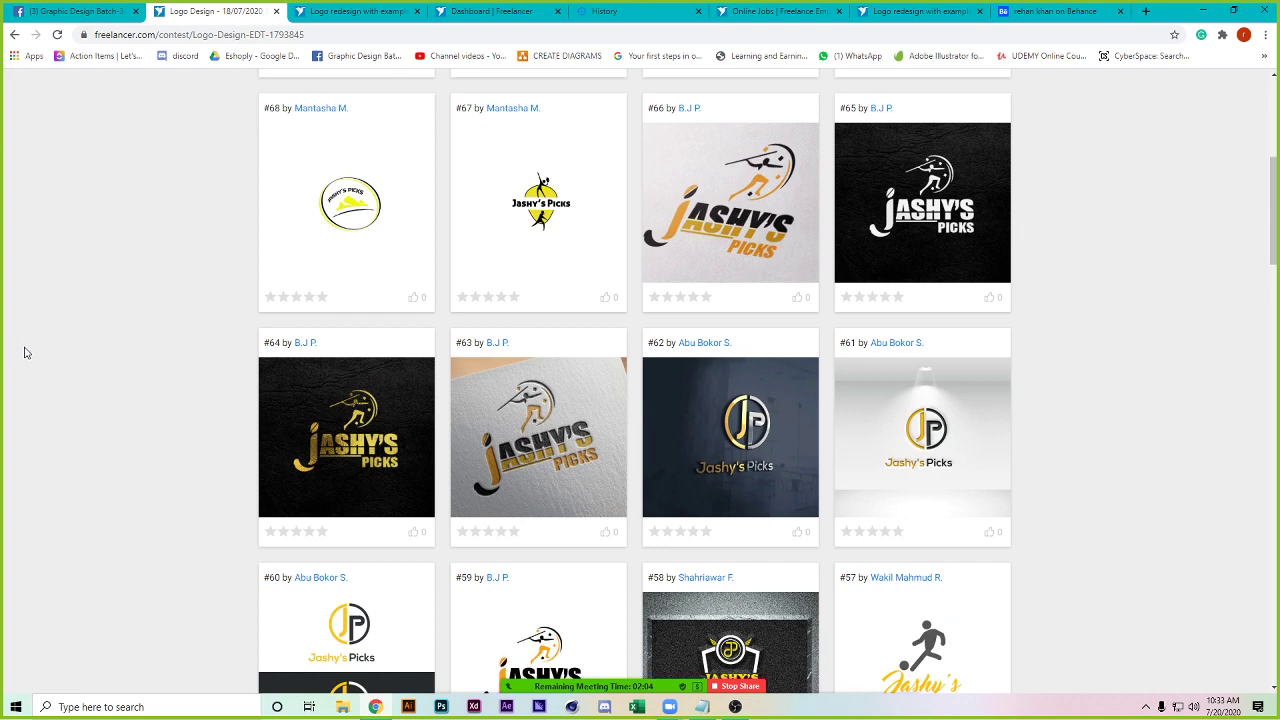
{"action": "scroll", "coordinate": [26, 352], "scroll_direction": "down", "scroll_amount": 5}
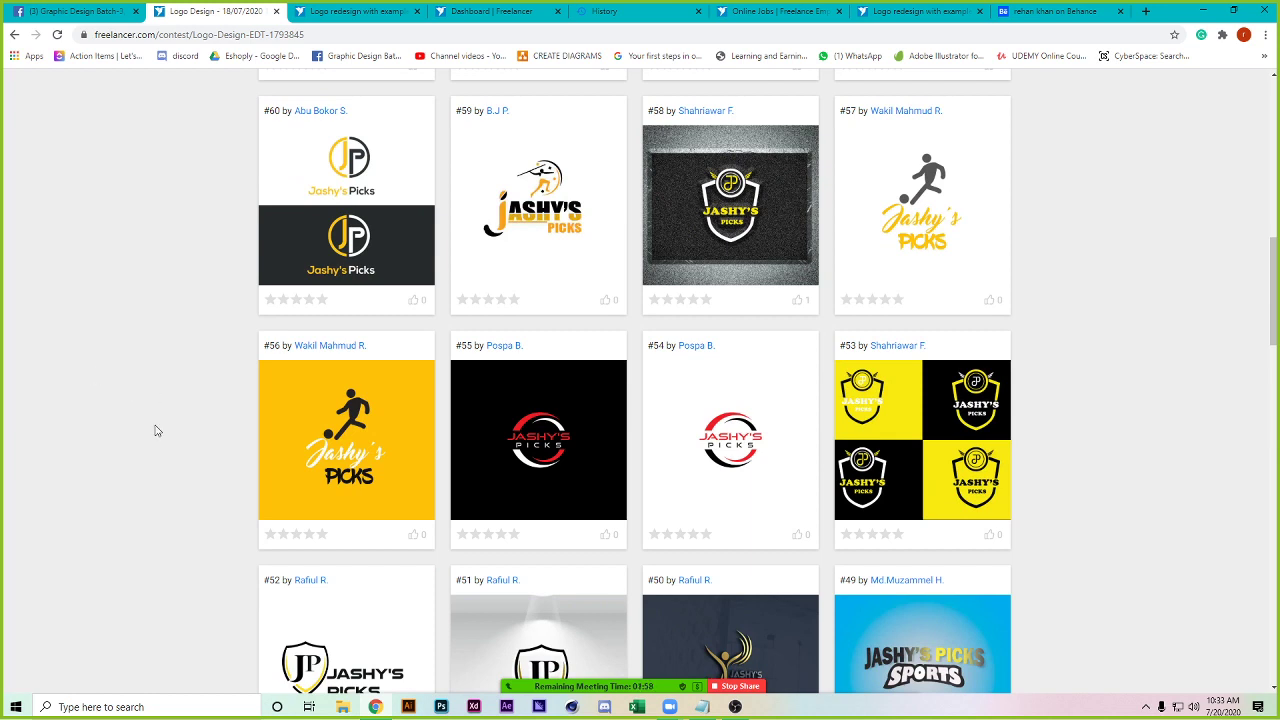
{"action": "scroll", "coordinate": [155, 431], "scroll_direction": "down", "scroll_amount": 1}
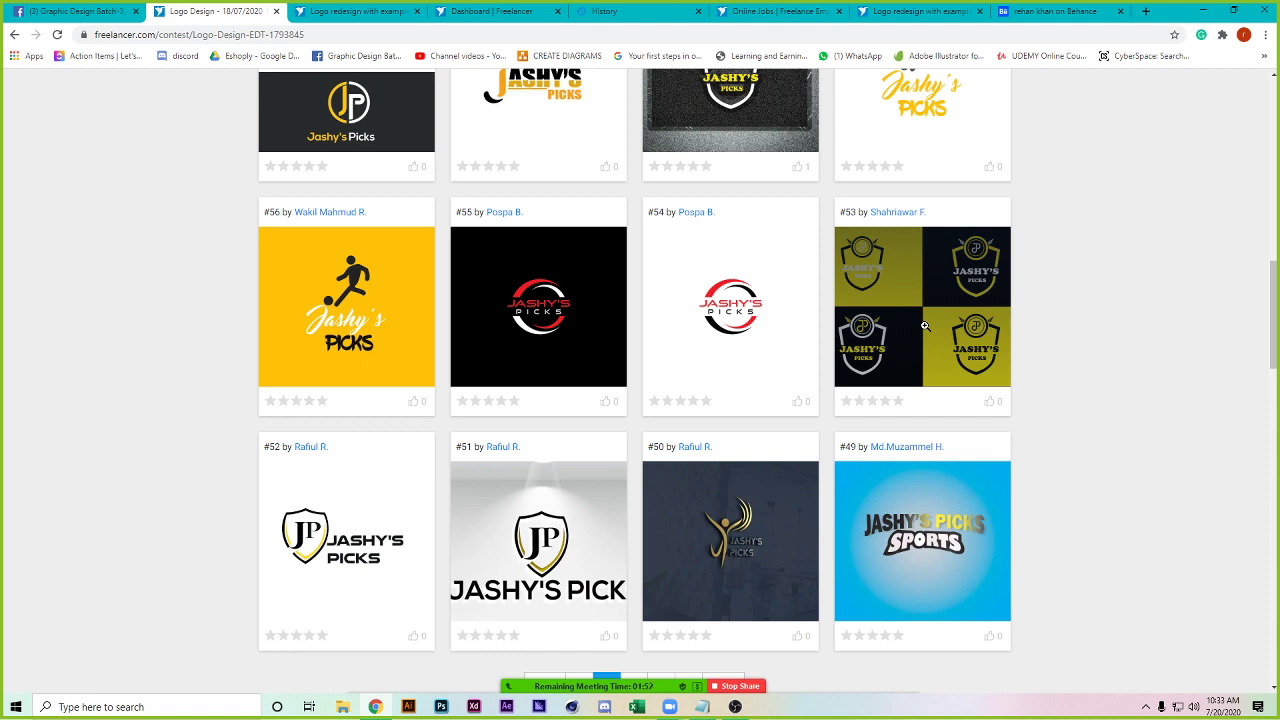
- View entry #53, the shield logo in four color variations, at full size and close the preview
{"action": "left_click", "coordinate": [916, 376]}
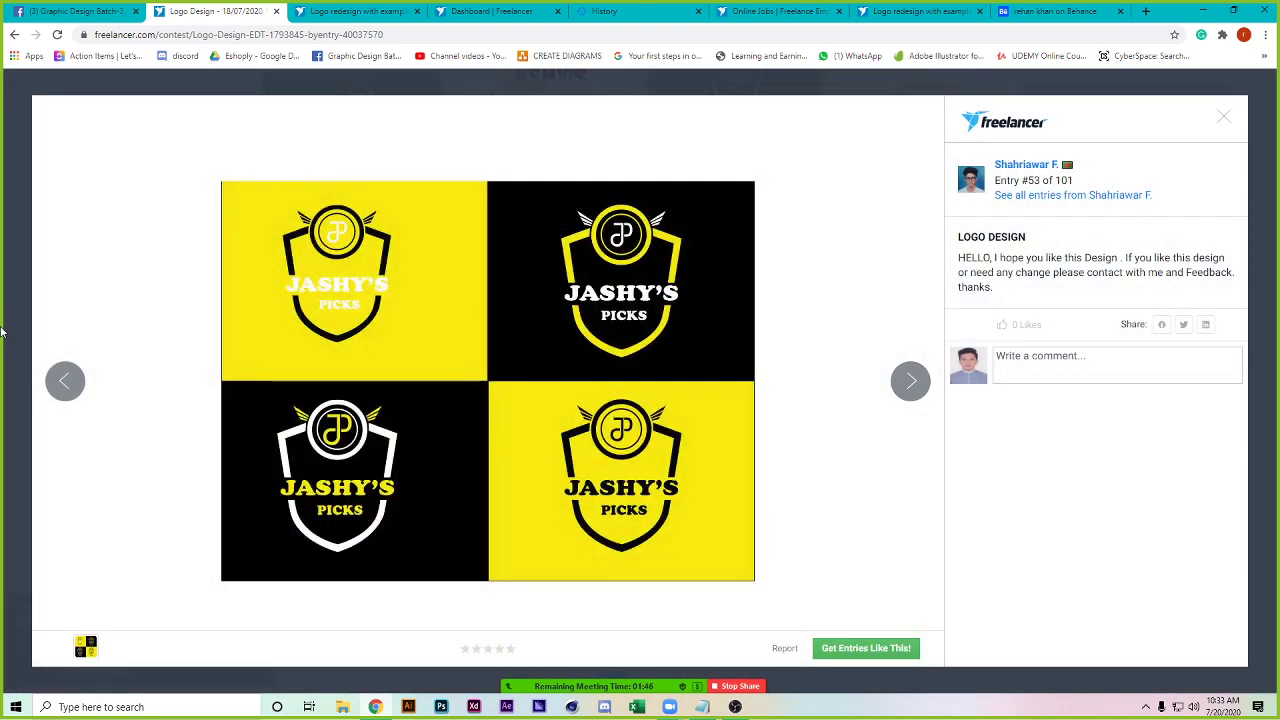
{"action": "left_click", "coordinate": [3, 258]}
{"action": "scroll", "coordinate": [575, 470], "scroll_direction": "down", "scroll_amount": 2}
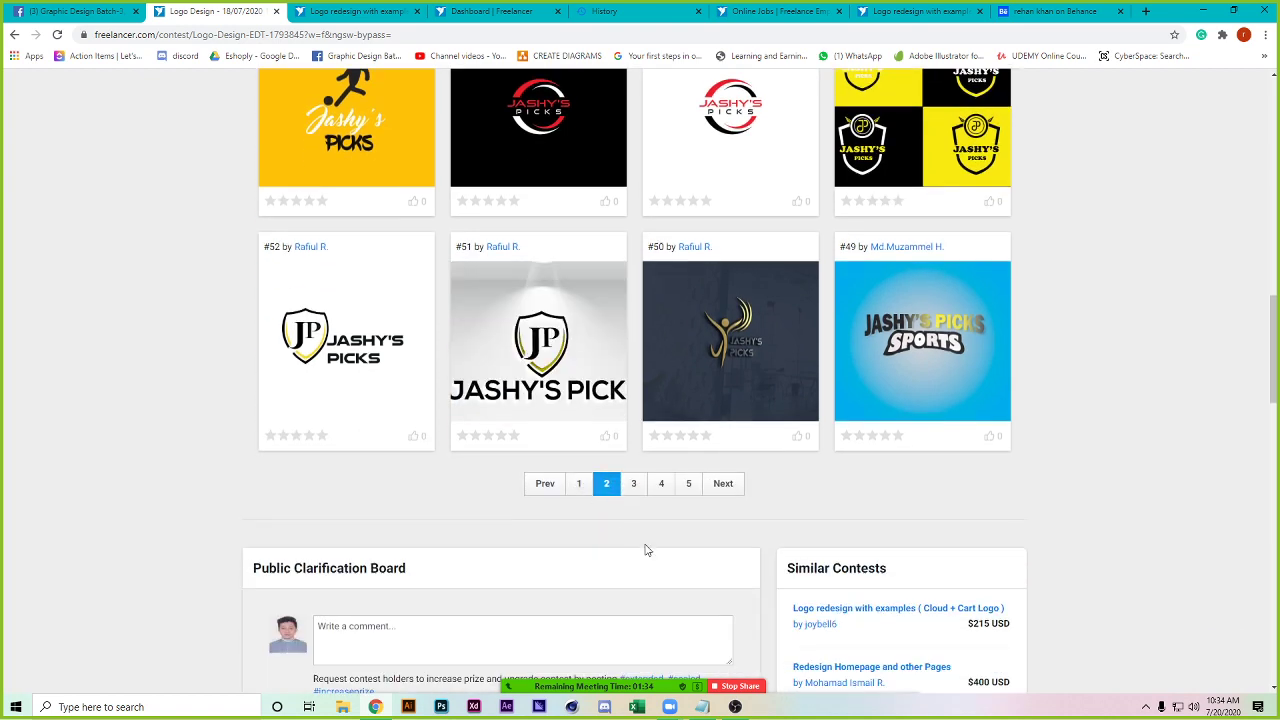
- Open the third page of contest entries and examine the logos from #48 to #24
{"action": "left_click", "coordinate": [723, 483]}
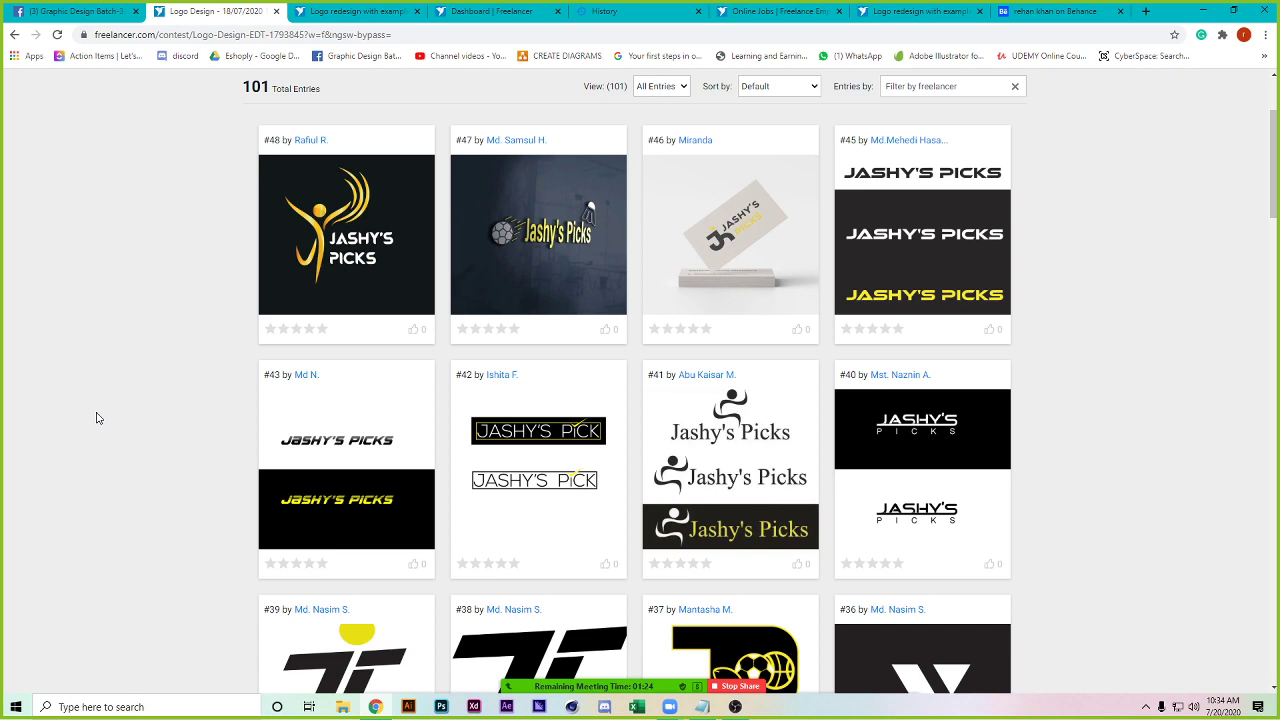
{"action": "scroll", "coordinate": [97, 418], "scroll_direction": "down", "scroll_amount": 3}
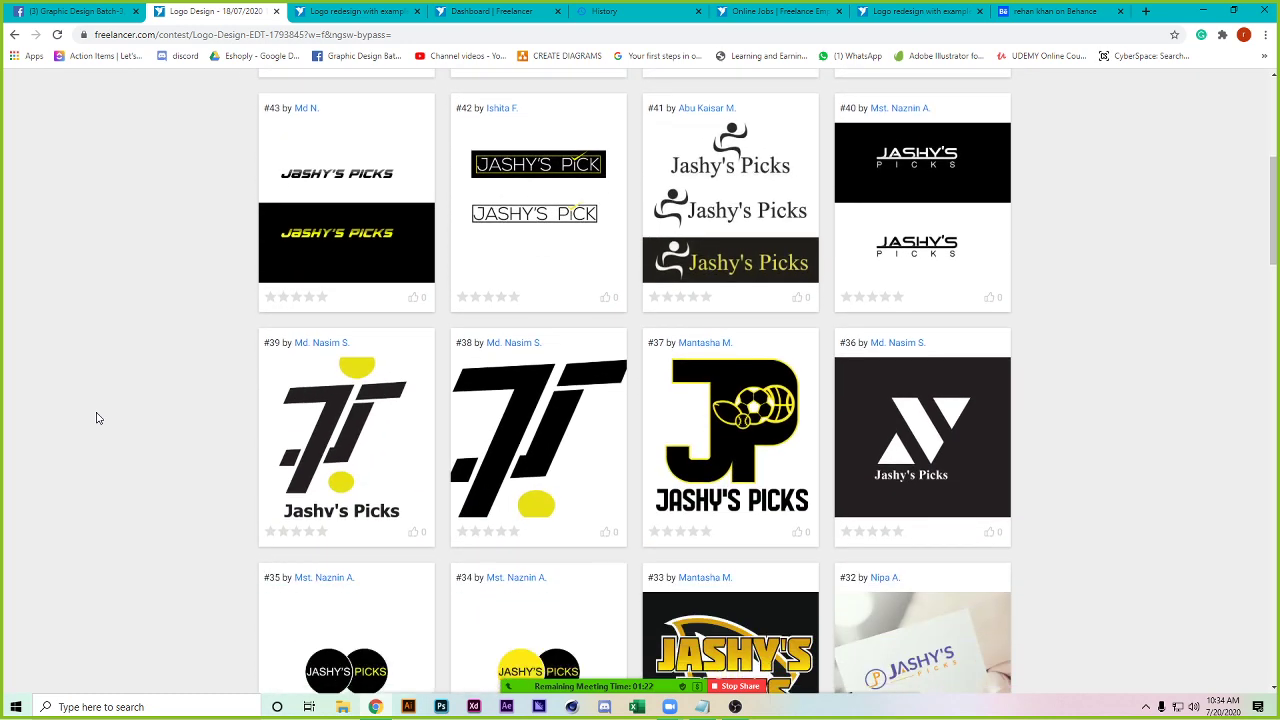
{"action": "scroll", "coordinate": [97, 419], "scroll_direction": "down", "scroll_amount": 3}
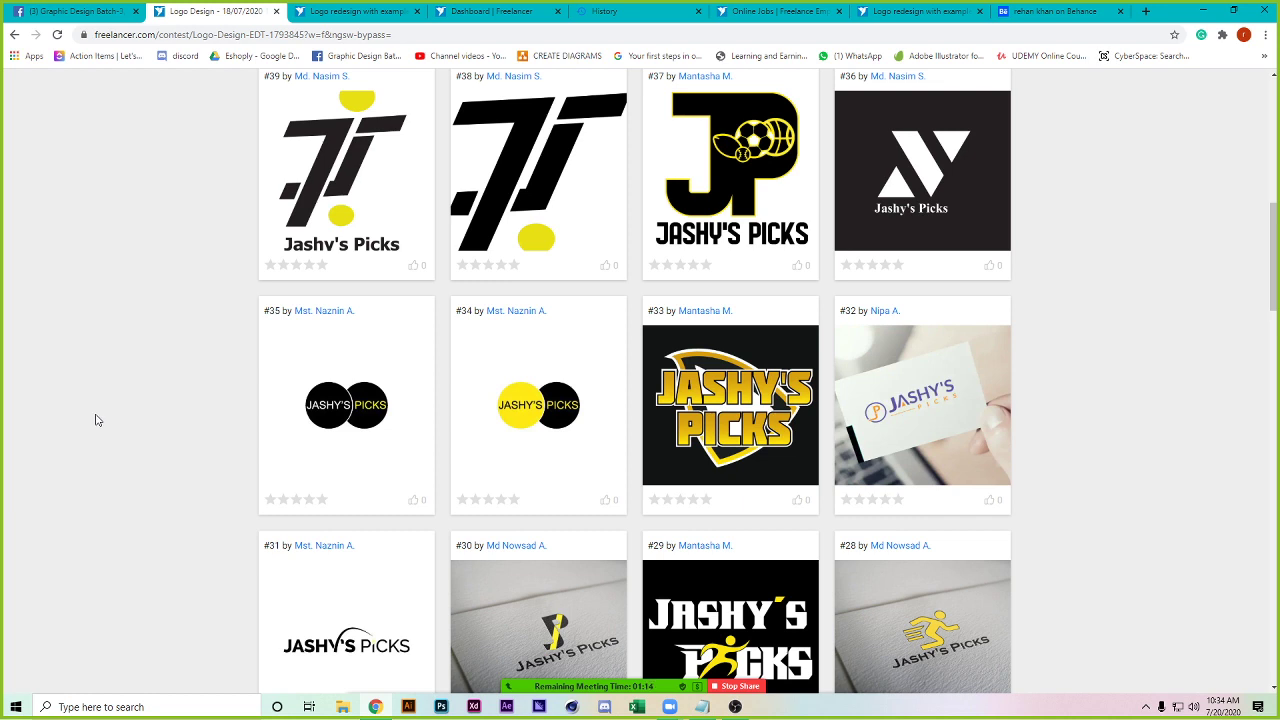
{"action": "scroll", "coordinate": [97, 419], "scroll_direction": "up", "scroll_amount": 1}
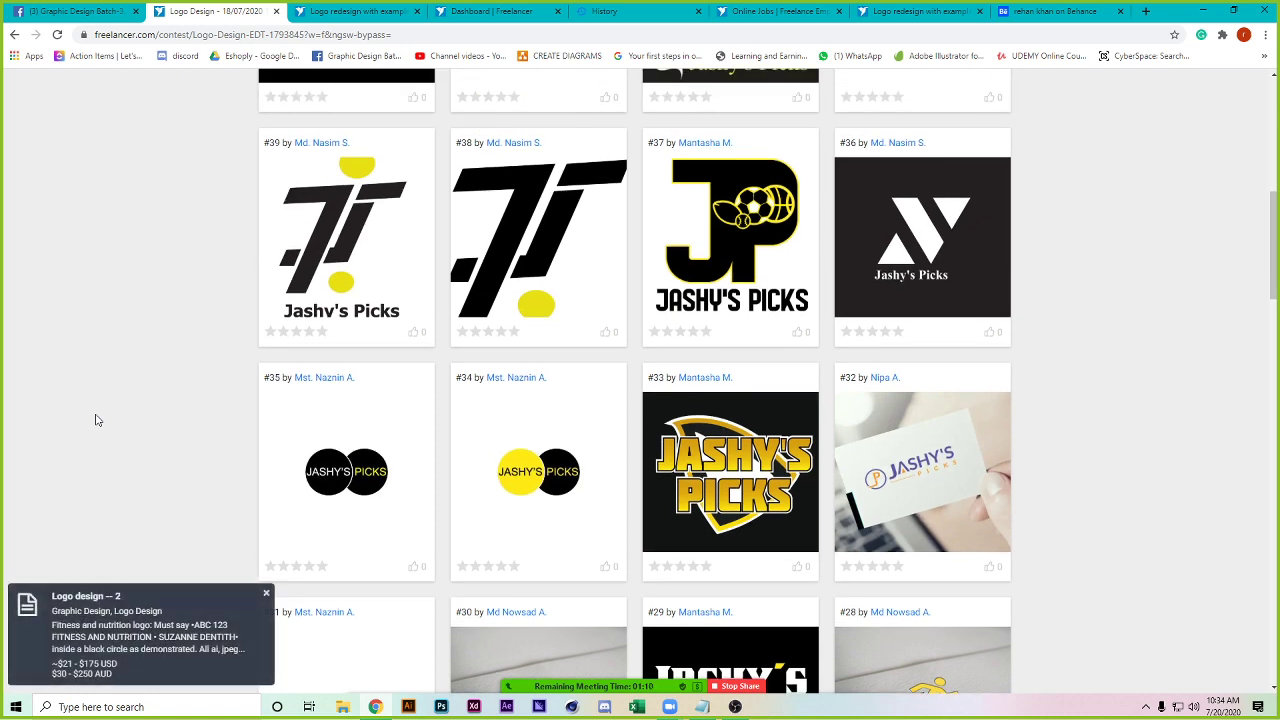
{"action": "scroll", "coordinate": [97, 420], "scroll_direction": "up", "scroll_amount": 1}
{"action": "scroll", "coordinate": [96, 420], "scroll_direction": "up", "scroll_amount": 4}
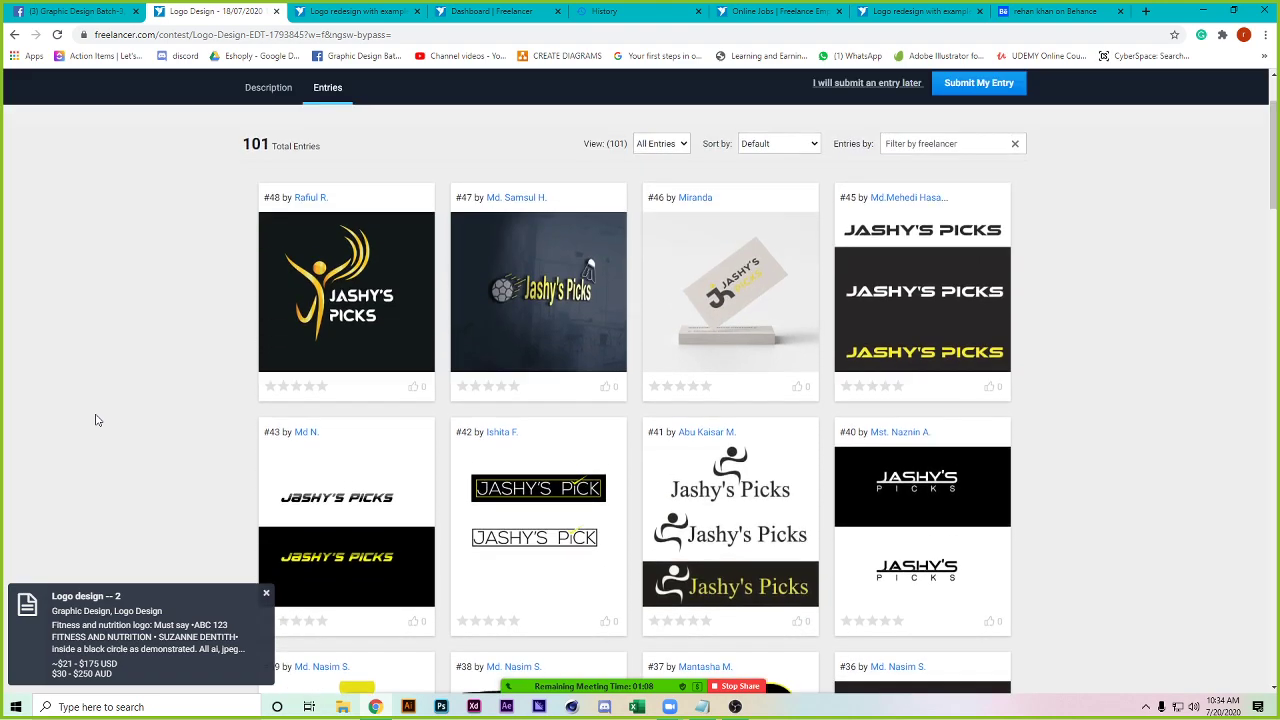
{"action": "scroll", "coordinate": [371, 509], "scroll_direction": "down", "scroll_amount": 15}
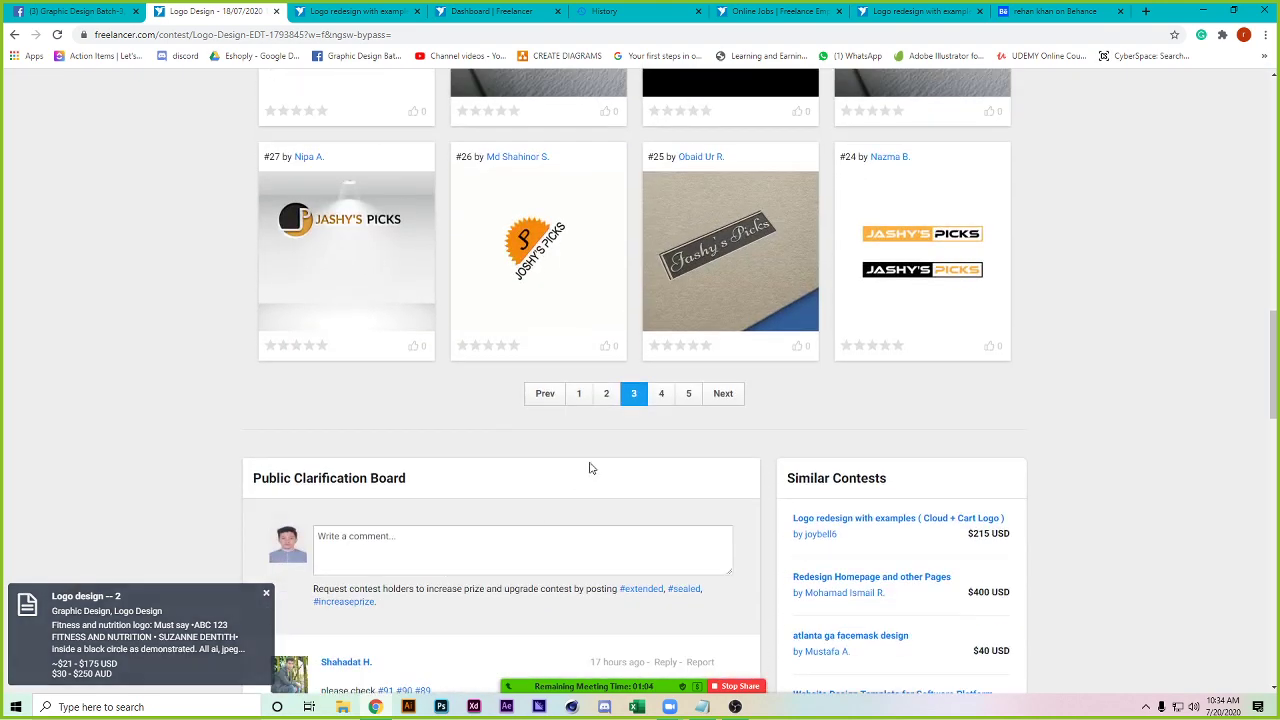
- Go back to the second page of entries and review its lower rows around #60 to #49 again
{"action": "left_click", "coordinate": [606, 393]}
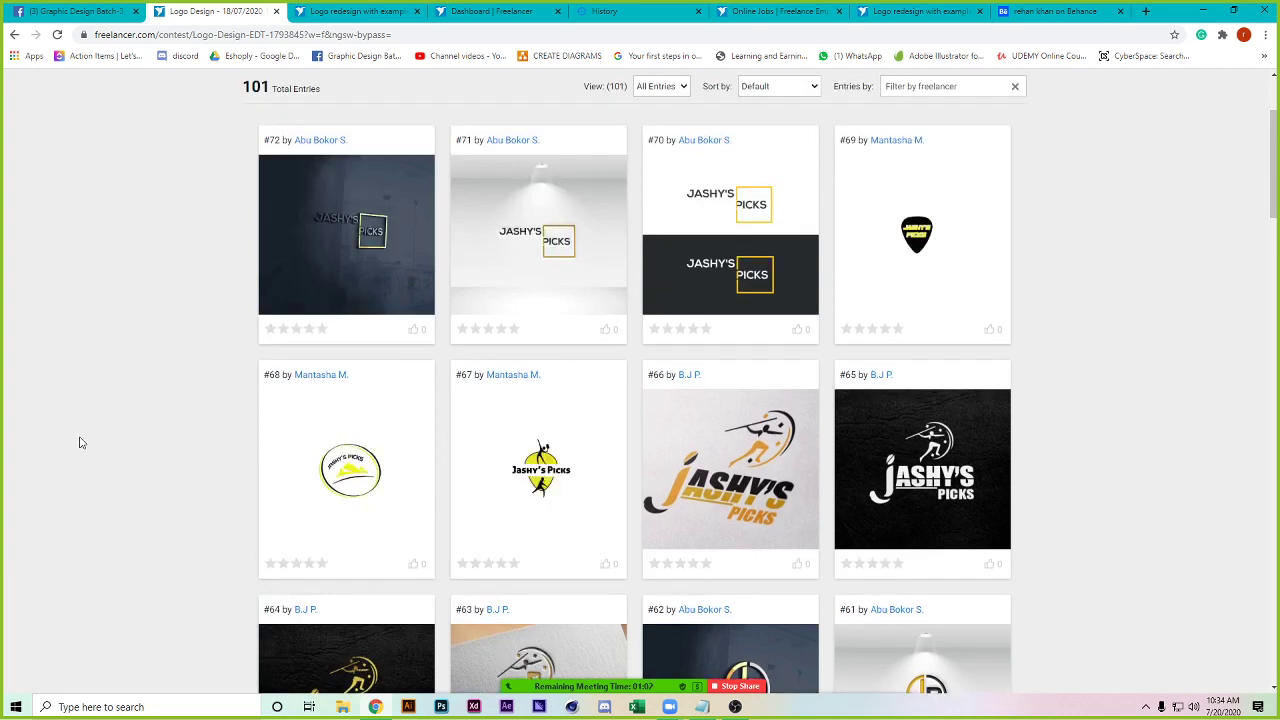
{"action": "scroll", "coordinate": [81, 442], "scroll_direction": "down", "scroll_amount": 9}
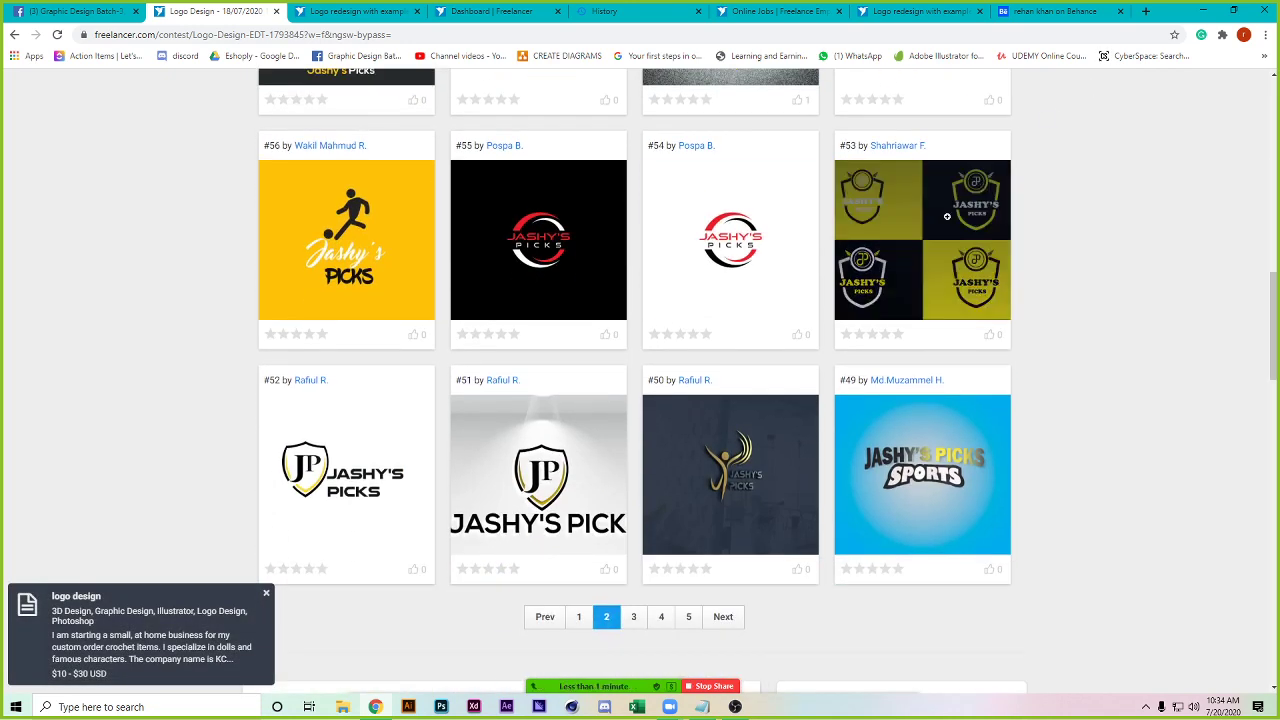
{"action": "scroll", "coordinate": [757, 492], "scroll_direction": "up", "scroll_amount": 2}
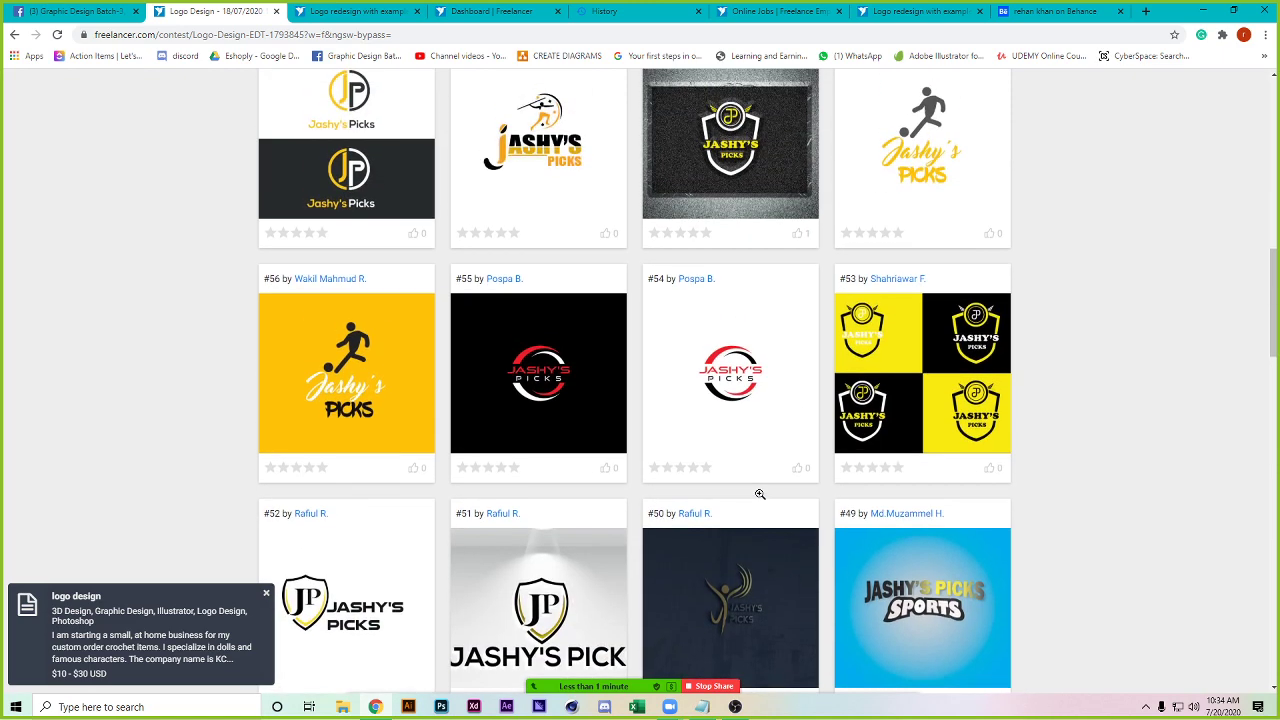
- View contest entry #58, the shield logo mockup, at full size, compare it with entry #57 and close the preview
{"action": "scroll", "coordinate": [748, 440], "scroll_direction": "up", "scroll_amount": 2}
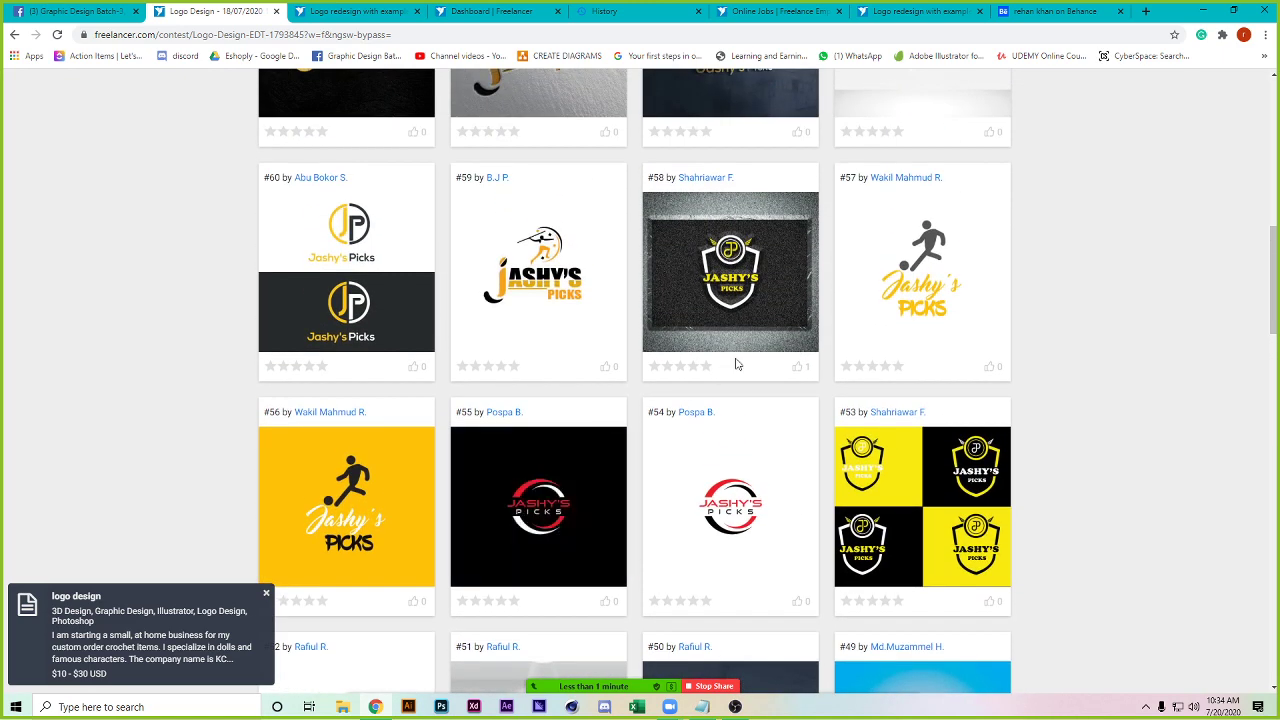
{"action": "left_click", "coordinate": [720, 264]}
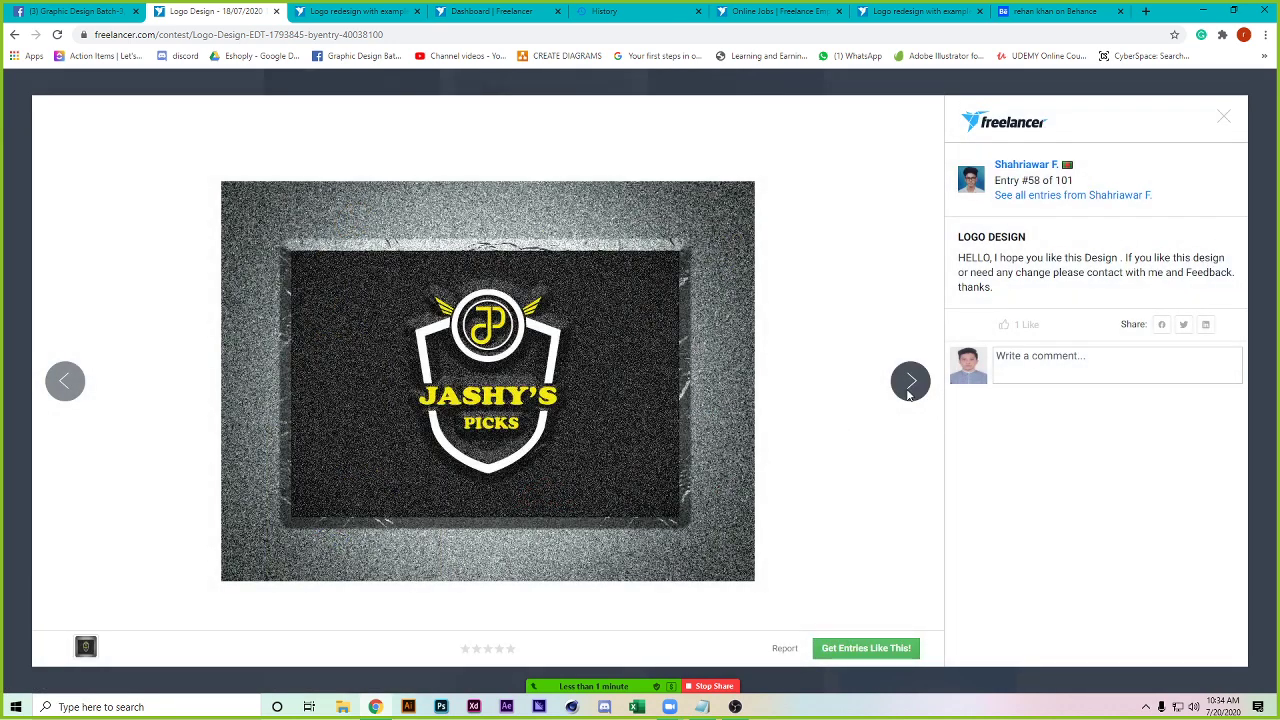
{"action": "left_click", "coordinate": [908, 395]}
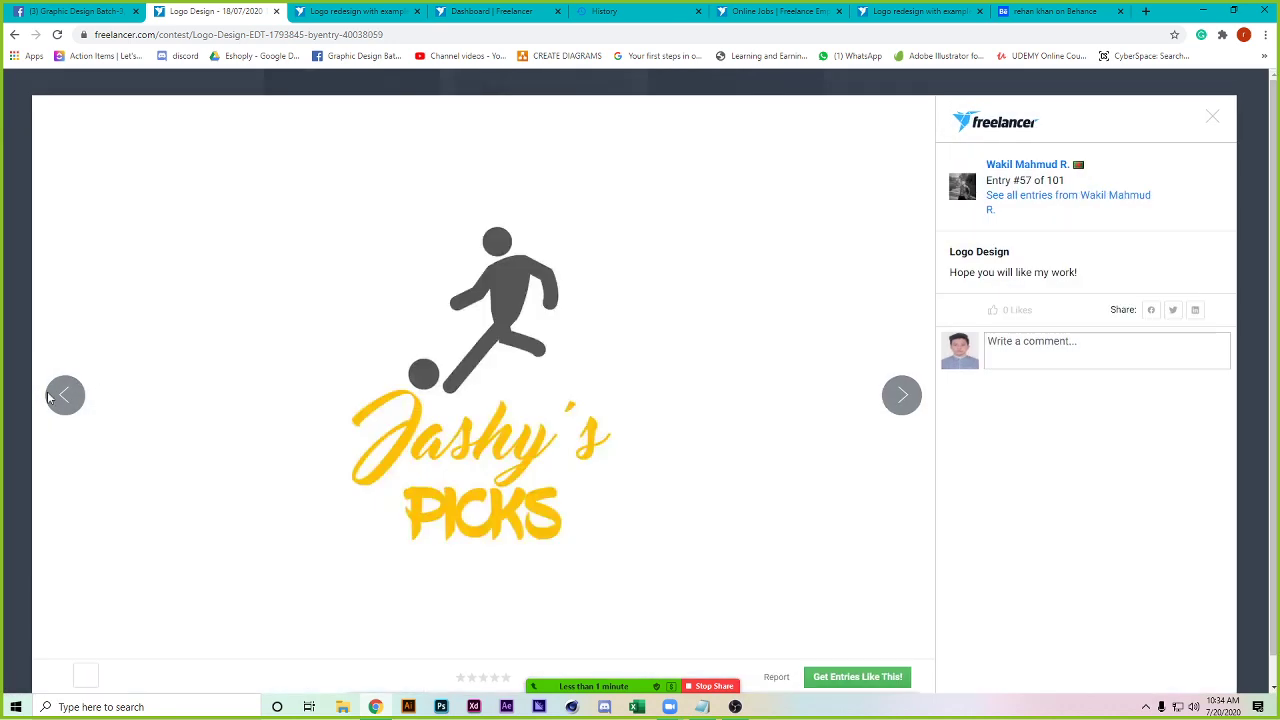
{"action": "left_click", "coordinate": [57, 396]}
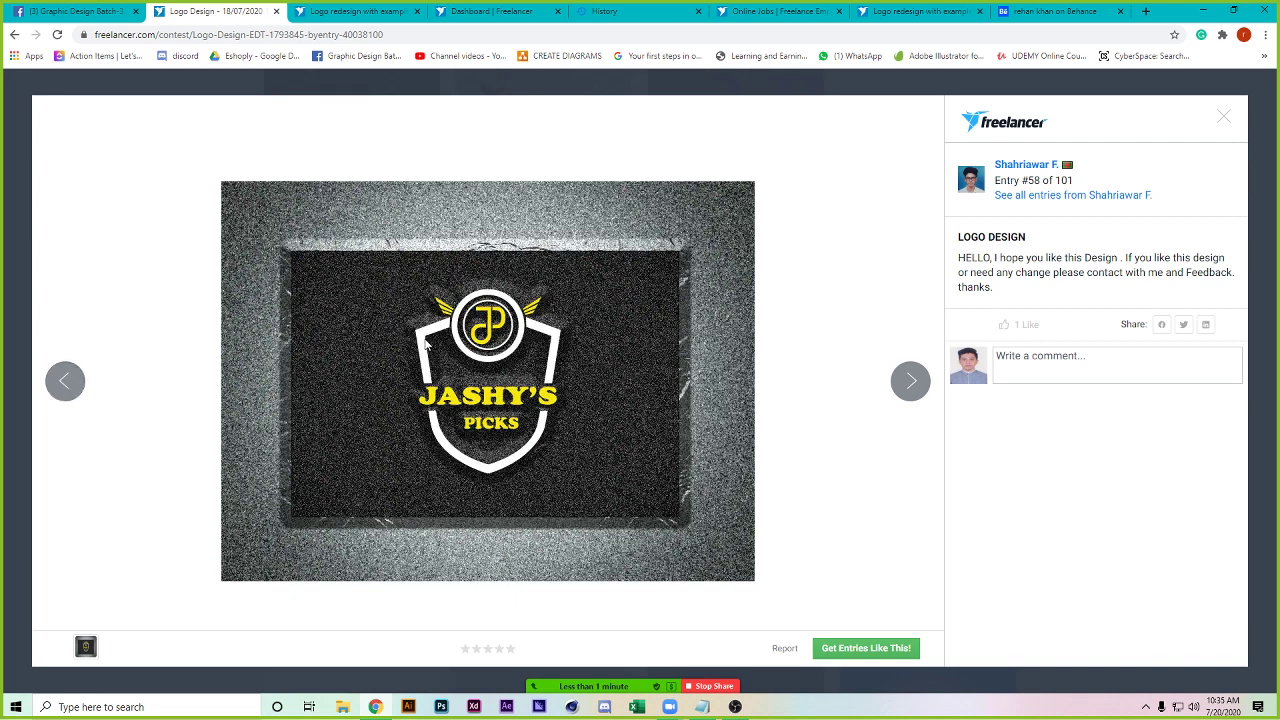
{"action": "left_click", "coordinate": [7, 168]}
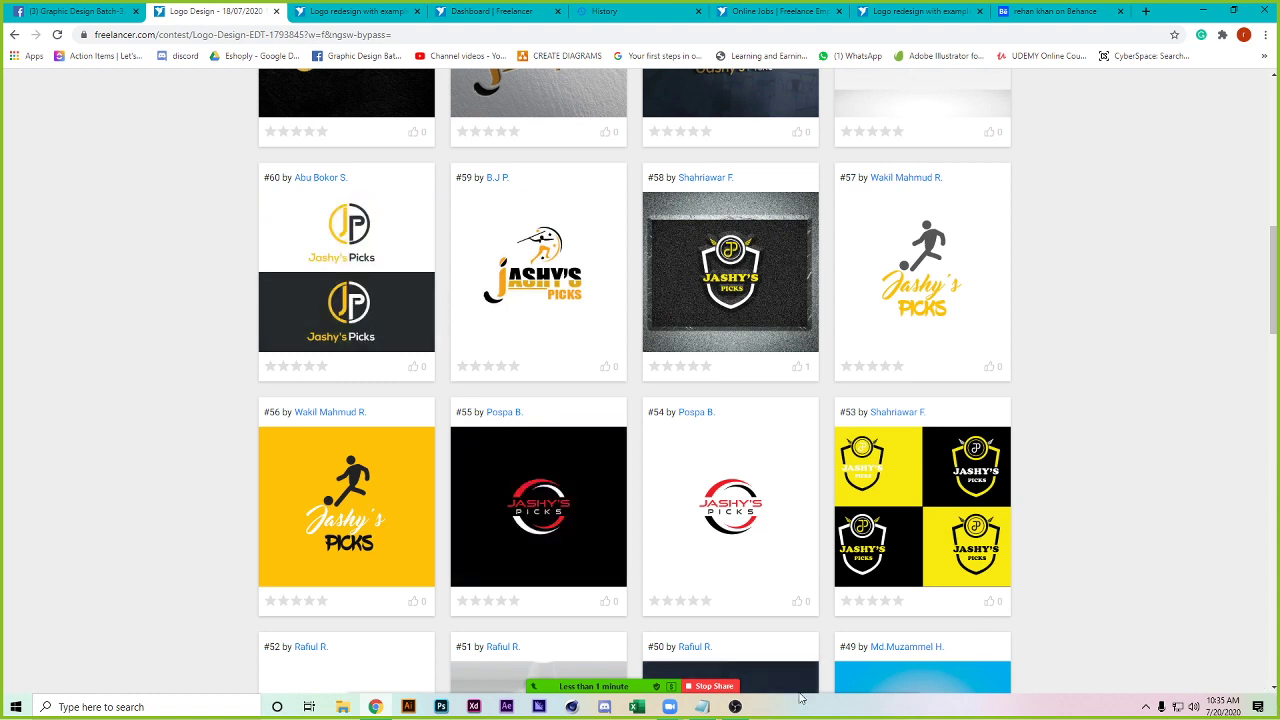
- Stop sharing the screen and end the Zoom meeting for all participants
{"action": "key", "text": "alt+s"}
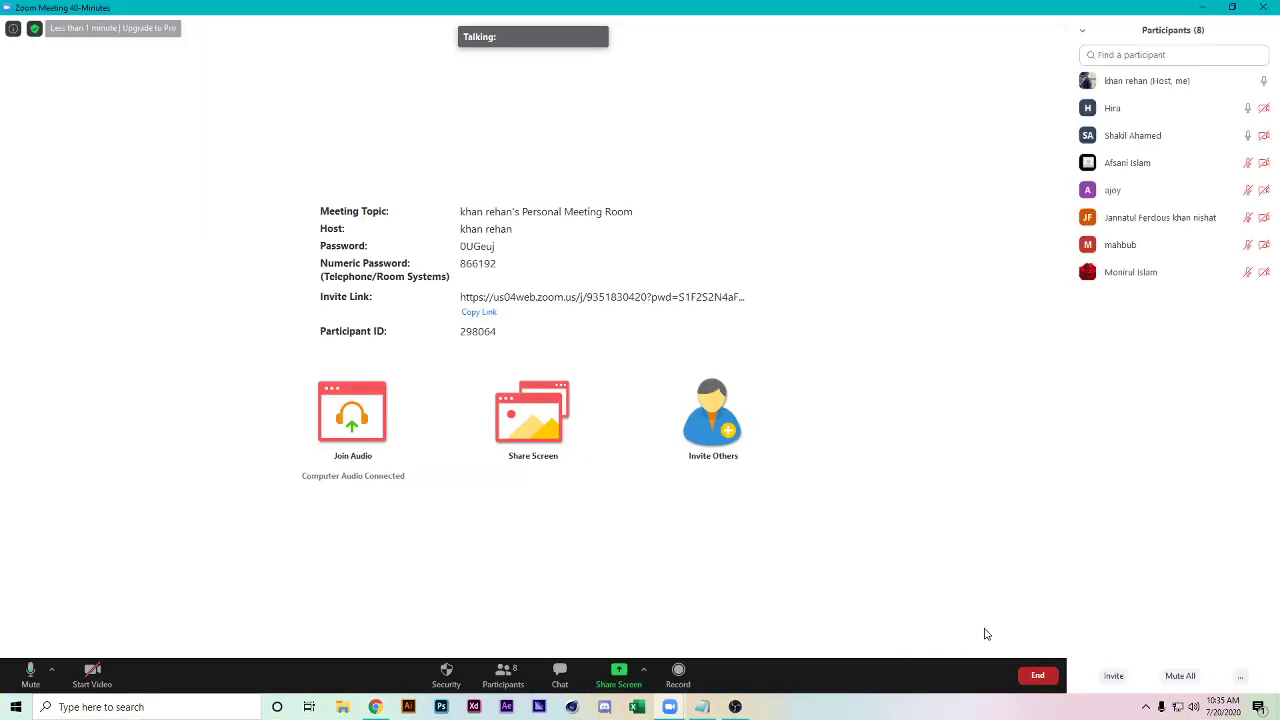
{"action": "left_click", "coordinate": [1040, 680]}
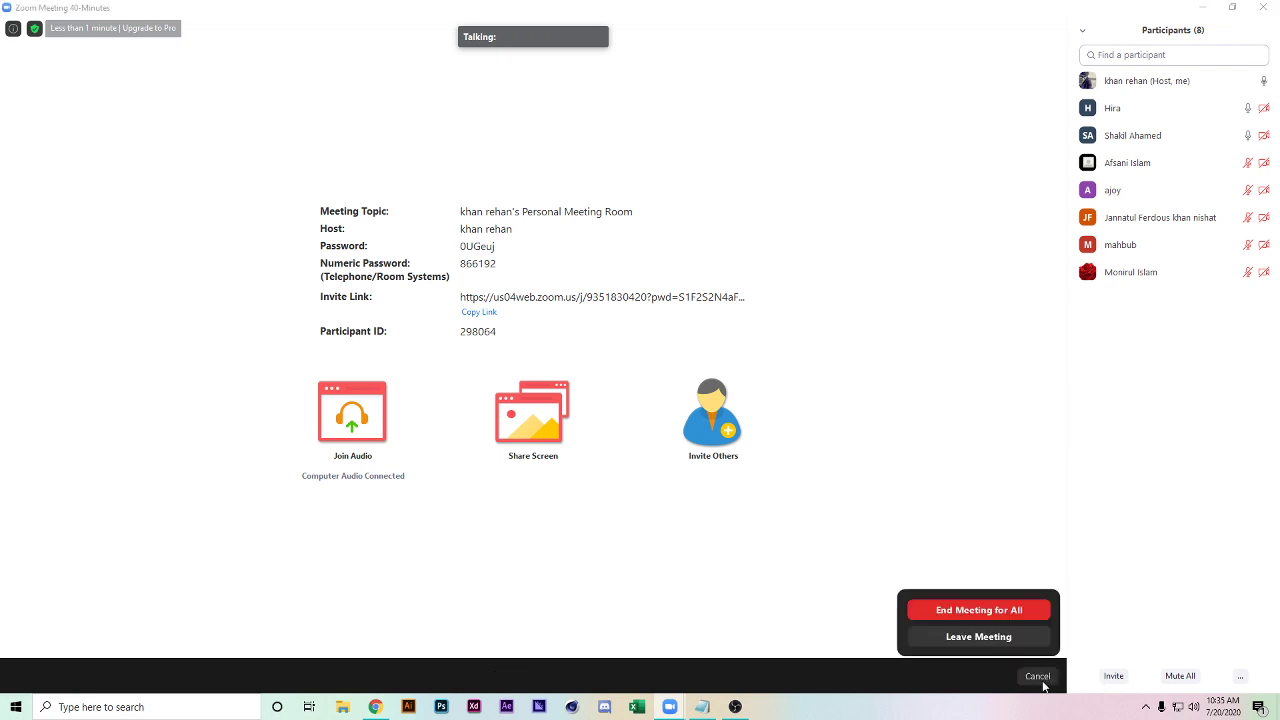
{"action": "left_click", "coordinate": [997, 612]}
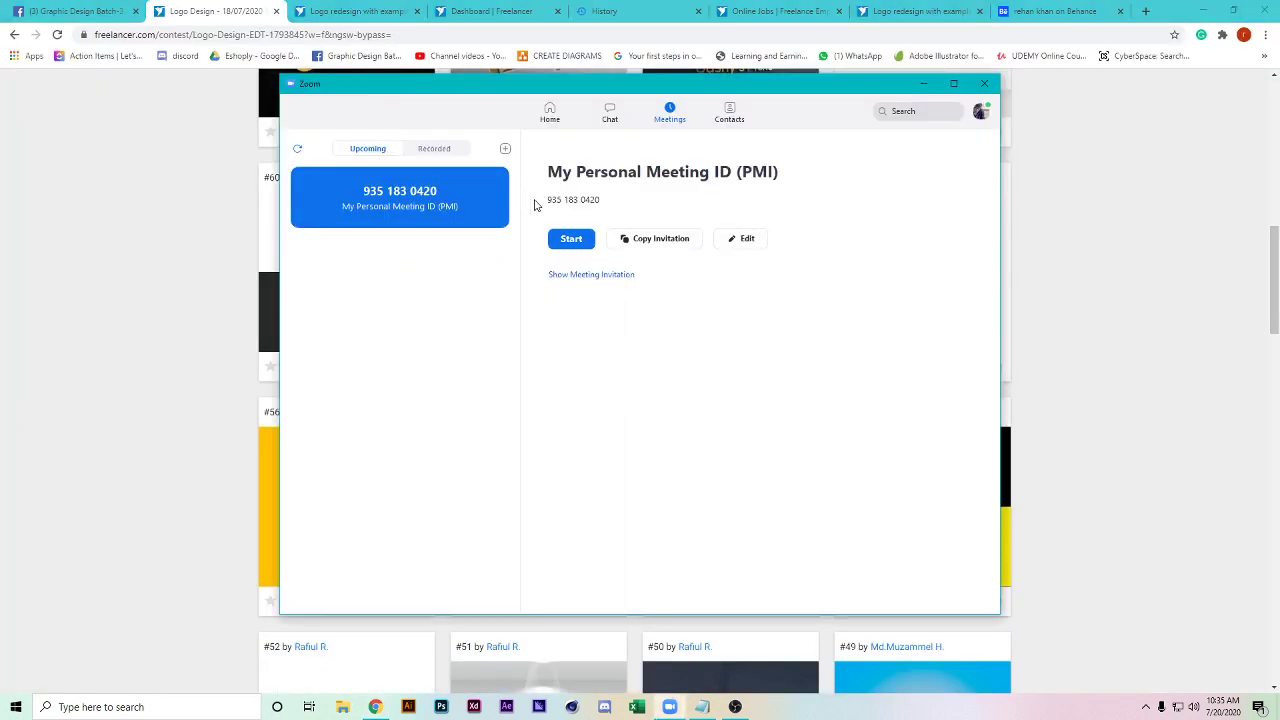
- Start the personal Zoom meeting again, disable its waiting room and maximize the meeting window
{"action": "left_click", "coordinate": [567, 238]}
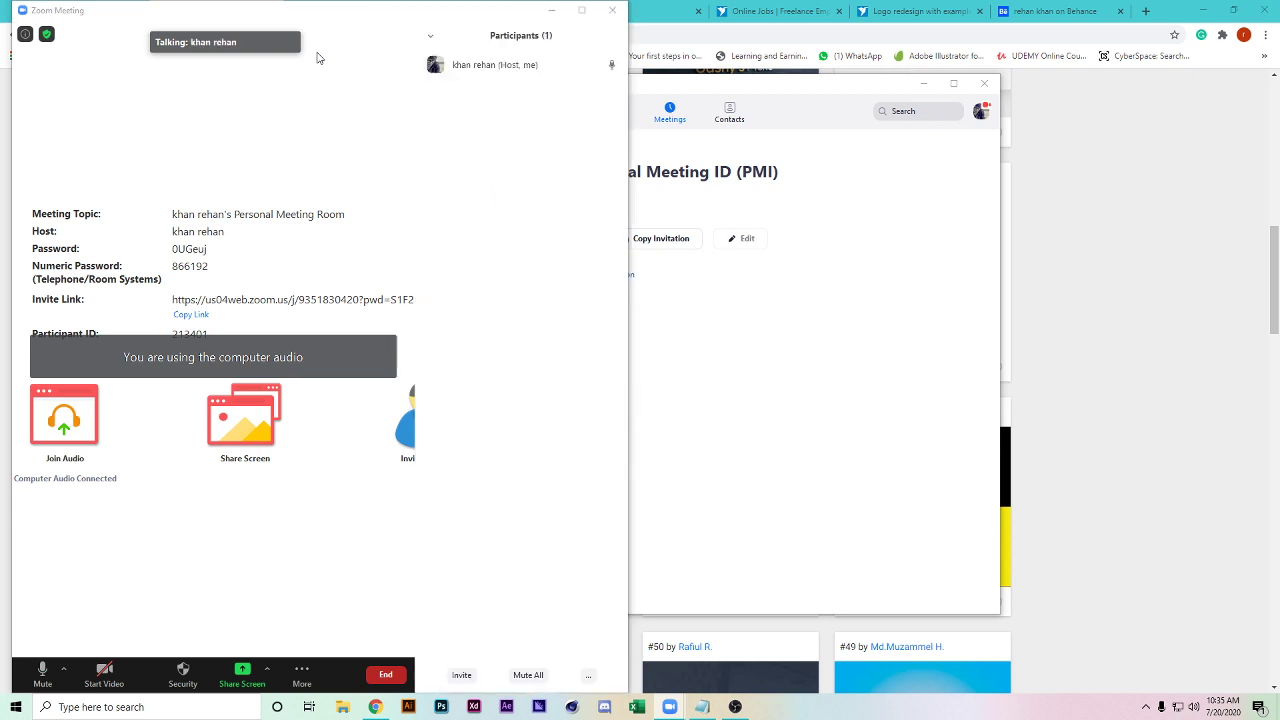
{"action": "left_click", "coordinate": [588, 675]}
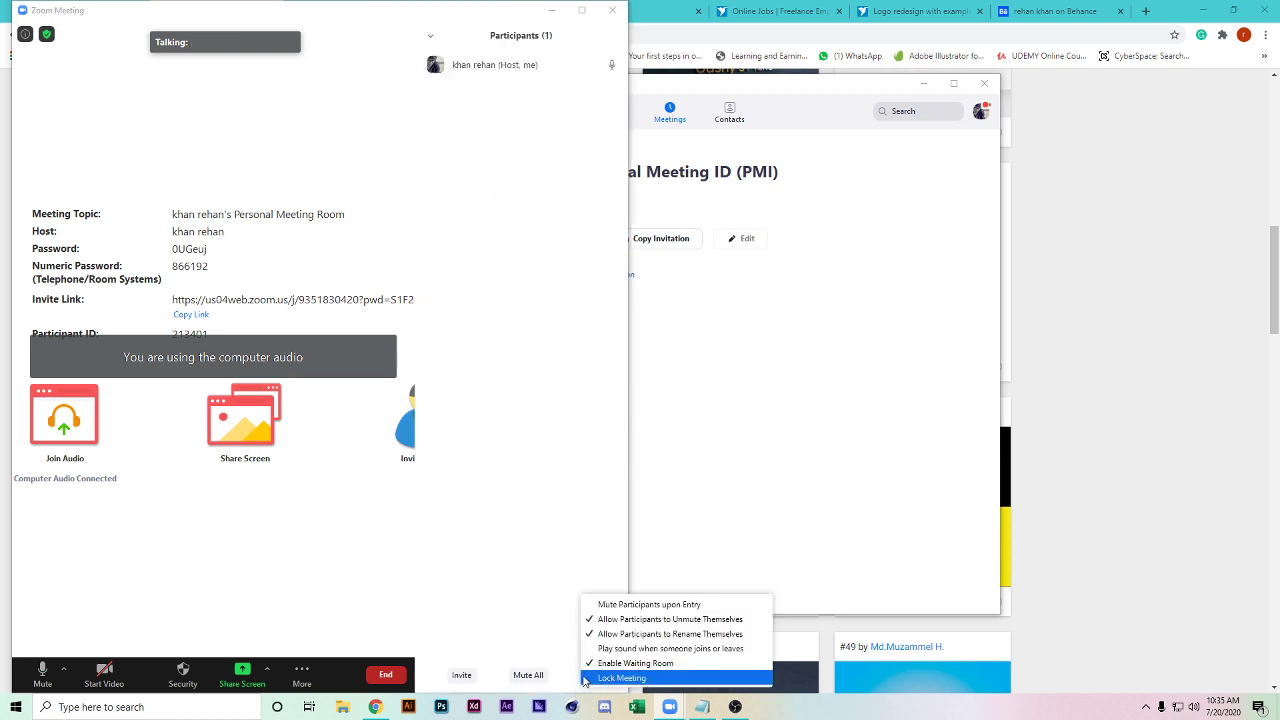
{"action": "left_click", "coordinate": [625, 663]}
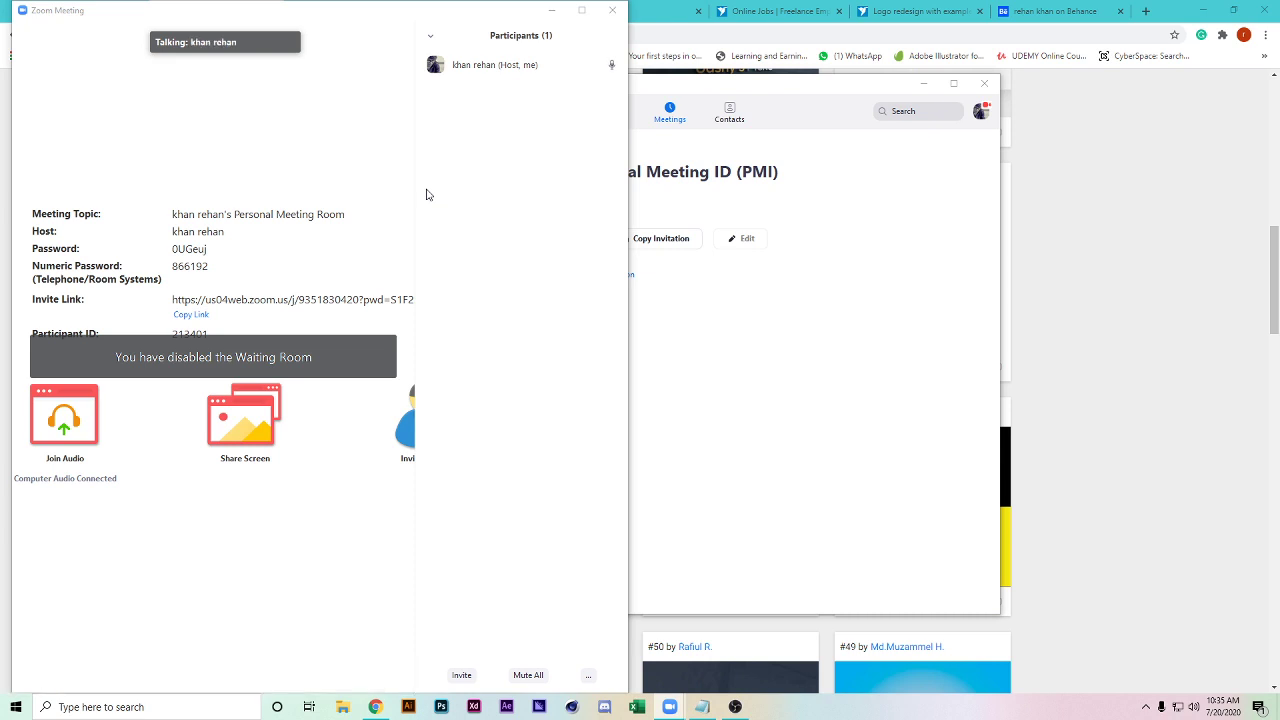
{"action": "left_click", "coordinate": [581, 10]}
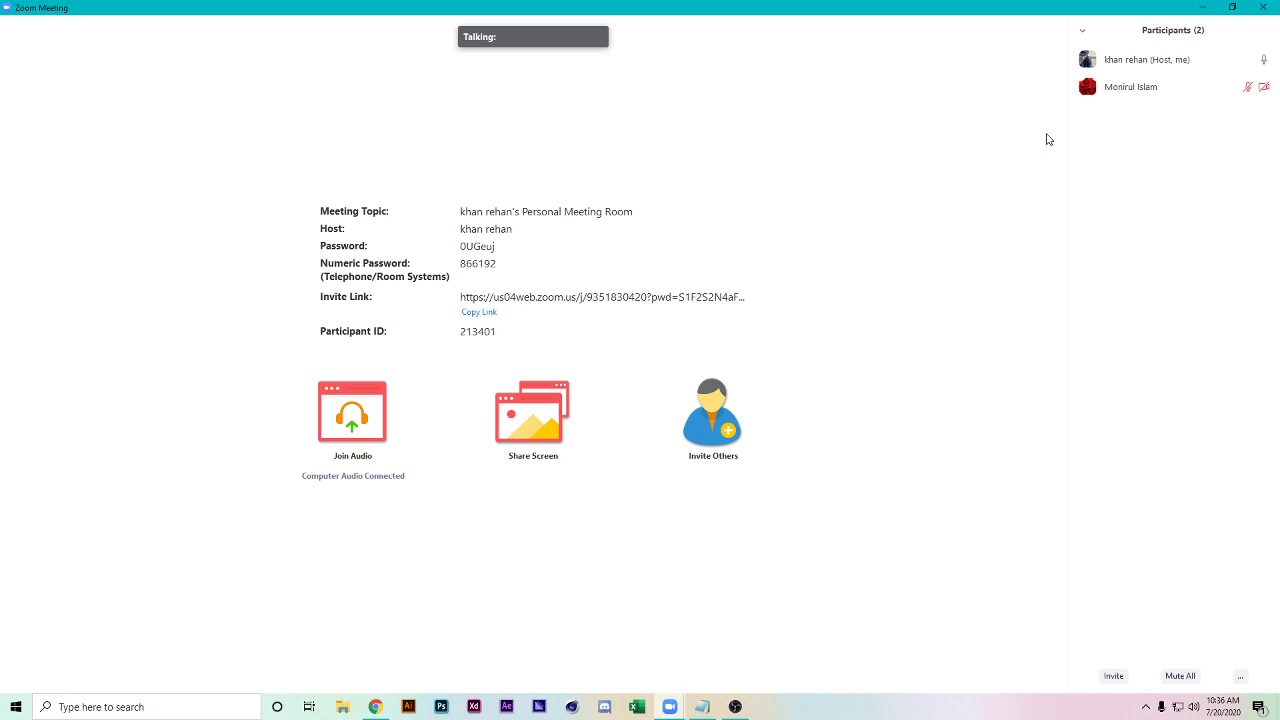
- Set the meeting's screen sharing to let multiple participants share simultaneously
{"action": "mouse_move", "coordinate": [1018, 289]}
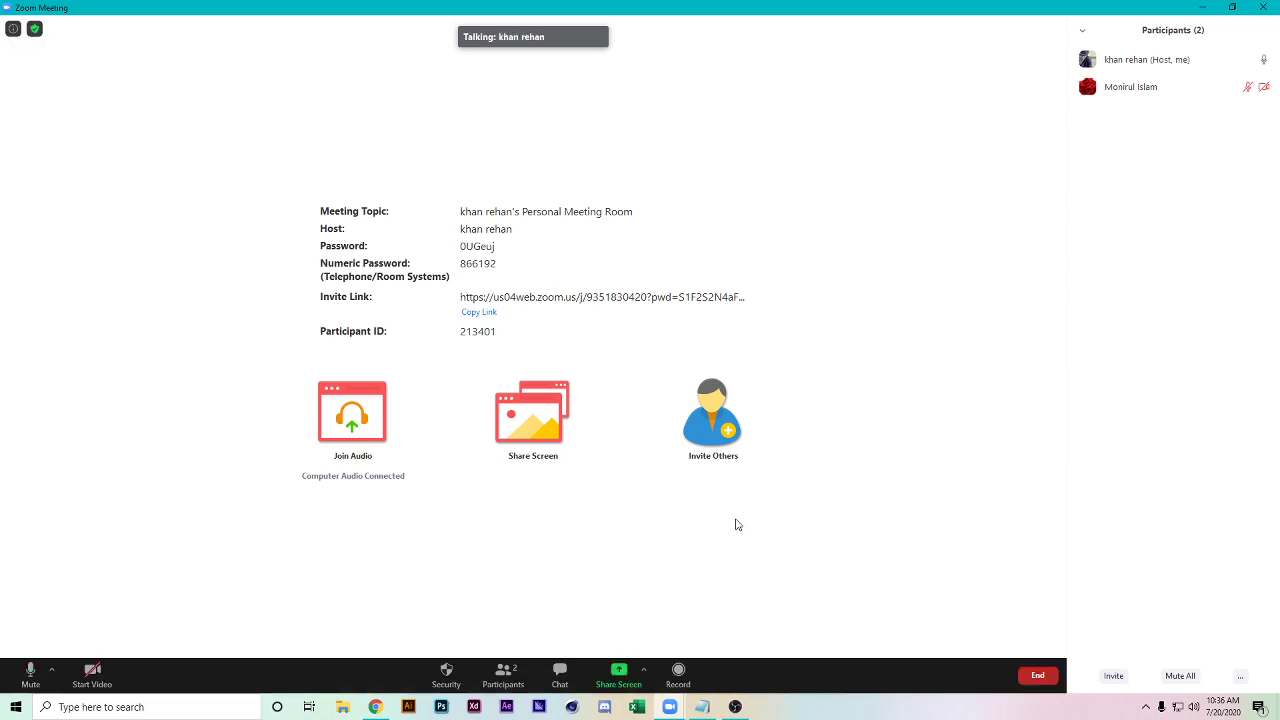
{"action": "left_click", "coordinate": [645, 680]}
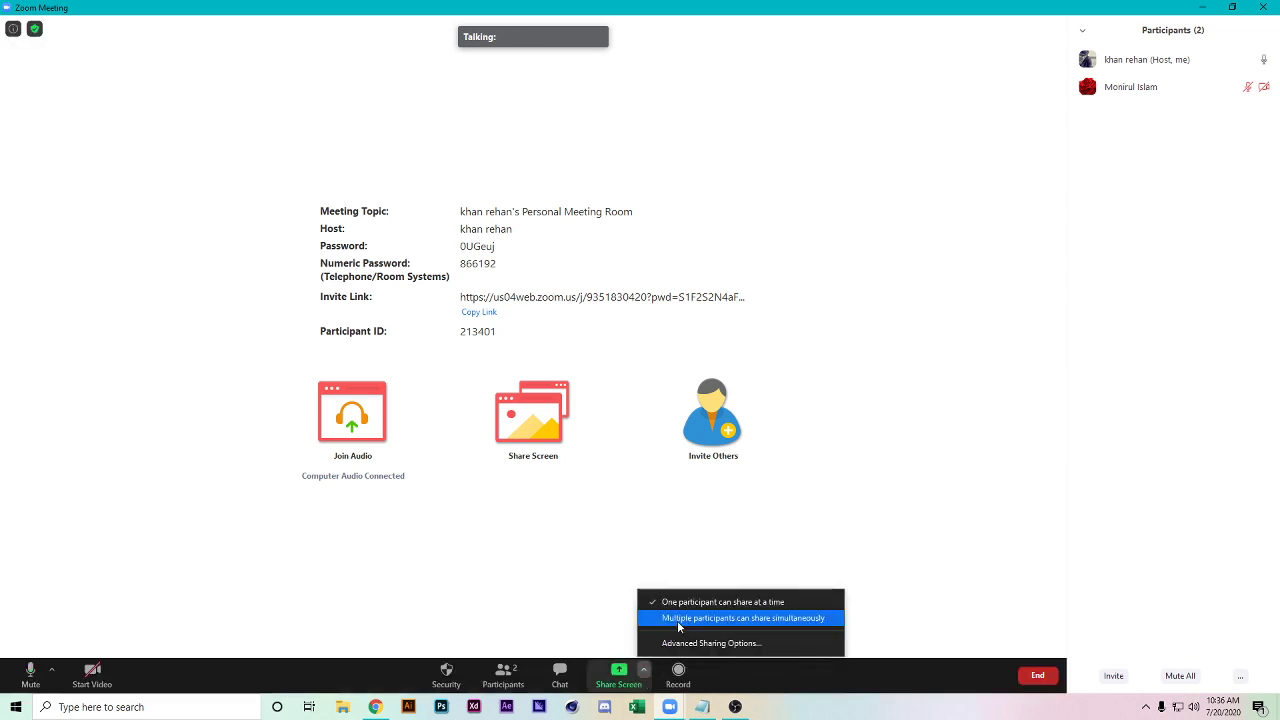
{"action": "left_click", "coordinate": [677, 620]}
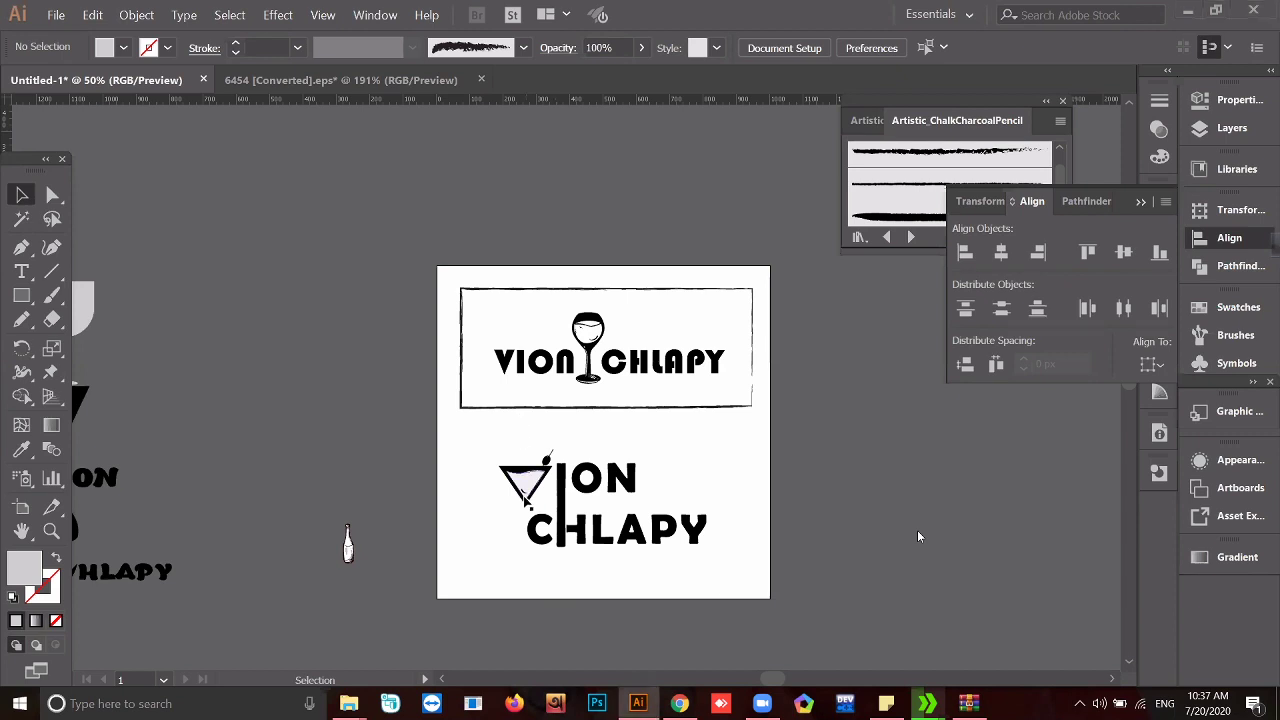
{"action": "left_click", "coordinate": [524, 472]}
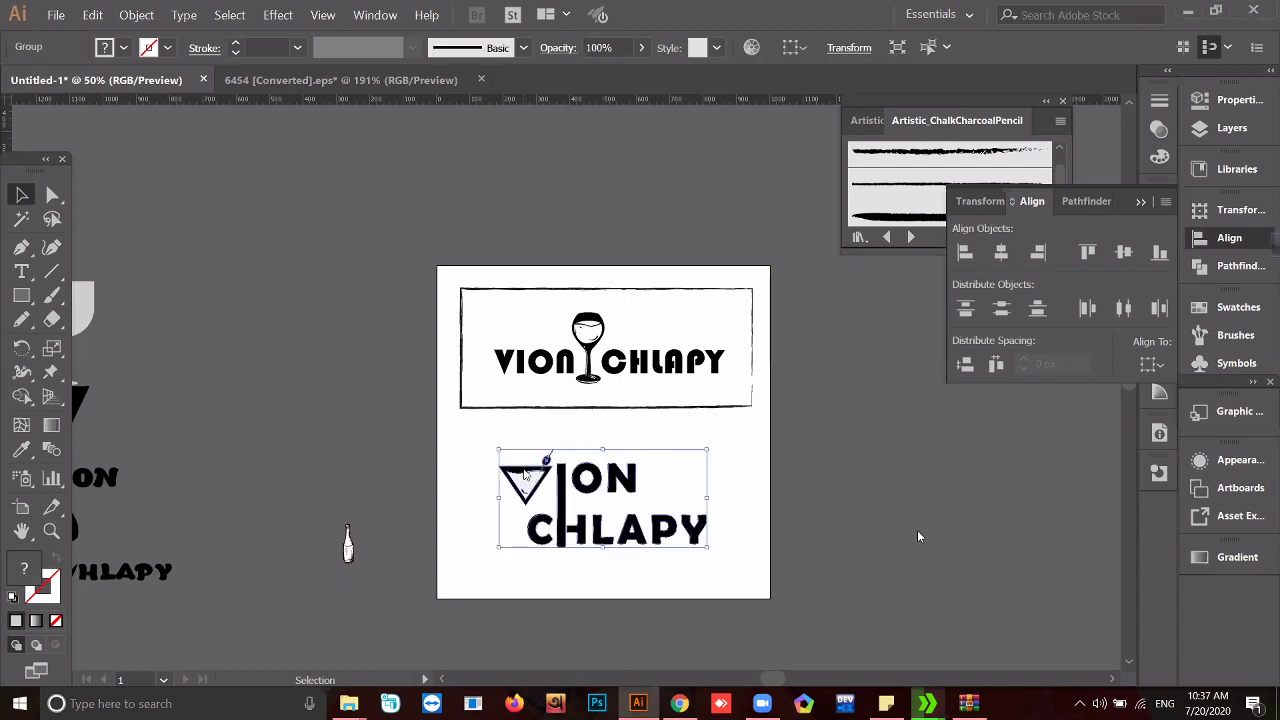
{"action": "right_click", "coordinate": [524, 473]}
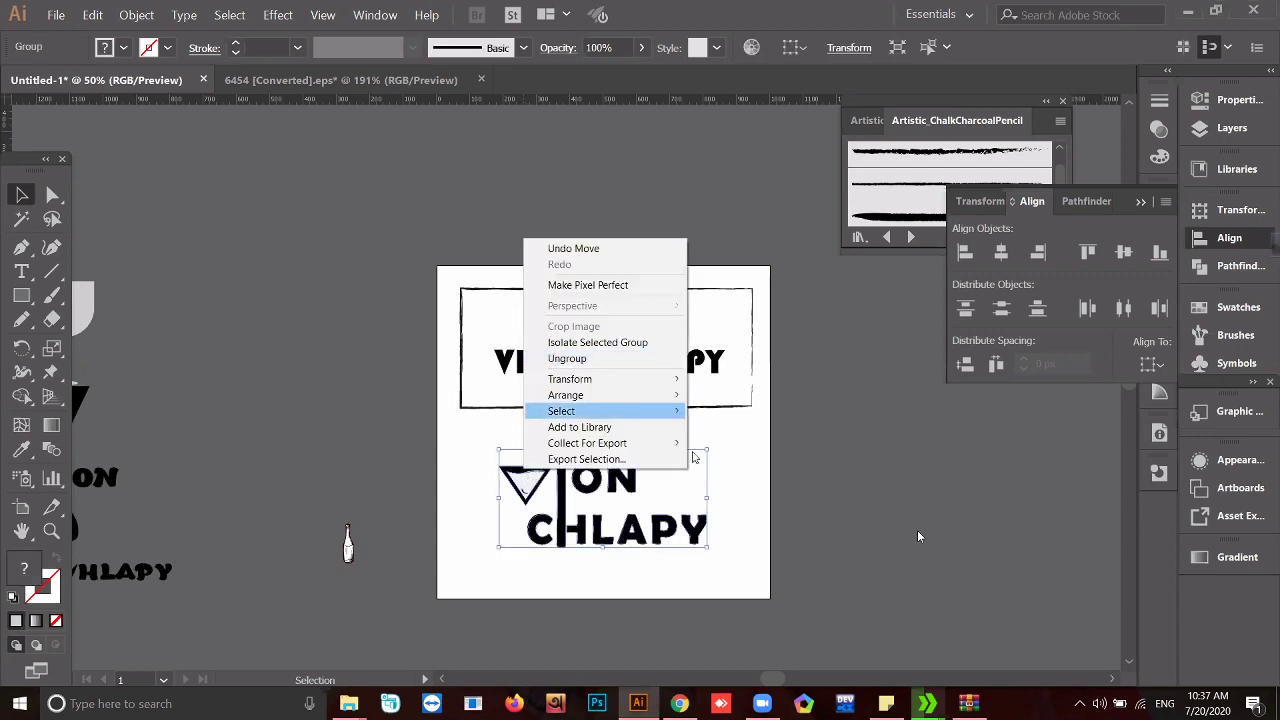
{"action": "left_click", "coordinate": [782, 481]}
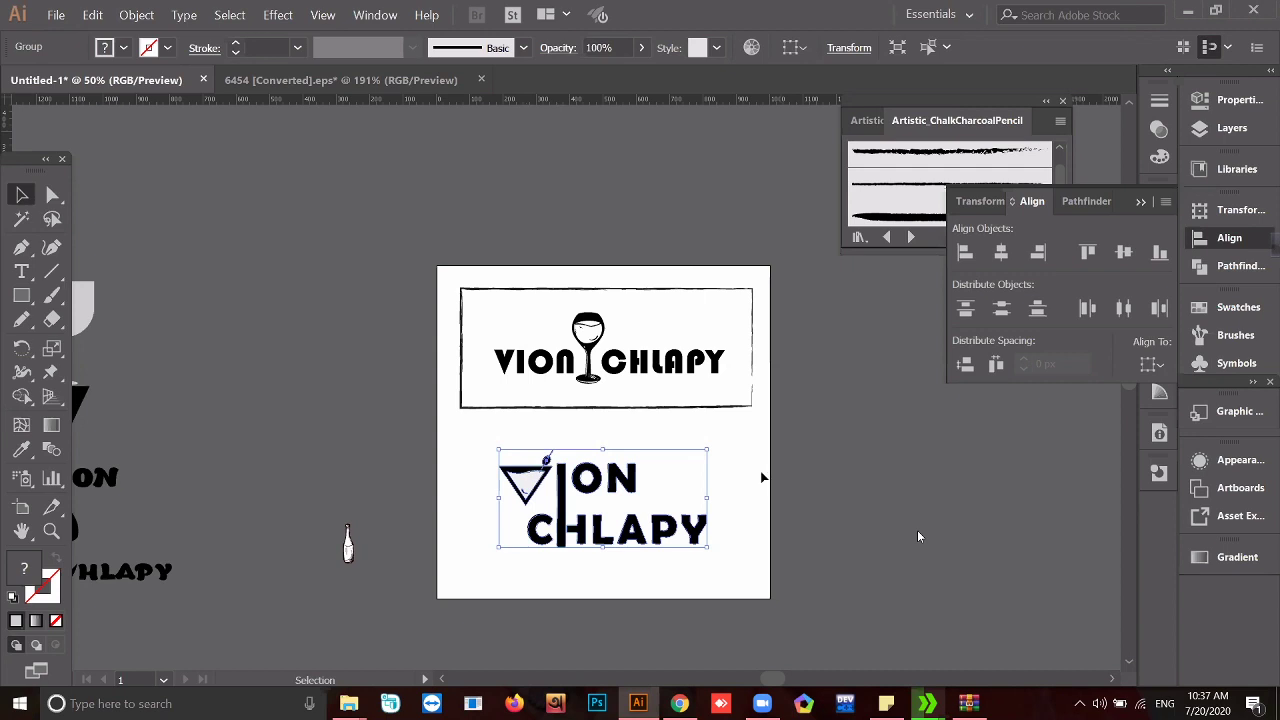
{"action": "left_click", "coordinate": [762, 488]}
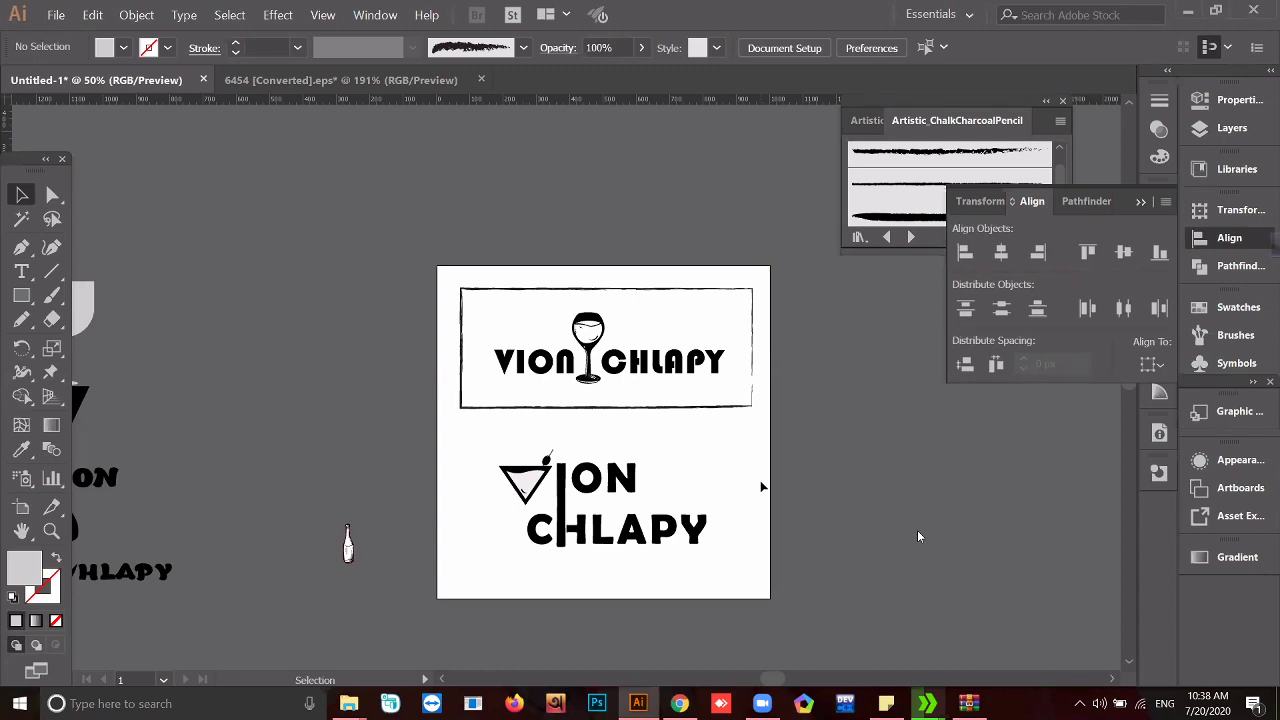
- Isolate the wine glass group in the upper VION CHLAPY logo for editing on its own
{"action": "key", "text": "ctrl+equal"}
{"action": "key", "text": "ctrl+equal"}
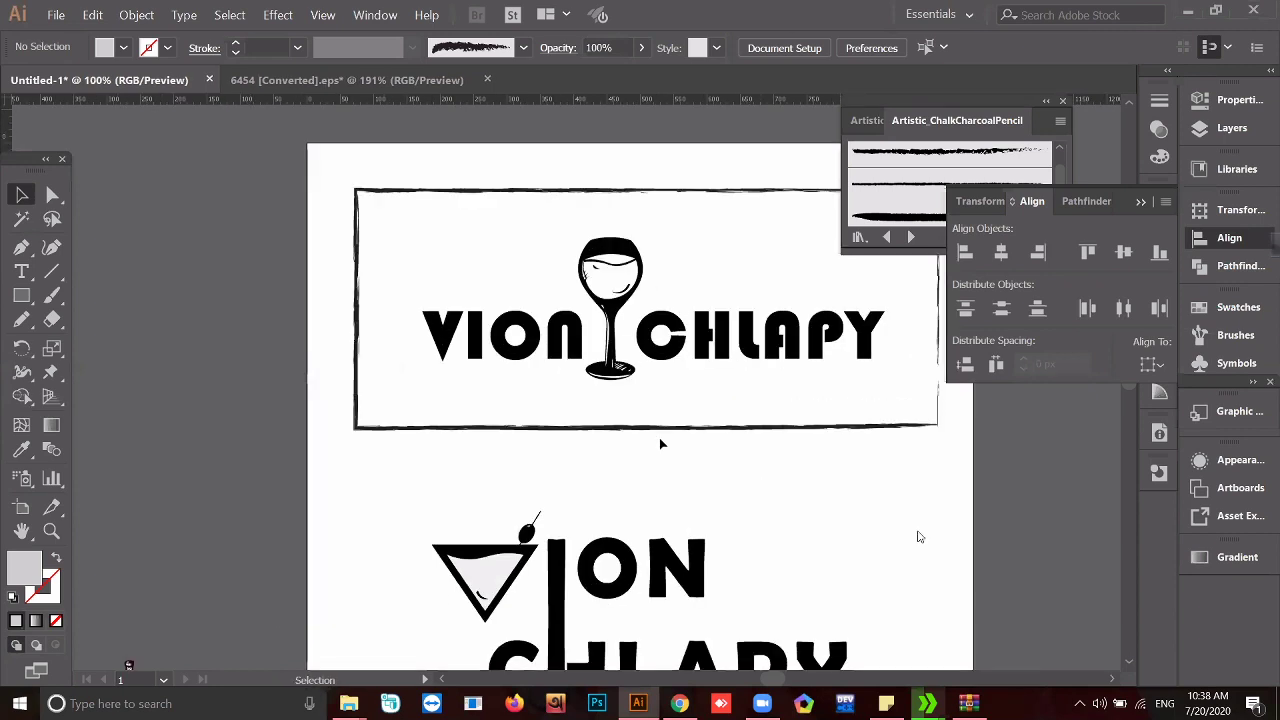
{"action": "scroll", "coordinate": [629, 391], "scroll_direction": "down", "scroll_amount": 1}
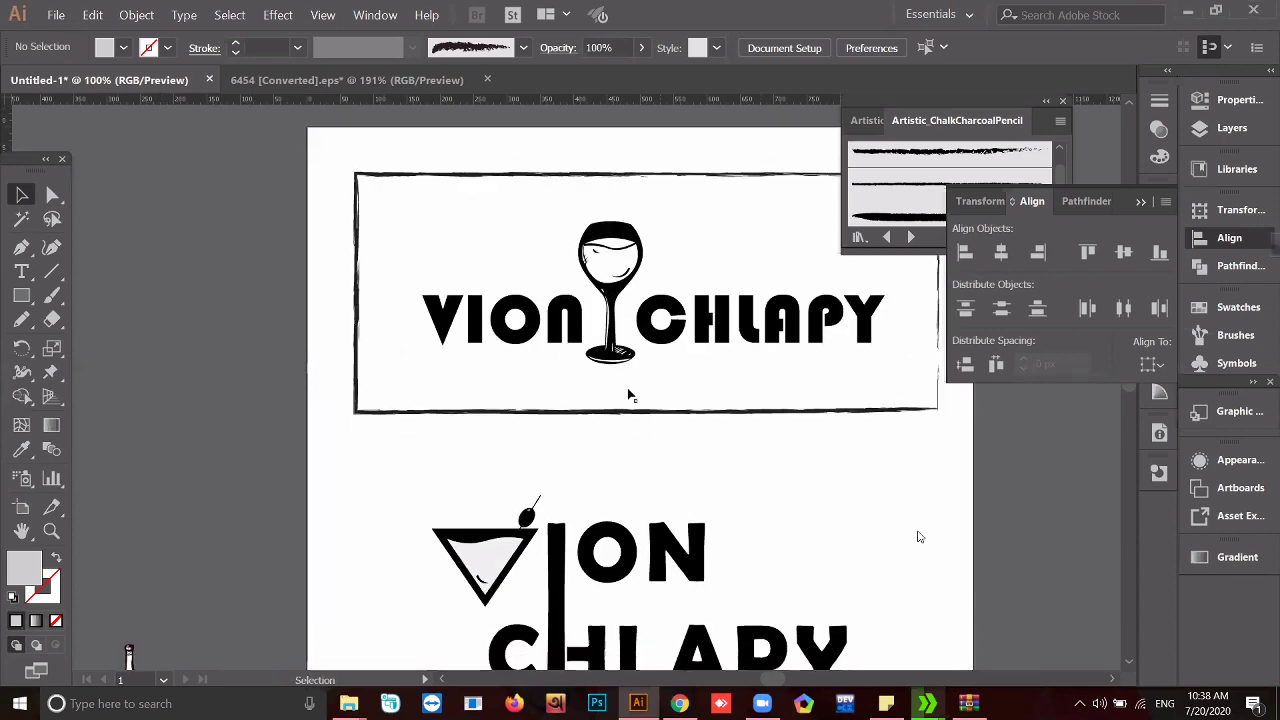
{"action": "double_click", "coordinate": [613, 278]}
{"action": "double_click", "coordinate": [614, 279]}
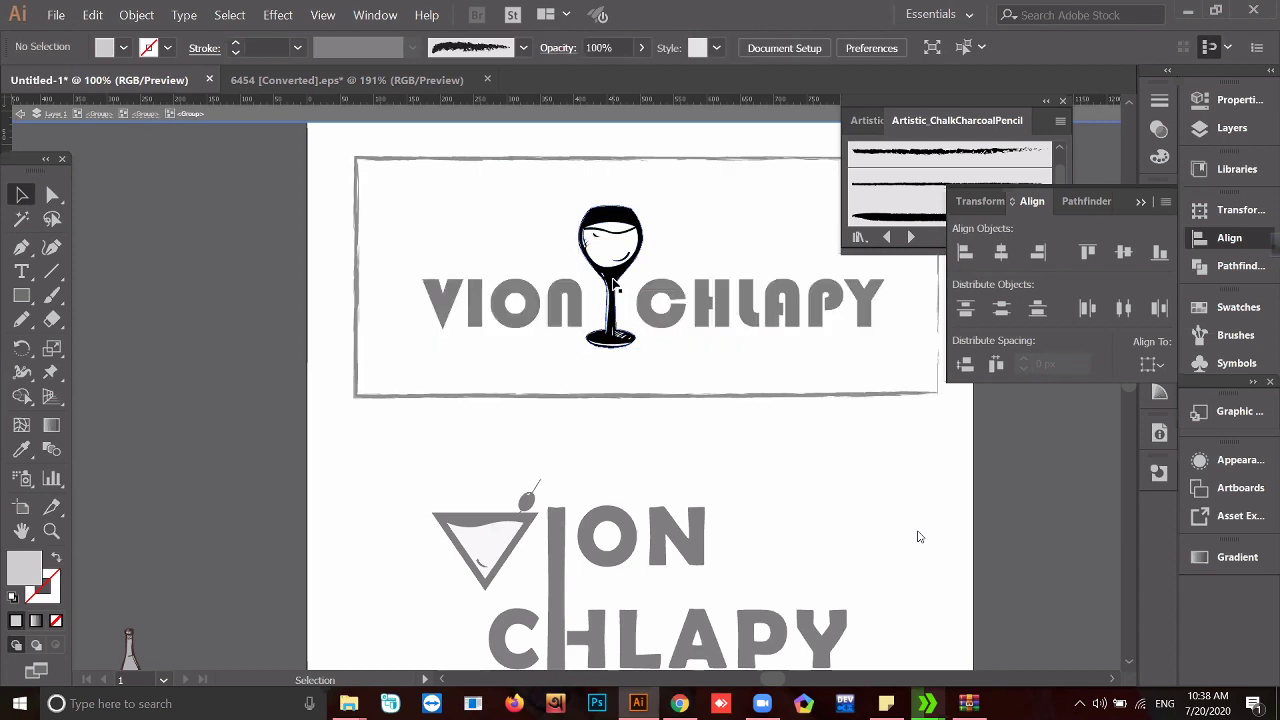
- Fill the isolated wine glass shape with dark red C40000 and exit isolation mode
{"action": "left_click", "coordinate": [618, 278]}
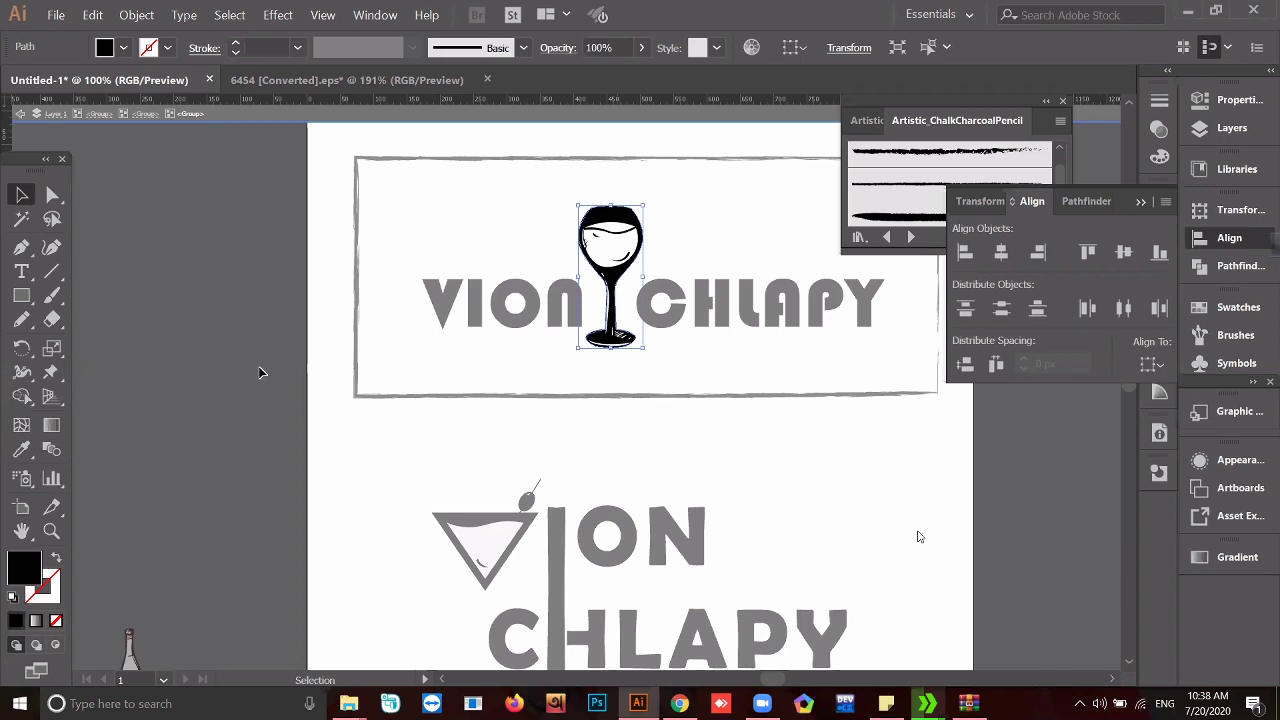
{"action": "double_click", "coordinate": [21, 571]}
{"action": "left_click", "coordinate": [511, 307]}
{"action": "left_click", "coordinate": [519, 268]}
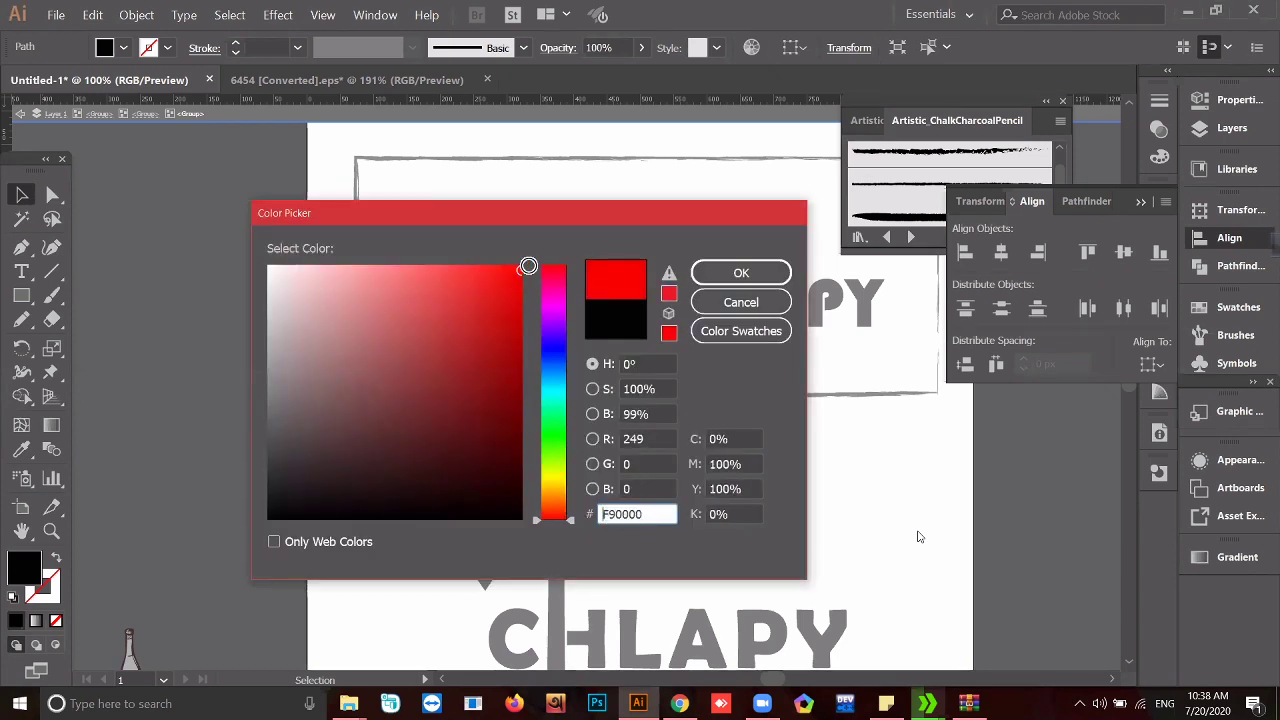
{"action": "mouse_move", "coordinate": [519, 268]}
{"action": "left_mouse_down"}
{"action": "mouse_move", "coordinate": [523, 257]}
{"action": "mouse_move", "coordinate": [524, 320]}
{"action": "left_mouse_up"}
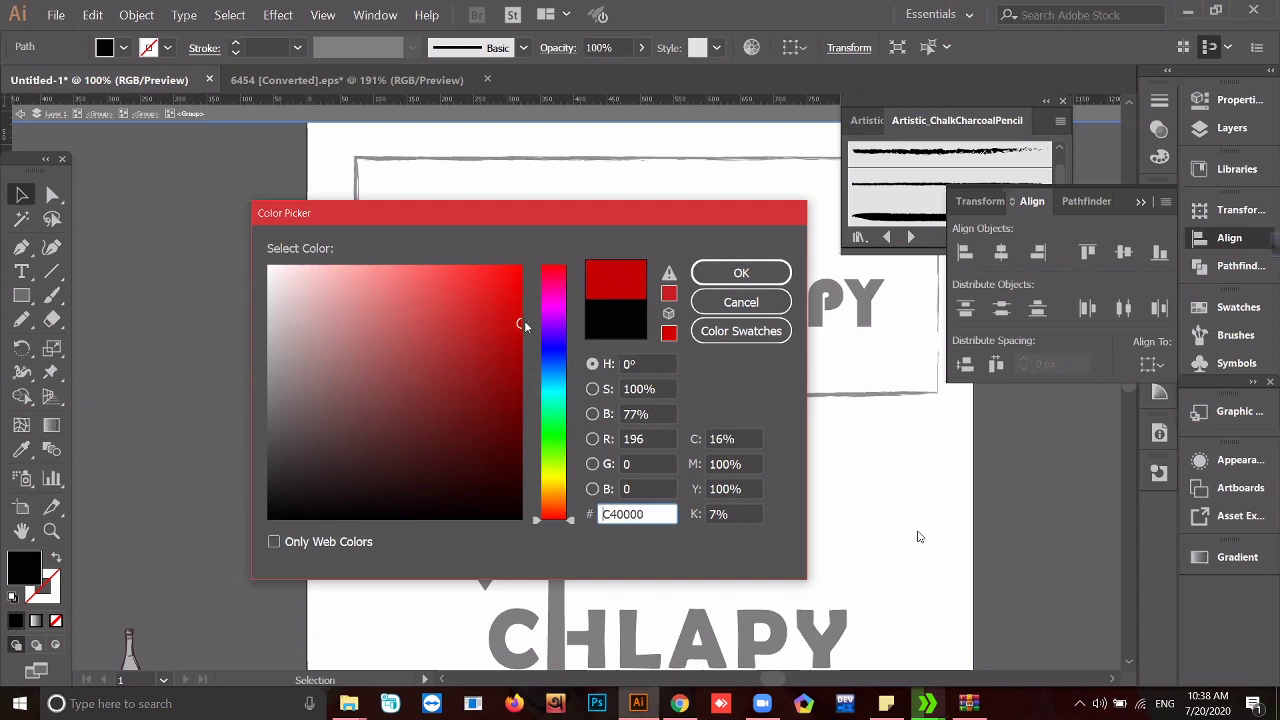
{"action": "left_click", "coordinate": [728, 278]}
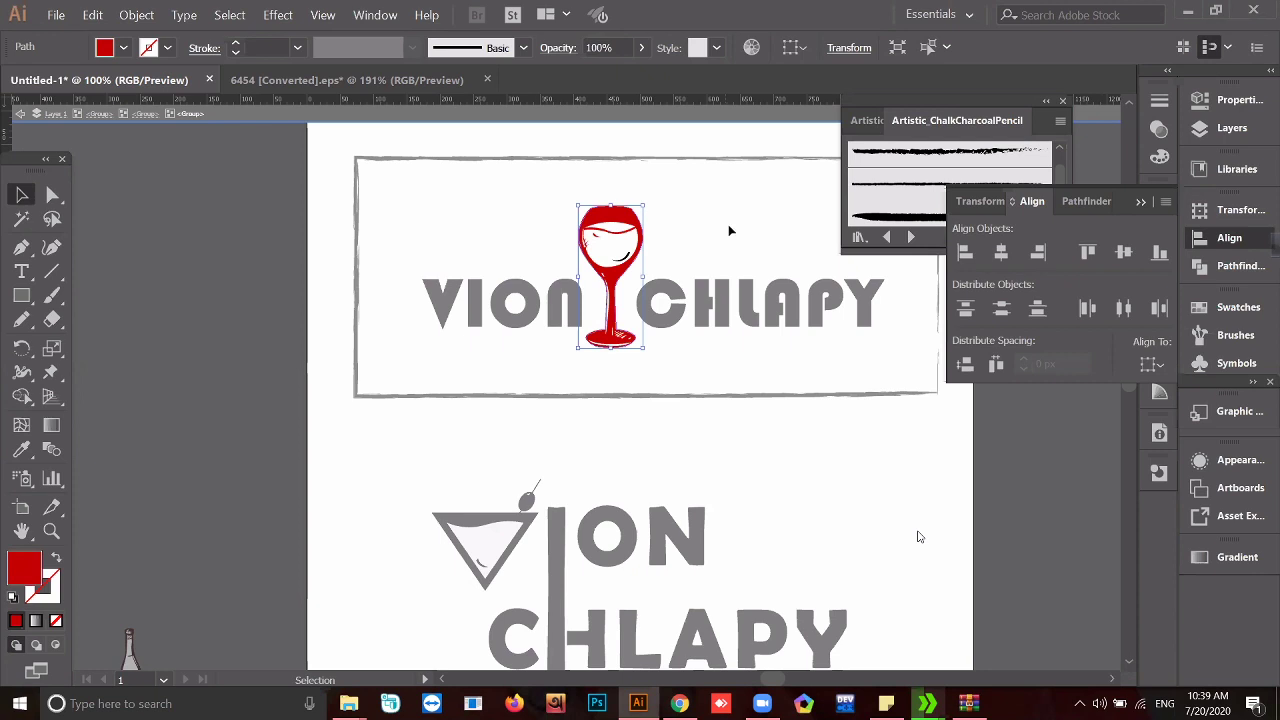
{"action": "left_click", "coordinate": [731, 228]}
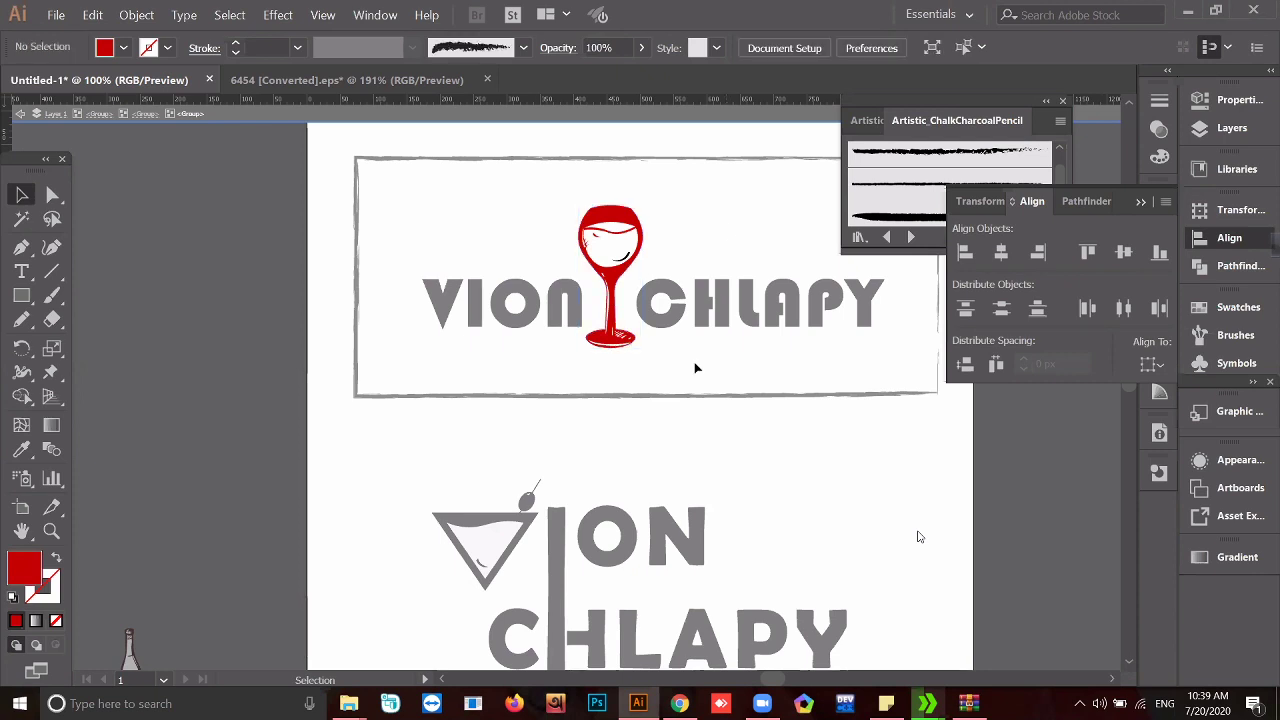
{"action": "double_click", "coordinate": [745, 444]}
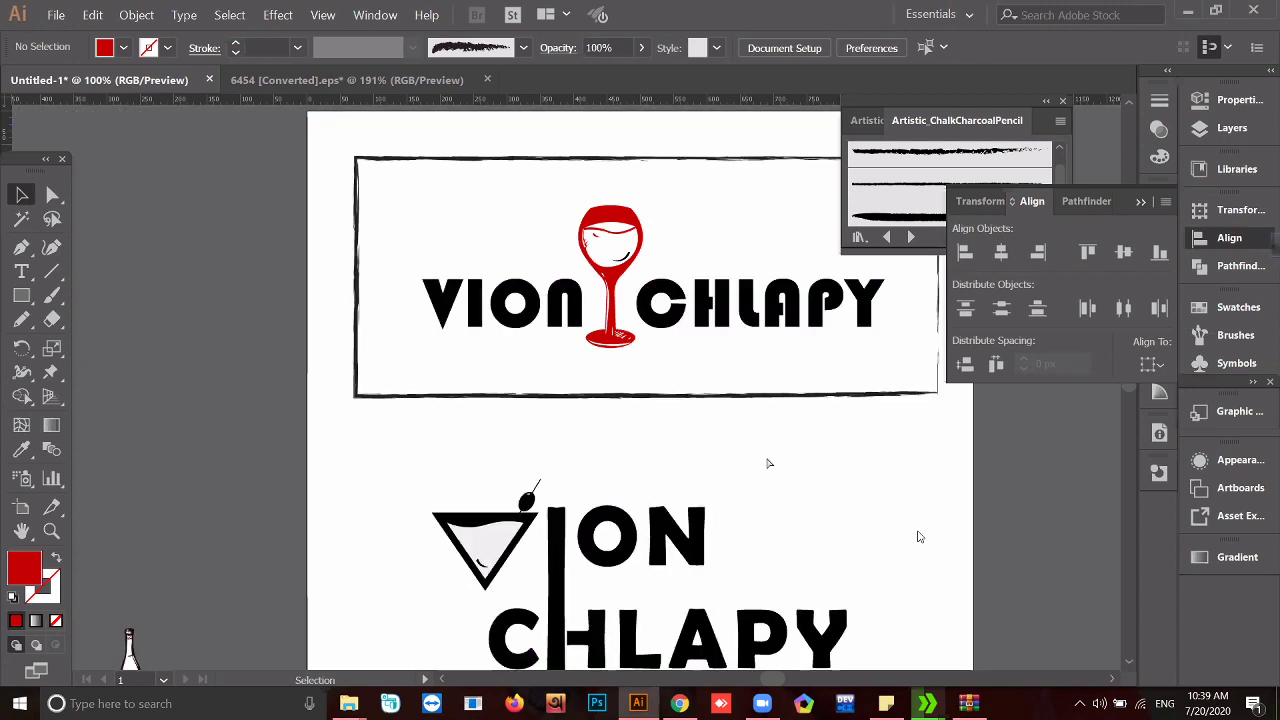
- Examine both VION CHLAPY logos on the artboard as a whole and up close
{"action": "key", "text": "ctrl+minus"}
{"action": "key", "text": "ctrl+minus"}
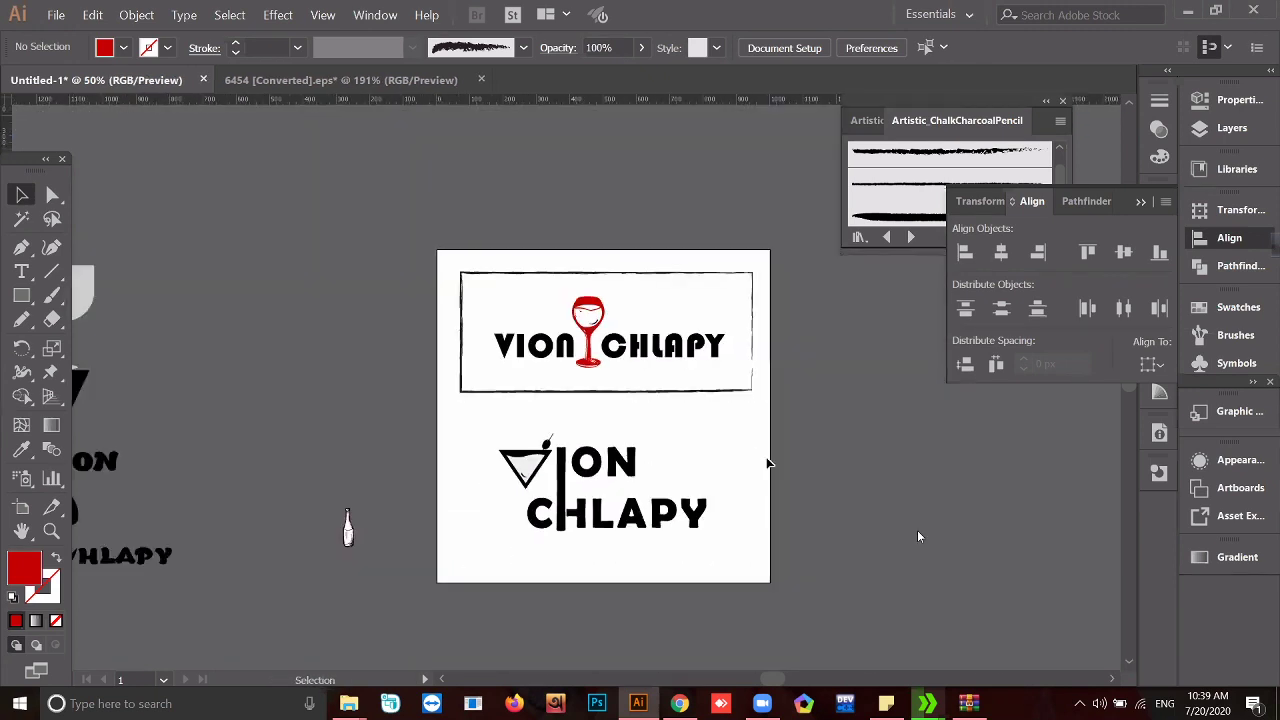
{"action": "scroll", "coordinate": [768, 463], "scroll_direction": "down", "scroll_amount": 1}
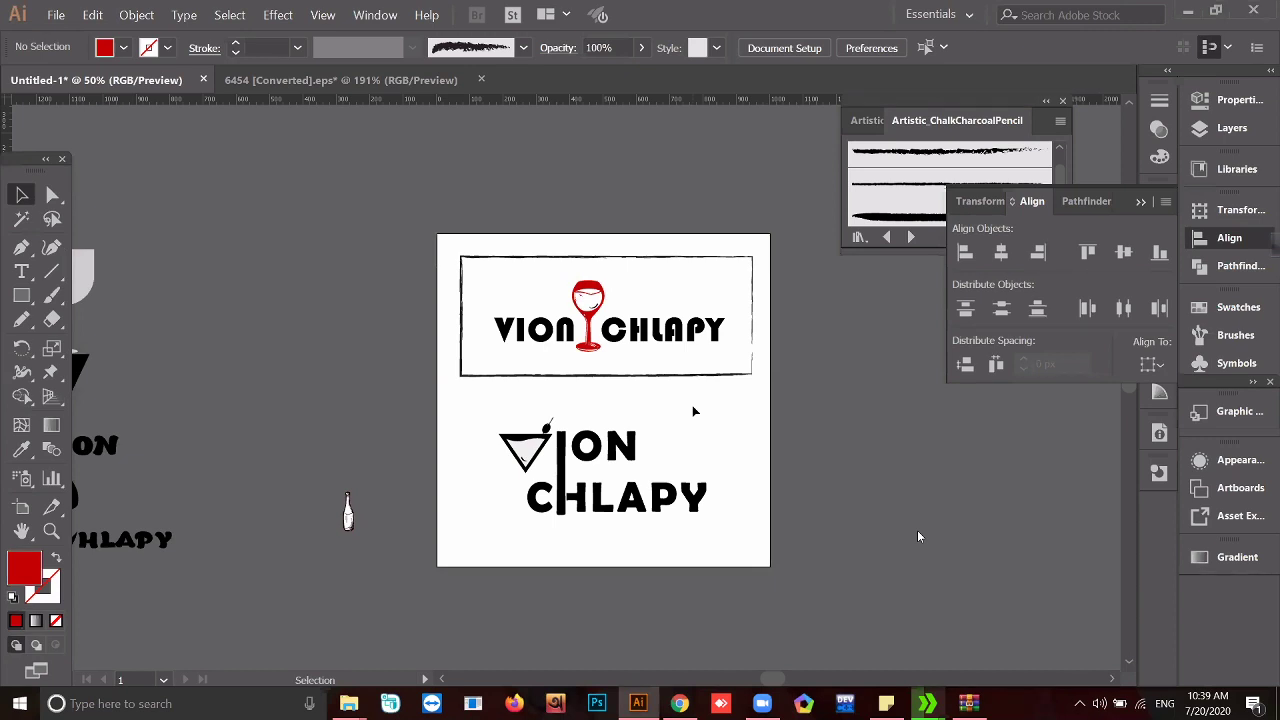
{"action": "key", "text": "ctrl+plus"}
{"action": "key", "text": "ctrl+plus"}
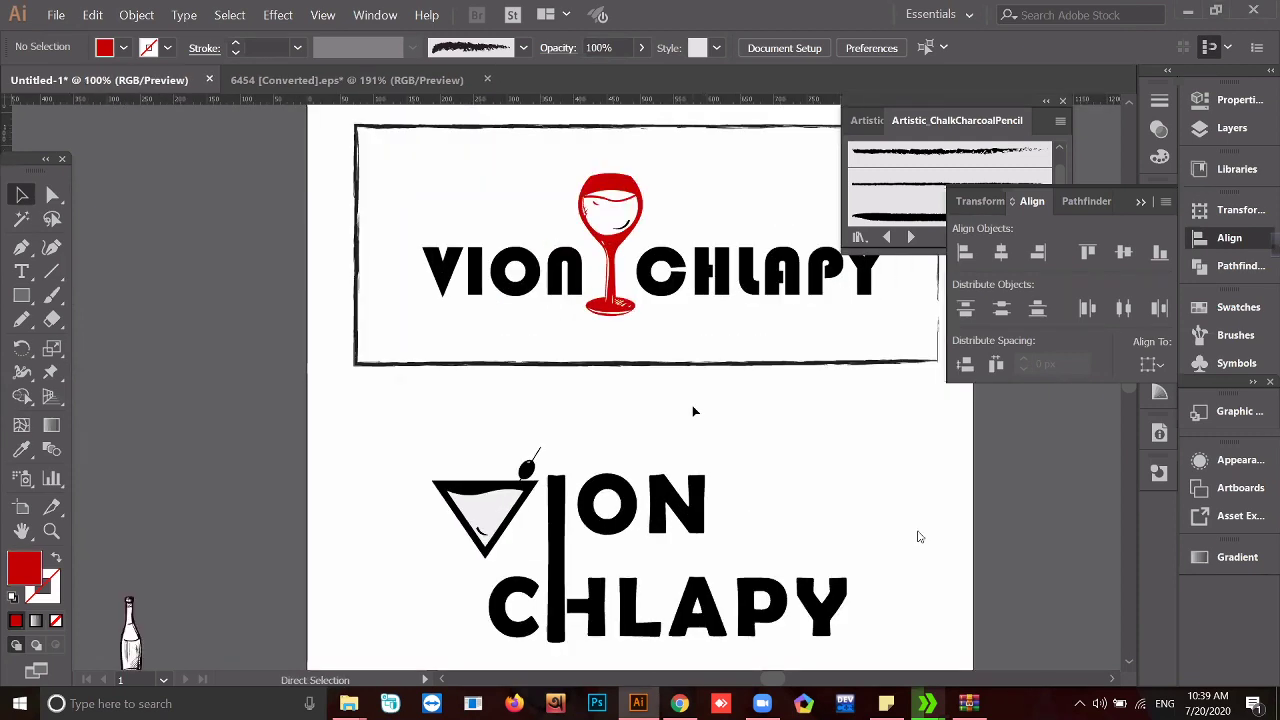
{"action": "scroll", "coordinate": [755, 370], "scroll_direction": "up", "scroll_amount": 1}
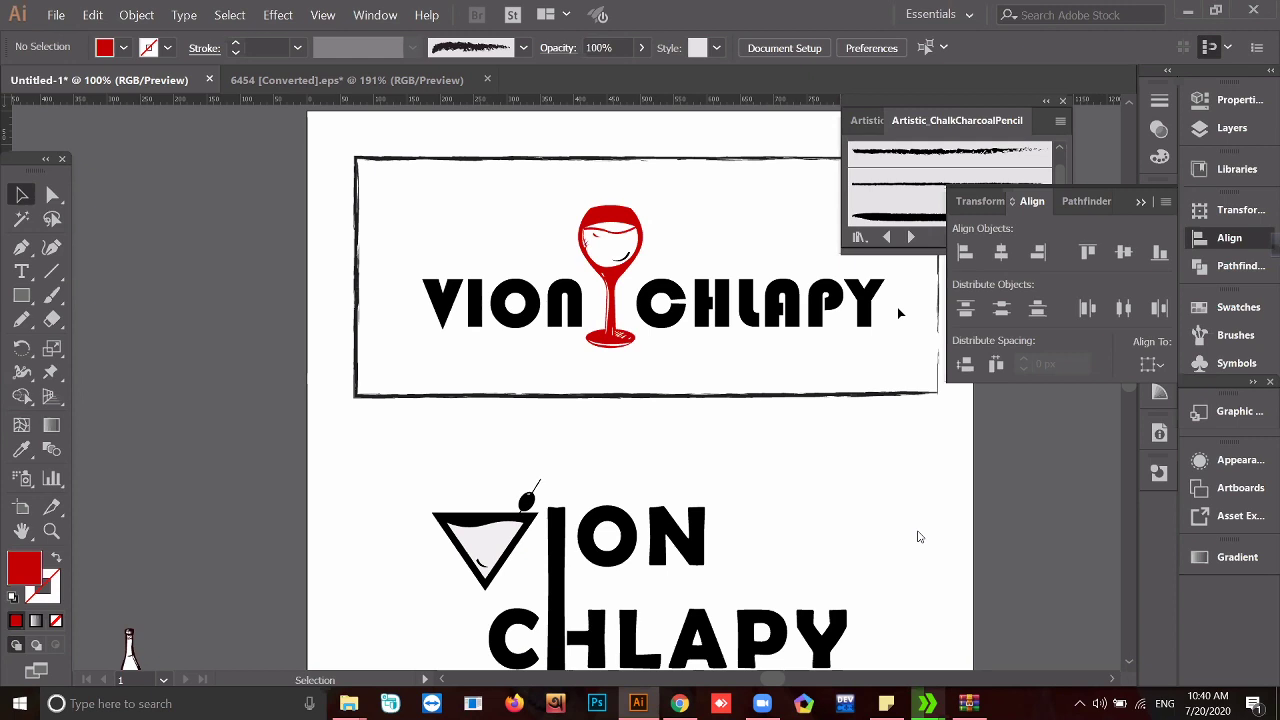
- Request remote control of the participant's shared screen in the Zoom meeting
{"action": "left_click", "coordinate": [706, 7]}
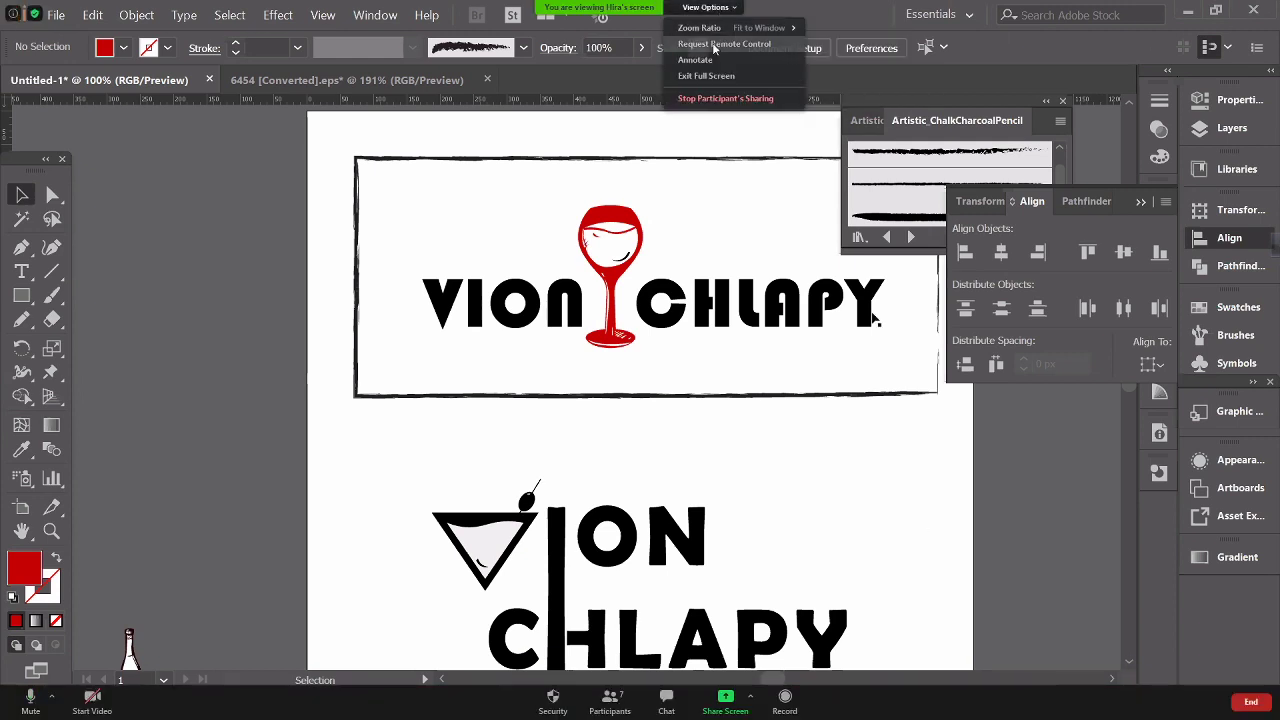
{"action": "left_click", "coordinate": [713, 45]}
{"action": "left_click", "coordinate": [692, 402]}
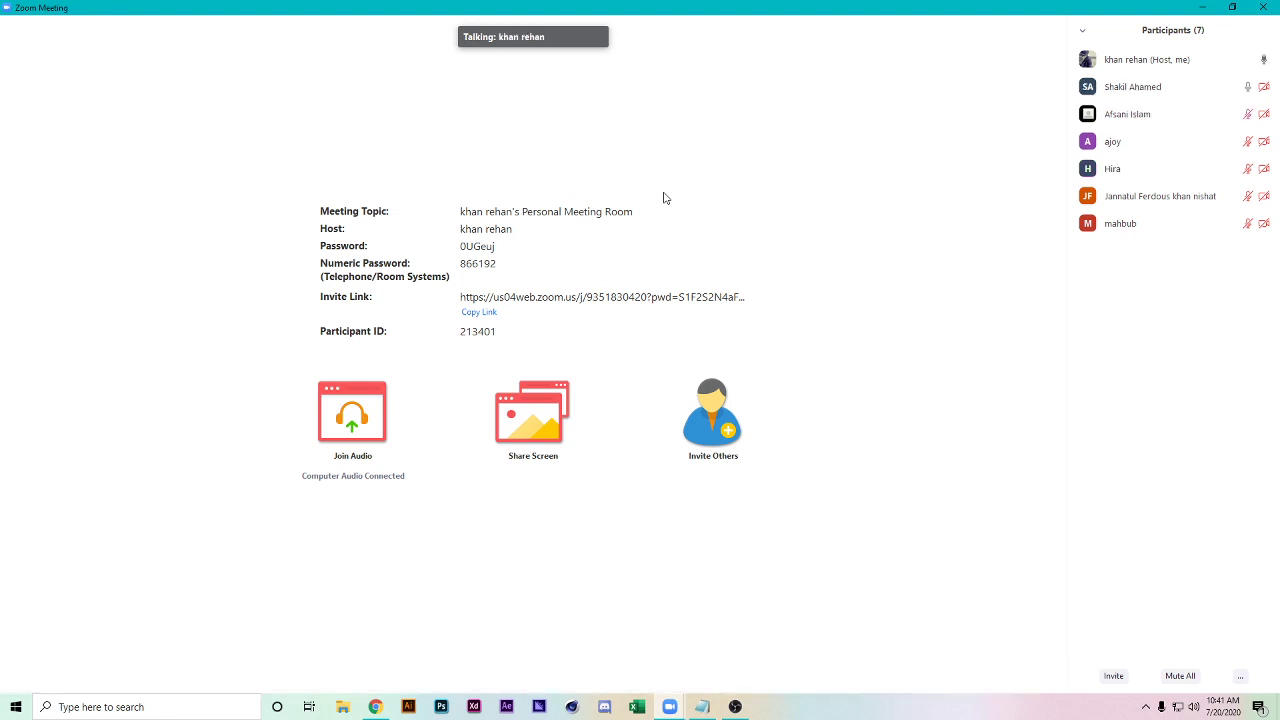
- Share the entire screen in the Zoom meeting, without computer sound
{"action": "left_click", "coordinate": [625, 668]}
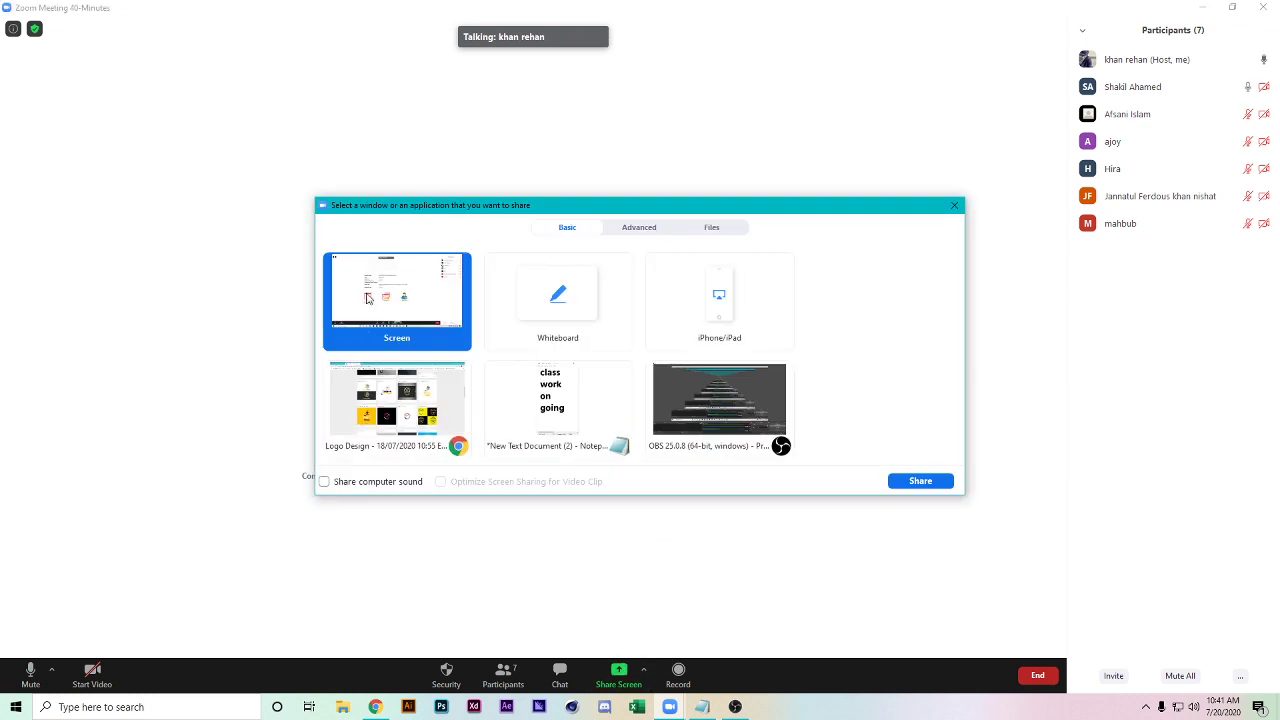
{"action": "double_click", "coordinate": [372, 298]}
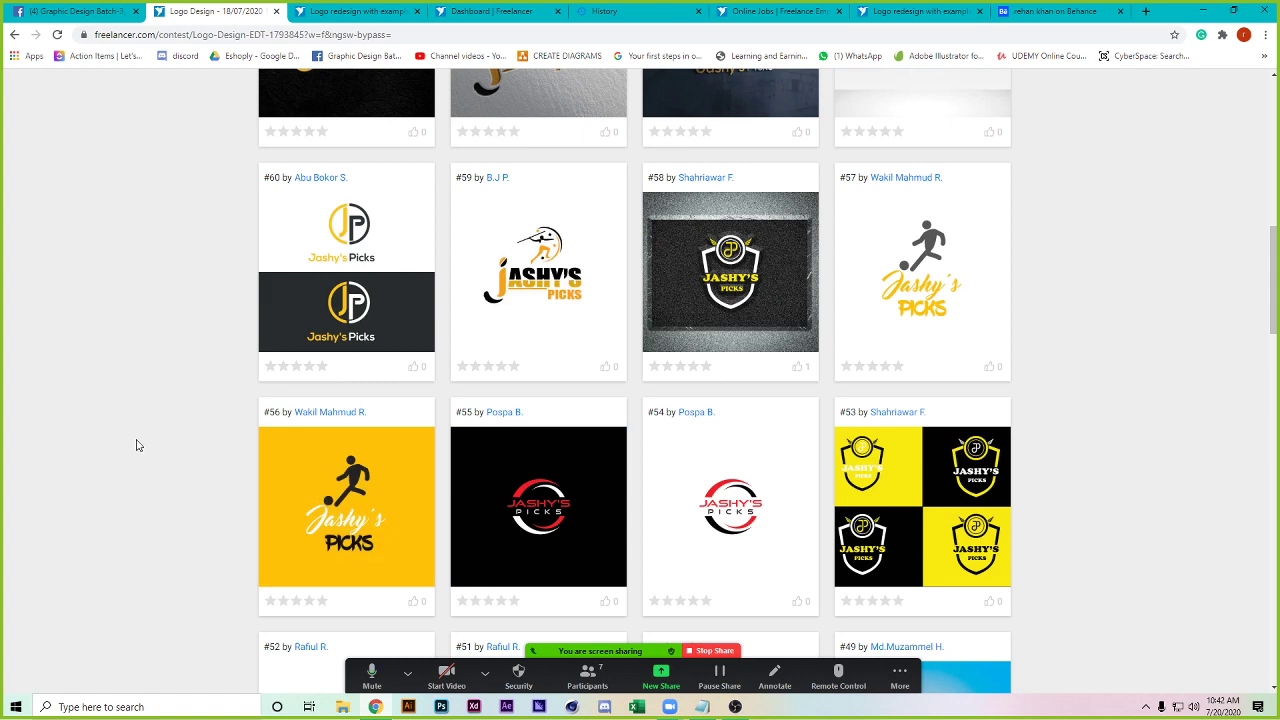
- Switch to the browser and review the JASHY'S PICKS contest entries on pages 2 and 3
{"action": "scroll", "coordinate": [138, 445], "scroll_direction": "down", "scroll_amount": 3}
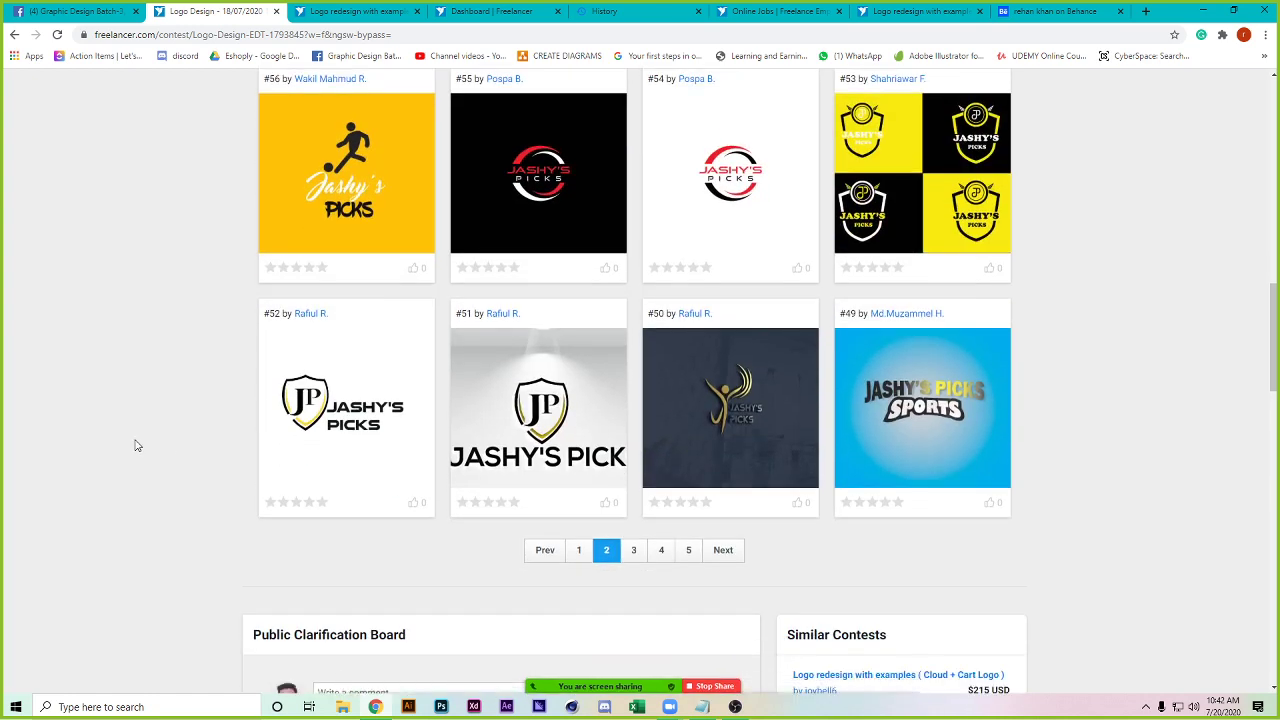
{"action": "scroll", "coordinate": [138, 445], "scroll_direction": "down", "scroll_amount": 1}
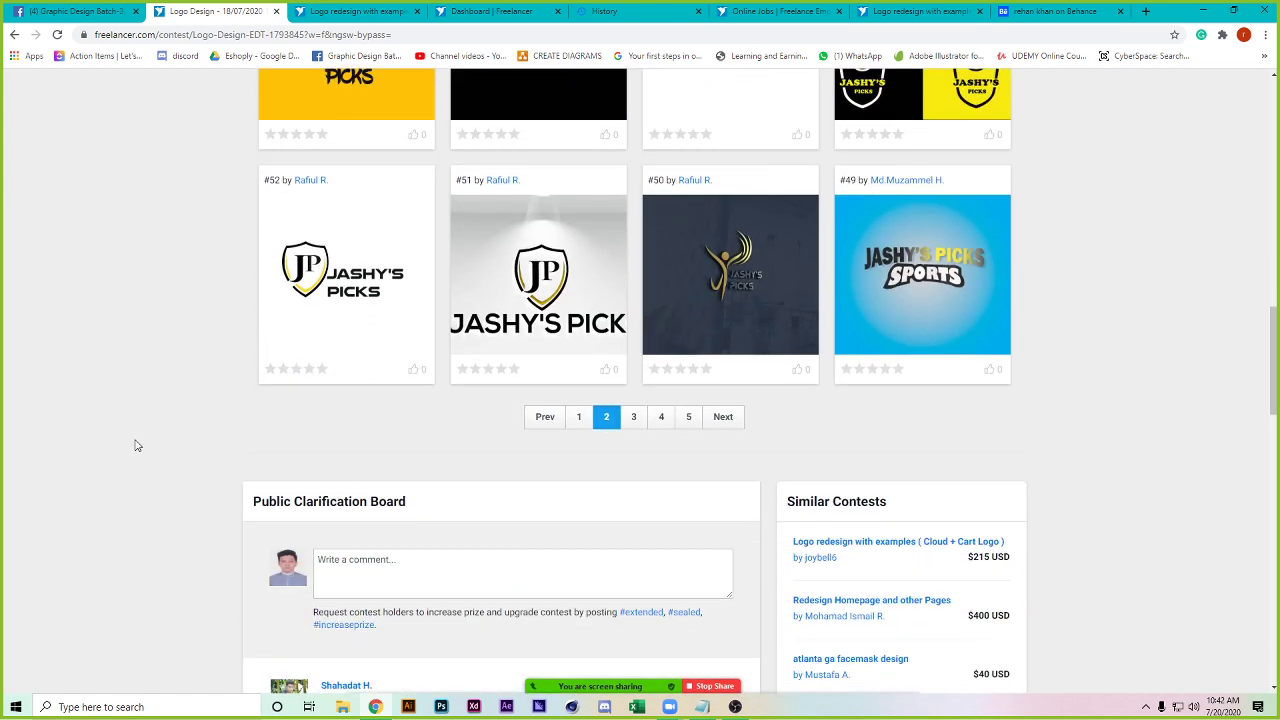
{"action": "left_click", "coordinate": [633, 416]}
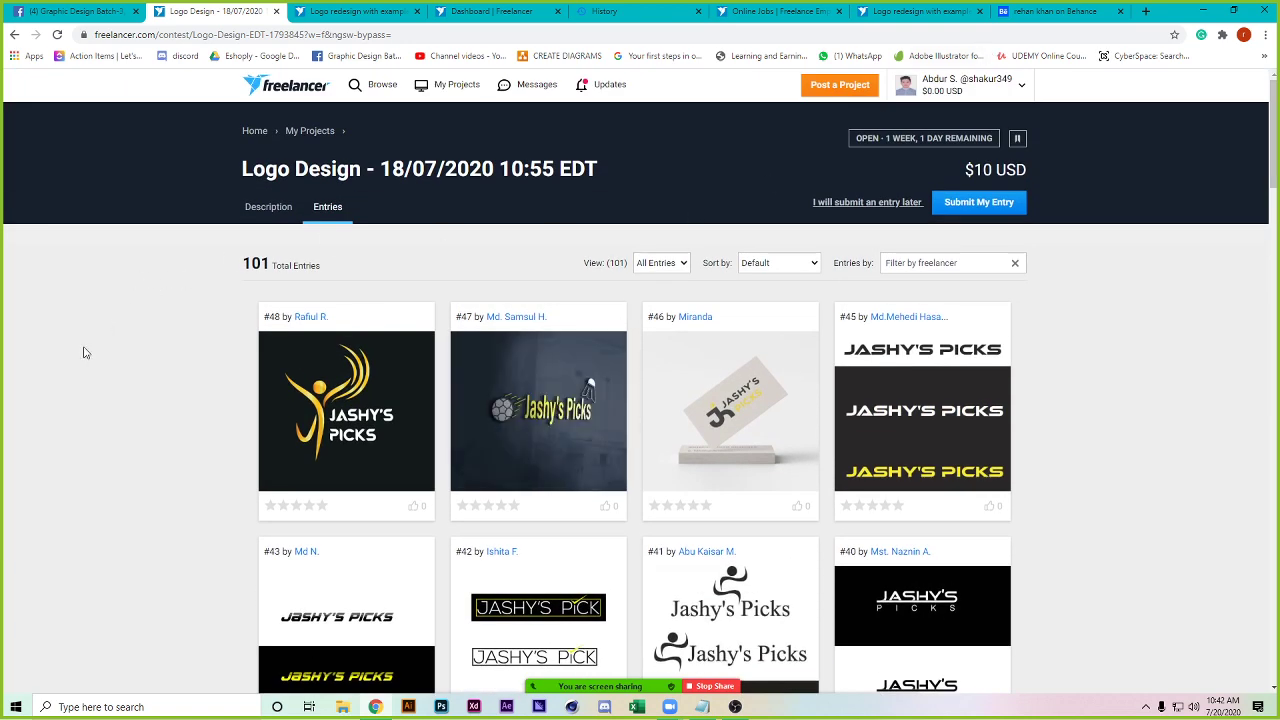
{"action": "left_click_drag", "start_coordinate": [885, 141], "coordinate": [963, 150]}
{"action": "scroll", "coordinate": [679, 288], "scroll_direction": "down", "scroll_amount": 3}
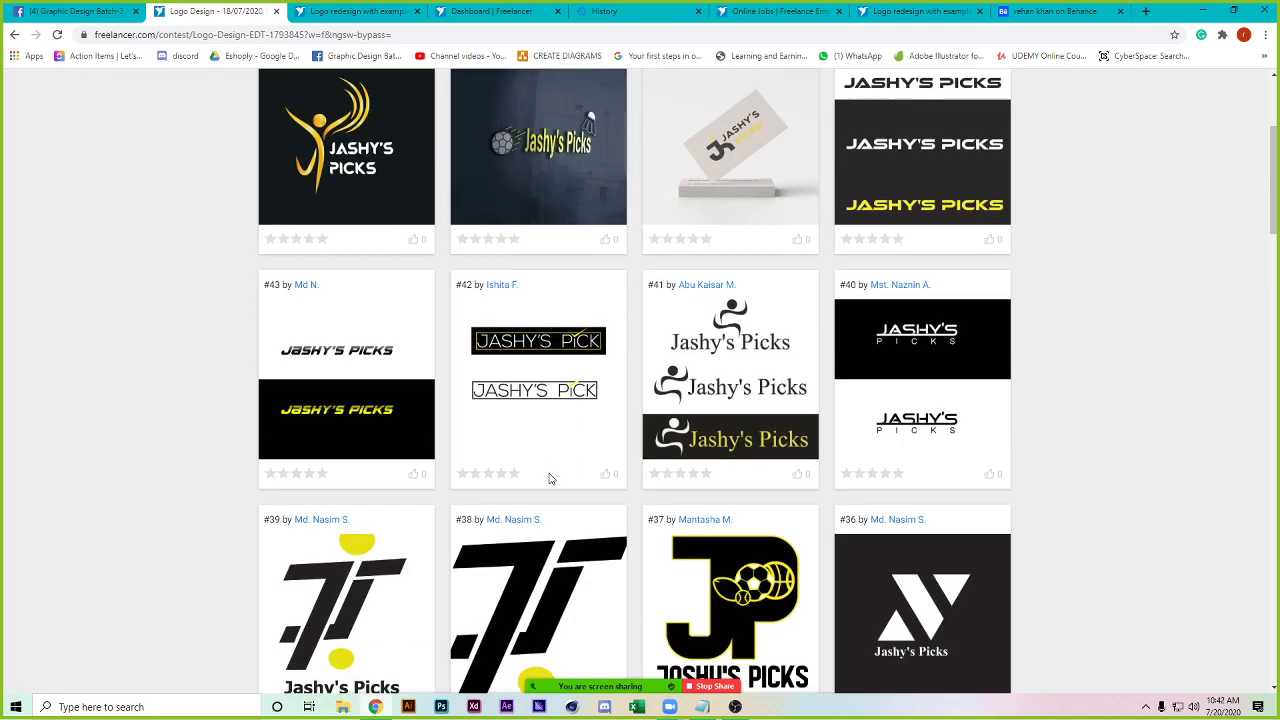
{"action": "scroll", "coordinate": [549, 476], "scroll_direction": "down", "scroll_amount": 6}
{"action": "scroll", "coordinate": [549, 473], "scroll_direction": "down", "scroll_amount": 5}
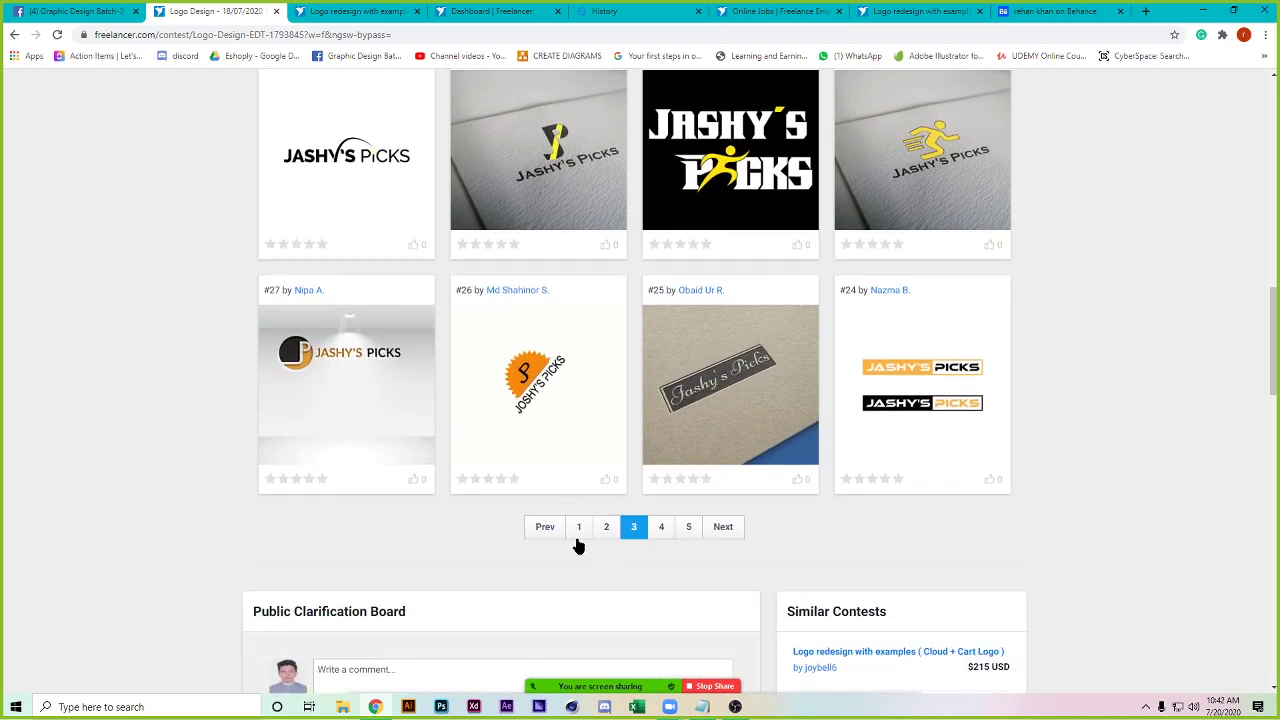
- Go back to page 1 of the contest entries and look through its logos
{"action": "left_click", "coordinate": [579, 528]}
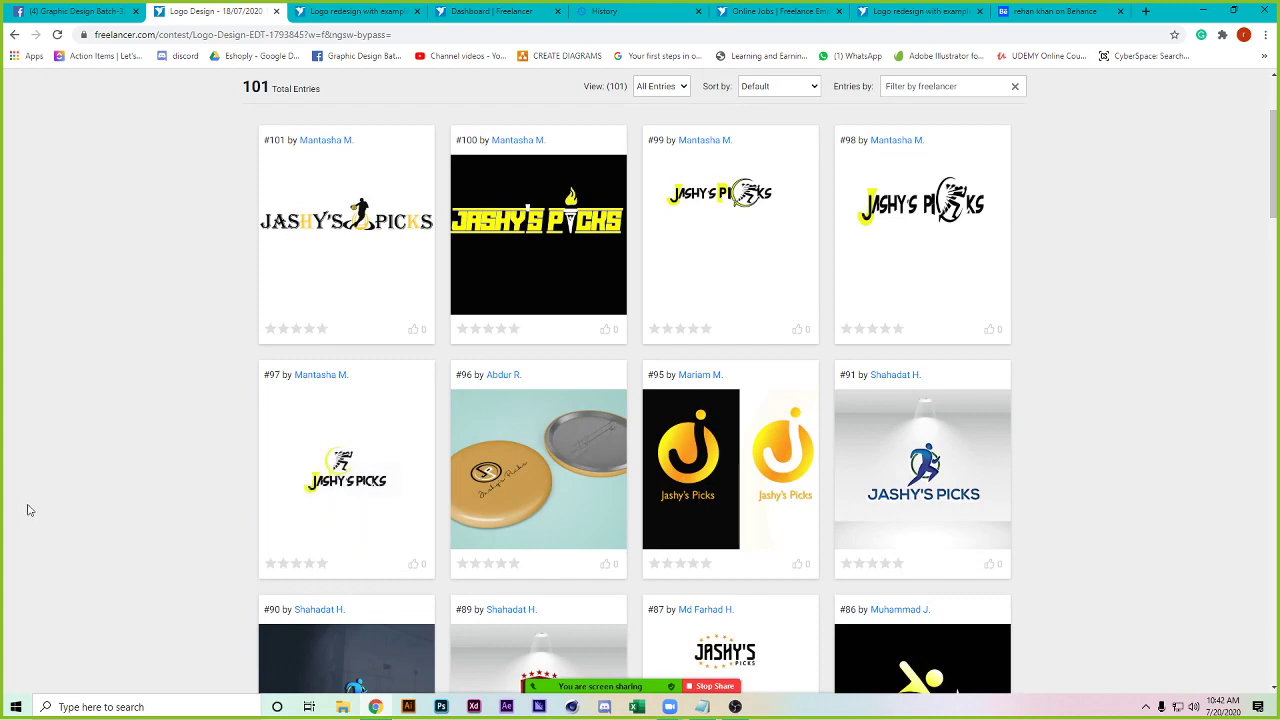
{"action": "scroll", "coordinate": [29, 510], "scroll_direction": "down", "scroll_amount": 6}
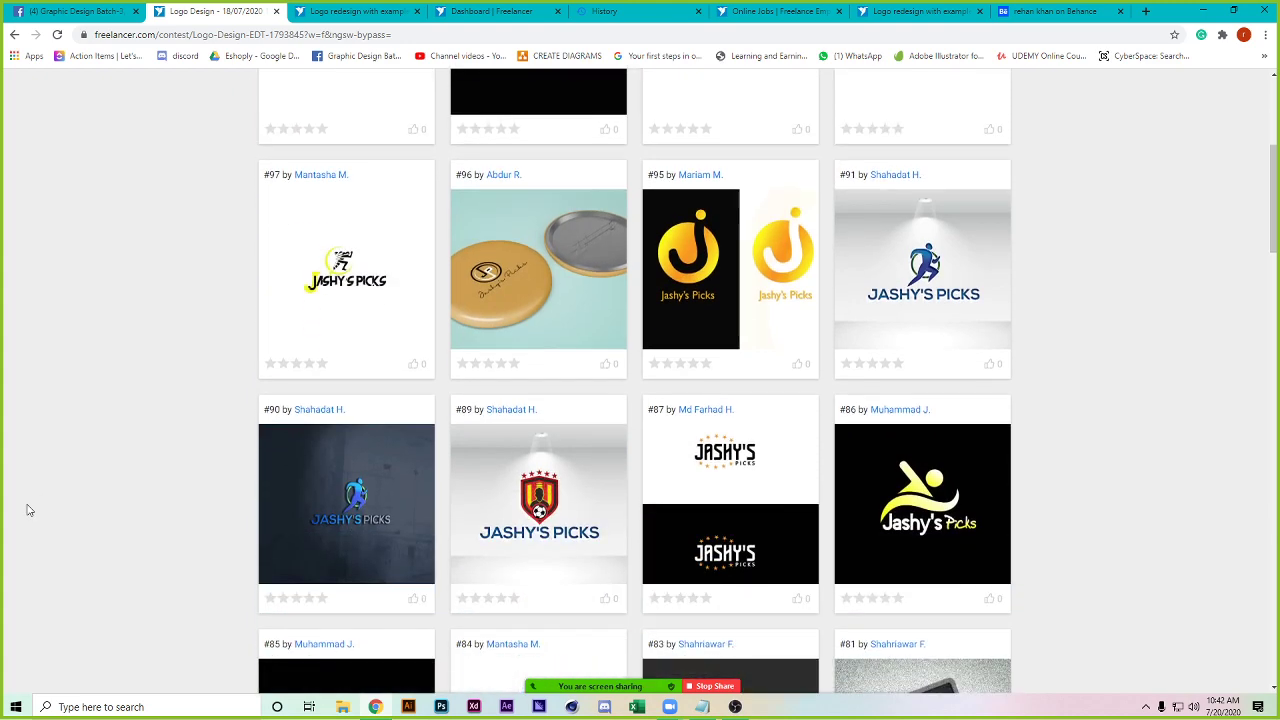
{"action": "scroll", "coordinate": [29, 510], "scroll_direction": "down", "scroll_amount": 4}
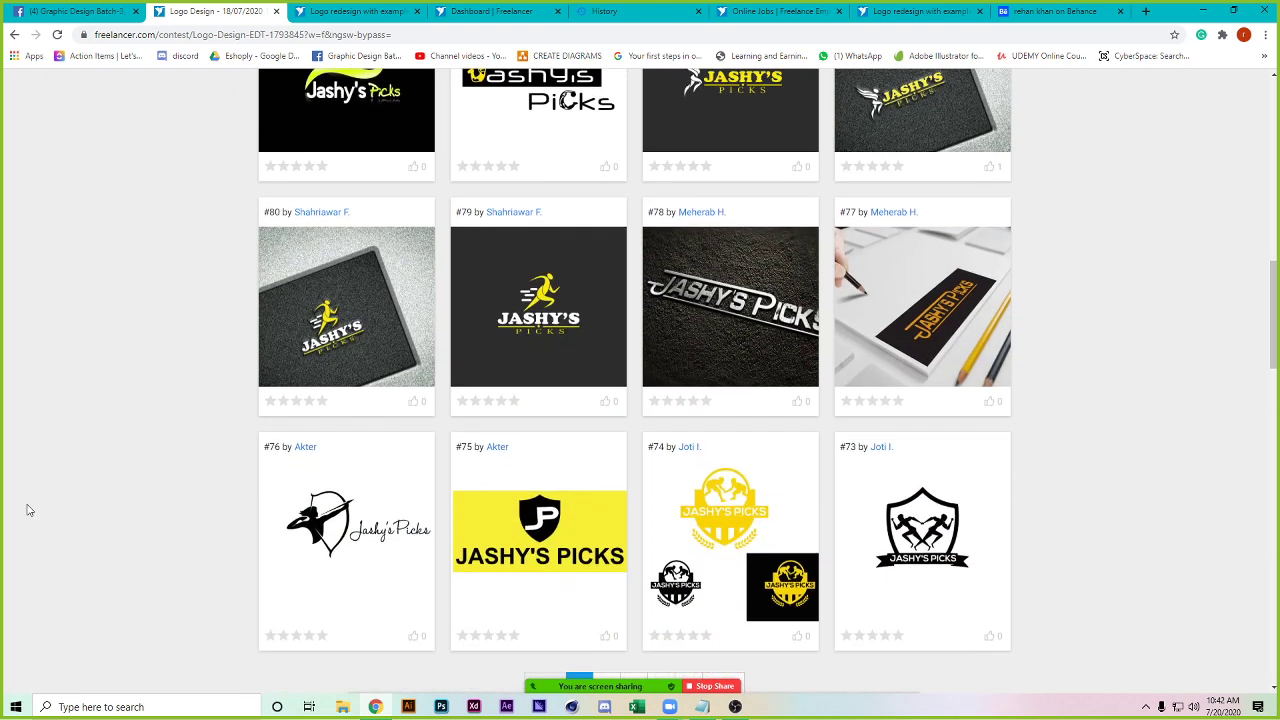
{"action": "scroll", "coordinate": [29, 510], "scroll_direction": "up", "scroll_amount": 12}
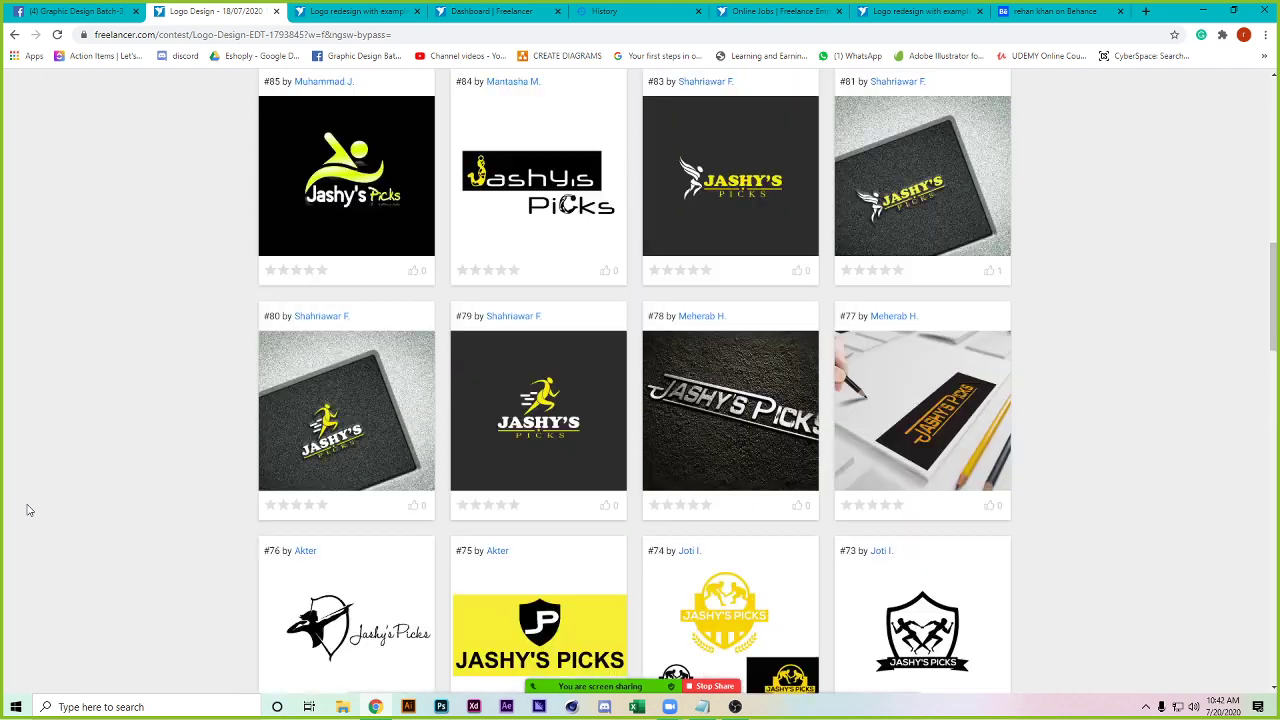
{"action": "scroll", "coordinate": [29, 510], "scroll_direction": "up", "scroll_amount": 1}
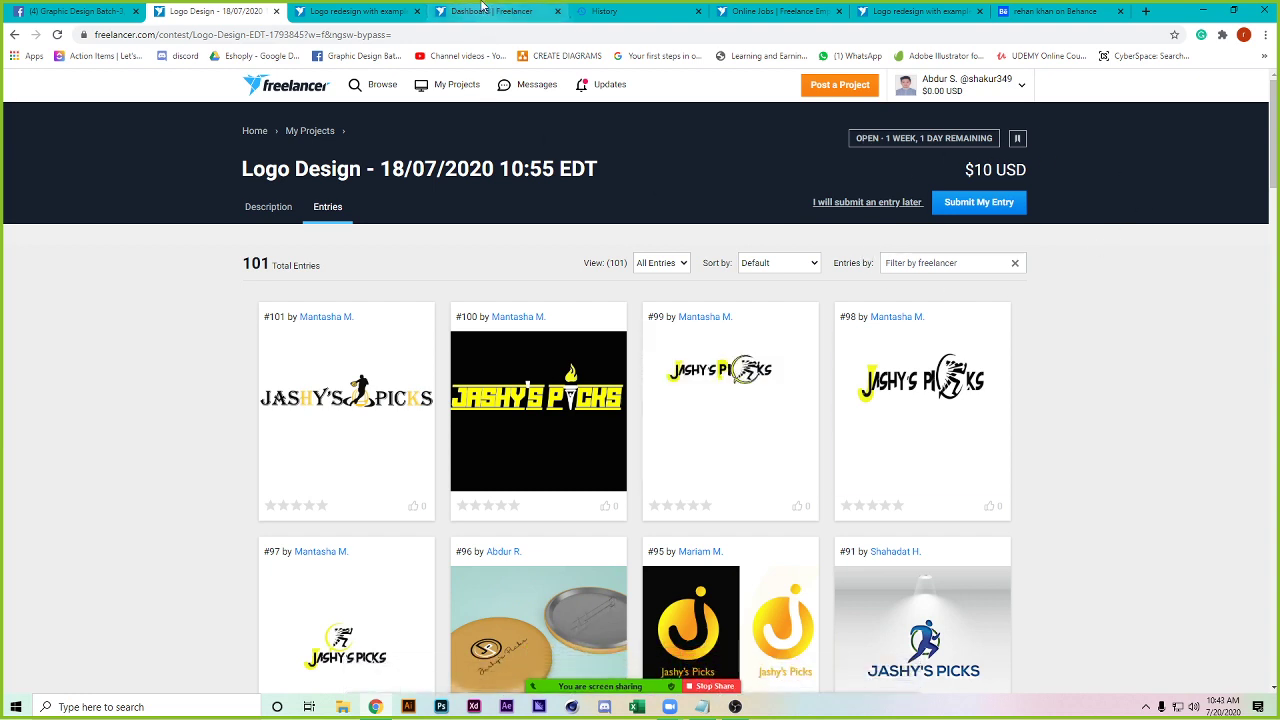
- Switch to the "Logo redesign with examples ( Cloud + Cart Logo )" contest page and copy its web address
{"action": "left_click", "coordinate": [383, 10]}
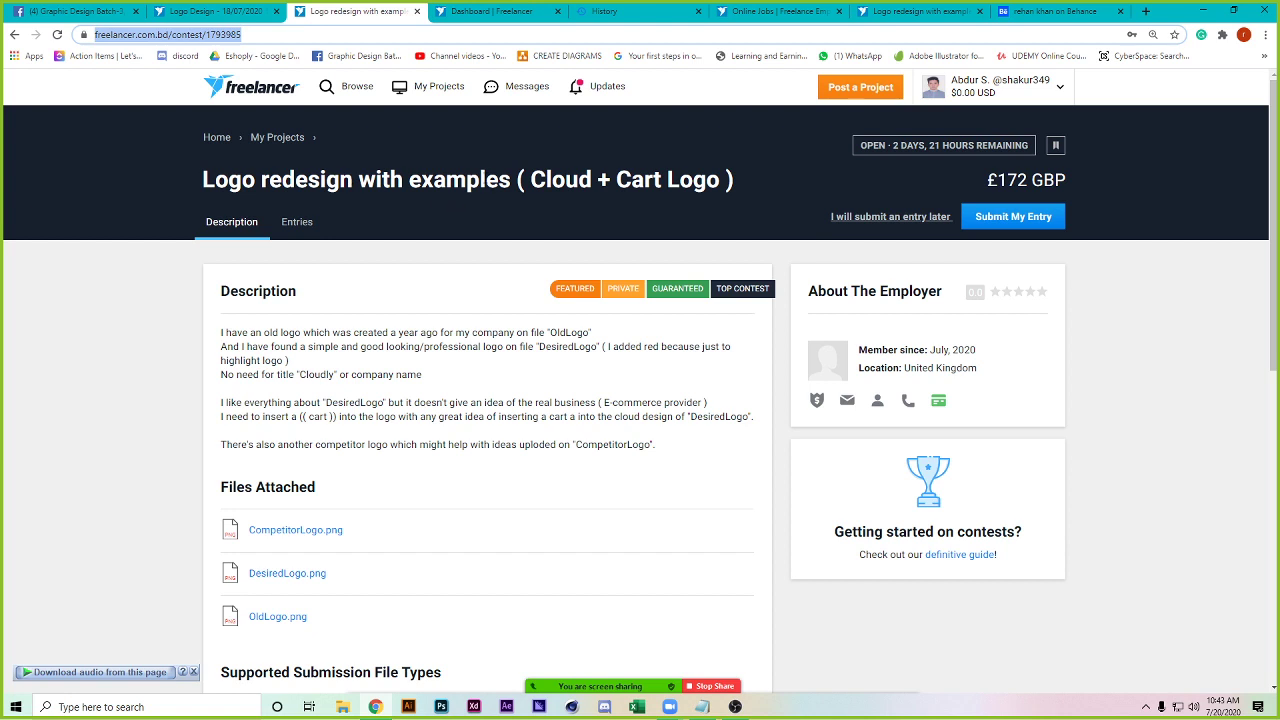
{"action": "key", "text": "Escape"}
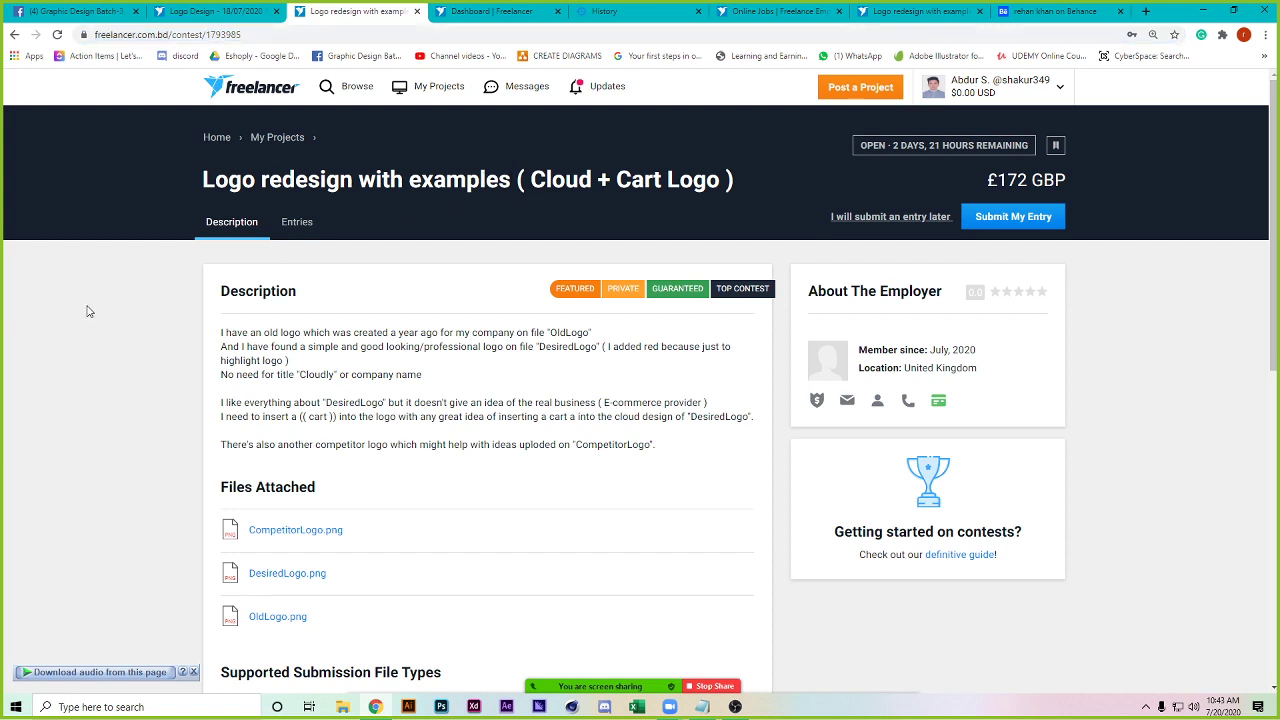
{"action": "left_click", "coordinate": [299, 33]}
{"action": "key", "text": "ctrl+c"}
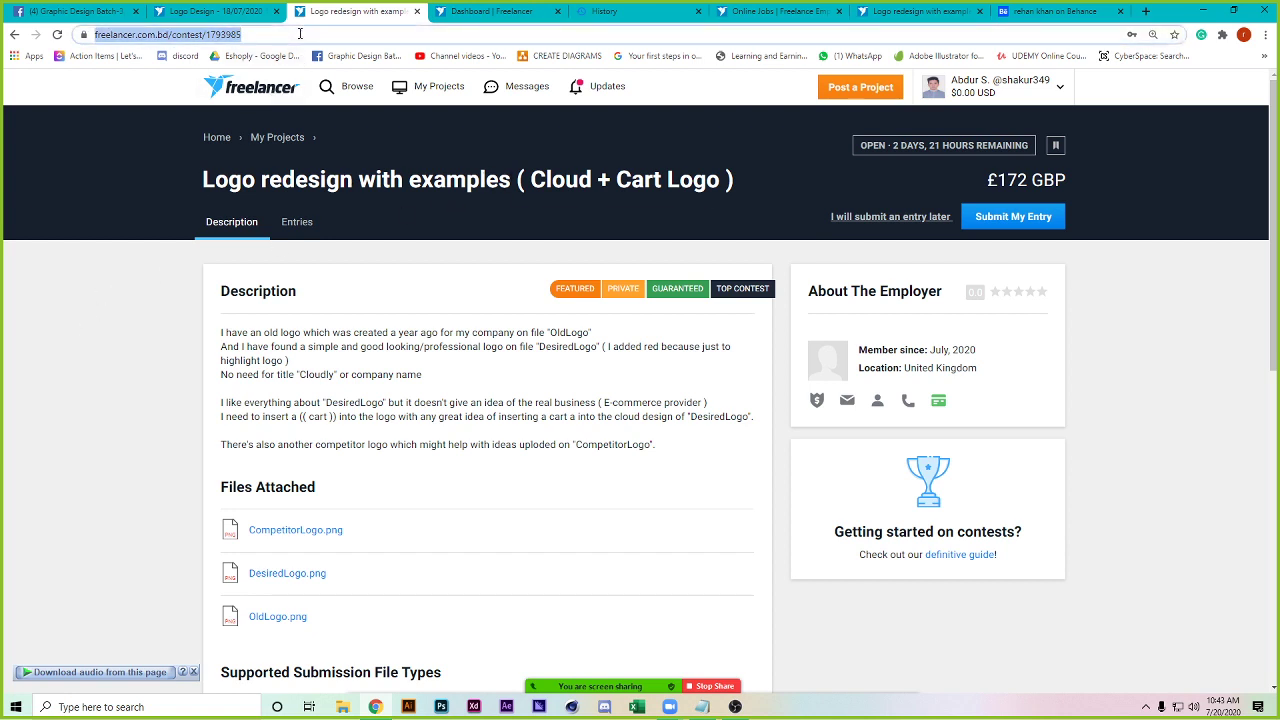
{"action": "mouse_move", "coordinate": [590, 682]}
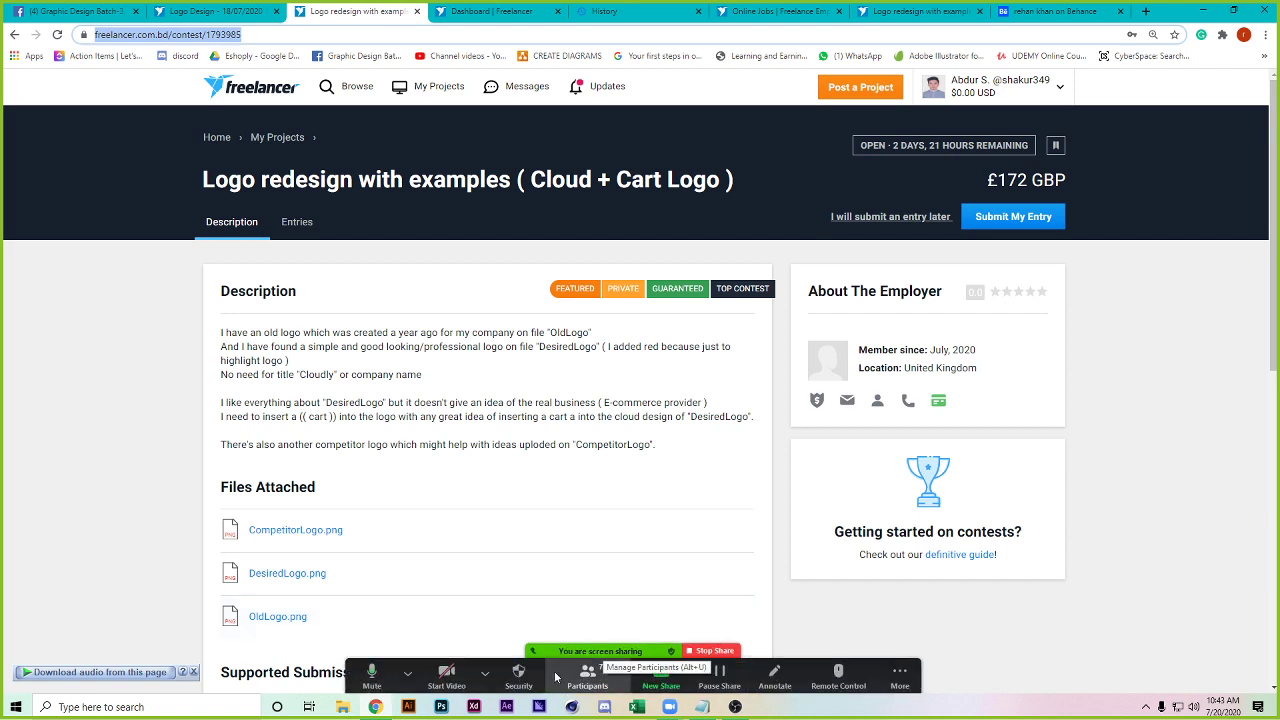
{"action": "left_click", "coordinate": [900, 676]}
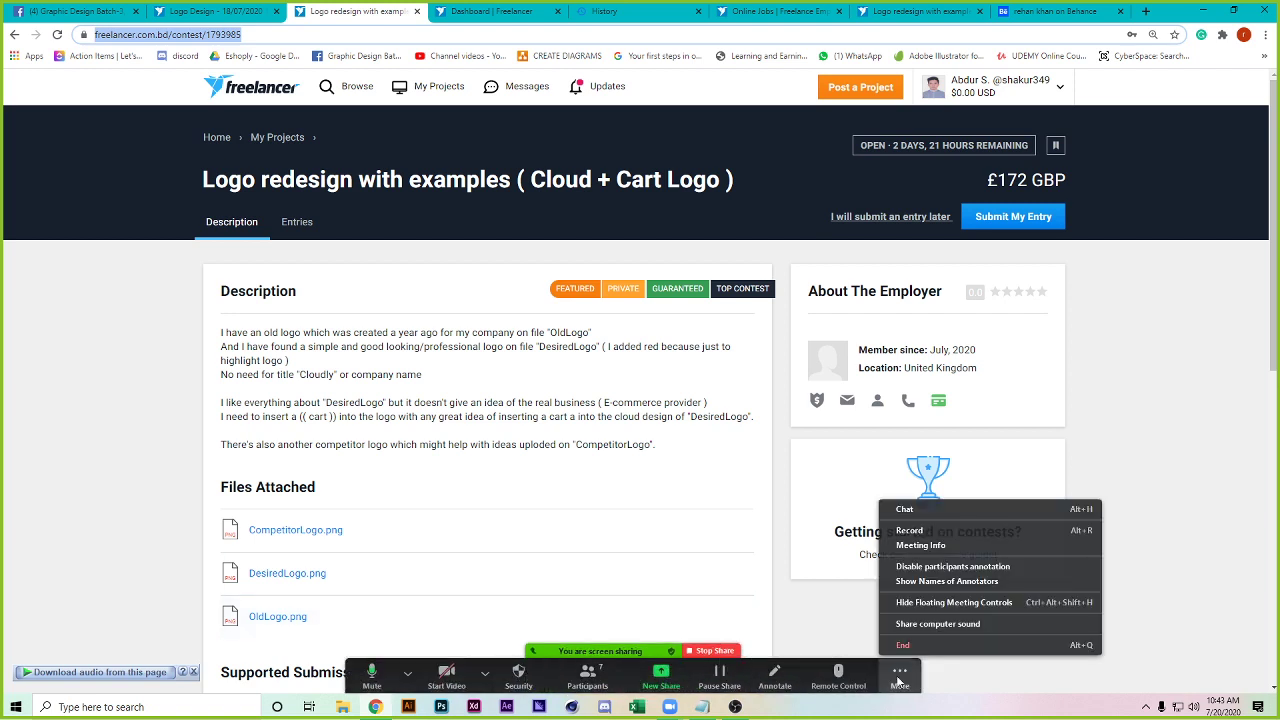
{"action": "left_click", "coordinate": [937, 510]}
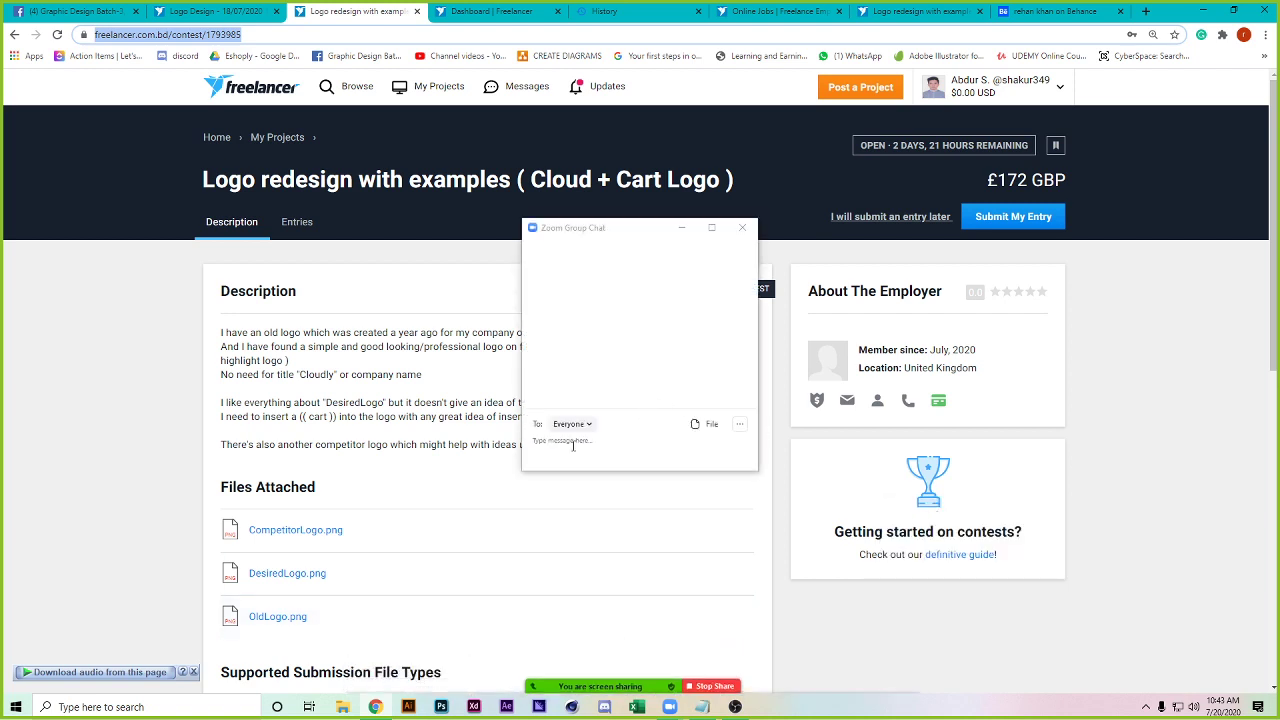
{"action": "key", "text": "ctrl+v"}
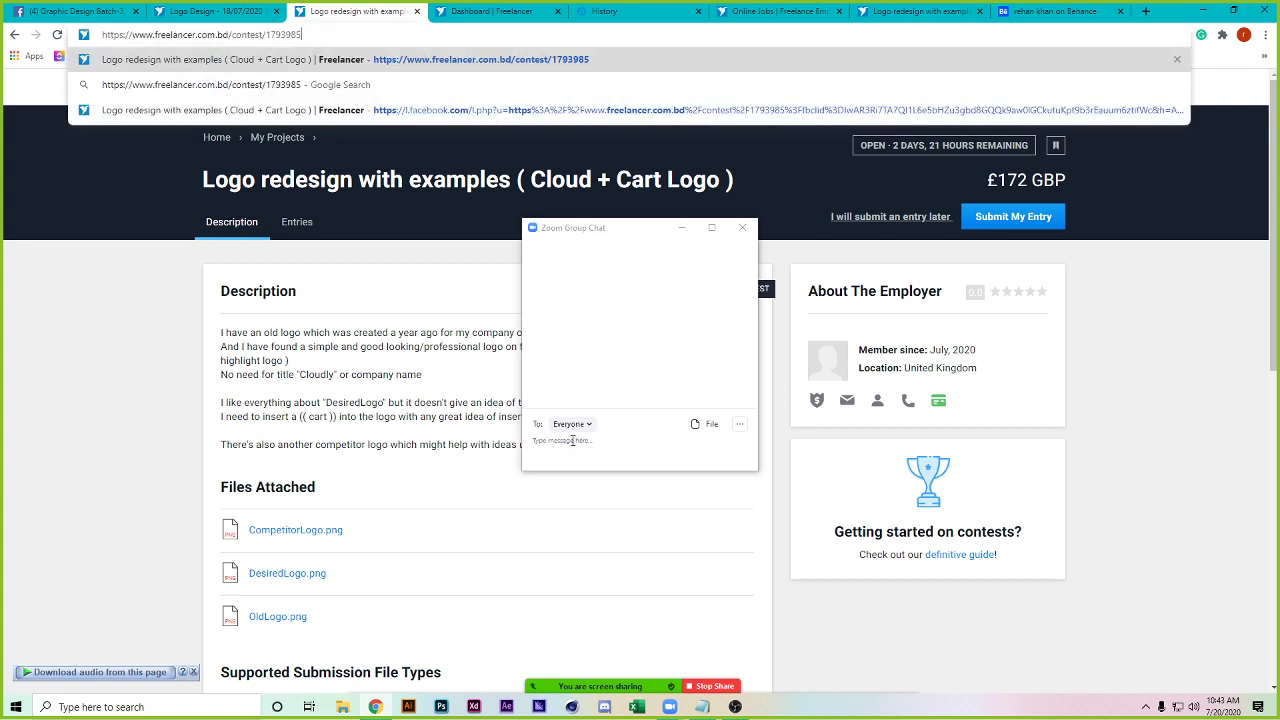
{"action": "left_click", "coordinate": [572, 441]}
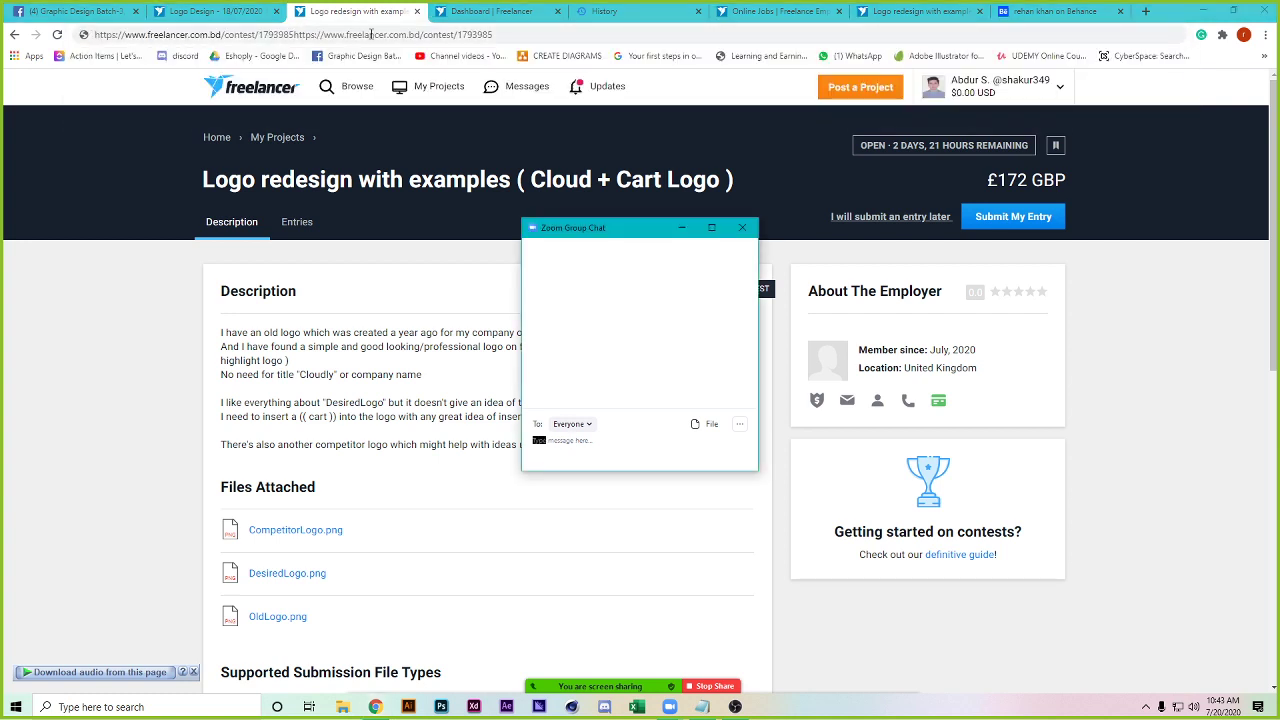
{"action": "left_click", "coordinate": [112, 330]}
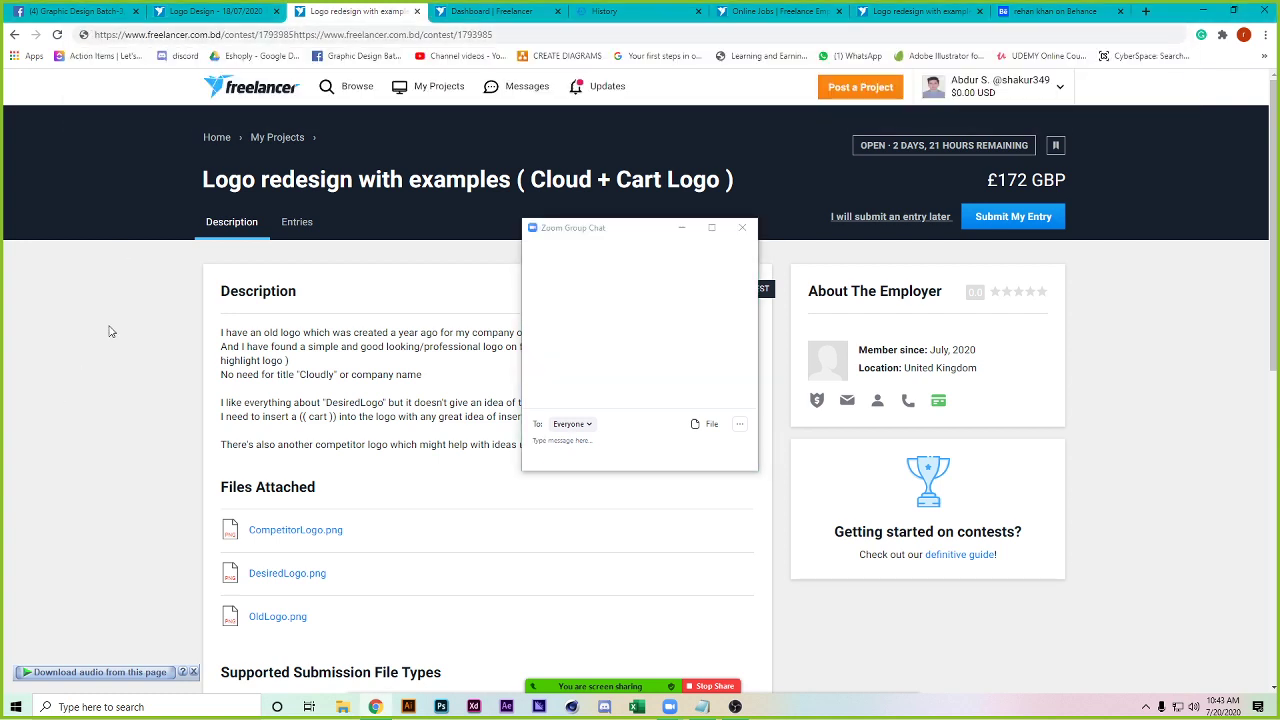
{"action": "left_click", "coordinate": [680, 230]}
{"action": "left_click", "coordinate": [57, 35]}
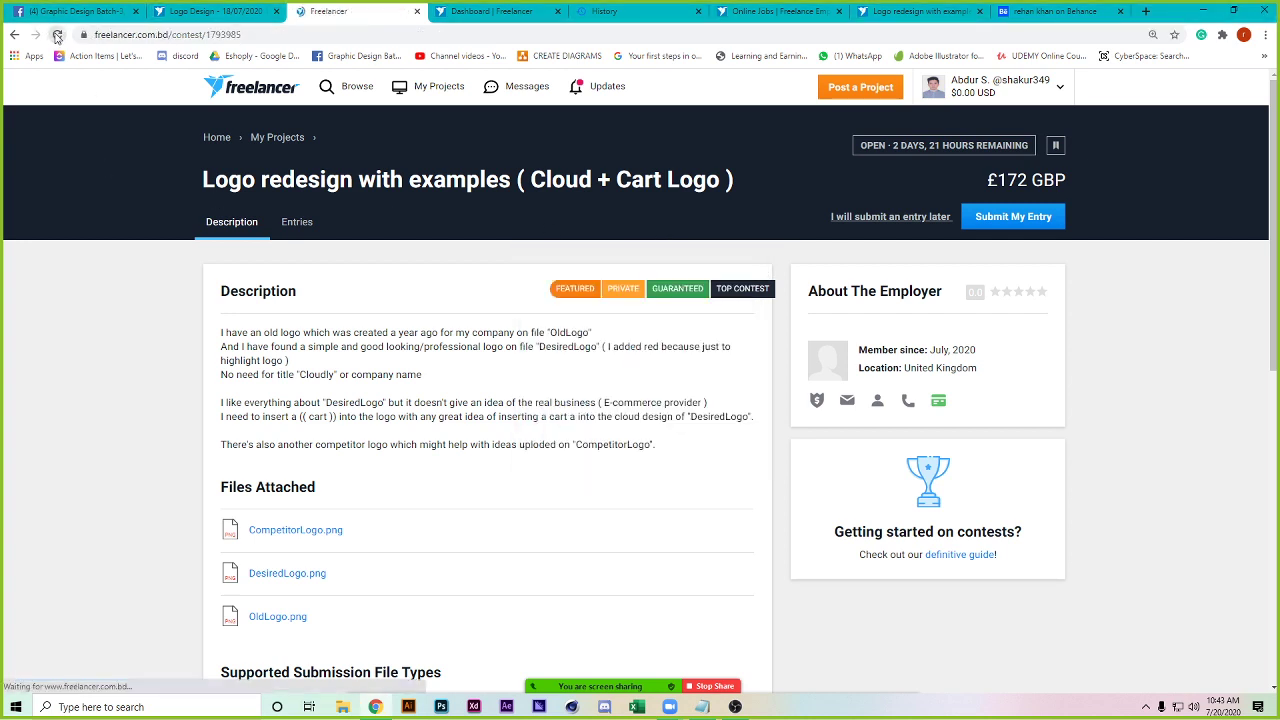
{"action": "left_click", "coordinate": [298, 37]}
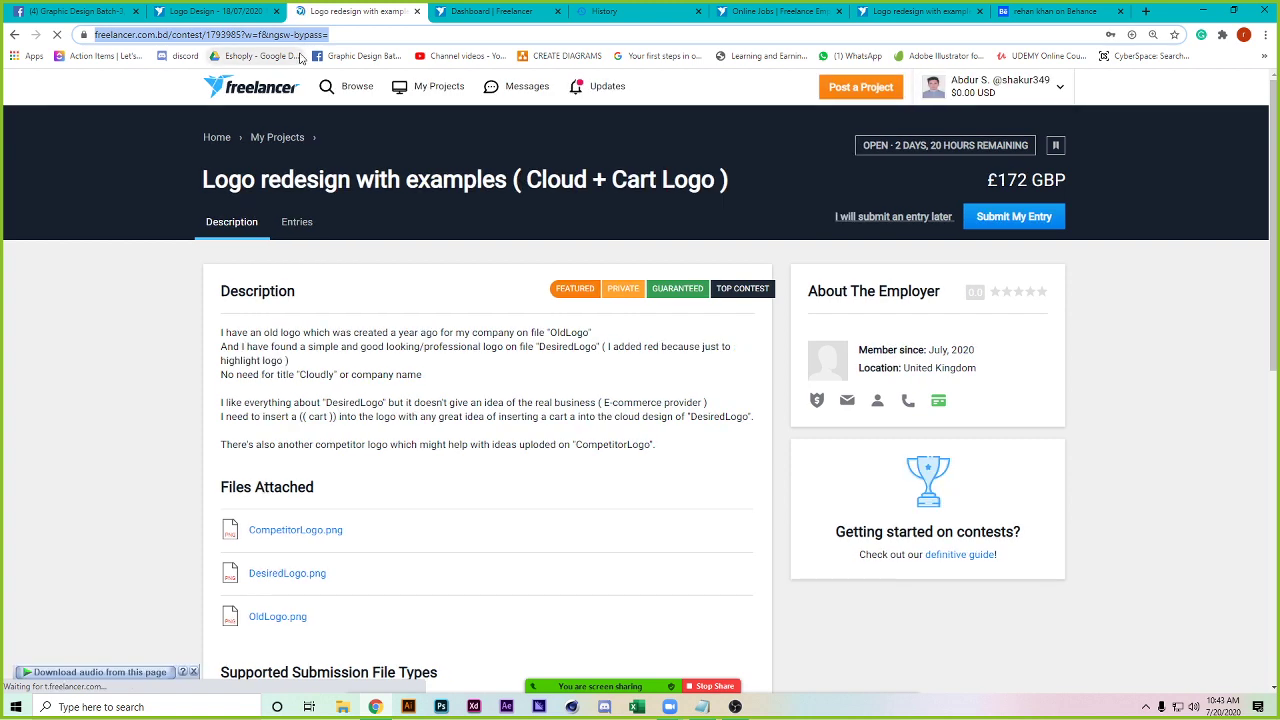
{"action": "left_click", "coordinate": [329, 35]}
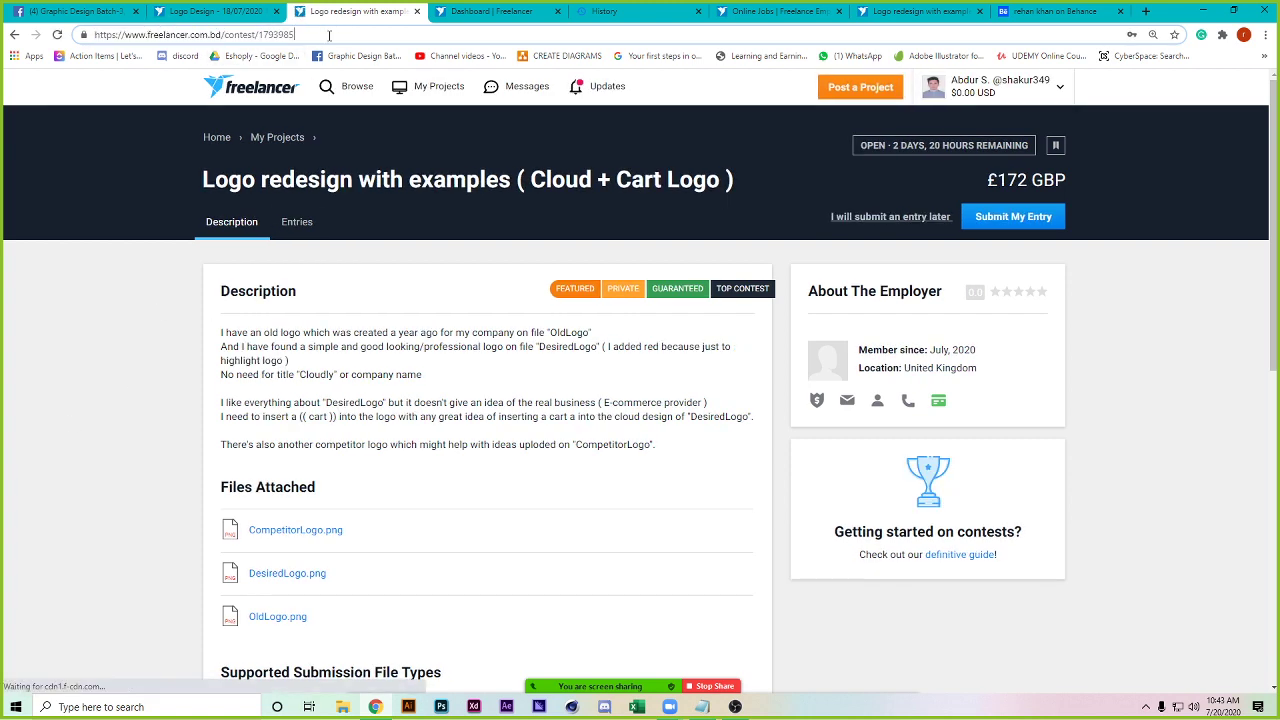
{"action": "key", "text": "ctrl+a"}
{"action": "key", "text": "ctrl+c"}
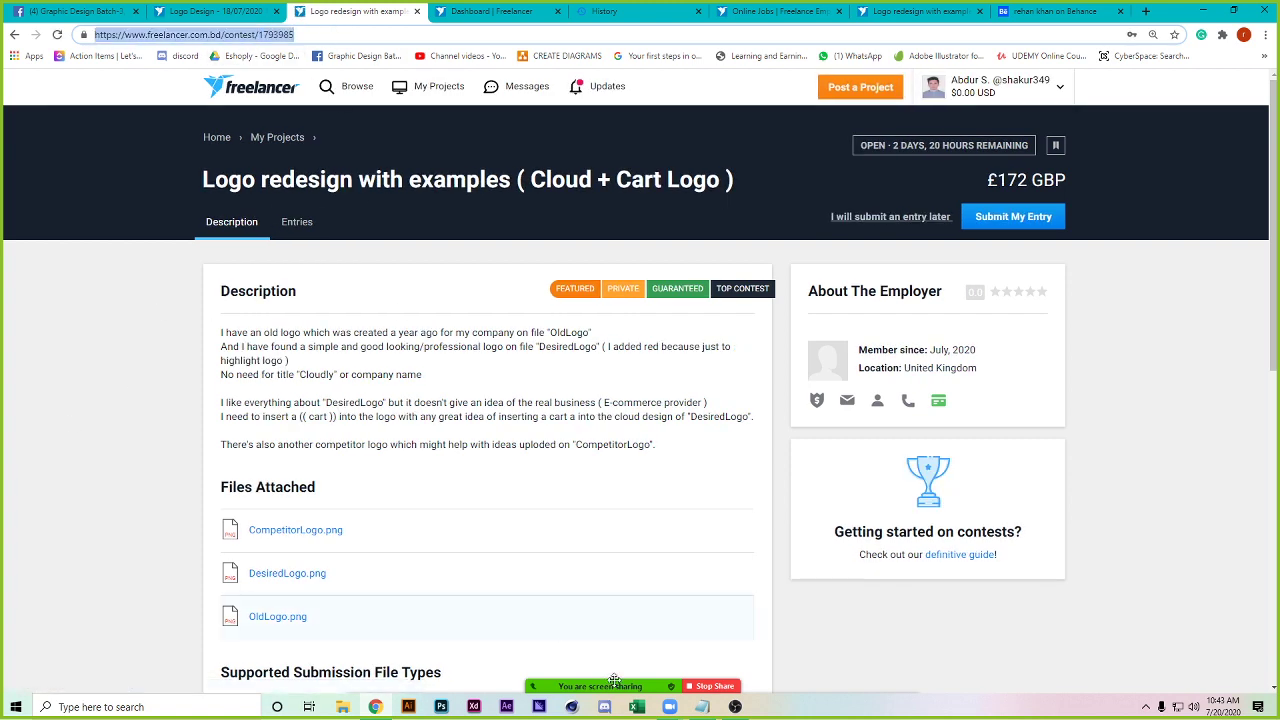
{"action": "mouse_move", "coordinate": [612, 678]}
{"action": "left_click", "coordinate": [900, 678]}
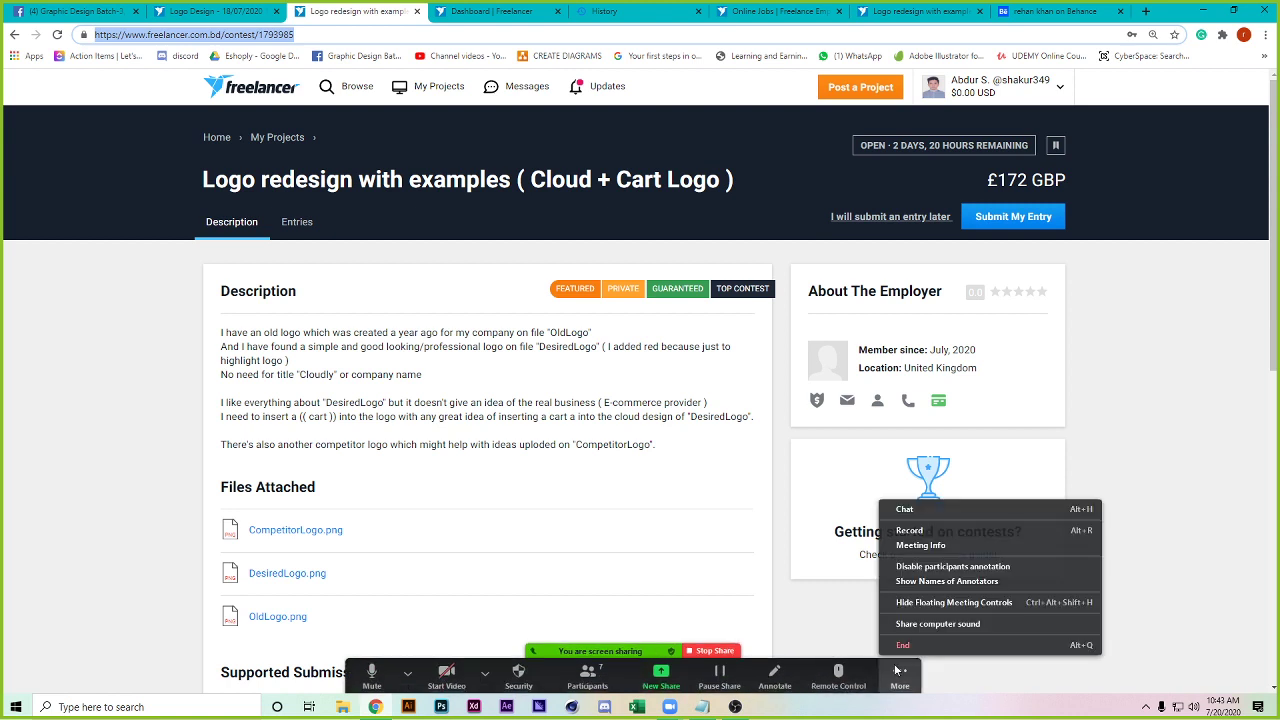
{"action": "left_click", "coordinate": [951, 507]}
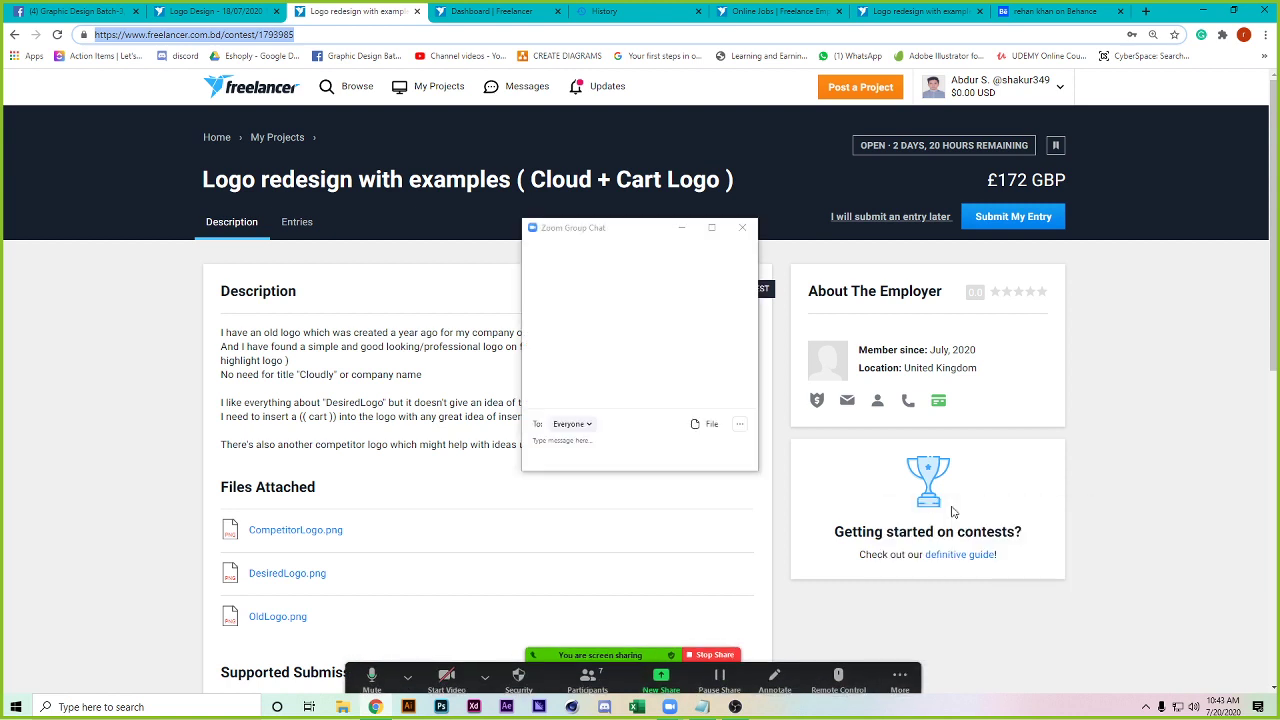
{"action": "left_click", "coordinate": [628, 443]}
{"action": "key", "text": "ctrl+v"}
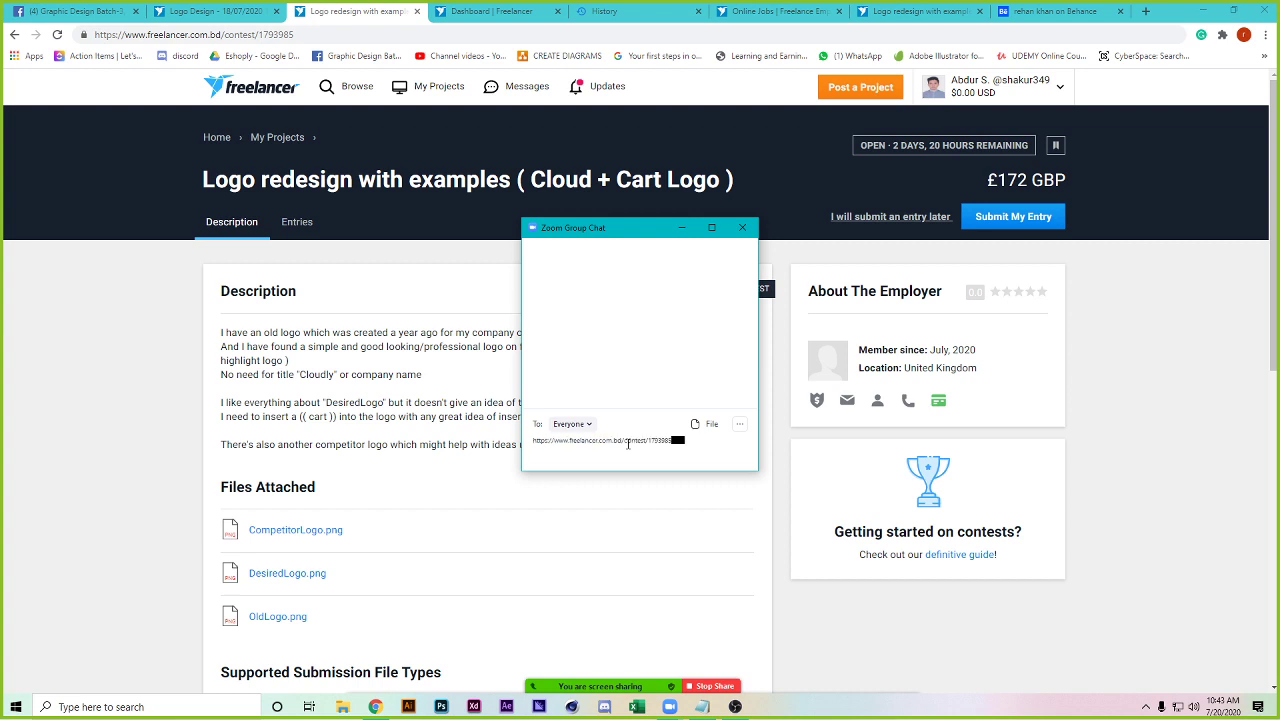
{"action": "key", "text": "Return"}
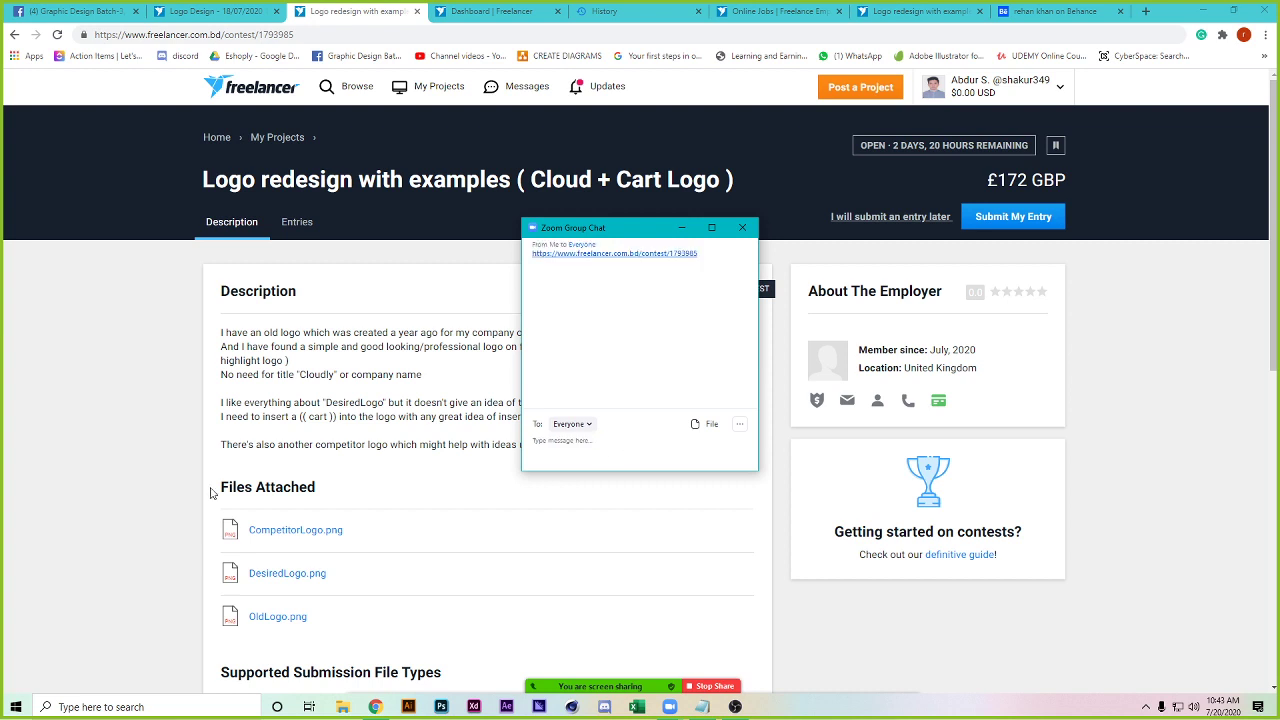
- Search the web for "£172 GBP to taka" in a new tab, using the copied contest prize, and open the ex-rate.com result
{"action": "left_click", "coordinate": [5, 442]}
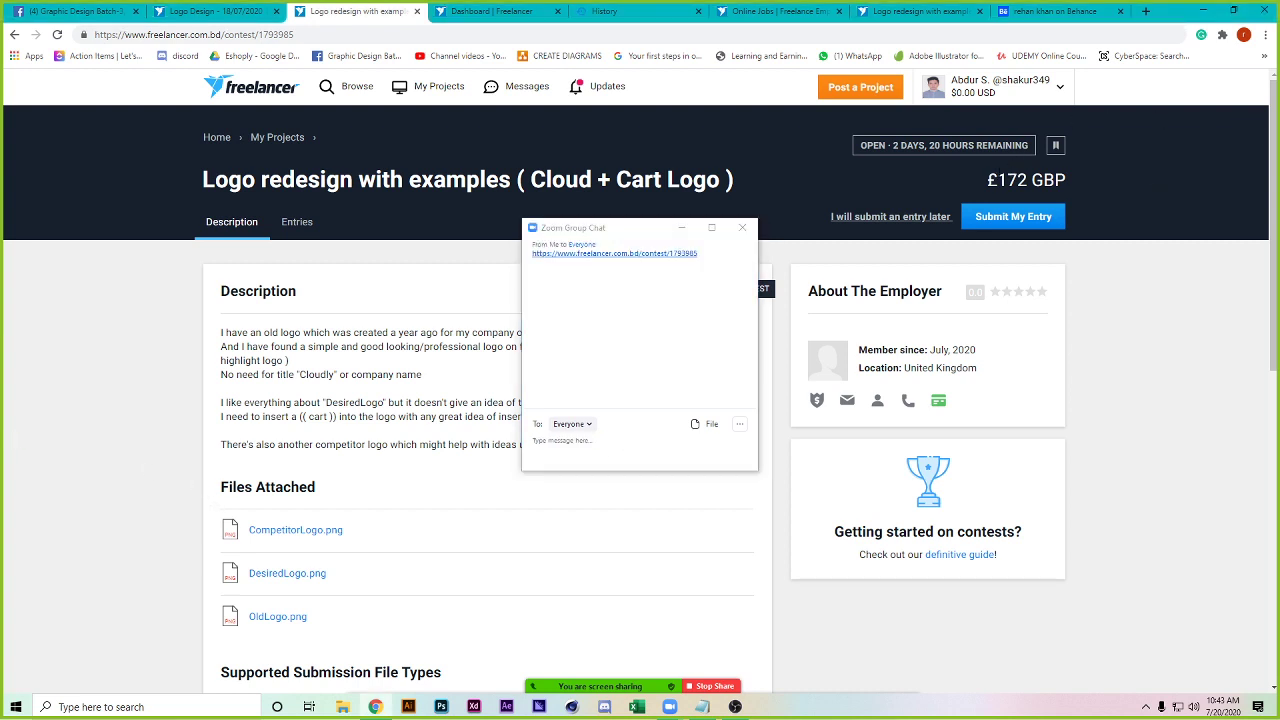
{"action": "left_click_drag", "start_coordinate": [985, 180], "coordinate": [1076, 176]}
{"action": "key", "text": "ctrl+c"}
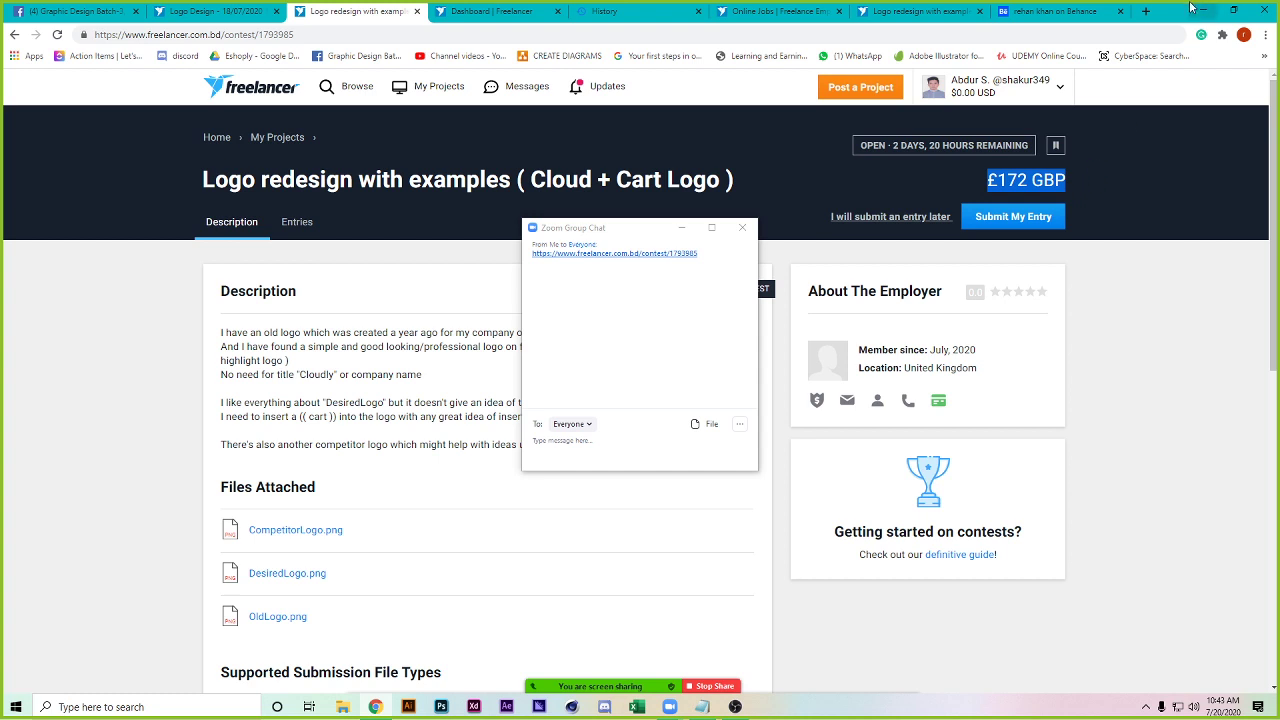
{"action": "left_click", "coordinate": [1146, 11]}
{"action": "key", "text": "ctrl+v"}
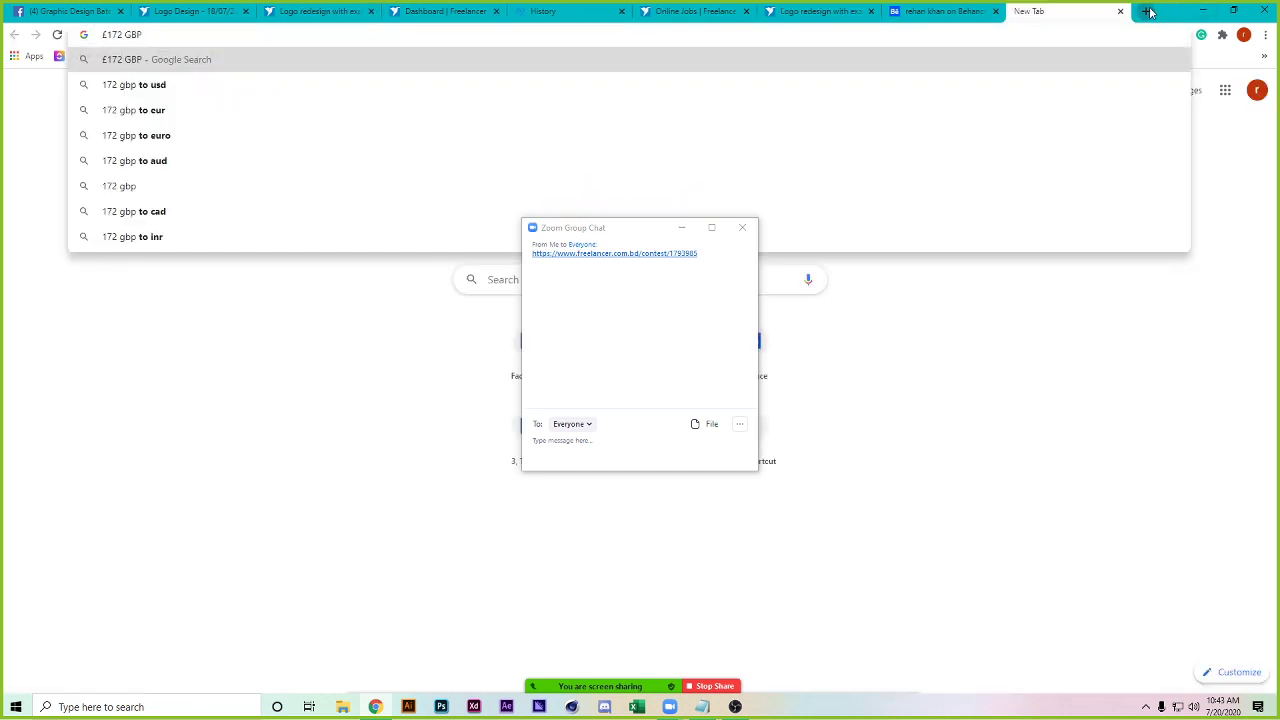
{"action": "type", "text": "to "}
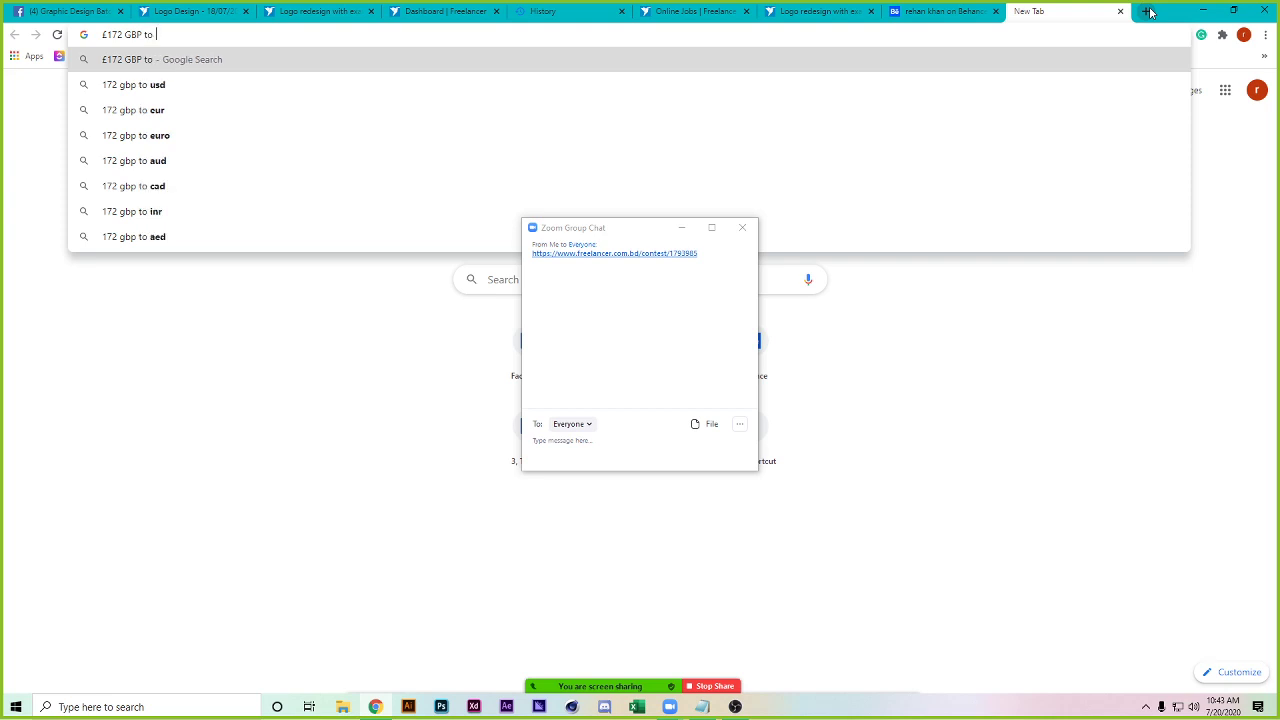
{"action": "type", "text": "taka"}
{"action": "key", "text": "Return"}
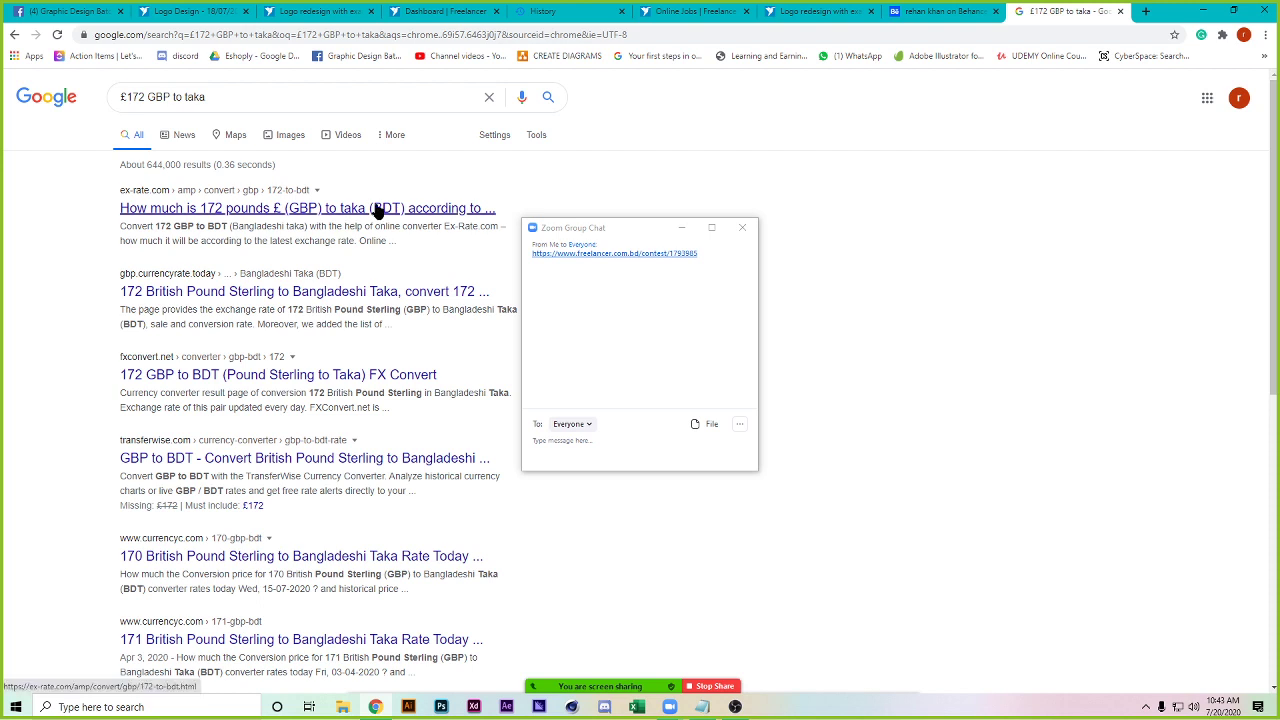
{"action": "left_click", "coordinate": [378, 209]}
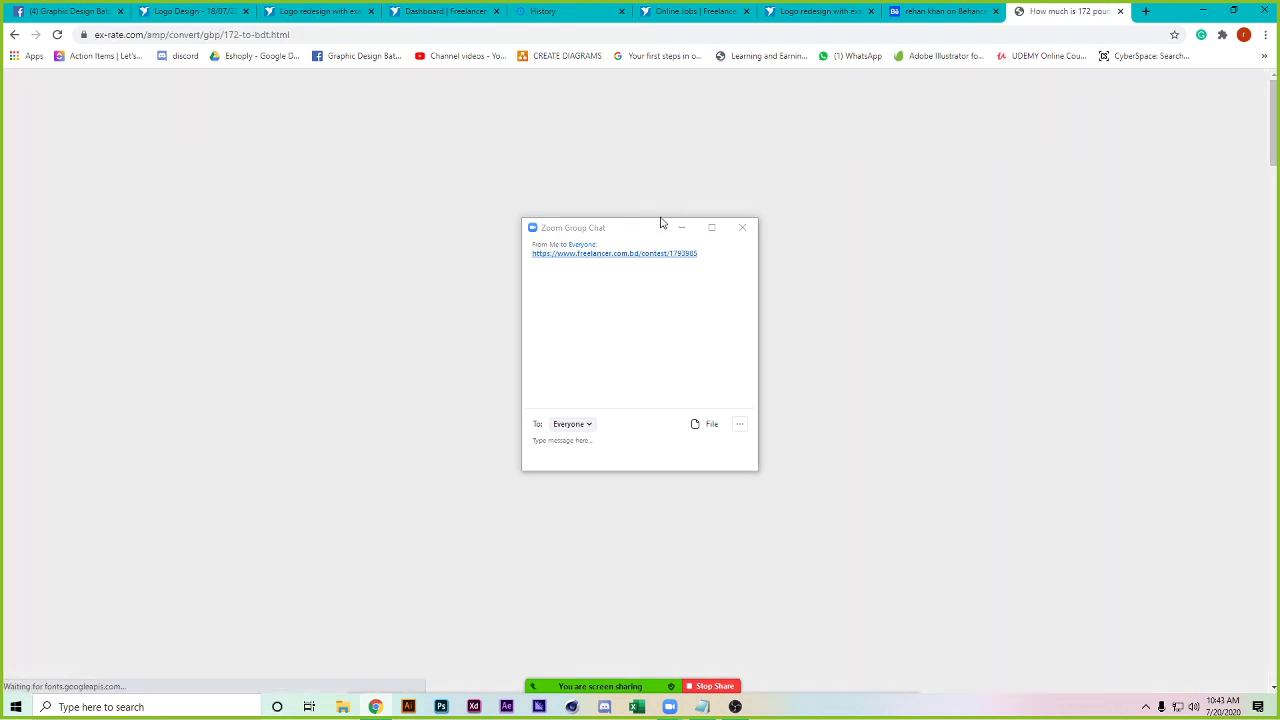
- Minimize the Zoom group chat and read the 172 pounds to Bangladeshi taka conversion on the ex-rate.com page
{"action": "left_click", "coordinate": [681, 227]}
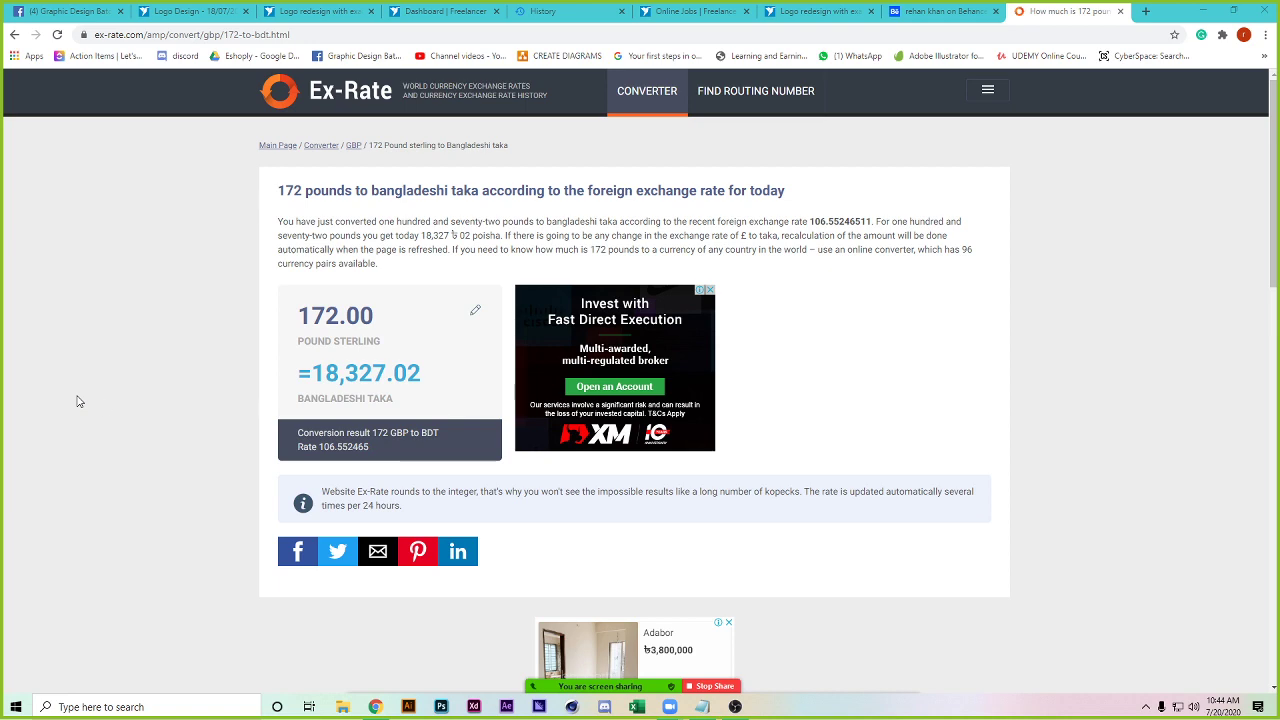
{"action": "scroll", "coordinate": [106, 414], "scroll_direction": "down", "scroll_amount": 2}
{"action": "scroll", "coordinate": [108, 416], "scroll_direction": "up", "scroll_amount": 2}
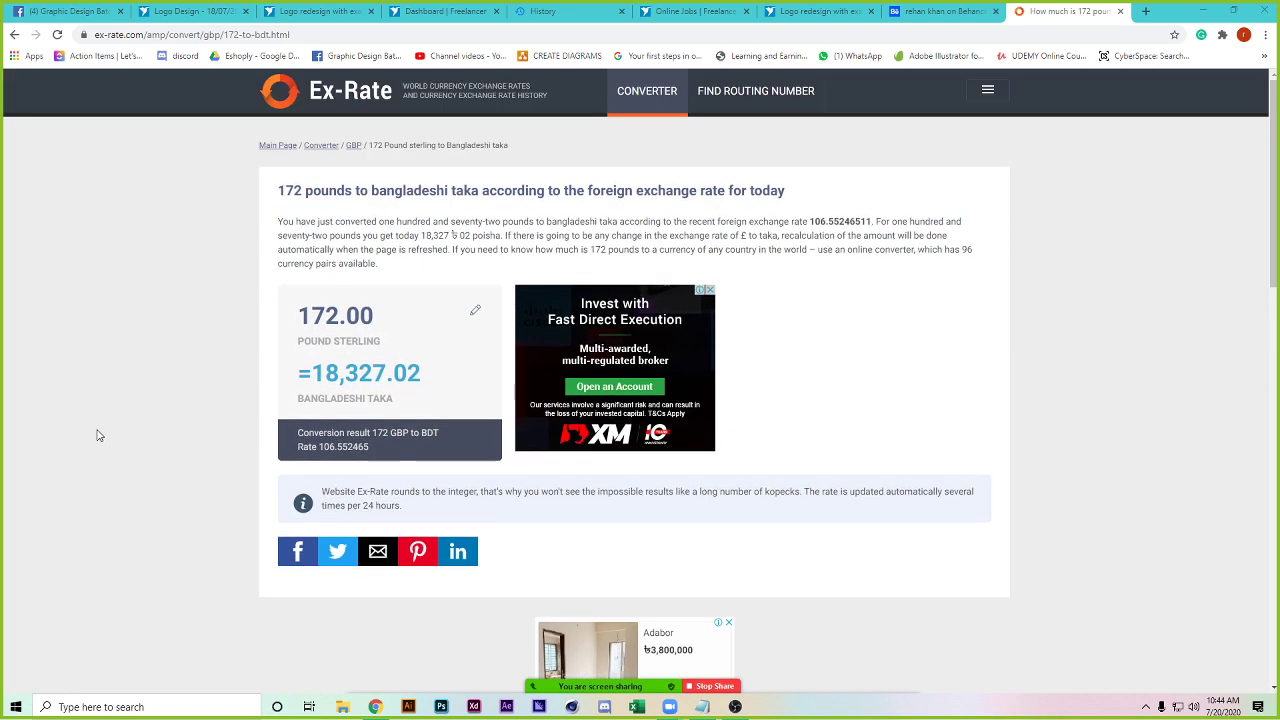
- Return to the search results, open the TransferWise GBP to BDT converter and convert an amount of 172 GBP
{"action": "left_click", "coordinate": [15, 35]}
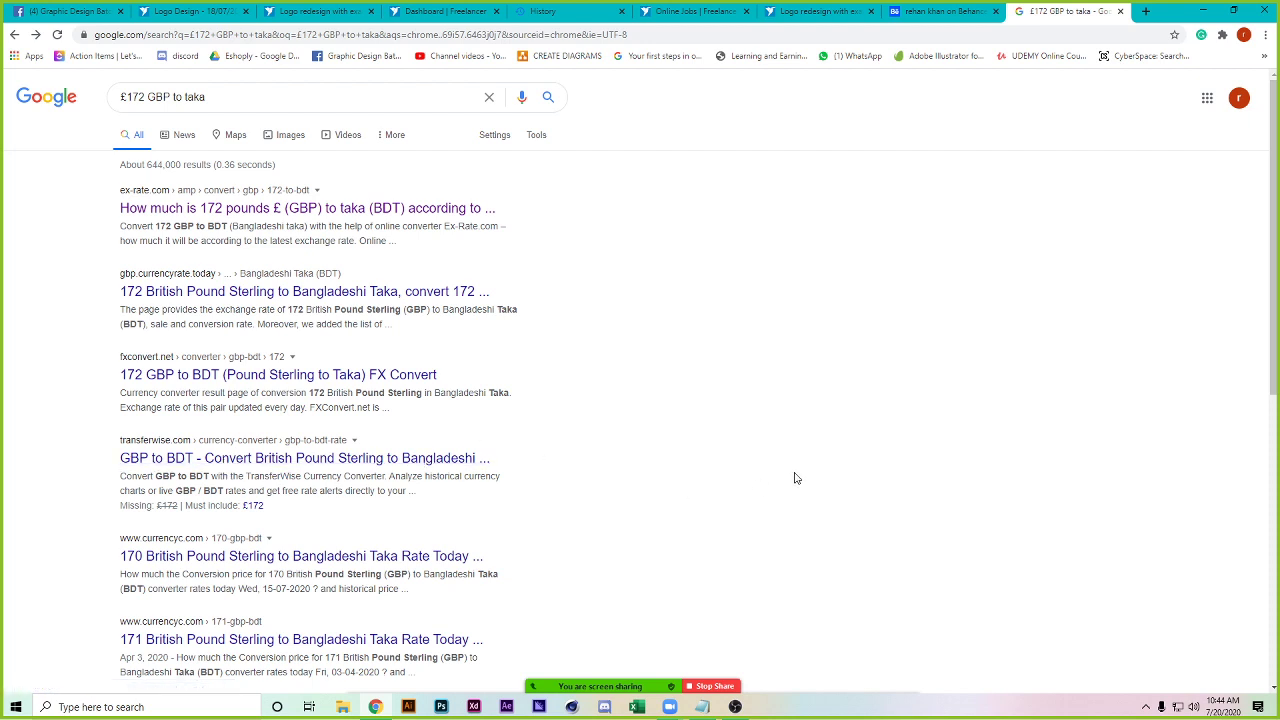
{"action": "left_click", "coordinate": [403, 458]}
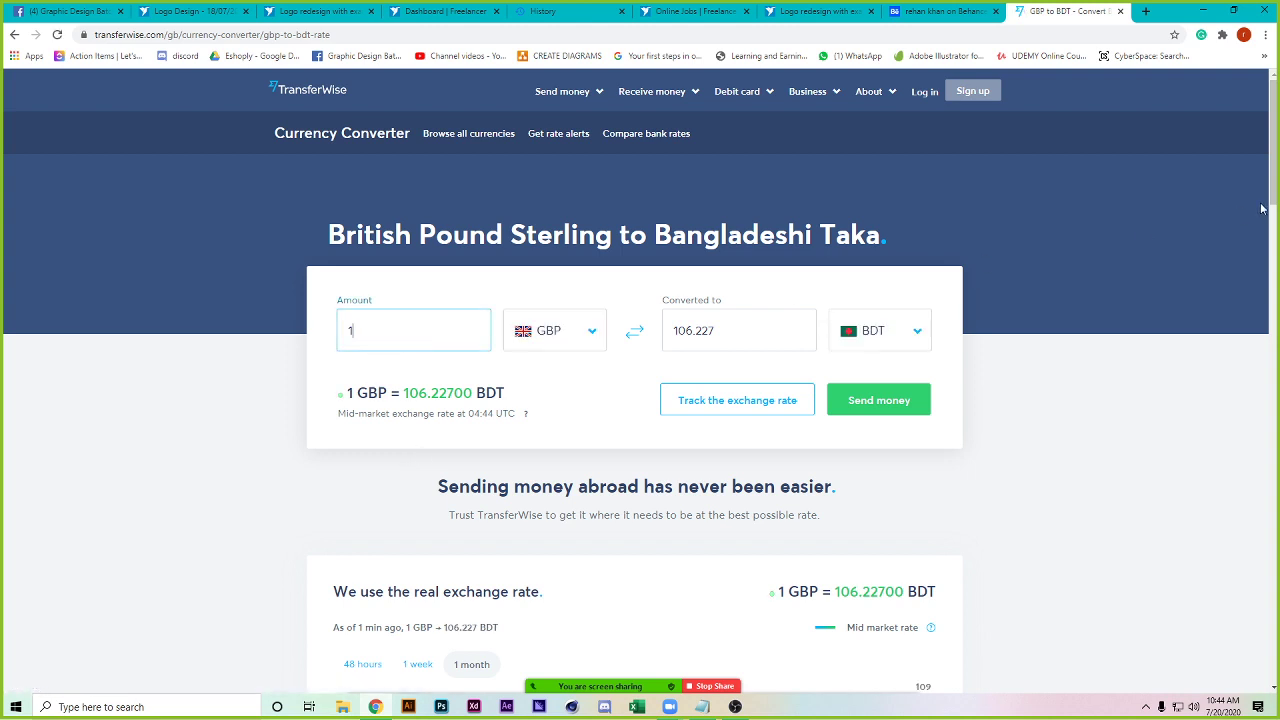
{"action": "type", "text": "72"}
{"action": "scroll", "coordinate": [697, 420], "scroll_direction": "down", "scroll_amount": 4}
{"action": "scroll", "coordinate": [420, 492], "scroll_direction": "up", "scroll_amount": 1}
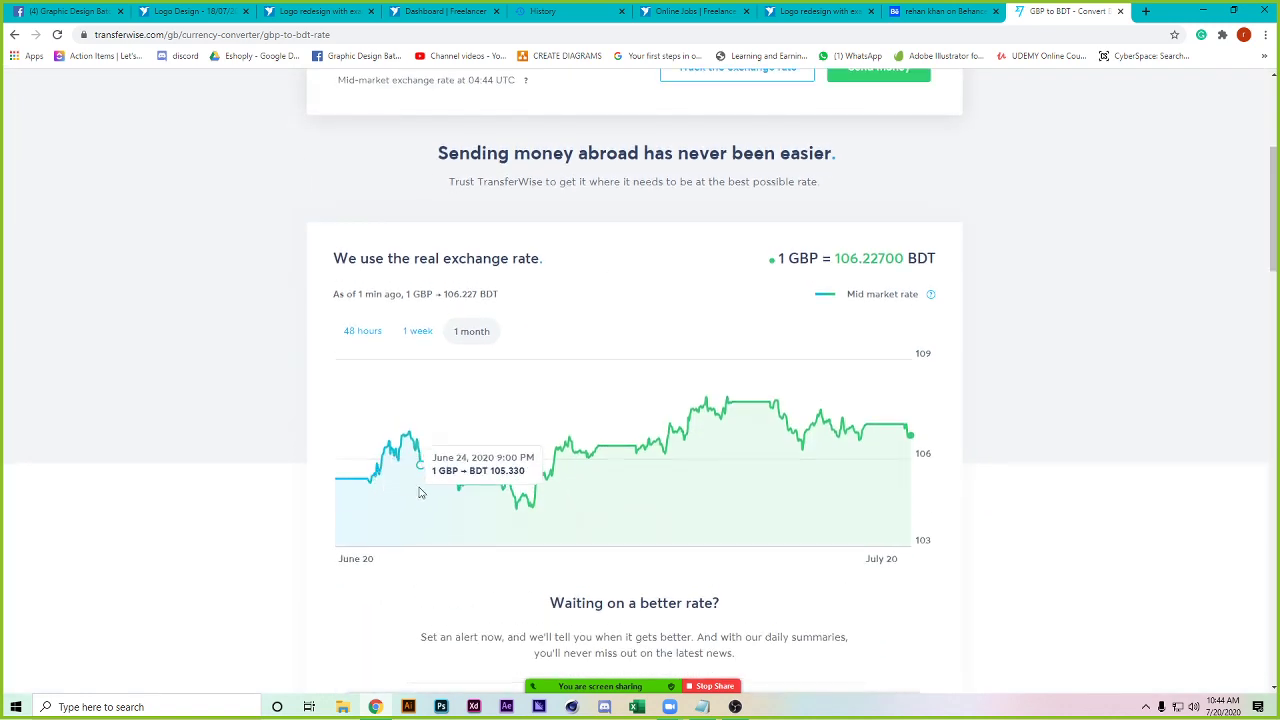
{"action": "scroll", "coordinate": [500, 546], "scroll_direction": "up", "scroll_amount": 3}
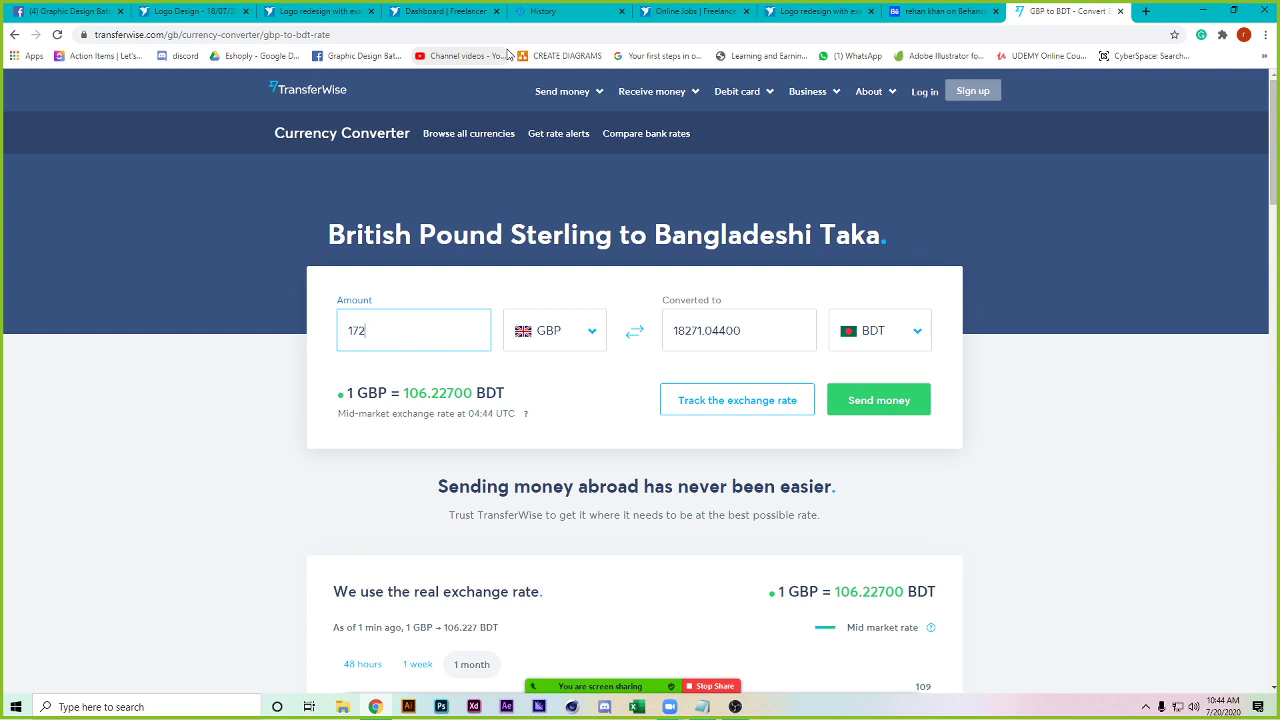
- Switch to the Behance profile page, stop the Zoom screen share and hide the meeting's participants list
{"action": "left_click", "coordinate": [938, 10]}
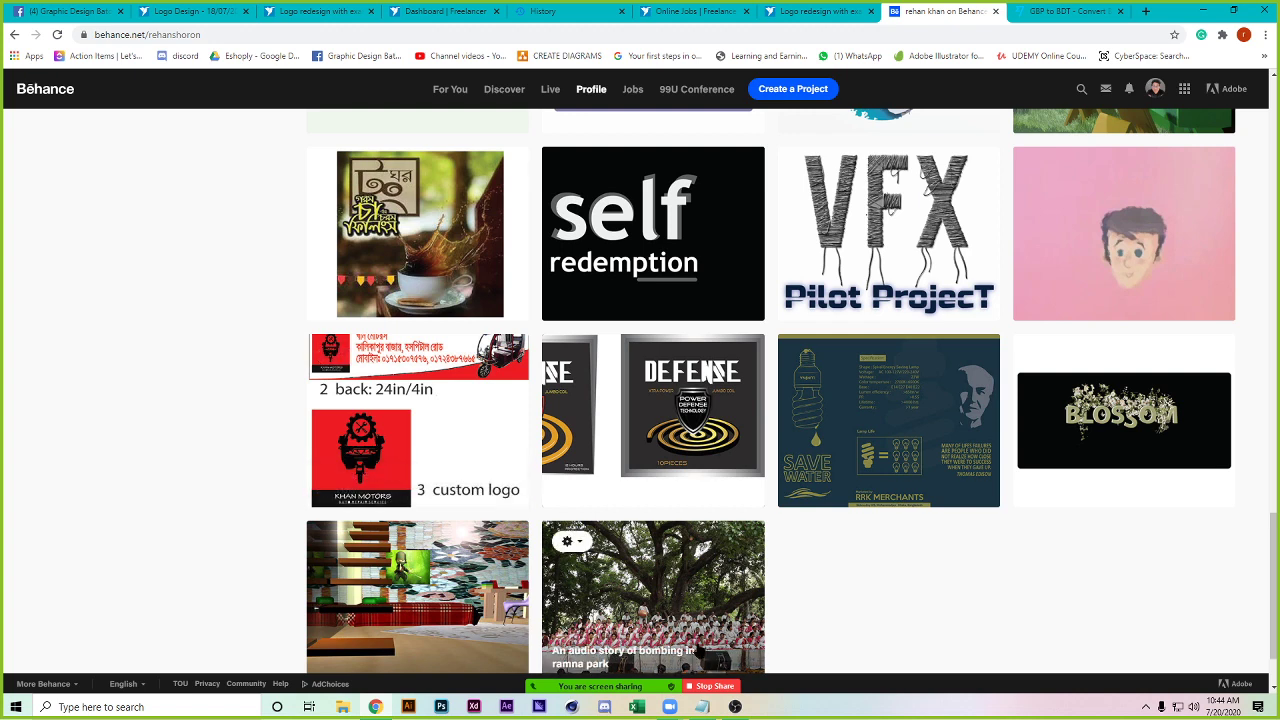
{"action": "left_click", "coordinate": [714, 686]}
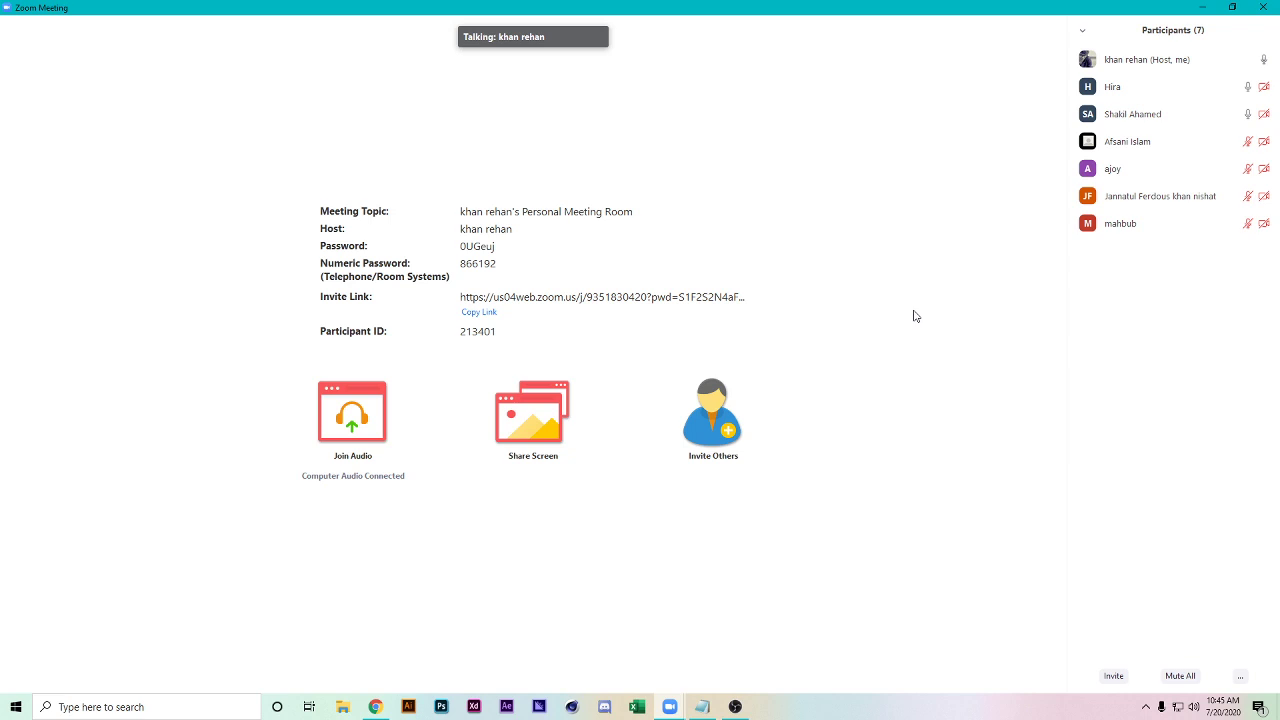
{"action": "key", "text": "alt+u"}
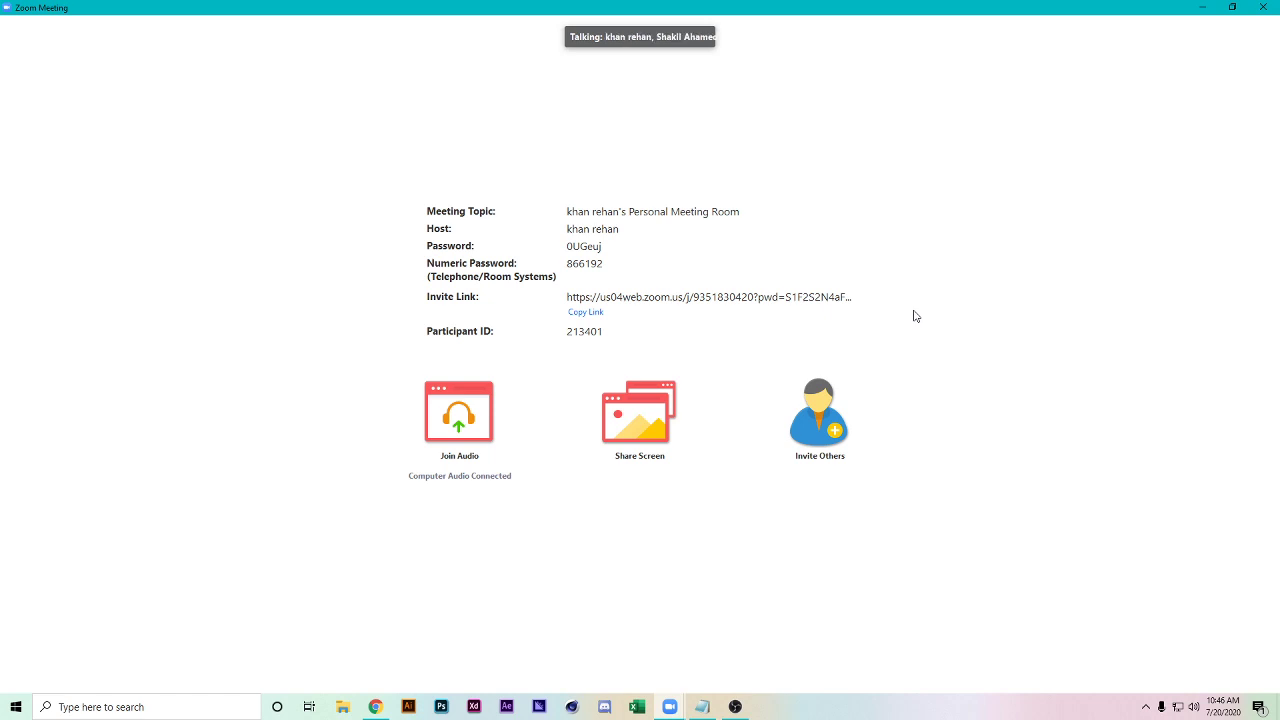
- Select the red wine glass in the framed VION CHLAPY logo and redraw its gradient from the stem toward the letter C
{"action": "mouse_move", "coordinate": [909, 317]}
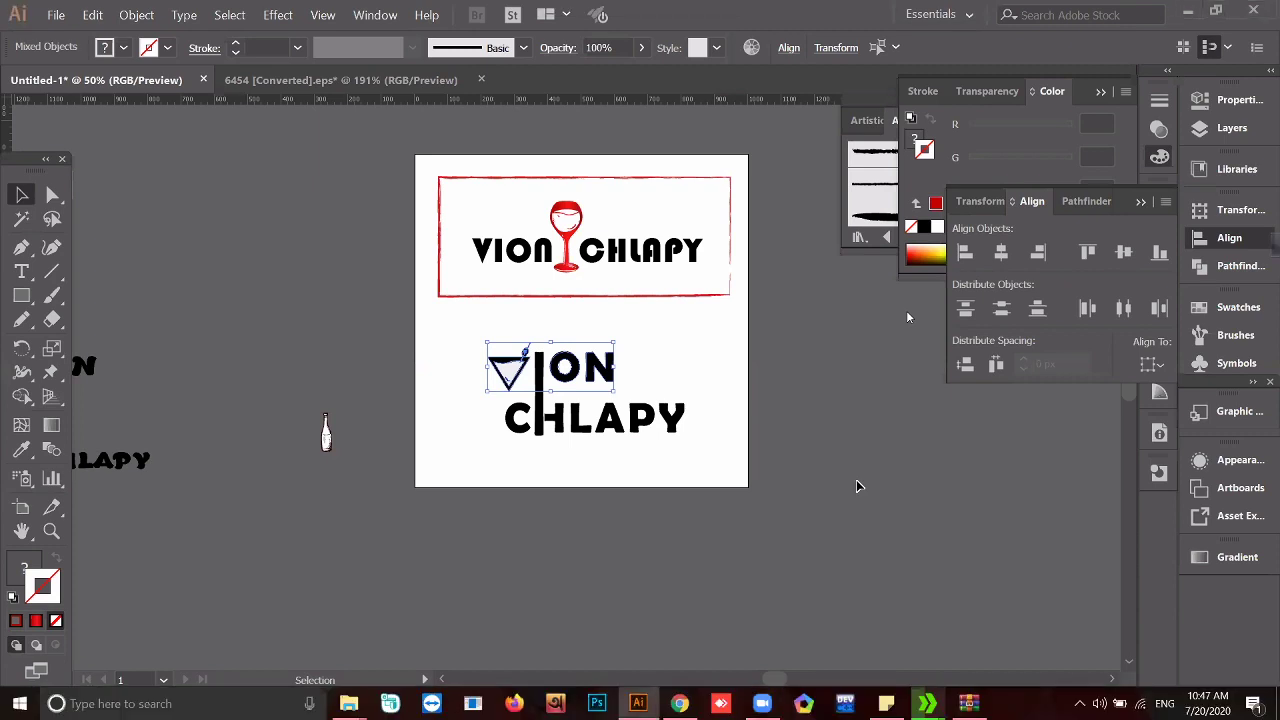
{"action": "left_click", "coordinate": [827, 465]}
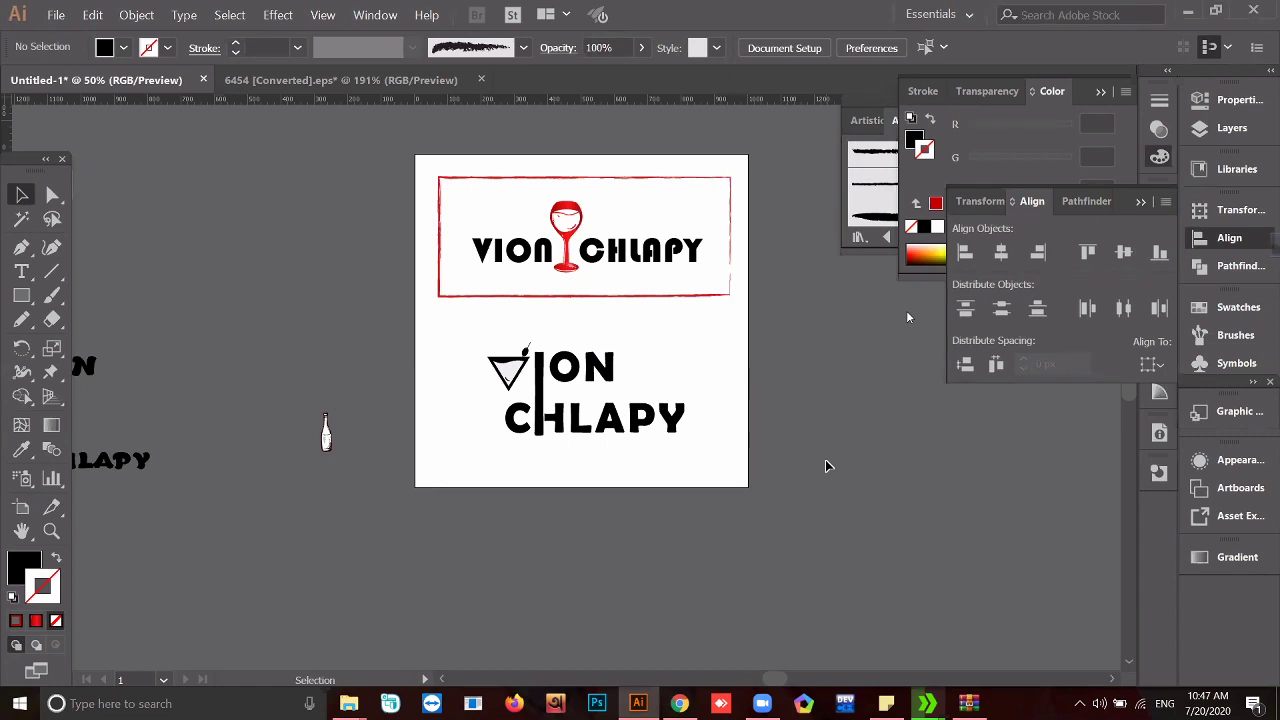
{"action": "scroll", "coordinate": [840, 346], "scroll_direction": "up", "scroll_amount": 1}
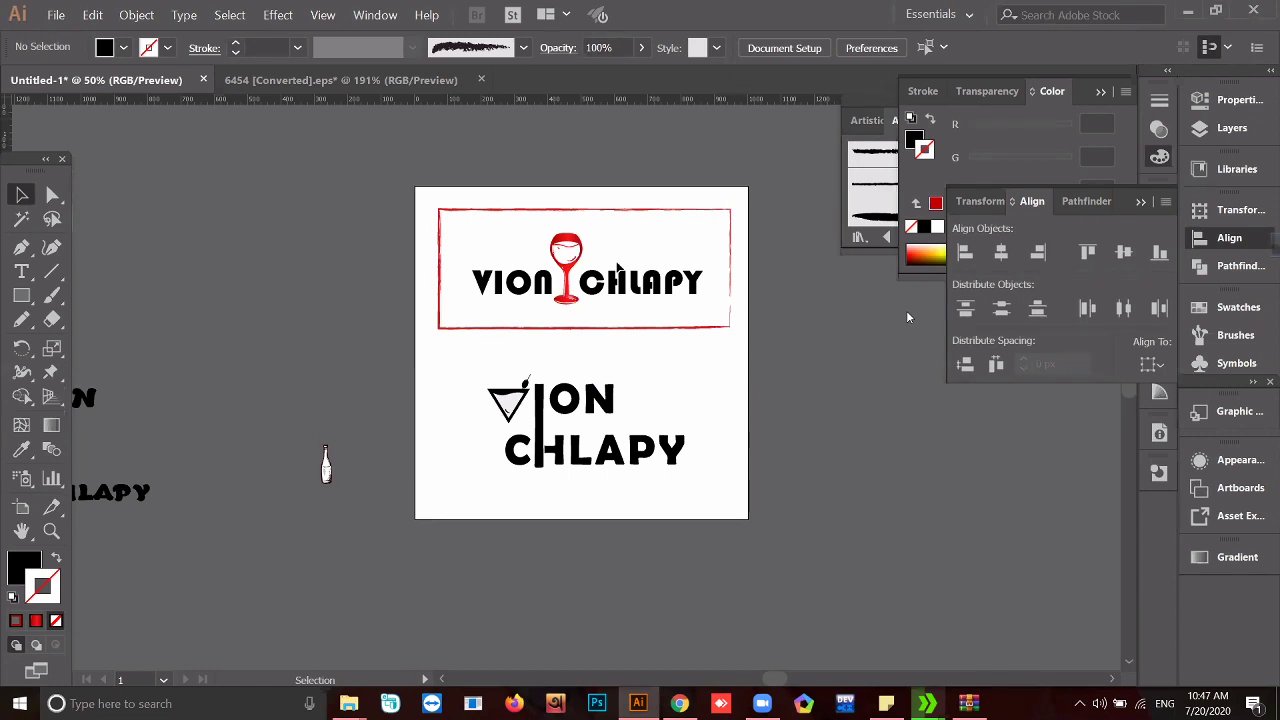
{"action": "scroll", "coordinate": [610, 265], "scroll_direction": "up", "scroll_amount": 2}
{"action": "left_click", "coordinate": [566, 291]}
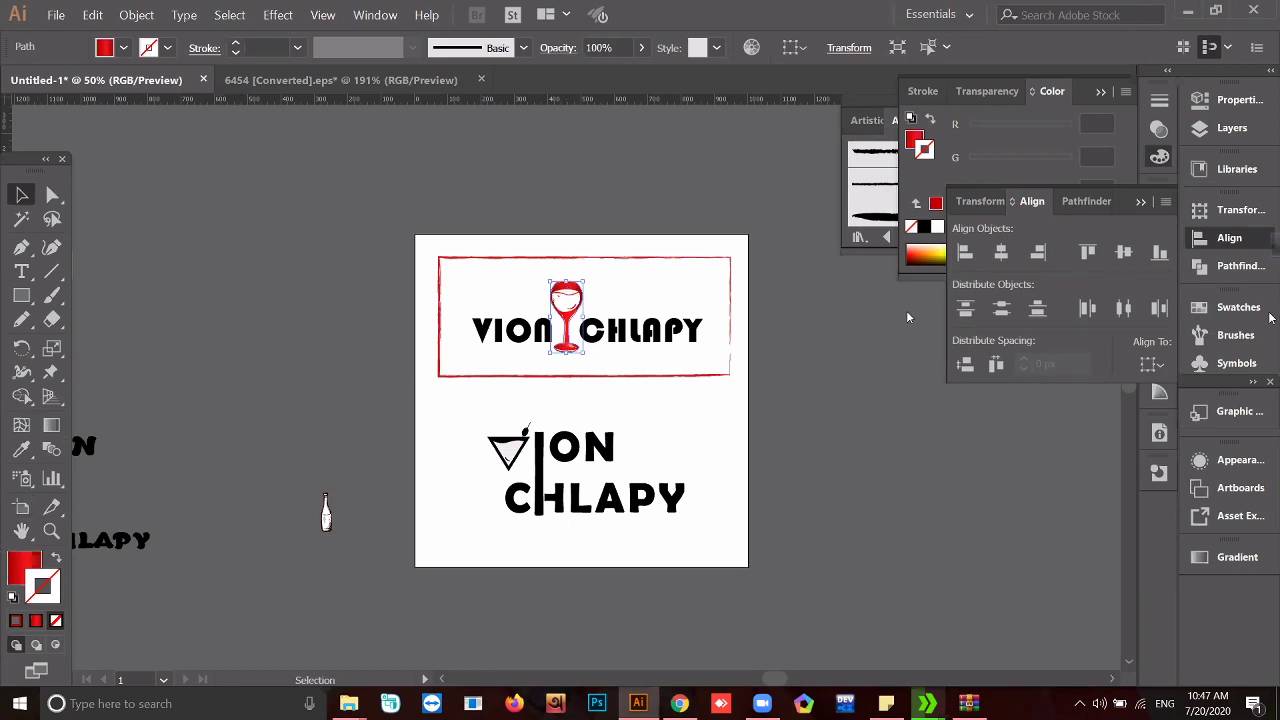
{"action": "left_click", "coordinate": [1215, 266]}
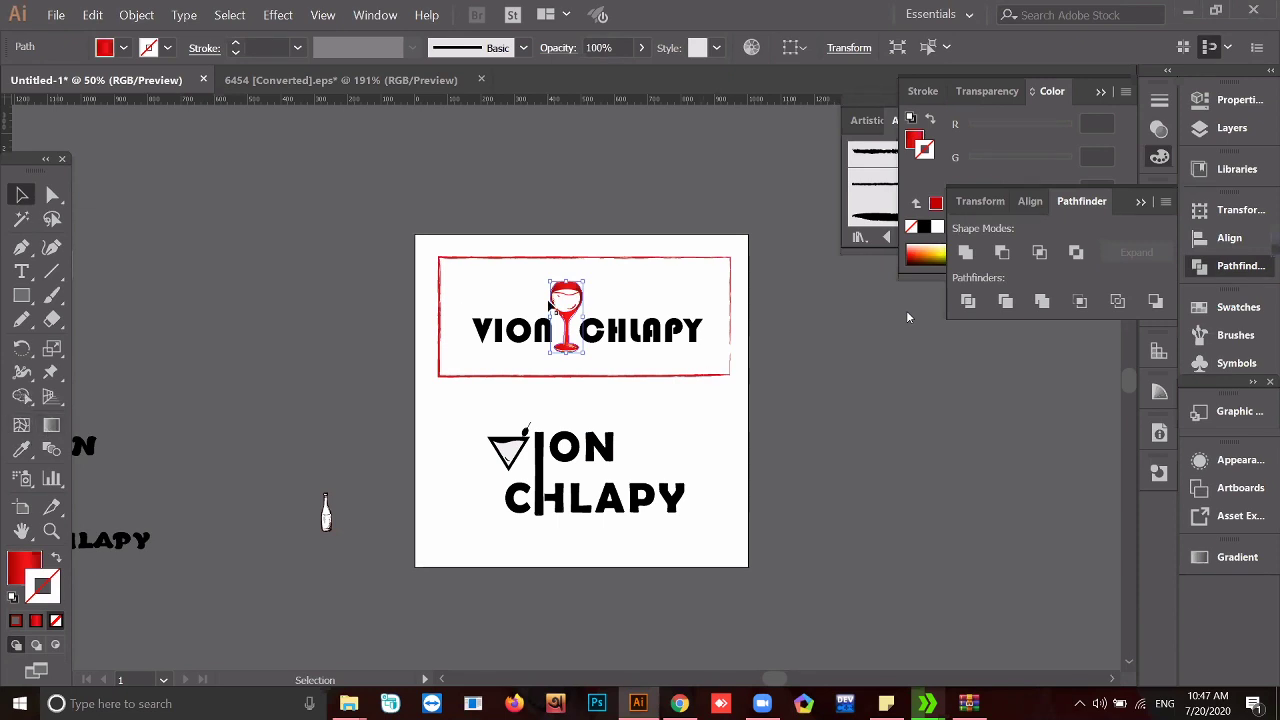
{"action": "left_click", "coordinate": [52, 426]}
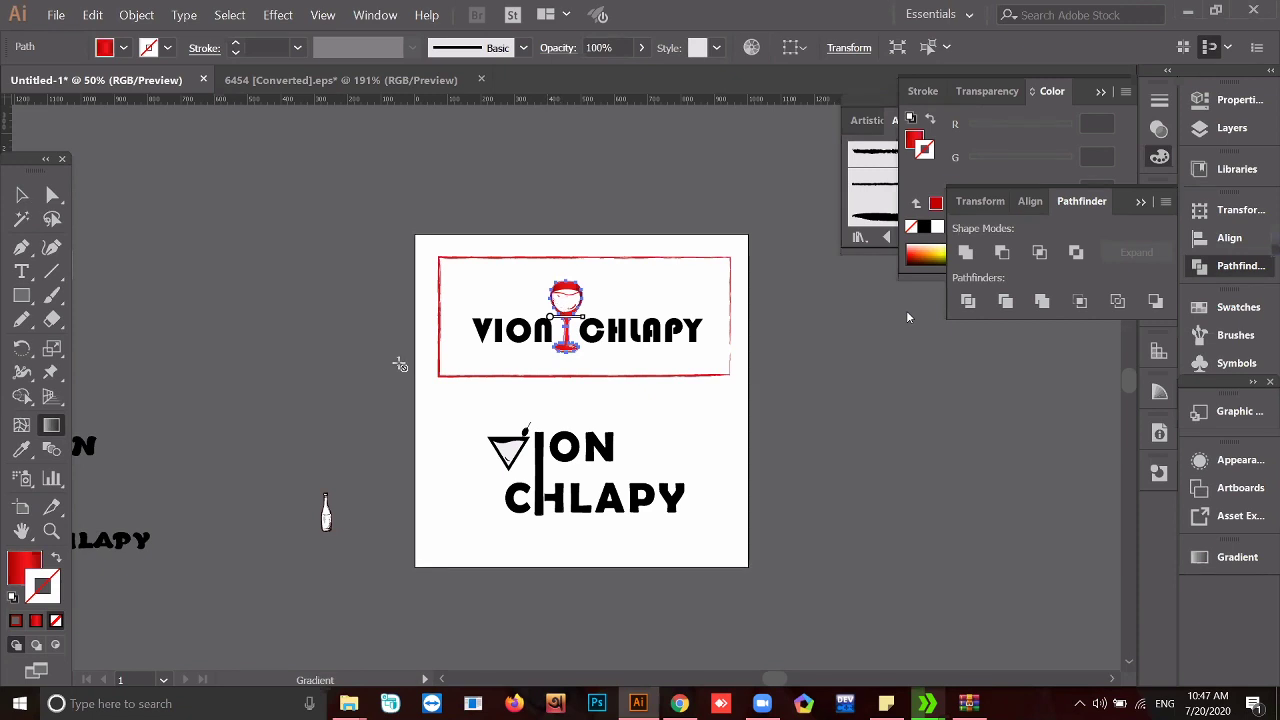
{"action": "left_click", "coordinate": [15, 565]}
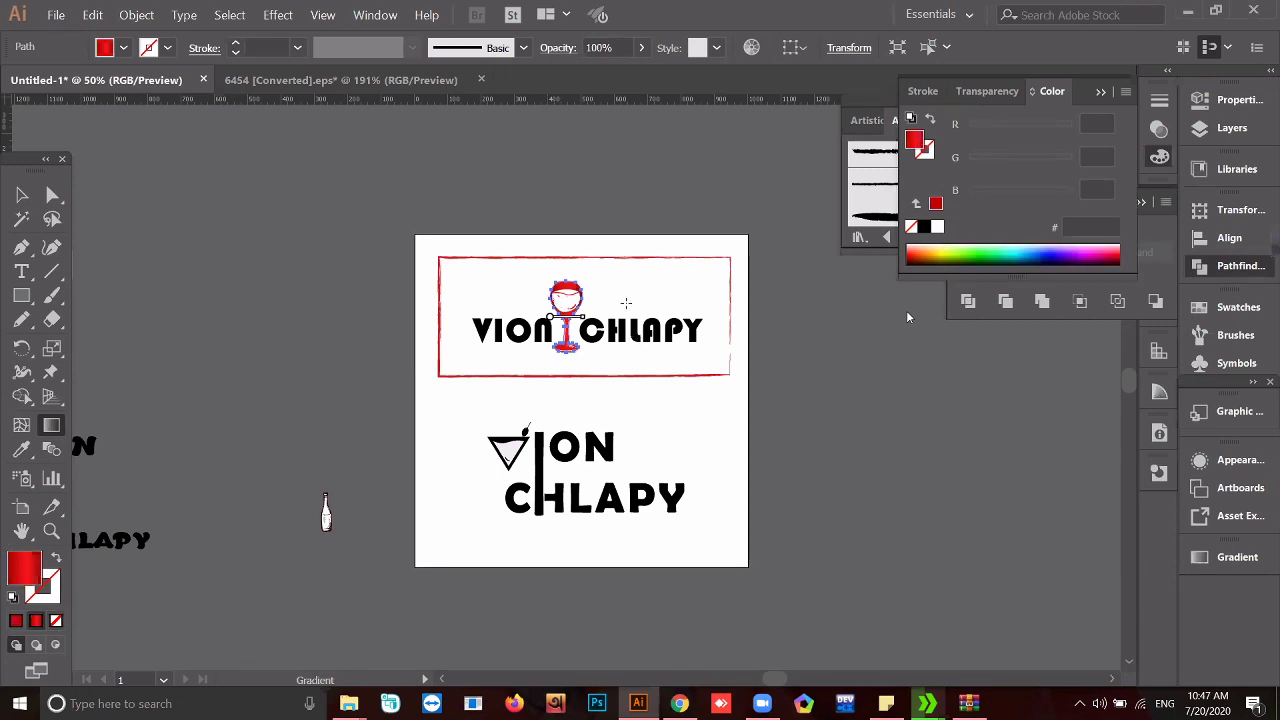
{"action": "left_click", "coordinate": [552, 319]}
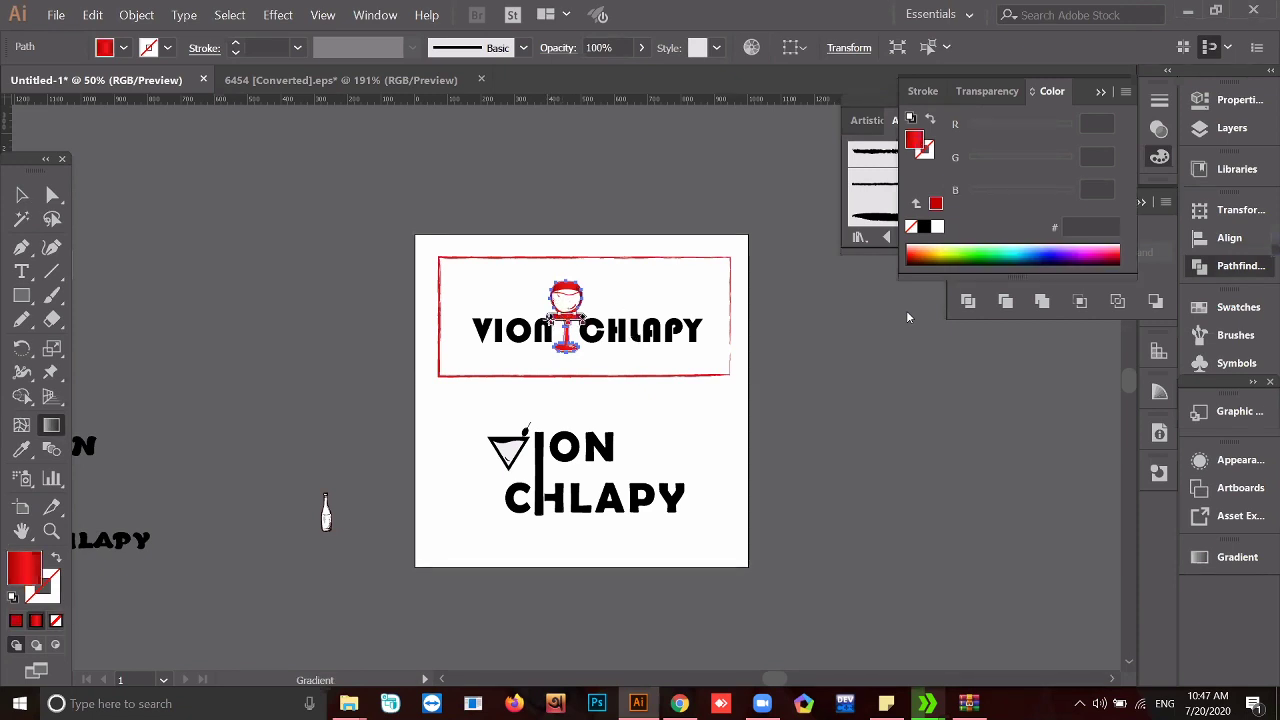
{"action": "left_click", "coordinate": [551, 322]}
{"action": "left_click_drag", "start_coordinate": [584, 307], "coordinate": [616, 299]}
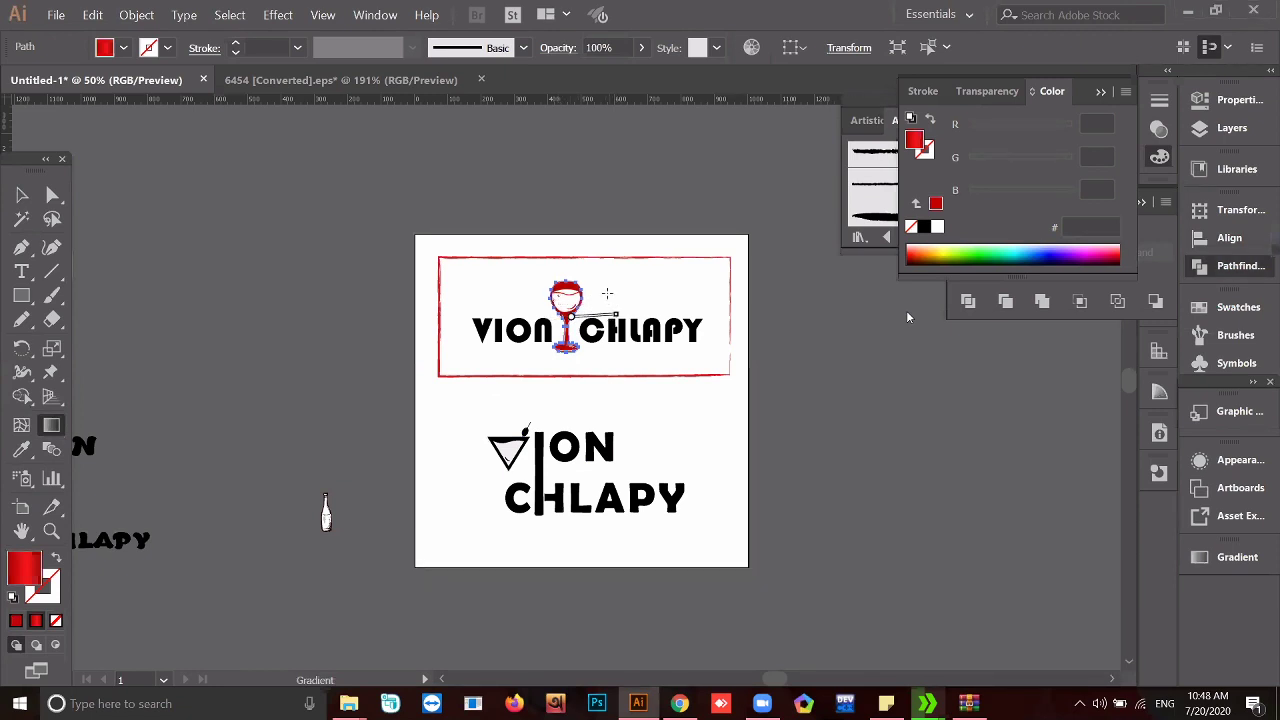
- Redraw the wine glass's gradient as a near-horizontal line across the upper stem, ending over the letter C, and deselect the glass
{"action": "key", "text": "v"}
{"action": "key", "text": "ctrl+equal"}
{"action": "key", "text": "ctrl+equal"}
{"action": "key", "text": "ctrl+equal"}
{"action": "key", "text": "ctrl+equal"}
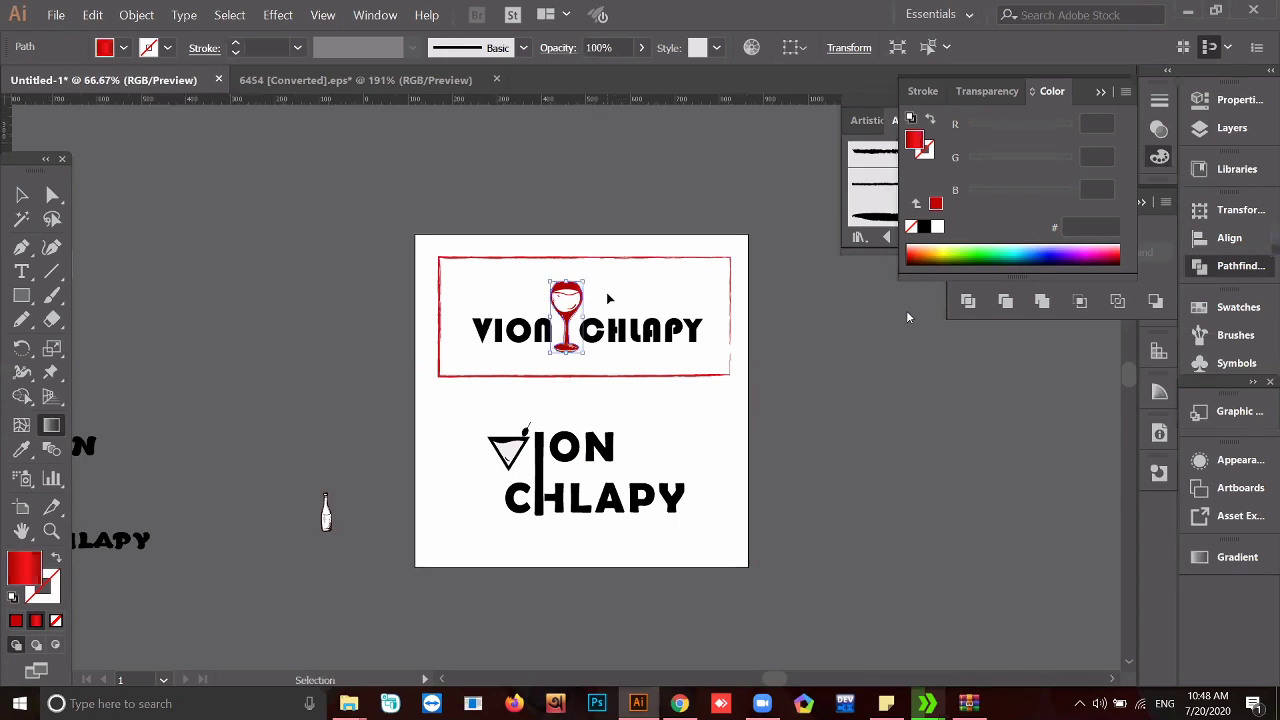
{"action": "key", "text": "g"}
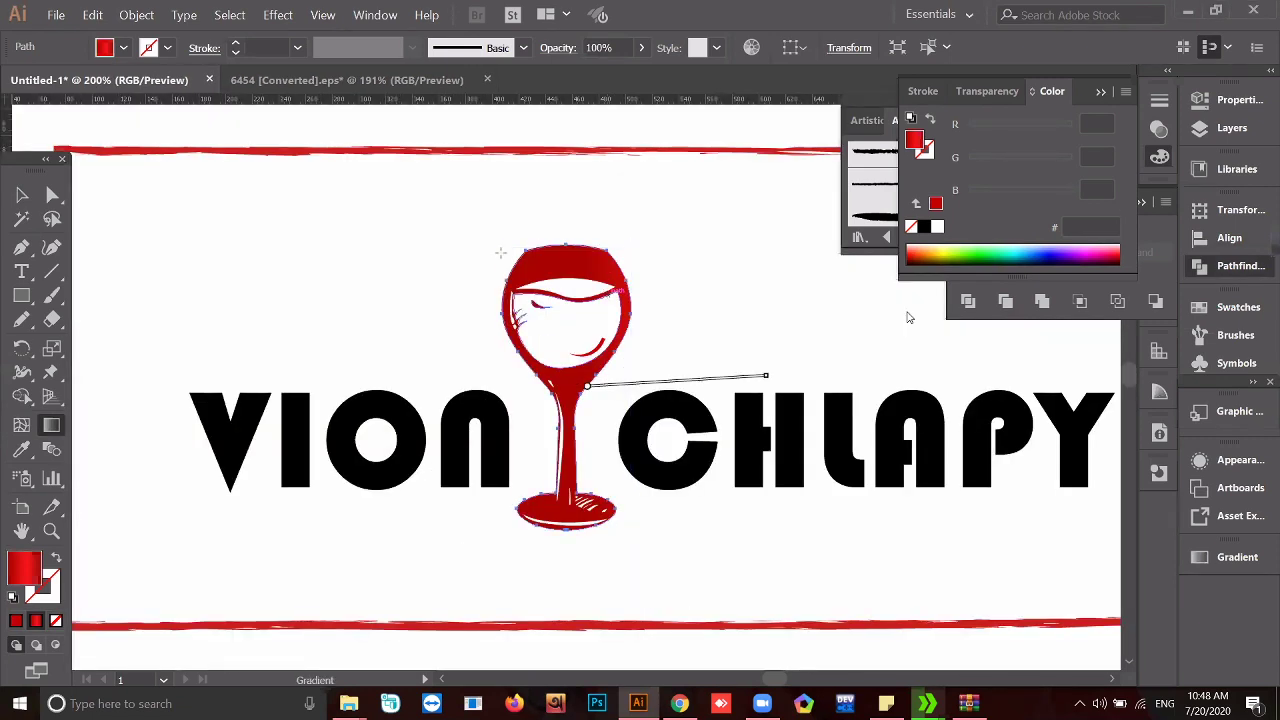
{"action": "scroll", "coordinate": [613, 268], "scroll_direction": "down", "scroll_amount": 2}
{"action": "left_click_drag", "start_coordinate": [519, 323], "coordinate": [669, 260]}
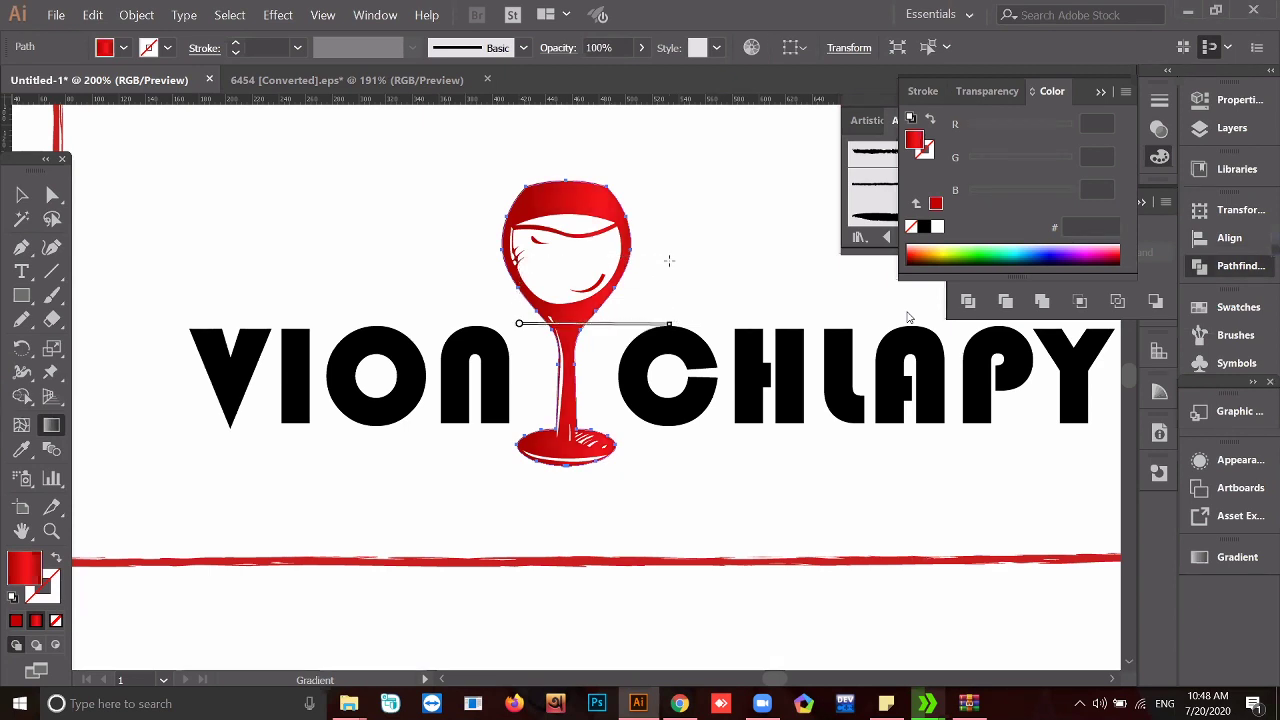
{"action": "left_click", "coordinate": [21, 204]}
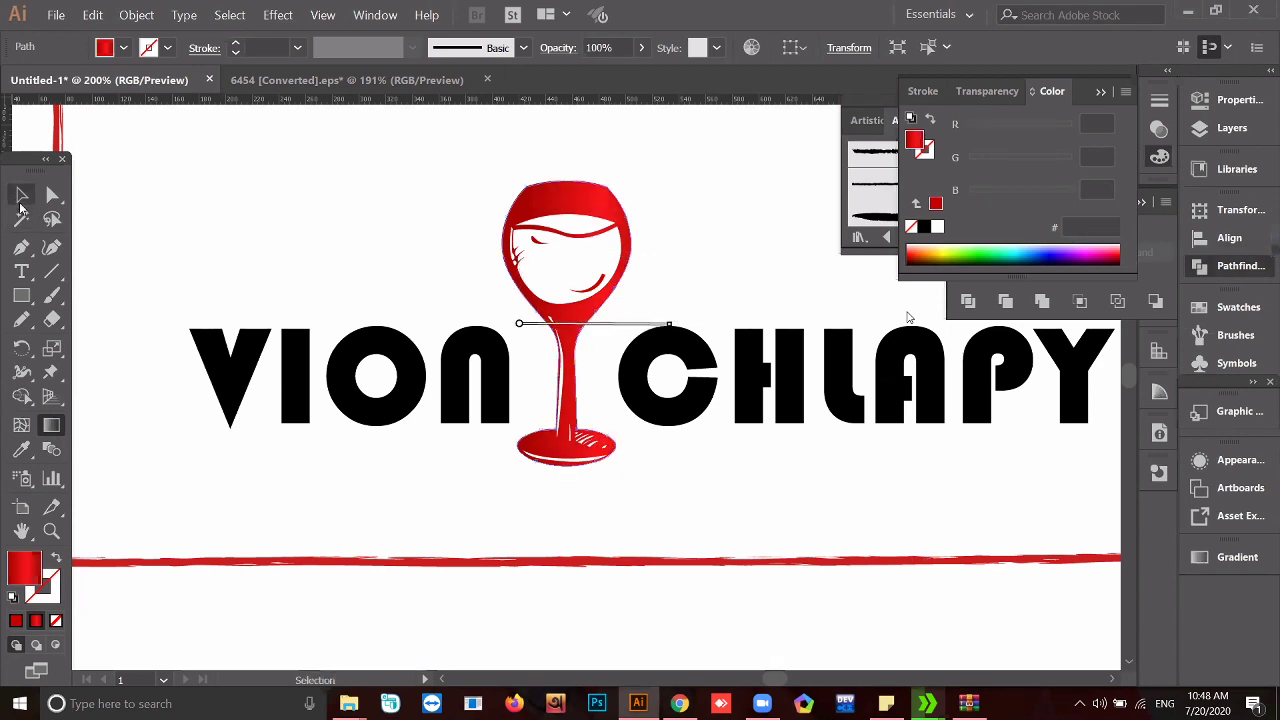
{"action": "left_click", "coordinate": [169, 216]}
{"action": "scroll", "coordinate": [170, 218], "scroll_direction": "down", "scroll_amount": 1}
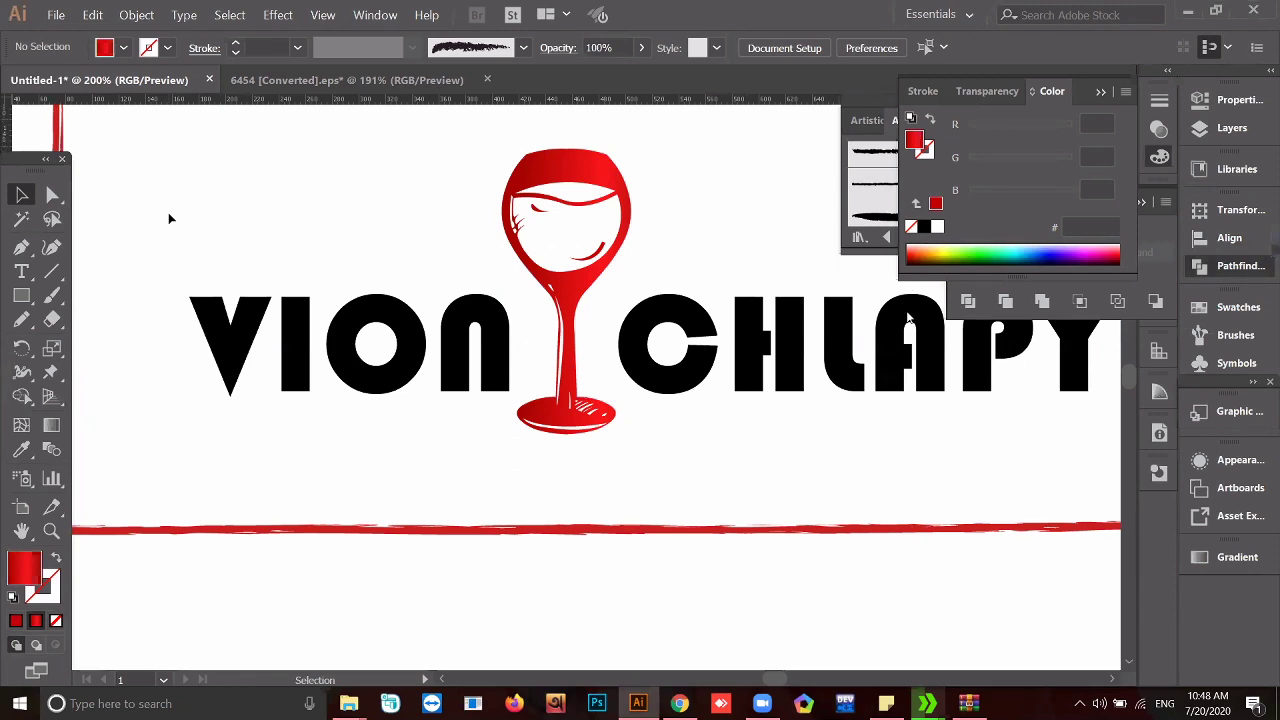
{"action": "key", "text": "ctrl+minus"}
{"action": "key", "text": "ctrl+minus"}
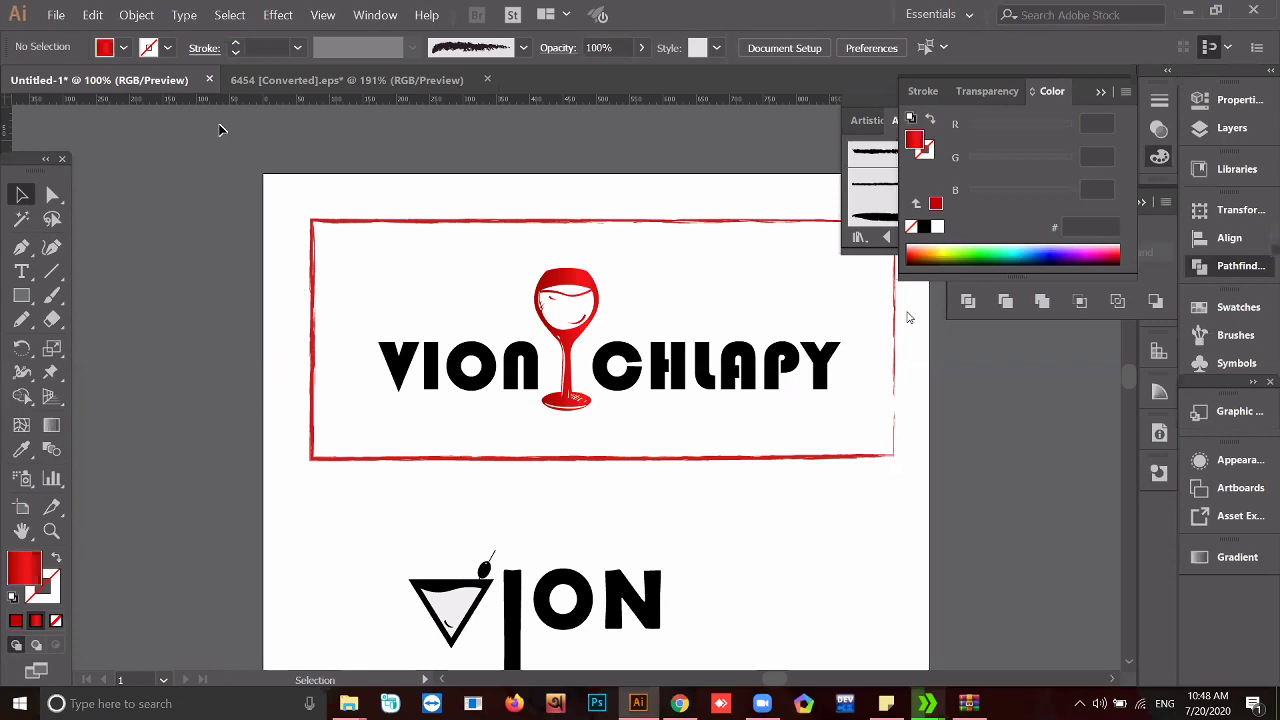
- Hide the Color, Pathfinder and Color Guide options and show the Gradient settings
{"action": "left_click", "coordinate": [1101, 92]}
{"action": "left_click", "coordinate": [1141, 202]}
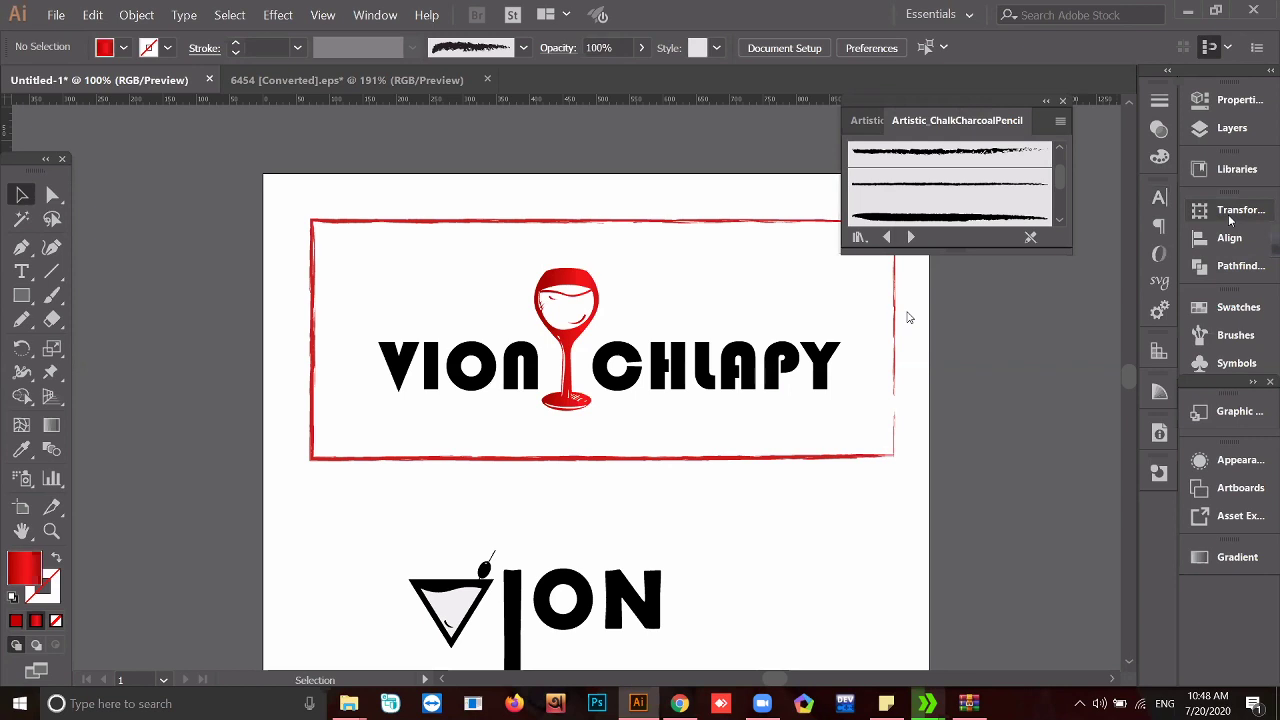
{"action": "left_click", "coordinate": [1159, 392]}
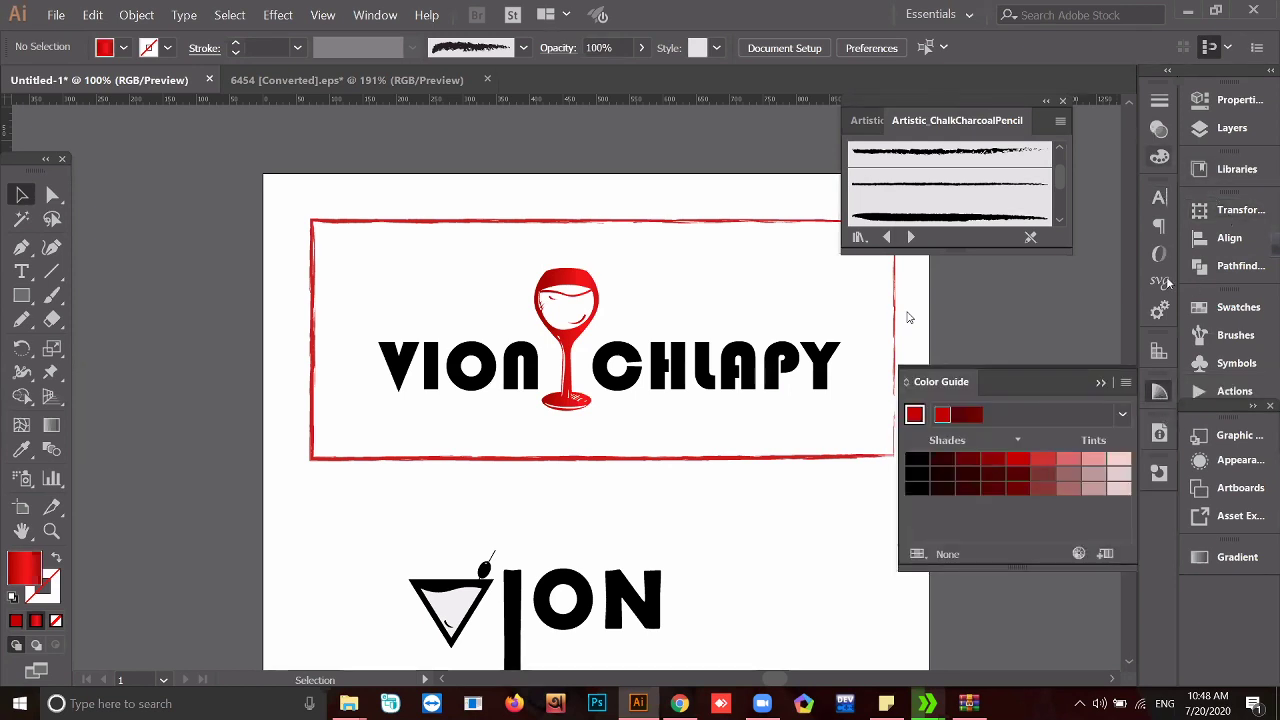
{"action": "left_click", "coordinate": [1097, 383]}
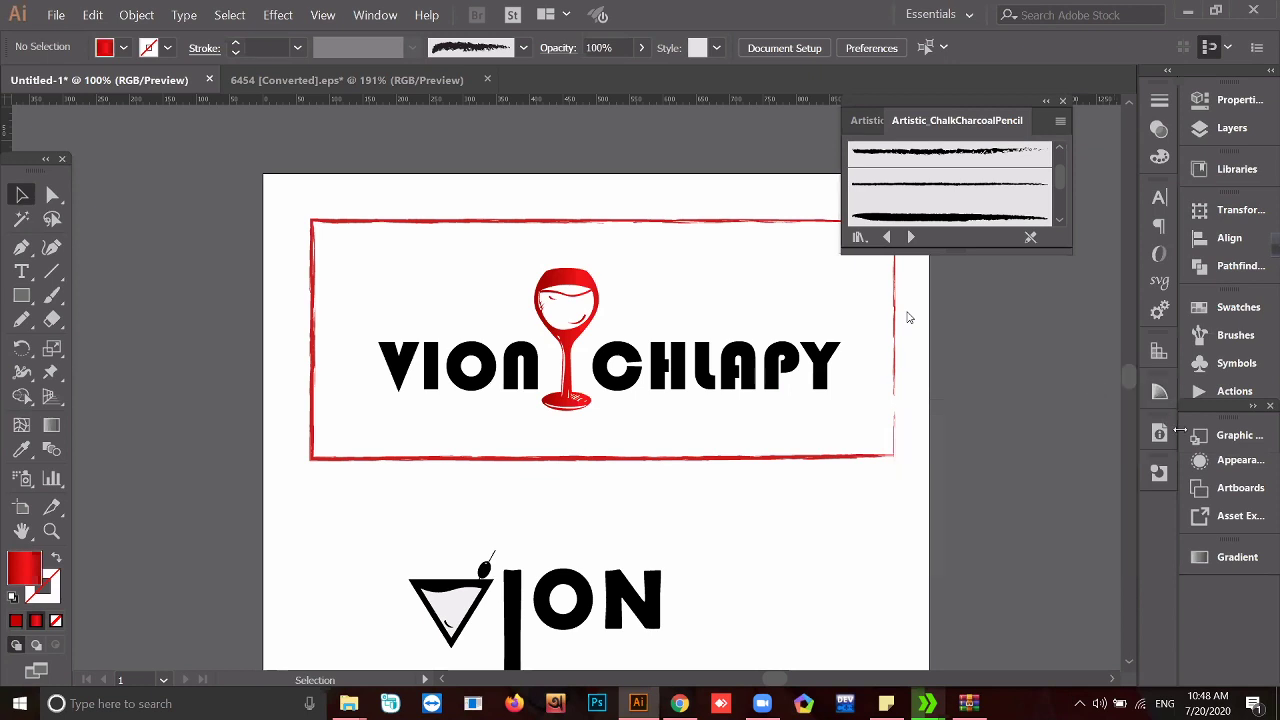
{"action": "left_click", "coordinate": [1228, 558]}
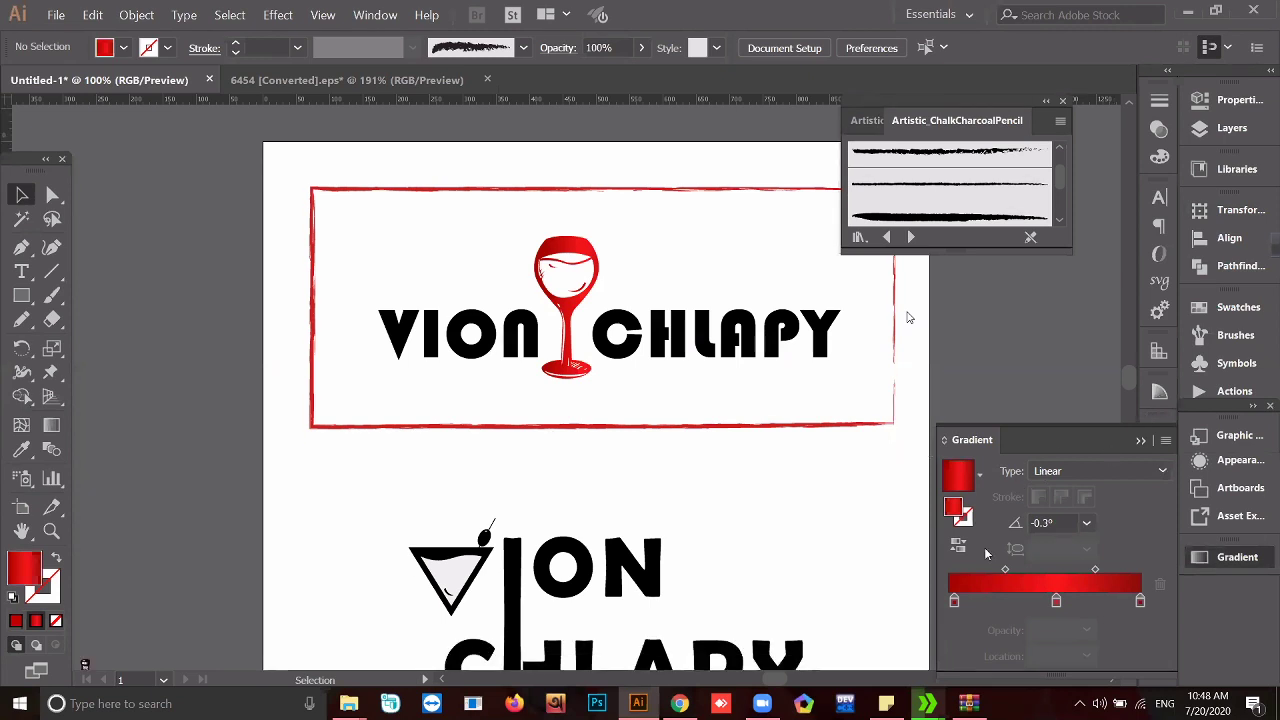
- Try to shift the gradient's middle stop to 68.72% and delete the extra stop at 76.15% with nothing selected
{"action": "left_click_drag", "start_coordinate": [1056, 604], "coordinate": [1085, 607]}
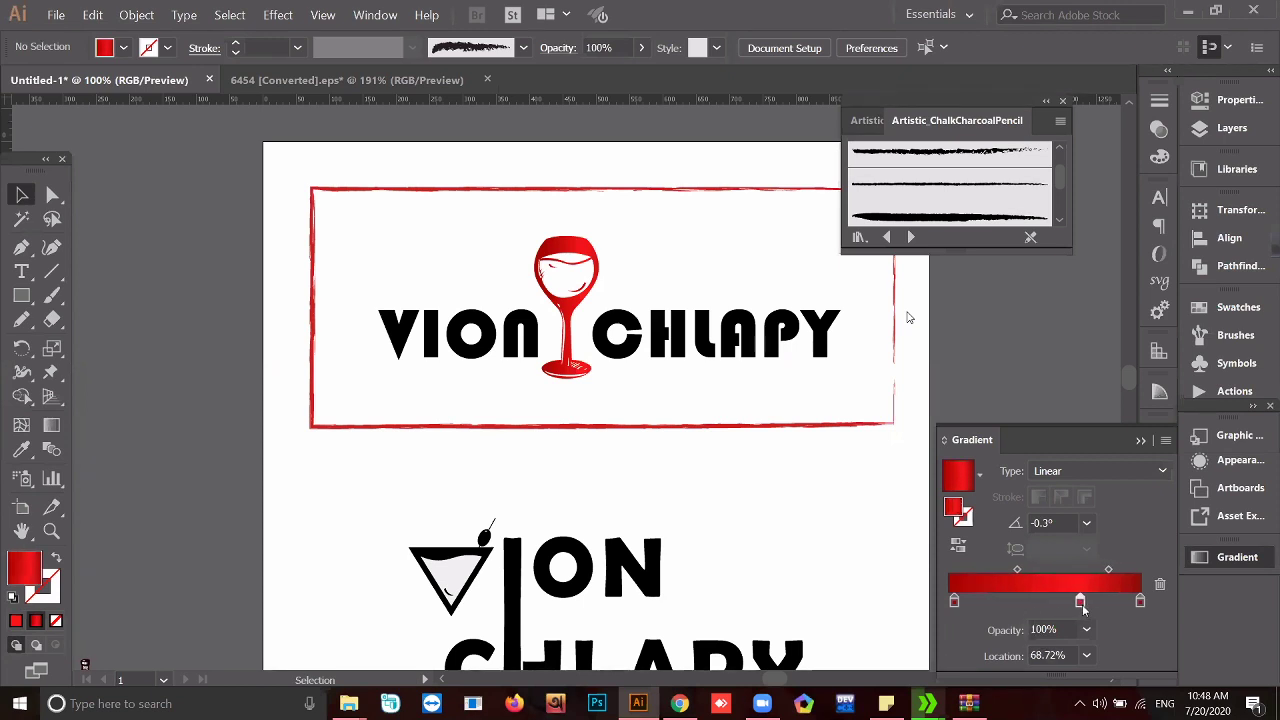
{"action": "left_click_drag", "start_coordinate": [1083, 606], "coordinate": [1094, 606]}
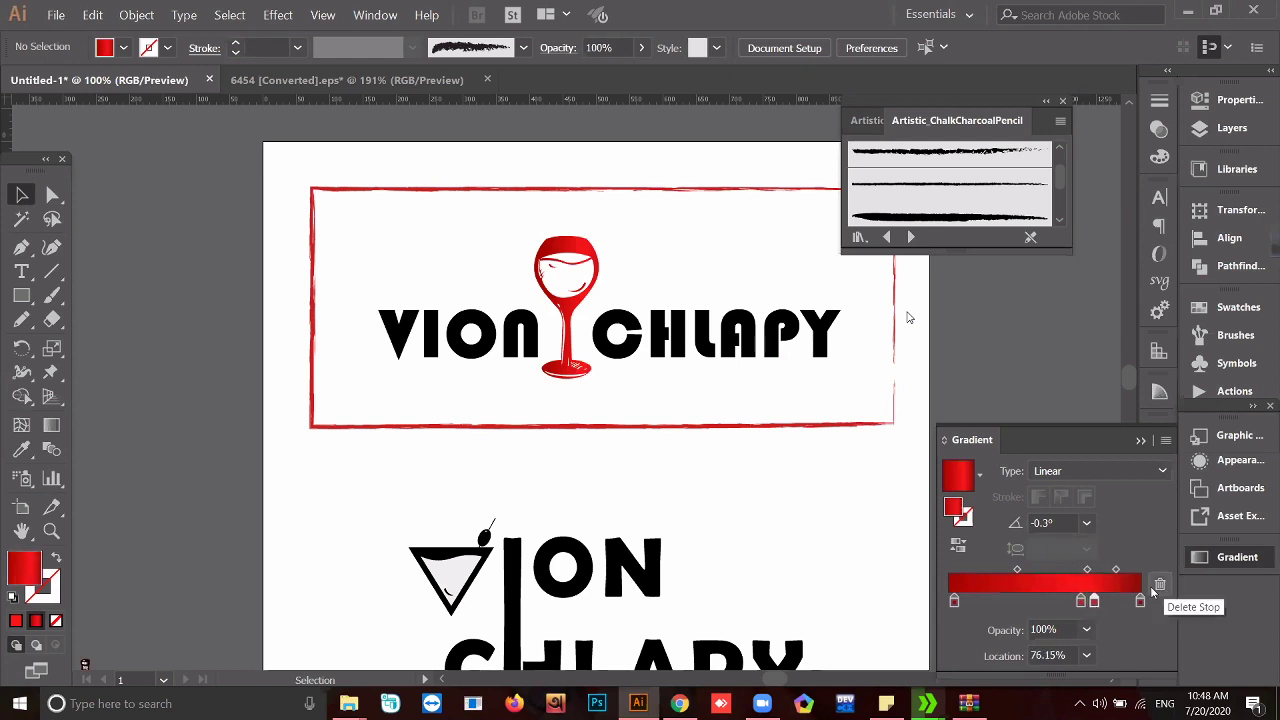
{"action": "left_click", "coordinate": [1161, 585]}
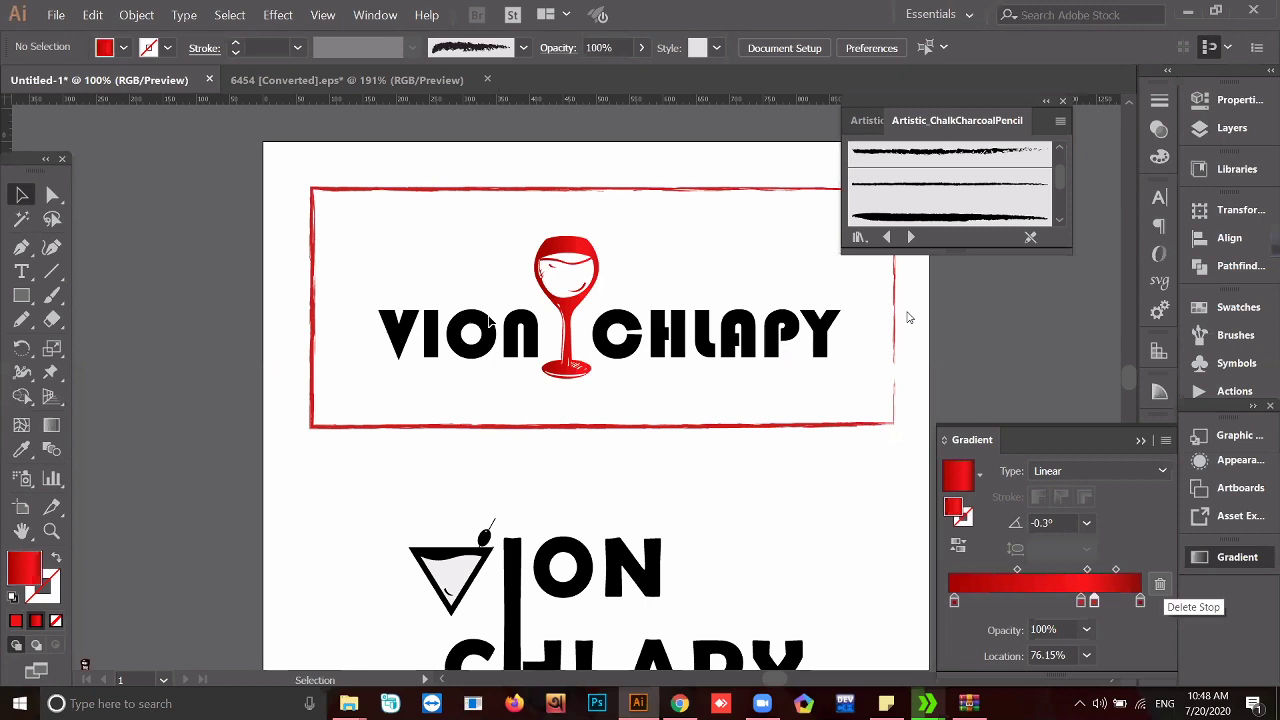
- Select the wine glass, set its gradient's first midpoint to 66.41% and move the middle colour stop to 60.17%
{"action": "left_click", "coordinate": [570, 315]}
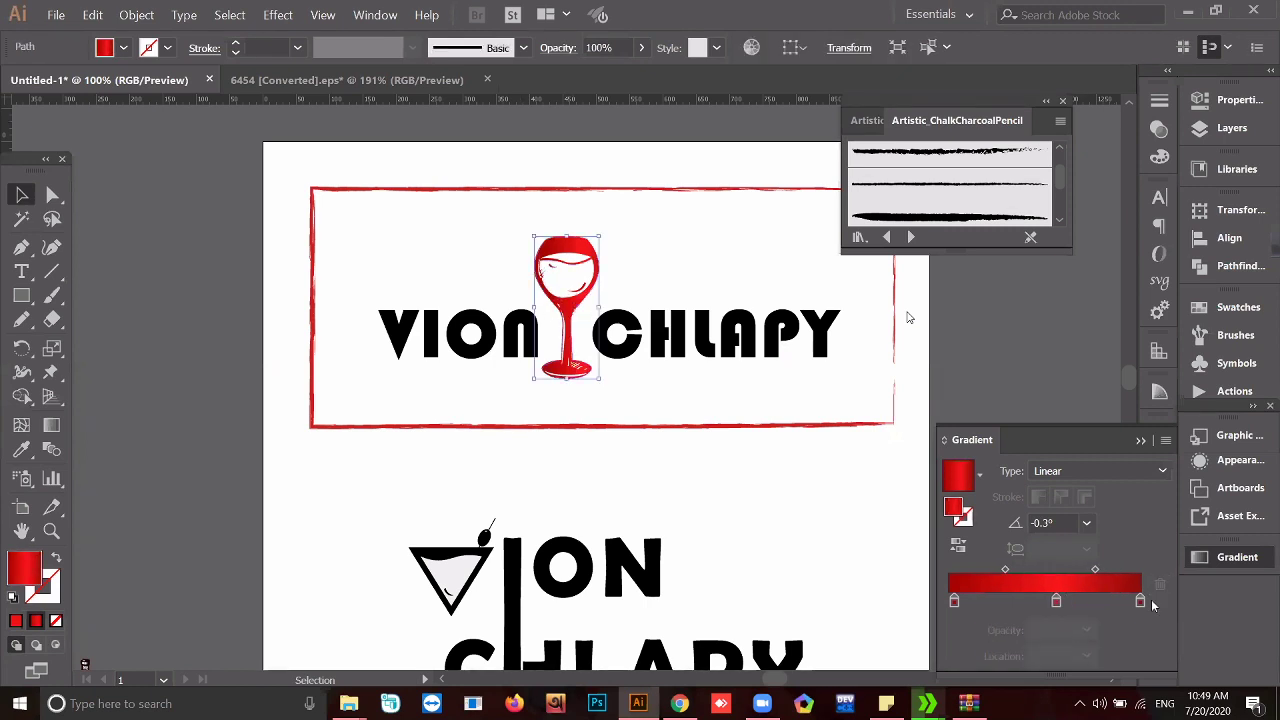
{"action": "left_click_drag", "start_coordinate": [1058, 604], "coordinate": [1084, 604]}
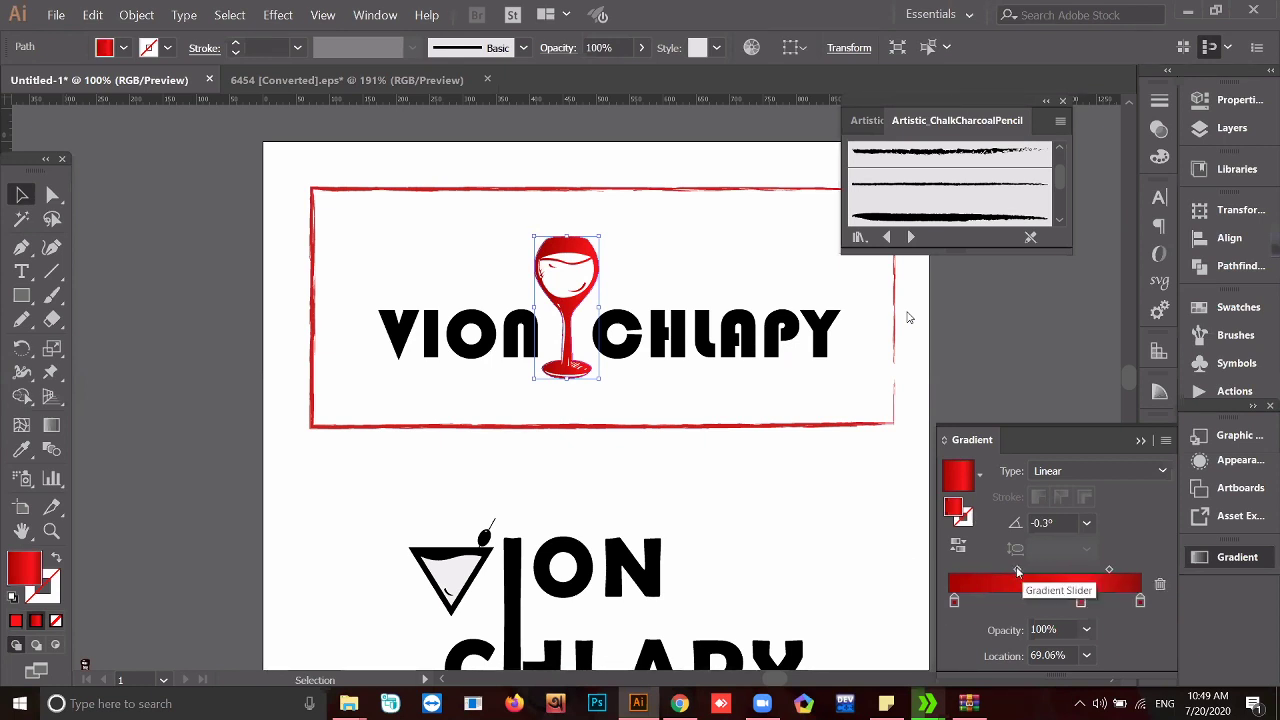
{"action": "left_click_drag", "start_coordinate": [1018, 570], "coordinate": [1038, 571]}
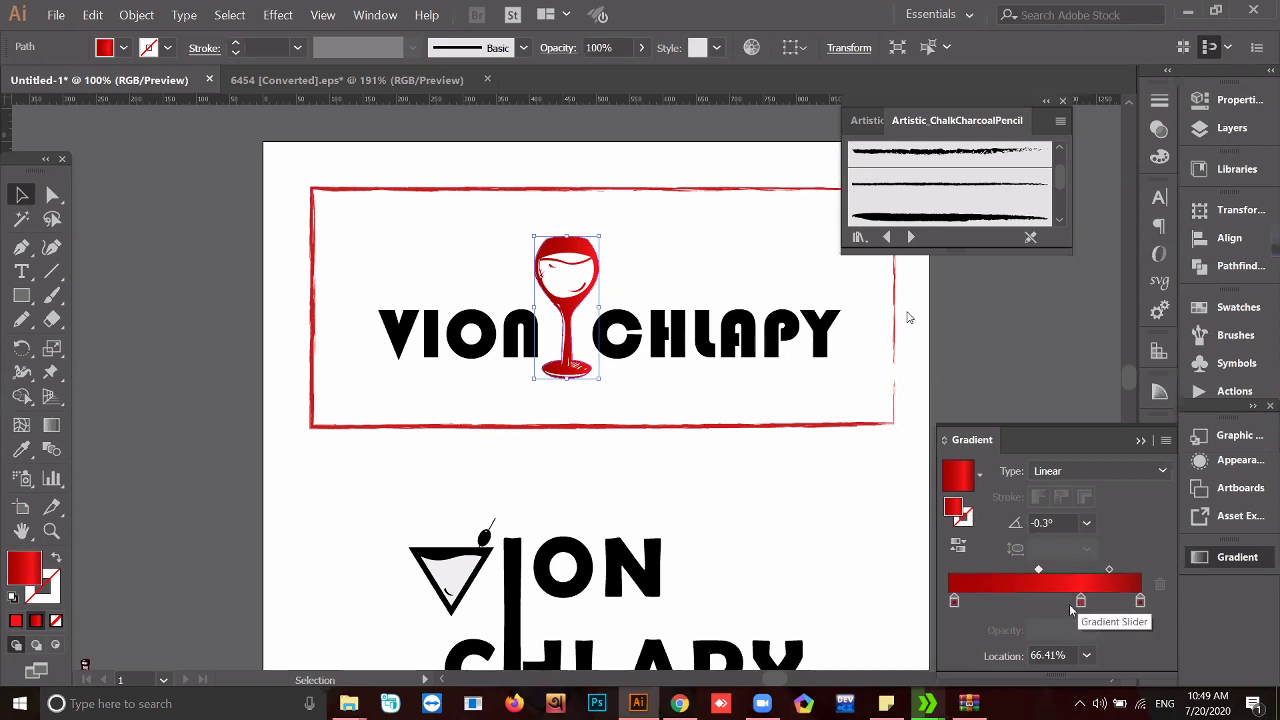
{"action": "left_click_drag", "start_coordinate": [1079, 605], "coordinate": [1064, 604]}
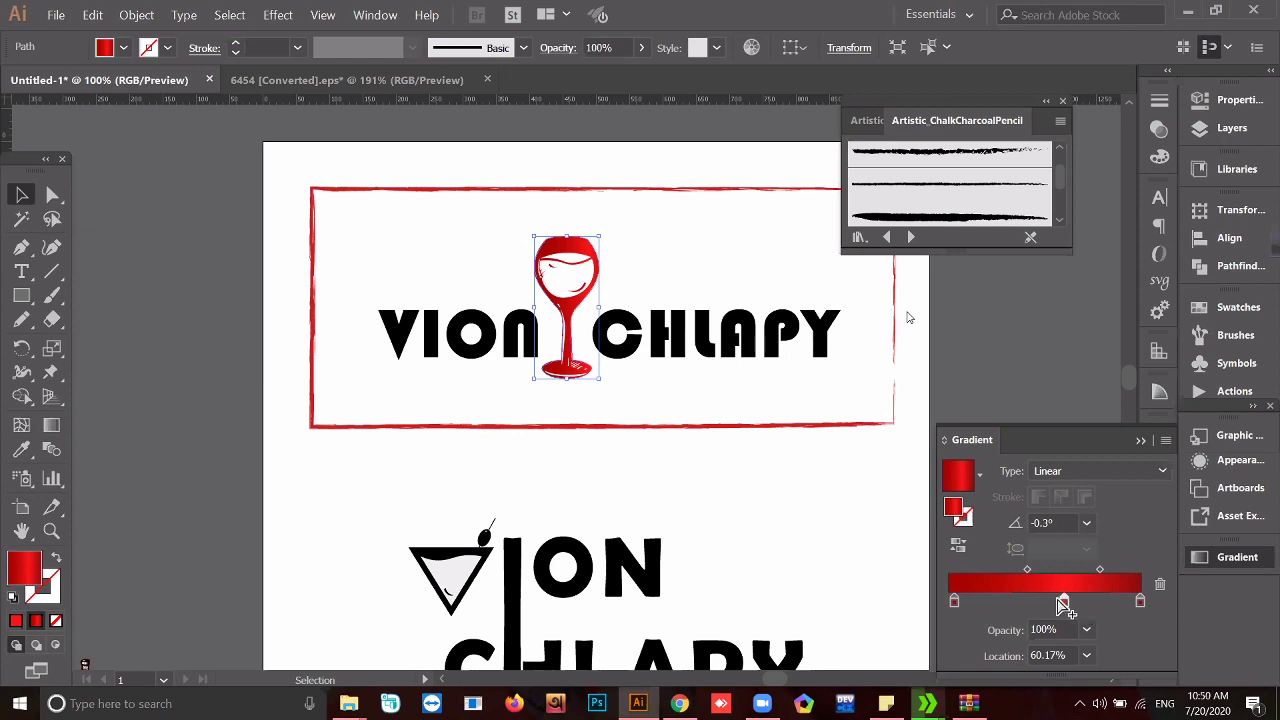
- Deselect the wine glass and set the gradient's second midpoint to 13% and its first midpoint to 70.57%
{"action": "left_click", "coordinate": [797, 447]}
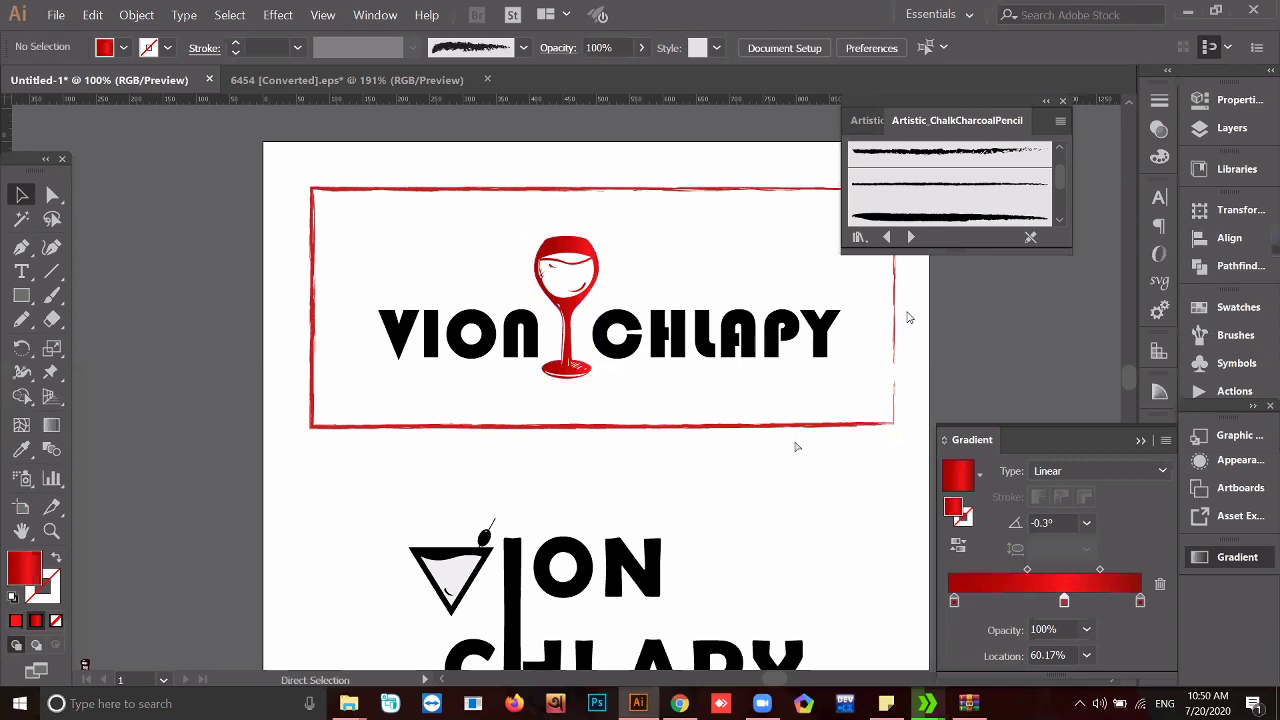
{"action": "key", "text": "ctrl+equal"}
{"action": "key", "text": "ctrl+equal"}
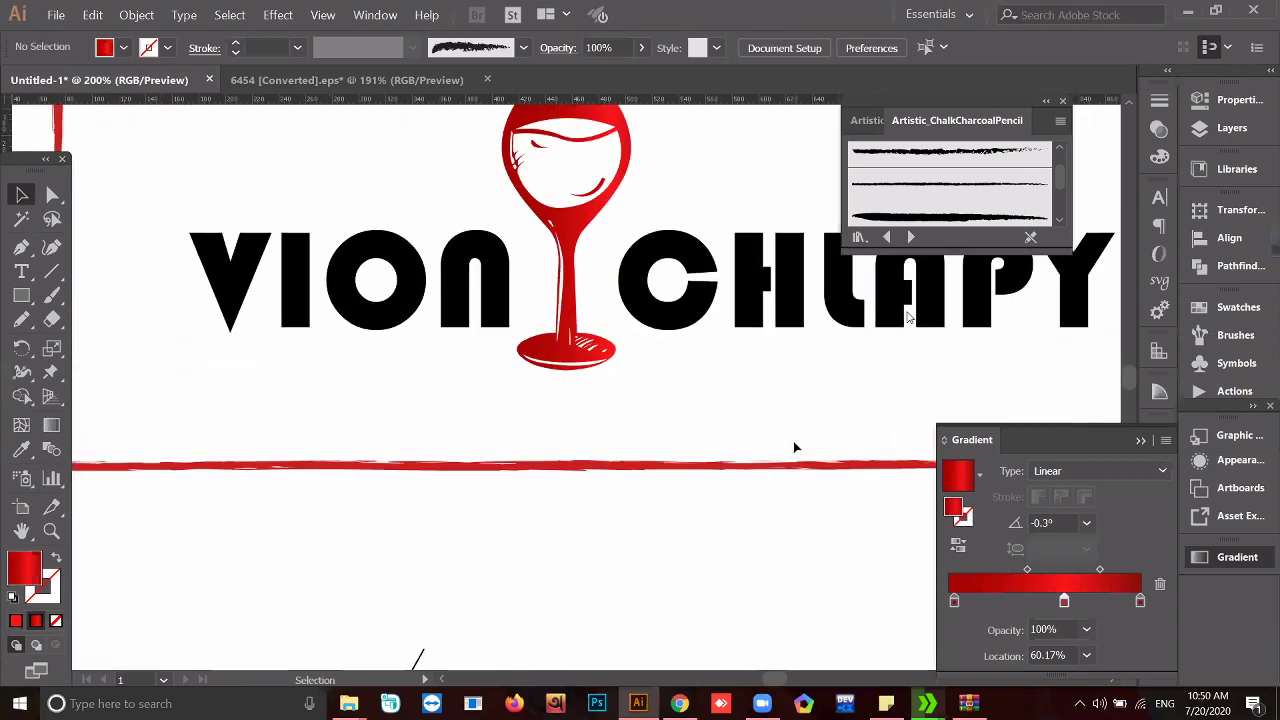
{"action": "scroll", "coordinate": [795, 447], "scroll_direction": "up", "scroll_amount": 3}
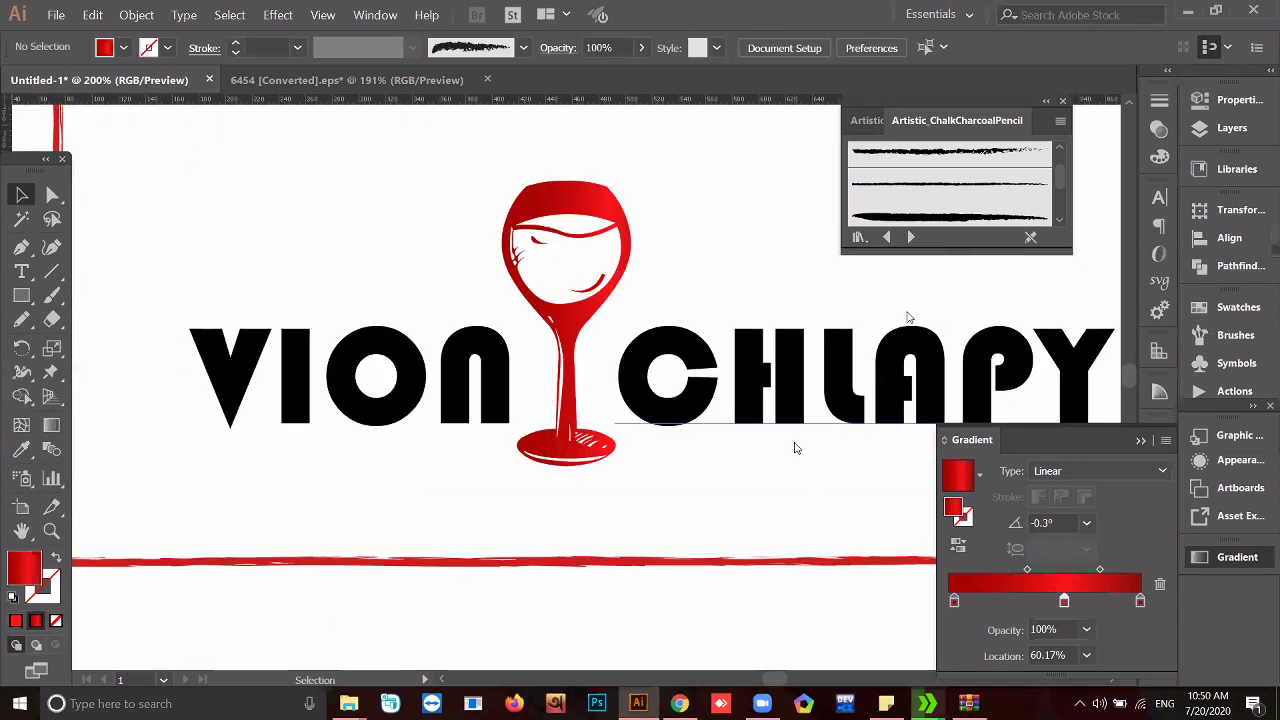
{"action": "left_click_drag", "start_coordinate": [1023, 570], "coordinate": [1013, 570]}
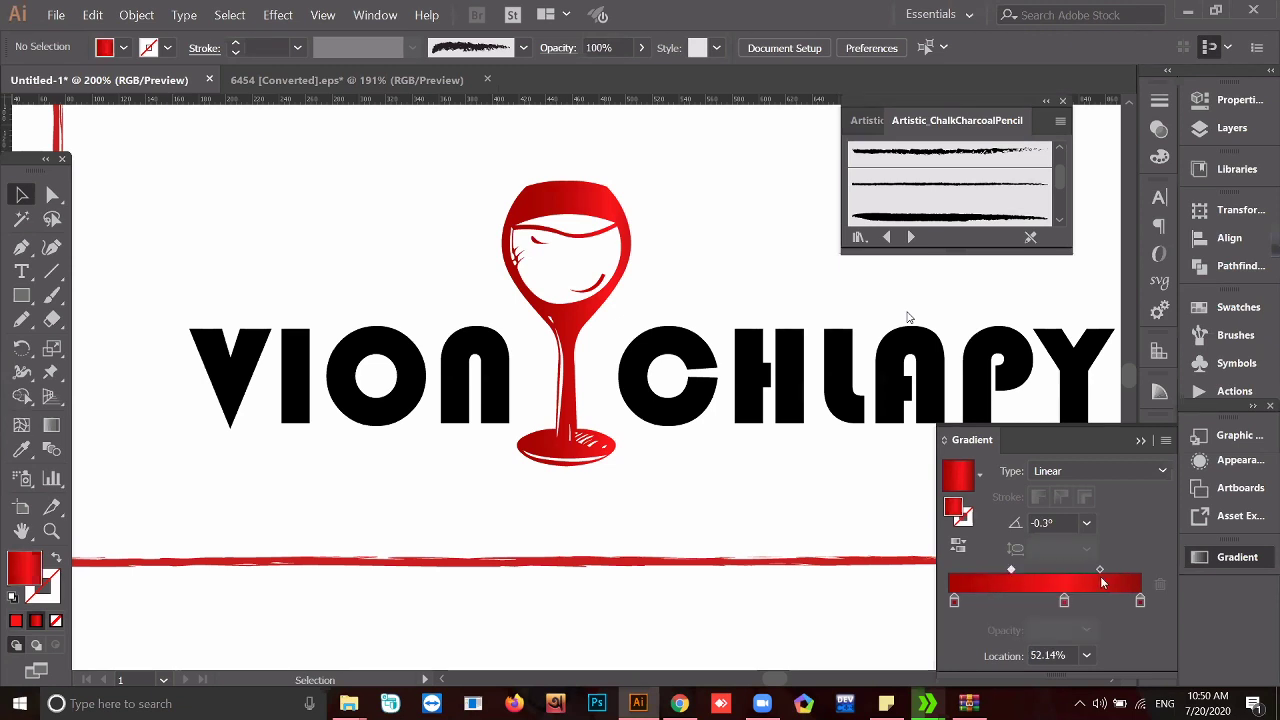
{"action": "left_click", "coordinate": [1100, 571]}
{"action": "left_click_drag", "start_coordinate": [1100, 569], "coordinate": [1084, 570]}
{"action": "left_click_drag", "start_coordinate": [1084, 570], "coordinate": [1074, 572]}
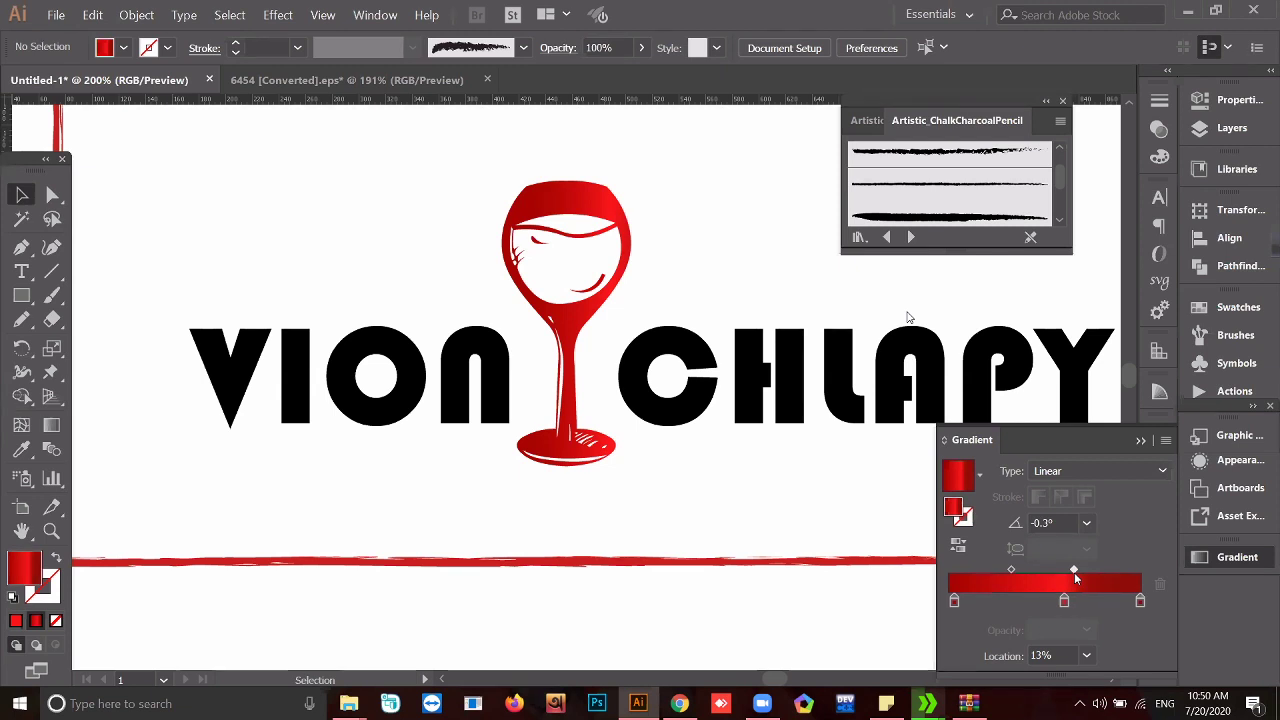
{"action": "left_click", "coordinate": [1010, 570]}
{"action": "left_click_drag", "start_coordinate": [1010, 570], "coordinate": [1031, 572]}
- Narrow the red brush frame around the VION CHLAPY logo by moving both its vertical sides slightly inward, and deselect it
{"action": "key", "text": "ctrl+minus"}
{"action": "key", "text": "ctrl+minus"}
{"action": "key", "text": "ctrl+minus"}
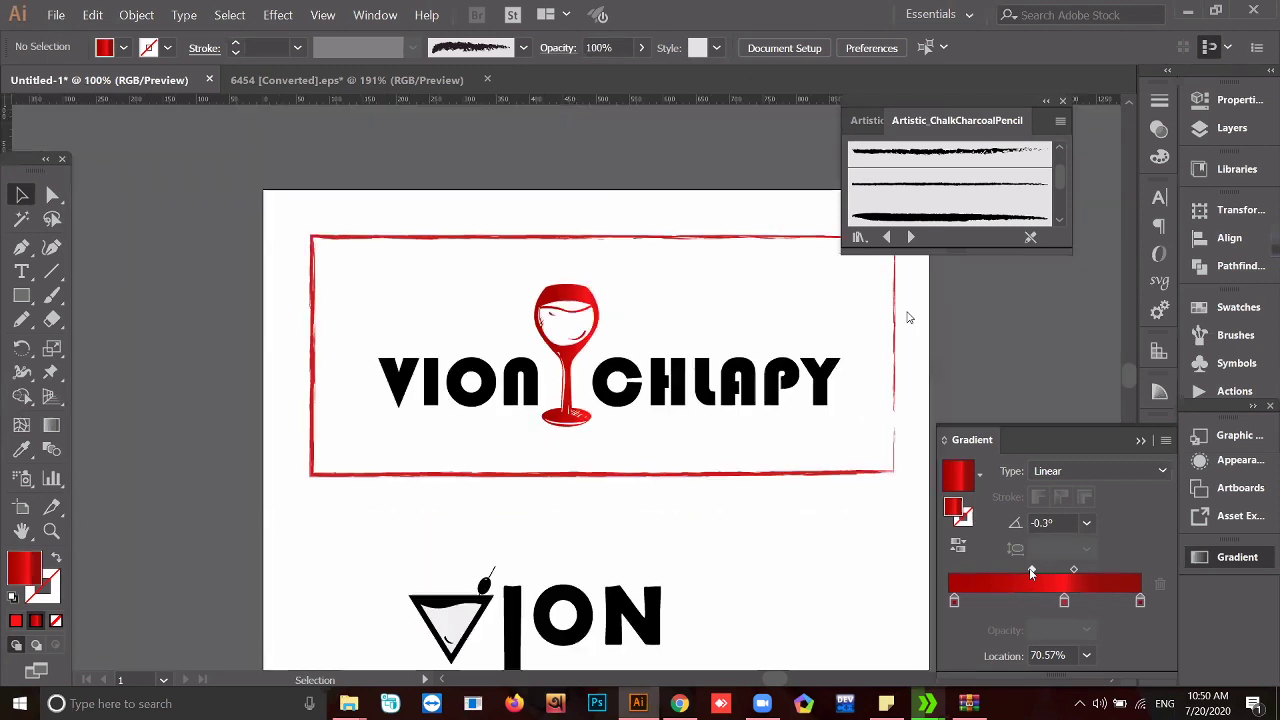
{"action": "scroll", "coordinate": [857, 517], "scroll_direction": "down", "scroll_amount": 4}
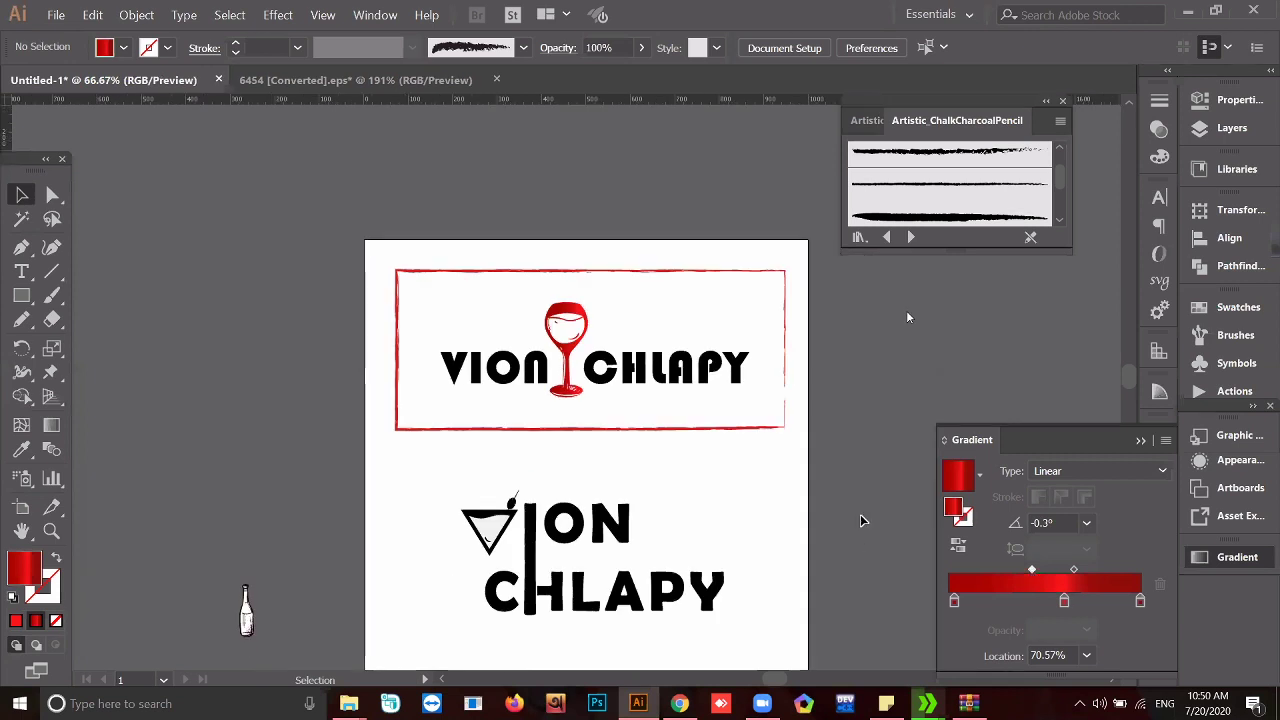
{"action": "scroll", "coordinate": [869, 494], "scroll_direction": "up", "scroll_amount": 1}
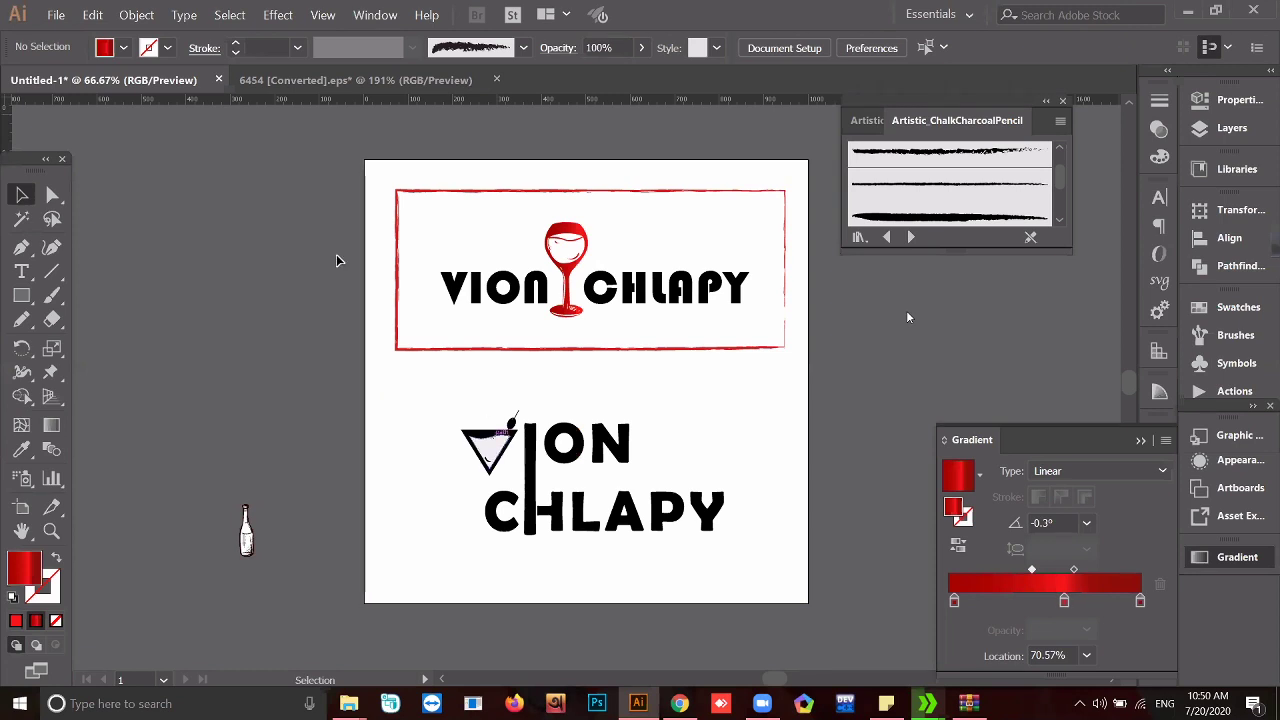
{"action": "left_click", "coordinate": [400, 281]}
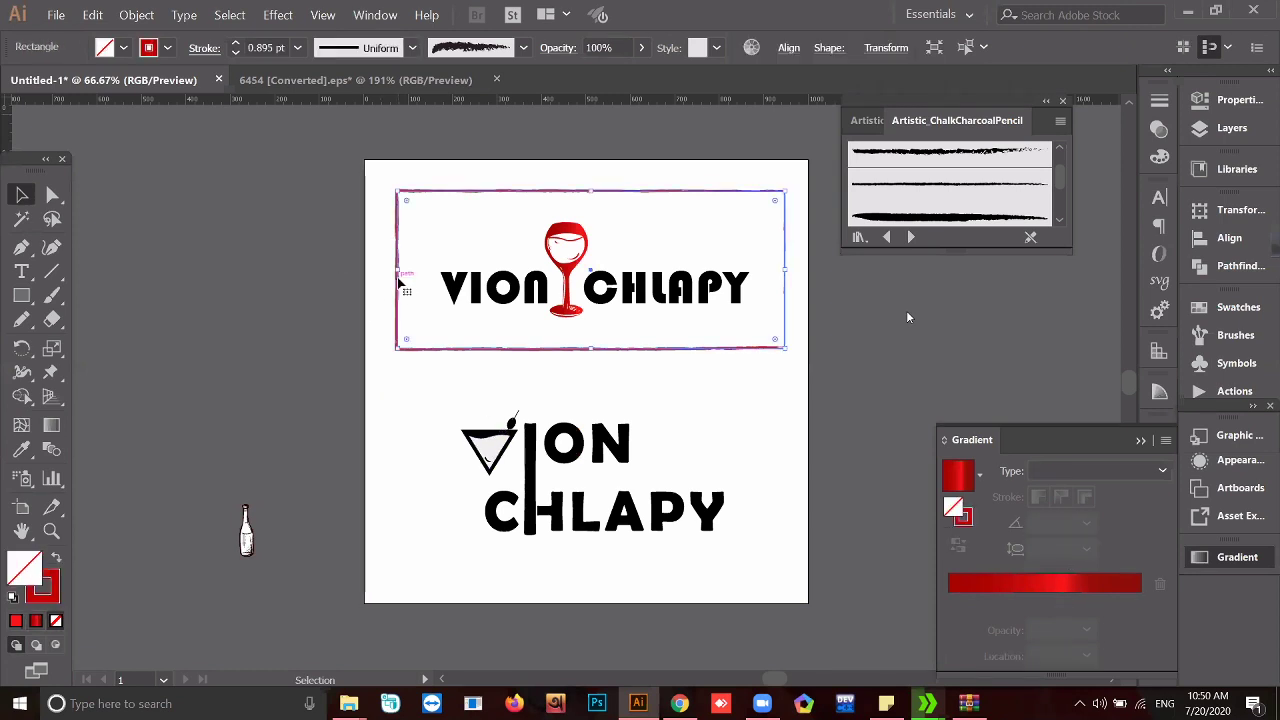
{"action": "left_click", "coordinate": [364, 281]}
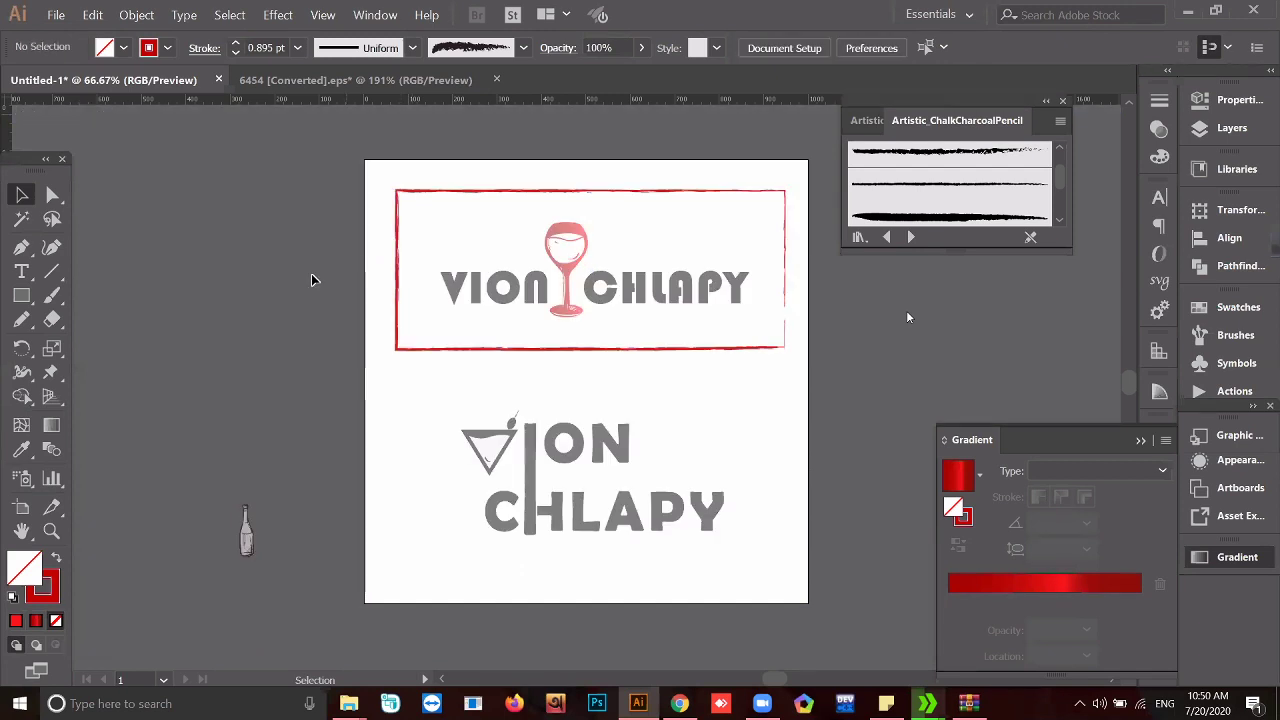
{"action": "left_click", "coordinate": [402, 278]}
{"action": "left_click_drag", "start_coordinate": [397, 269], "coordinate": [419, 268]}
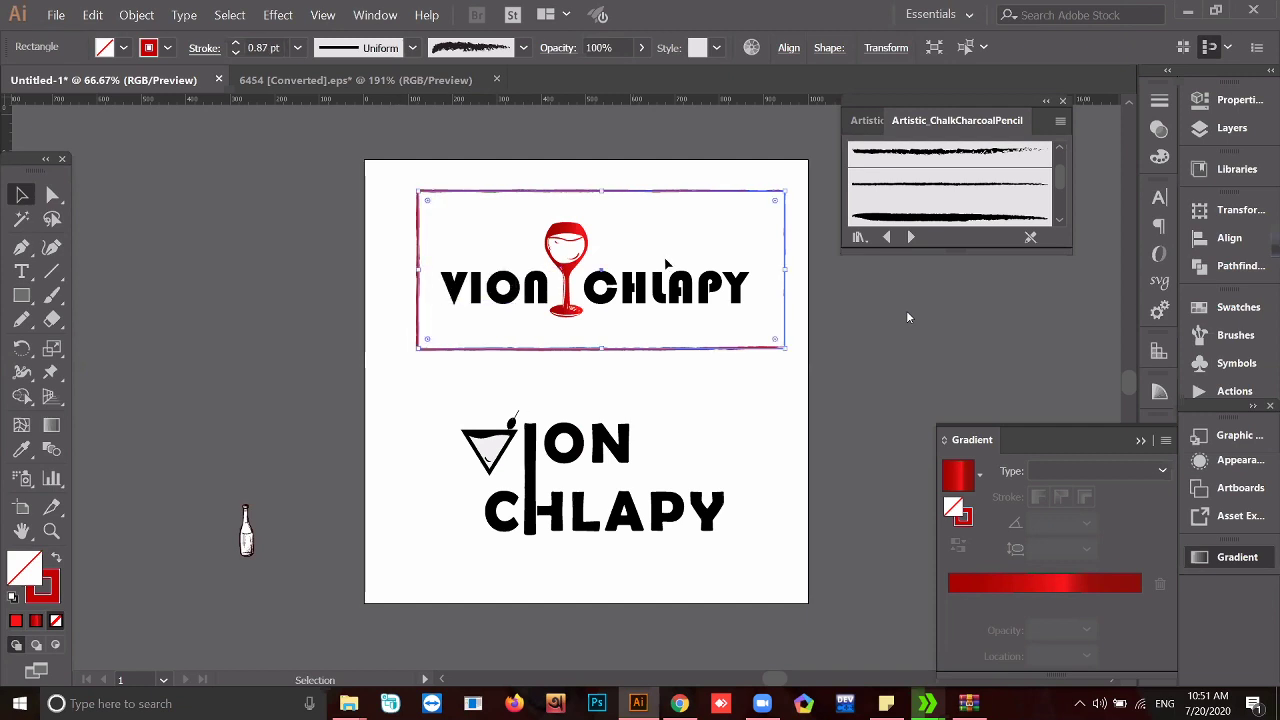
{"action": "double_click", "coordinate": [783, 278]}
{"action": "mouse_move", "coordinate": [783, 278]}
{"action": "left_mouse_down"}
{"action": "mouse_move", "coordinate": [771, 275]}
{"action": "mouse_move", "coordinate": [770, 300]}
{"action": "left_mouse_up"}
{"action": "double_click", "coordinate": [702, 414]}
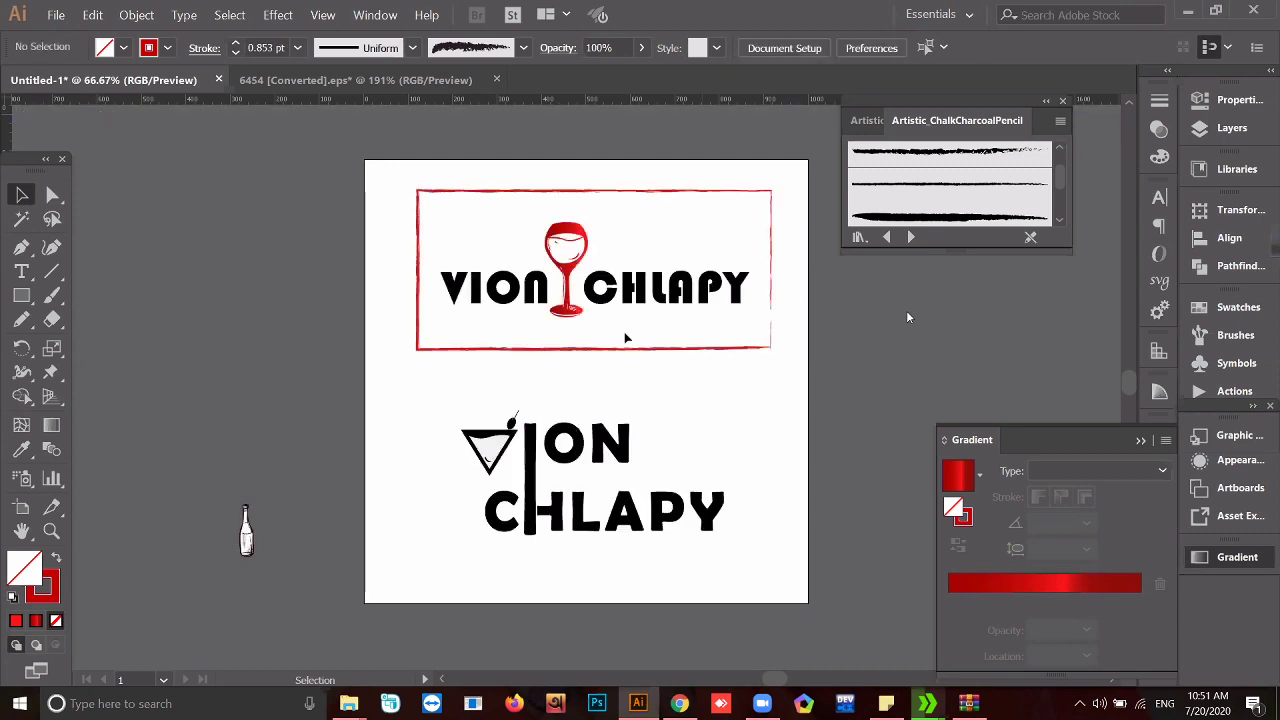
- Reduce the red frame's height by moving its upper and lower edges slightly inward, and leave isolation mode
{"action": "double_click", "coordinate": [632, 200]}
{"action": "left_click_drag", "start_coordinate": [596, 190], "coordinate": [596, 200]}
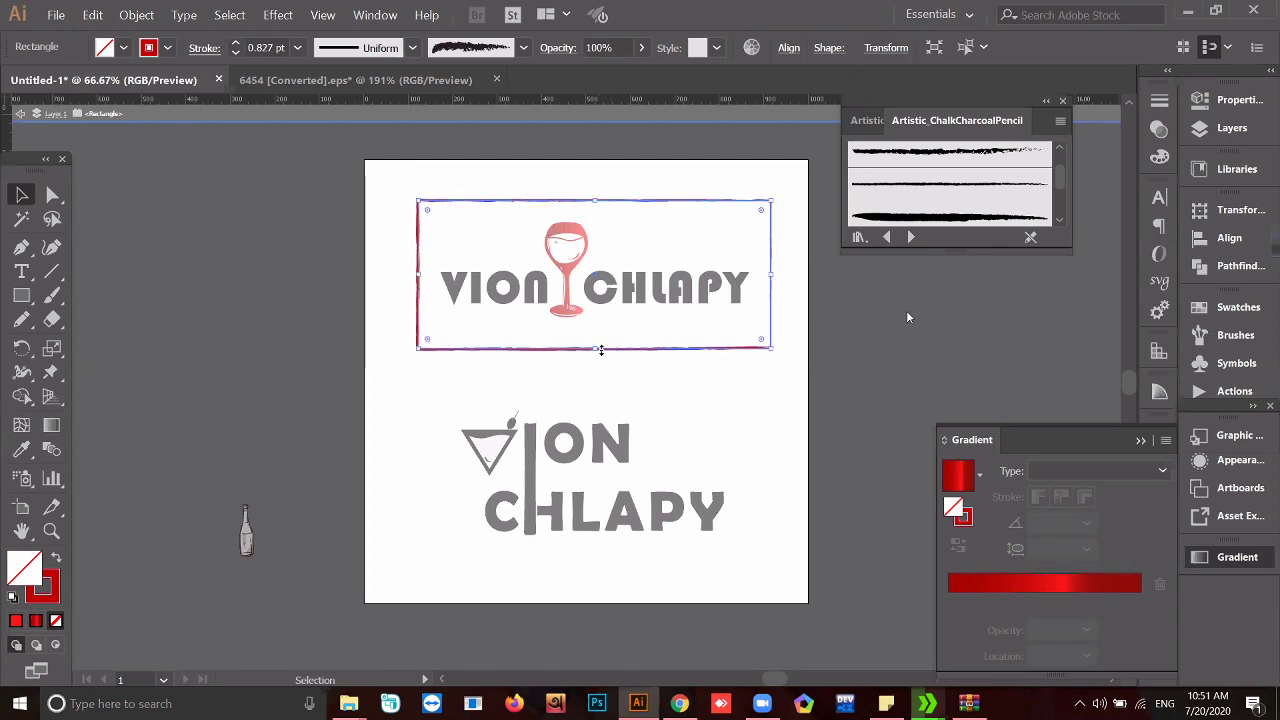
{"action": "mouse_move", "coordinate": [599, 348]}
{"action": "left_mouse_down"}
{"action": "mouse_move", "coordinate": [599, 424]}
{"action": "mouse_move", "coordinate": [599, 338]}
{"action": "left_mouse_up"}
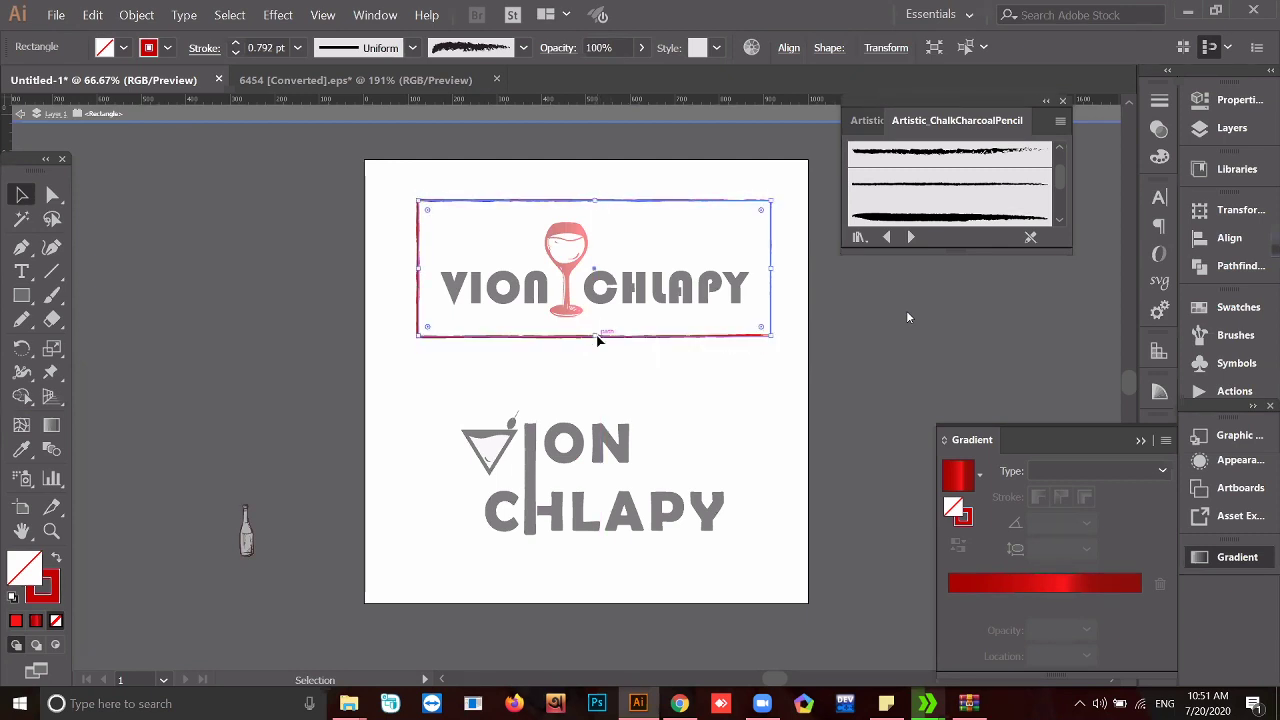
{"action": "left_click", "coordinate": [650, 401]}
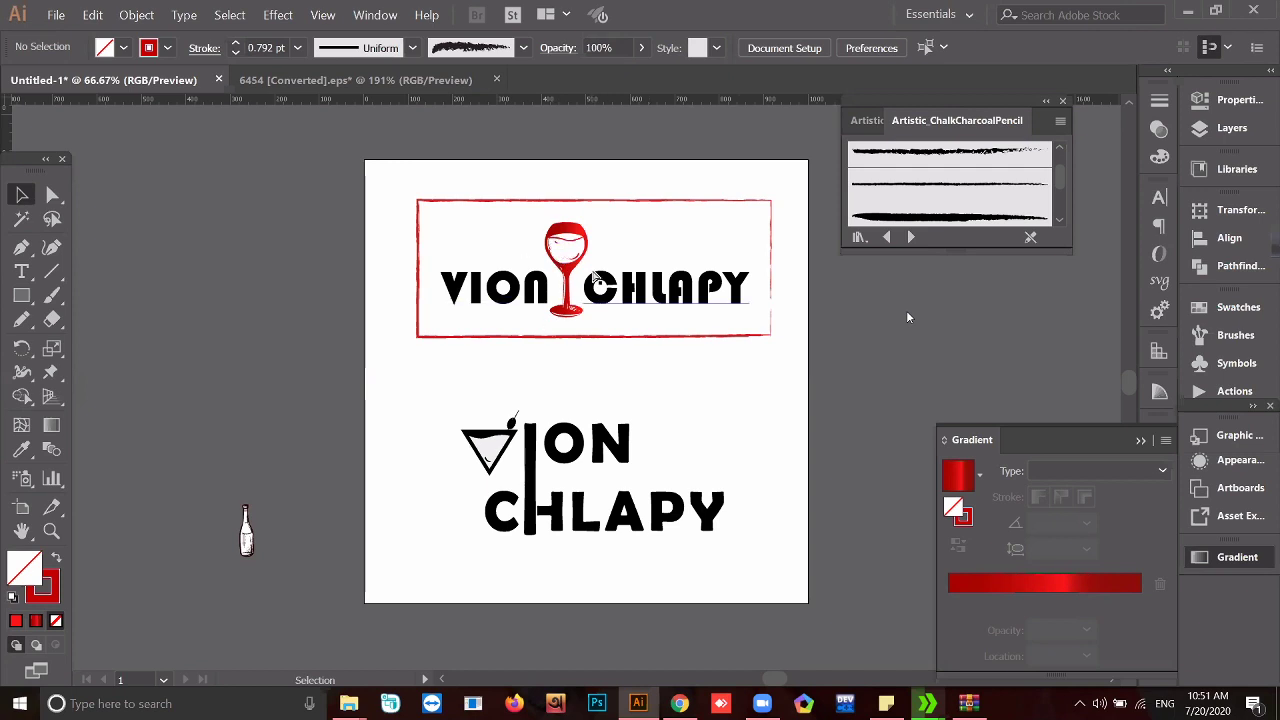
- Draw a shallow downward-bowed curve across the wine glass's rim with the Pen tool, extending slightly past both sides
{"action": "key", "text": "ctrl+="}
{"action": "key", "text": "ctrl+="}
{"action": "key", "text": "ctrl+="}
{"action": "scroll", "coordinate": [603, 351], "scroll_direction": "up", "scroll_amount": 5}
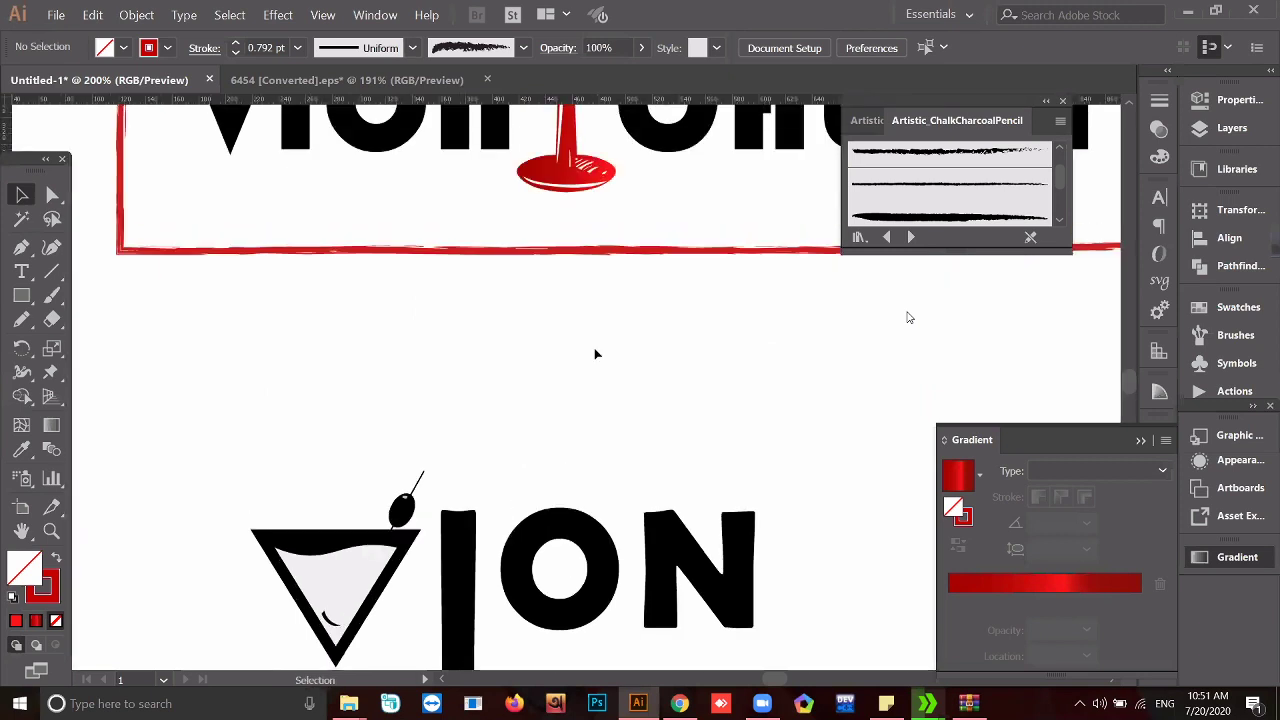
{"action": "left_click", "coordinate": [22, 247]}
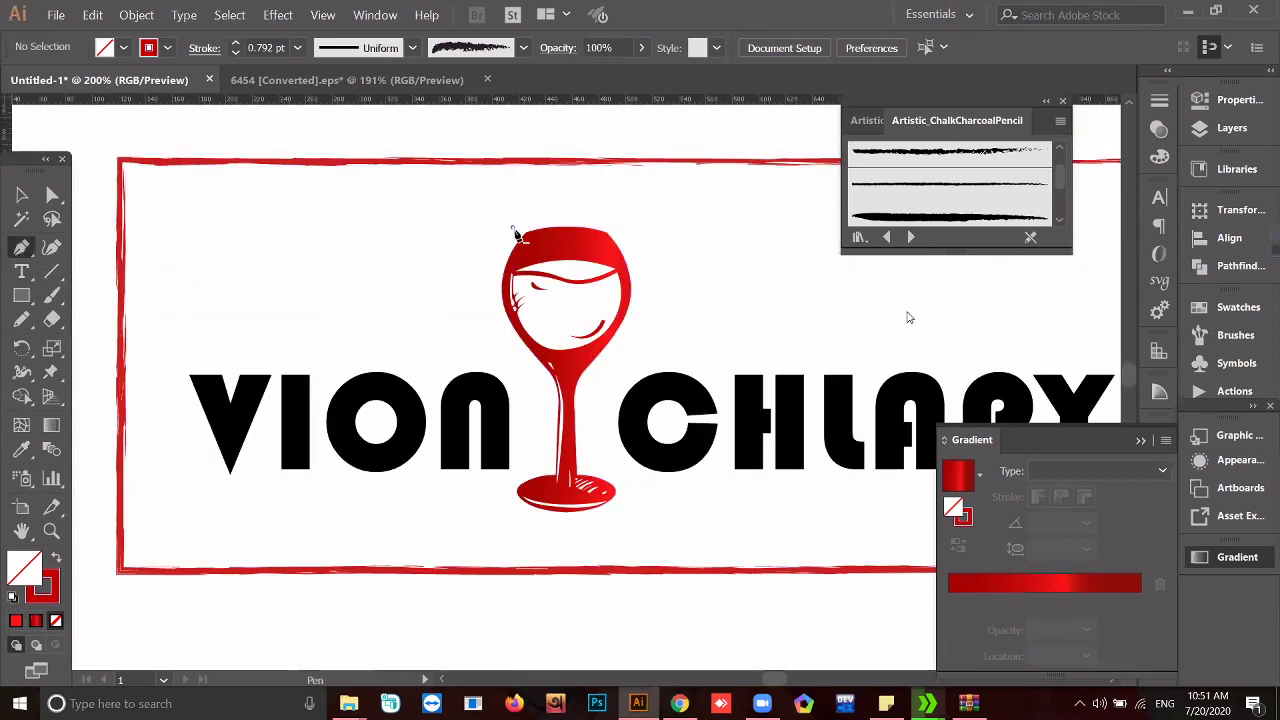
{"action": "left_click", "coordinate": [512, 228]}
{"action": "left_click_drag", "start_coordinate": [643, 230], "coordinate": [723, 204]}
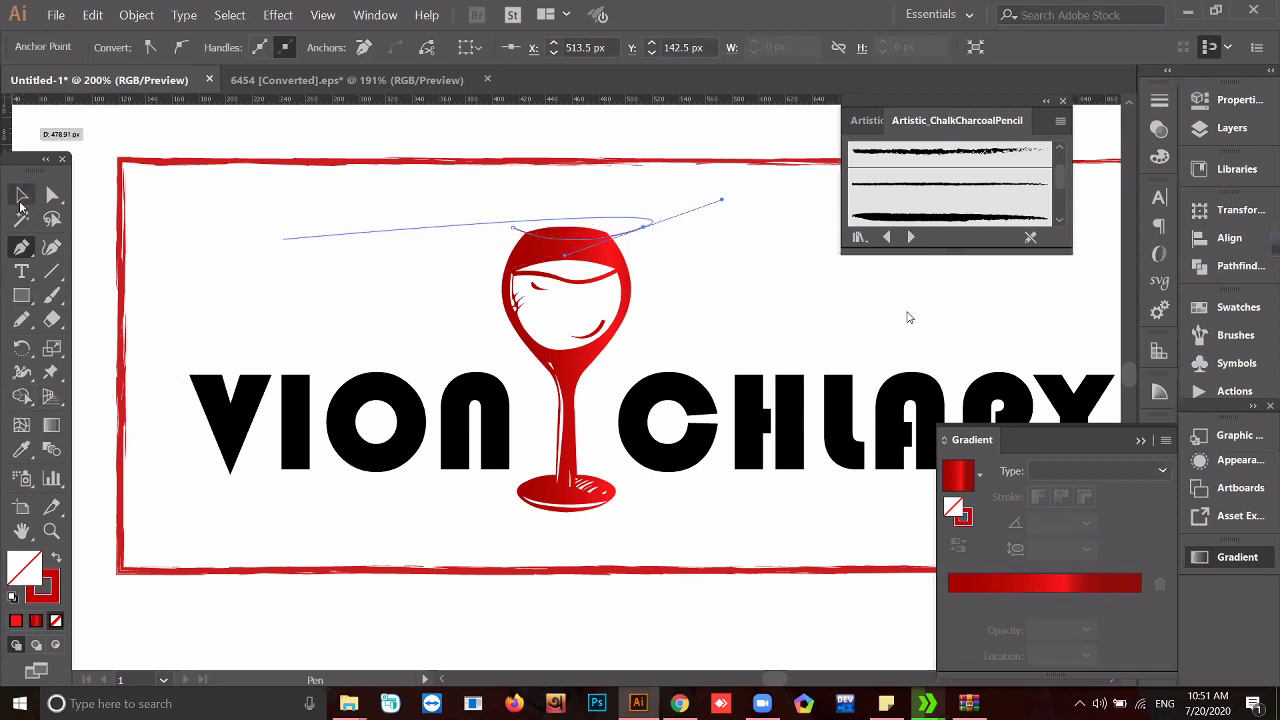
{"action": "left_click", "coordinate": [22, 195]}
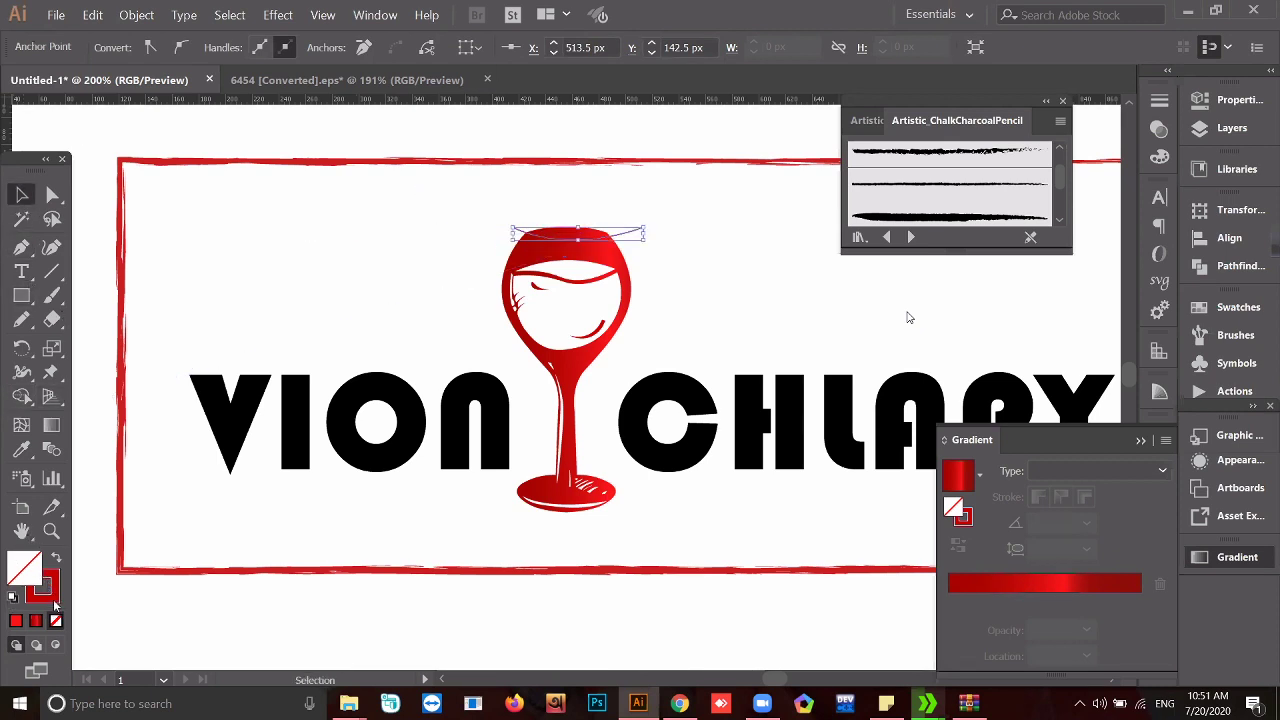
- Set the rim curve's stroke colour to white (FFFFFF) and deselect it
{"action": "key", "text": "F6"}
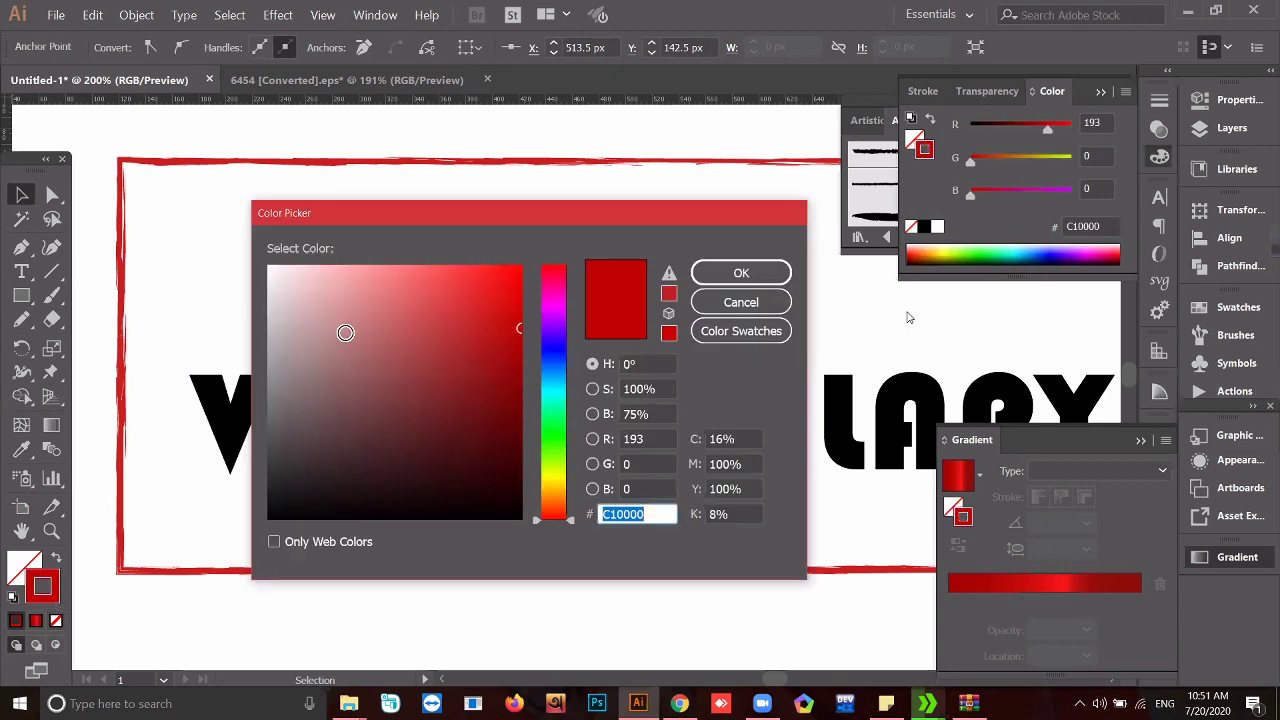
{"action": "left_click_drag", "start_coordinate": [343, 329], "coordinate": [240, 235]}
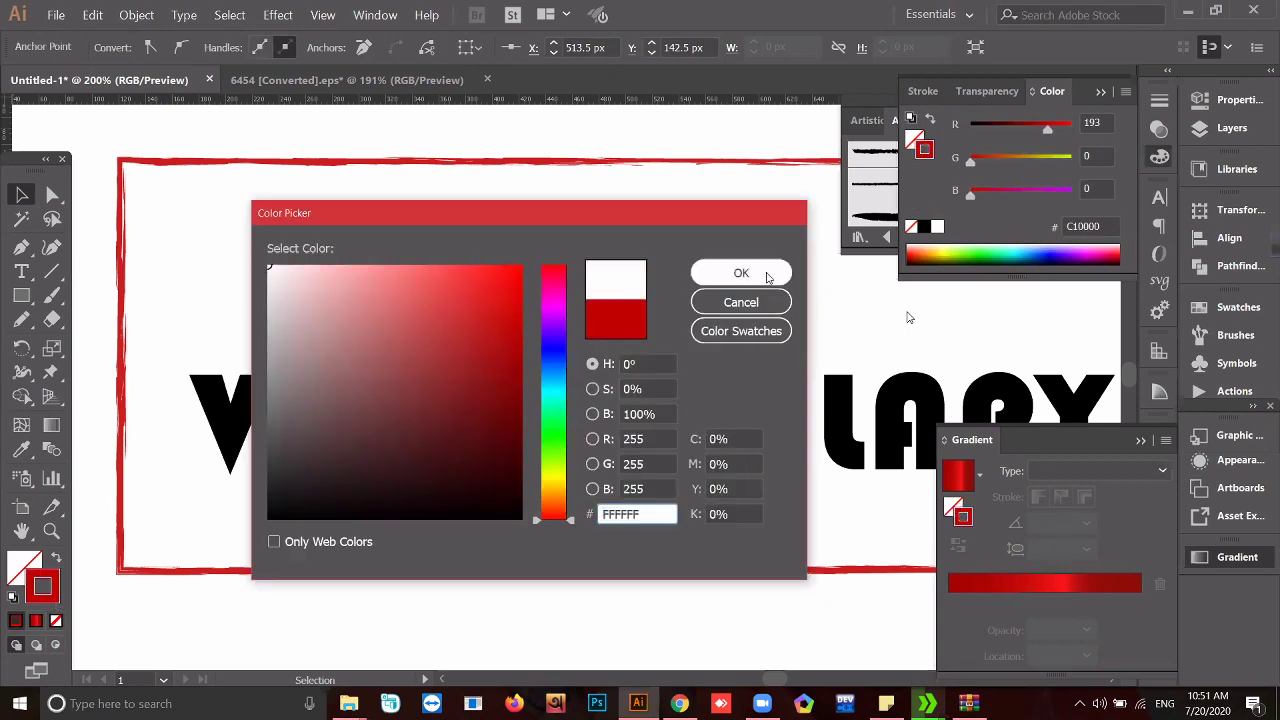
{"action": "left_click", "coordinate": [760, 275]}
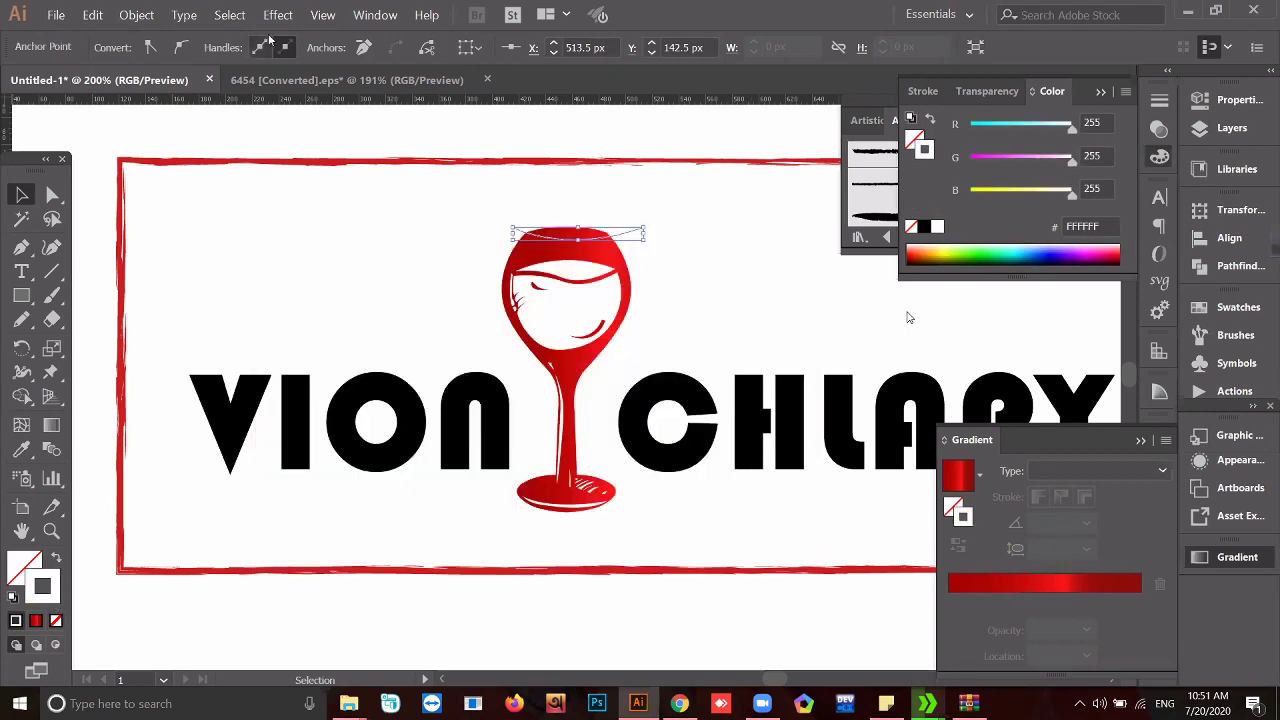
{"action": "left_click", "coordinate": [378, 234]}
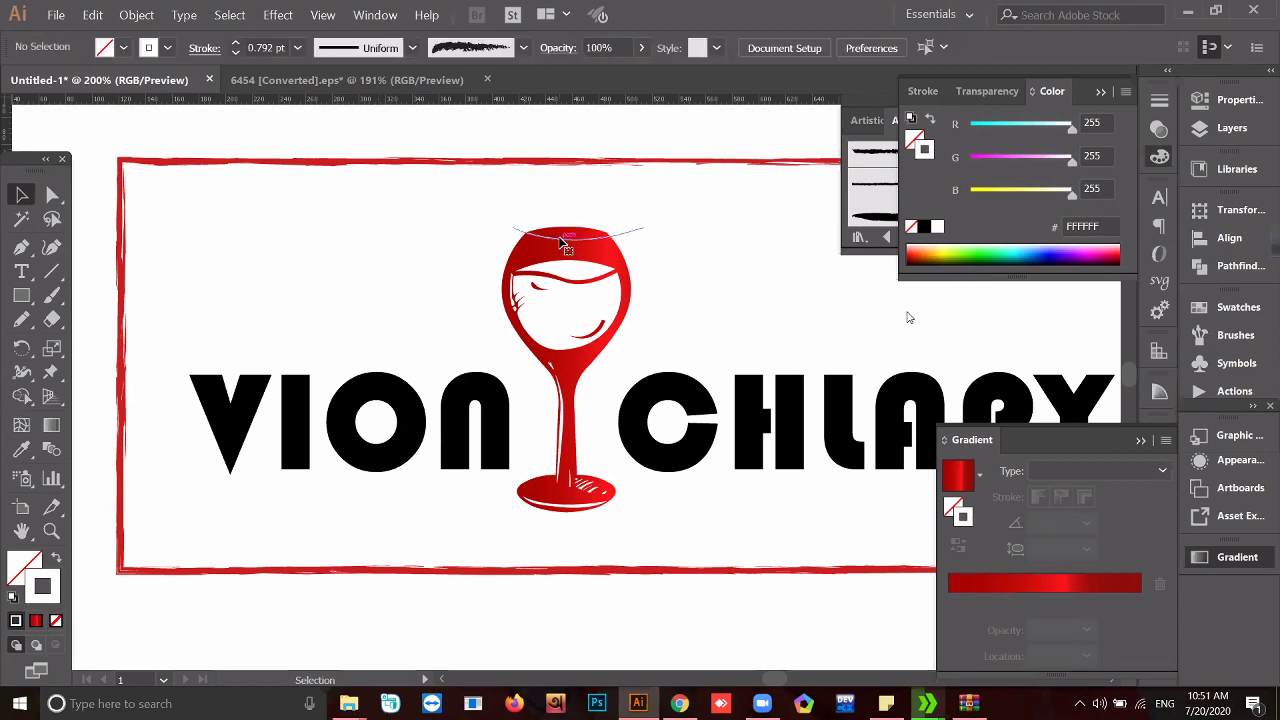
- Examine the white rim curve on the wine glass, selected and deselected, both up close and within the whole logo
{"action": "left_click", "coordinate": [562, 242]}
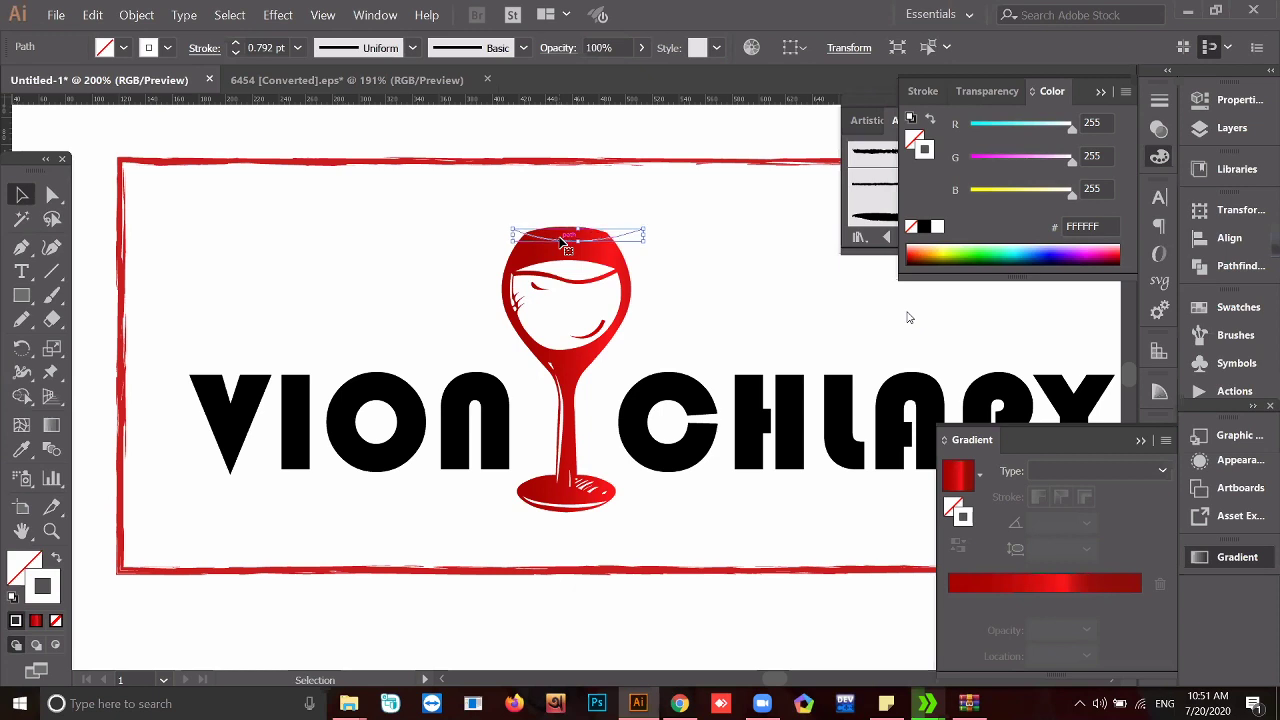
{"action": "left_click", "coordinate": [704, 282]}
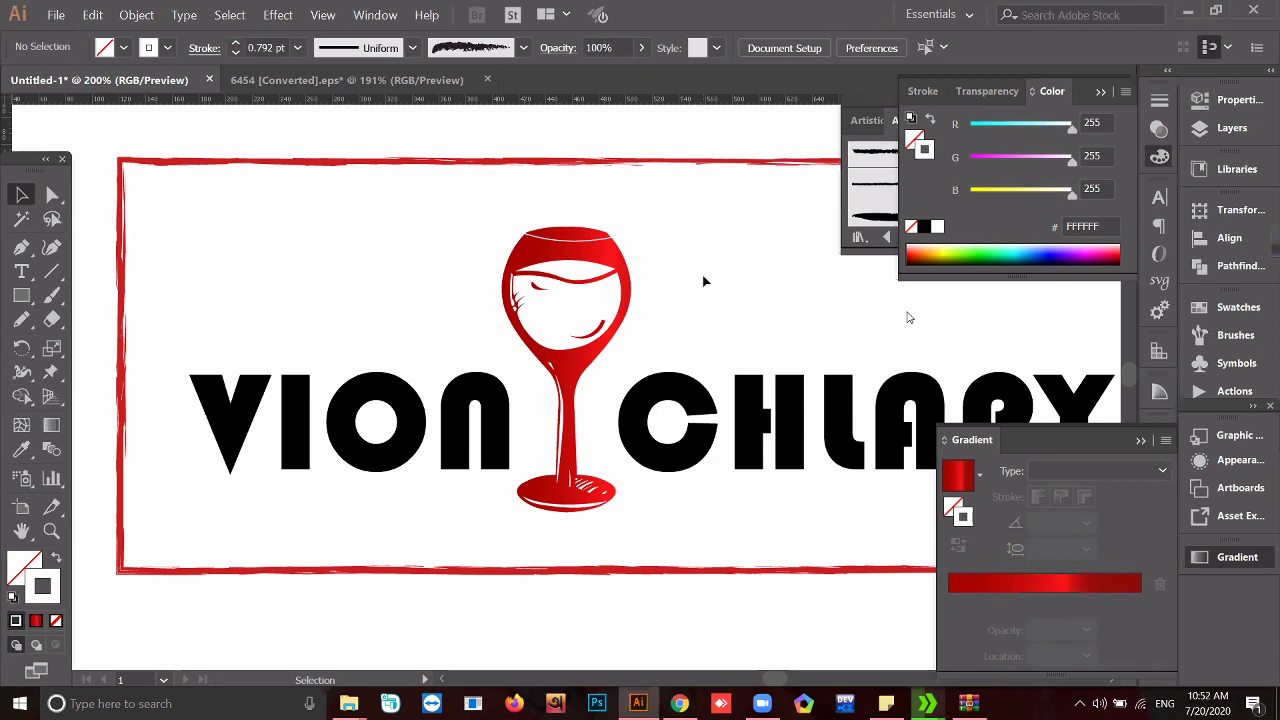
{"action": "left_click", "coordinate": [558, 240]}
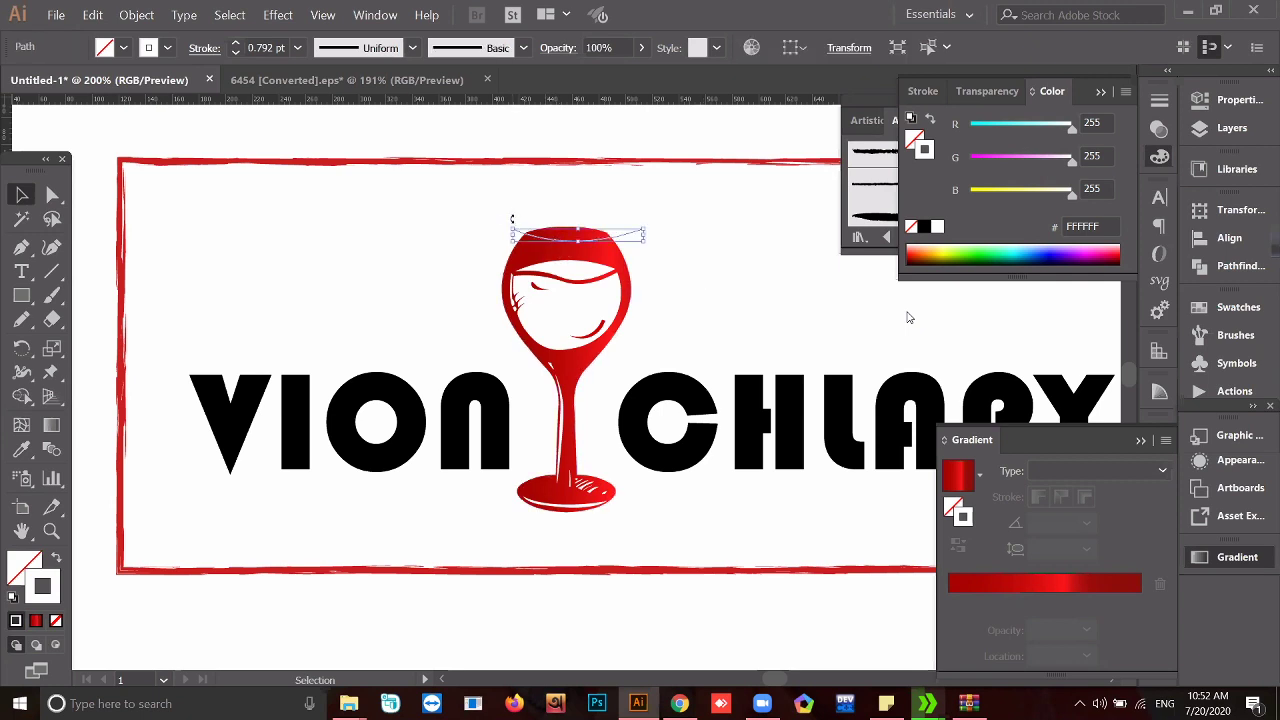
{"action": "left_click", "coordinate": [738, 295]}
{"action": "scroll", "coordinate": [738, 295], "scroll_direction": "down", "scroll_amount": 1}
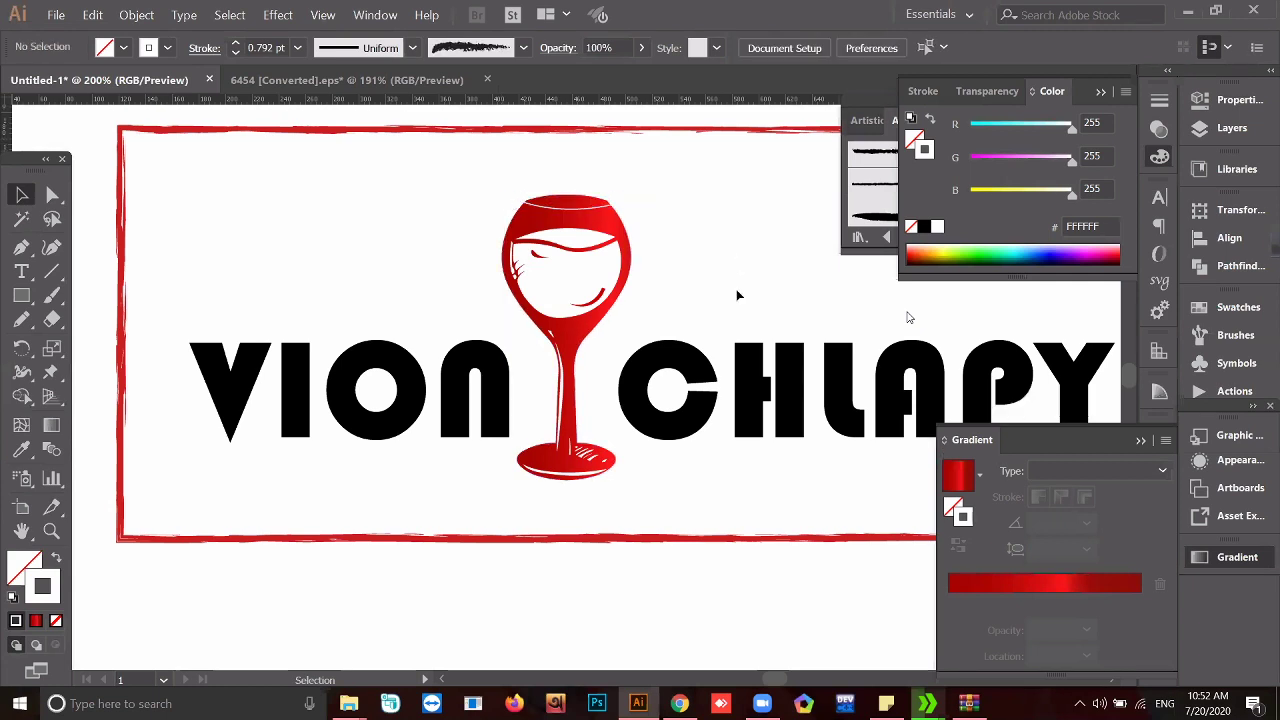
{"action": "scroll", "coordinate": [733, 293], "scroll_direction": "down", "scroll_amount": 1}
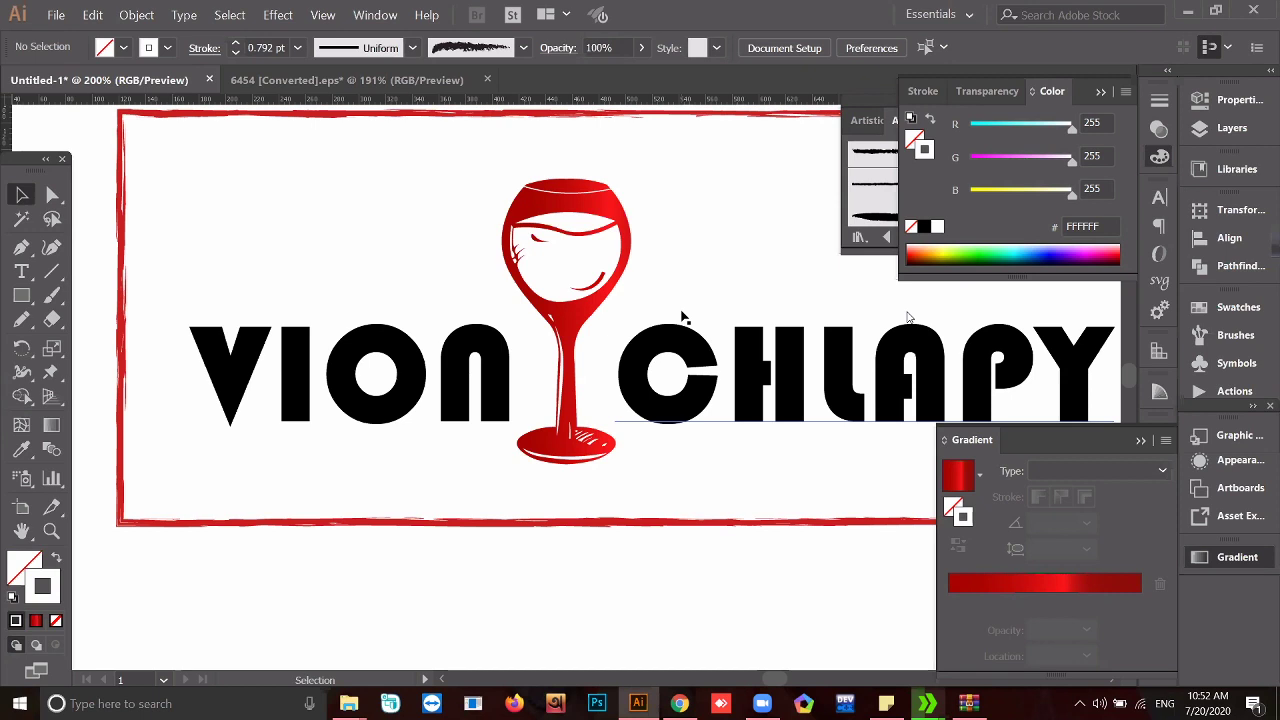
{"action": "key", "text": "ctrl+minus"}
{"action": "key", "text": "ctrl+minus"}
{"action": "key", "text": "ctrl+minus"}
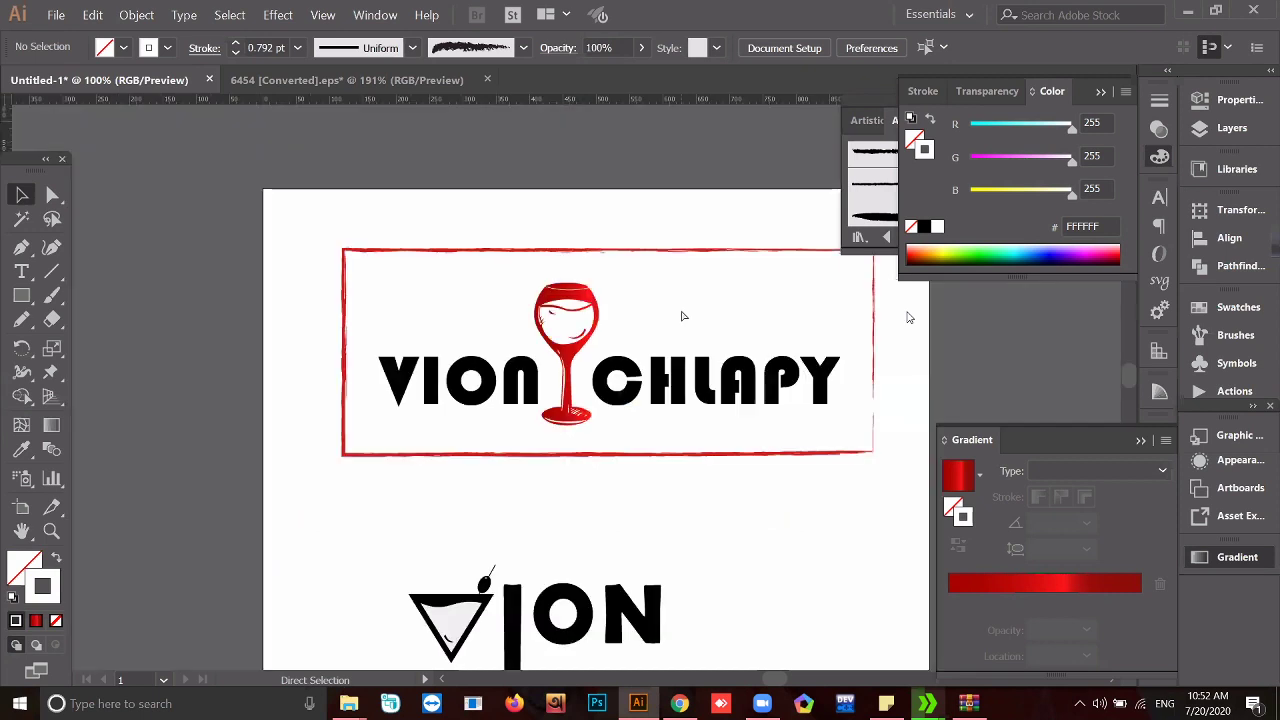
- Switch to the Google Images results for auto motor rickshaw logos and bring up the options for the yellow rickshaw logo image
{"action": "scroll", "coordinate": [566, 478], "scroll_direction": "down", "scroll_amount": 3}
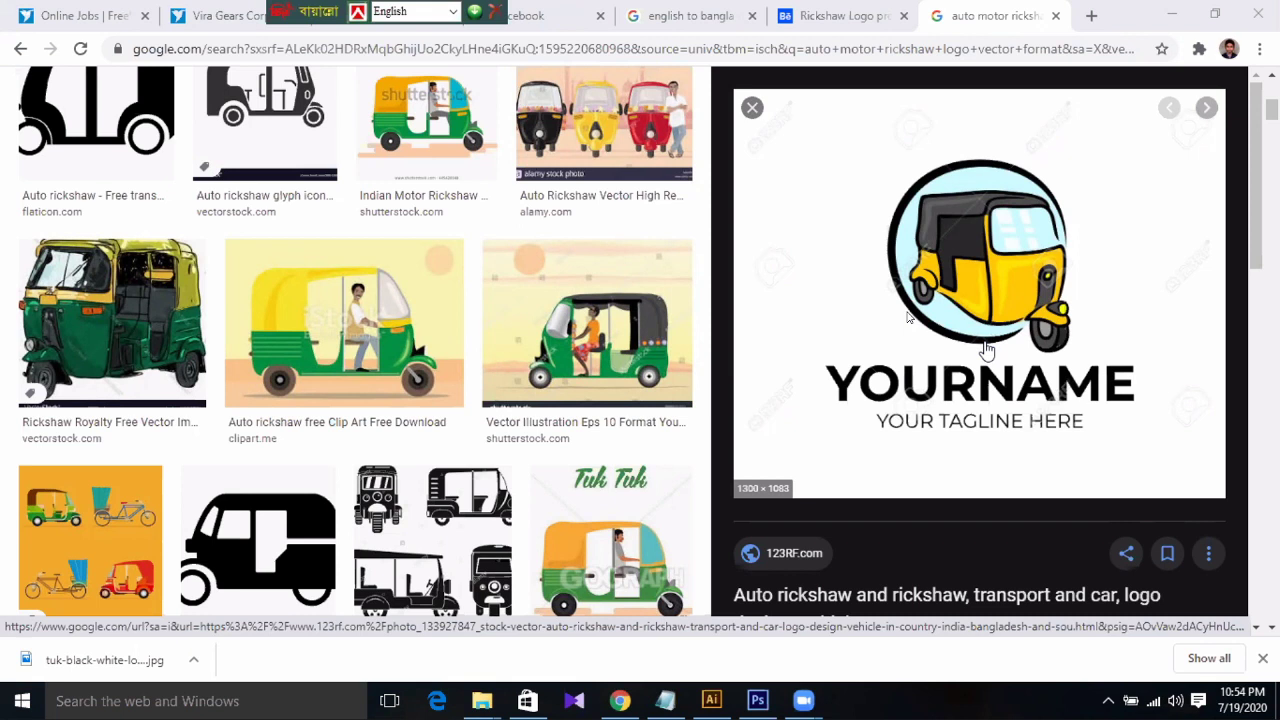
{"action": "right_click", "coordinate": [986, 345]}
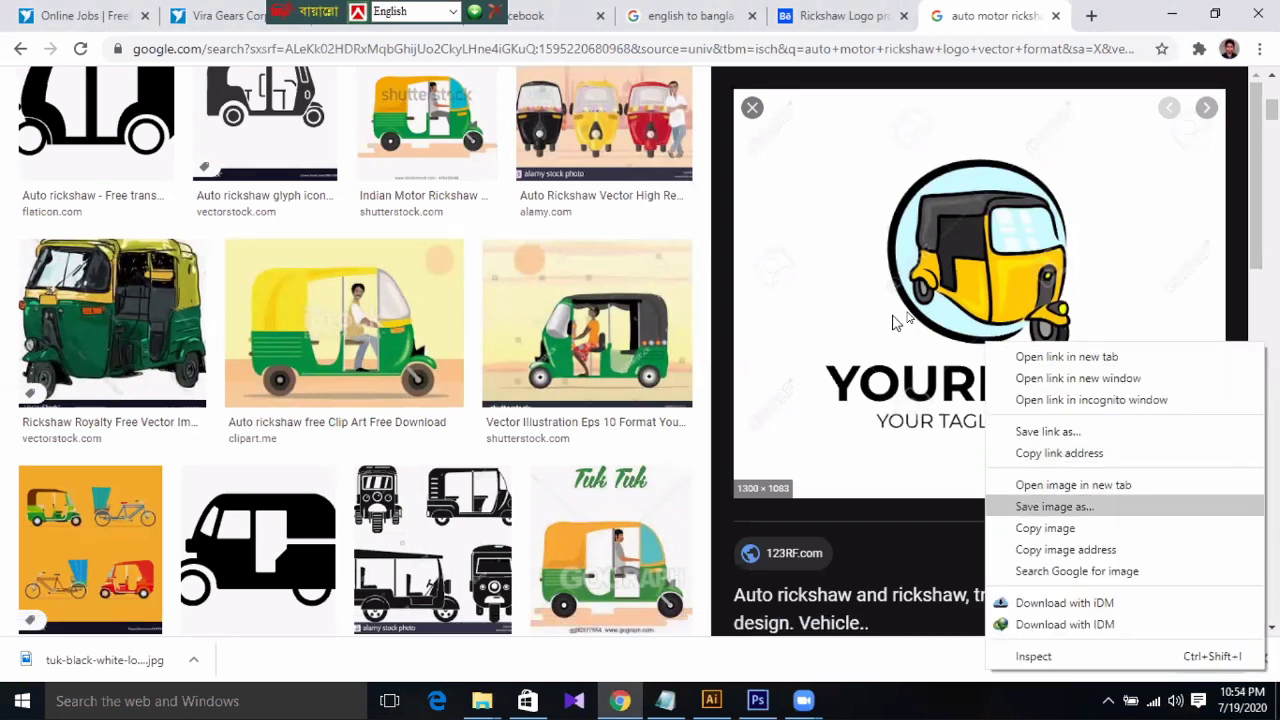
{"action": "left_click", "coordinate": [1180, 571]}
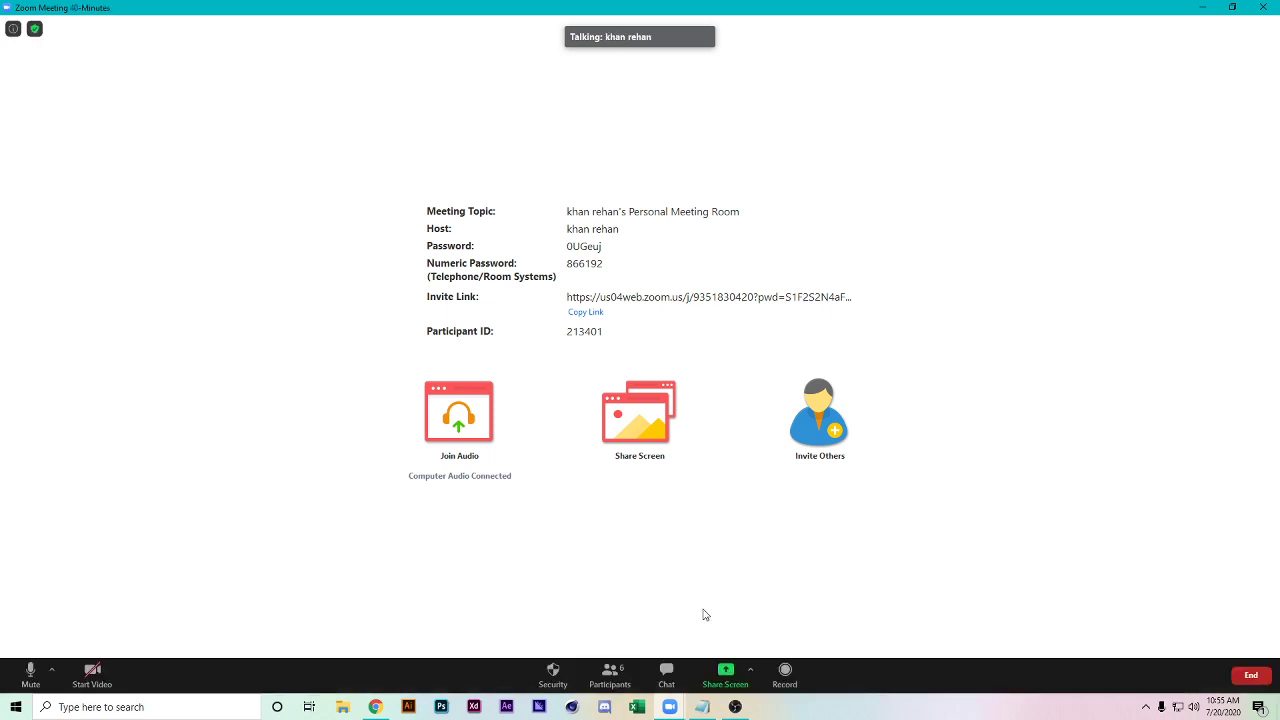
- Show the Zoom meeting's participant list and end the meeting for all
{"action": "left_click", "coordinate": [610, 672]}
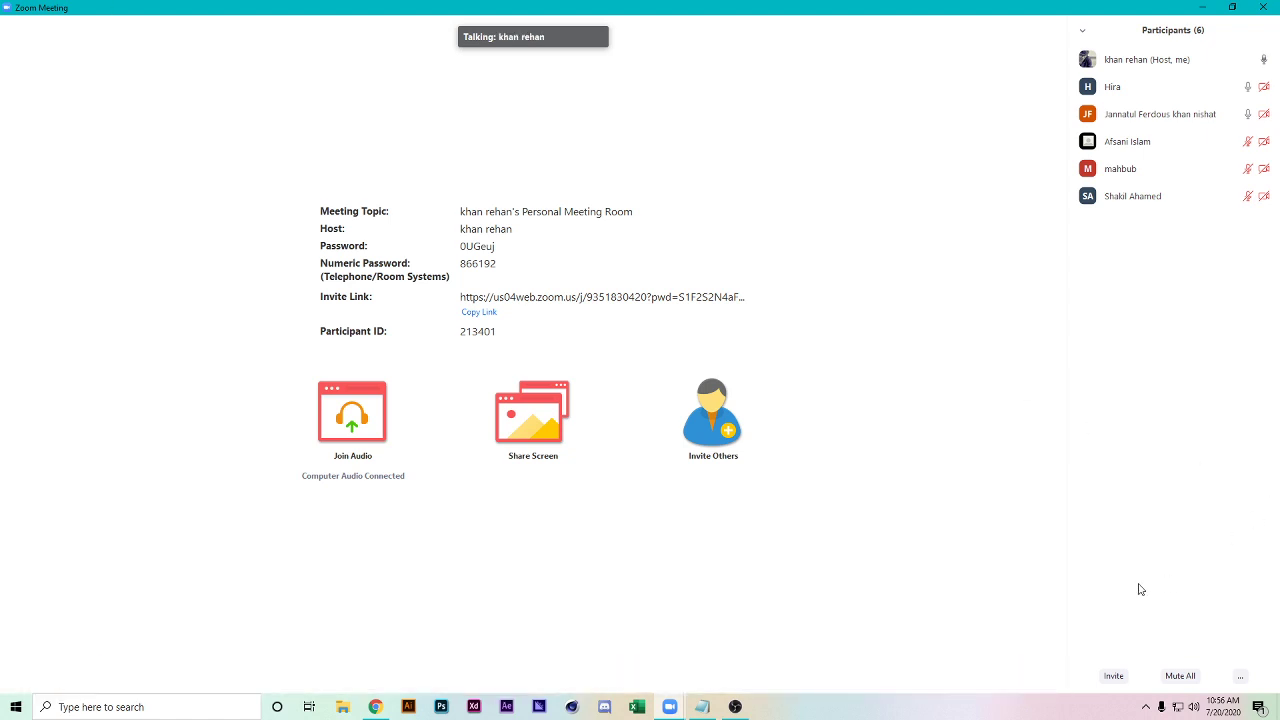
{"action": "left_click", "coordinate": [1038, 676]}
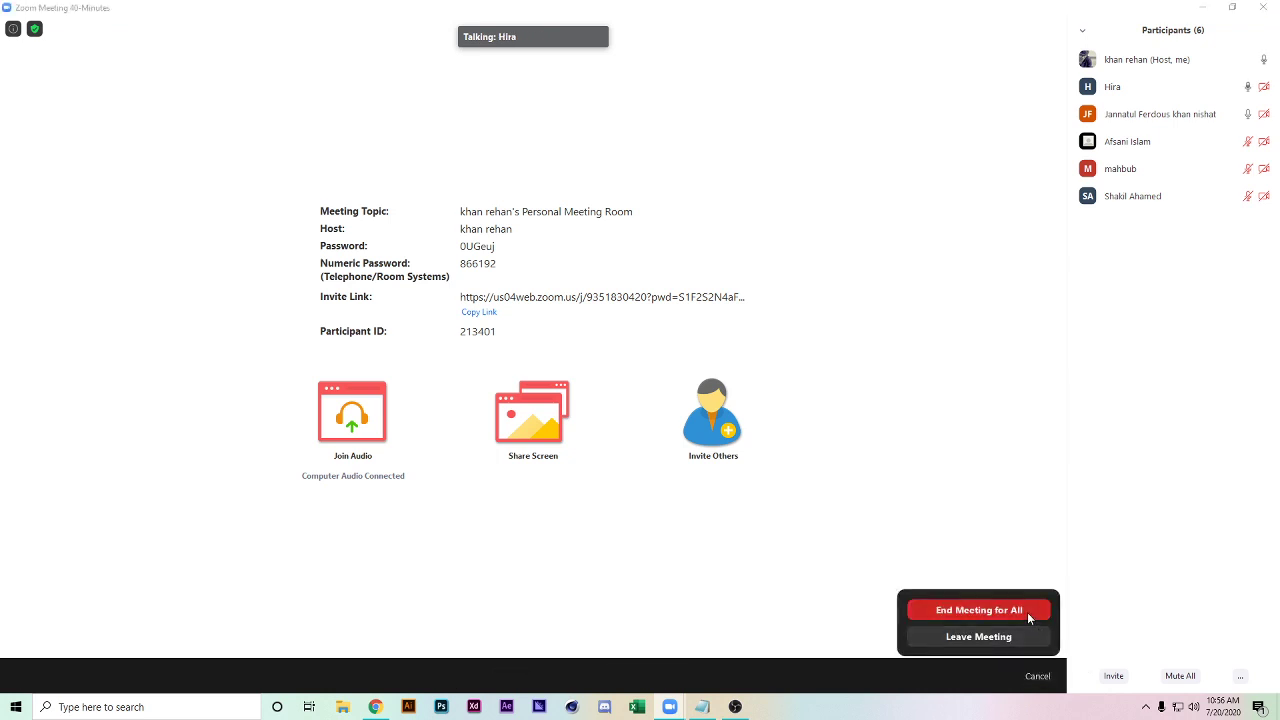
{"action": "left_click", "coordinate": [1027, 612]}
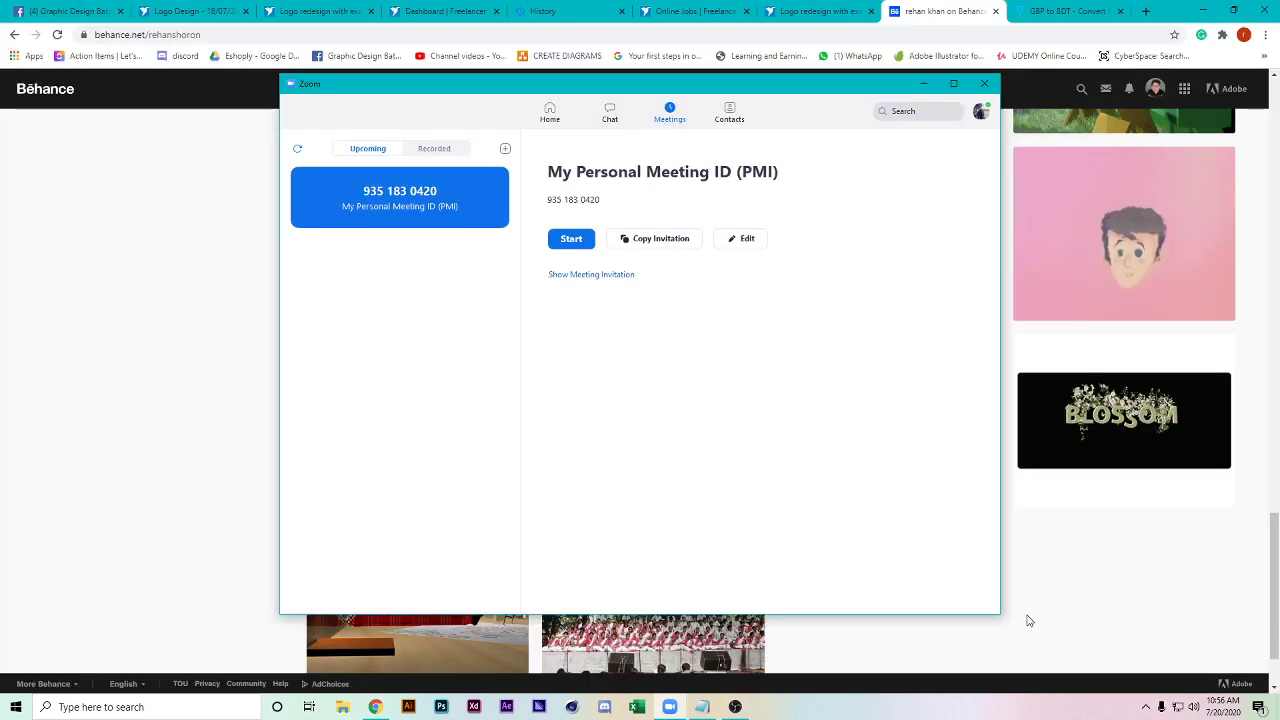